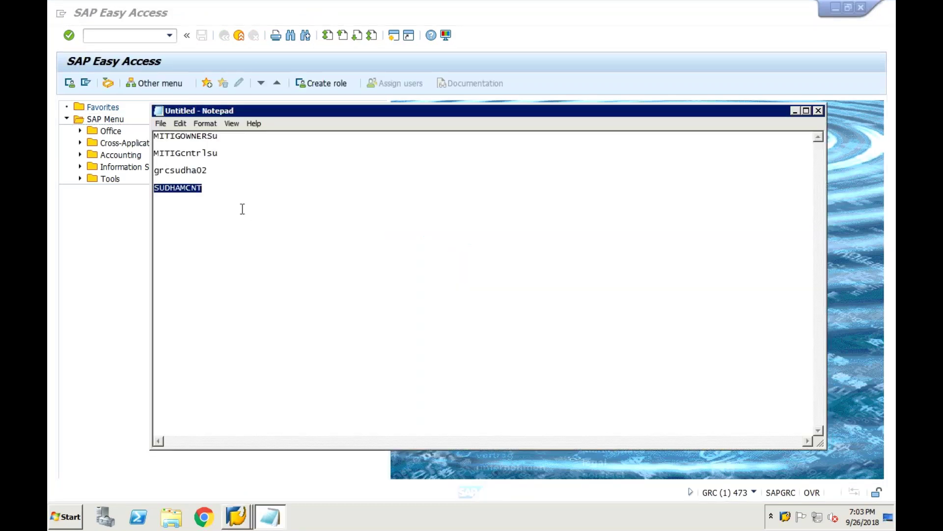
Delete all the text in the Notepad note and switch to the SAP Easy Access window.
{"action": "left_click_drag", "start_coordinate": [204, 189], "coordinate": [141, 102]}
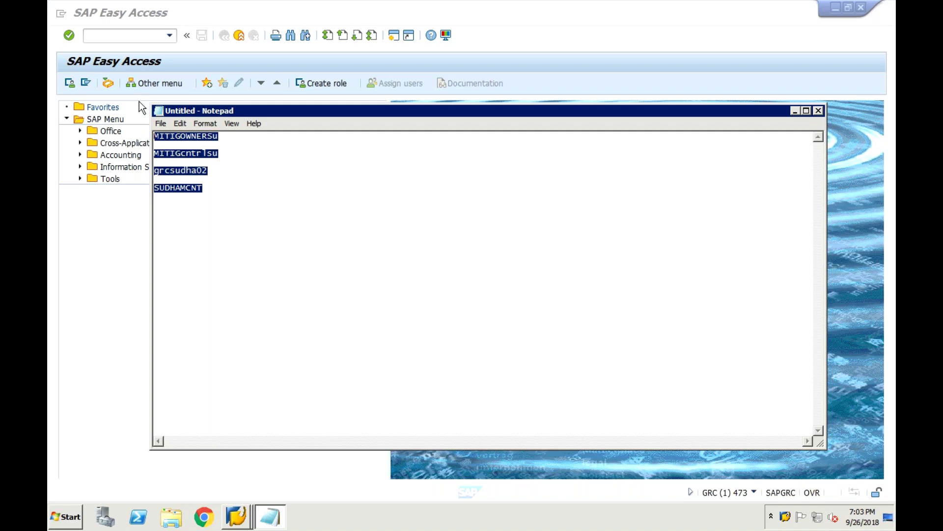
{"action": "key", "text": "Delete"}
{"action": "left_click", "coordinate": [105, 229]}
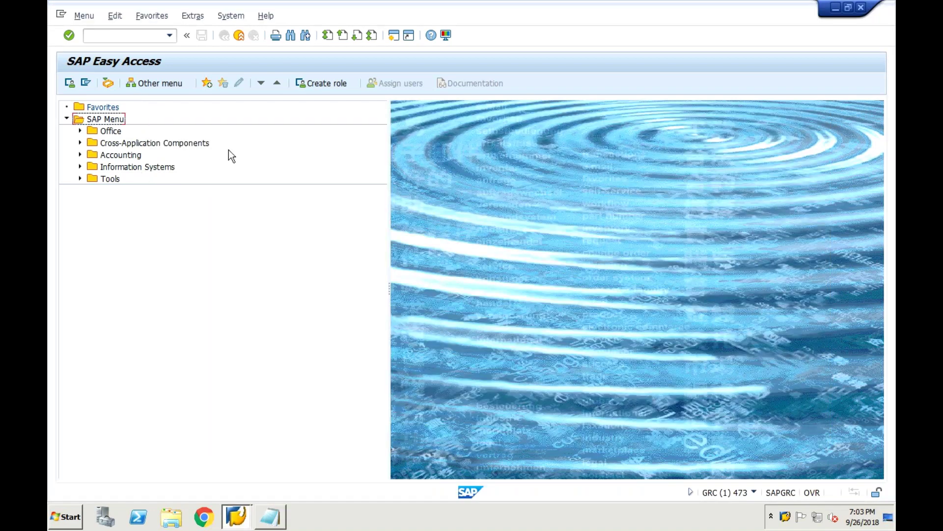
Run transaction spro and display the SAP Reference IMG.
{"action": "left_click", "coordinate": [144, 36]}
{"action": "type", "text": "spro"}
{"action": "key", "text": "Return"}
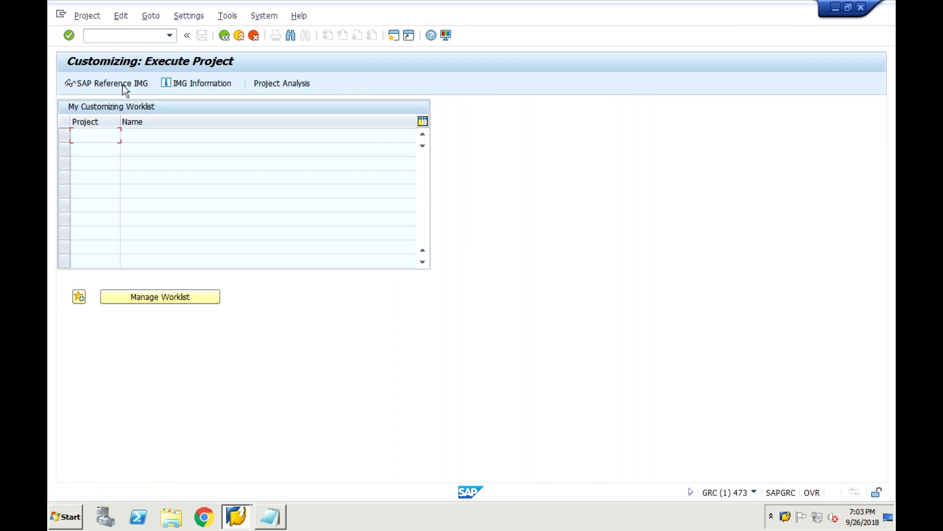
{"action": "left_click", "coordinate": [122, 84]}
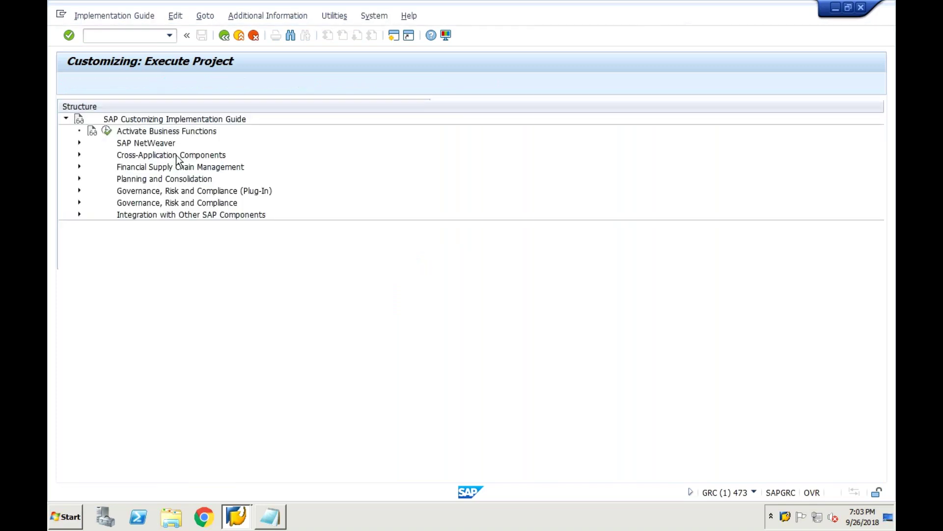
Execute Create Connectors under Governance, Risk and Compliance, Common Component Settings, Integration Framework, and start a new RFC connection.
{"action": "left_click", "coordinate": [79, 203]}
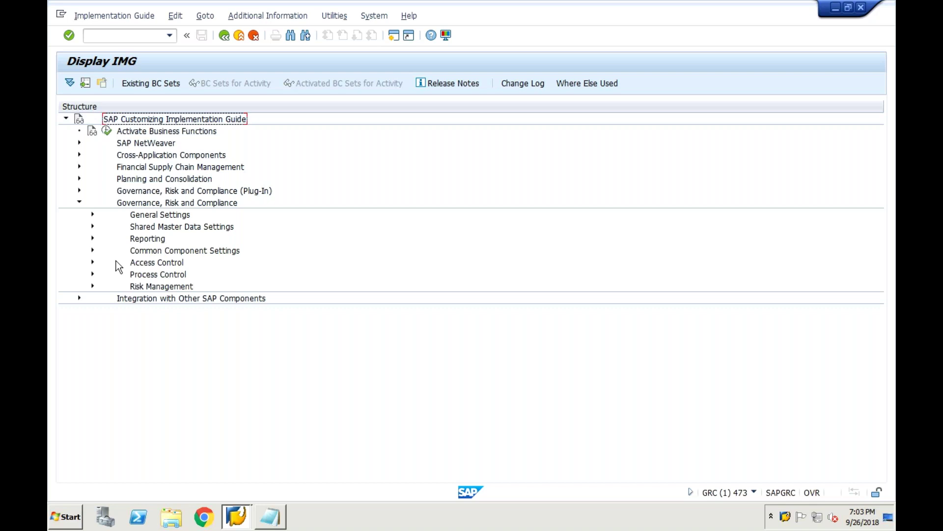
{"action": "left_click", "coordinate": [93, 251]}
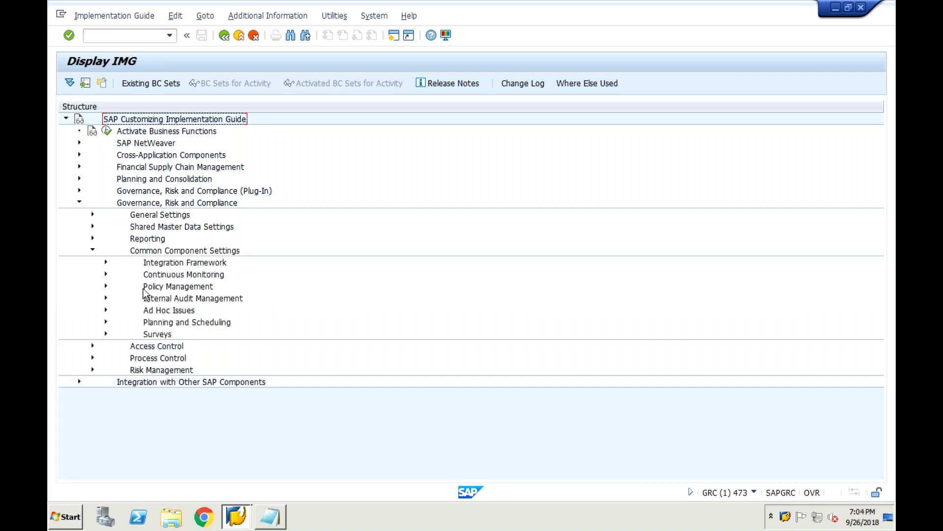
{"action": "left_click", "coordinate": [106, 263]}
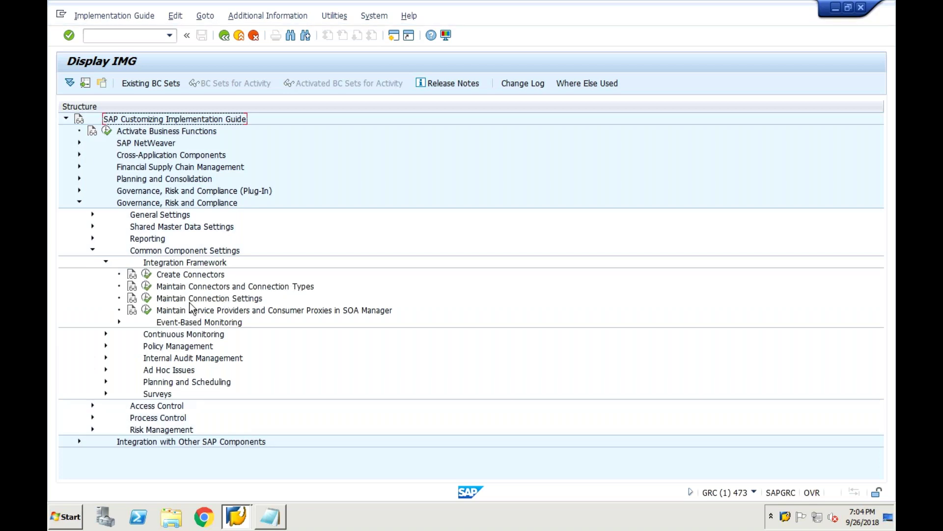
{"action": "left_click", "coordinate": [147, 274]}
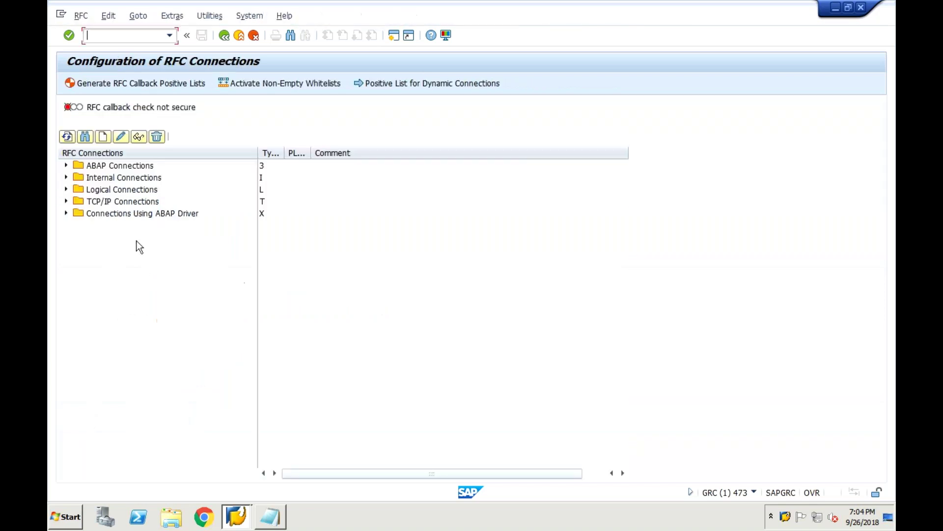
{"action": "left_click", "coordinate": [103, 137]}
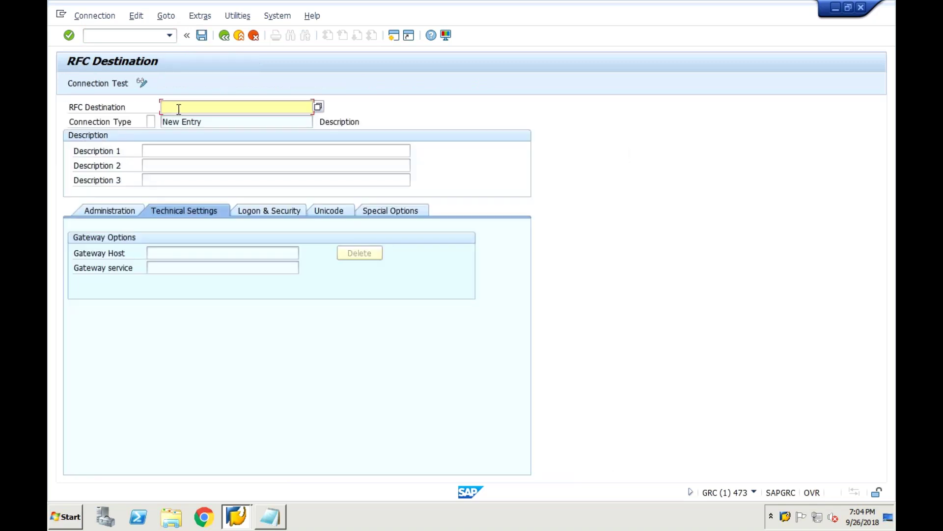
{"action": "left_click", "coordinate": [319, 106]}
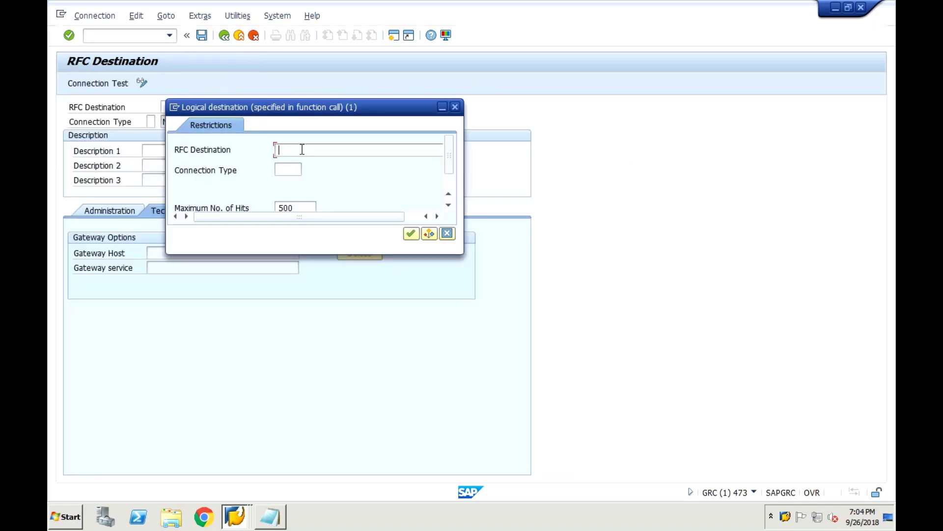
{"action": "type", "text": "e"}
{"action": "key", "text": "BackSpace"}
{"action": "key", "text": "BackSpace"}
{"action": "left_click", "coordinate": [447, 234]}
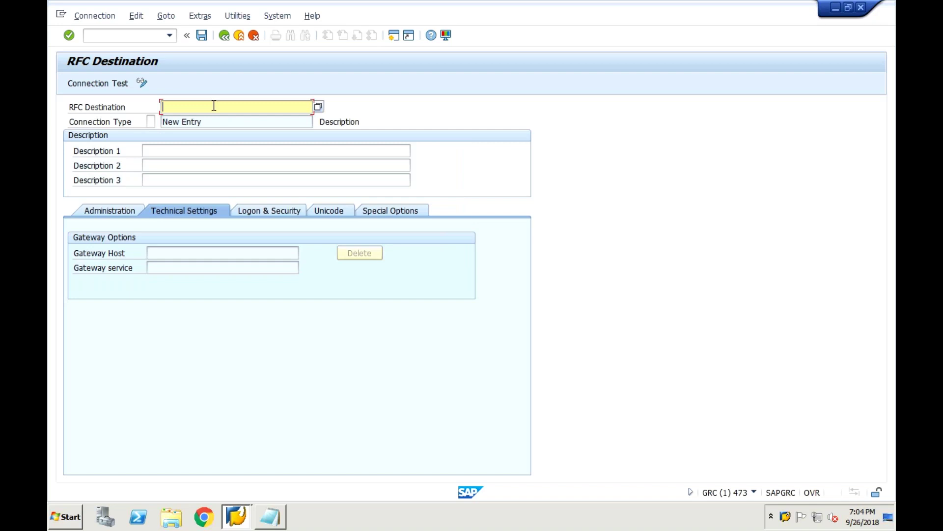
{"action": "type", "text": "Rf"}
{"action": "key", "text": "BackSpace"}
{"action": "key", "text": "BackSpace"}
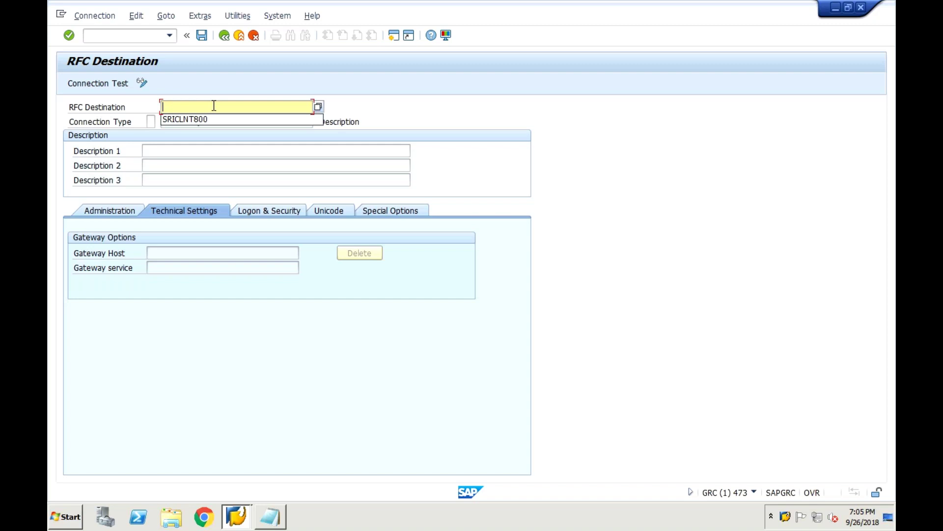
Name the new RFC destination SUDHALNT800.
{"action": "type", "text": "SUDHC"}
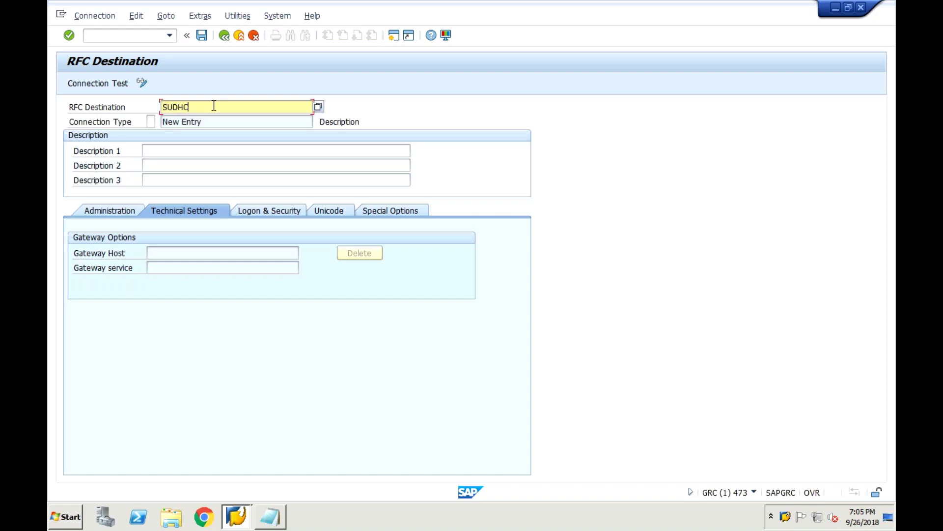
{"action": "type", "text": "LNT800"}
{"action": "left_click", "coordinate": [186, 107]}
{"action": "type", "text": "A"}
Set the connection type to 3, Connection to ABAP System, from the list of possible entries.
{"action": "left_click", "coordinate": [150, 122]}
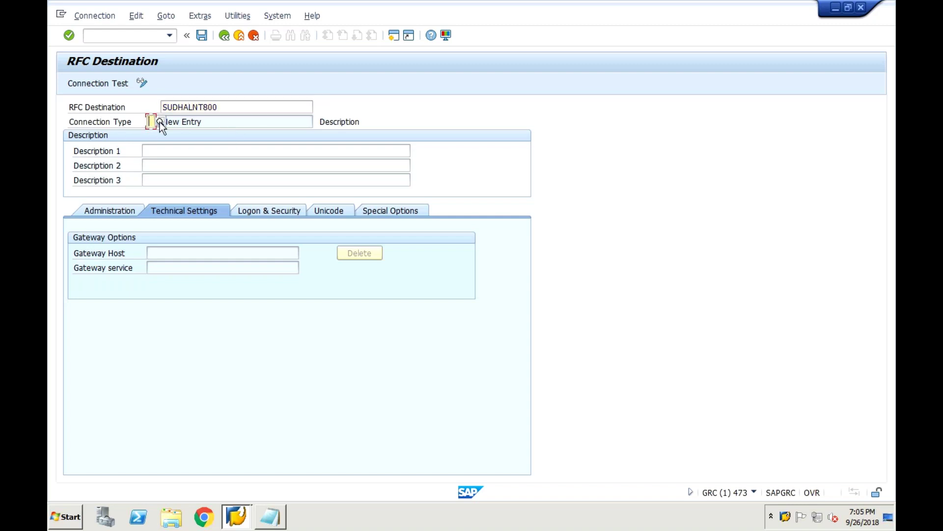
{"action": "left_click", "coordinate": [160, 122]}
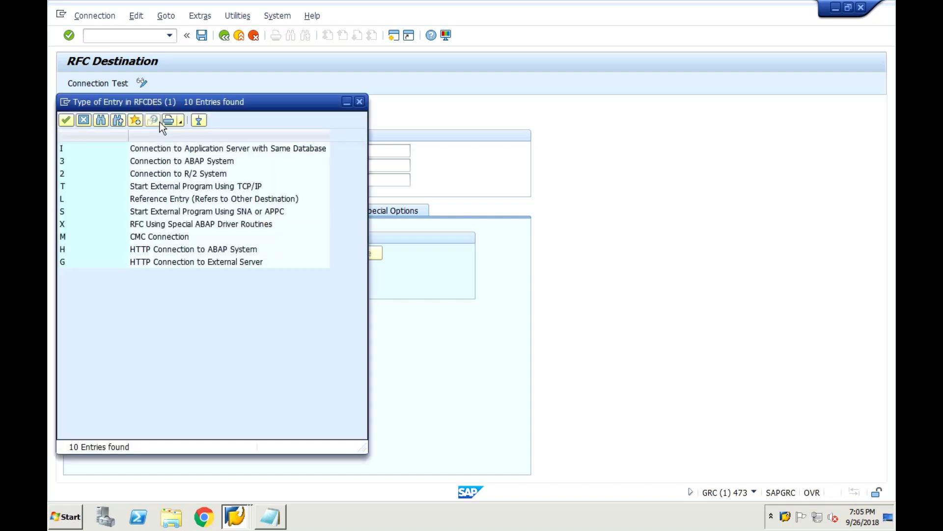
{"action": "left_click", "coordinate": [75, 201]}
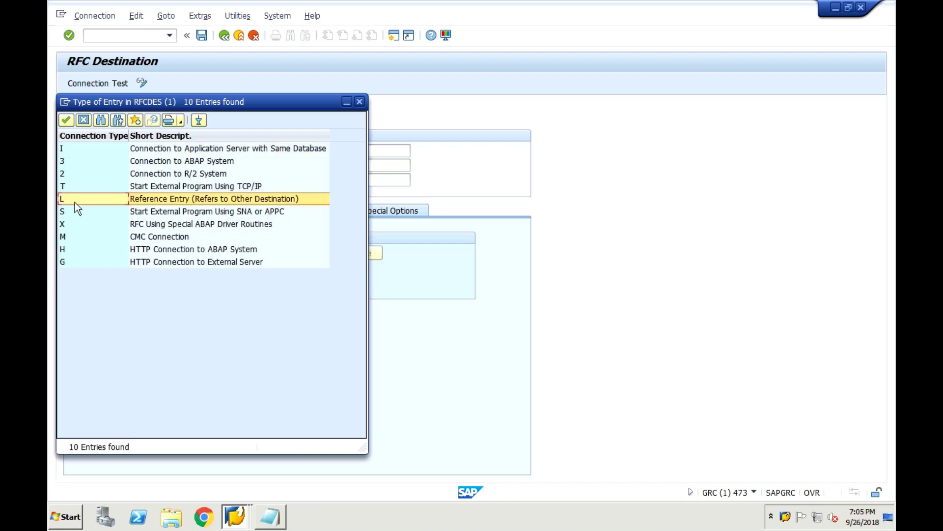
{"action": "left_click", "coordinate": [63, 163]}
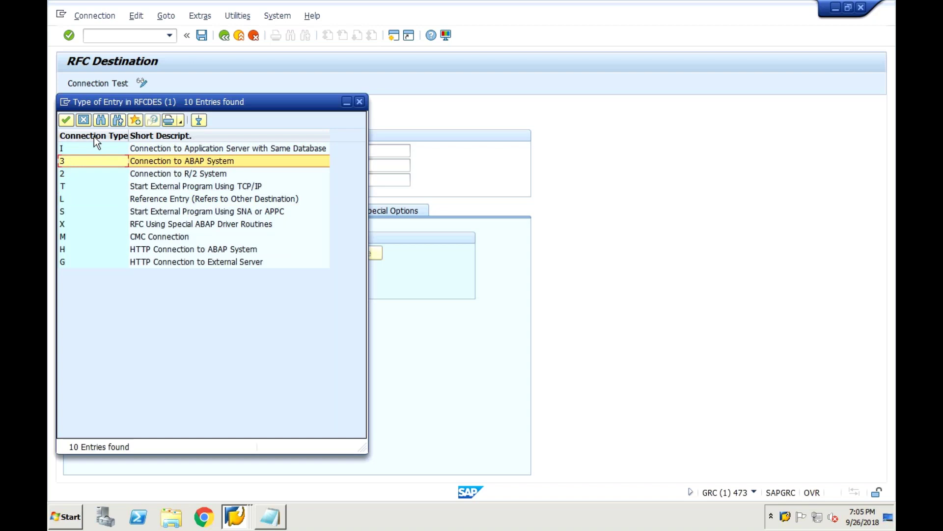
{"action": "left_click", "coordinate": [67, 120]}
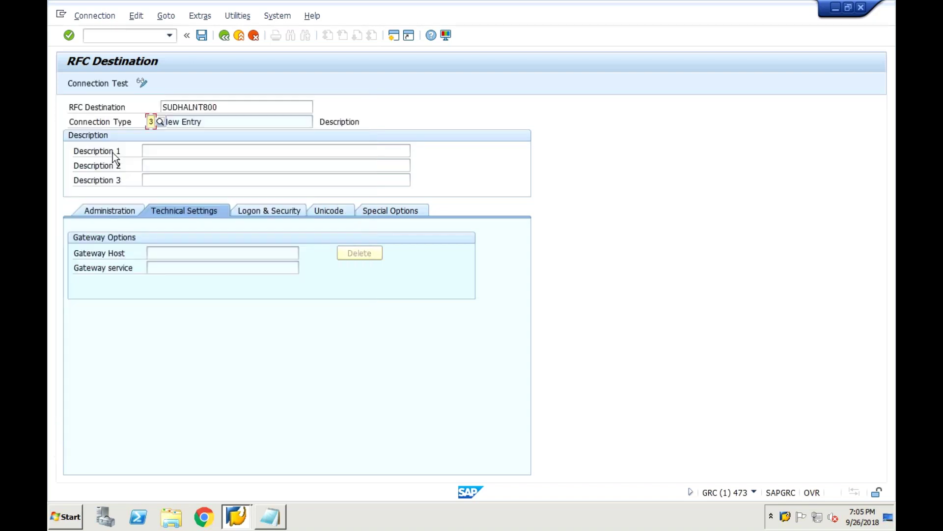
Enter "CONNECTION TO SUDHA ECC SYSTEM" as the first description line and save the RFC destination.
{"action": "left_click", "coordinate": [206, 150]}
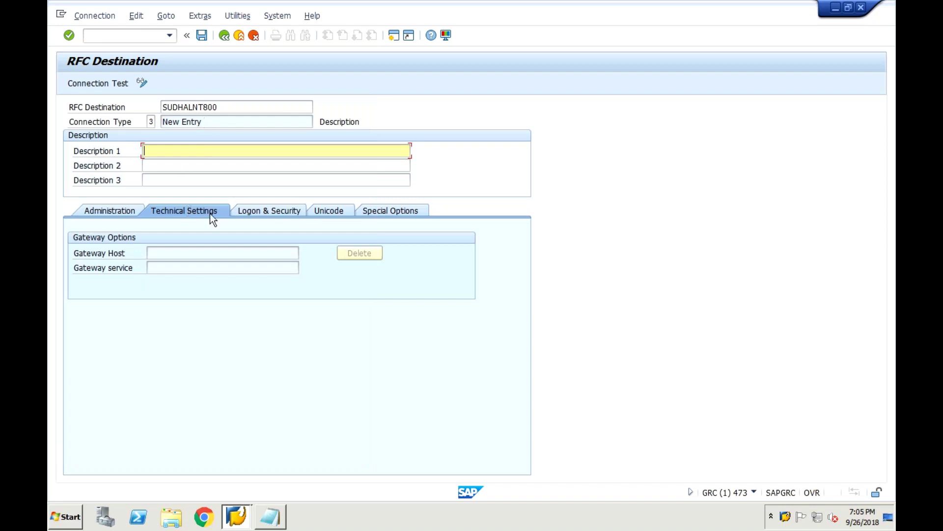
{"action": "left_click_drag", "start_coordinate": [204, 122], "coordinate": [157, 122]}
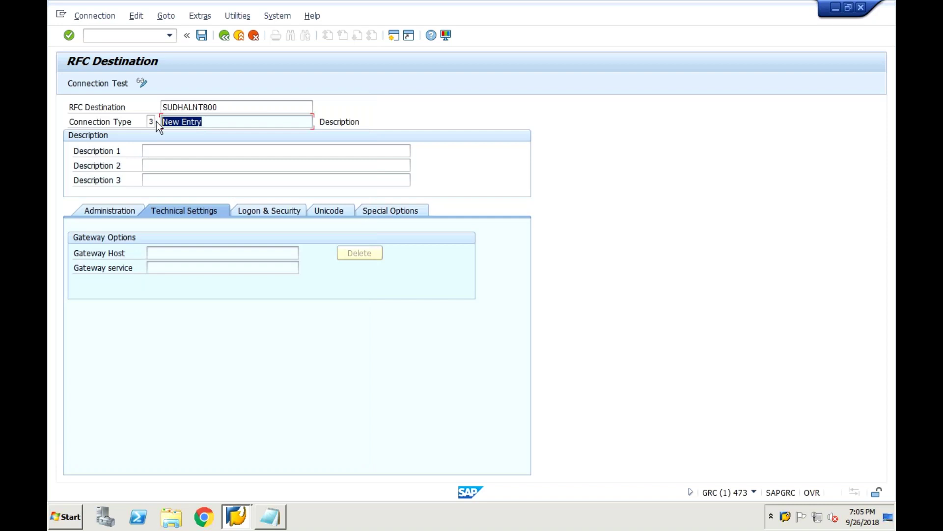
{"action": "left_click", "coordinate": [152, 152]}
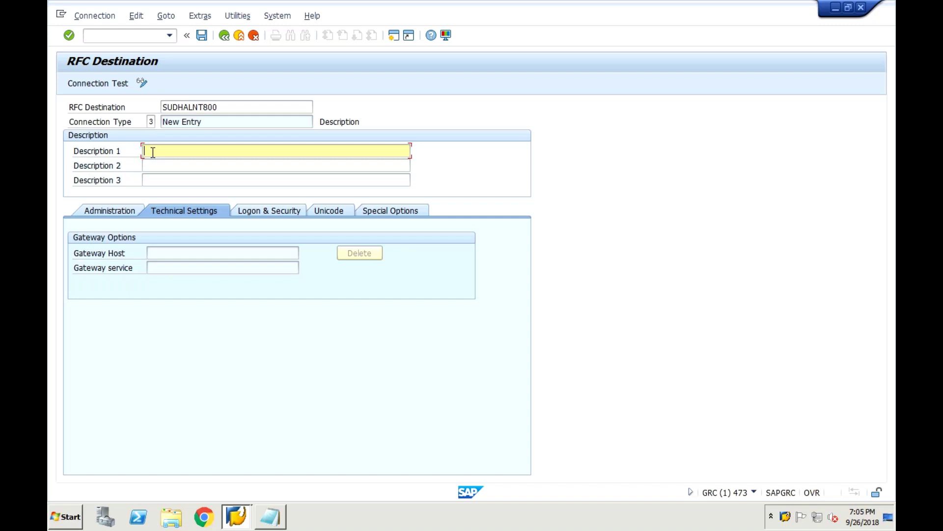
{"action": "type", "text": "CONNECTION TO SUDHA "}
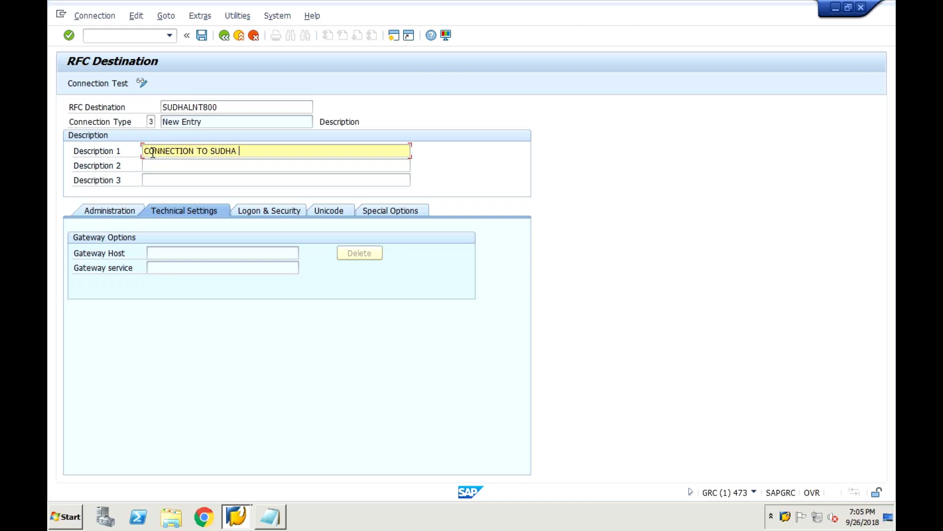
{"action": "type", "text": "ECC SYSTEN"}
{"action": "key", "text": "BackSpace"}
{"action": "type", "text": "M"}
{"action": "left_click", "coordinate": [187, 181]}
{"action": "left_click", "coordinate": [201, 39]}
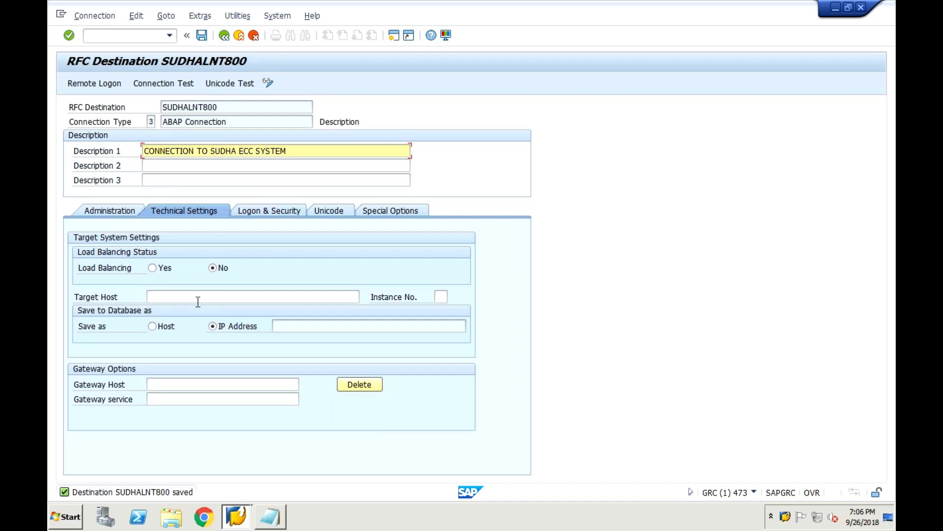
Set the target host to SAPGRC with instance number 02 and save the technical settings.
{"action": "left_click", "coordinate": [355, 296]}
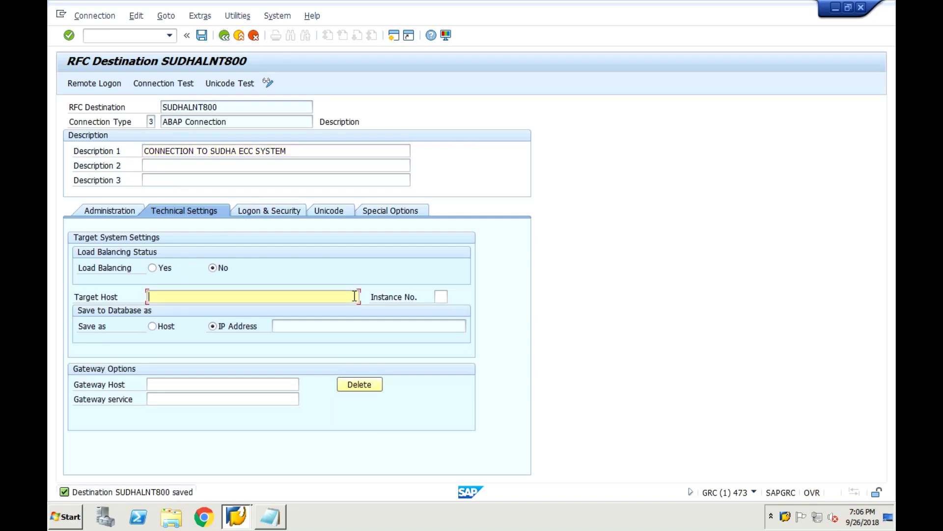
{"action": "left_click", "coordinate": [754, 493]}
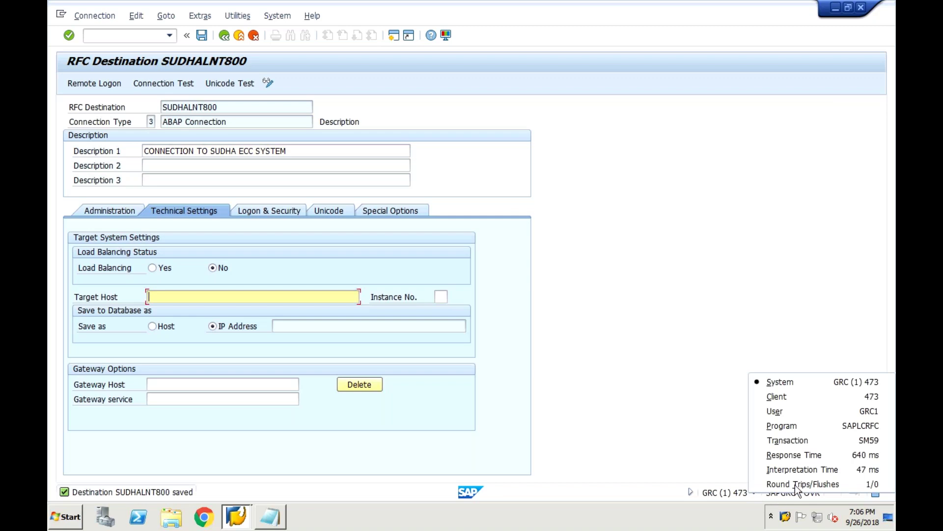
{"action": "left_click", "coordinate": [708, 432]}
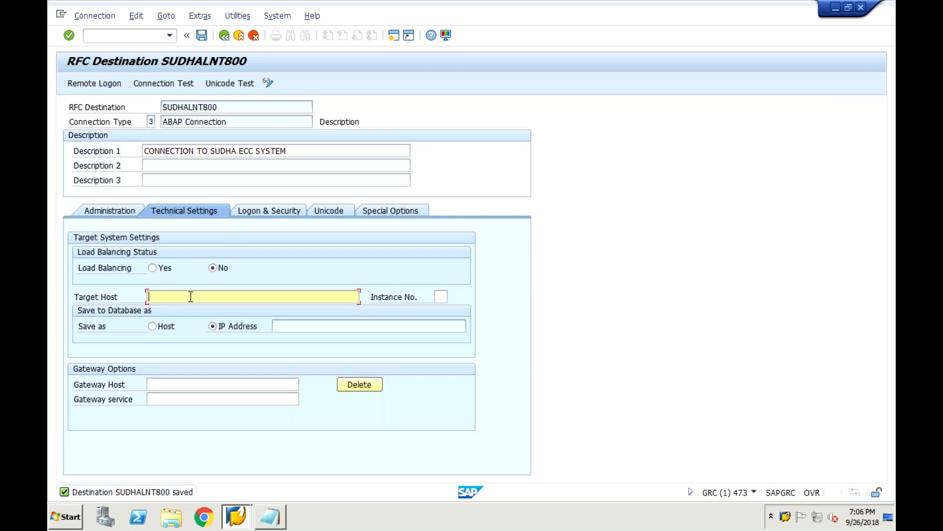
{"action": "type", "text": "SAPGRC"}
{"action": "left_click", "coordinate": [442, 298]}
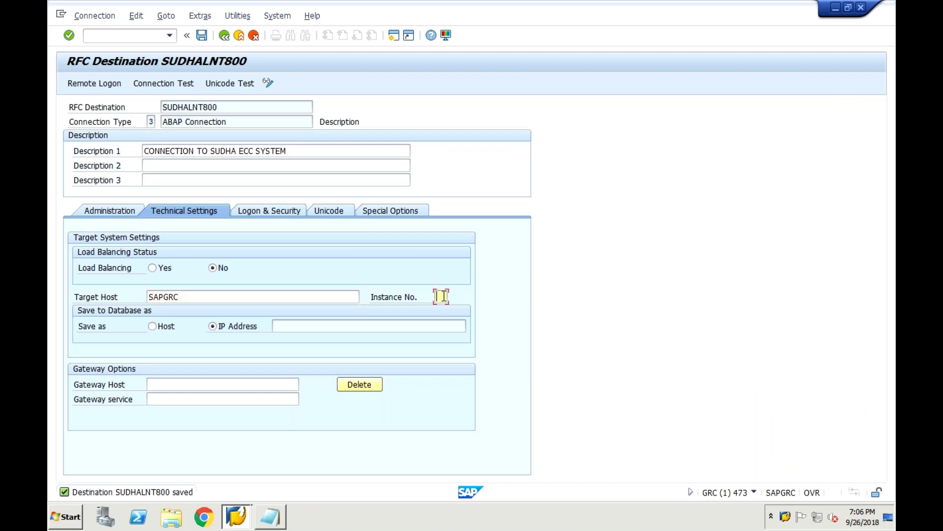
{"action": "type", "text": "2"}
{"action": "left_click", "coordinate": [201, 35]}
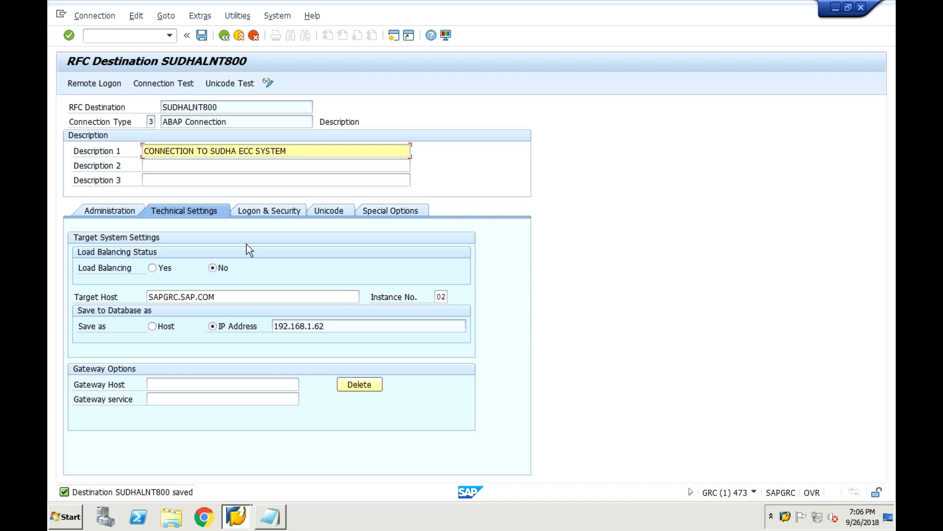
Set the destination's logon language to EN, the client to 800 and the user to GRC1.
{"action": "left_click", "coordinate": [260, 210]}
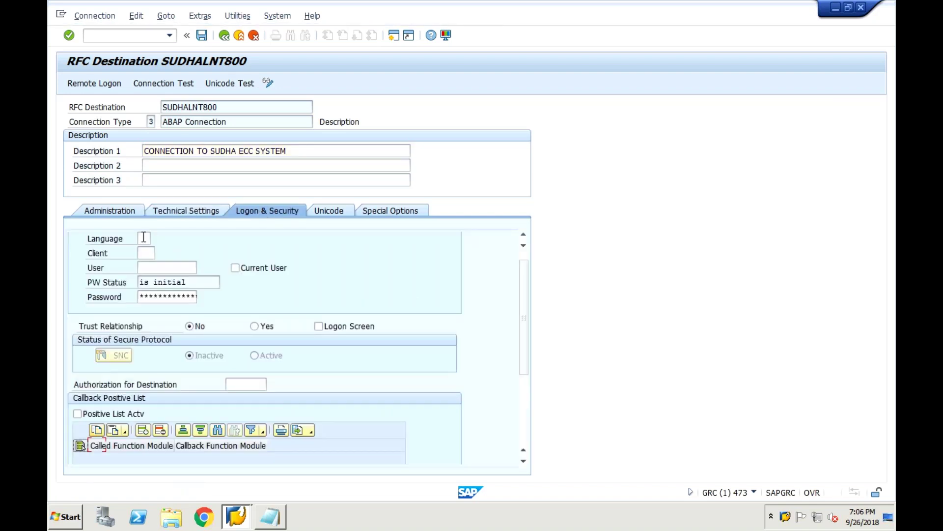
{"action": "type", "text": "EN"}
{"action": "left_click", "coordinate": [148, 252]}
{"action": "left_click", "coordinate": [755, 493]}
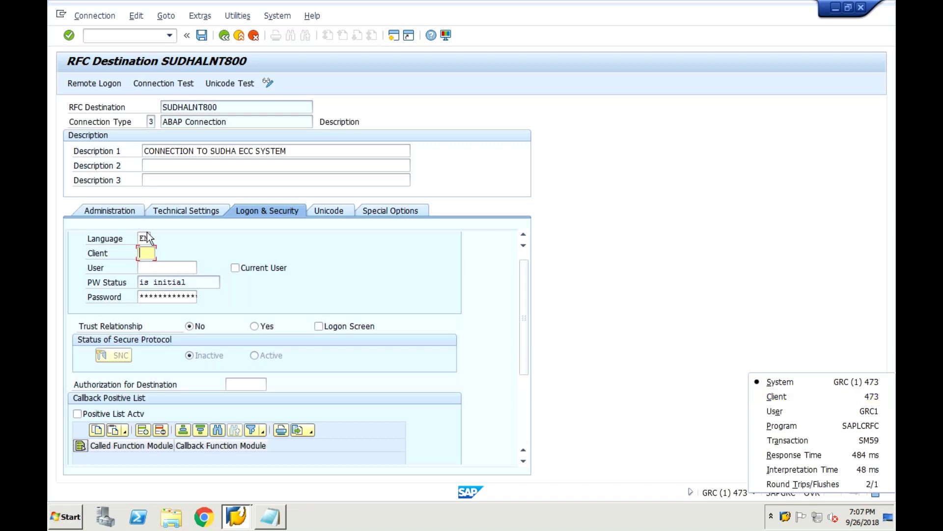
{"action": "left_click", "coordinate": [147, 255]}
{"action": "type", "text": "800"}
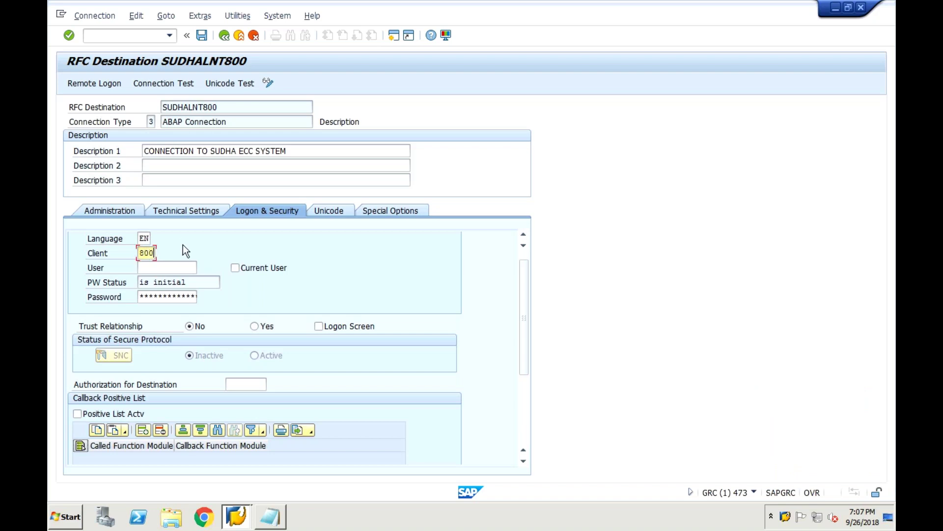
{"action": "left_click", "coordinate": [156, 266]}
{"action": "type", "text": "GRC1"}
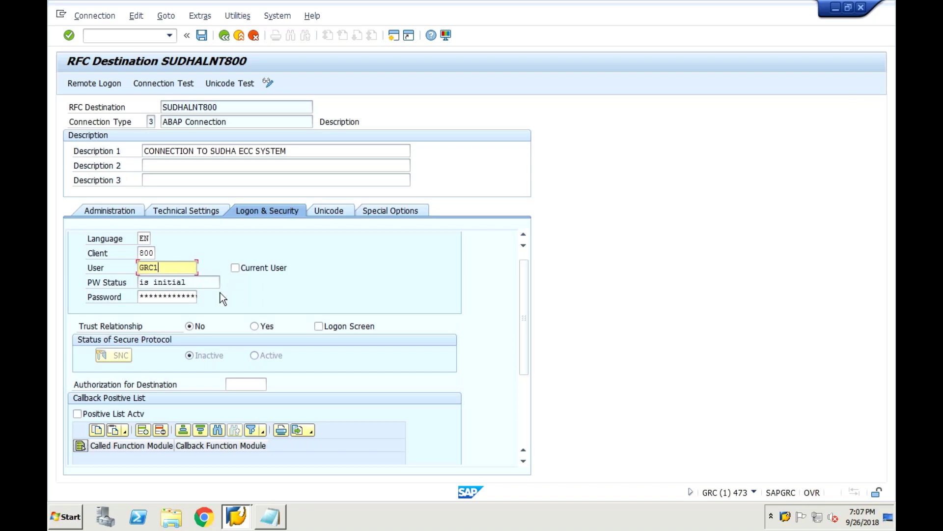
Enter the logon user's password for the RFC destination and save the logon settings.
{"action": "left_click", "coordinate": [143, 295]}
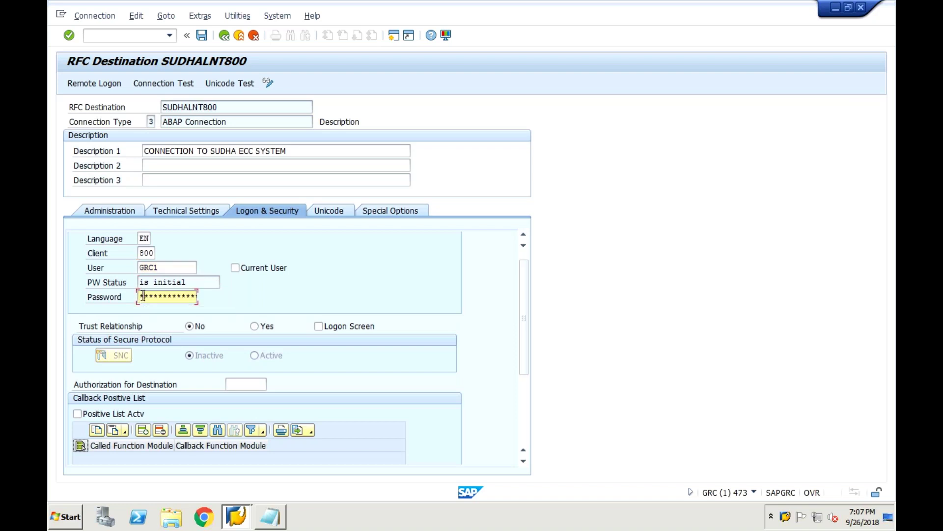
{"action": "type", "text": "******"}
{"action": "key", "text": "BackSpace"}
{"action": "key", "text": "BackSpace"}
{"action": "key", "text": "BackSpace"}
{"action": "key", "text": "BackSpace"}
{"action": "key", "text": "BackSpace"}
{"action": "key", "text": "BackSpace"}
{"action": "type", "text": "***"}
{"action": "left_click", "coordinate": [205, 39]}
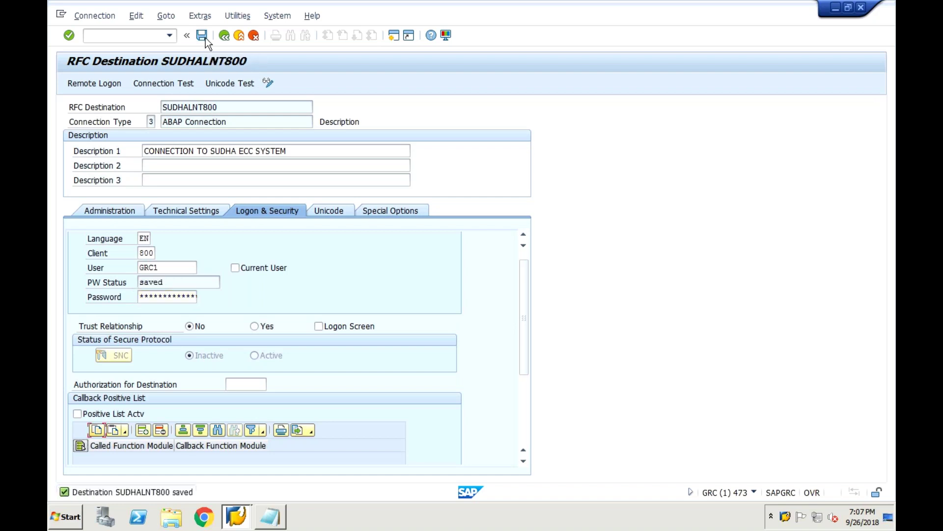
Run the connection test for RFC destination SUDHALNT800 and return to the destination.
{"action": "left_click", "coordinate": [239, 11]}
{"action": "mouse_move", "coordinate": [285, 38]}
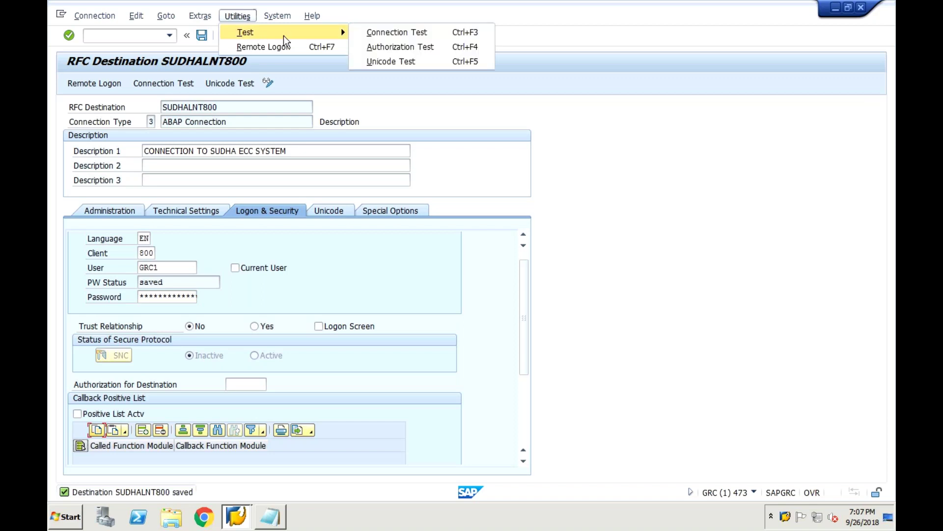
{"action": "left_click", "coordinate": [386, 32]}
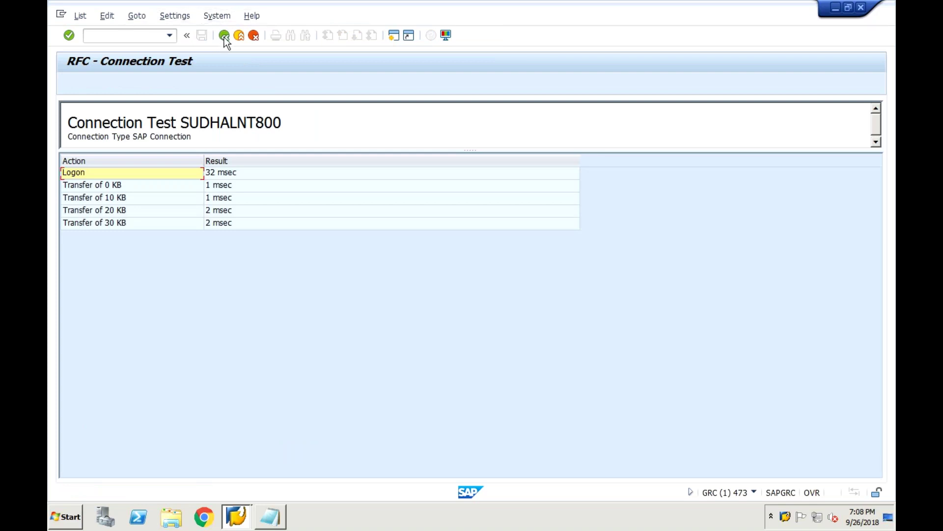
{"action": "left_click", "coordinate": [224, 36]}
Run the authorization test for the RFC destination and return to its settings.
{"action": "left_click", "coordinate": [237, 15]}
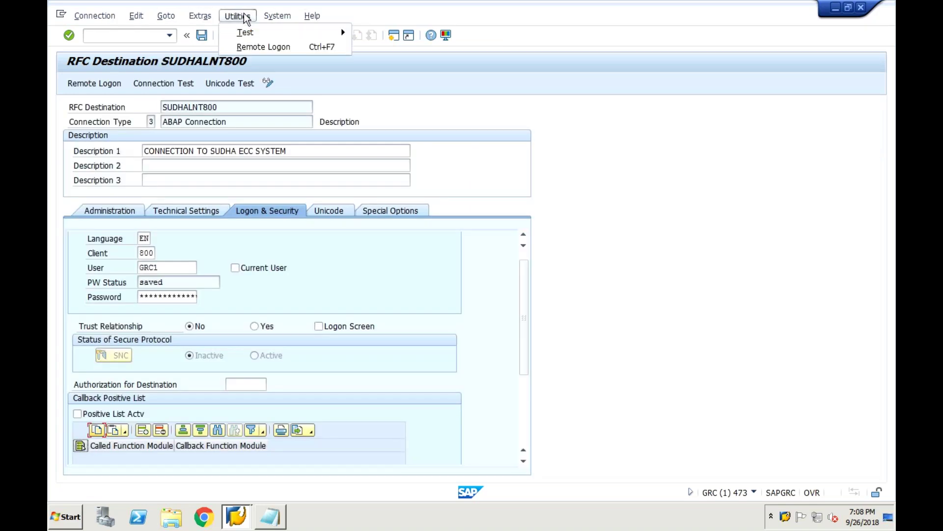
{"action": "mouse_move", "coordinate": [300, 35]}
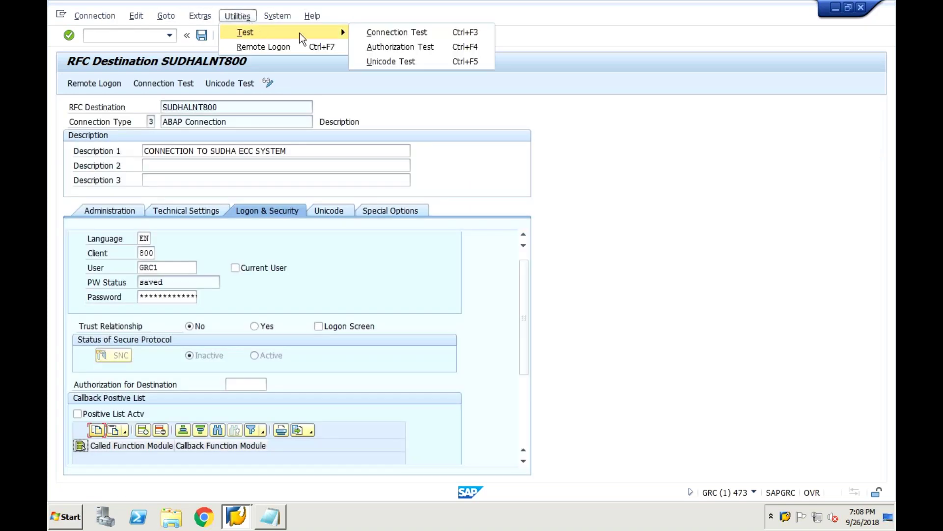
{"action": "left_click", "coordinate": [379, 48]}
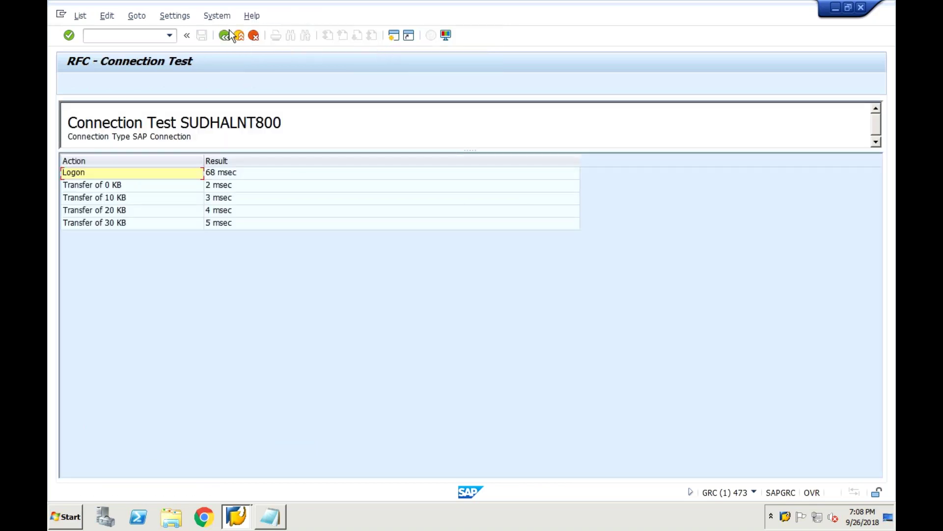
{"action": "left_click", "coordinate": [225, 36]}
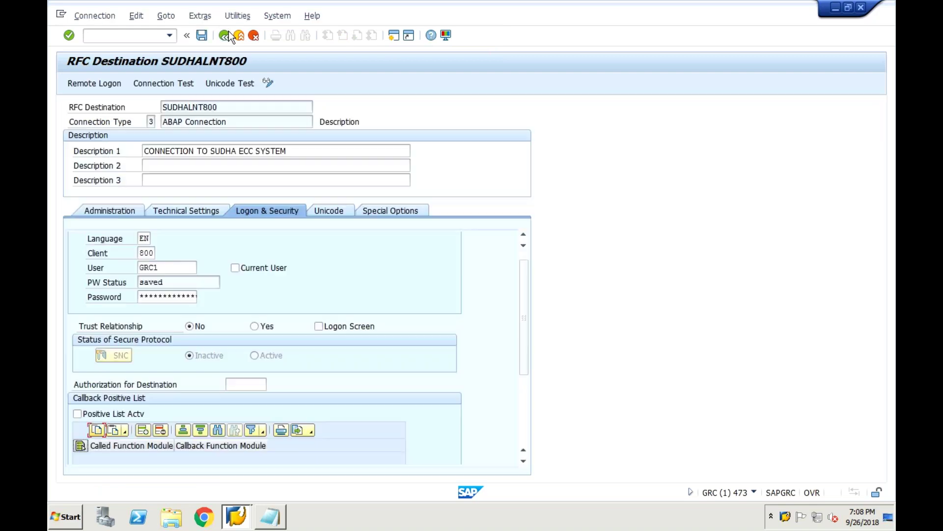
Run the Unicode test for the RFC destination and dismiss its result message.
{"action": "left_click", "coordinate": [237, 16]}
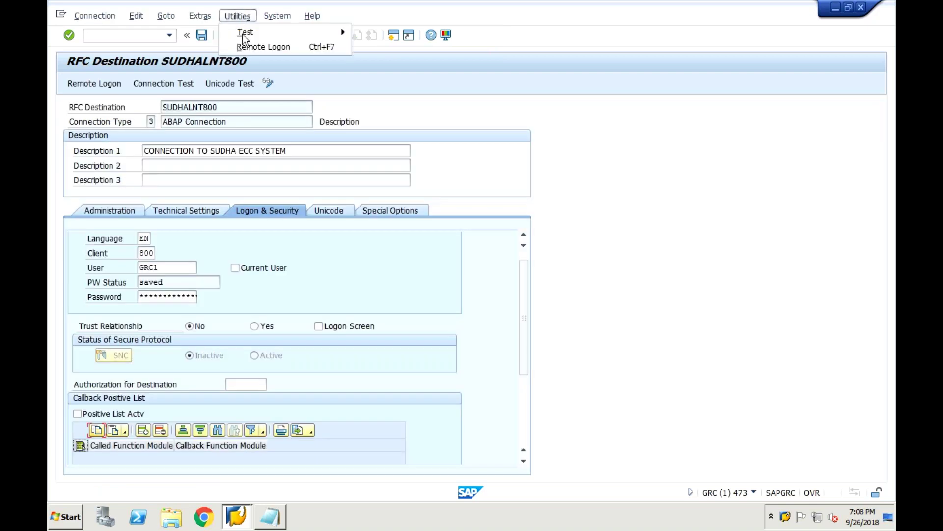
{"action": "mouse_move", "coordinate": [343, 38]}
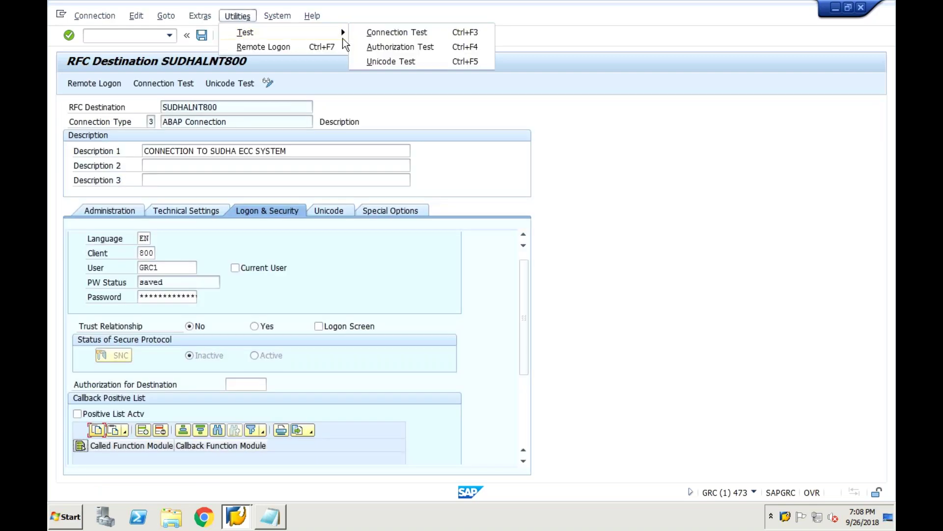
{"action": "left_click", "coordinate": [381, 65]}
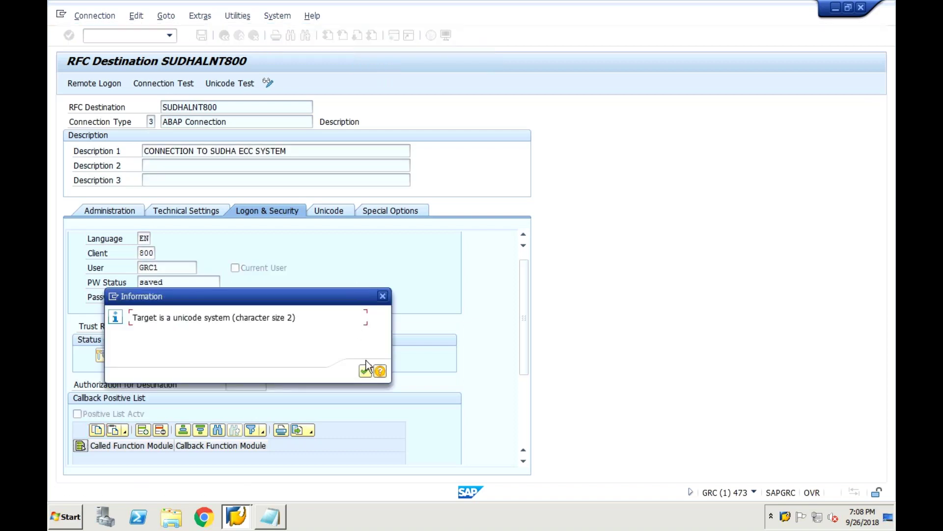
{"action": "left_click", "coordinate": [366, 371]}
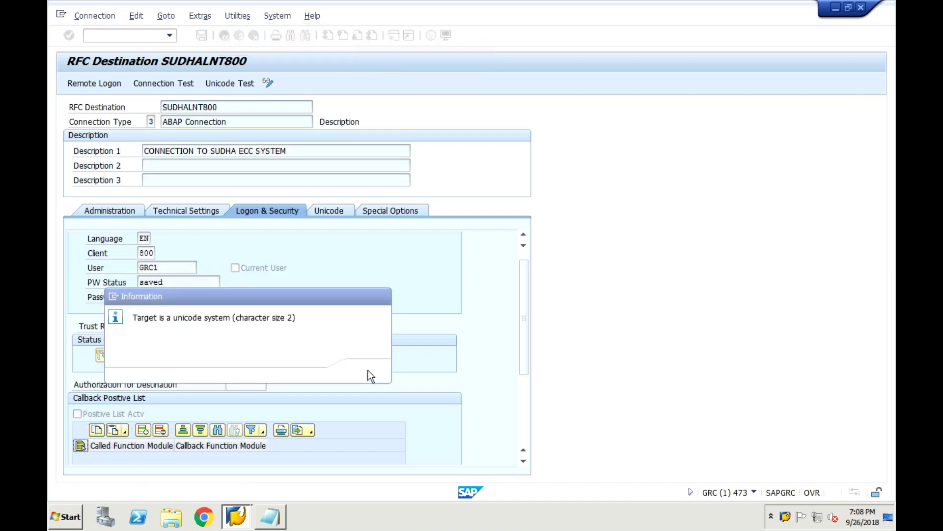
Repeat the Unicode test, agreeing to save the destination's changes first, and close the result message.
{"action": "left_click", "coordinate": [235, 15]}
{"action": "mouse_move", "coordinate": [341, 31]}
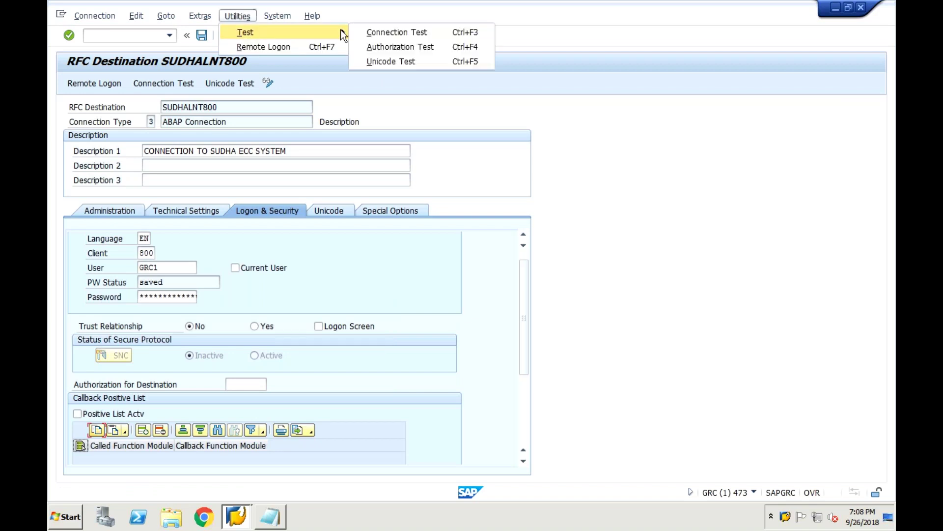
{"action": "left_click", "coordinate": [394, 62]}
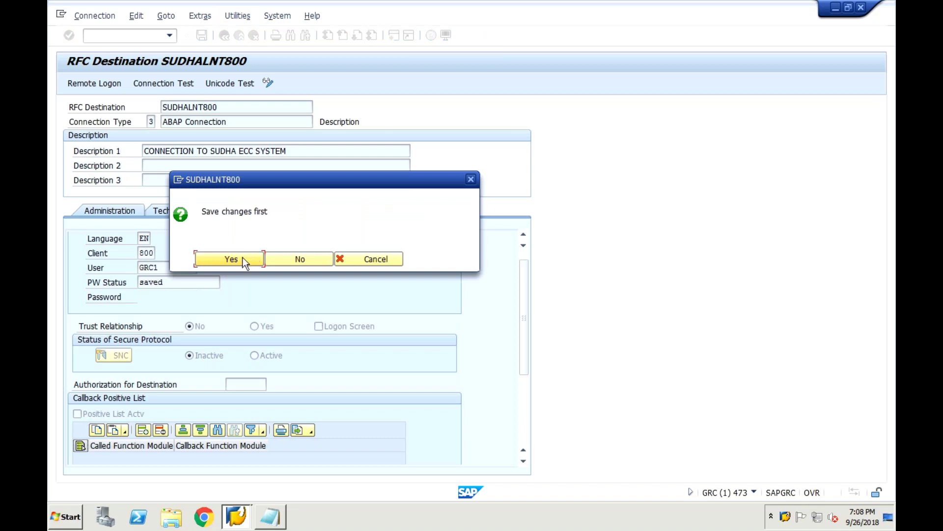
{"action": "left_click", "coordinate": [243, 258]}
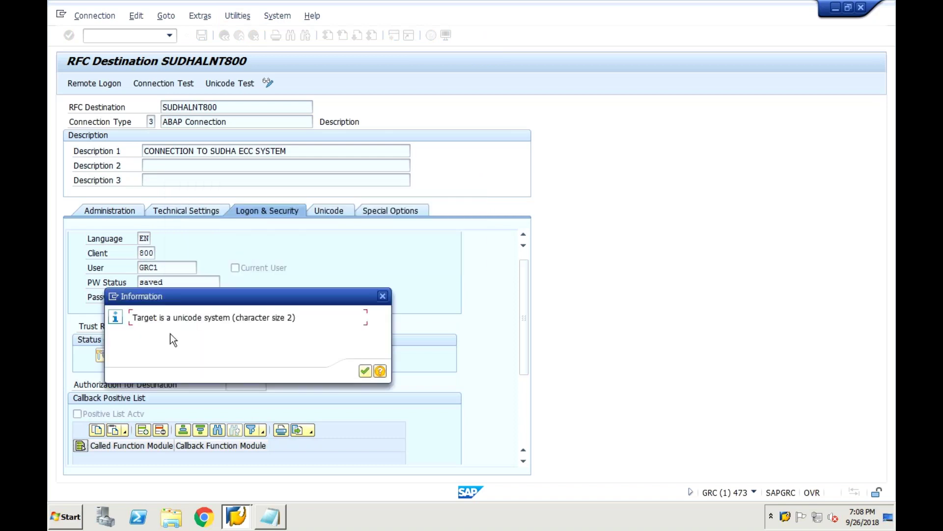
{"action": "left_click", "coordinate": [362, 369]}
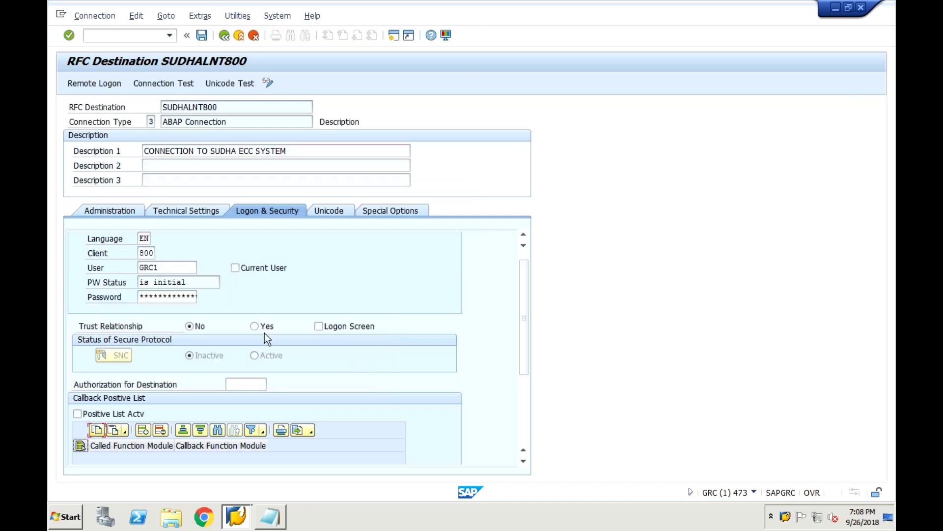
Run the authorization test for SUDHALNT800 two more times, returning to the destination after each run.
{"action": "left_click", "coordinate": [238, 16]}
{"action": "mouse_move", "coordinate": [249, 33]}
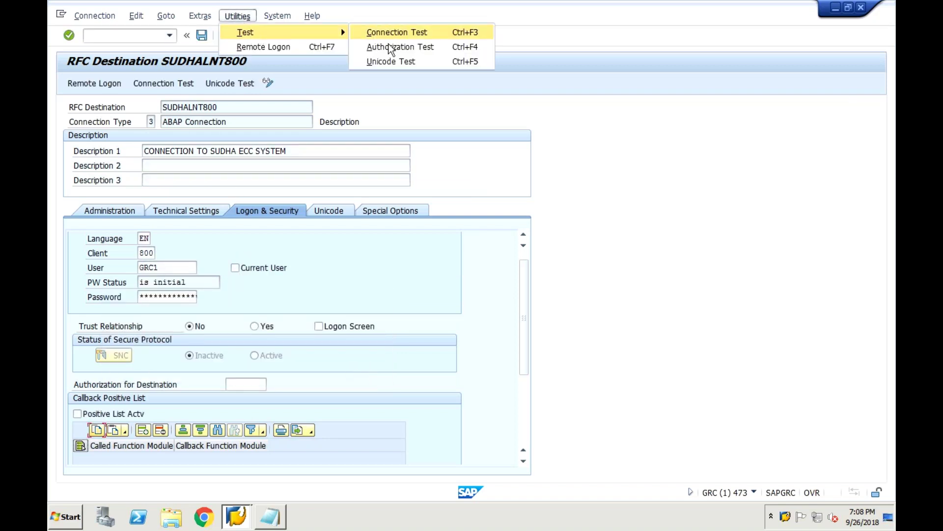
{"action": "left_click", "coordinate": [391, 48]}
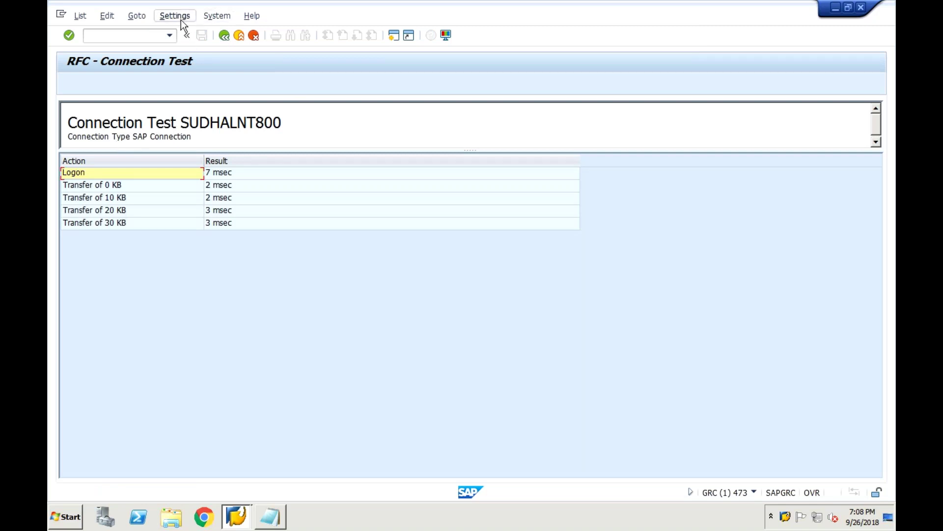
{"action": "left_click", "coordinate": [225, 35]}
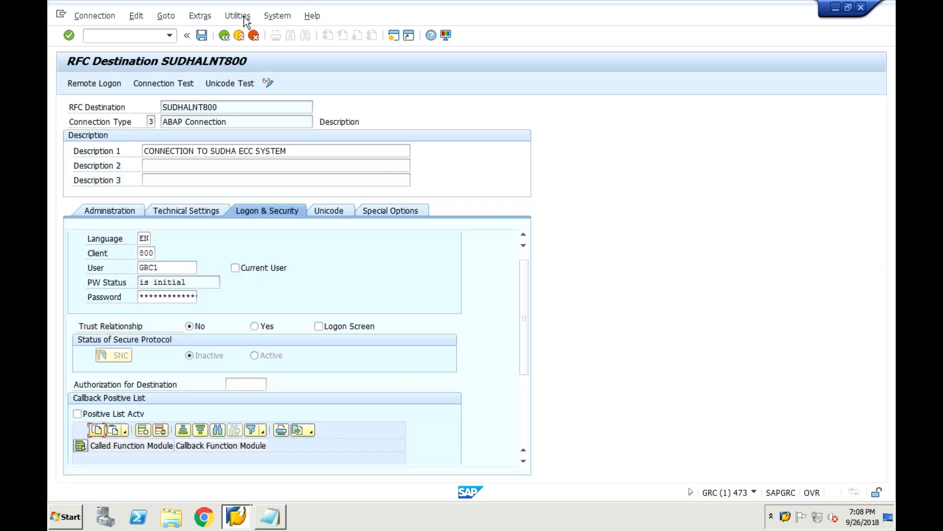
{"action": "left_click", "coordinate": [238, 16]}
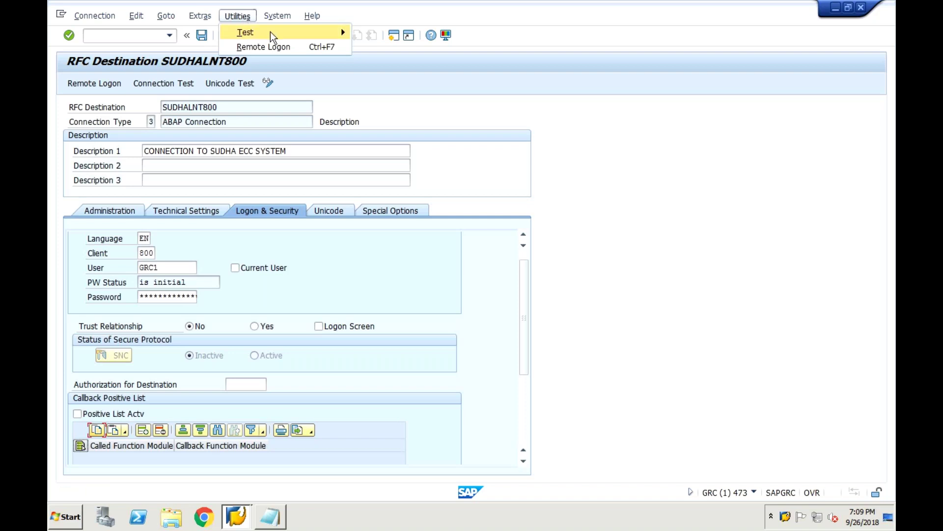
{"action": "mouse_move", "coordinate": [271, 32]}
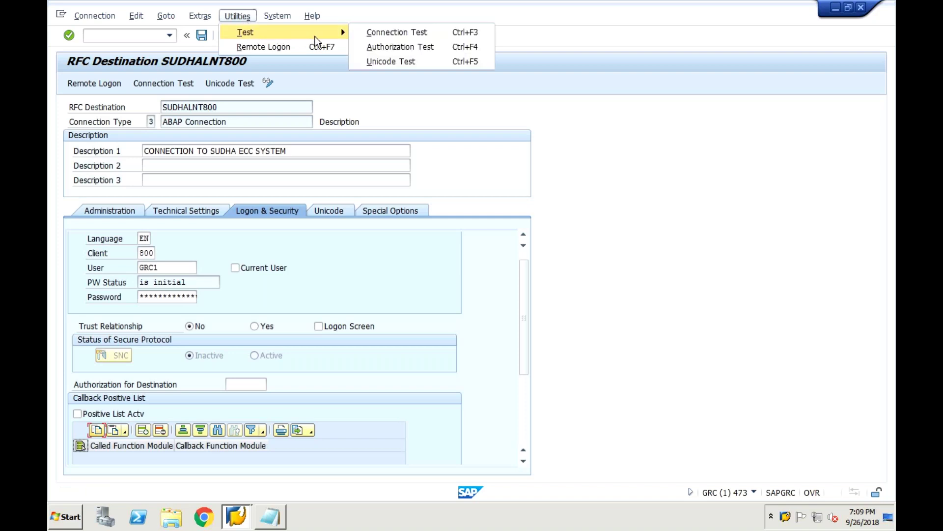
{"action": "left_click", "coordinate": [391, 48]}
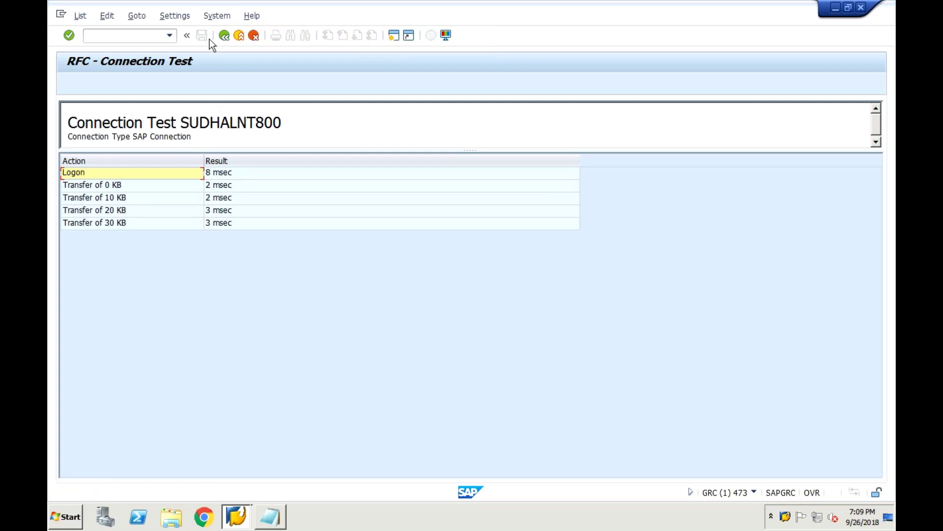
{"action": "left_click", "coordinate": [222, 37]}
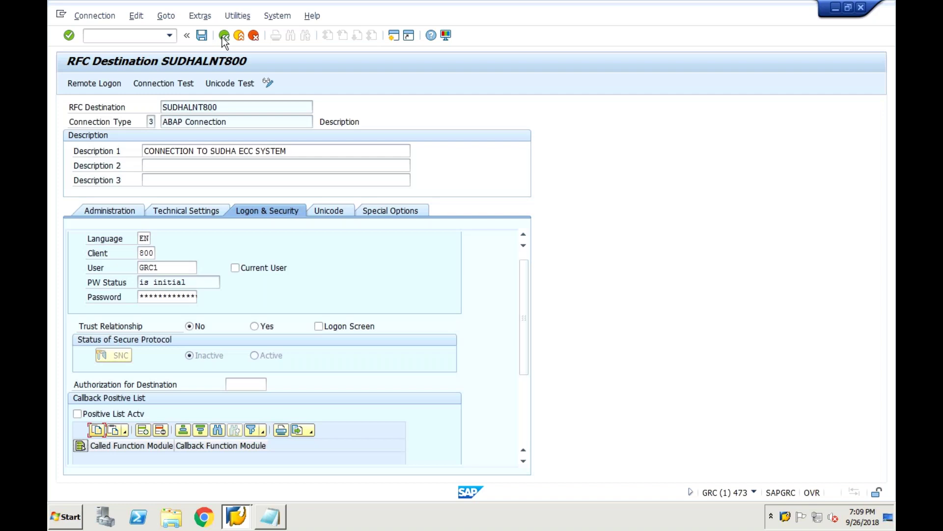
Display the destination's Unicode settings, save the destination and return to the implementation guide.
{"action": "left_click", "coordinate": [341, 215]}
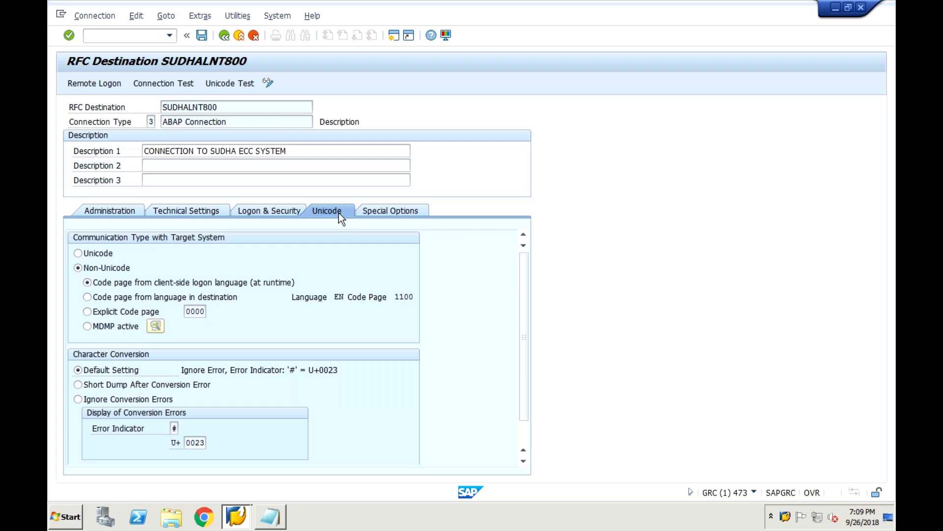
{"action": "left_click", "coordinate": [202, 36]}
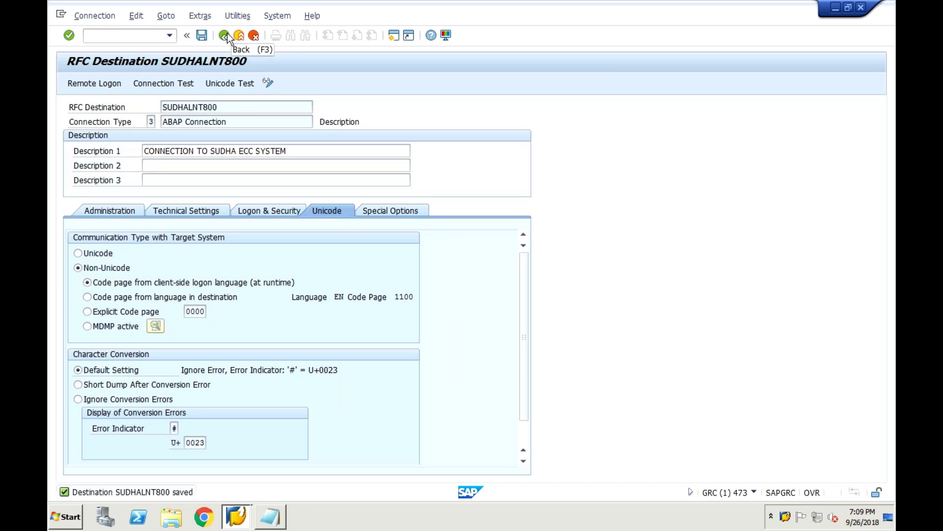
{"action": "left_click", "coordinate": [225, 36]}
{"action": "left_click", "coordinate": [225, 36]}
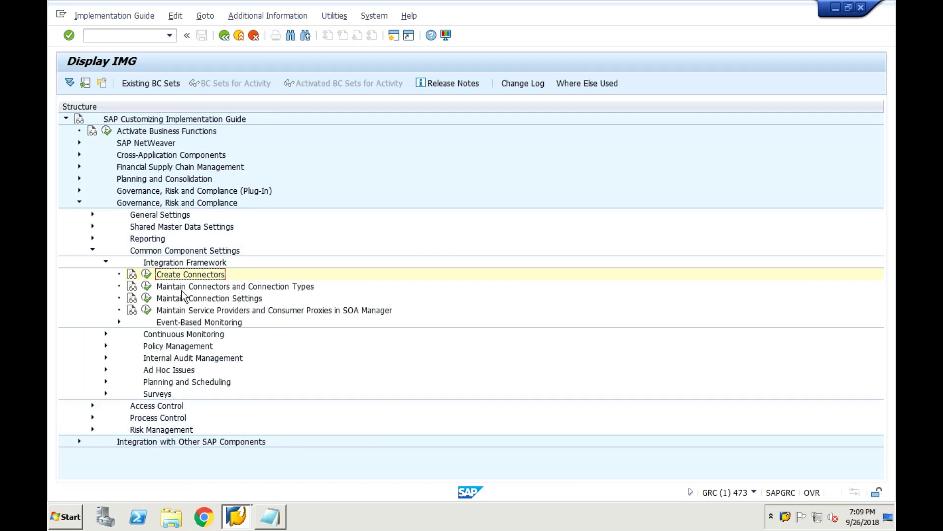
Open Maintain Connectors and Connection Types and go to the Define Connectors view.
{"action": "left_click", "coordinate": [147, 287]}
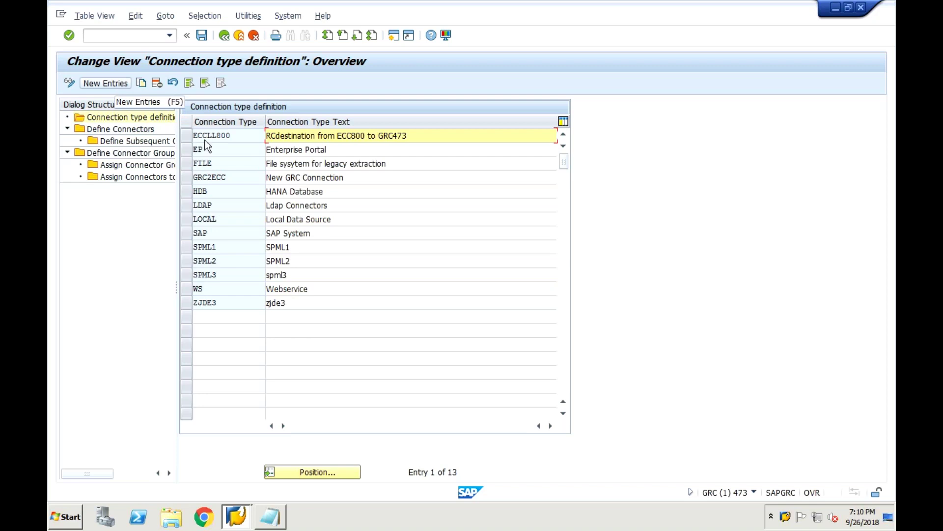
{"action": "left_click", "coordinate": [211, 234]}
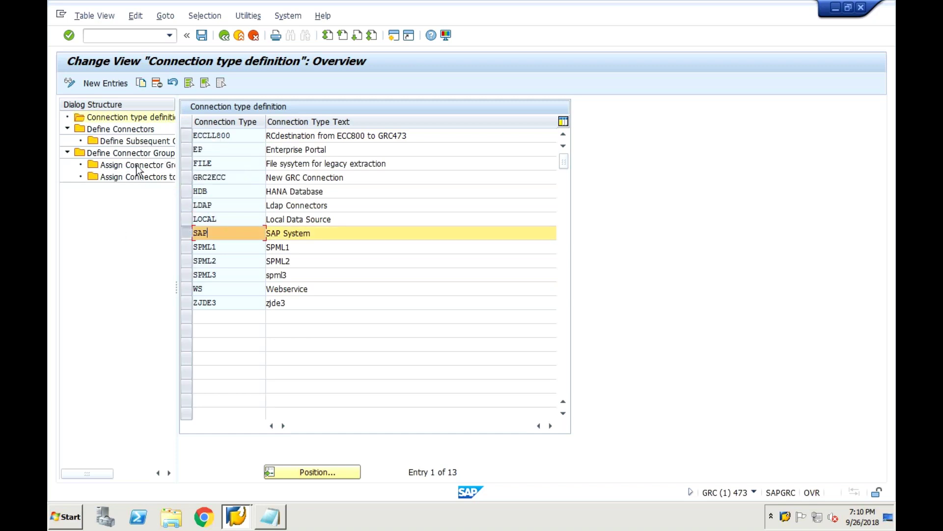
{"action": "left_click", "coordinate": [109, 130]}
{"action": "double_click", "coordinate": [109, 129]}
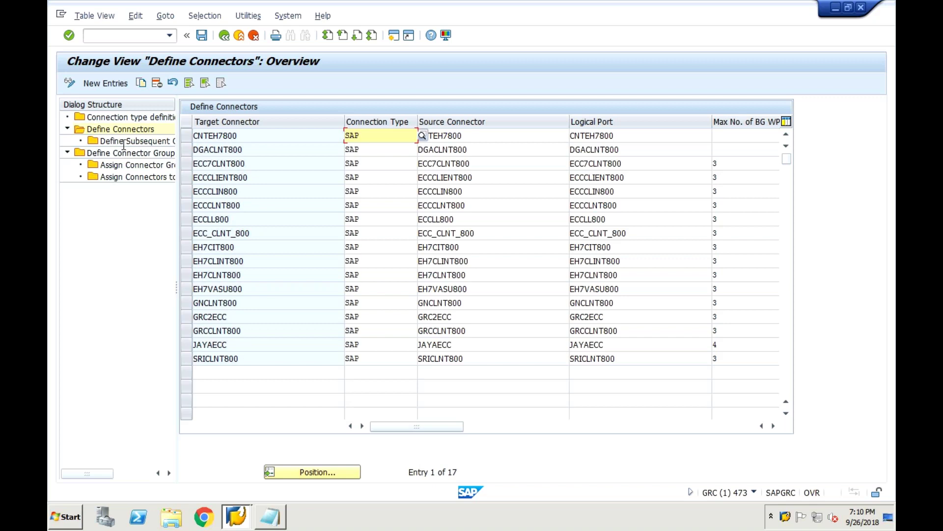
Add a new connector entry with SUDHALNT800 as the target connector, finding it in the RFC destination list by searching for SUDHAL.
{"action": "left_click", "coordinate": [90, 81]}
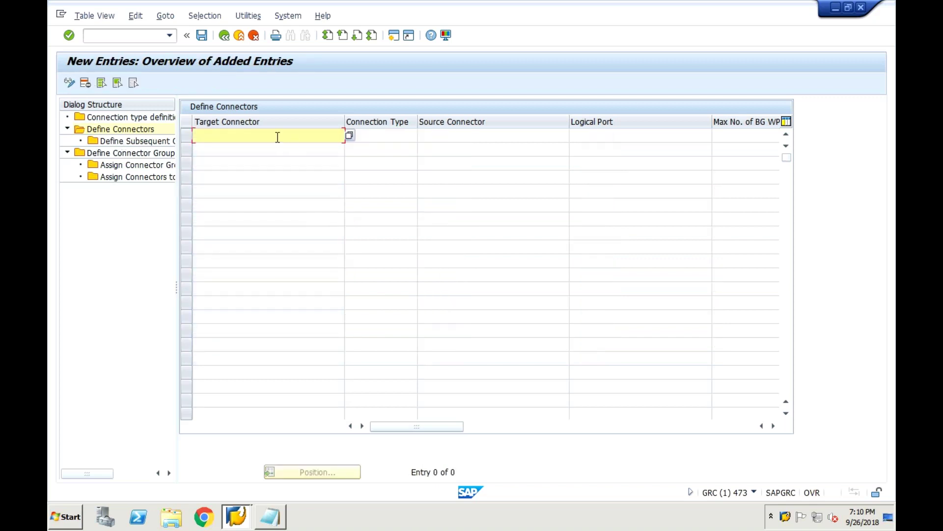
{"action": "left_click", "coordinate": [350, 136]}
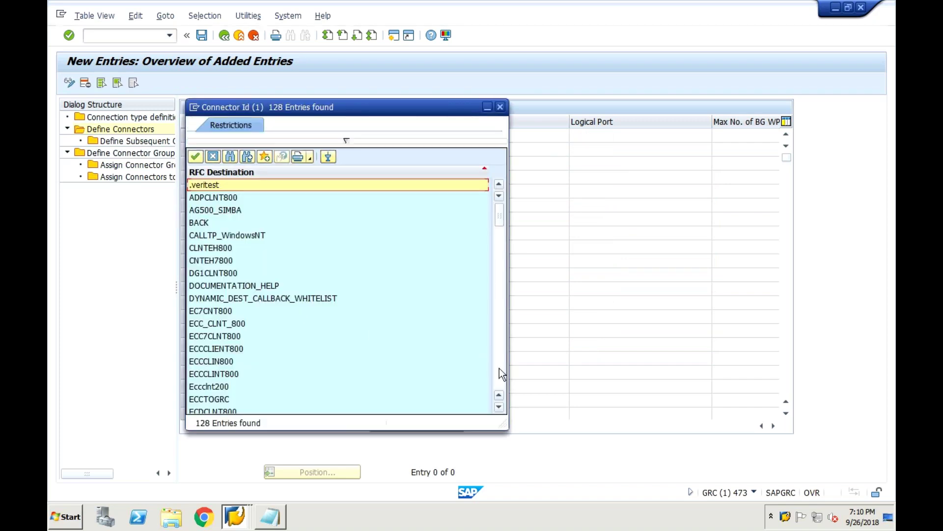
{"action": "left_click", "coordinate": [499, 367]}
{"action": "left_click", "coordinate": [499, 367]}
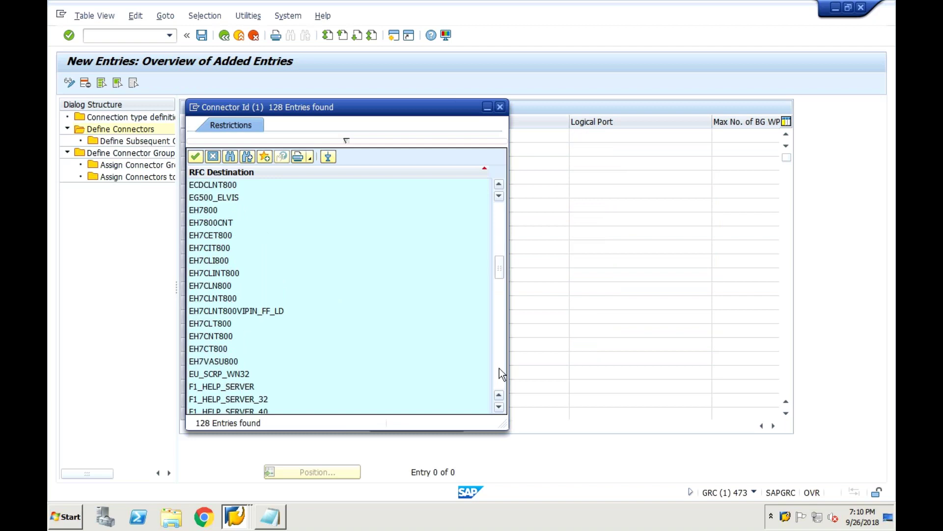
{"action": "left_click", "coordinate": [499, 368]}
{"action": "left_click", "coordinate": [499, 368]}
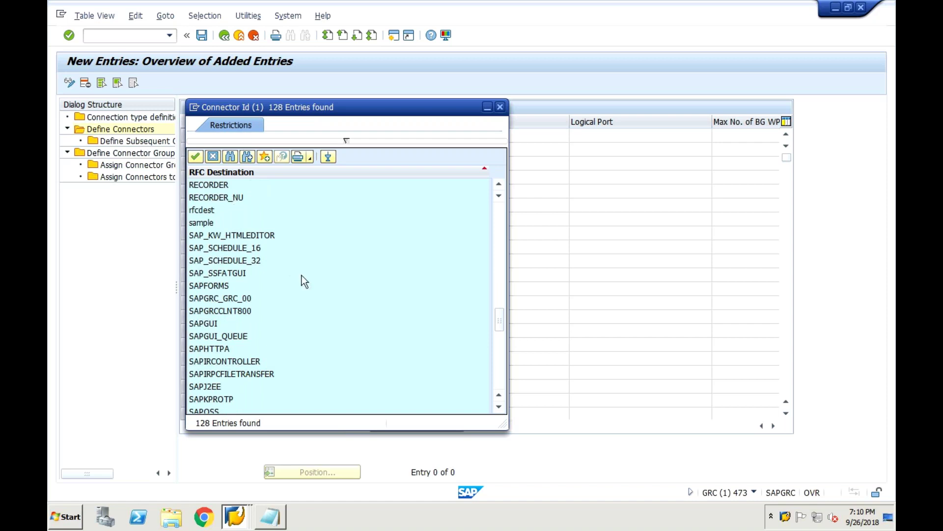
{"action": "key", "text": "ctrl+f"}
{"action": "type", "text": "SUDHAL"}
{"action": "key", "text": "Return"}
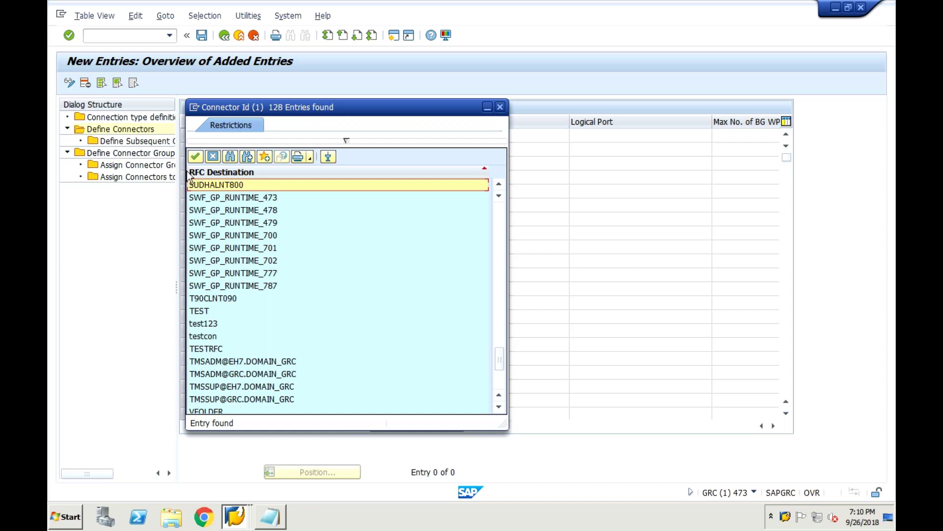
{"action": "left_click", "coordinate": [196, 157]}
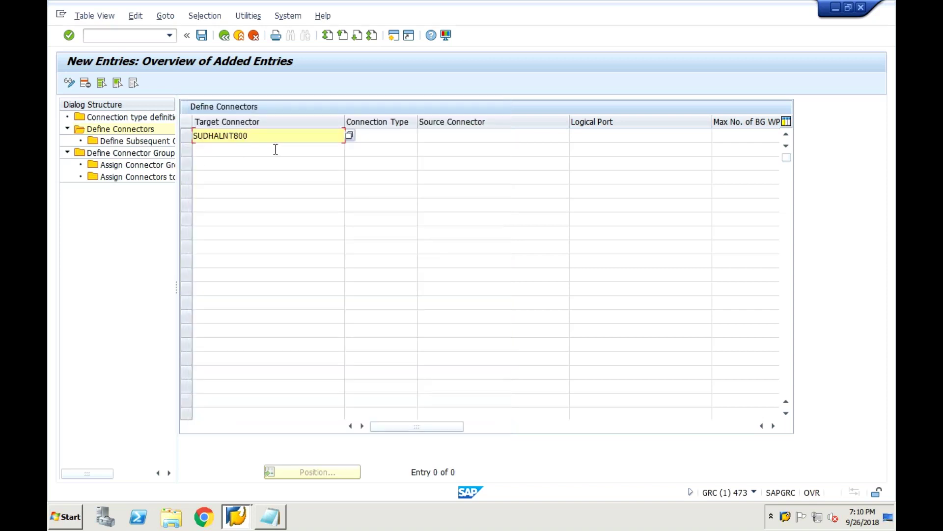
{"action": "key", "text": "Return"}
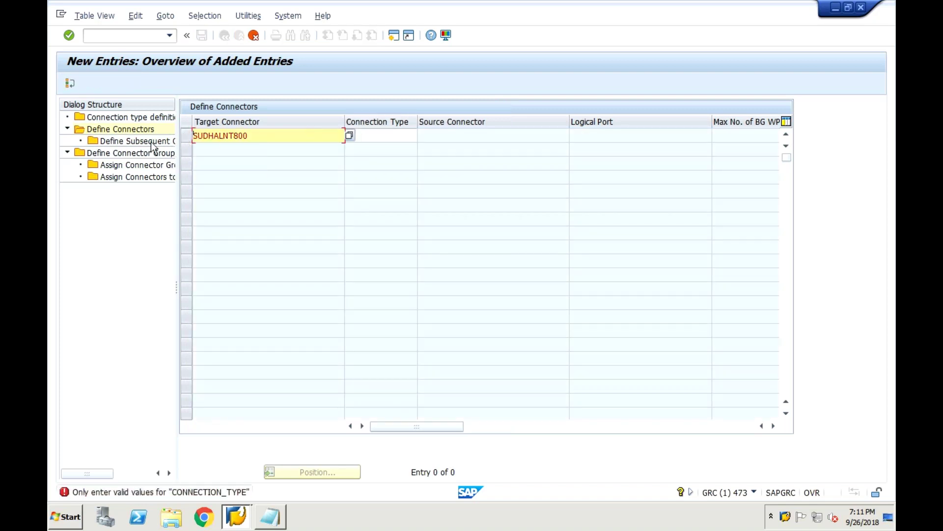
{"action": "left_click", "coordinate": [91, 143]}
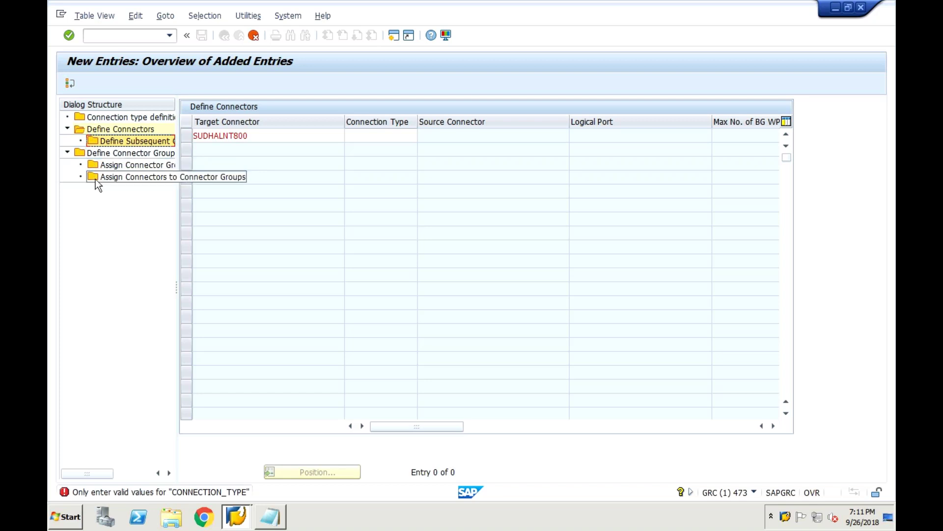
Discard the incomplete connector entry and enter SUDHALNT800 as the target connector of a fresh entry.
{"action": "left_click", "coordinate": [254, 35]}
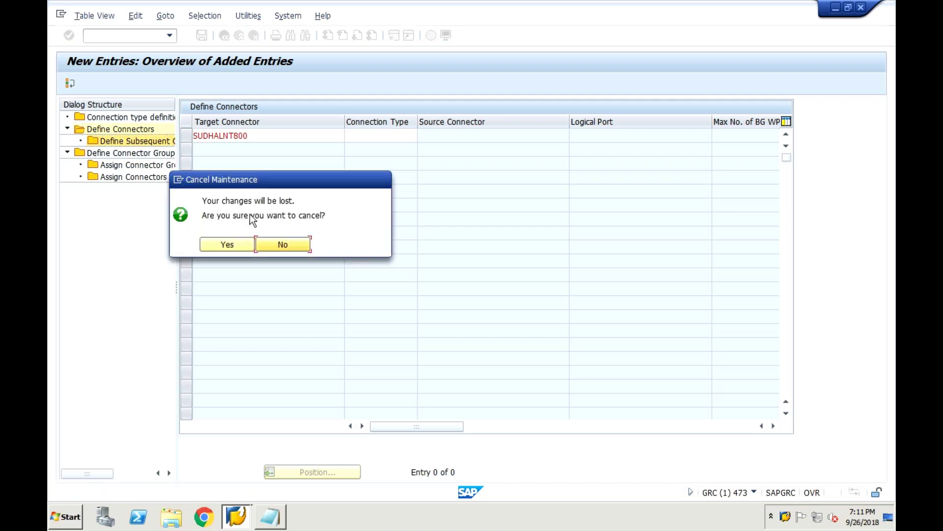
{"action": "left_click", "coordinate": [227, 244]}
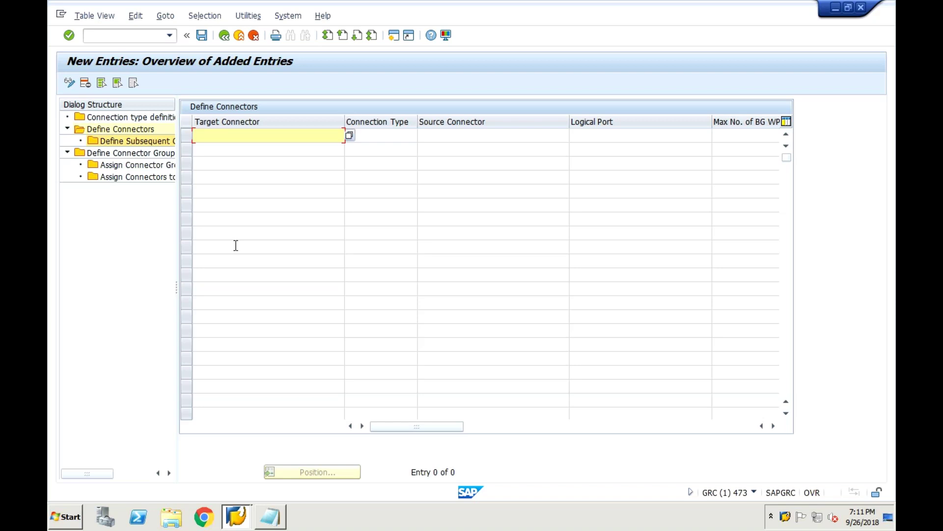
{"action": "type", "text": "SUDH"}
{"action": "key", "text": "Down"}
{"action": "key", "text": "Return"}
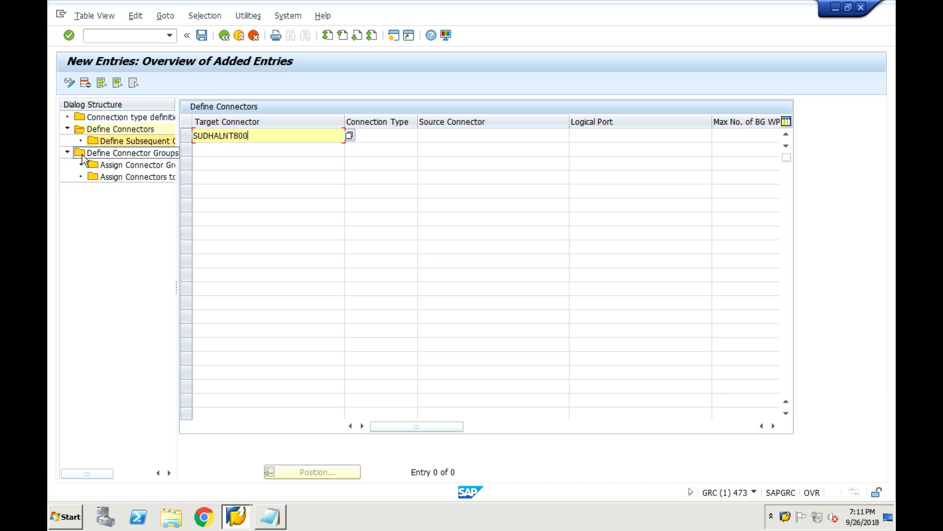
Set the connection type of connector SUDHALNT800 to SAP from the list of available connection types.
{"action": "left_click", "coordinate": [402, 136]}
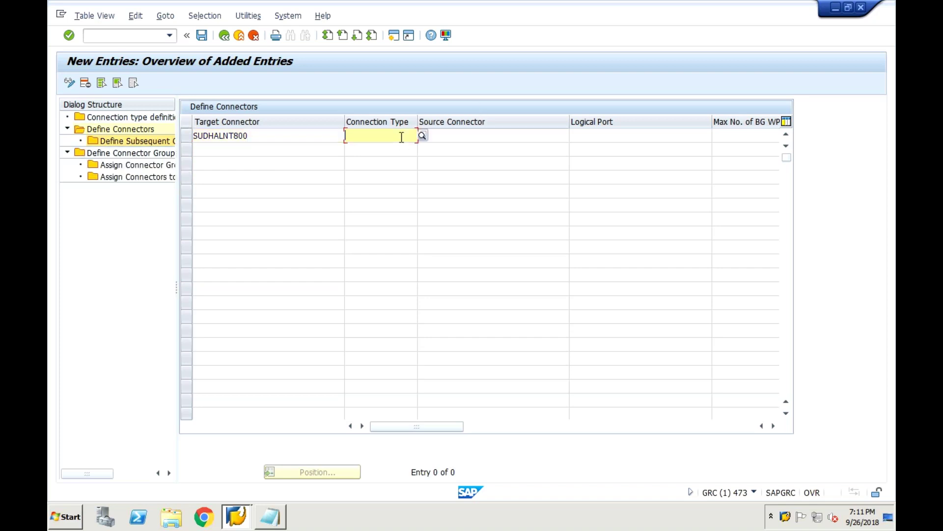
{"action": "left_click", "coordinate": [422, 135]}
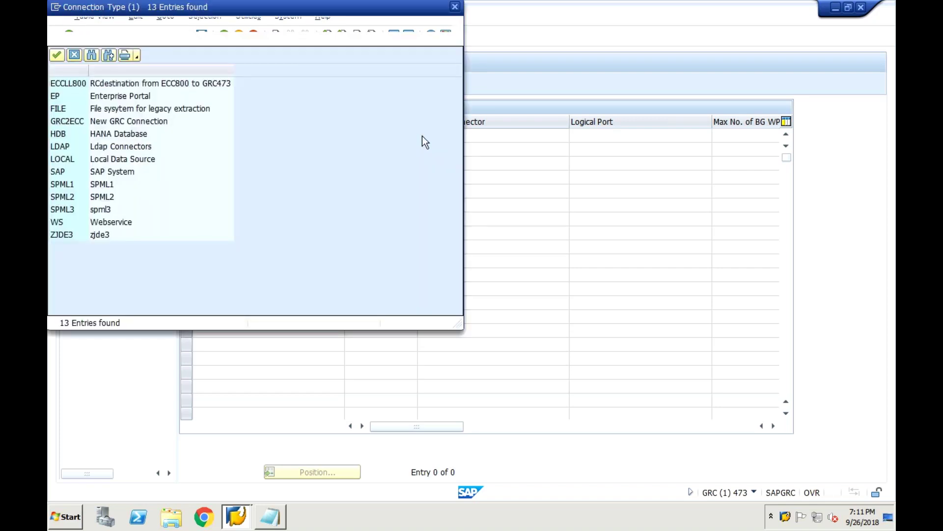
{"action": "left_click", "coordinate": [58, 175]}
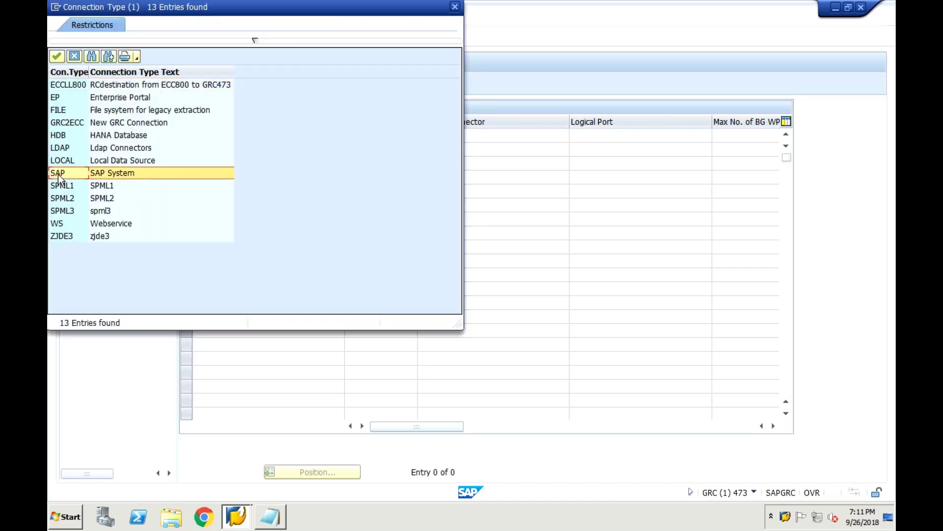
{"action": "left_click", "coordinate": [57, 56]}
Enter SUDHALNT800 as the source connector of the new entry.
{"action": "left_click", "coordinate": [484, 135]}
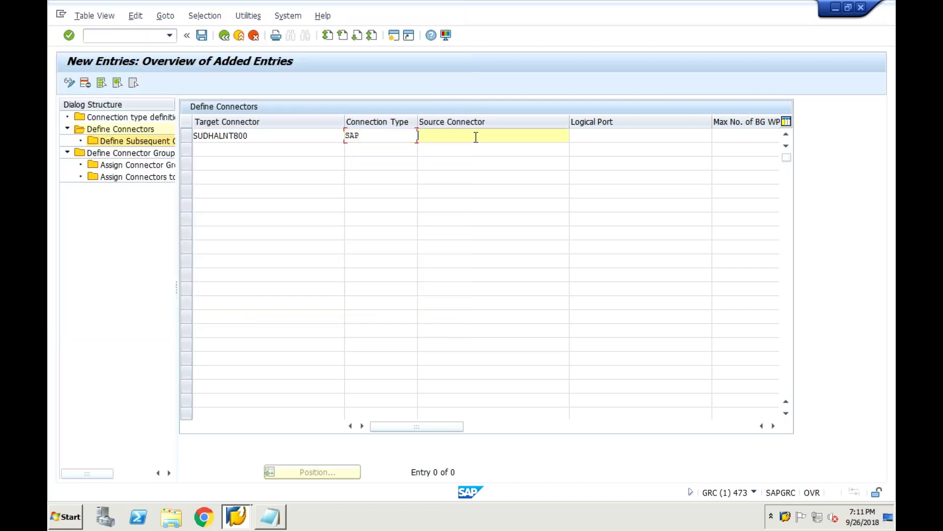
{"action": "left_click", "coordinate": [593, 137]}
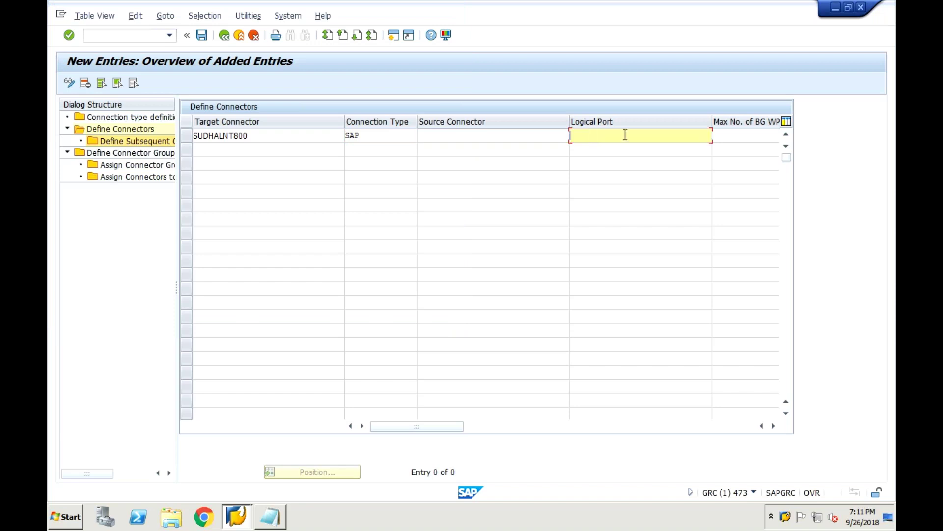
{"action": "left_click", "coordinate": [558, 139]}
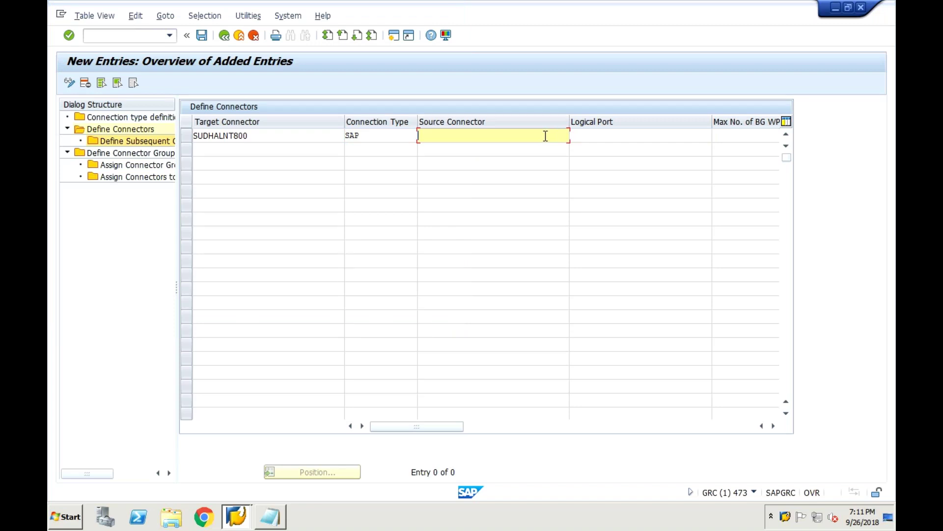
{"action": "type", "text": "SUDHALNT800"}
Set the maximum number of background work processes to 3 for SUDHALNT800 and save the connector.
{"action": "left_click", "coordinate": [585, 138]}
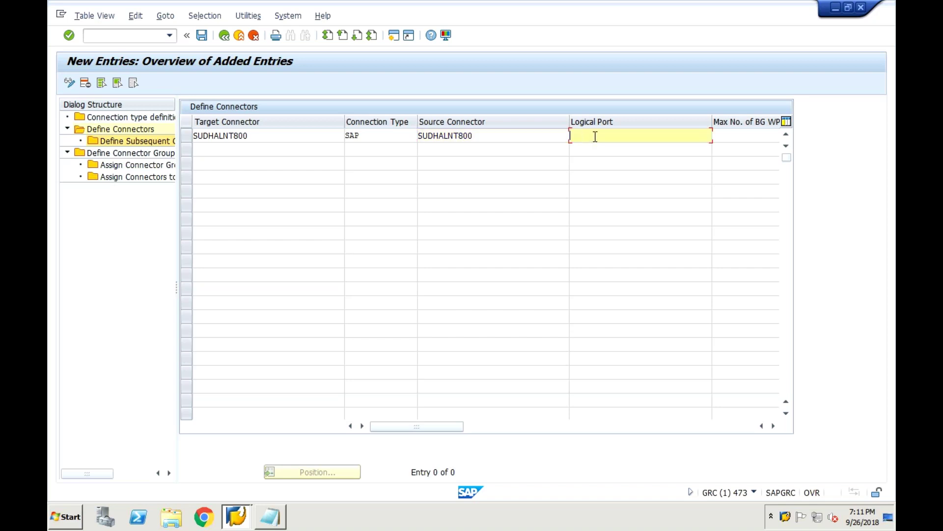
{"action": "left_click", "coordinate": [723, 138]}
{"action": "left_click", "coordinate": [681, 140]}
{"action": "left_click", "coordinate": [751, 426]}
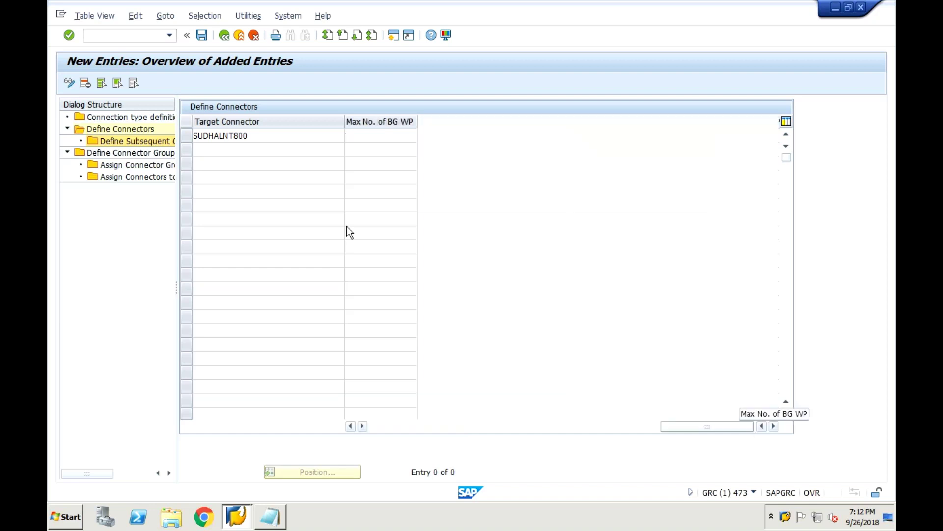
{"action": "left_click", "coordinate": [378, 137]}
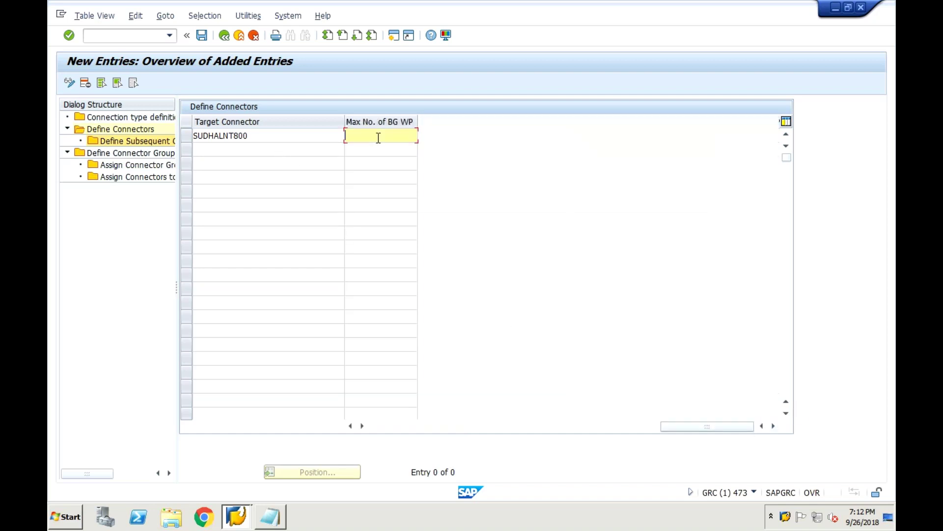
{"action": "type", "text": "3"}
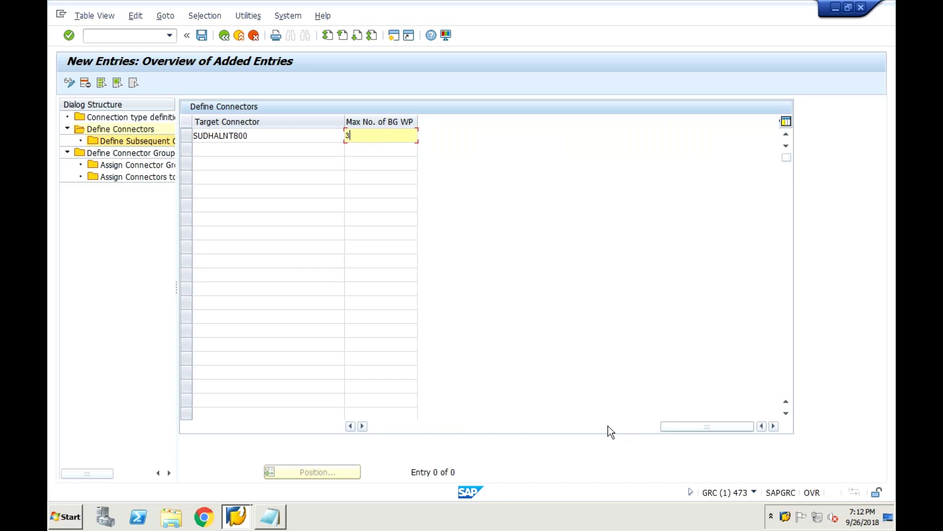
{"action": "left_click", "coordinate": [465, 426]}
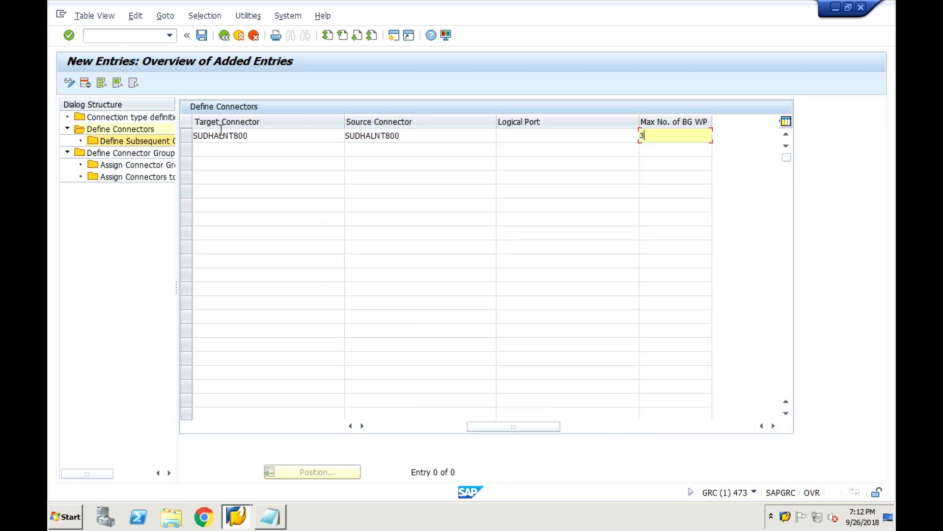
{"action": "left_click", "coordinate": [203, 36]}
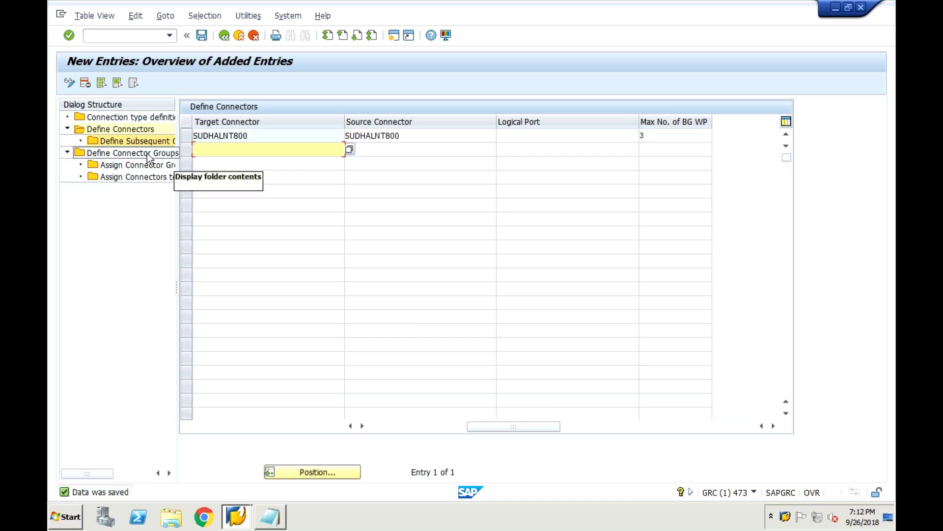
Open the Define Connector Groups view and find the connector group SUDHAGRC.
{"action": "left_click", "coordinate": [185, 138]}
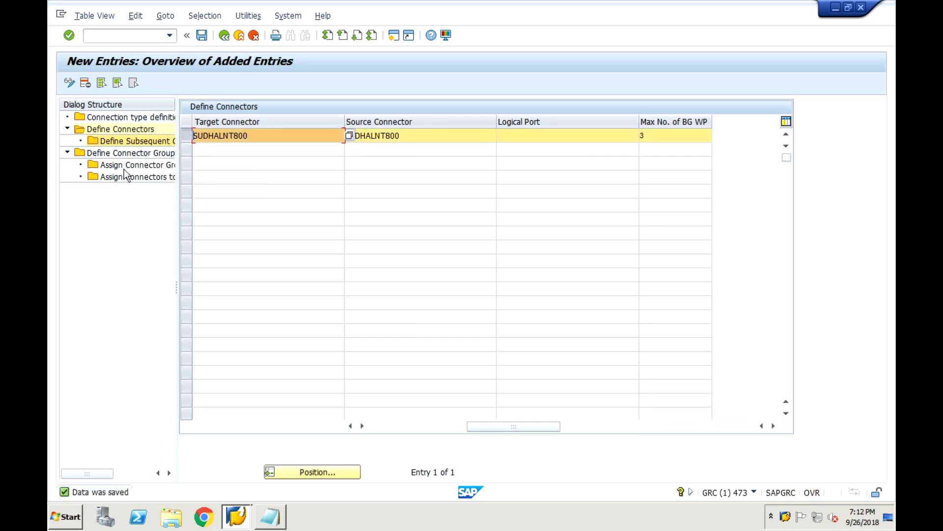
{"action": "double_click", "coordinate": [81, 155]}
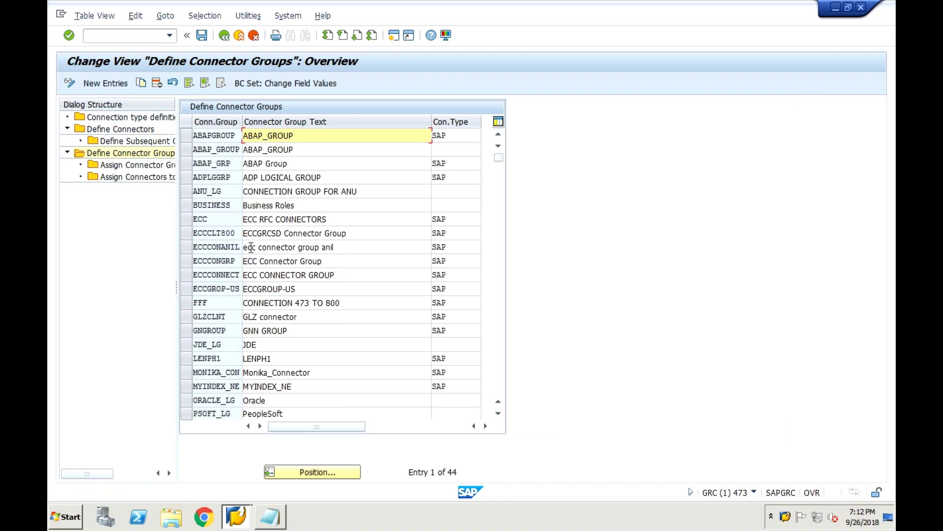
{"action": "left_click", "coordinate": [499, 388]}
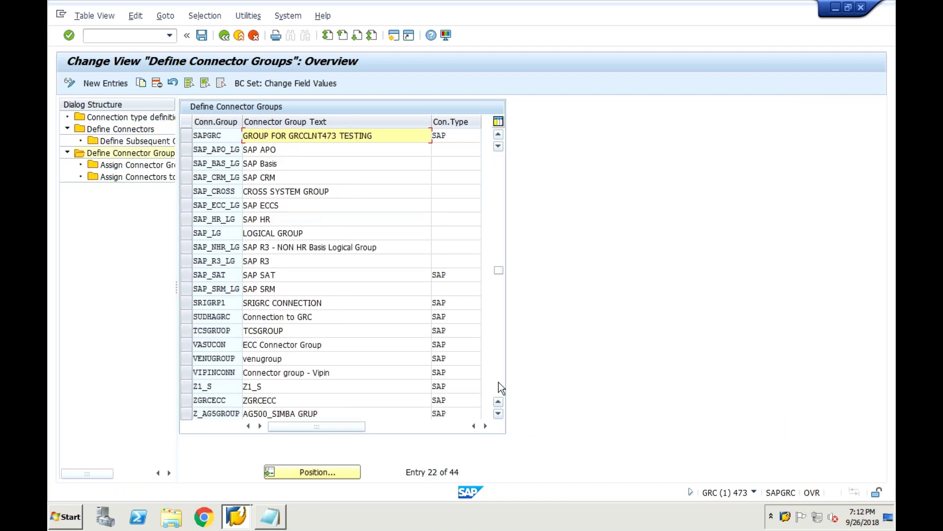
{"action": "left_click", "coordinate": [502, 388]}
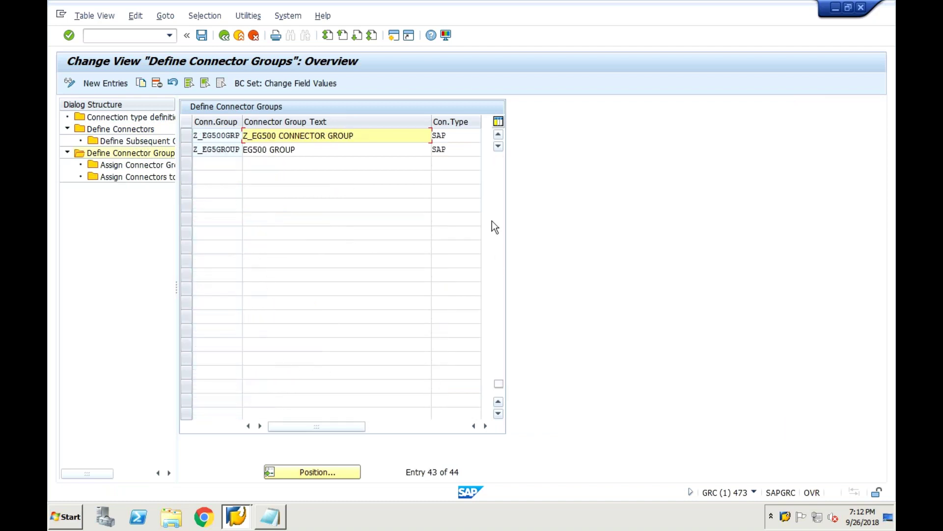
{"action": "left_click", "coordinate": [497, 162]}
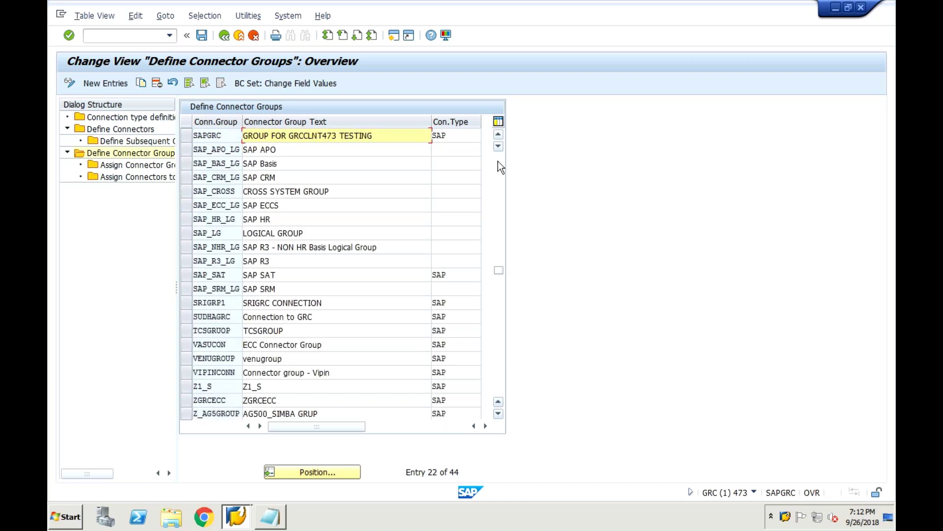
Open the group type assignment of connector group SUDHAGRC and choose Logical Group as its type.
{"action": "left_click", "coordinate": [187, 317]}
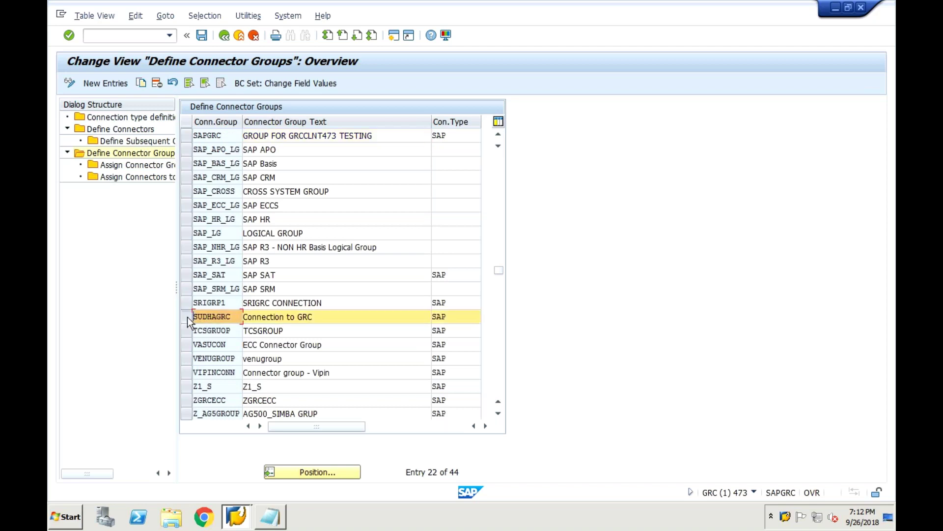
{"action": "left_click", "coordinate": [187, 317]}
{"action": "double_click", "coordinate": [95, 167]}
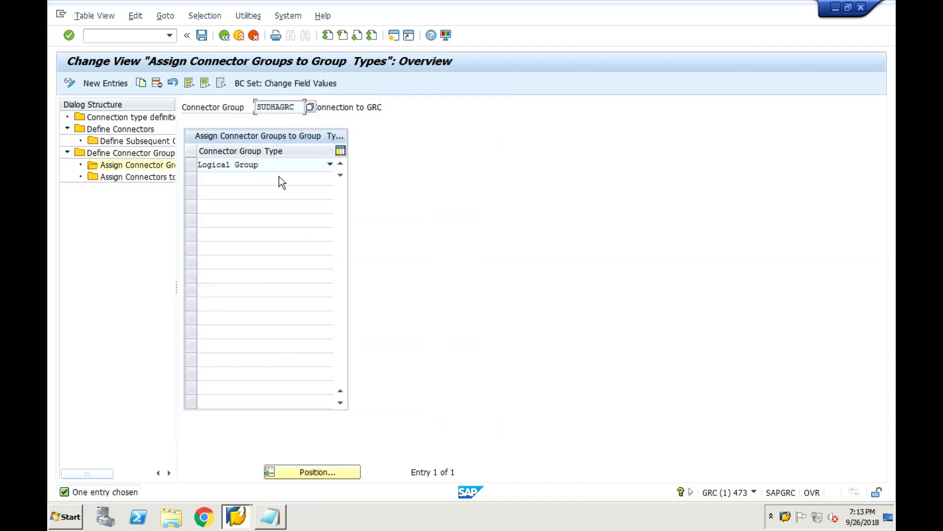
{"action": "left_click", "coordinate": [330, 166]}
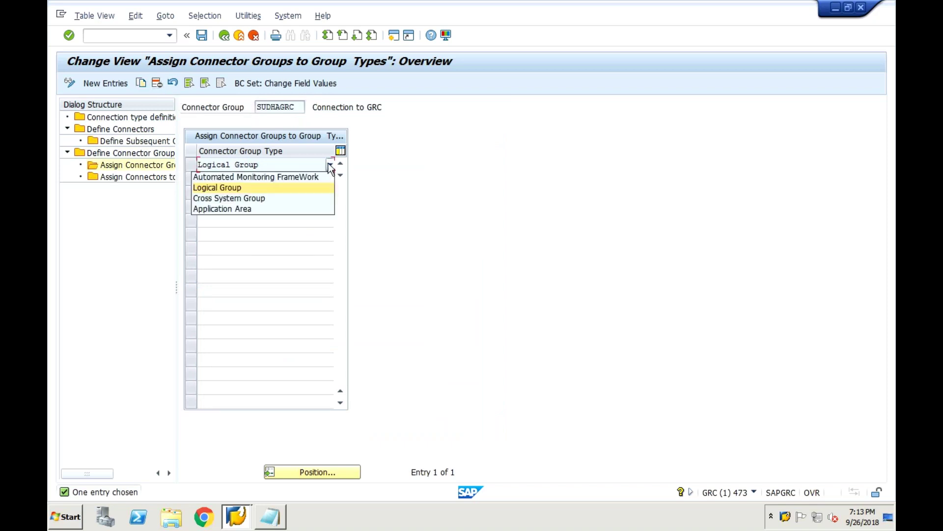
{"action": "left_click", "coordinate": [309, 188]}
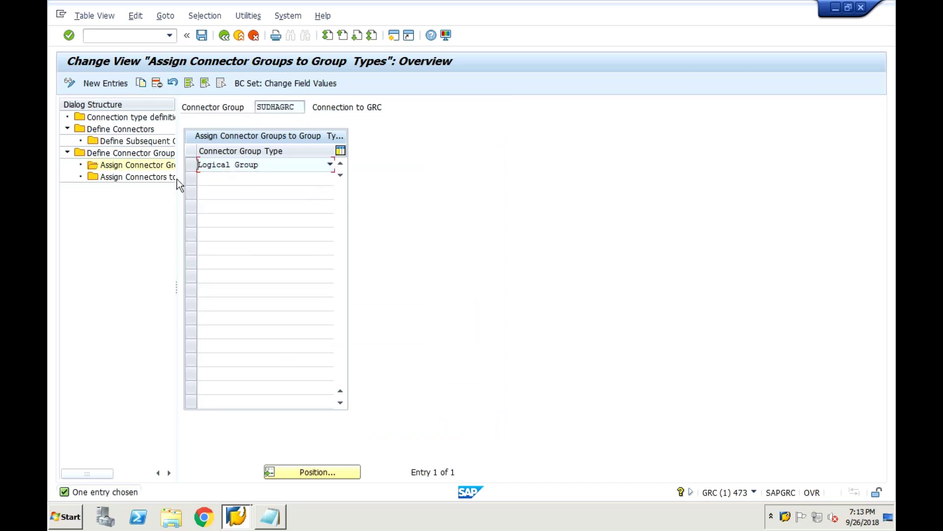
Return to the connector groups and open the connector assignments of group SUDHAGRC.
{"action": "left_click", "coordinate": [93, 179]}
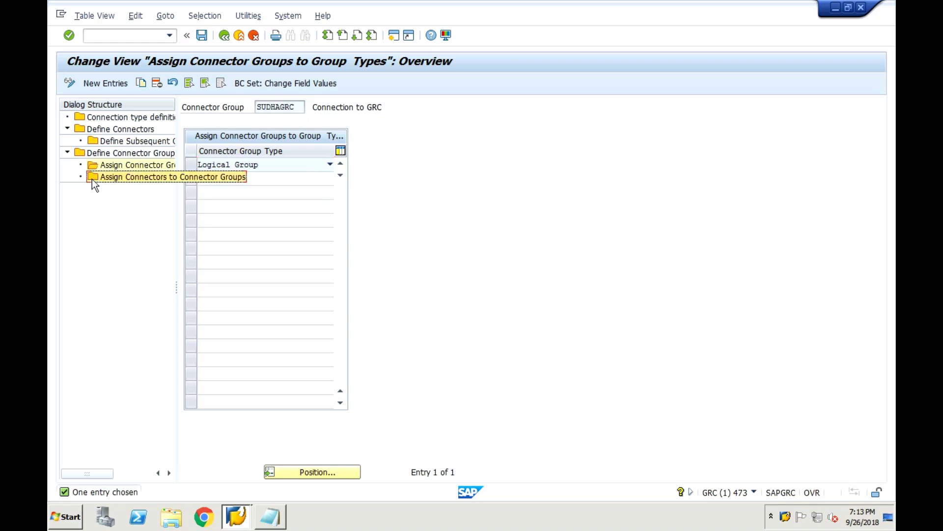
{"action": "left_click", "coordinate": [225, 35]}
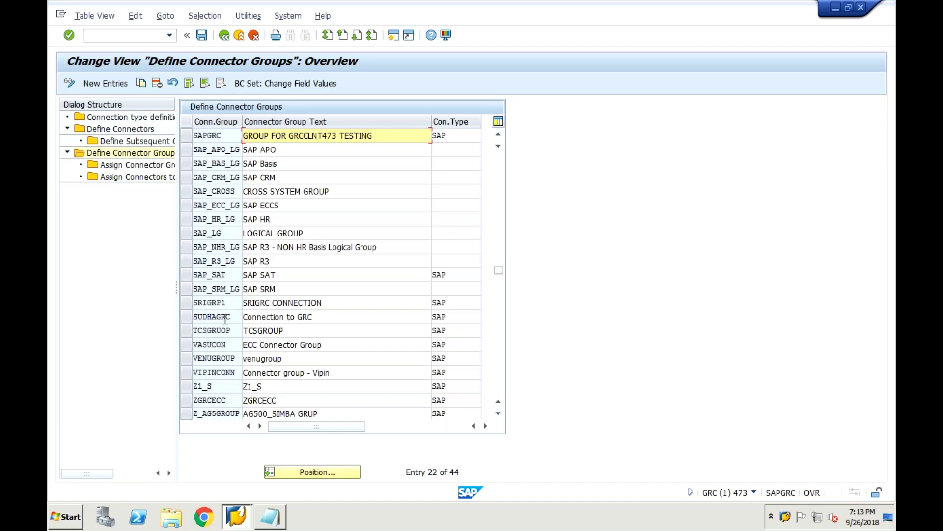
{"action": "left_click", "coordinate": [187, 316]}
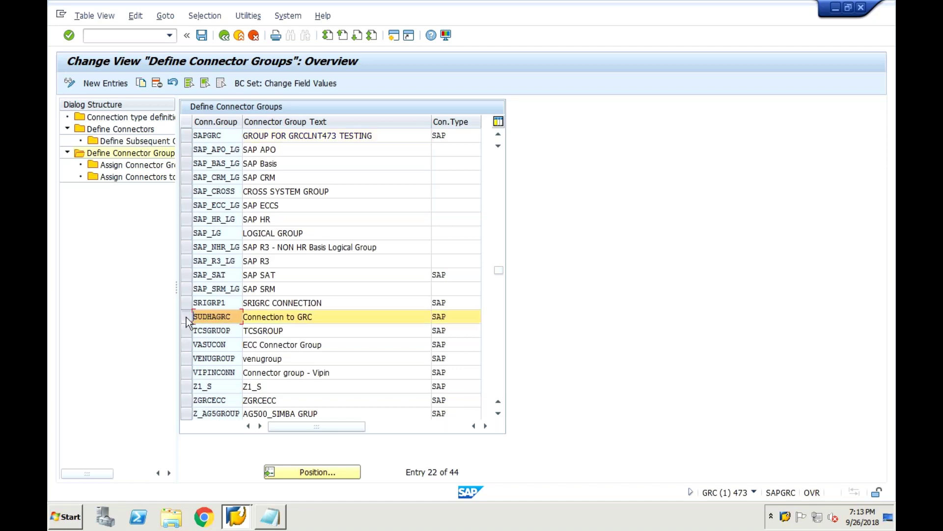
{"action": "double_click", "coordinate": [104, 176]}
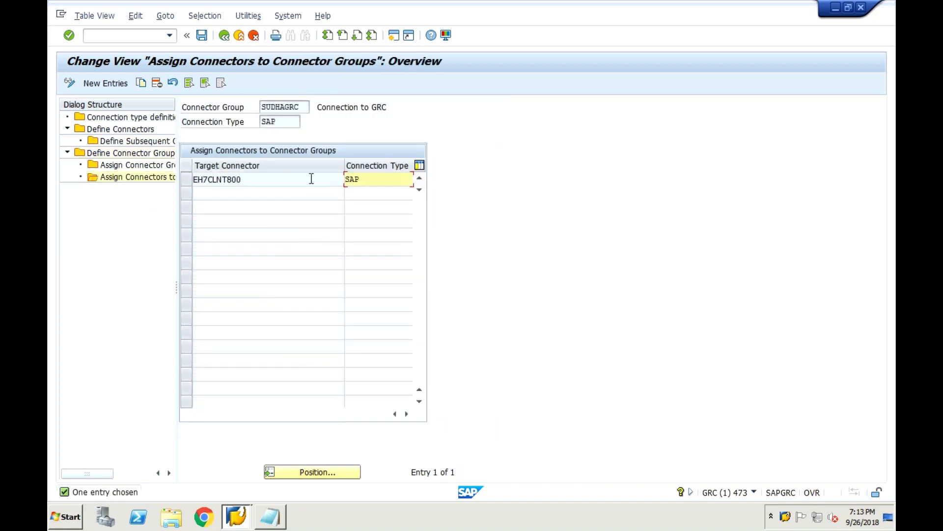
{"action": "left_click", "coordinate": [311, 178]}
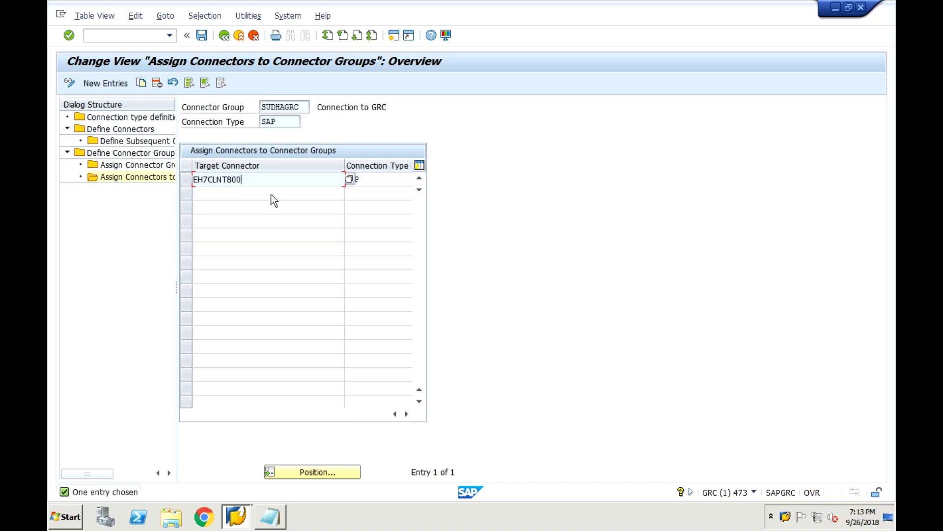
Add SUDHALNT800 as a new target connector of group SUDHAGRC and save the assignment.
{"action": "left_click", "coordinate": [104, 83]}
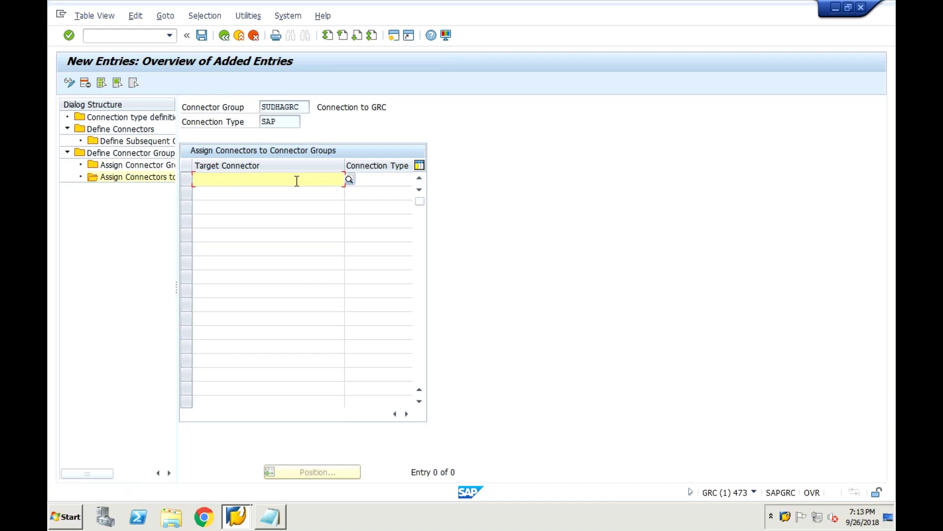
{"action": "type", "text": "SU"}
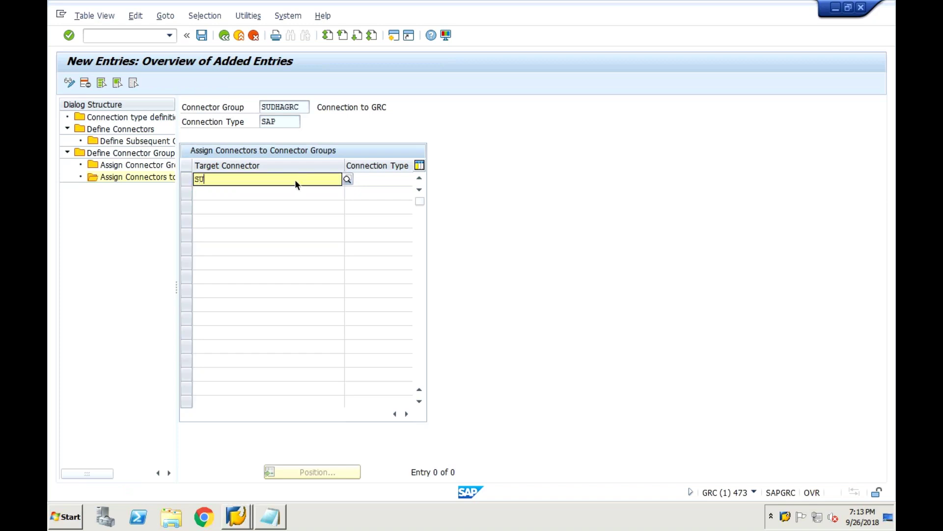
{"action": "type", "text": "DH"}
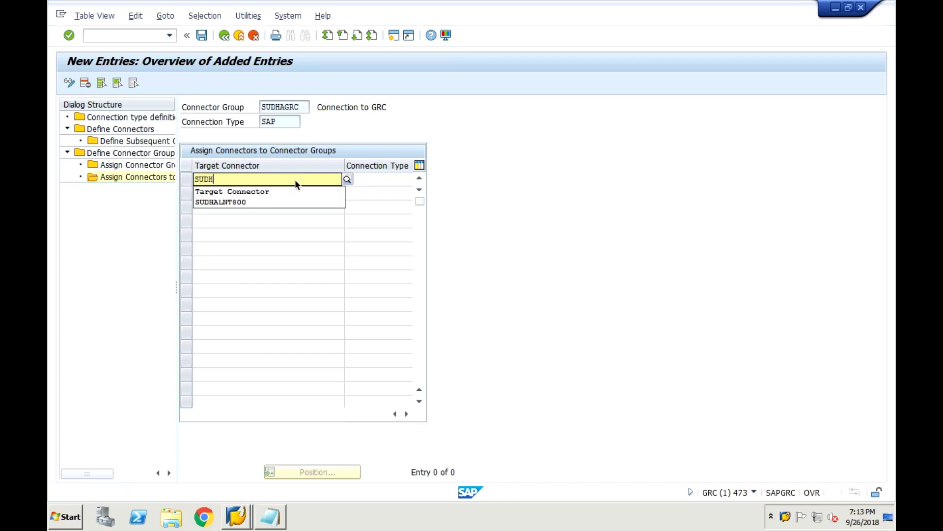
{"action": "type", "text": "ALNT800"}
{"action": "key", "text": "Return"}
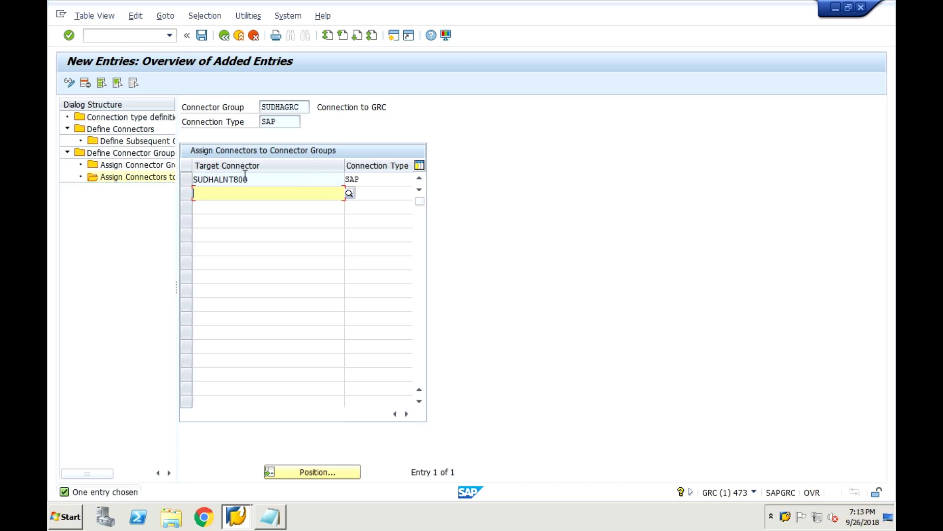
{"action": "left_click", "coordinate": [378, 178]}
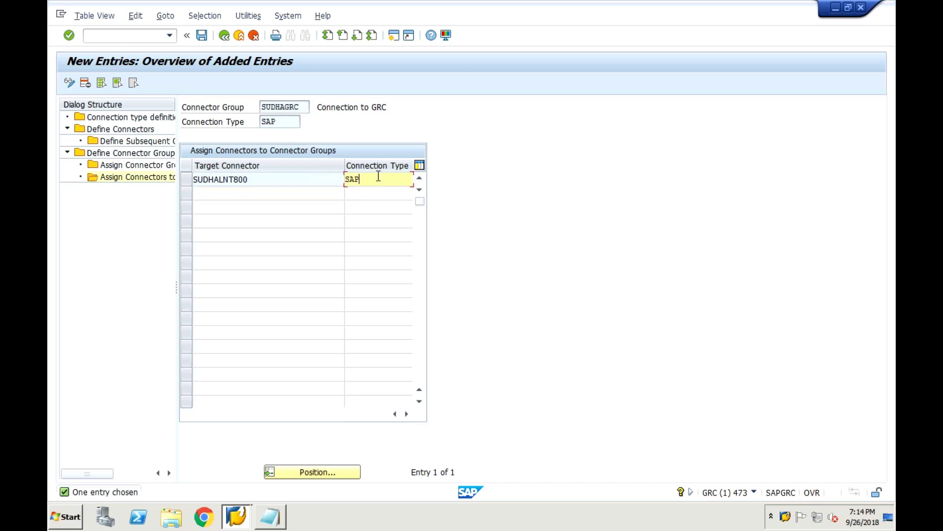
{"action": "left_click", "coordinate": [200, 37]}
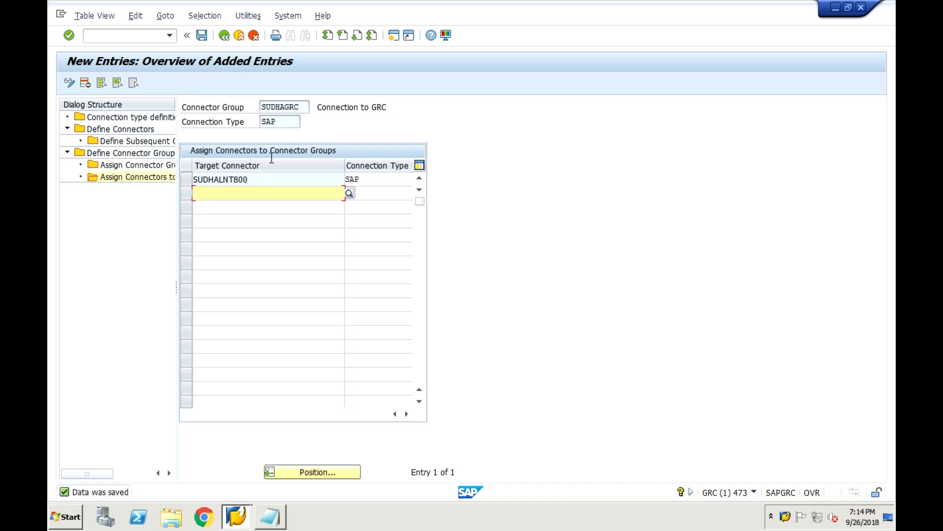
Copy the connector group name SUDHAGRC and record it in Notepad as "Connector group:SUDHAGRC".
{"action": "left_click_drag", "start_coordinate": [300, 106], "coordinate": [255, 107]}
{"action": "key", "text": "ctrl+c"}
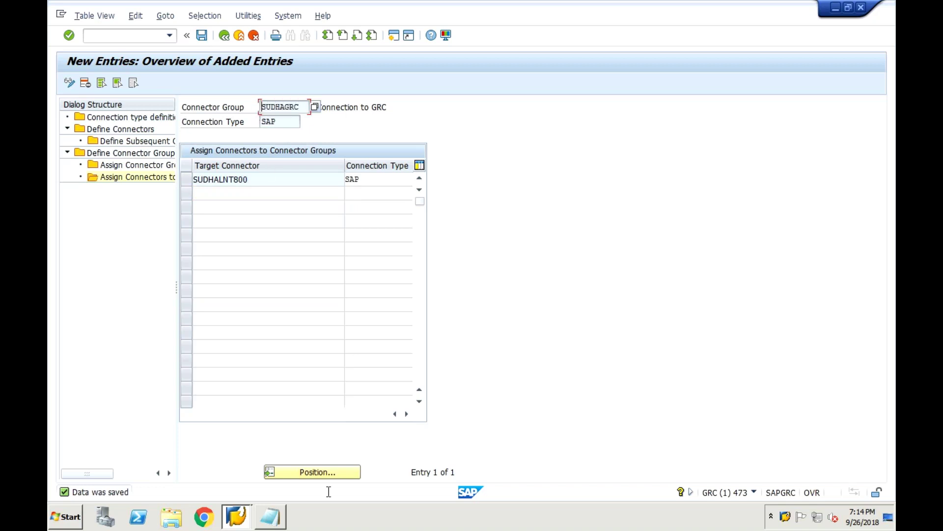
{"action": "left_click", "coordinate": [277, 522]}
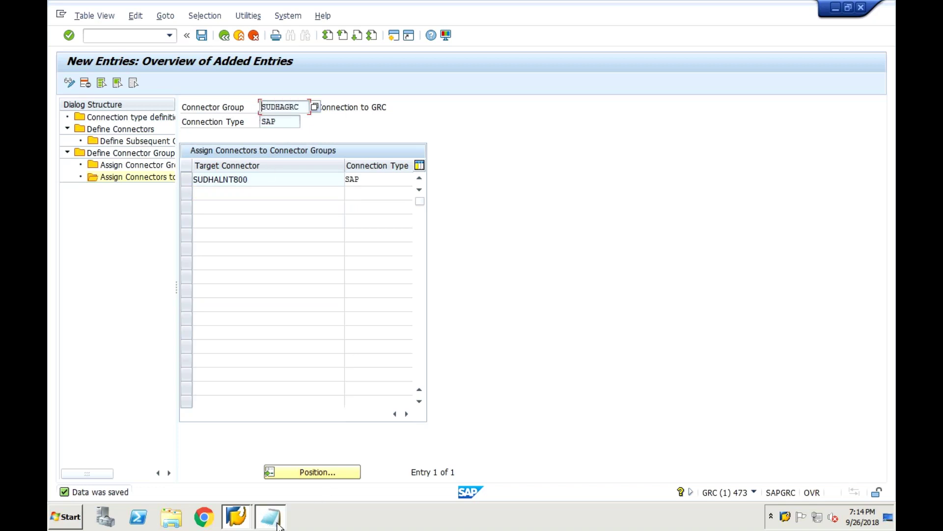
{"action": "type", "text": "Co"}
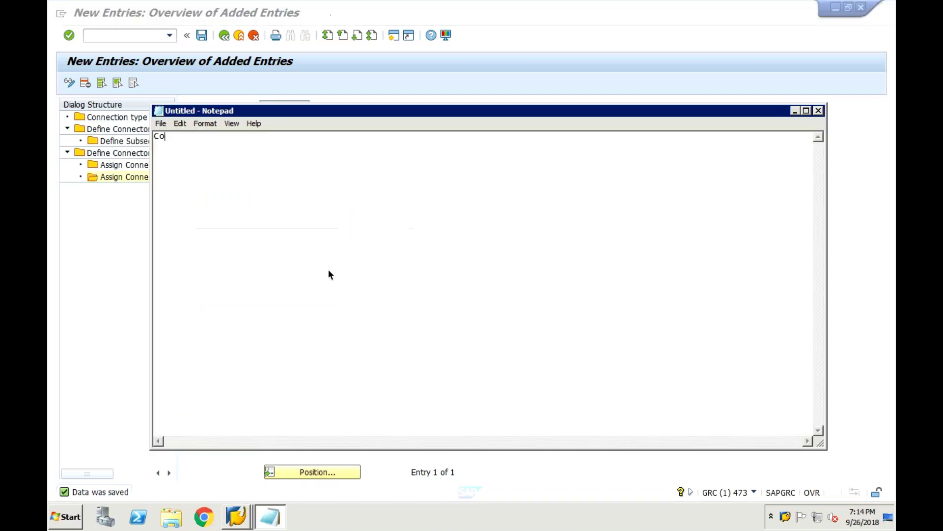
{"action": "type", "text": "nnector group:"}
{"action": "key", "text": "ctrl+v"}
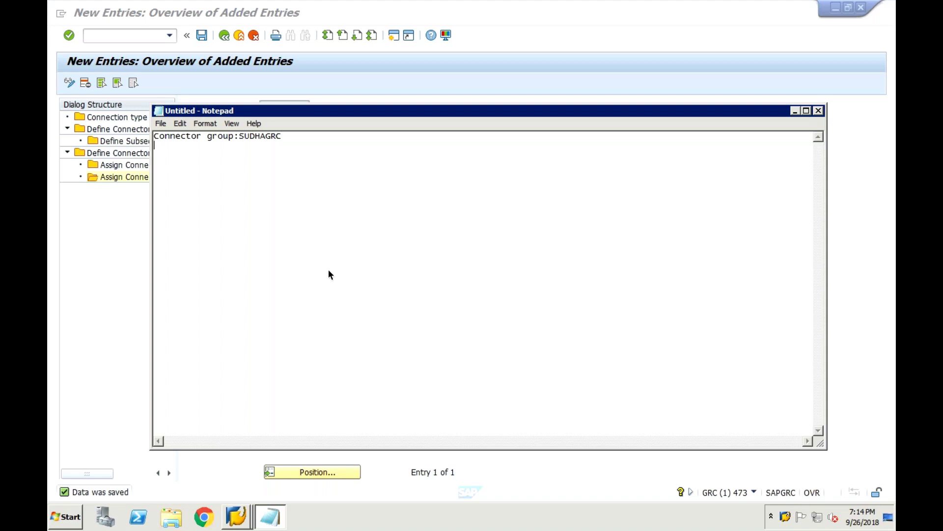
Add the line "Target connector: SUDHALNT800" to the notes, moving the Notepad window clear of the connector assignment table.
{"action": "type", "text": "Target"}
{"action": "left_click_drag", "start_coordinate": [317, 111], "coordinate": [329, 235]}
{"action": "type", "text": "connect"}
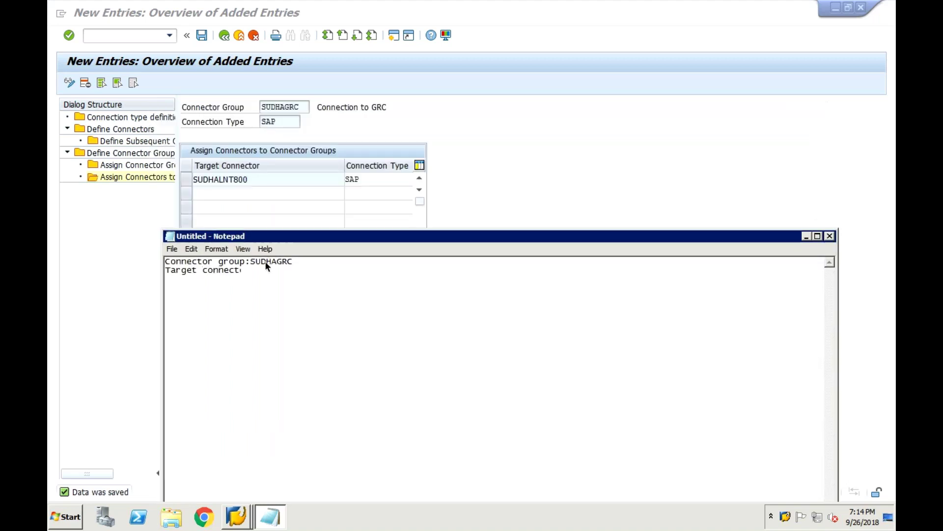
{"action": "type", "text": "or: SUD"}
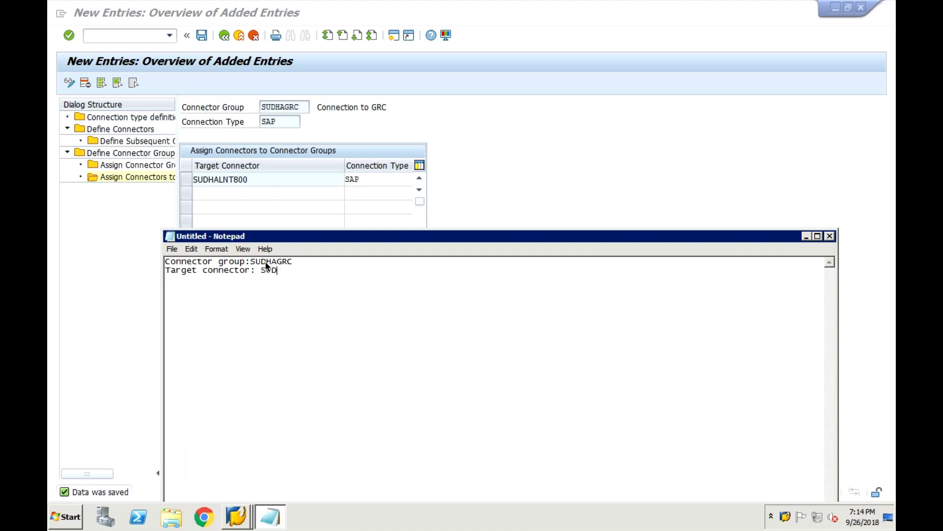
{"action": "type", "text": "HALNT"}
{"action": "type", "text": "800 "}
Add the line "Description: Connection to GRC" to the notes.
{"action": "type", "text": "Des"}
{"action": "type", "text": "cript"}
{"action": "type", "text": "ion"}
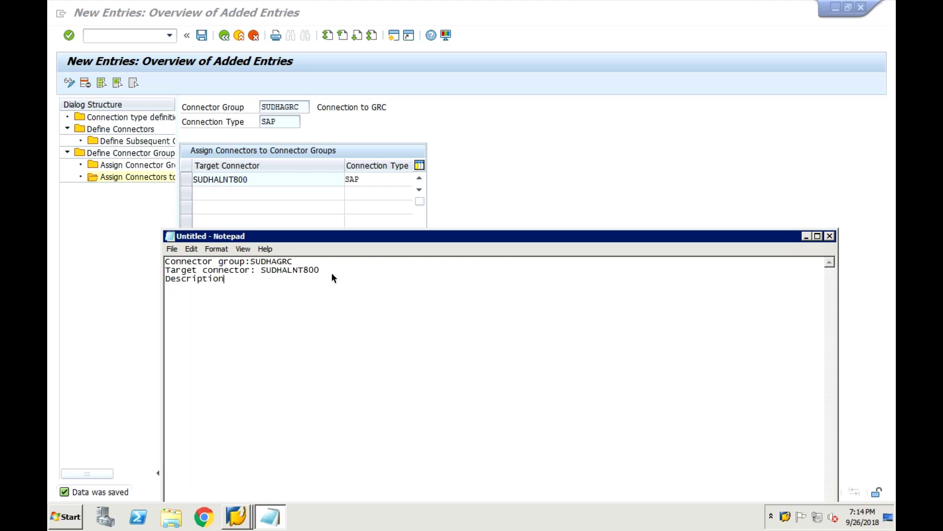
{"action": "type", "text": ":"}
{"action": "type", "text": "Connection to GRC"}
Switch back to SAP, save the connector group assignment again and return to the Implementation Guide structure.
{"action": "left_click", "coordinate": [519, 139]}
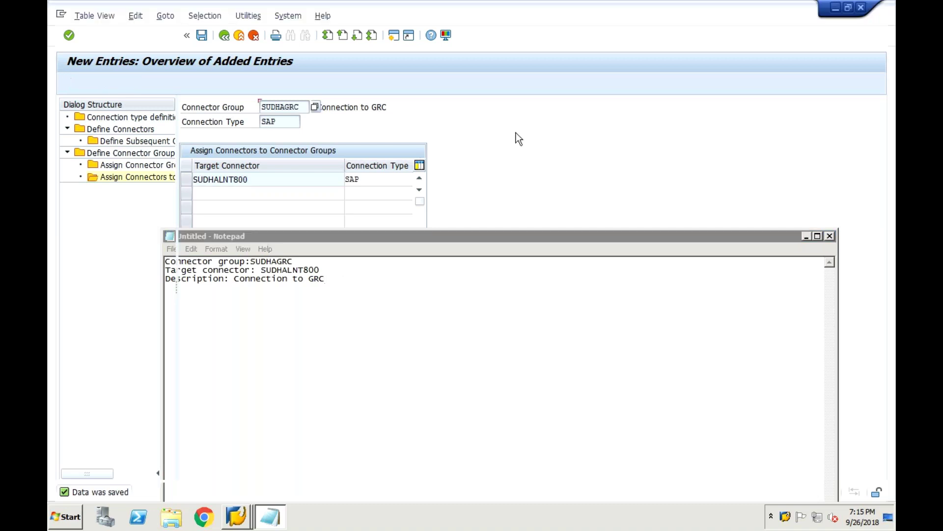
{"action": "left_click", "coordinate": [205, 37]}
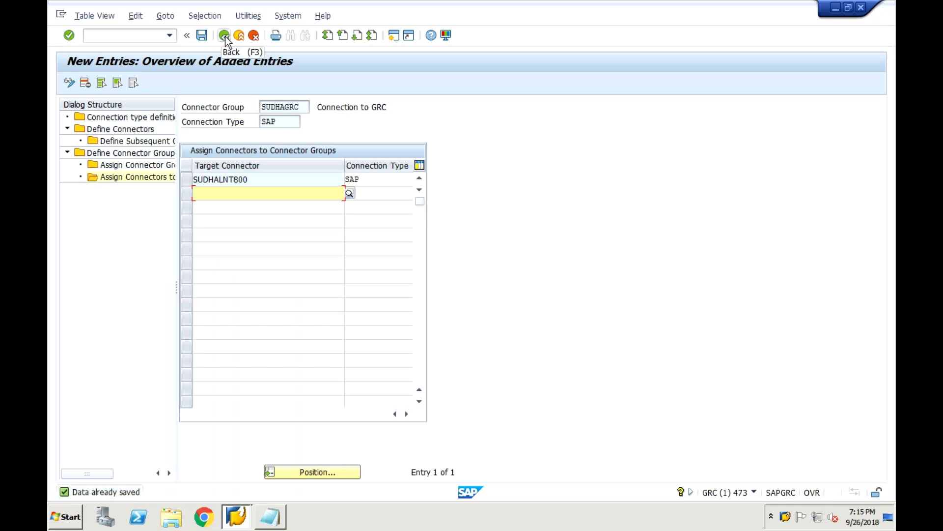
{"action": "left_click", "coordinate": [224, 36]}
{"action": "left_click", "coordinate": [225, 37]}
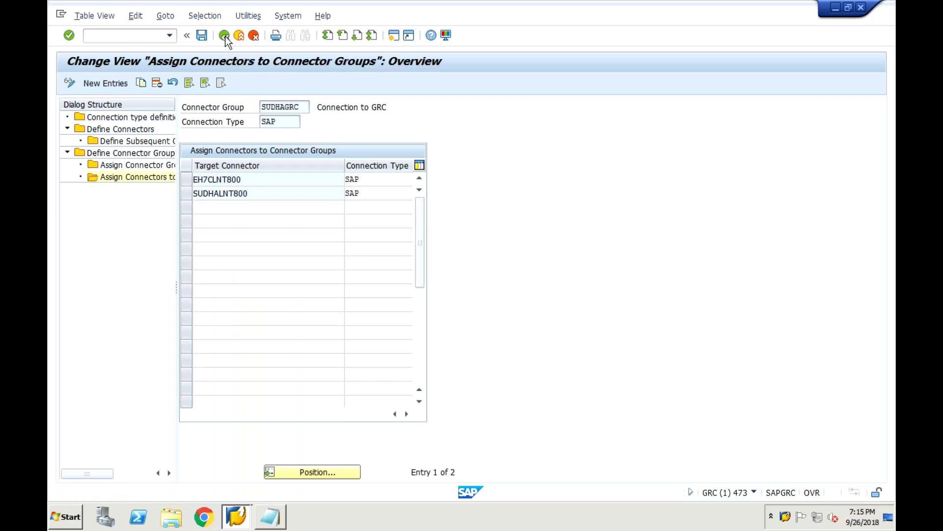
{"action": "left_click", "coordinate": [225, 37]}
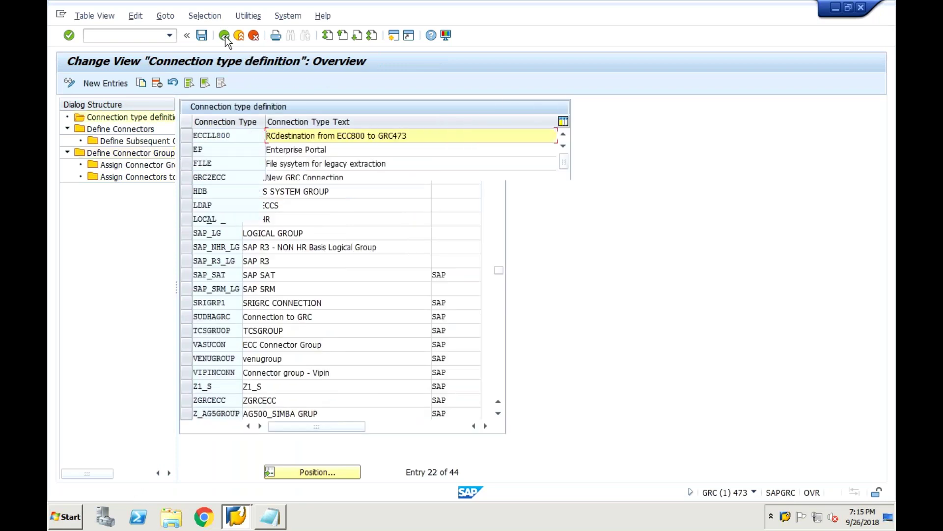
{"action": "left_click", "coordinate": [224, 37]}
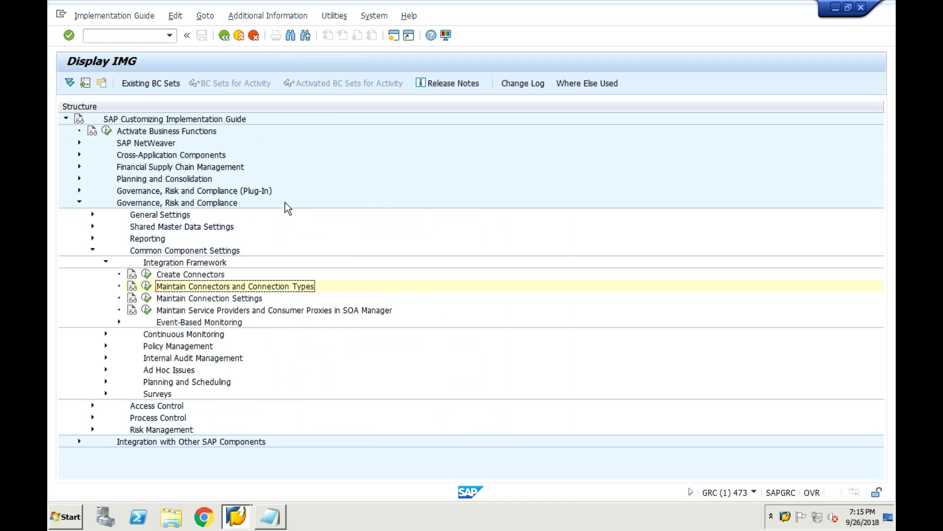
Open Maintain Connection Settings for the integration scenario AUTH (Authorization Management).
{"action": "left_click", "coordinate": [144, 298]}
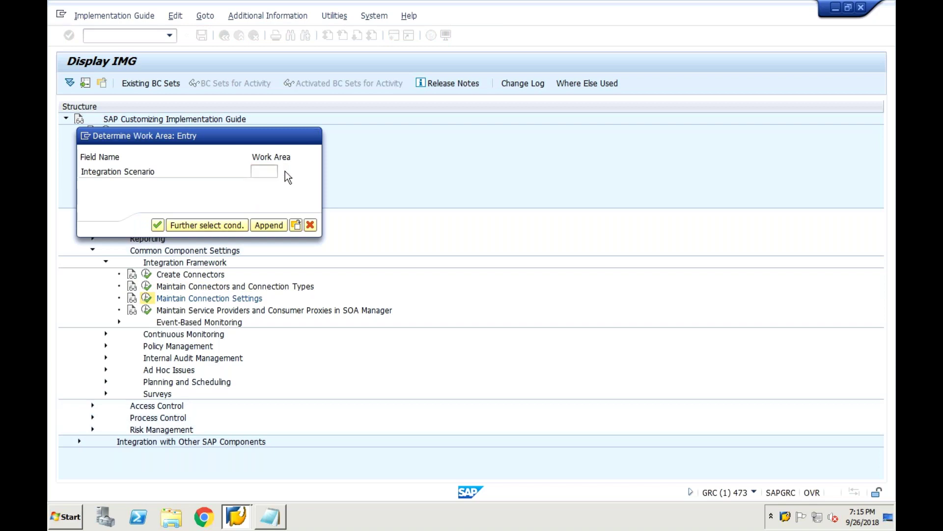
{"action": "key", "text": "F4"}
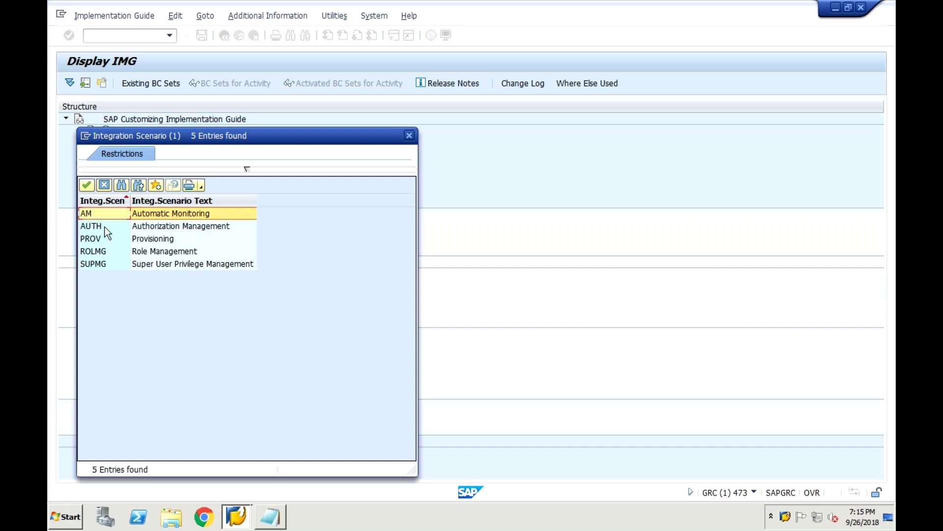
{"action": "left_click", "coordinate": [139, 228]}
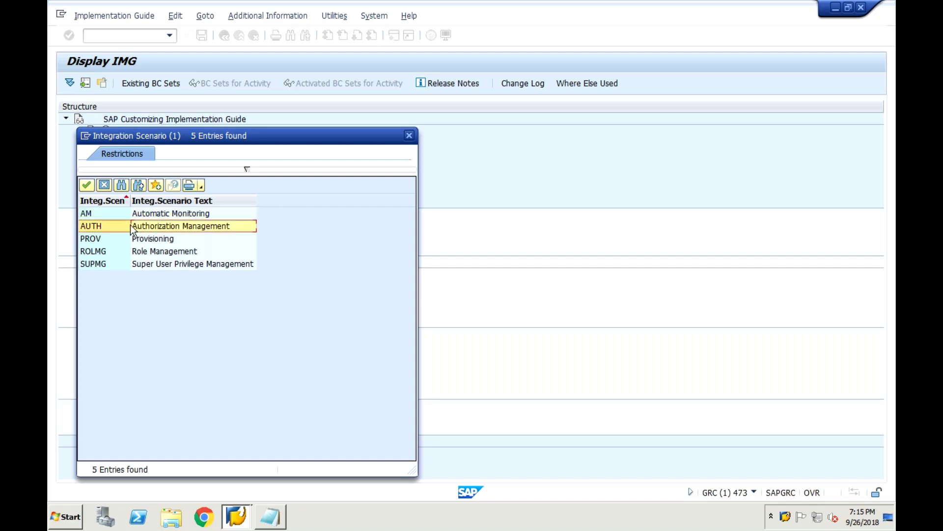
{"action": "left_click", "coordinate": [87, 185]}
{"action": "left_click", "coordinate": [155, 225]}
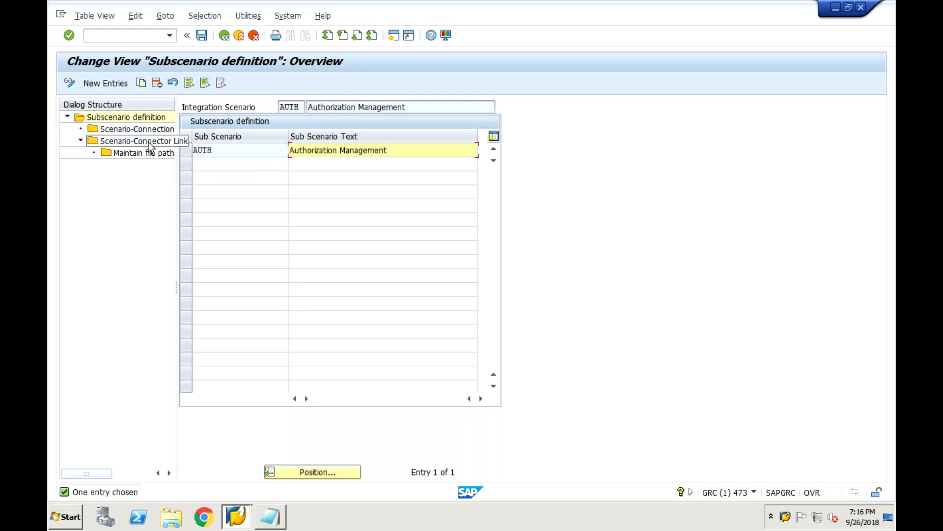
Open the Scenario-Connection type Link view for sub scenario AUTH and select the SAP connection type.
{"action": "left_click", "coordinate": [208, 150]}
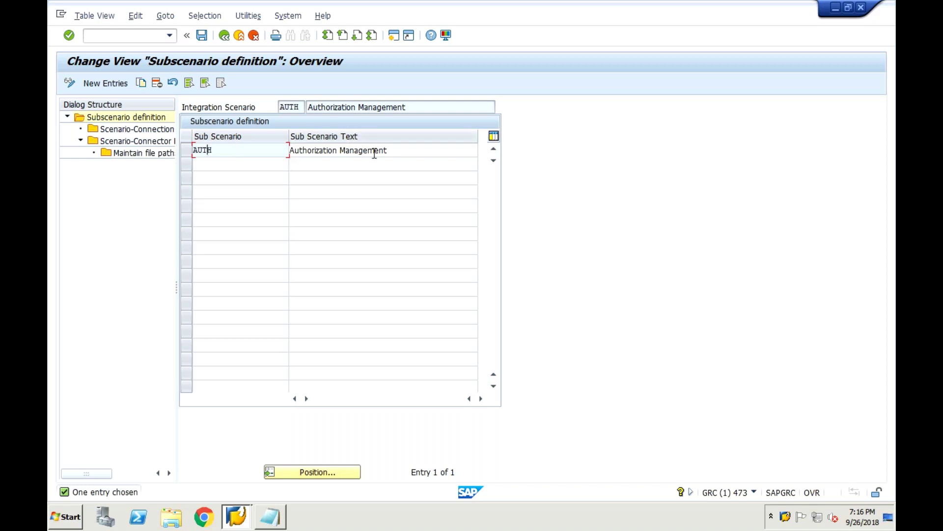
{"action": "left_click", "coordinate": [374, 153]}
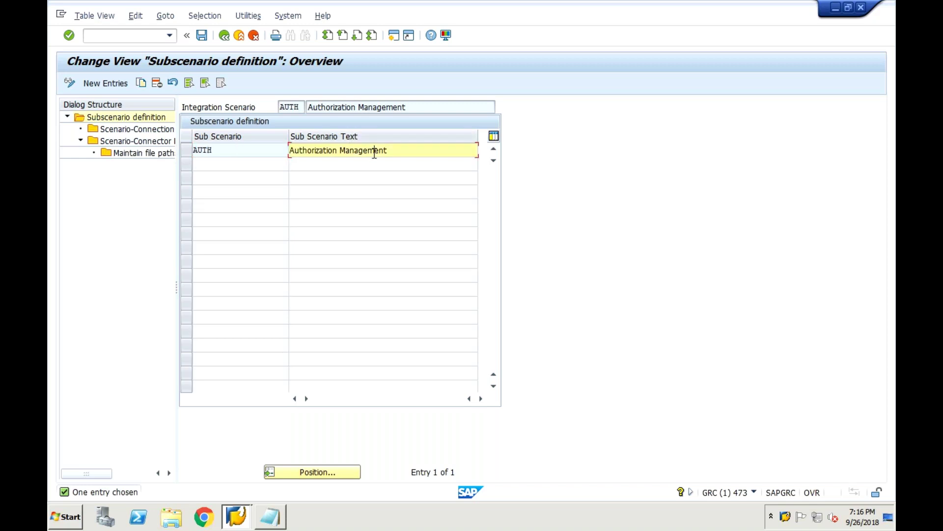
{"action": "left_click", "coordinate": [188, 152]}
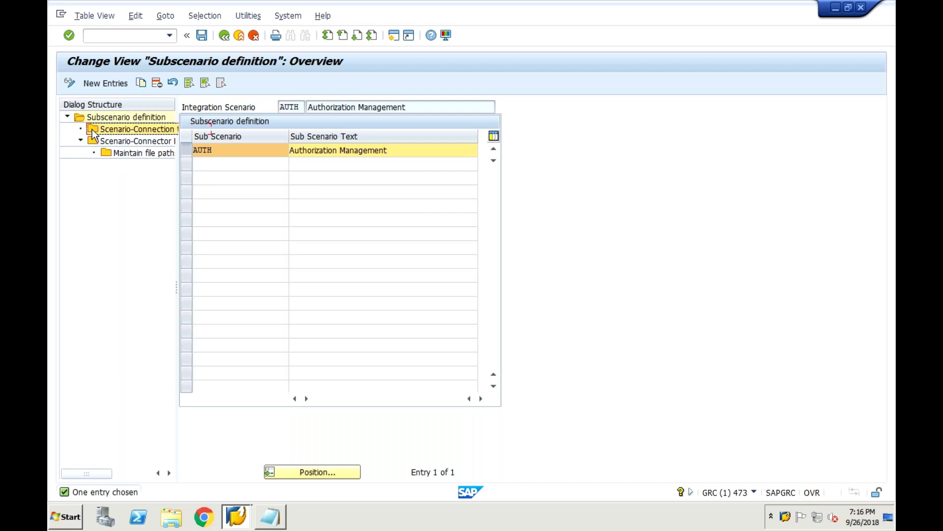
{"action": "double_click", "coordinate": [94, 131]}
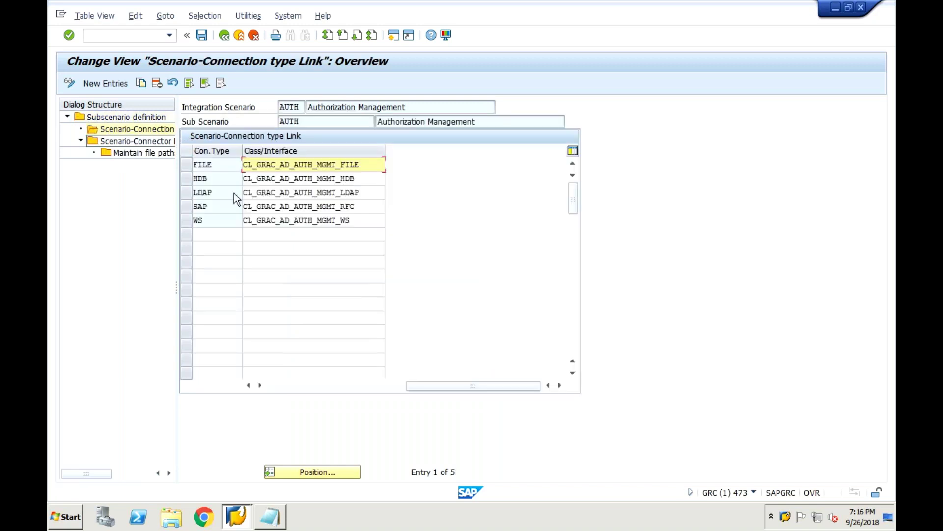
{"action": "left_click", "coordinate": [189, 206]}
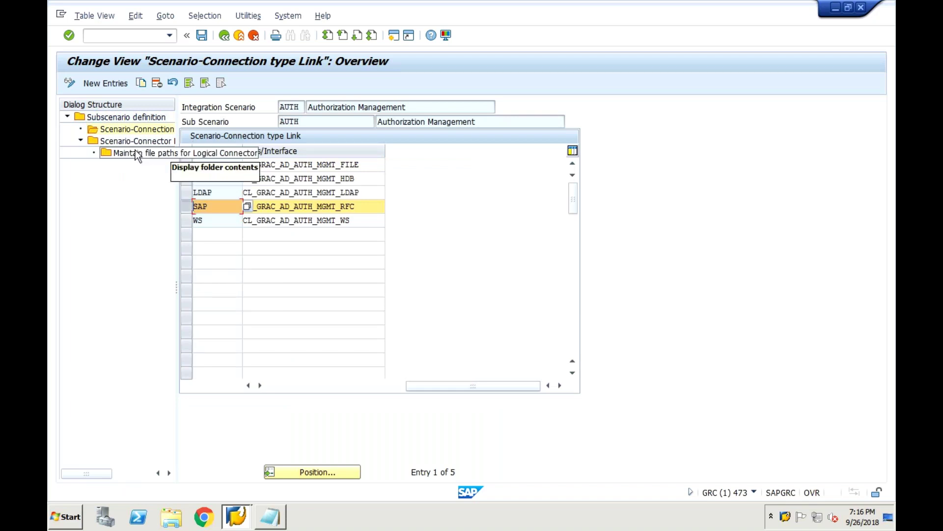
Open the Scenario-Connector Link view of the AUTH scenario and look through its linked target connectors.
{"action": "double_click", "coordinate": [94, 144]}
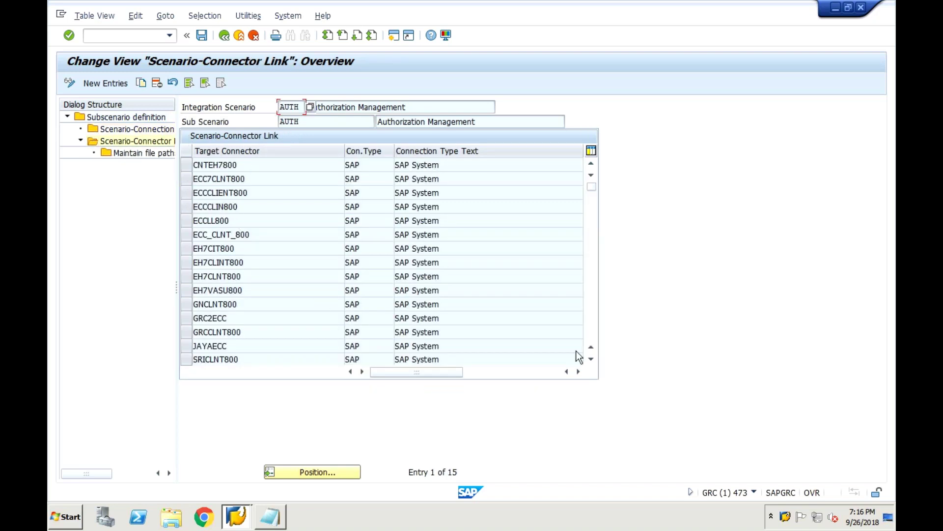
{"action": "left_click", "coordinate": [588, 330]}
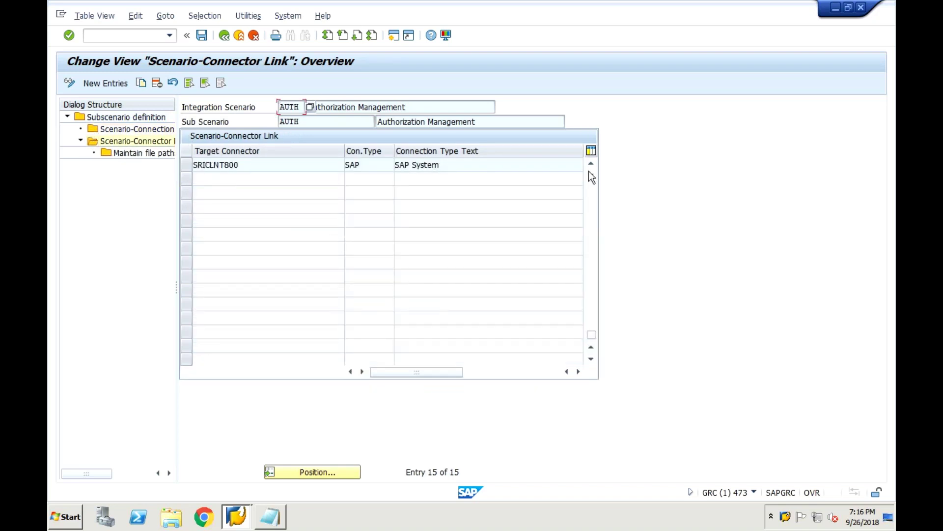
{"action": "left_click", "coordinate": [592, 189]}
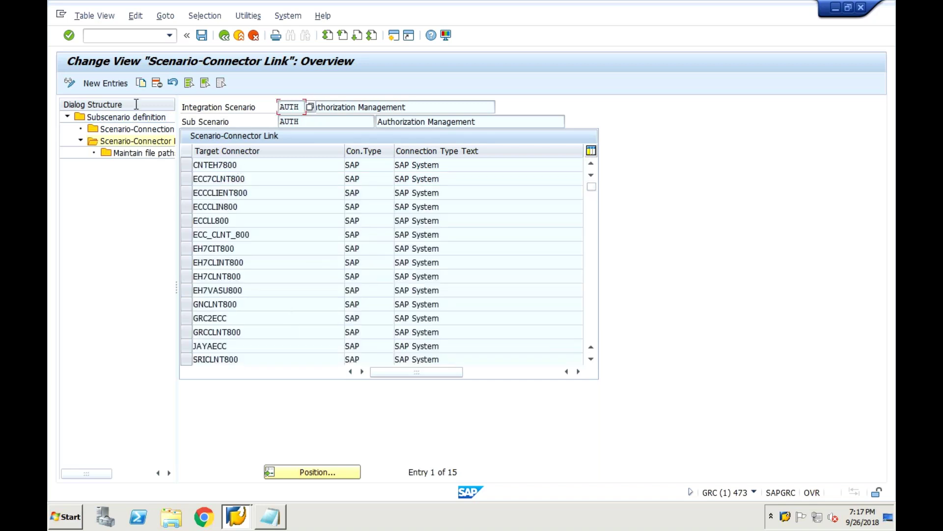
Create a new Scenario-Connector Link entry with SUDHALNT800 as the target connector.
{"action": "left_click", "coordinate": [93, 83]}
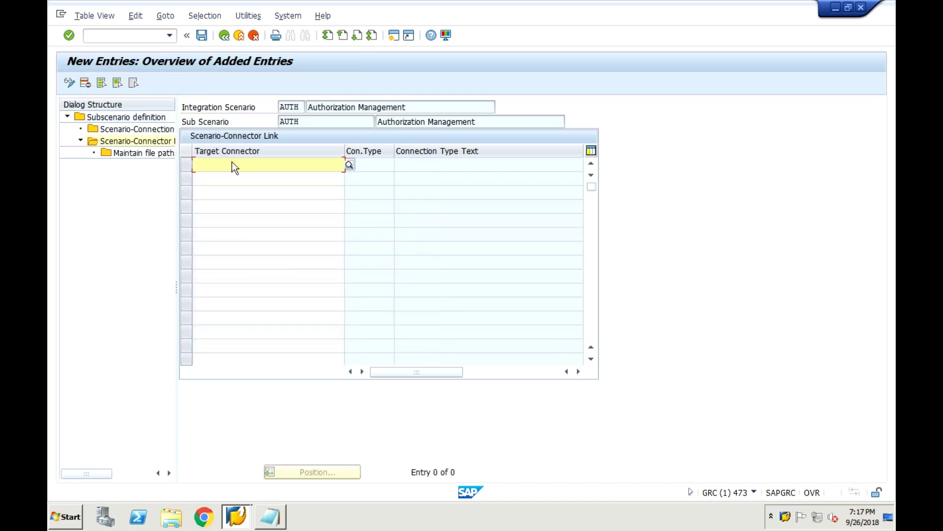
{"action": "type", "text": "sudh"}
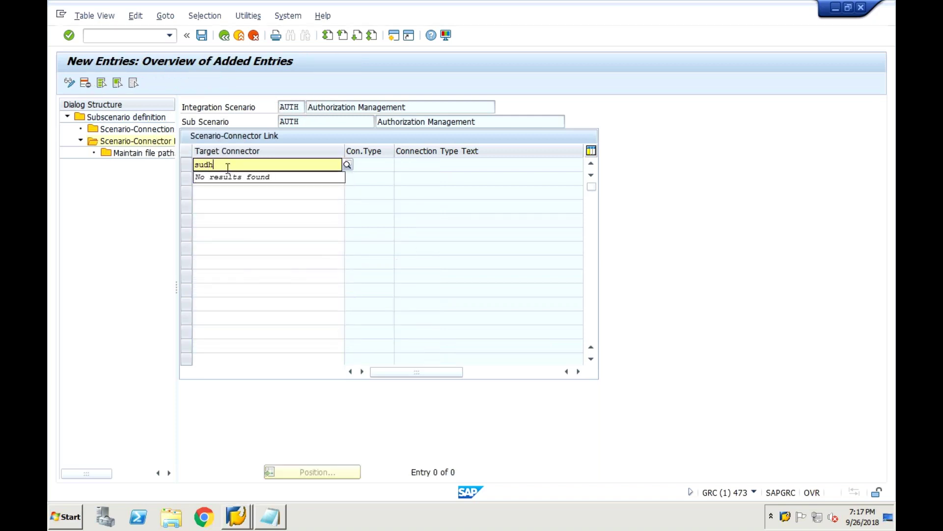
{"action": "key", "text": "BackSpace"}
{"action": "key", "text": "BackSpace"}
{"action": "key", "text": "BackSpace"}
{"action": "key", "text": "BackSpace"}
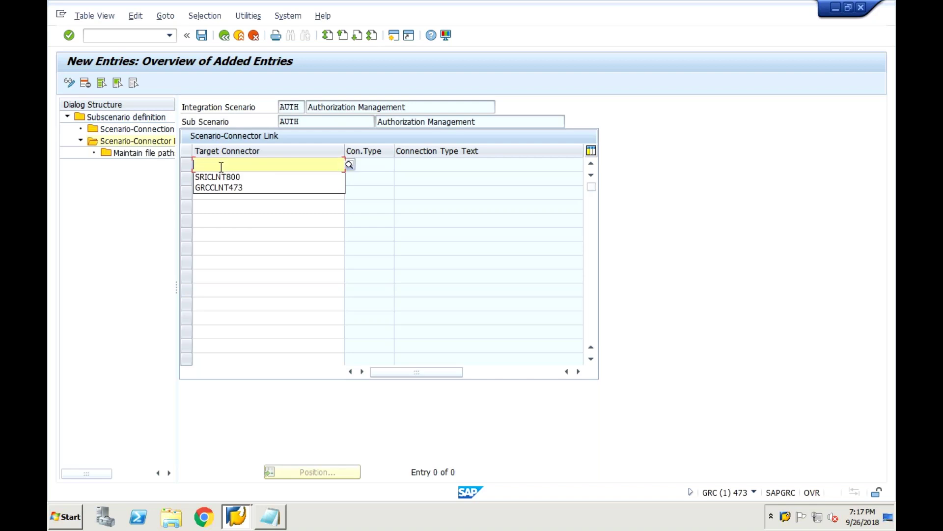
{"action": "left_click", "coordinate": [221, 167]}
{"action": "type", "text": "SUDH"}
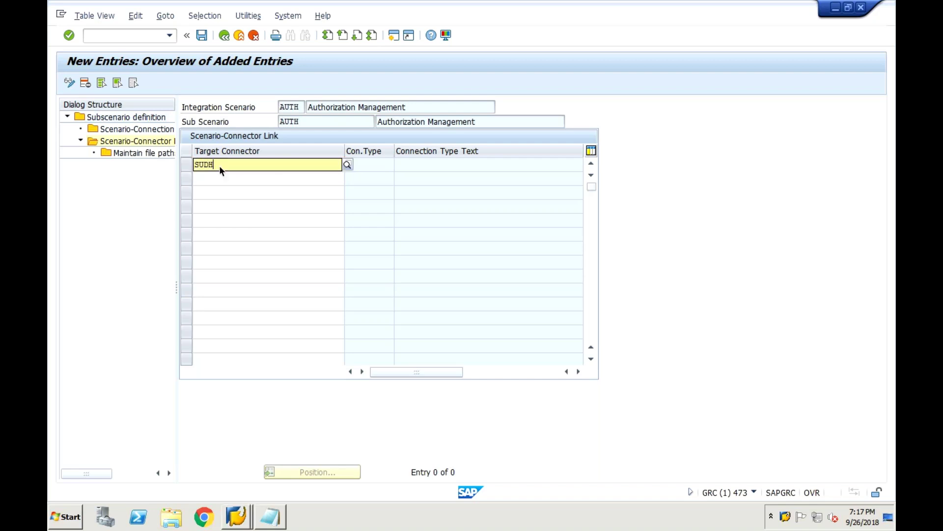
{"action": "type", "text": "ALNT800"}
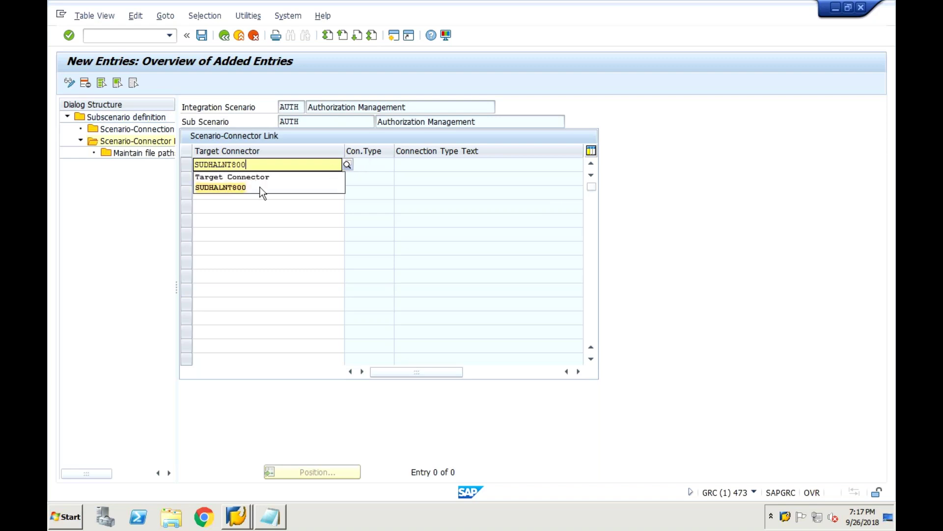
{"action": "left_click", "coordinate": [263, 190]}
Check the available connection types for the SUDHALNT800 entry and save the new scenario-connector link.
{"action": "left_click", "coordinate": [356, 165]}
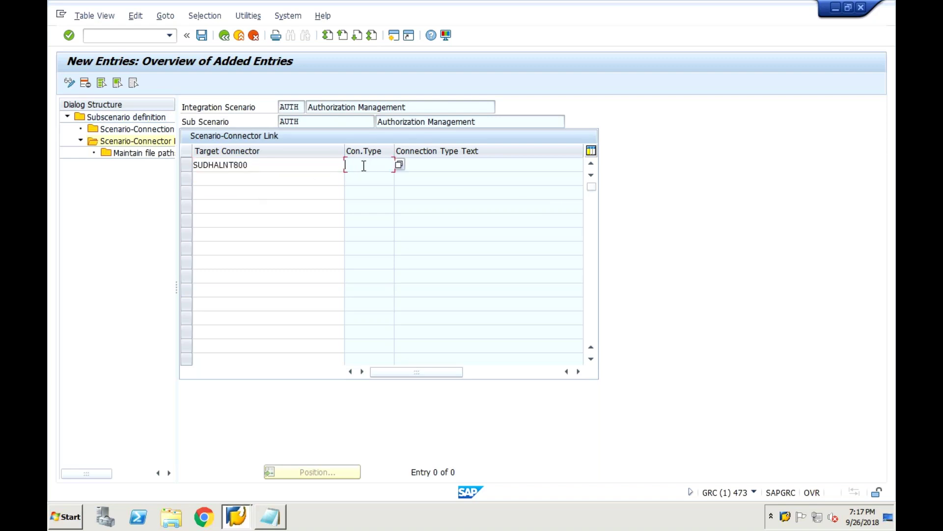
{"action": "left_click", "coordinate": [399, 165]}
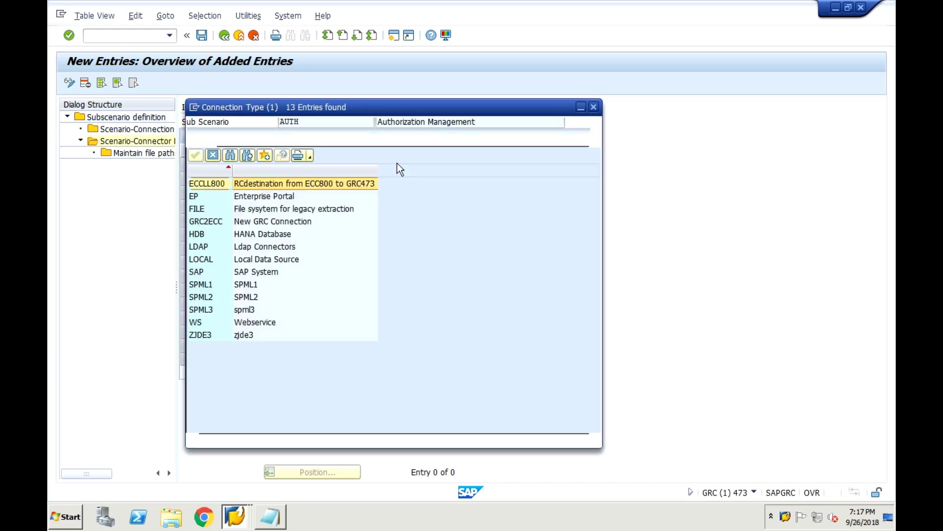
{"action": "left_click", "coordinate": [211, 273]}
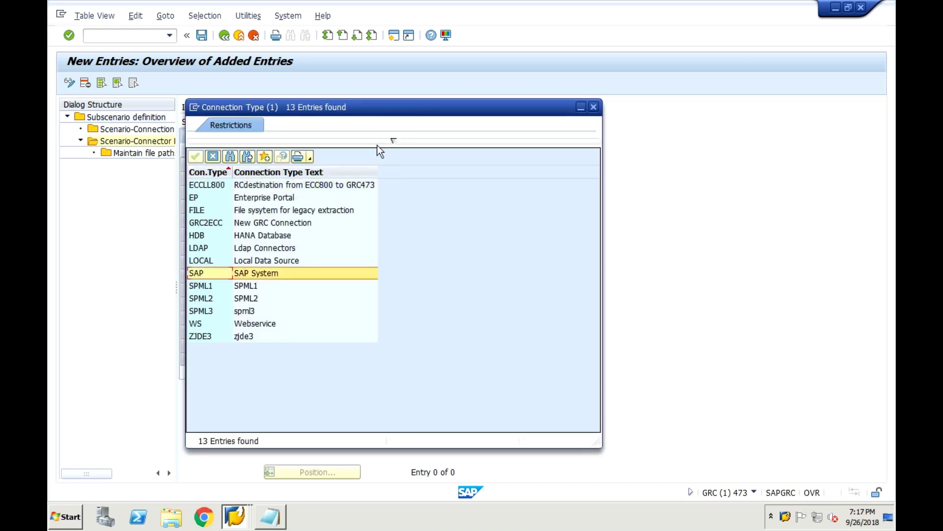
{"action": "left_click", "coordinate": [594, 107]}
{"action": "left_click", "coordinate": [200, 39]}
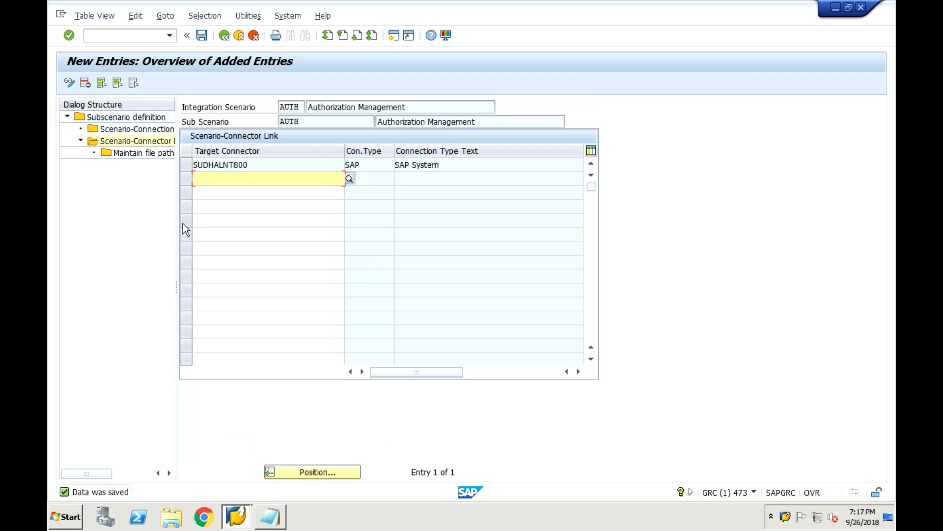
Select the saved SUDHALNT800 link and highlight Maintain file paths for Logical Connector beneath it.
{"action": "left_click", "coordinate": [183, 165]}
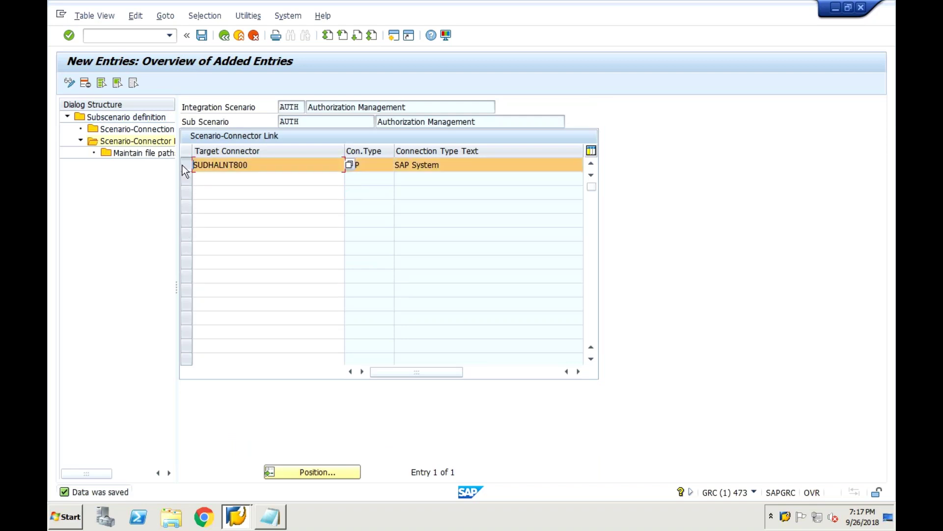
{"action": "left_click", "coordinate": [107, 152]}
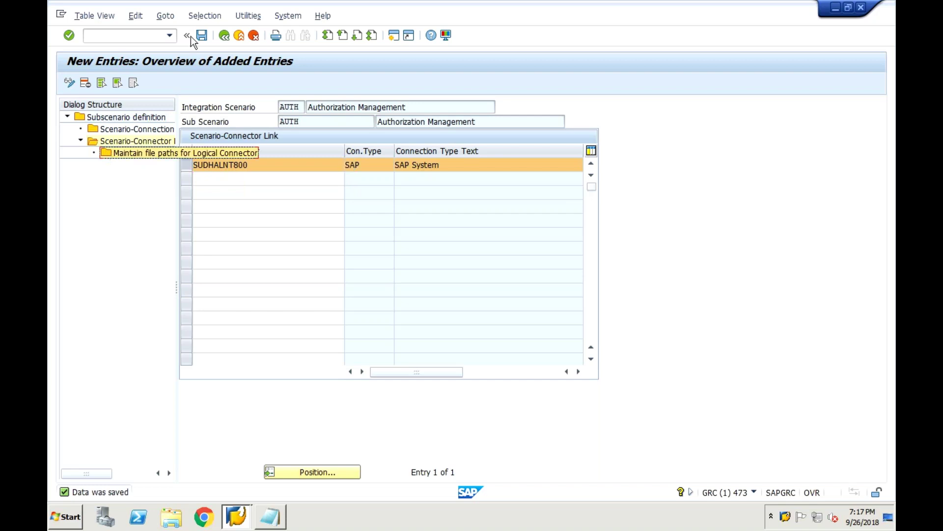
Leave the AUTH scenario views for the IMG structure and check the integration scenario prompt of Maintain Connection Settings.
{"action": "left_click", "coordinate": [224, 35]}
{"action": "left_click", "coordinate": [224, 35]}
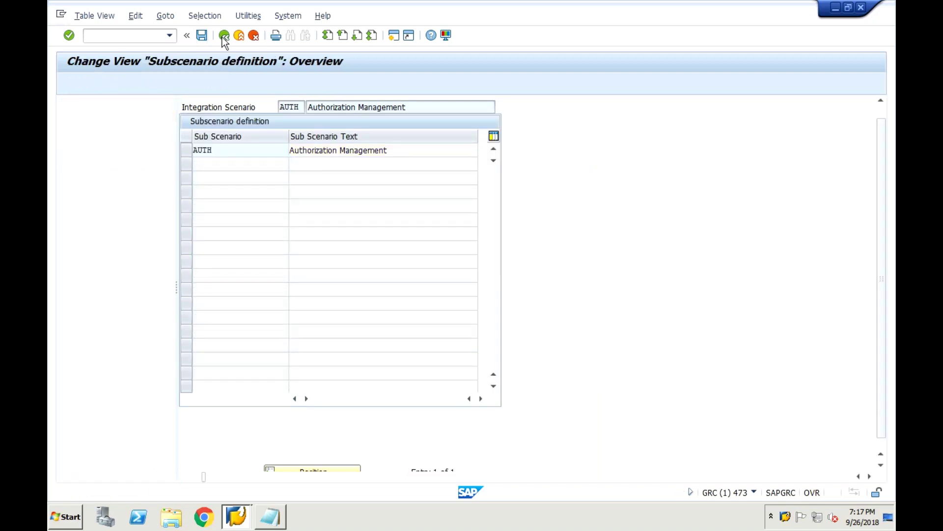
{"action": "left_click", "coordinate": [223, 38]}
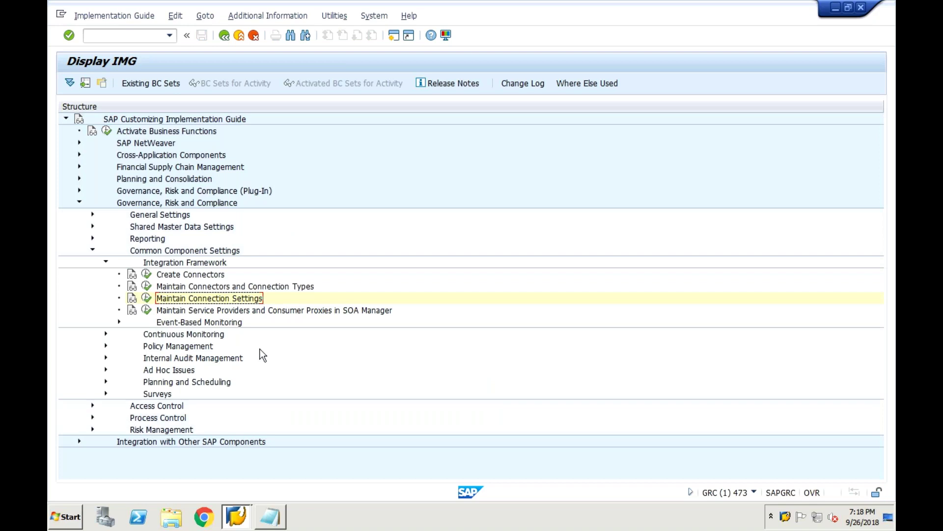
{"action": "left_click", "coordinate": [147, 299]}
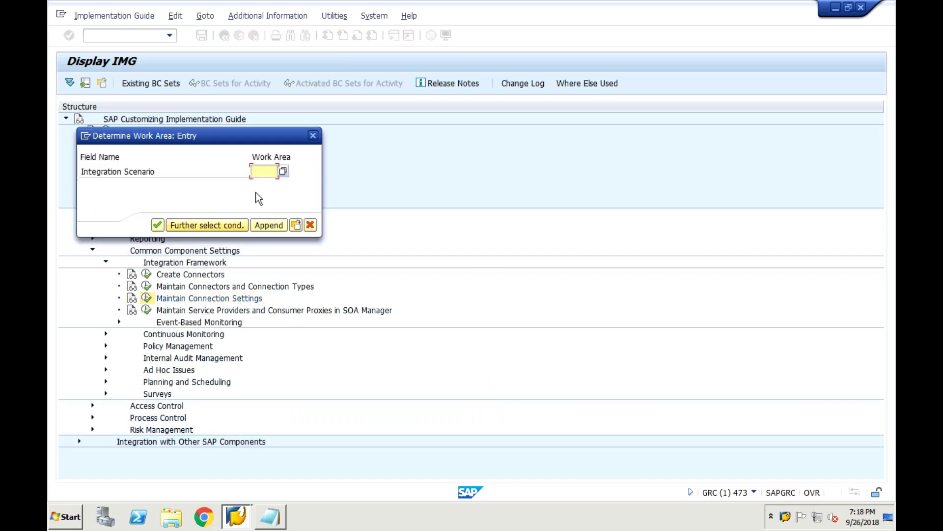
{"action": "left_click", "coordinate": [313, 135]}
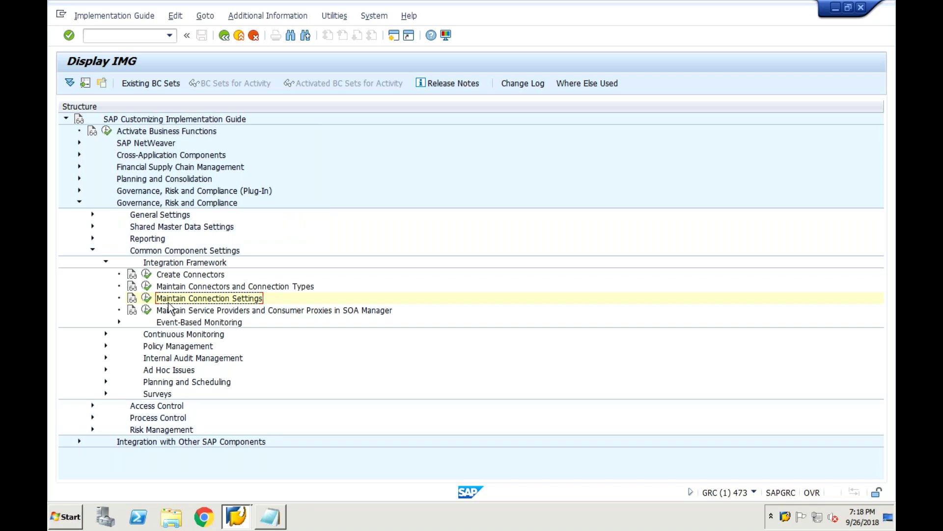
Expand Access Control in the IMG, collapse Common Component Settings, and open the Maintain Connector Settings activity.
{"action": "left_click", "coordinate": [93, 406]}
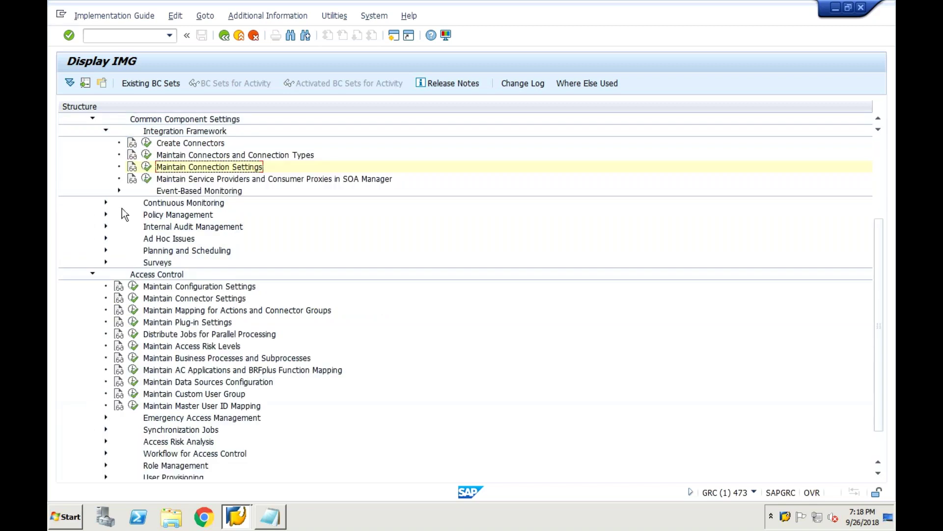
{"action": "left_click", "coordinate": [105, 131]}
{"action": "left_click", "coordinate": [94, 130]}
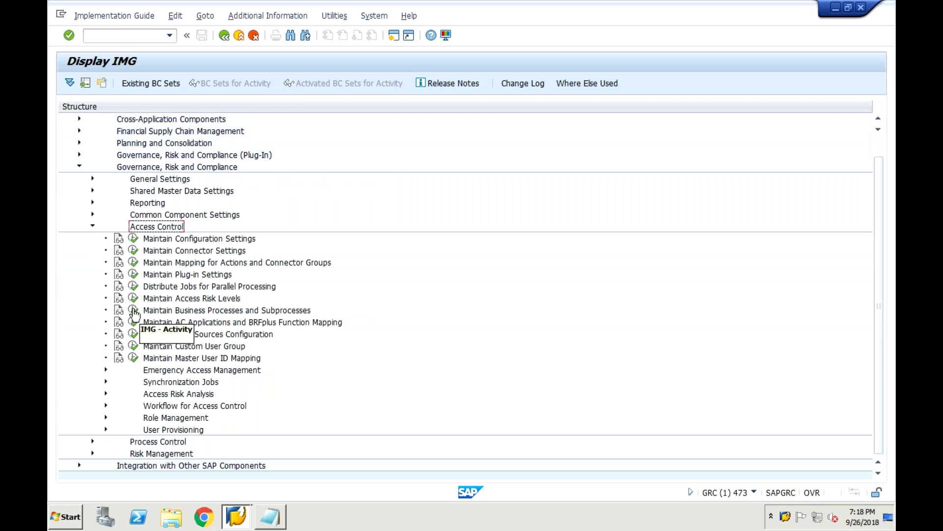
{"action": "left_click", "coordinate": [133, 250]}
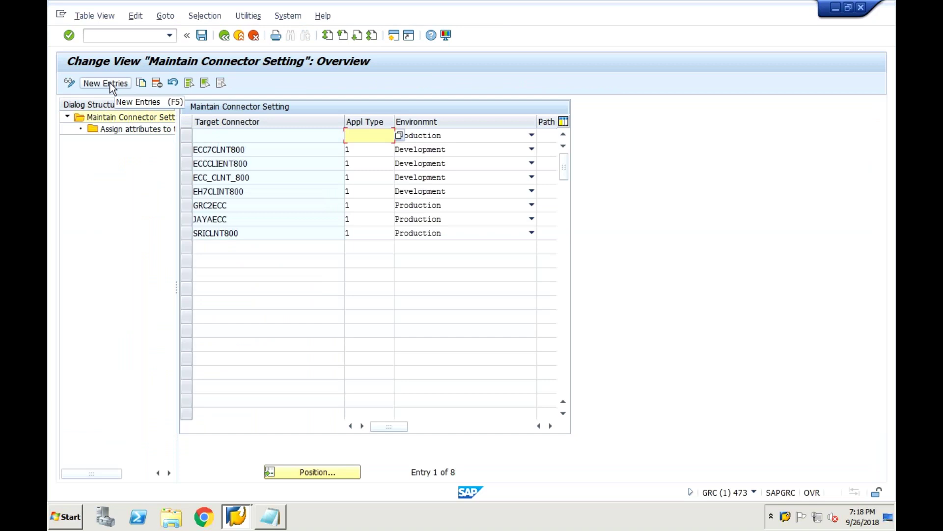
Create a new connector setting for target connector SUDHALNT800 with application type 01 (SAP) and environment Production.
{"action": "left_click", "coordinate": [110, 83]}
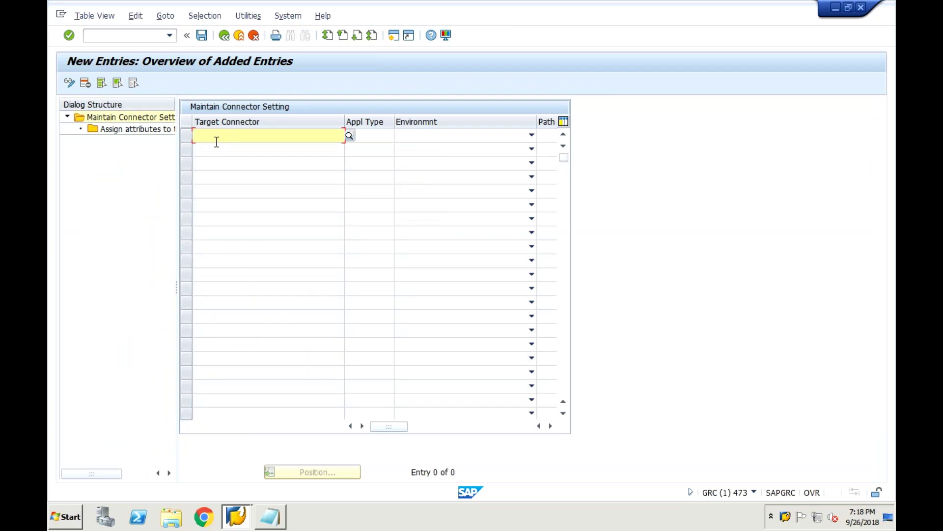
{"action": "type", "text": "SUDHA"}
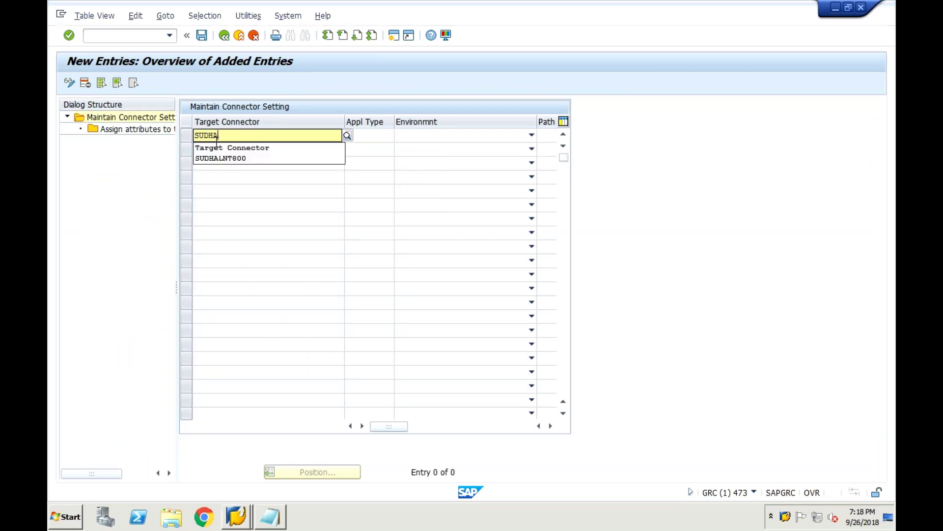
{"action": "left_click", "coordinate": [225, 158]}
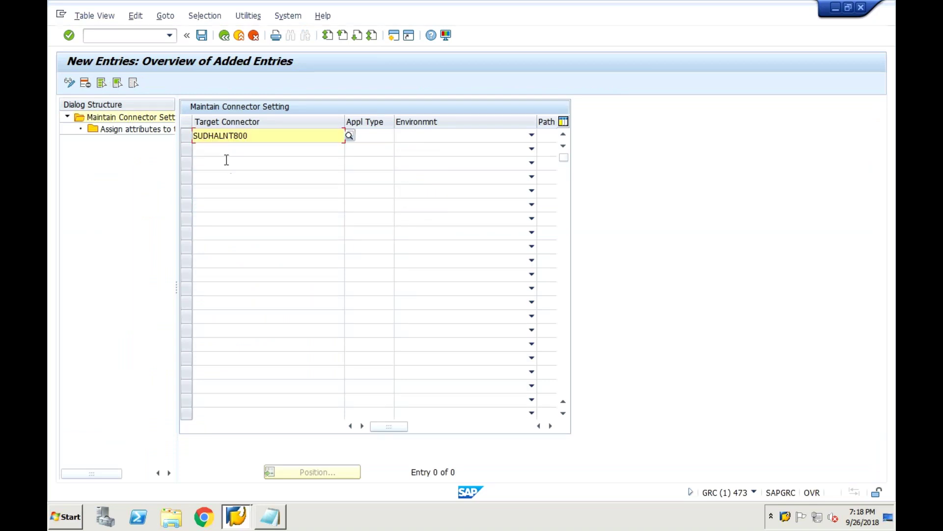
{"action": "left_click", "coordinate": [386, 135]}
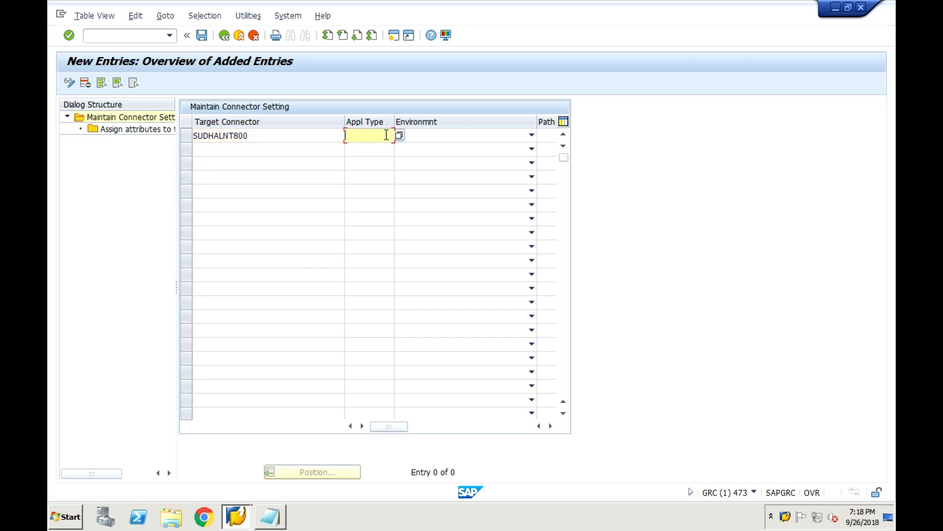
{"action": "left_click", "coordinate": [399, 136]}
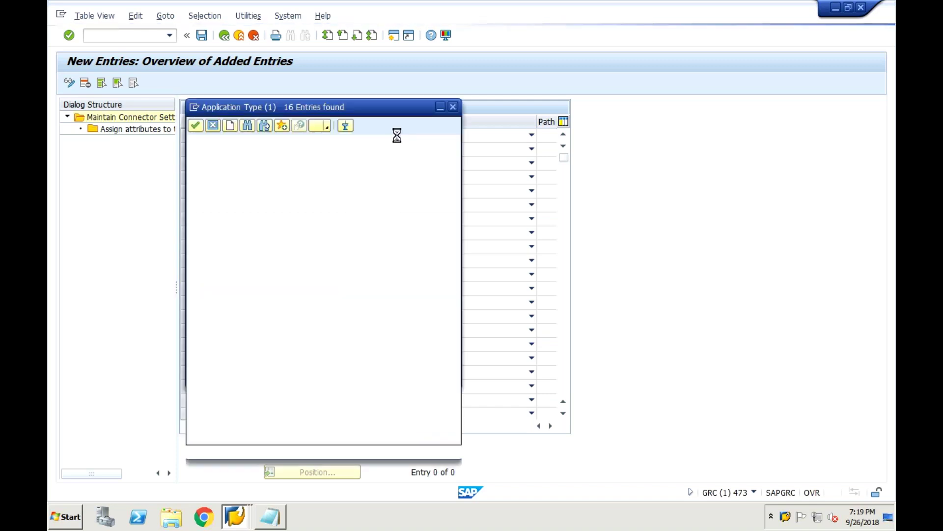
{"action": "left_click", "coordinate": [195, 126]}
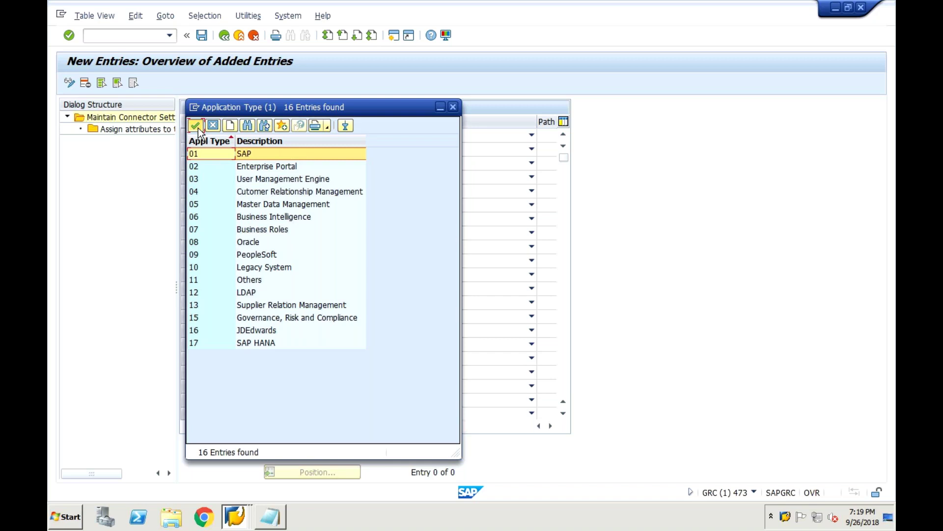
{"action": "left_click", "coordinate": [414, 140]}
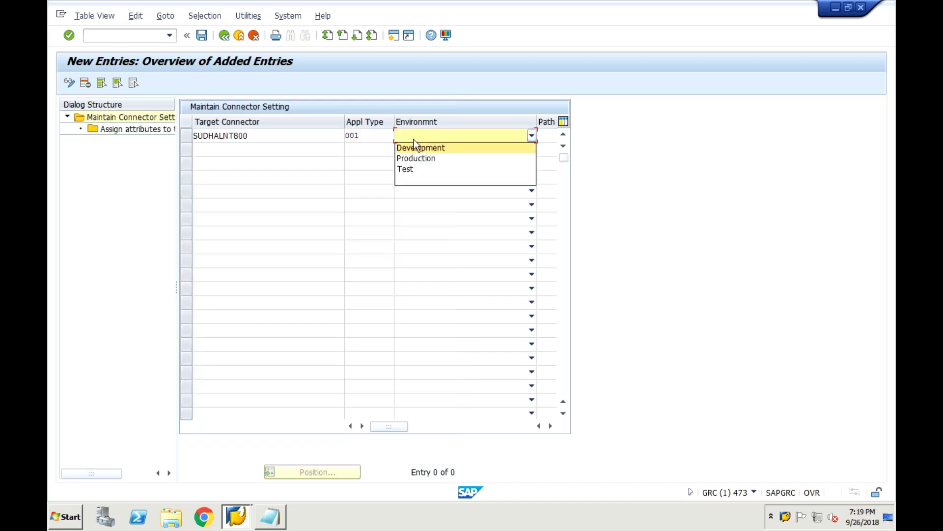
{"action": "left_click", "coordinate": [433, 159]}
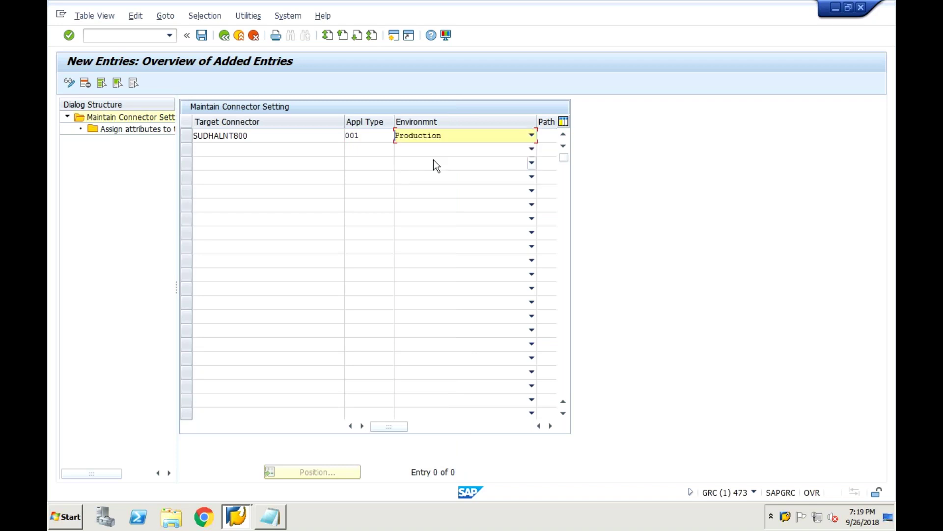
Enable PSS for the SUDHALNT800 connector setting and save the new entry.
{"action": "left_click", "coordinate": [546, 136]}
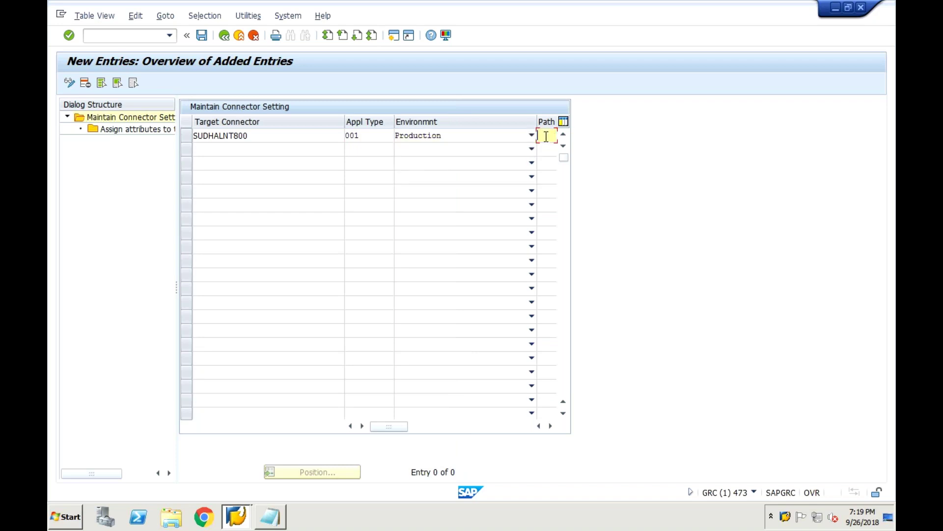
{"action": "left_click", "coordinate": [519, 424]}
{"action": "left_click", "coordinate": [370, 136]}
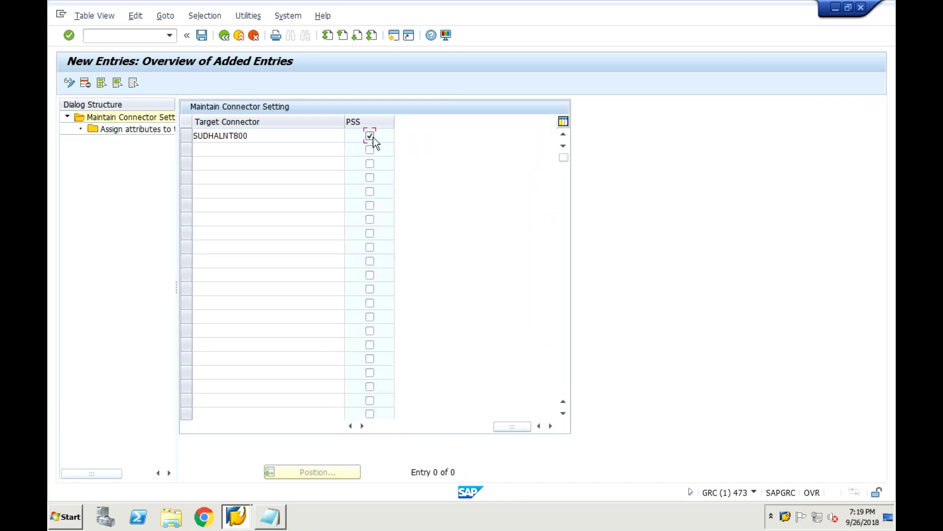
{"action": "left_click", "coordinate": [387, 426]}
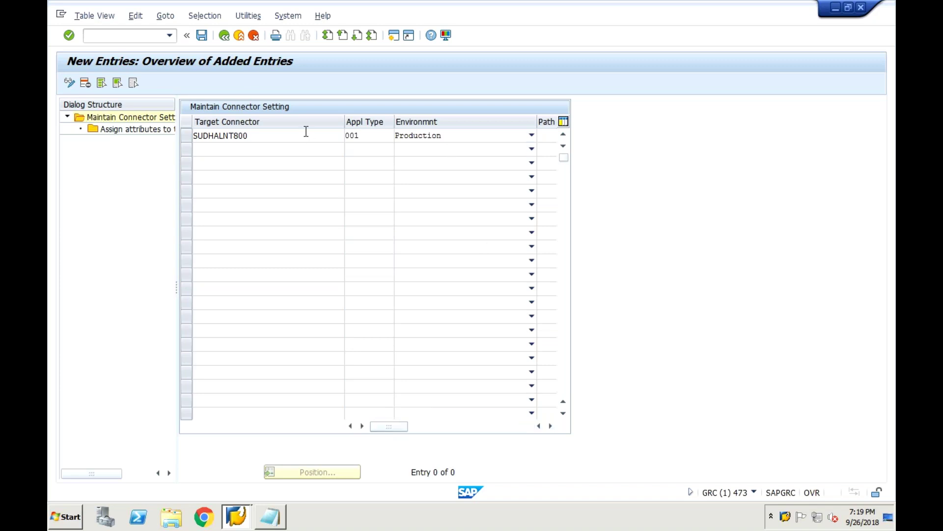
{"action": "left_click", "coordinate": [200, 37]}
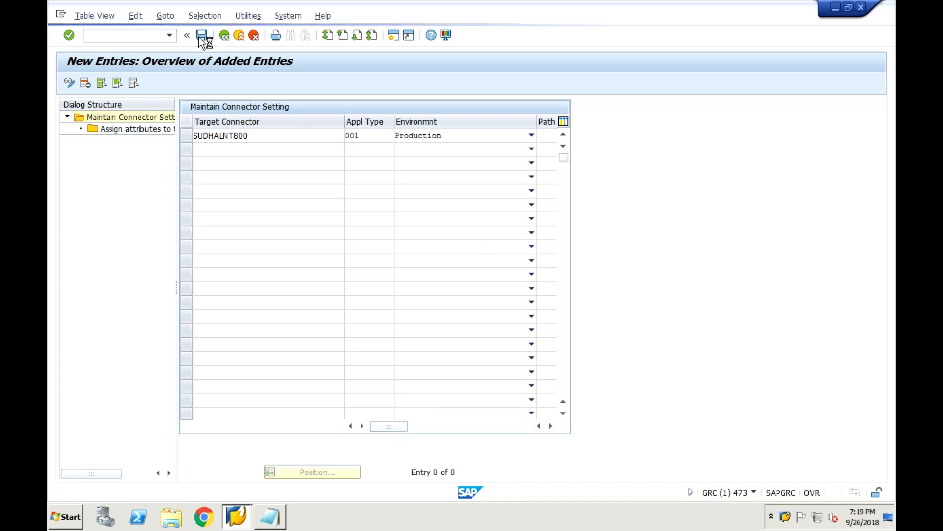
Check the attributes assigned to the SUDHALNT800 connector and return to the connector settings overview.
{"action": "left_click", "coordinate": [185, 136]}
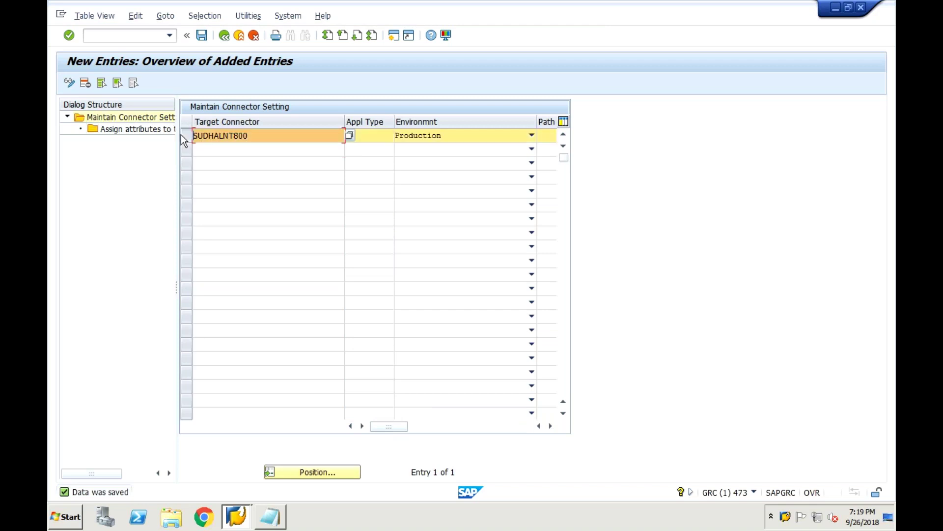
{"action": "double_click", "coordinate": [89, 128]}
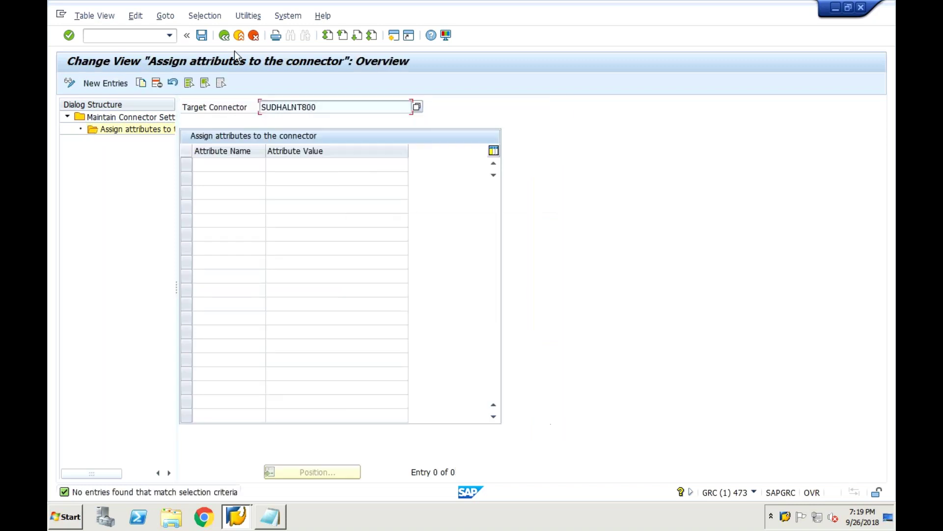
{"action": "left_click", "coordinate": [225, 35]}
{"action": "left_click", "coordinate": [224, 36]}
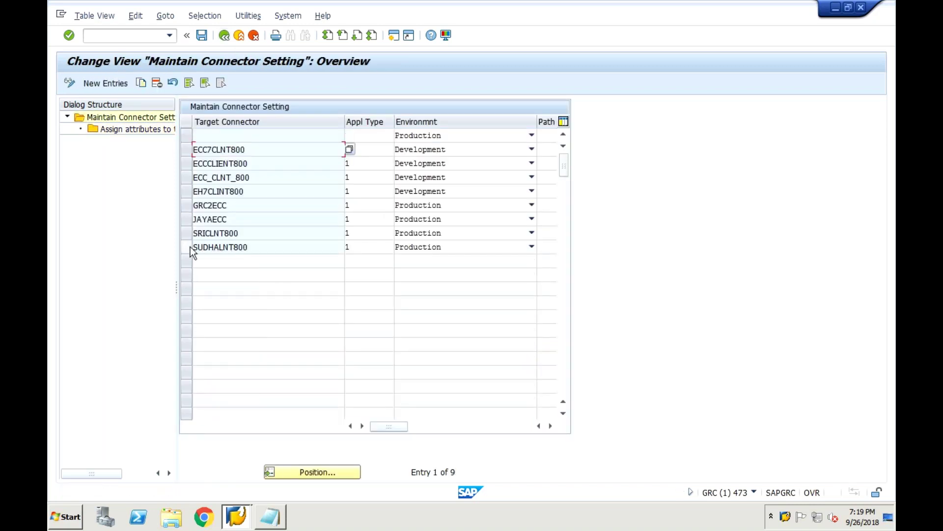
Select SUDHALNT800 in the connector settings overview, compare its PSS setting with the other connectors, and return to the IMG structure.
{"action": "left_click", "coordinate": [191, 247]}
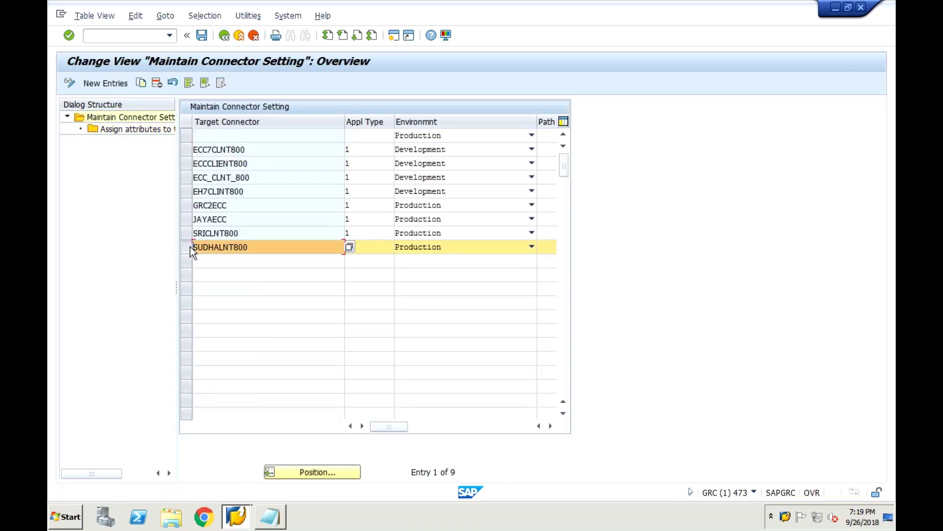
{"action": "left_click", "coordinate": [515, 428]}
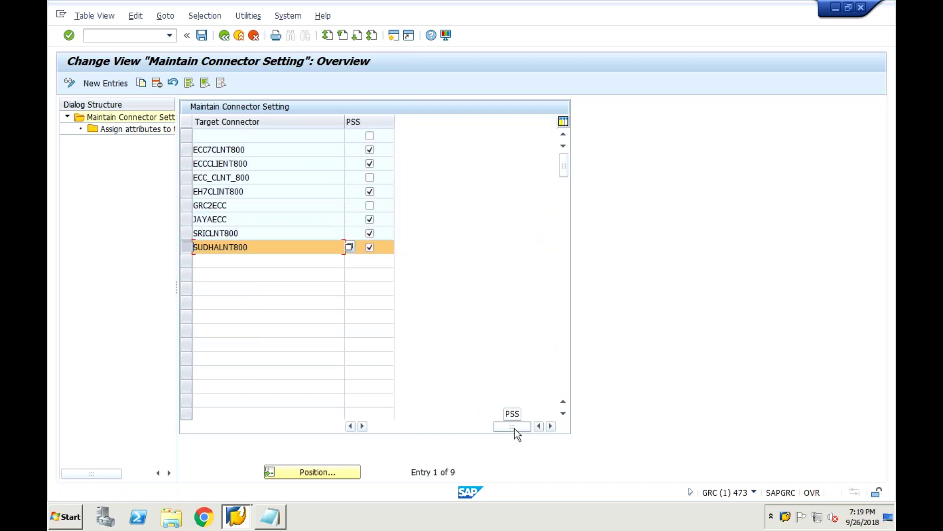
{"action": "left_click", "coordinate": [223, 36]}
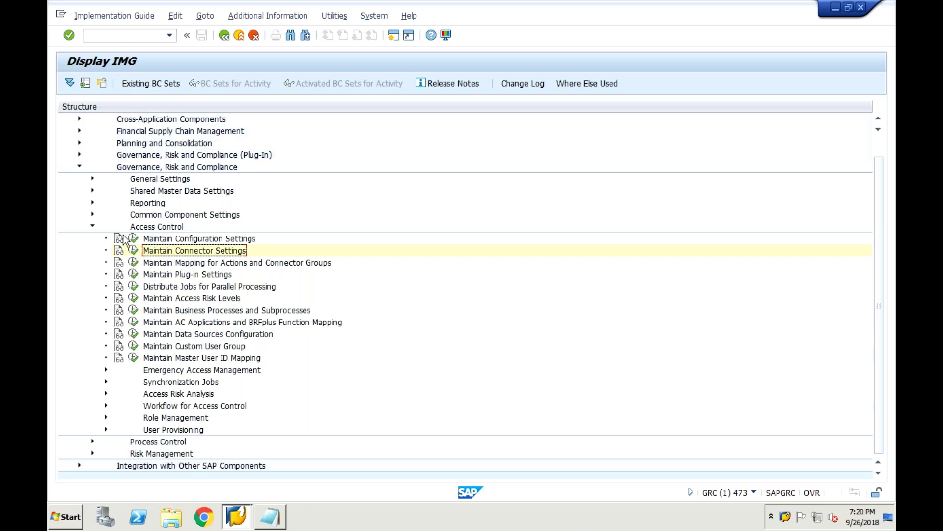
Expand the Integration Framework activities under Common Component Settings and review the RFC connections screen of Create Connectors.
{"action": "left_click", "coordinate": [92, 190]}
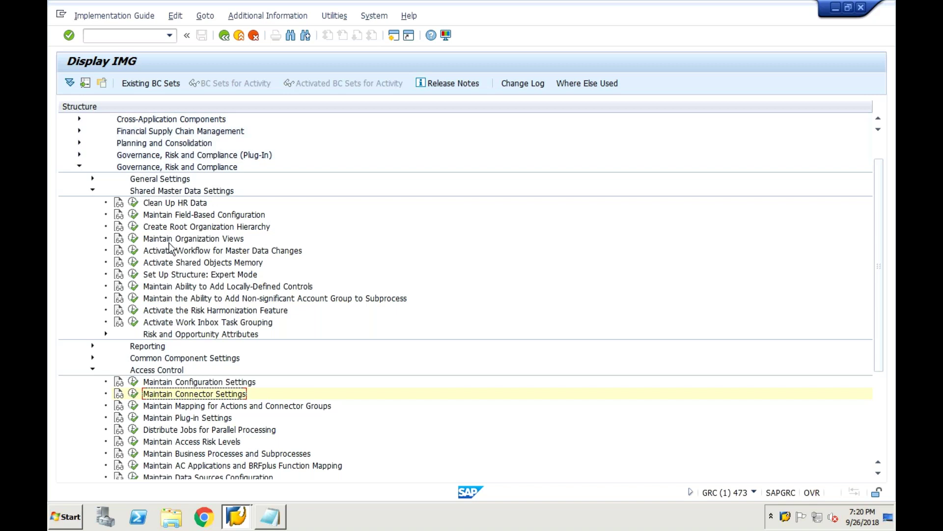
{"action": "left_click", "coordinate": [93, 191]}
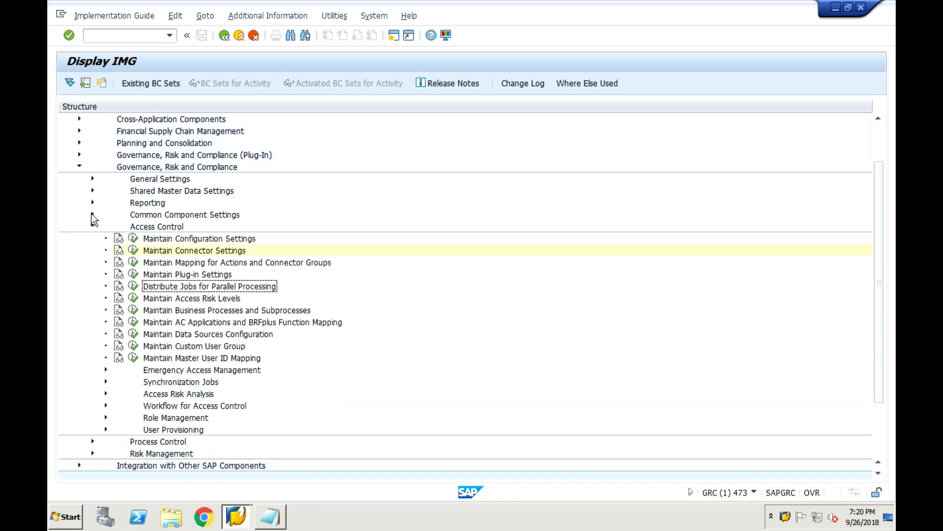
{"action": "left_click", "coordinate": [93, 215]}
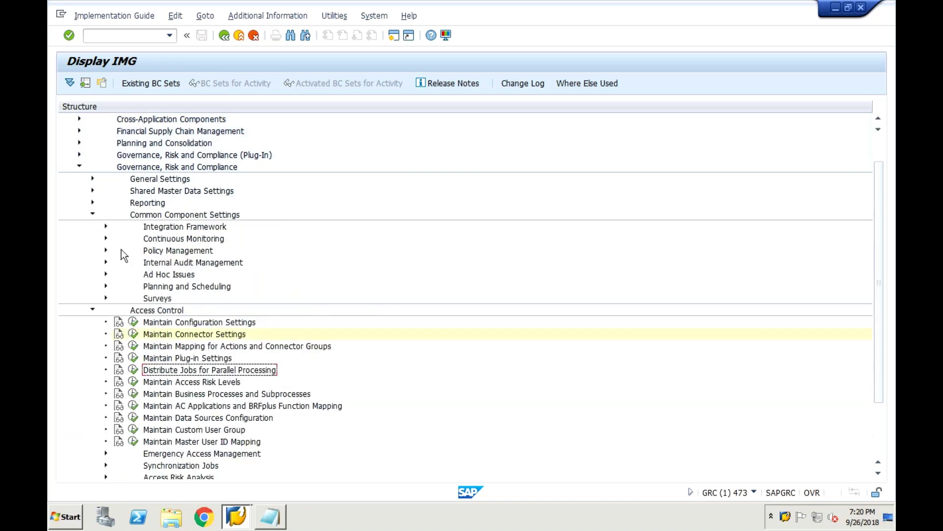
{"action": "left_click", "coordinate": [105, 226]}
{"action": "left_click", "coordinate": [146, 239]}
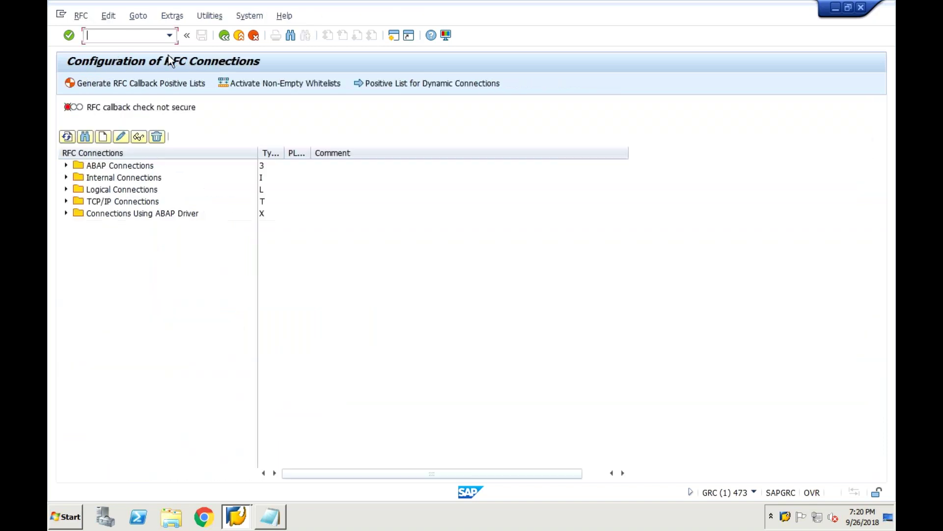
{"action": "left_click", "coordinate": [224, 37]}
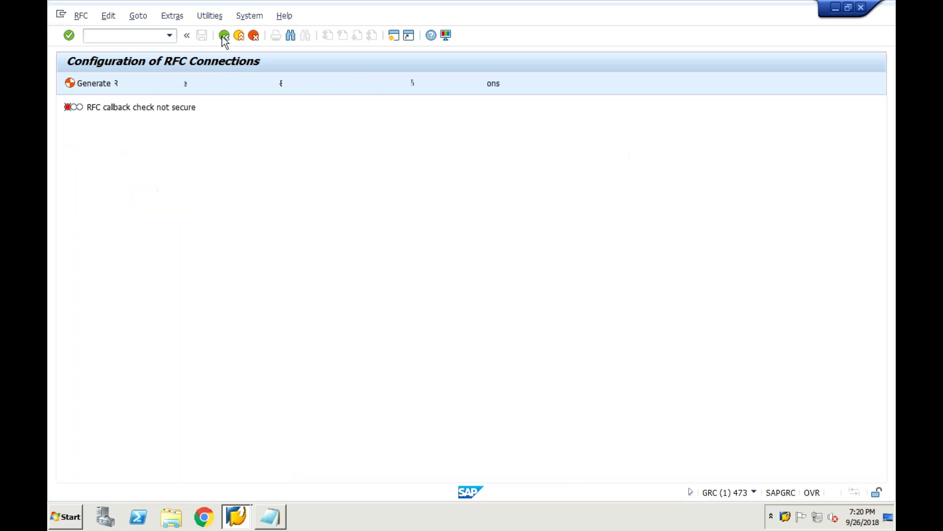
Review the connection type definitions in Maintain Connectors and Connection Types, and the integration scenario prompt of Maintain Connection Settings.
{"action": "left_click", "coordinate": [147, 250]}
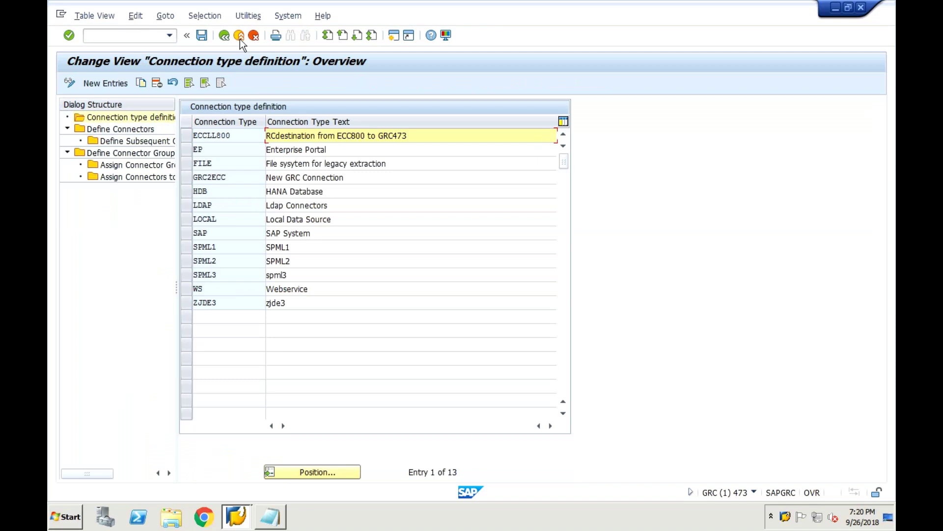
{"action": "left_click", "coordinate": [225, 37]}
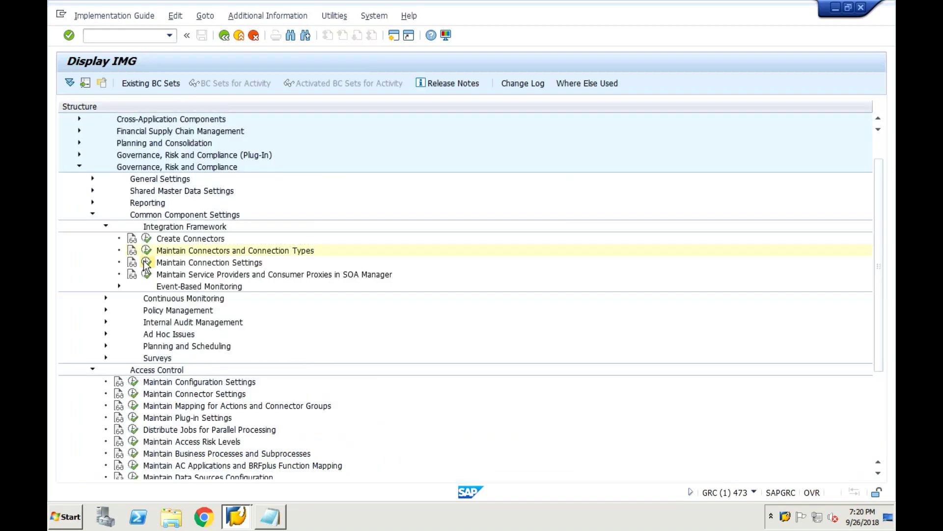
{"action": "left_click", "coordinate": [146, 262]}
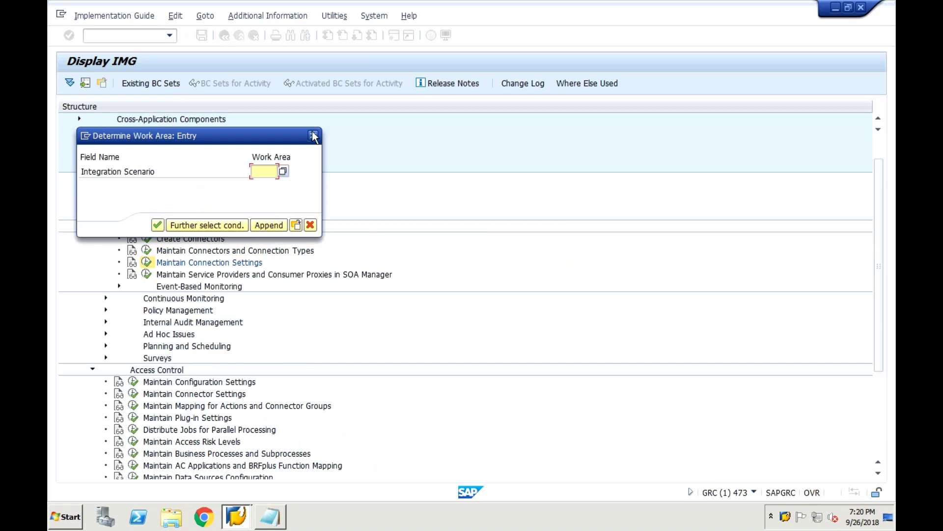
{"action": "left_click", "coordinate": [313, 136]}
{"action": "left_click", "coordinate": [192, 275]}
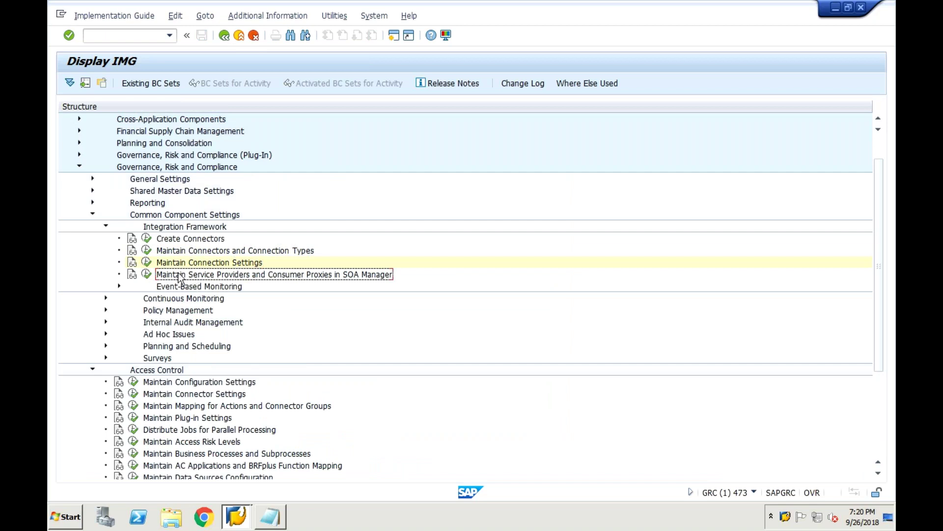
{"action": "left_click", "coordinate": [147, 251]}
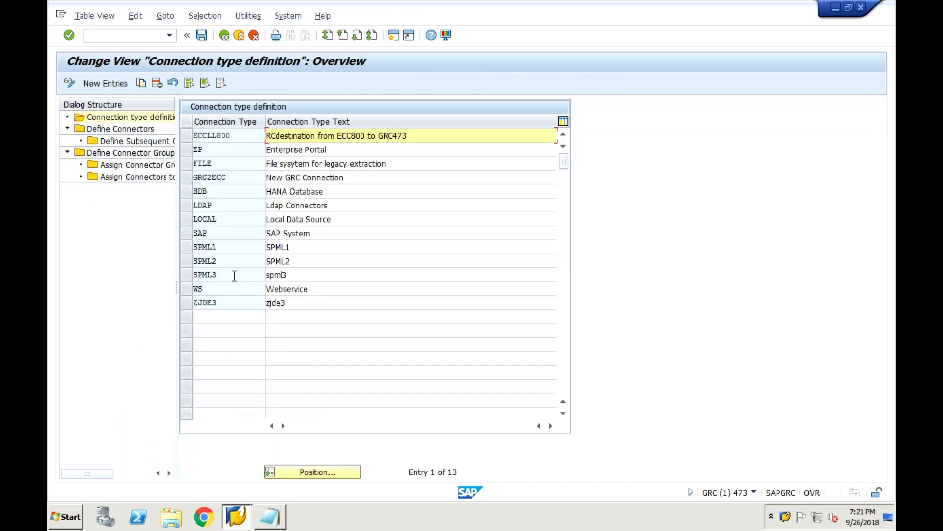
Select the SAP connection type, then check the logical port of SUDHALNT800 in Define Connectors.
{"action": "left_click", "coordinate": [187, 234]}
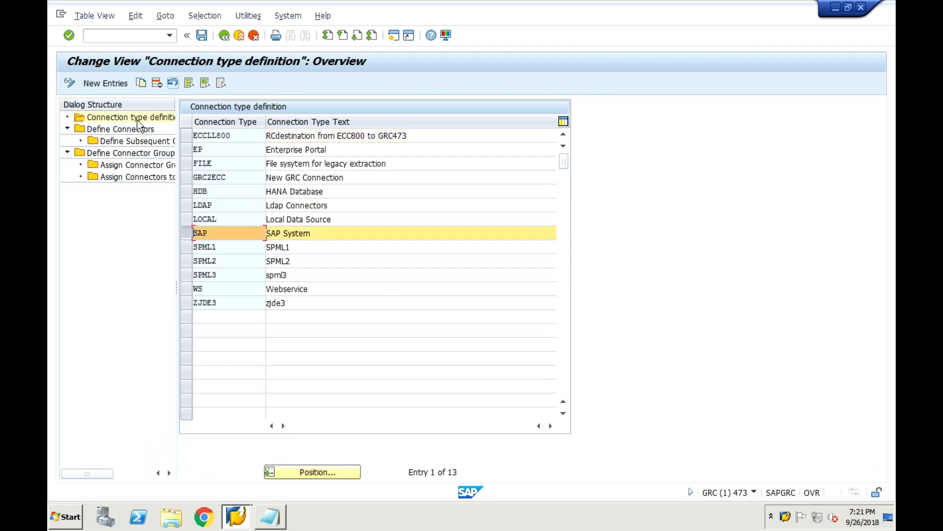
{"action": "double_click", "coordinate": [96, 130]}
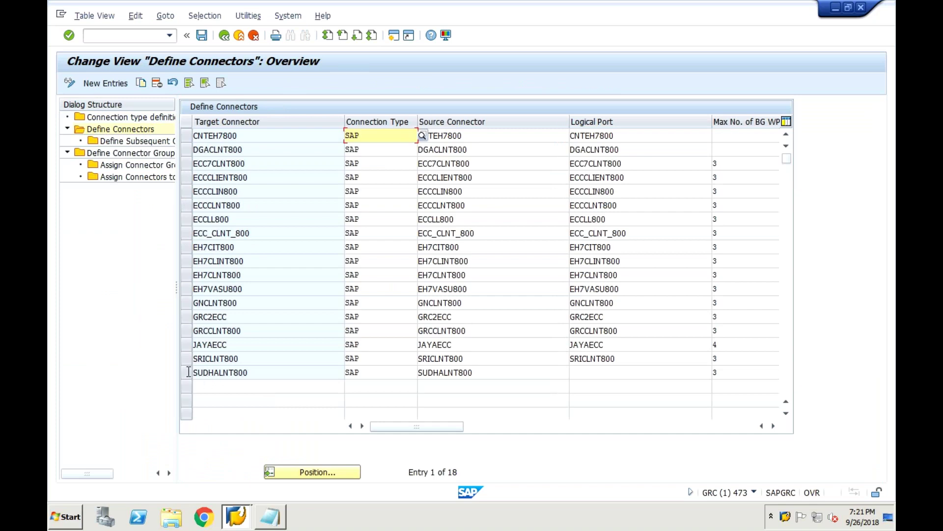
{"action": "left_click", "coordinate": [187, 372]}
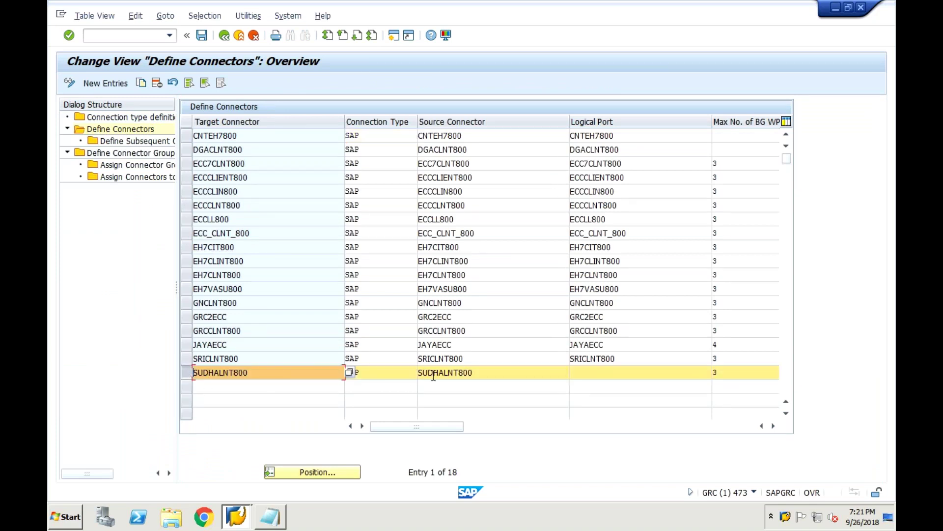
{"action": "left_click", "coordinate": [600, 371]}
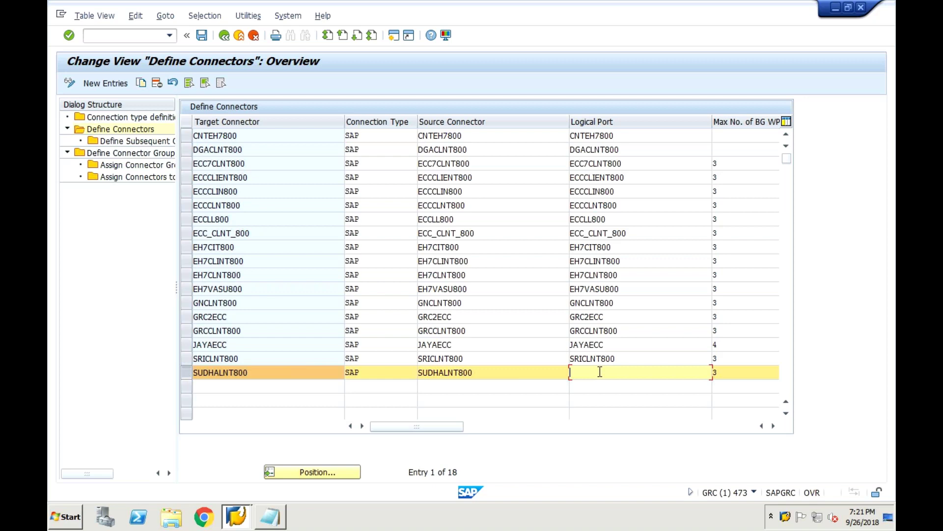
Open the connector assignments with SUDHAGRC as the work area and examine the target connectors assigned to the group.
{"action": "double_click", "coordinate": [93, 177]}
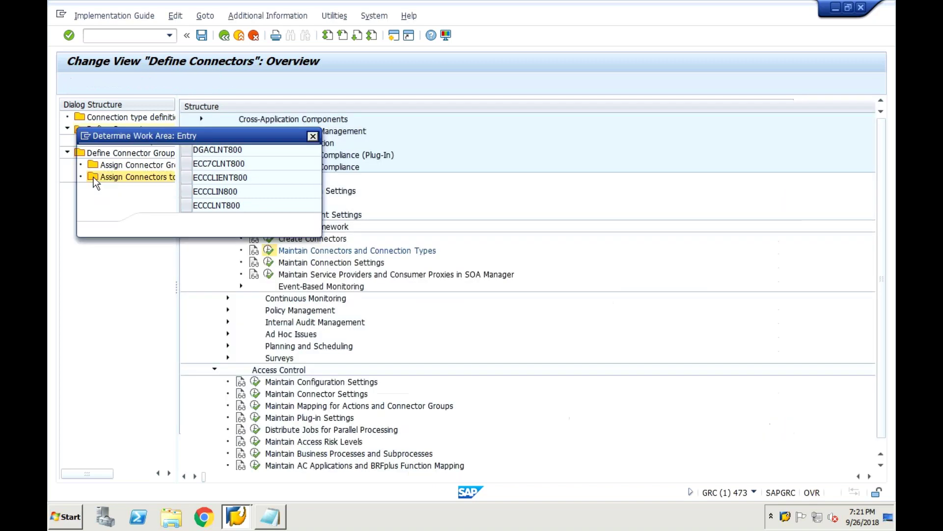
{"action": "left_click", "coordinate": [306, 171]}
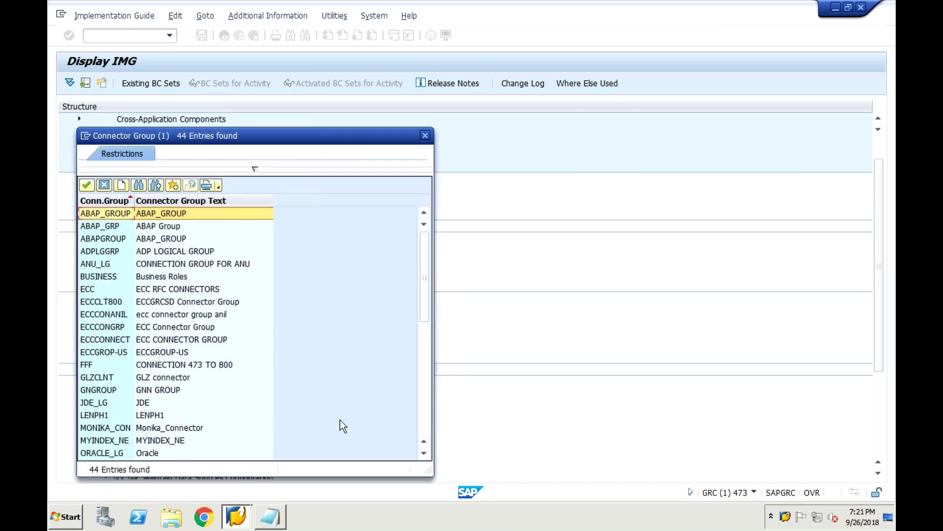
{"action": "left_click", "coordinate": [422, 426]}
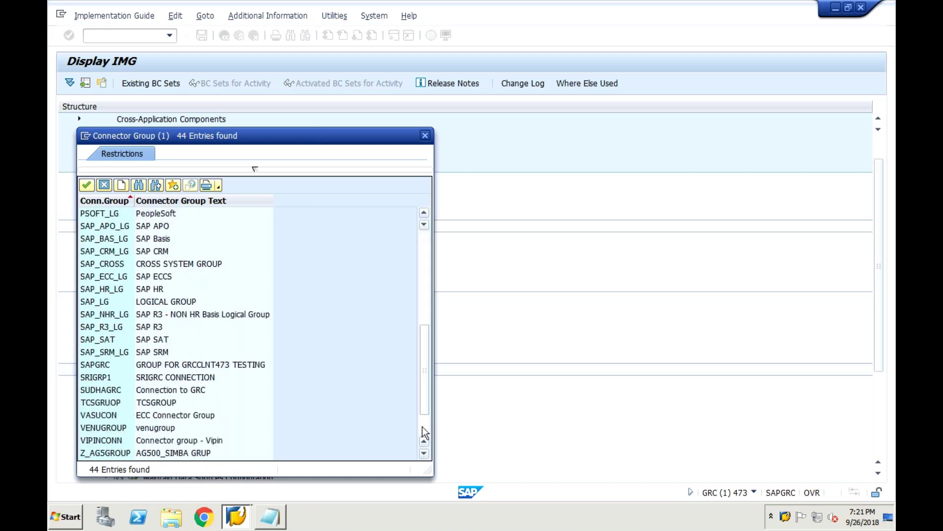
{"action": "left_click", "coordinate": [96, 392]}
{"action": "double_click", "coordinate": [95, 395]}
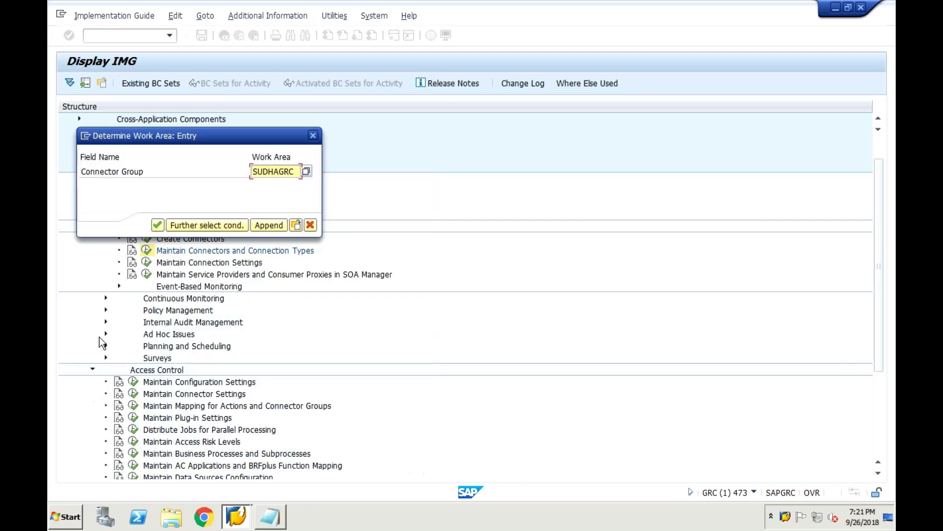
{"action": "left_click", "coordinate": [158, 226]}
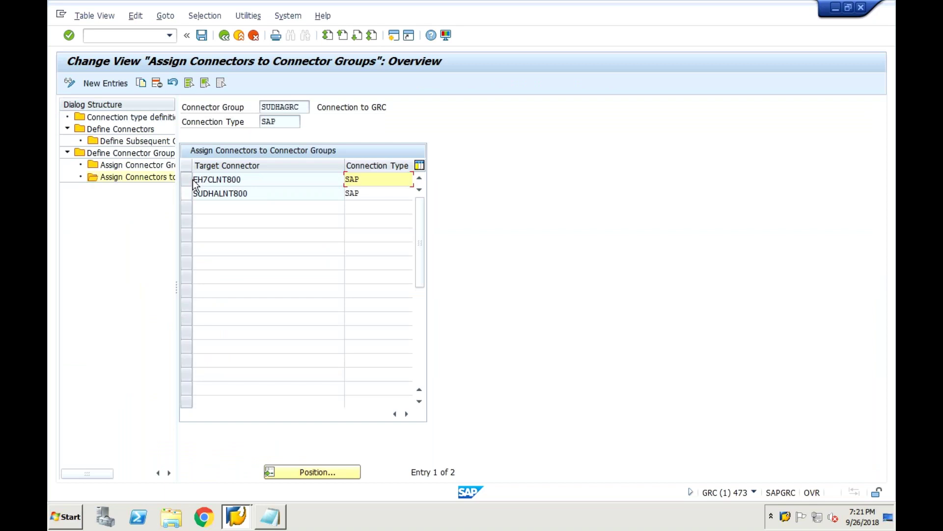
{"action": "left_click", "coordinate": [193, 183]}
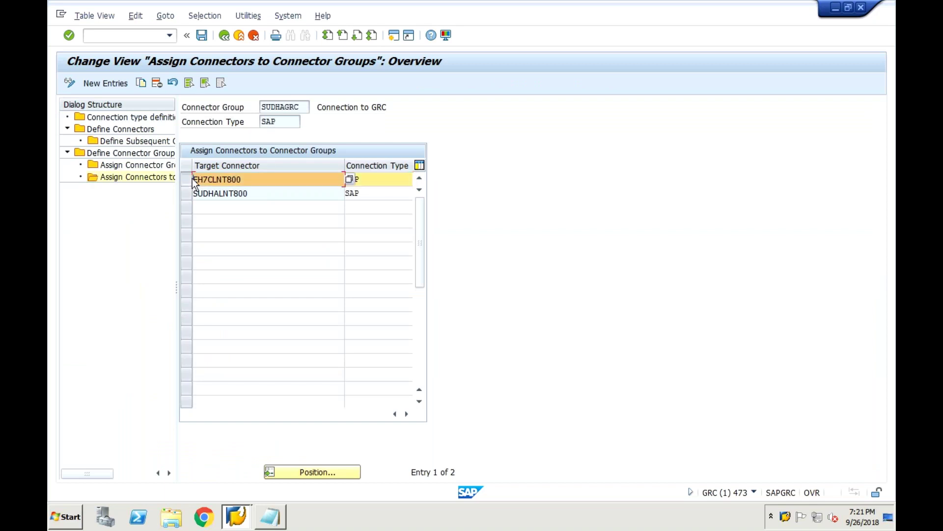
{"action": "left_click", "coordinate": [183, 178]}
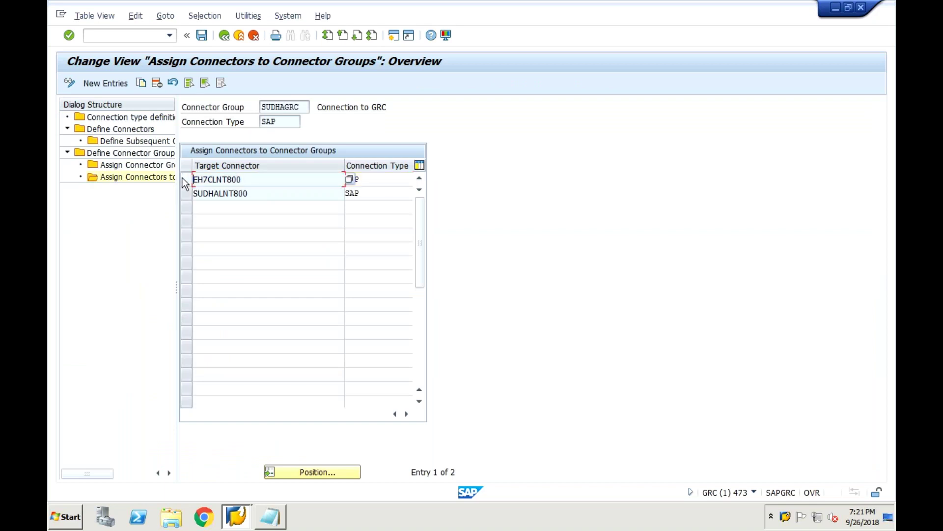
{"action": "left_click", "coordinate": [194, 183]}
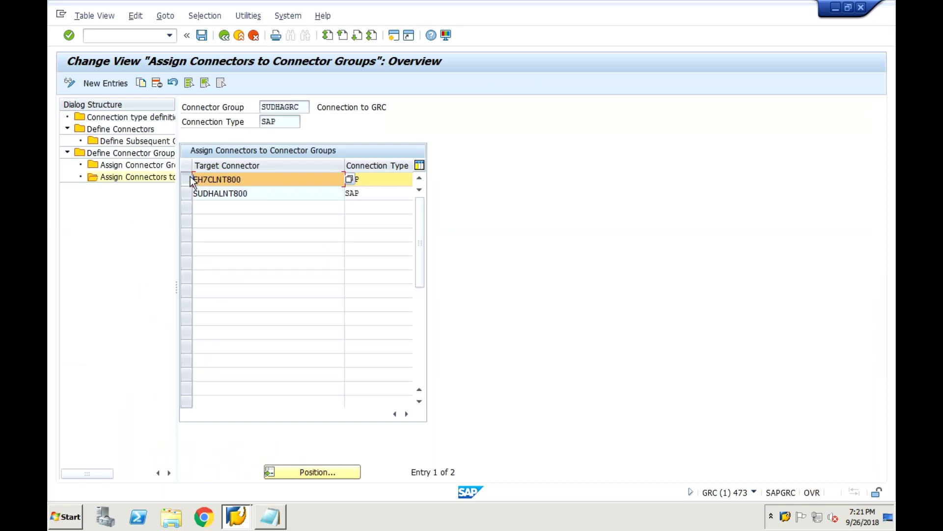
Return to Define Connectors, set the logical port of connector SUDHALNT800 to SUDHALNT800, and recheck the connector list.
{"action": "left_click", "coordinate": [127, 132]}
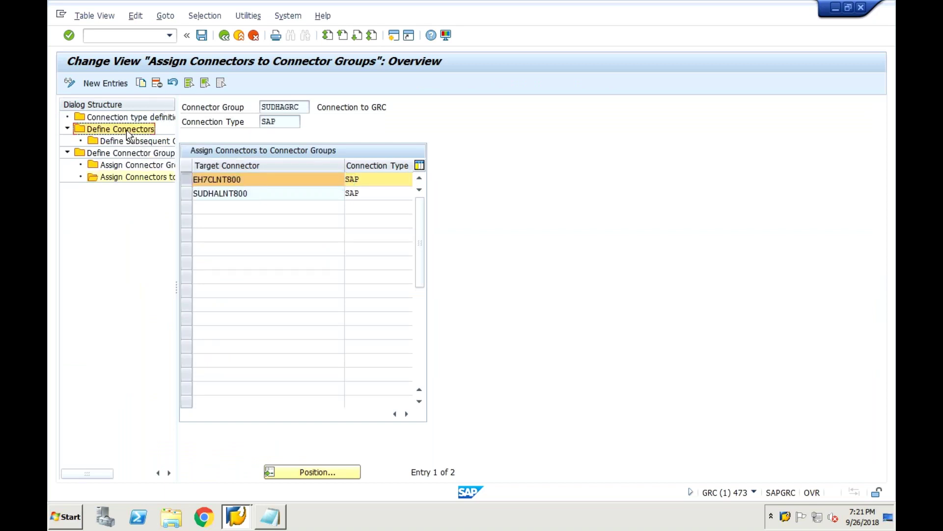
{"action": "double_click", "coordinate": [127, 132]}
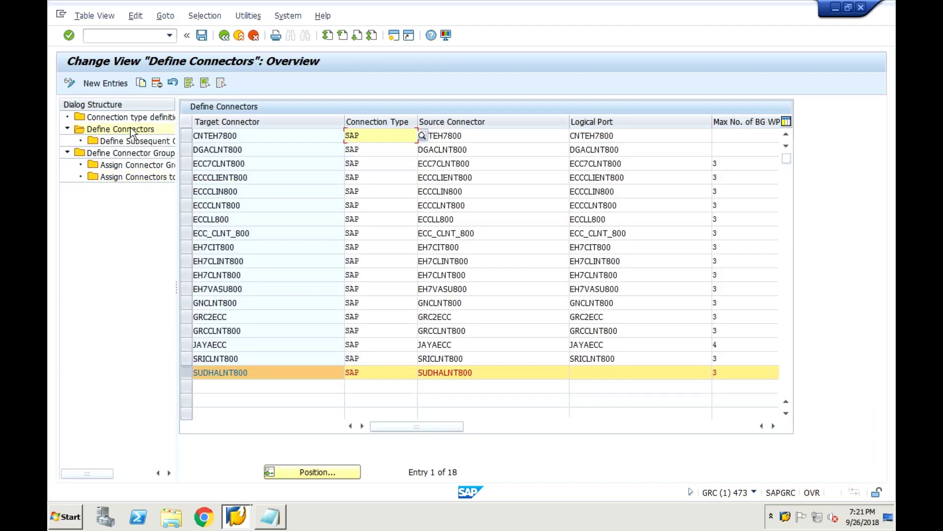
{"action": "left_click", "coordinate": [579, 373]}
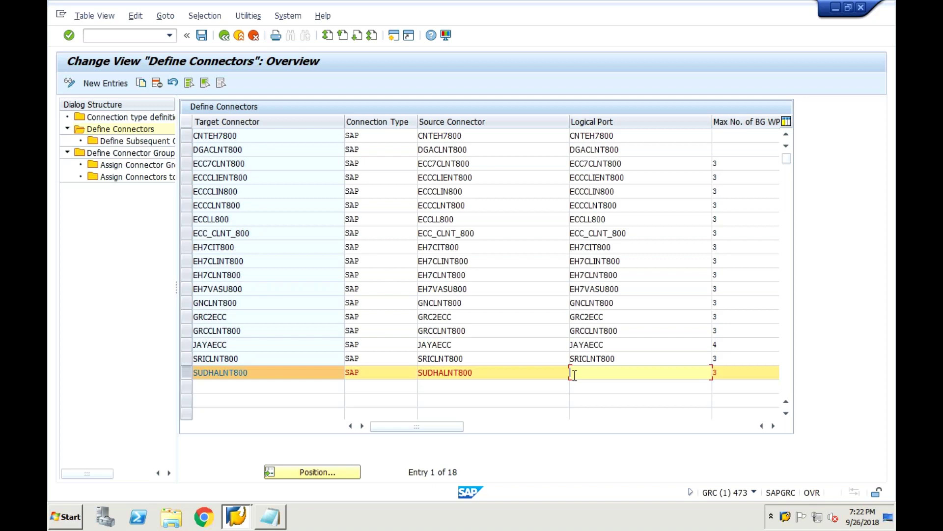
{"action": "type", "text": "SUDHALNT800"}
{"action": "left_click", "coordinate": [94, 143]}
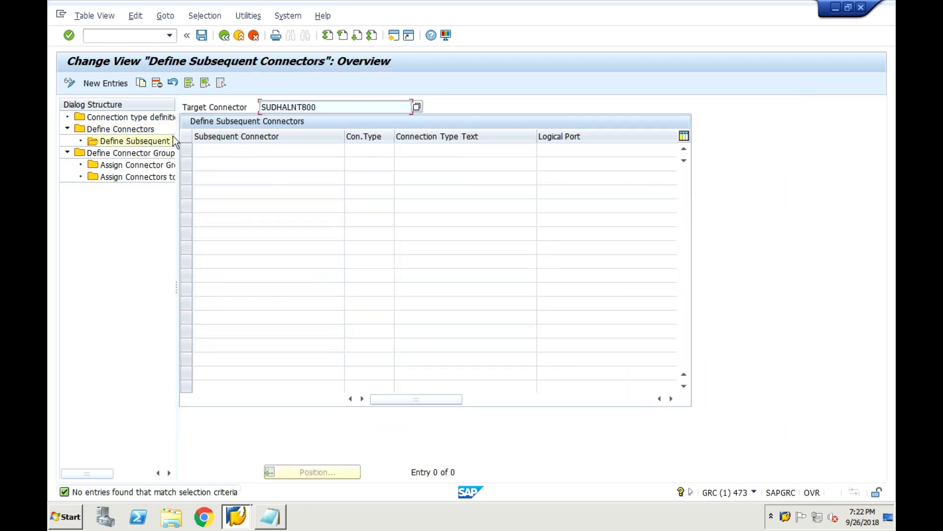
{"action": "left_click", "coordinate": [83, 130]}
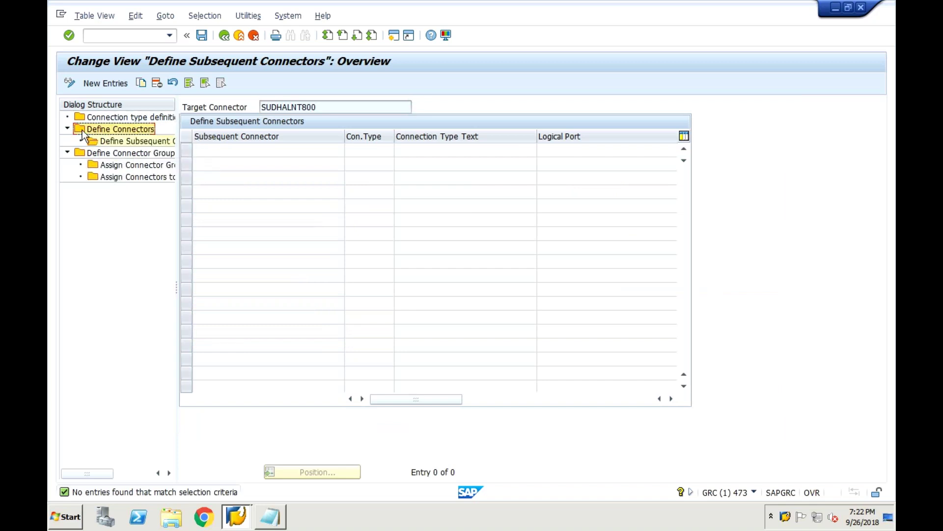
{"action": "double_click", "coordinate": [82, 131]}
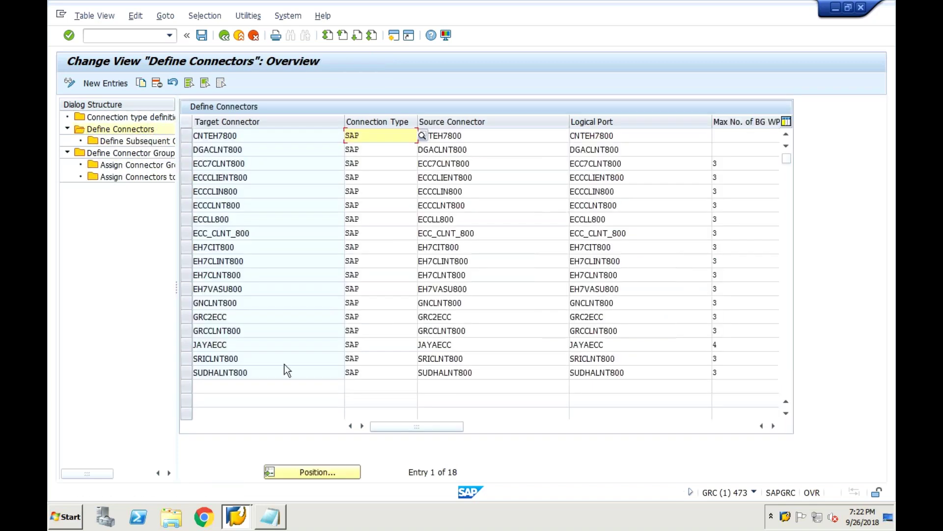
Start a new subsequent connector entry for target connector SUDHALNT800.
{"action": "left_click", "coordinate": [190, 371]}
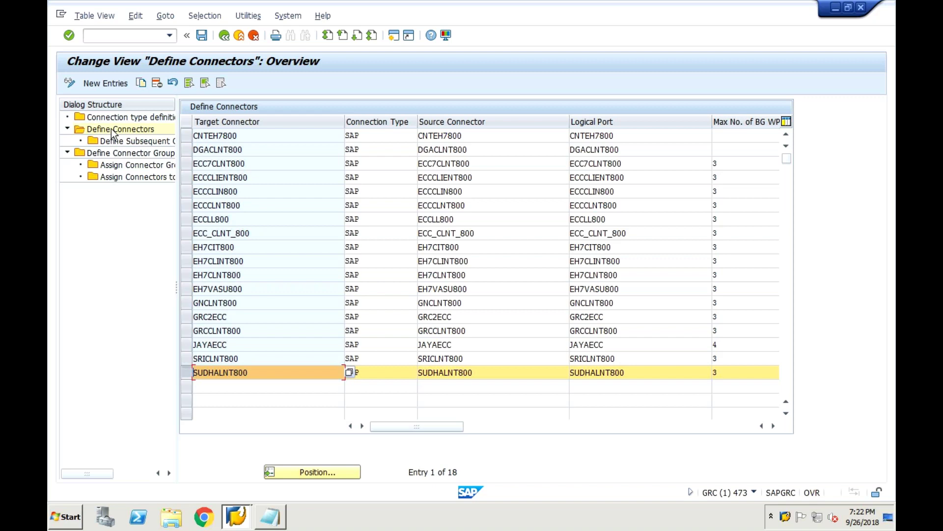
{"action": "double_click", "coordinate": [106, 141]}
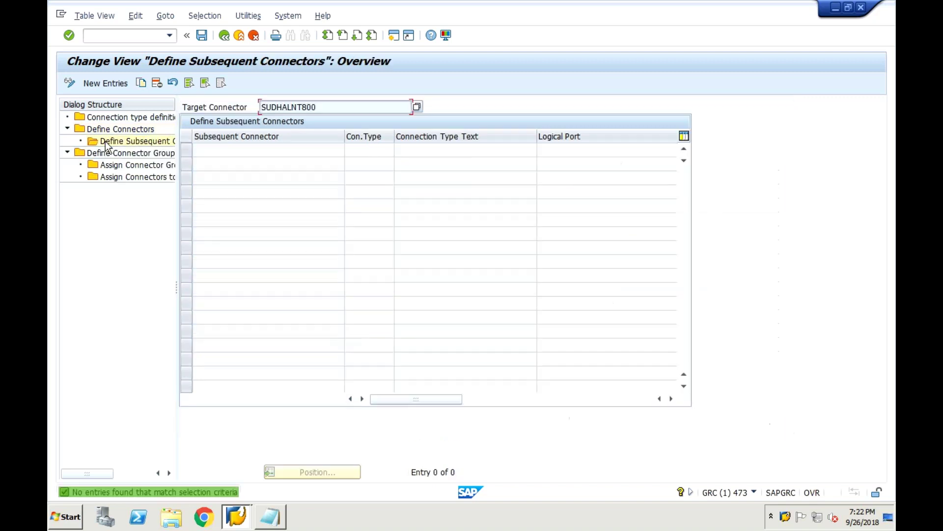
{"action": "left_click", "coordinate": [95, 81]}
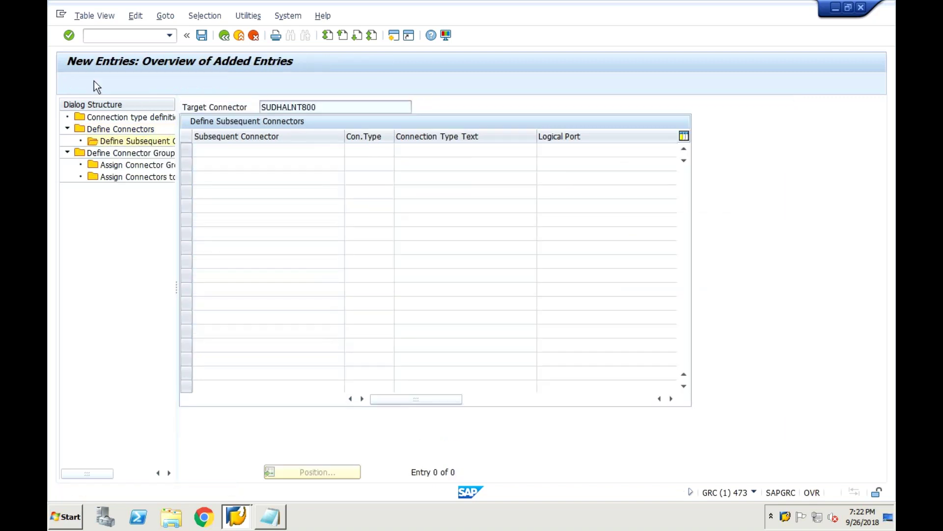
{"action": "type", "text": "SUDHALNT800"}
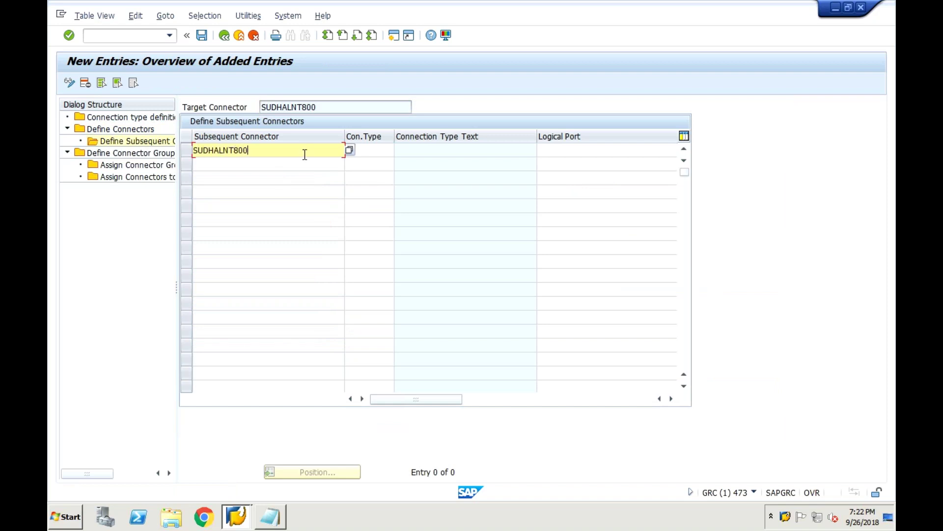
{"action": "key", "text": "Return"}
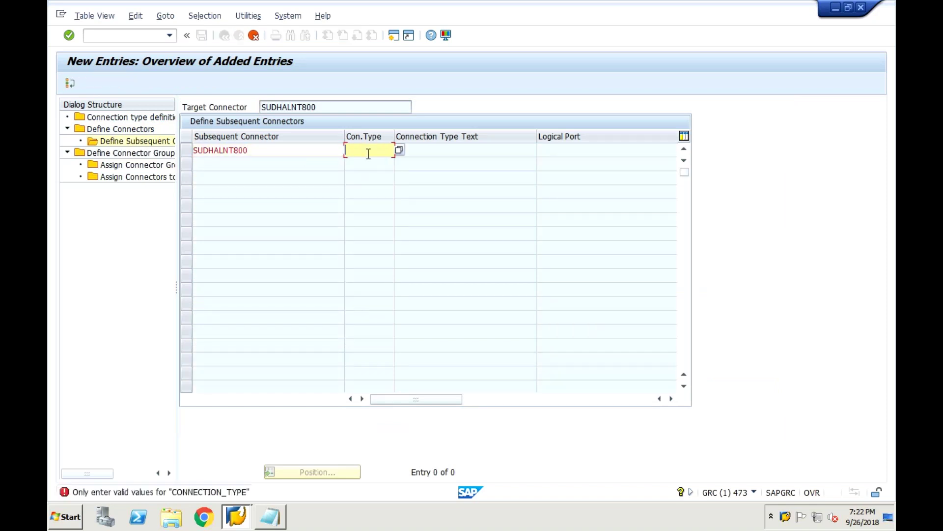
{"action": "left_click", "coordinate": [398, 151]}
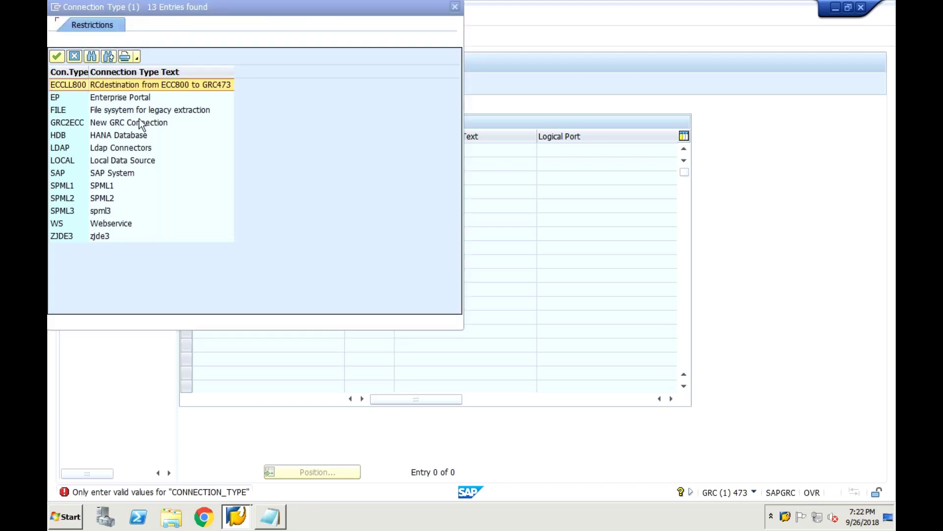
{"action": "double_click", "coordinate": [112, 173]}
{"action": "left_click", "coordinate": [484, 151]}
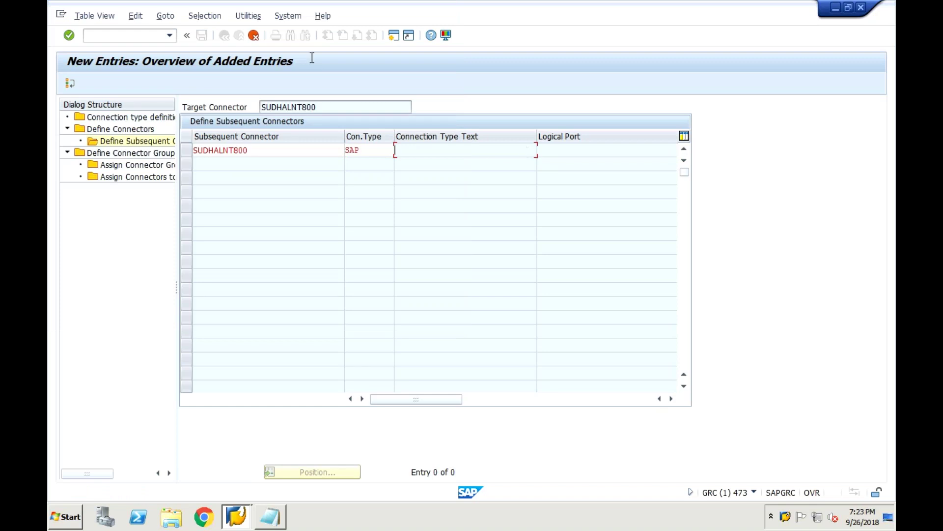
{"action": "left_click", "coordinate": [255, 34]}
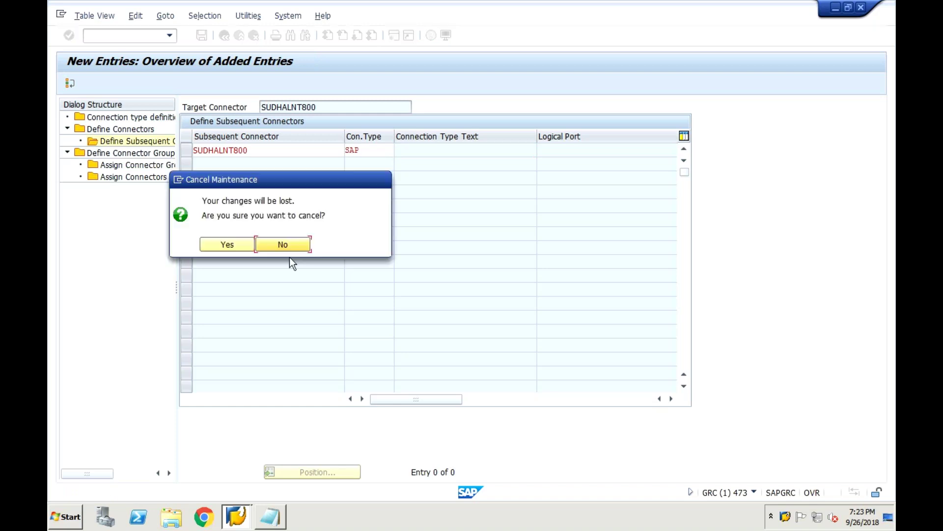
{"action": "left_click", "coordinate": [243, 246]}
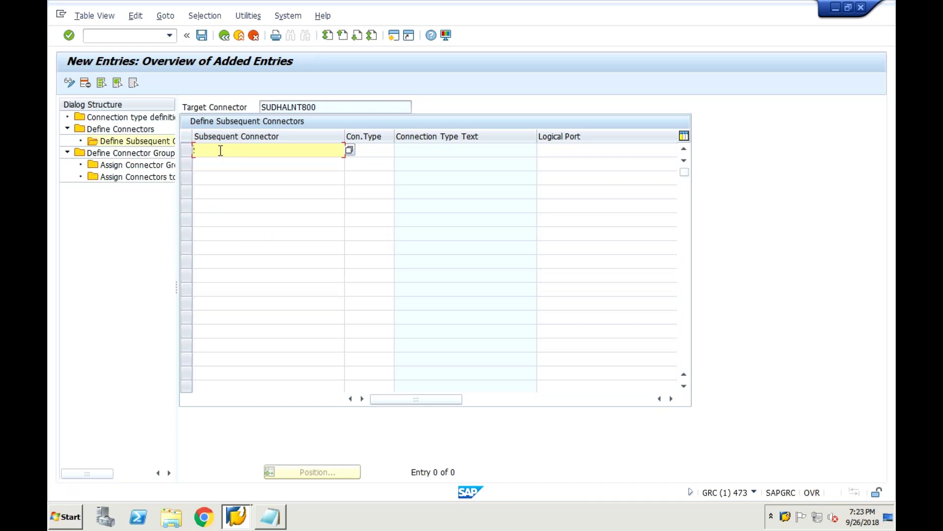
Add subsequent connector SUDHALNT800 with connection type SAP and logical port SUDHALNT800, and save the entry.
{"action": "type", "text": "SUDHA"}
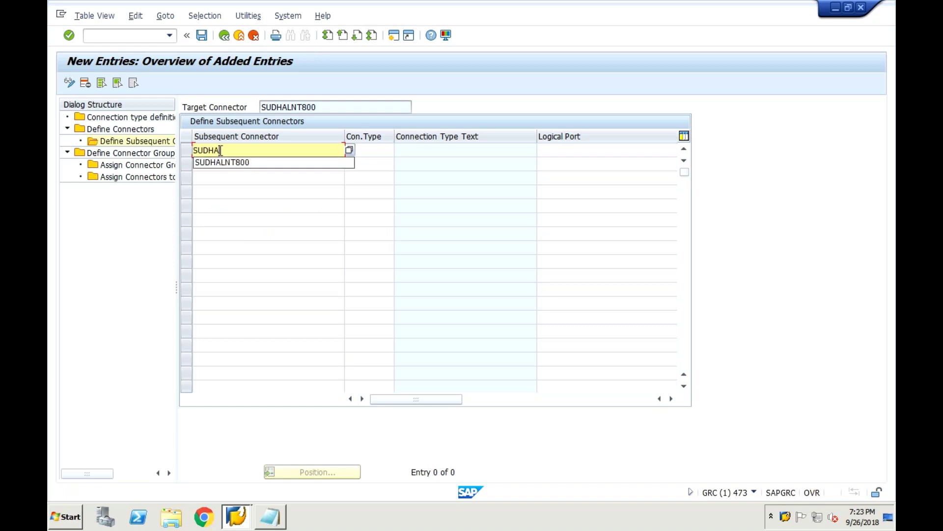
{"action": "key", "text": "Down"}
{"action": "key", "text": "Return"}
{"action": "left_click", "coordinate": [367, 153]}
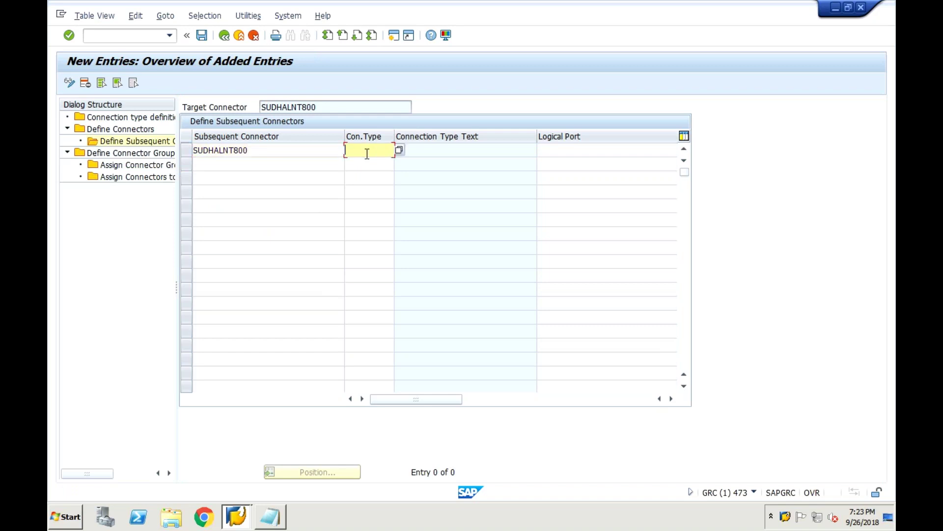
{"action": "type", "text": "SAP"}
{"action": "left_click", "coordinate": [561, 151]}
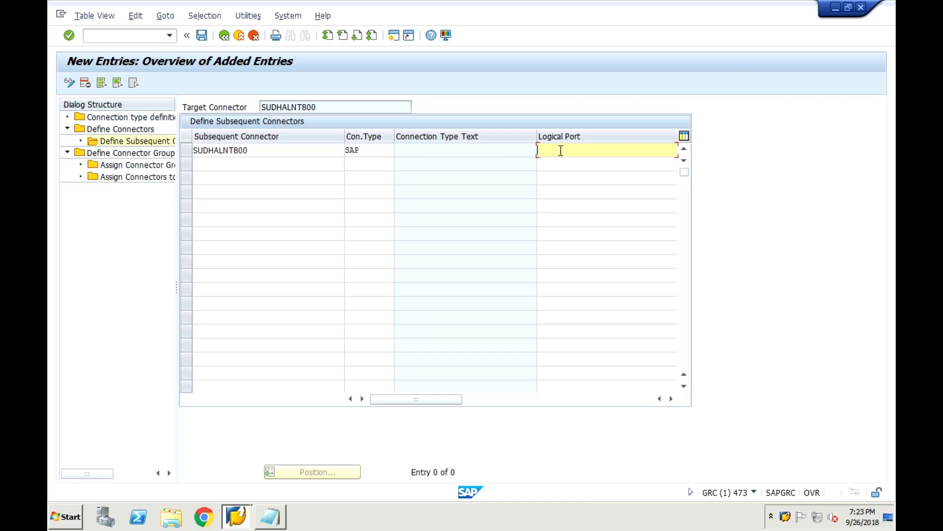
{"action": "type", "text": "SUDHAL"}
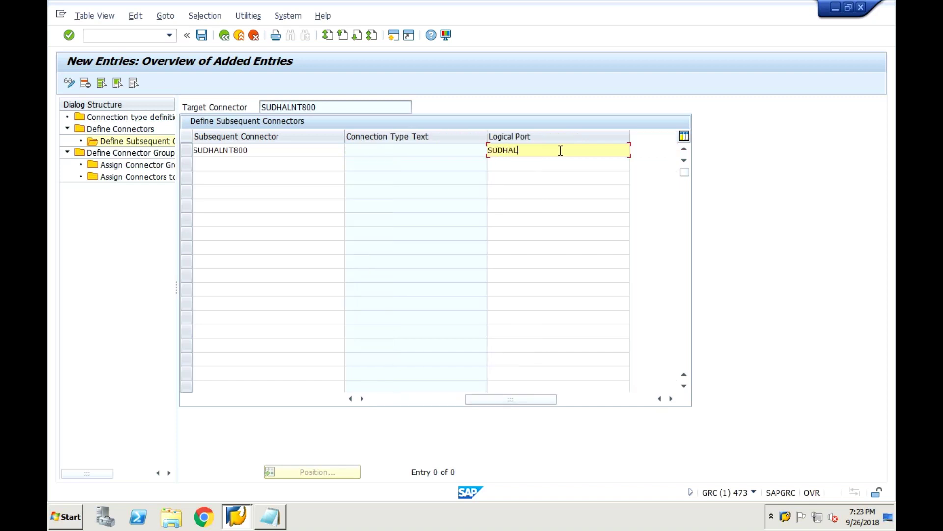
{"action": "type", "text": "NT800"}
{"action": "key", "text": "Tab"}
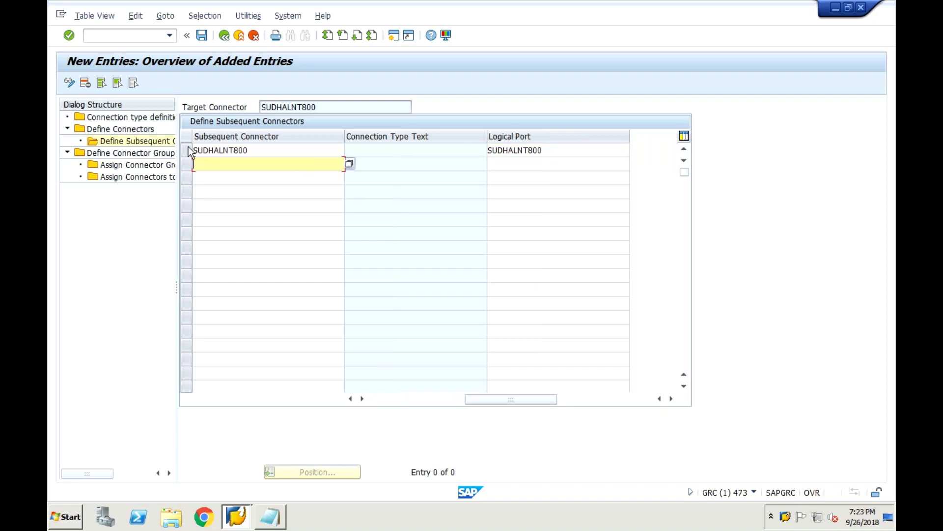
{"action": "left_click", "coordinate": [201, 36]}
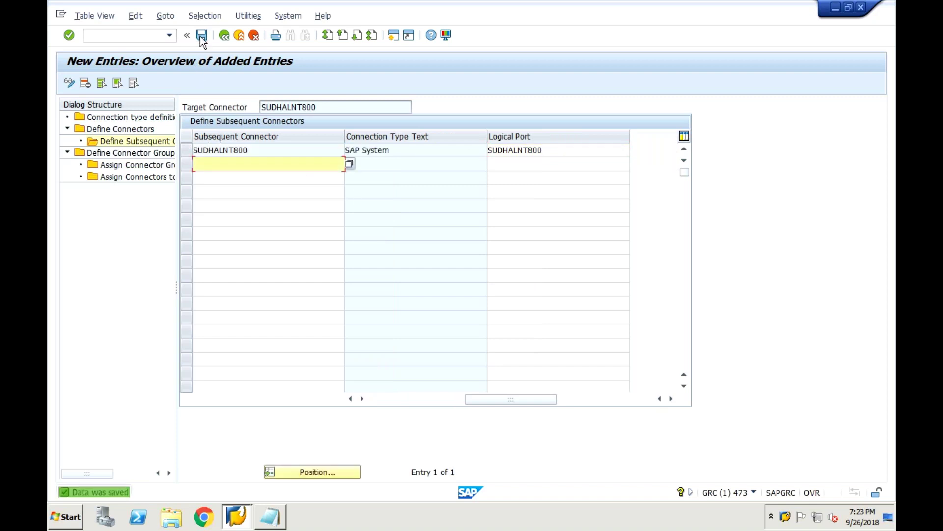
Open the connector group definitions and select group SUDHAGRC to examine its entry.
{"action": "left_click", "coordinate": [187, 149]}
{"action": "double_click", "coordinate": [102, 153]}
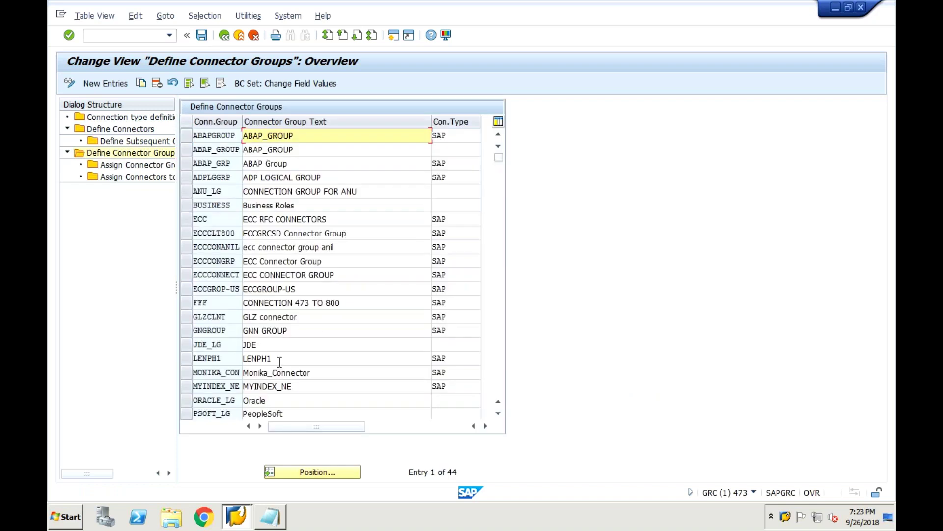
{"action": "left_click", "coordinate": [499, 389]}
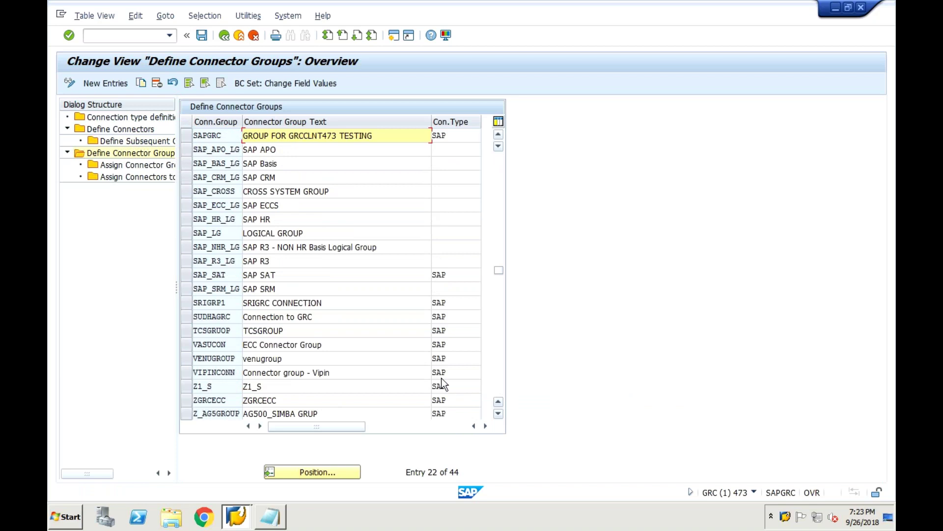
{"action": "left_click", "coordinate": [186, 316]}
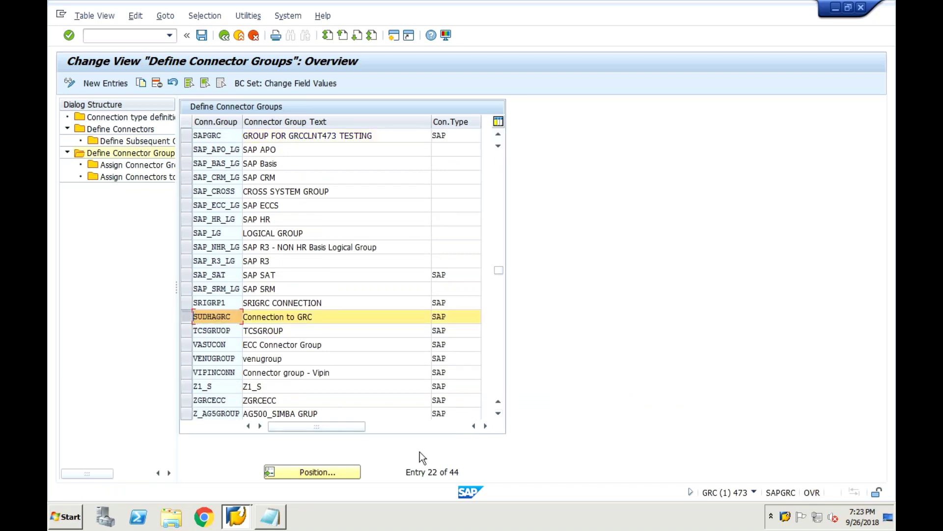
{"action": "left_click", "coordinate": [450, 429]}
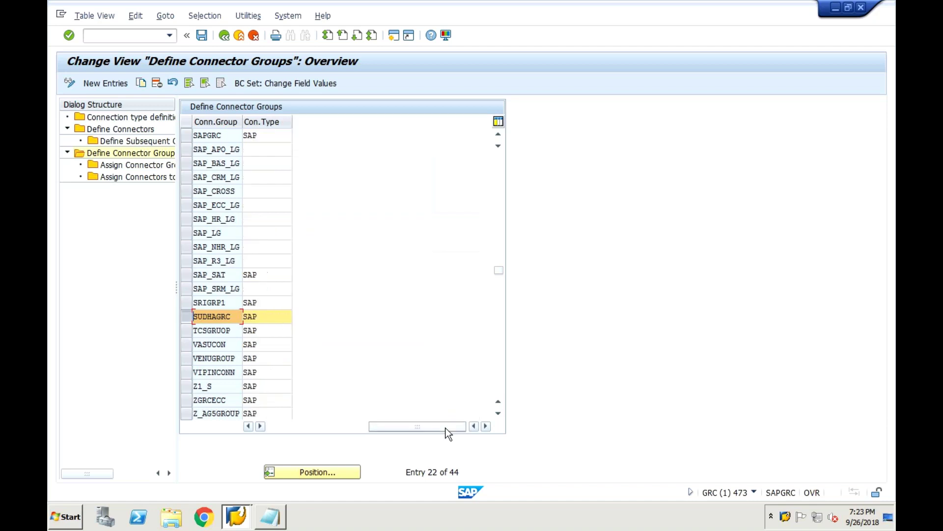
{"action": "left_click", "coordinate": [278, 428]}
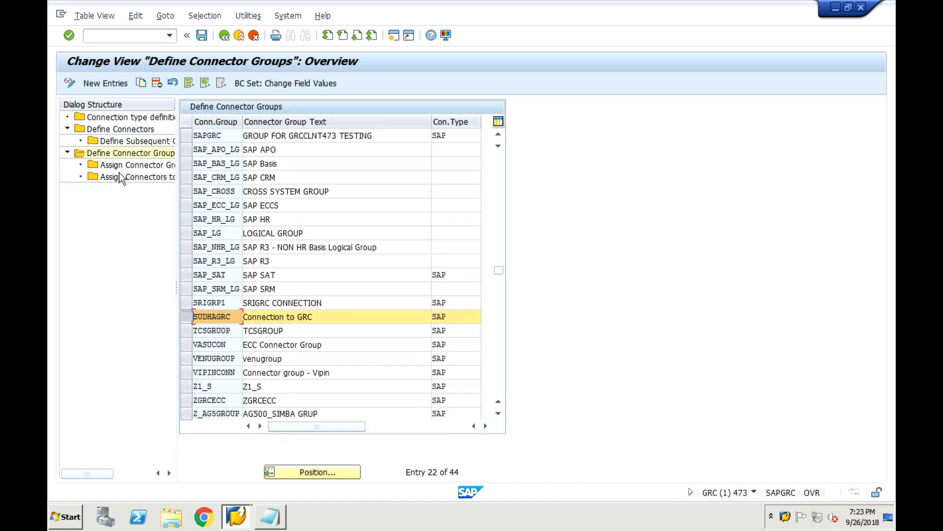
Check the group type and the target connectors assigned to group SUDHAGRC, and save the assignments.
{"action": "left_click", "coordinate": [94, 167]}
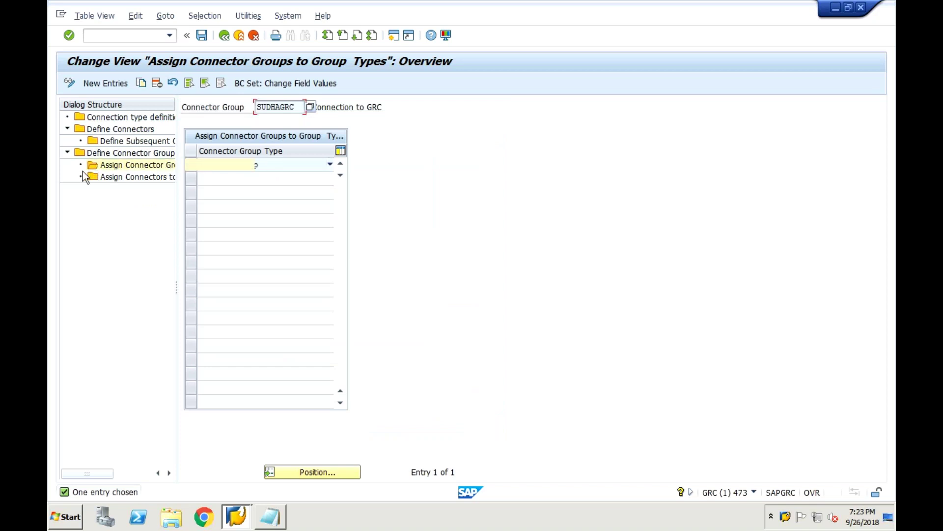
{"action": "left_click", "coordinate": [91, 178]}
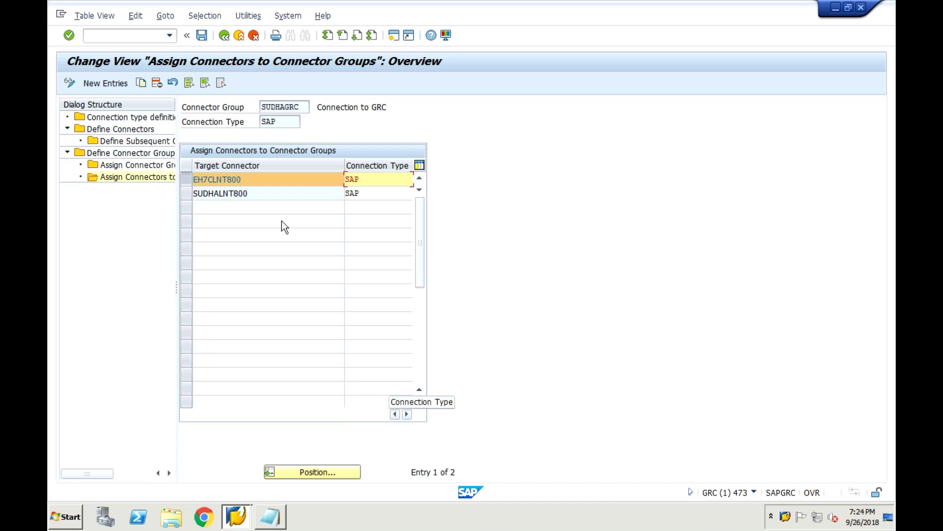
{"action": "left_click", "coordinate": [205, 37]}
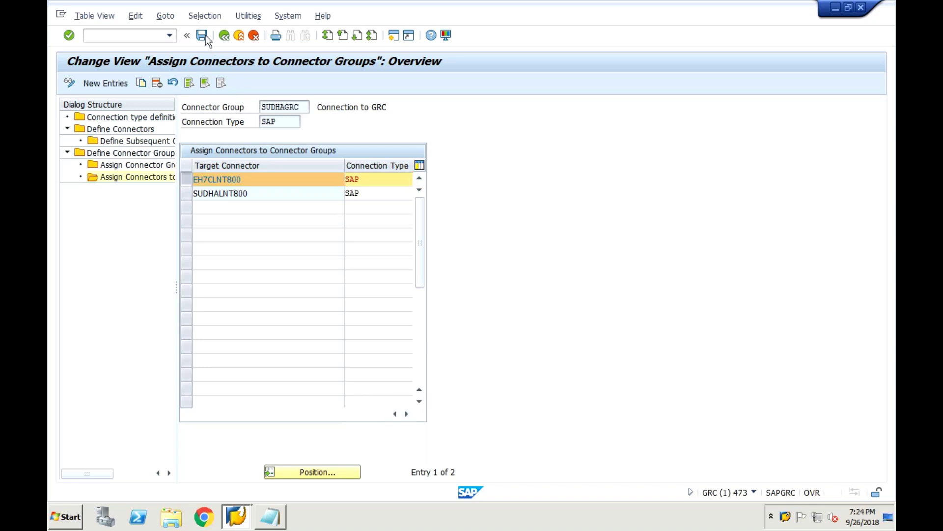
Return to the IMG structure, collapse Common Component Settings, and open Maintain Mapping for Actions and Connector Groups under Access Control.
{"action": "left_click", "coordinate": [223, 36]}
{"action": "left_click", "coordinate": [224, 37]}
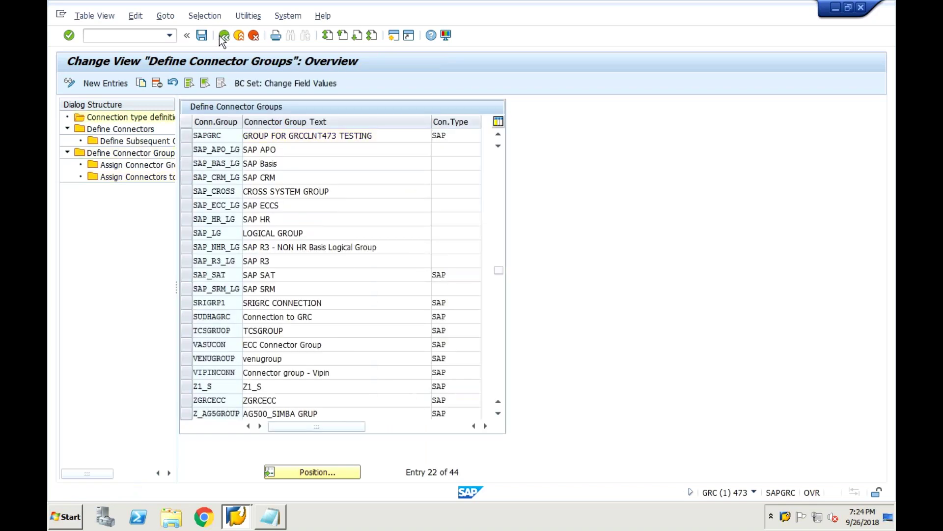
{"action": "left_click", "coordinate": [224, 37]}
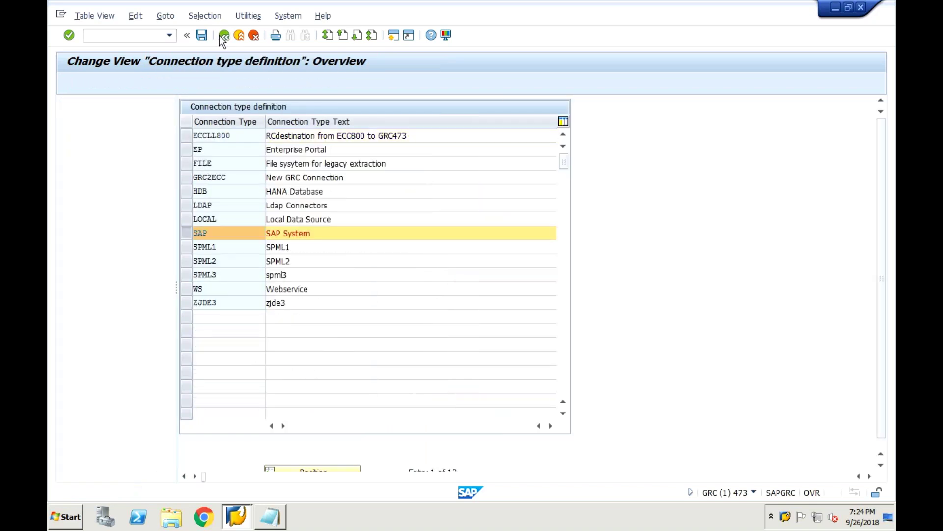
{"action": "left_click", "coordinate": [223, 37]}
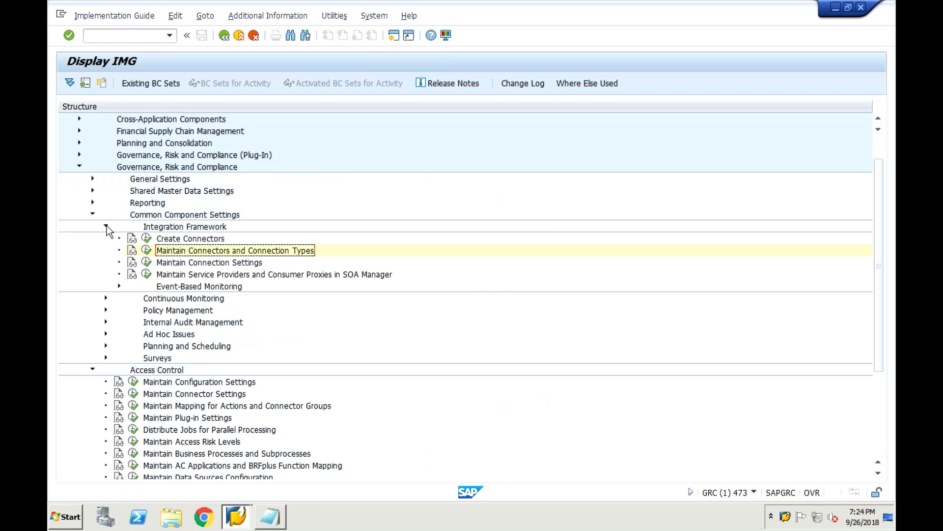
{"action": "left_click", "coordinate": [106, 226]}
{"action": "left_click", "coordinate": [92, 214]}
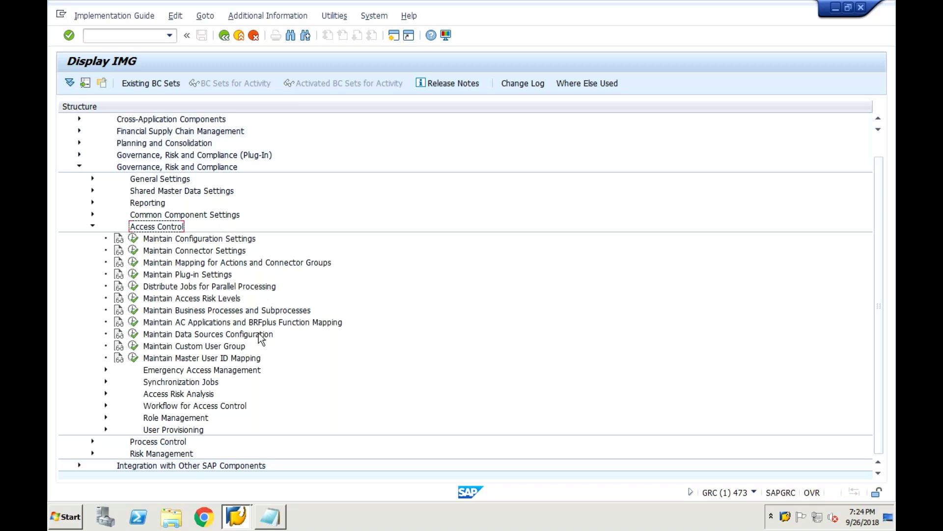
{"action": "left_click", "coordinate": [134, 264]}
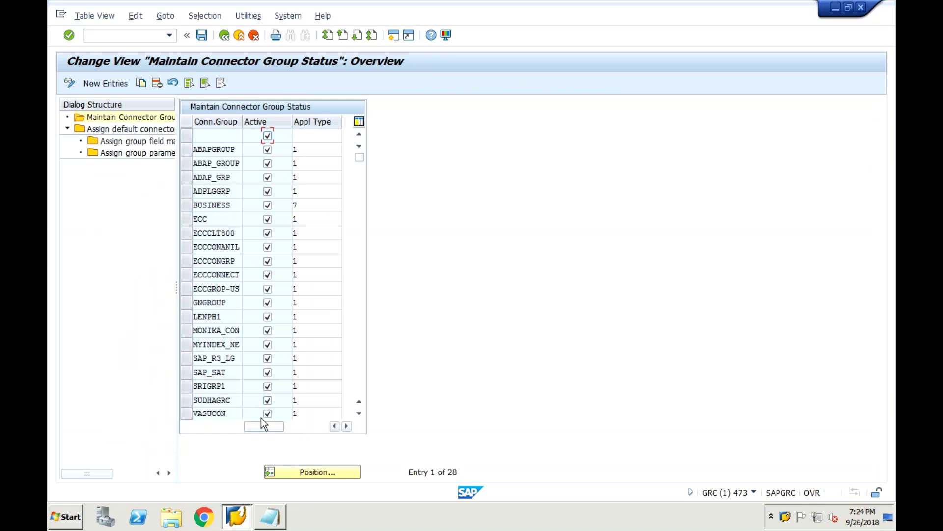
Select SUDHAGRC in the connector group status list and check its active flag and application type.
{"action": "left_click", "coordinate": [189, 398]}
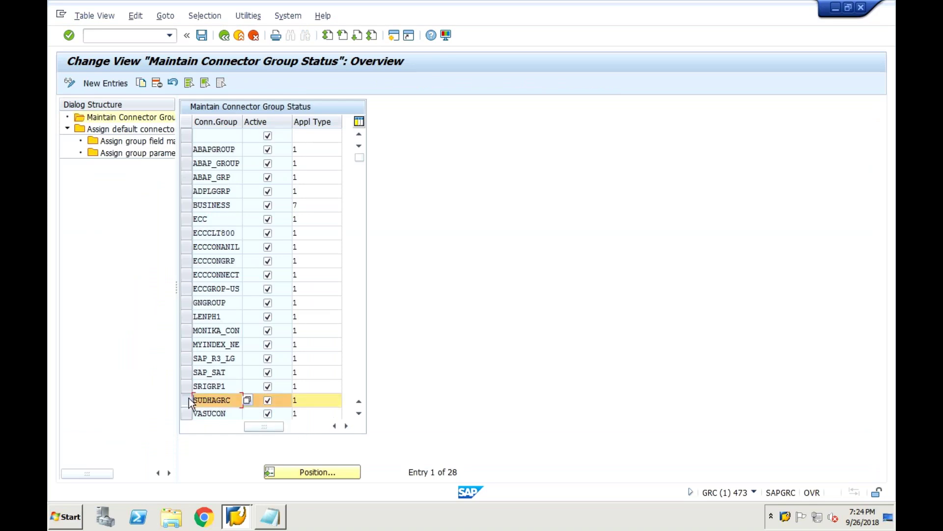
{"action": "left_click", "coordinate": [312, 427]}
{"action": "left_click", "coordinate": [259, 426]}
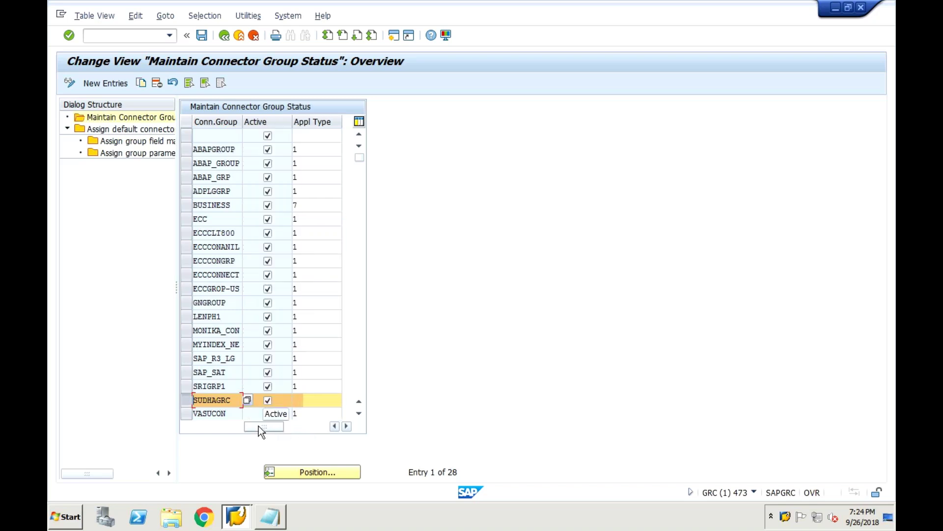
Open the default connector assignments and examine the existing action and target connector entries for group SUDHAGRC.
{"action": "left_click", "coordinate": [117, 128]}
{"action": "double_click", "coordinate": [117, 128]}
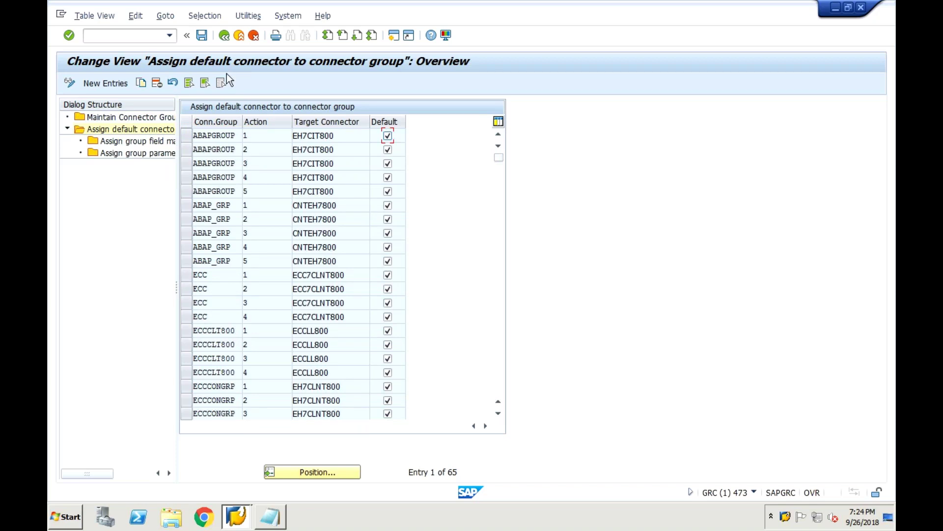
{"action": "double_click", "coordinate": [127, 117]}
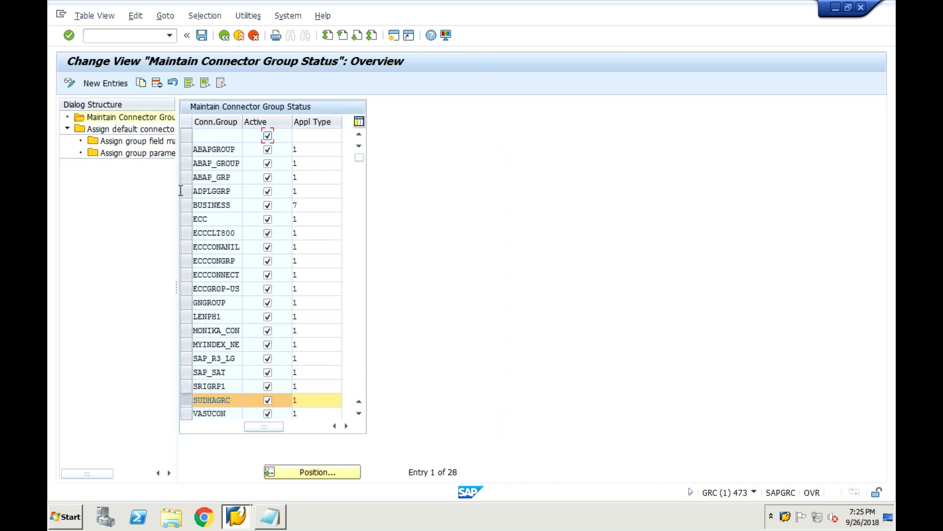
{"action": "double_click", "coordinate": [80, 131]}
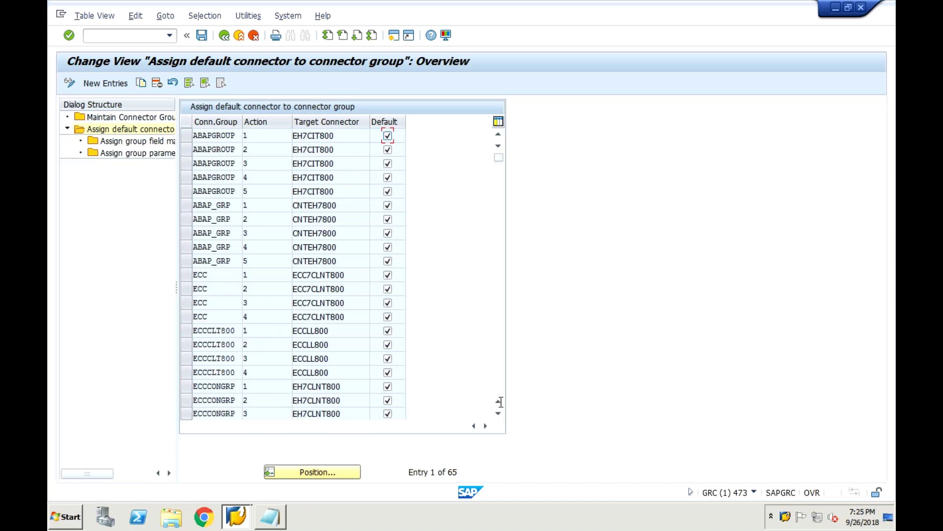
{"action": "left_click", "coordinate": [497, 390]}
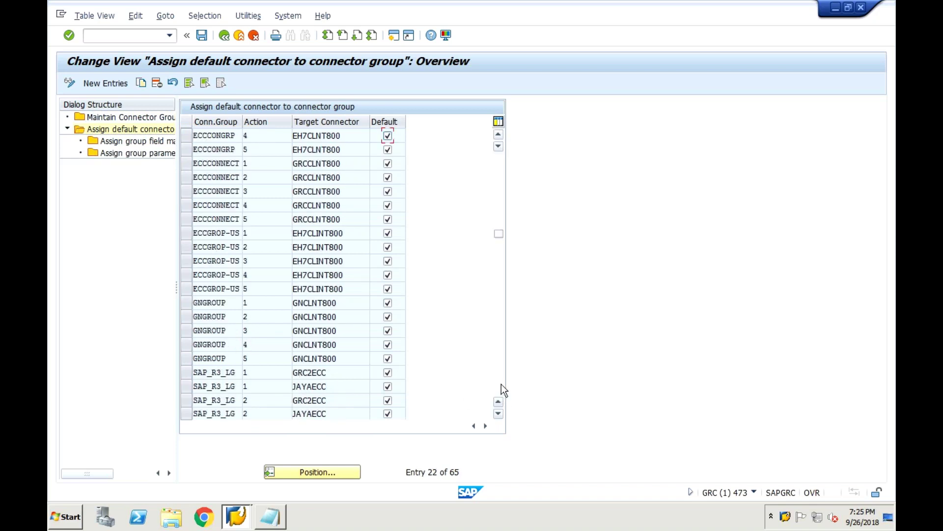
{"action": "left_click", "coordinate": [500, 383]}
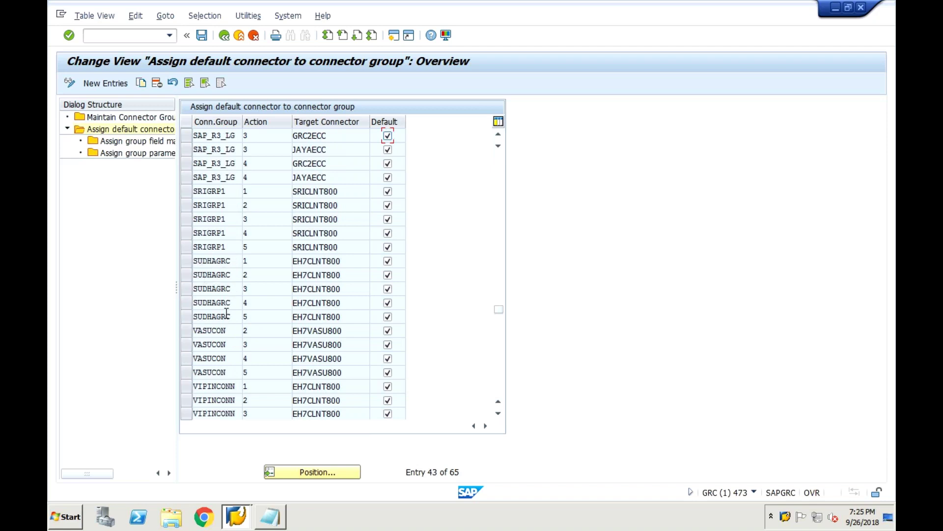
{"action": "left_click", "coordinate": [185, 261]}
{"action": "left_click", "coordinate": [186, 275]}
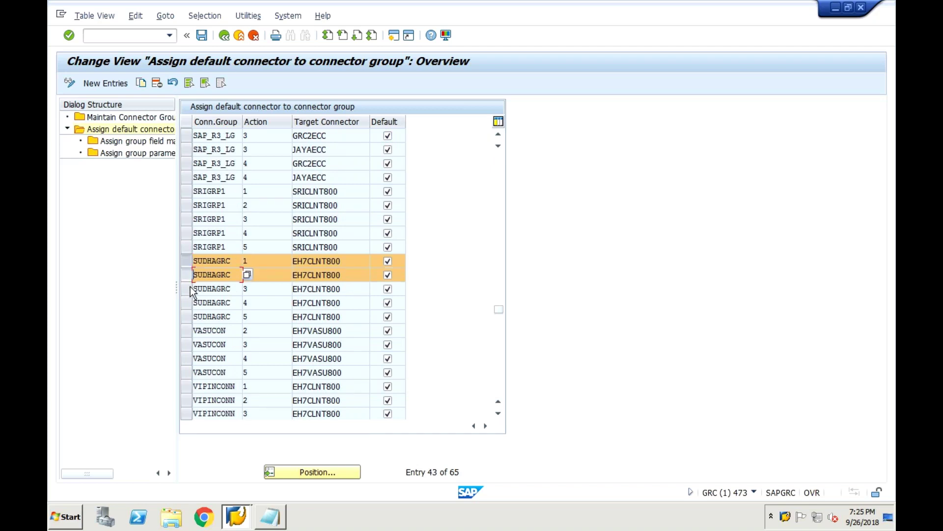
{"action": "left_click", "coordinate": [187, 289]}
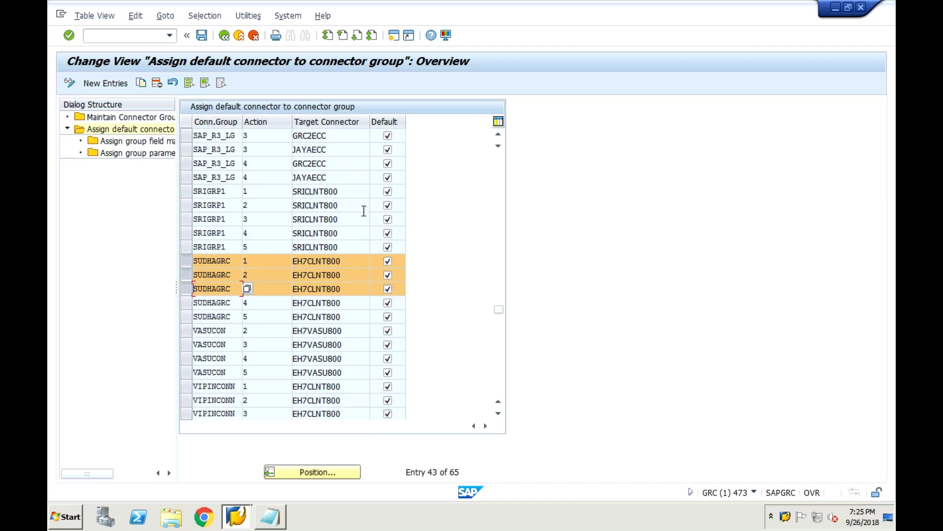
Start a new default connector entry for group SUDHAGRC with action 0001, Role Generation.
{"action": "left_click", "coordinate": [98, 84]}
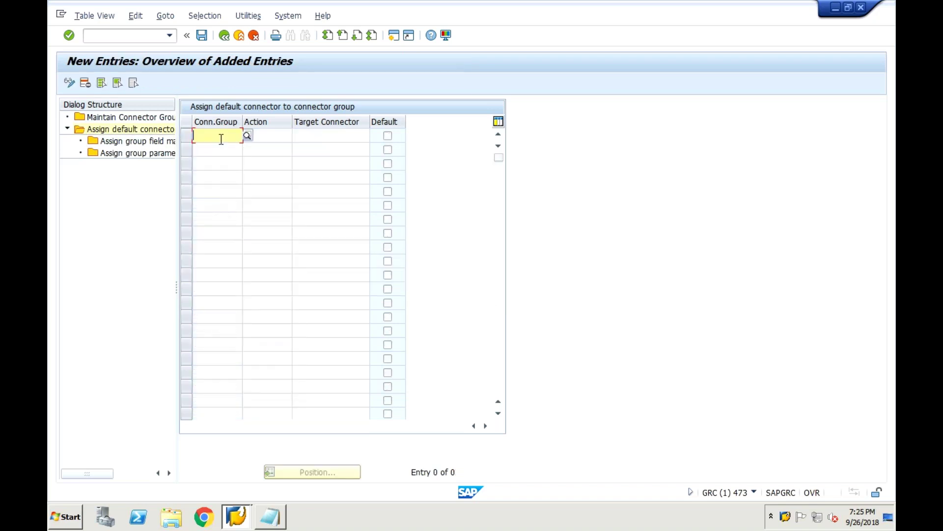
{"action": "type", "text": "SUDHA"}
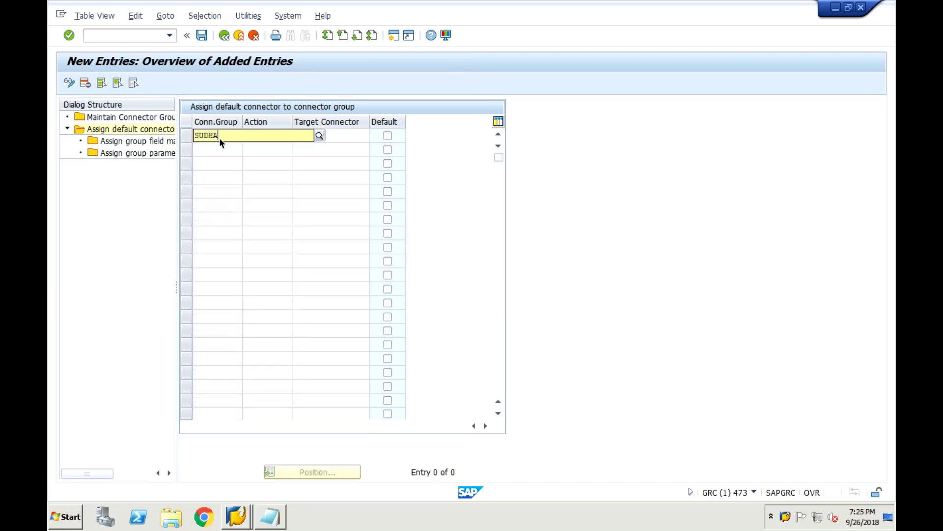
{"action": "type", "text": "GRC"}
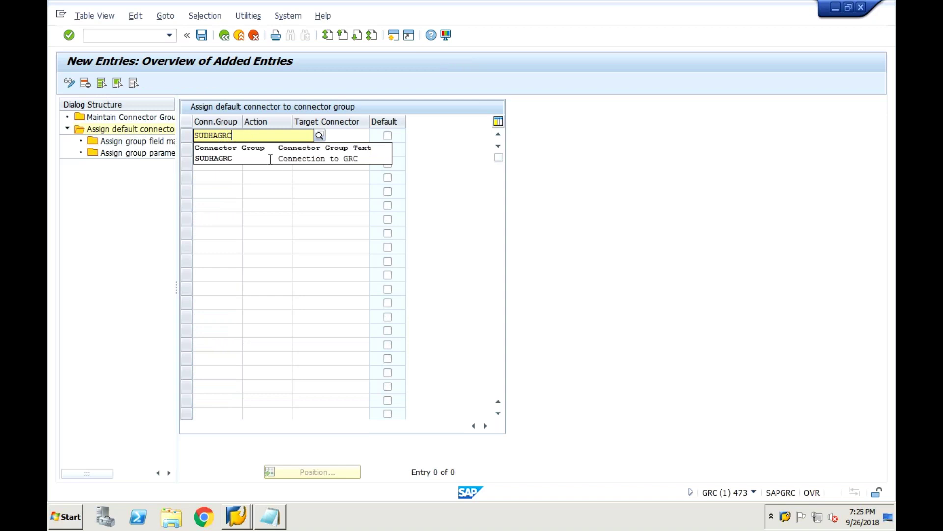
{"action": "left_click", "coordinate": [235, 159]}
{"action": "left_click", "coordinate": [255, 140]}
{"action": "left_click", "coordinate": [294, 136]}
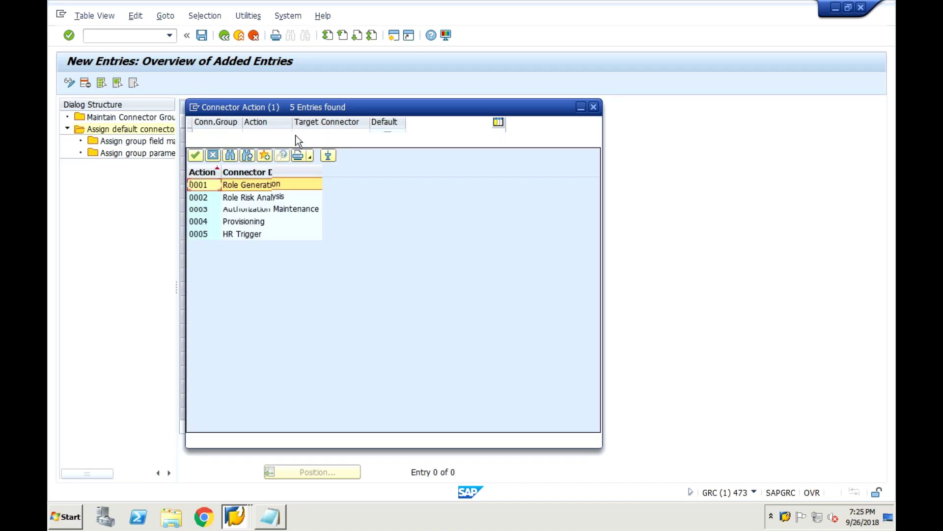
{"action": "left_click", "coordinate": [199, 159]}
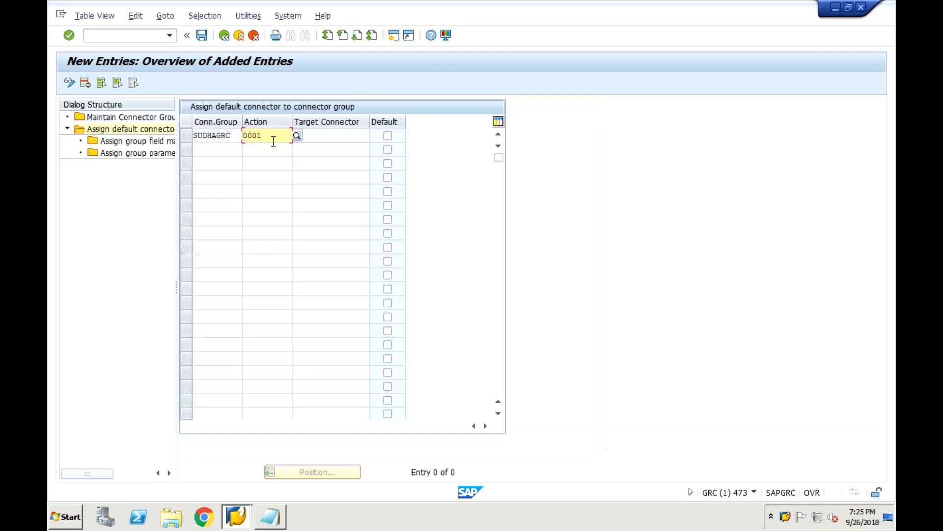
Assign target connector SUDHALNT800 to the action 0001 entry and mark it as default.
{"action": "left_click", "coordinate": [325, 137]}
{"action": "left_click", "coordinate": [376, 139]}
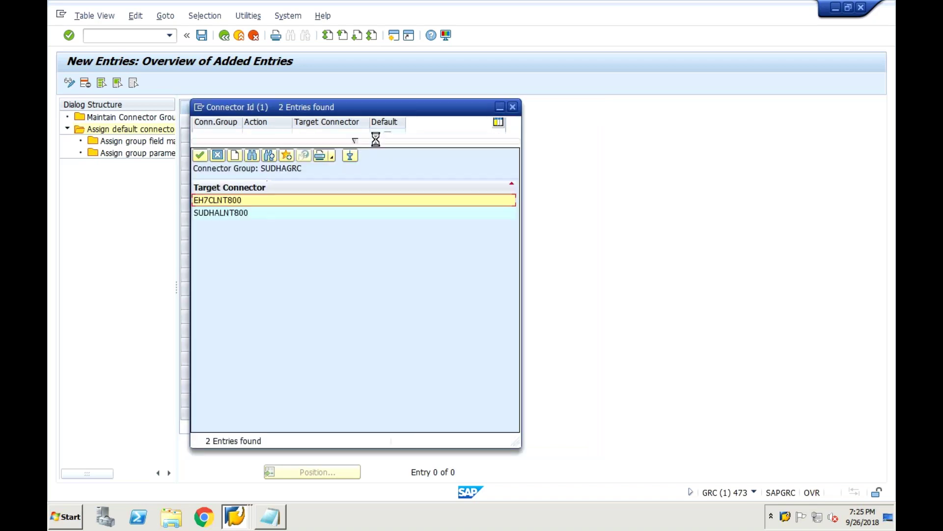
{"action": "left_click", "coordinate": [228, 214]}
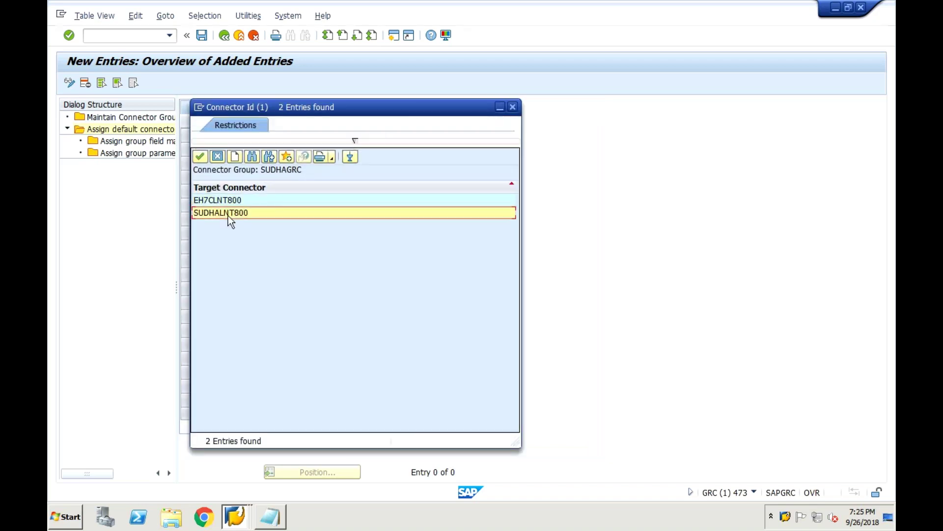
{"action": "left_click", "coordinate": [200, 156]}
{"action": "left_click", "coordinate": [388, 137]}
Add a SUDHAGRC entry for action 0002, Role Risk Analysis, with target connector SUDHALNT800, and mark it as default.
{"action": "left_click", "coordinate": [226, 153]}
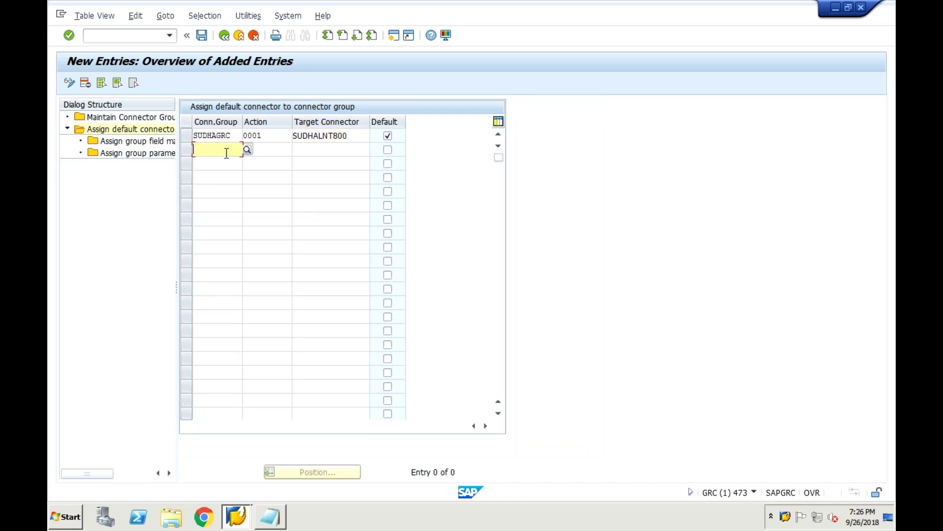
{"action": "type", "text": "SUDHAGRC"}
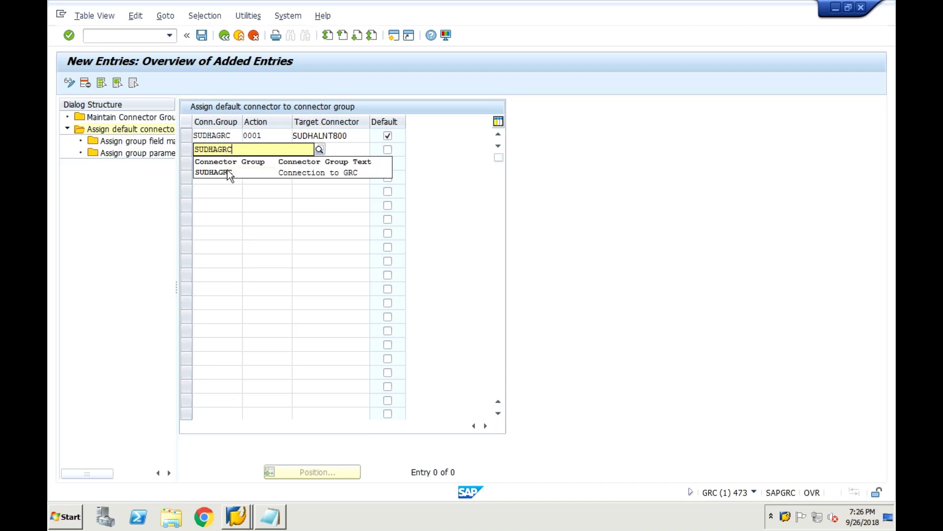
{"action": "left_click", "coordinate": [229, 174]}
{"action": "left_click", "coordinate": [271, 150]}
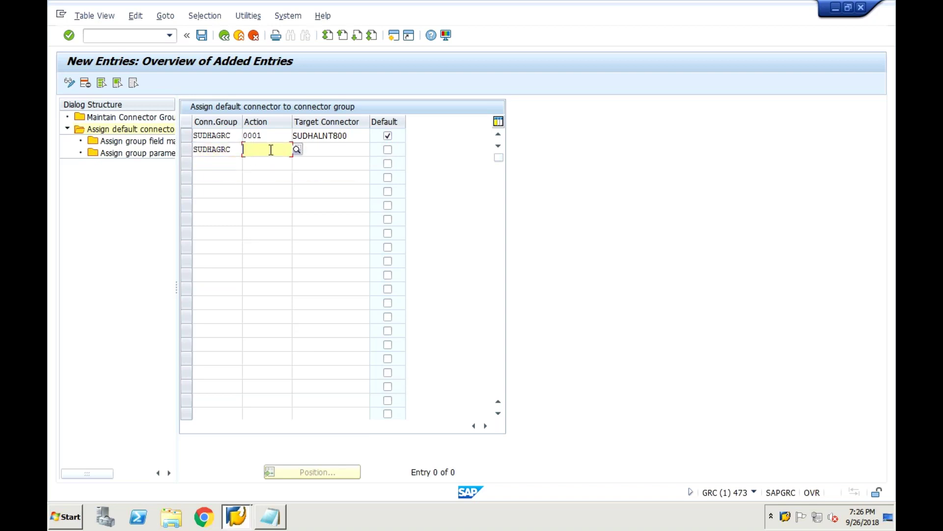
{"action": "type", "text": "002"}
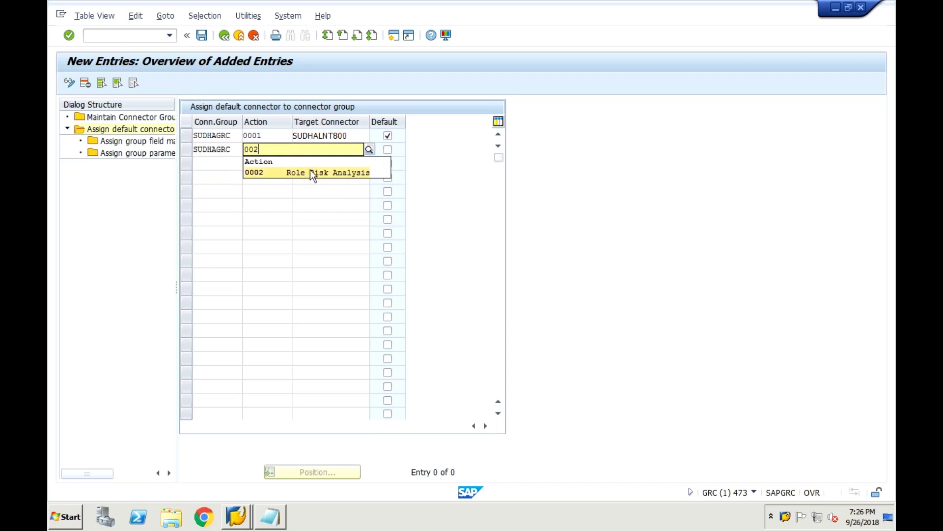
{"action": "left_click", "coordinate": [310, 170]}
{"action": "left_click", "coordinate": [316, 153]}
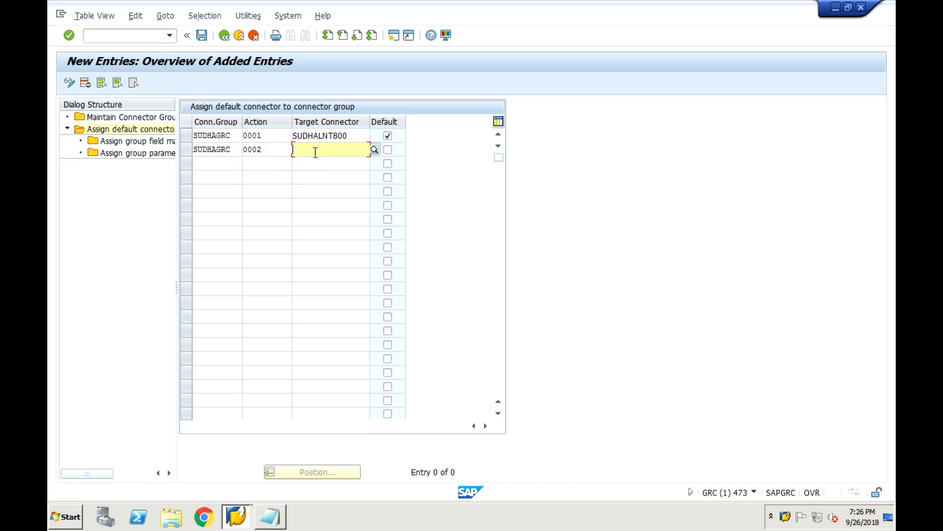
{"action": "type", "text": "SUD"}
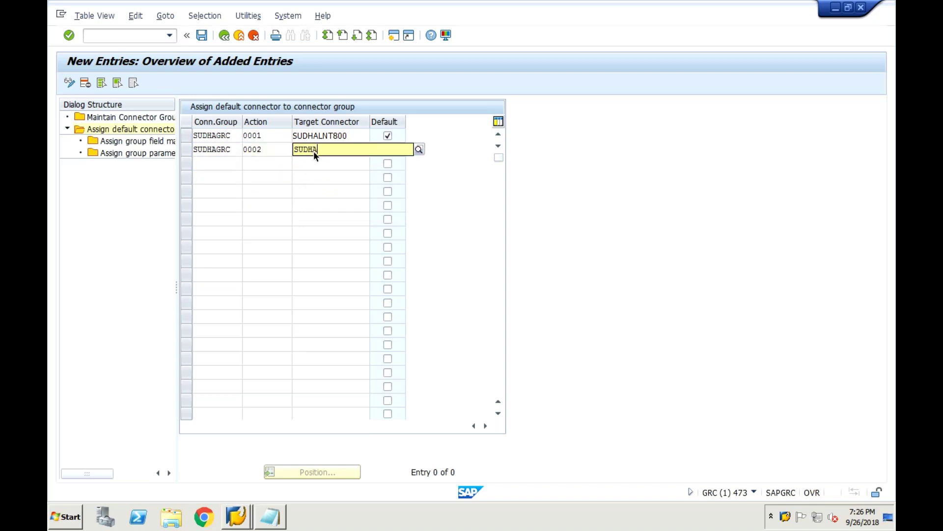
{"action": "type", "text": "HA"}
{"action": "left_click", "coordinate": [325, 172]}
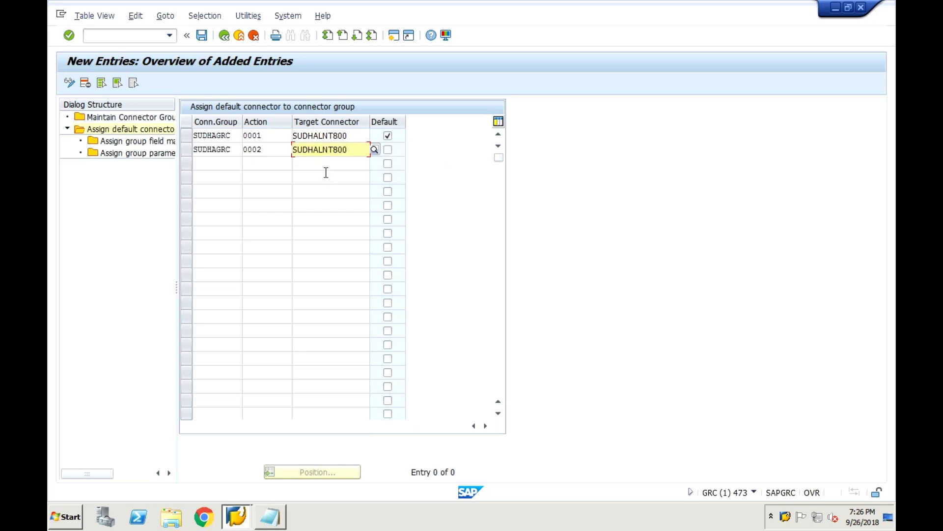
{"action": "left_click", "coordinate": [388, 150]}
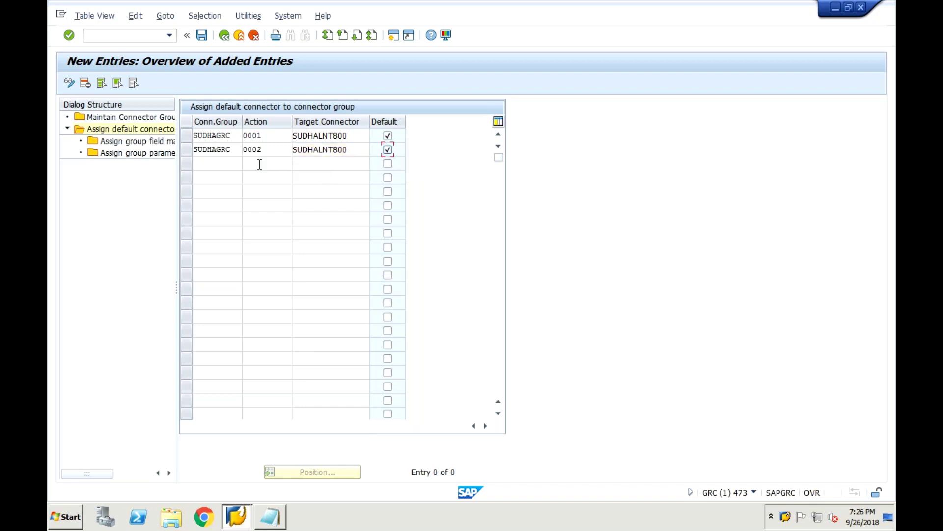
Add a SUDHAGRC entry for action 0003, Authorization Maintenance, with target connector SUDHALNT800, and mark it as default.
{"action": "left_click", "coordinate": [226, 164]}
{"action": "type", "text": "SUDHAGRC"}
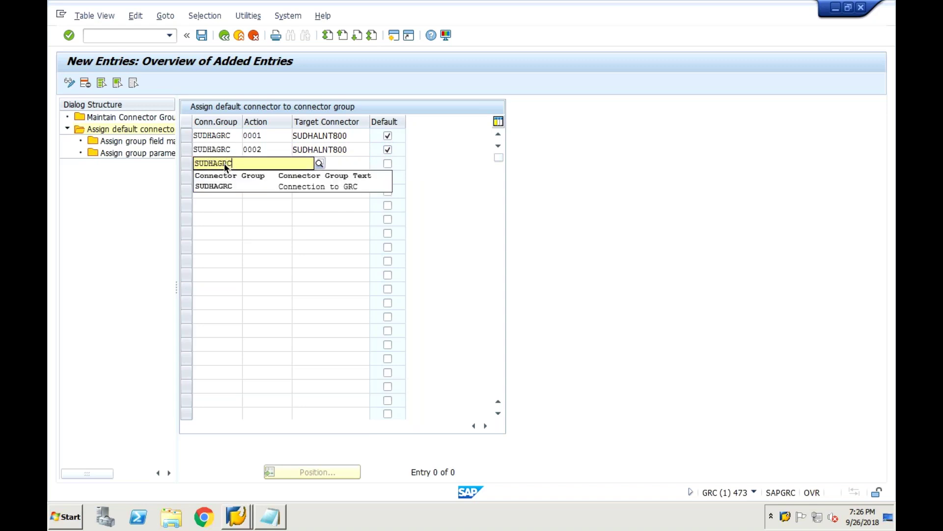
{"action": "left_click", "coordinate": [221, 184]}
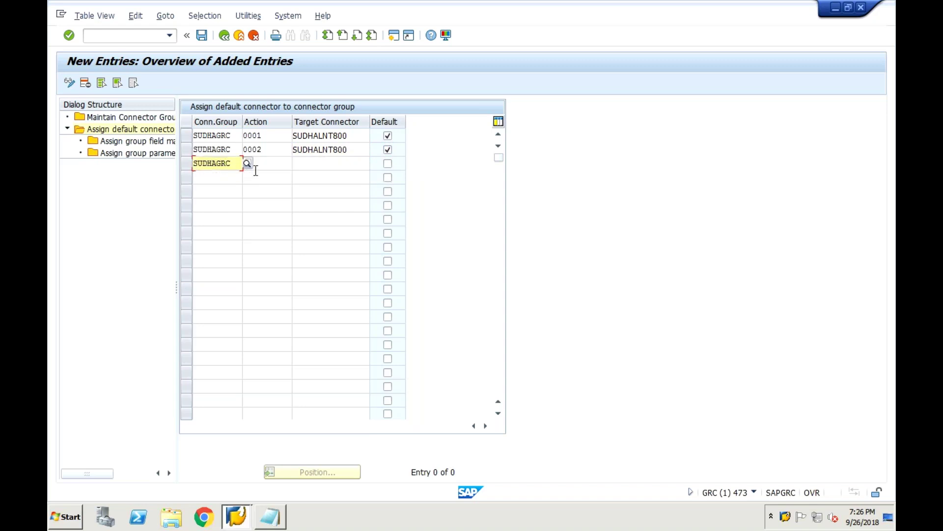
{"action": "left_click", "coordinate": [263, 165]}
{"action": "type", "text": "000"}
{"action": "type", "text": "3"}
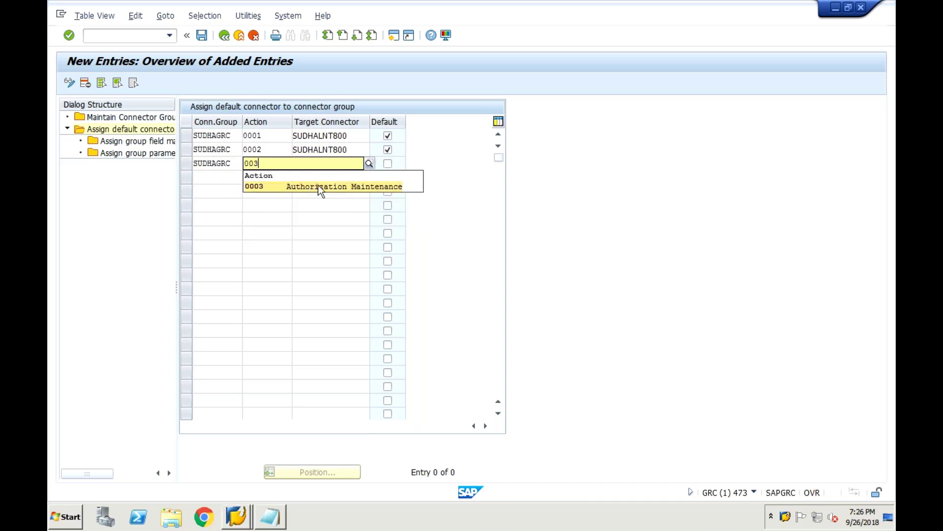
{"action": "left_click", "coordinate": [320, 164]}
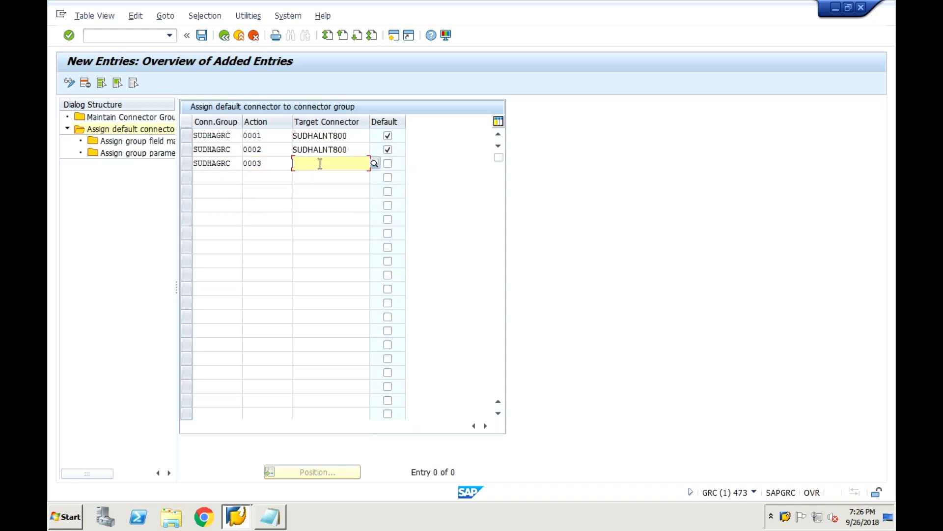
{"action": "type", "text": "SUDHALN"}
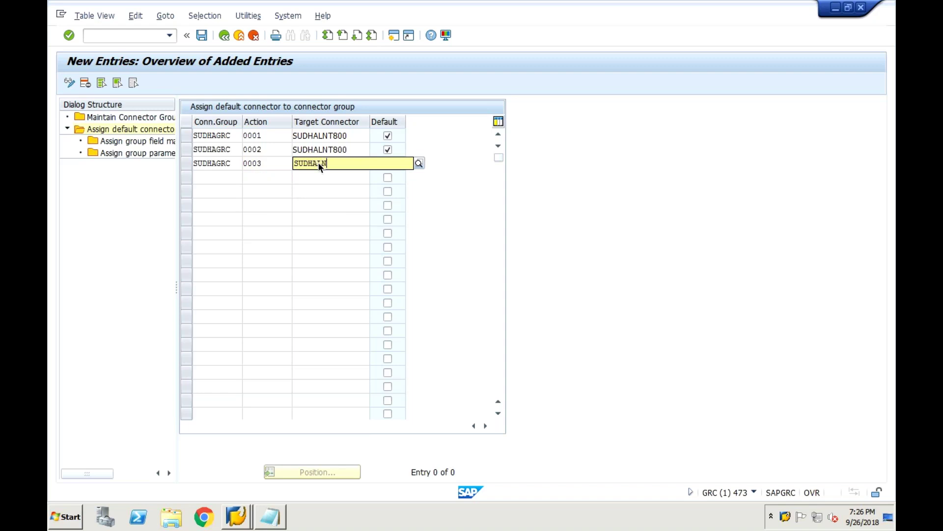
{"action": "type", "text": "T800"}
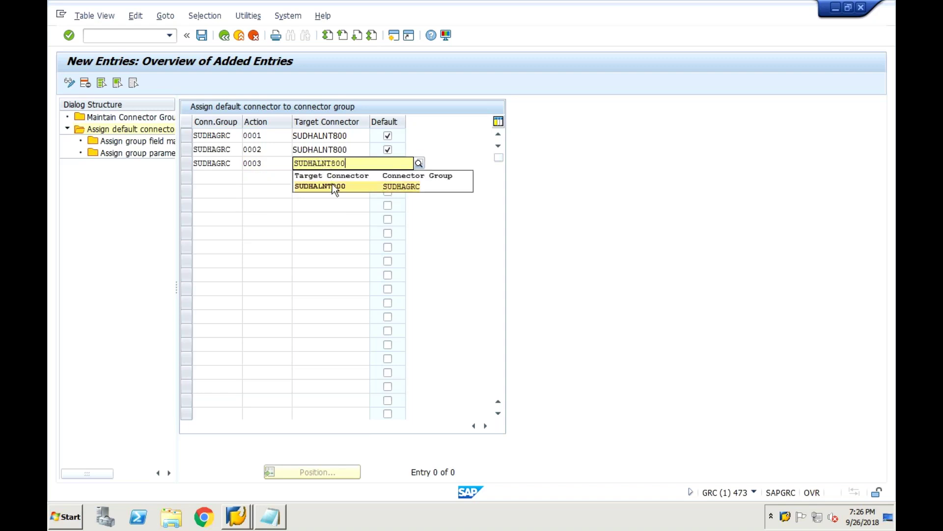
{"action": "left_click", "coordinate": [332, 186]}
{"action": "left_click", "coordinate": [388, 163]}
Add a SUDHAGRC entry for action 0004 with target connector SUDHALNT800, and mark it as default.
{"action": "left_click", "coordinate": [227, 181]}
{"action": "type", "text": "SUDHAGRC"}
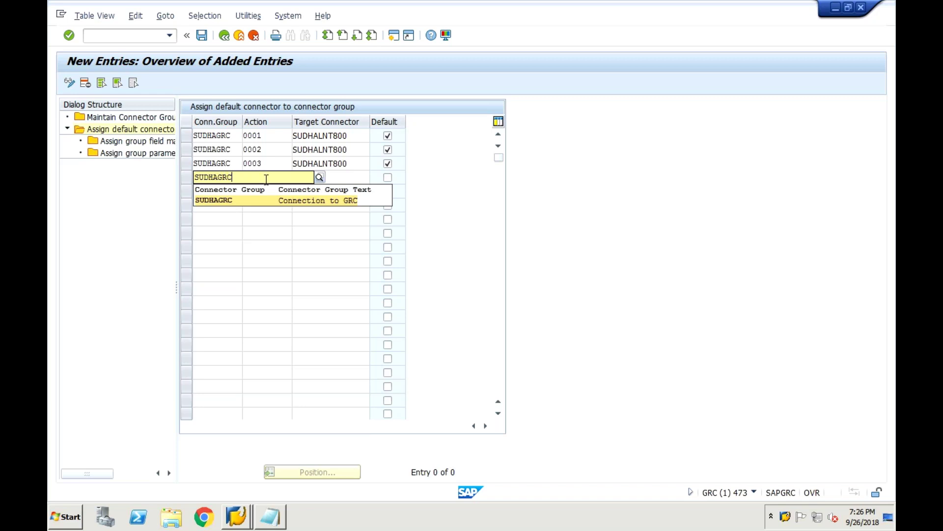
{"action": "left_click", "coordinate": [256, 201]}
{"action": "left_click", "coordinate": [264, 180]}
{"action": "type", "text": "004"}
{"action": "left_click", "coordinate": [299, 202]}
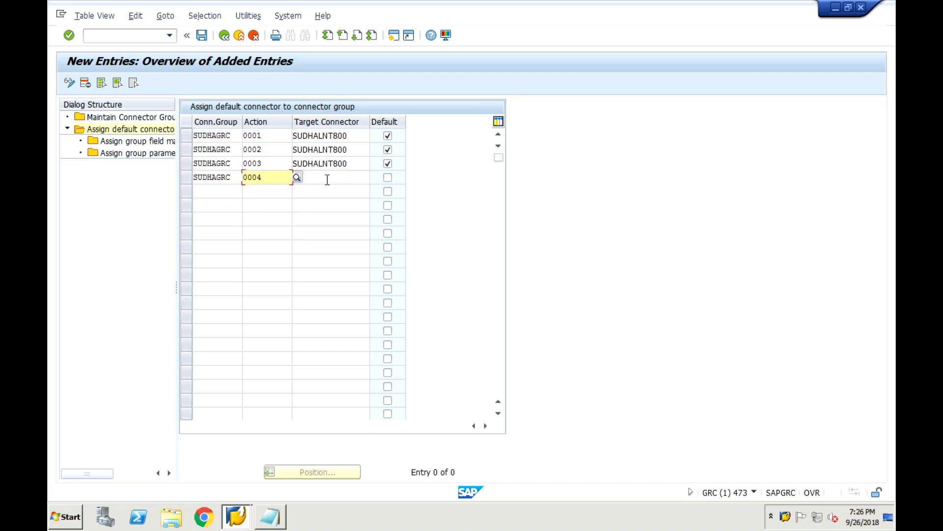
{"action": "left_click", "coordinate": [327, 178]}
{"action": "type", "text": "SUDHA"}
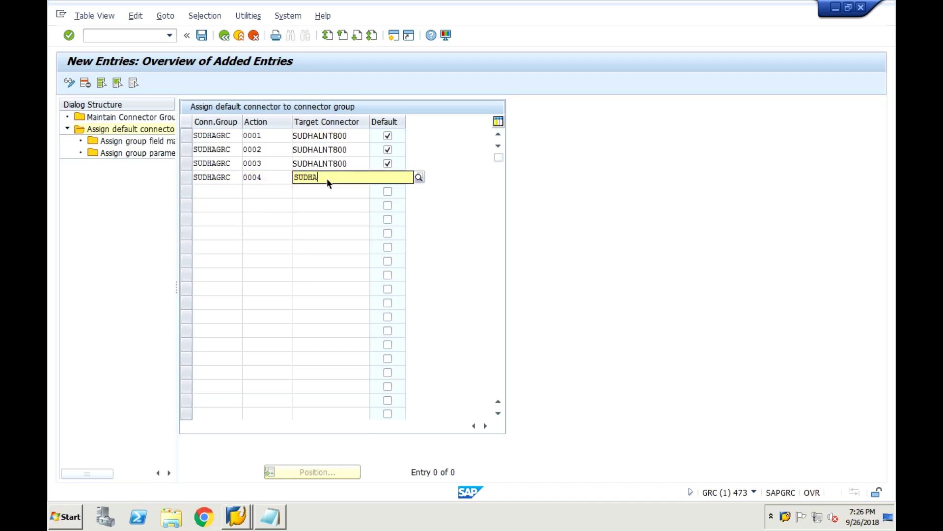
{"action": "type", "text": "LNT800"}
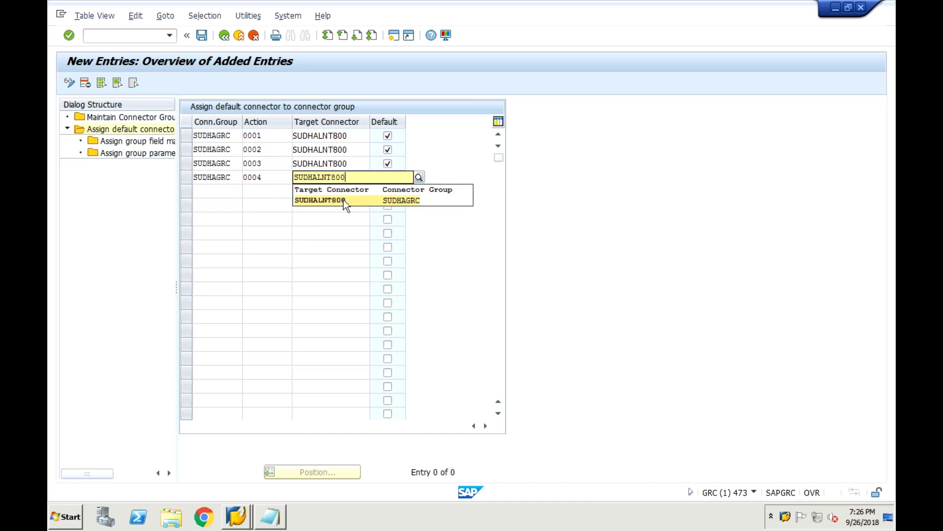
{"action": "left_click", "coordinate": [343, 199]}
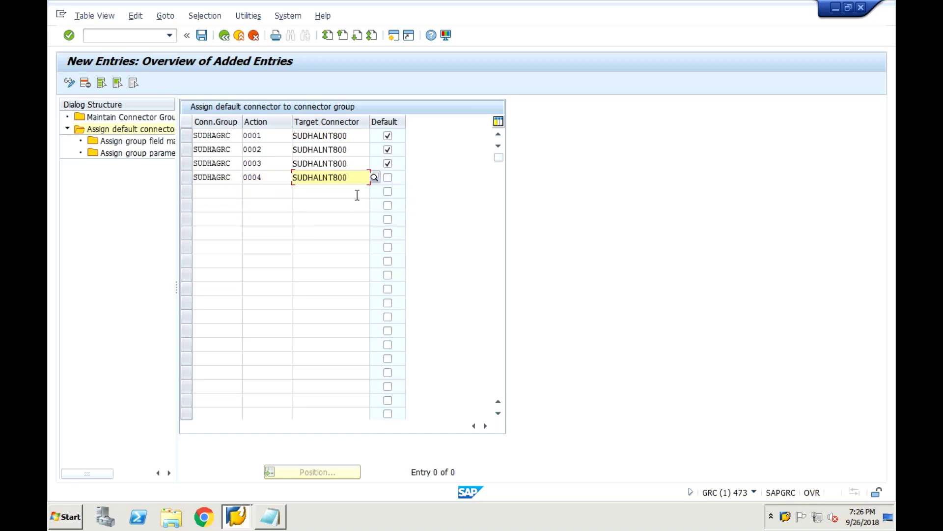
{"action": "left_click", "coordinate": [388, 178]}
Add a SUDHAGRC entry for action 0005, HR Trigger, with target connector SUDHALNT800, and mark it as default.
{"action": "left_click", "coordinate": [218, 191]}
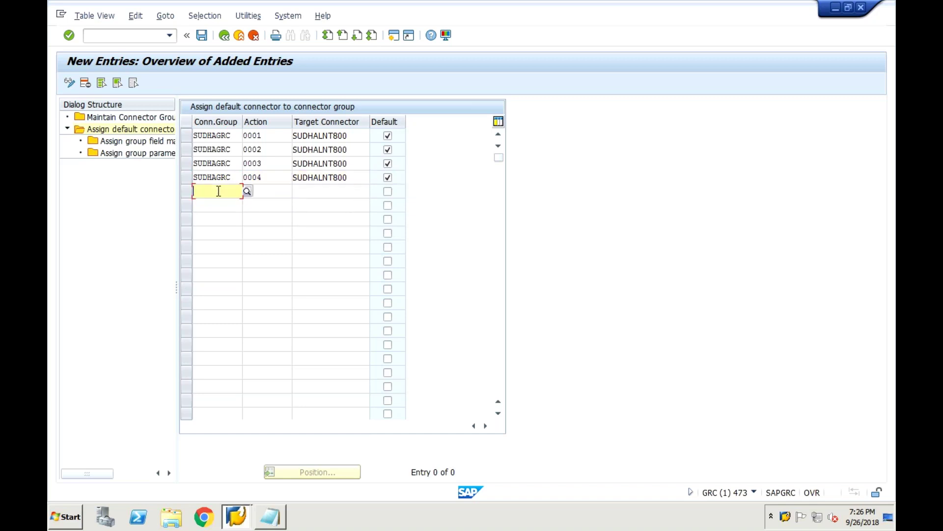
{"action": "type", "text": "S"}
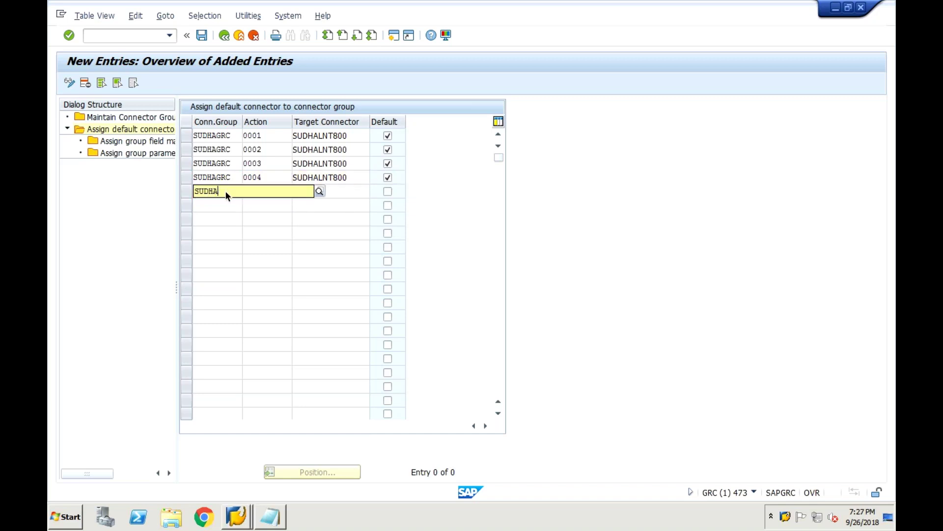
{"action": "type", "text": "UDHA"}
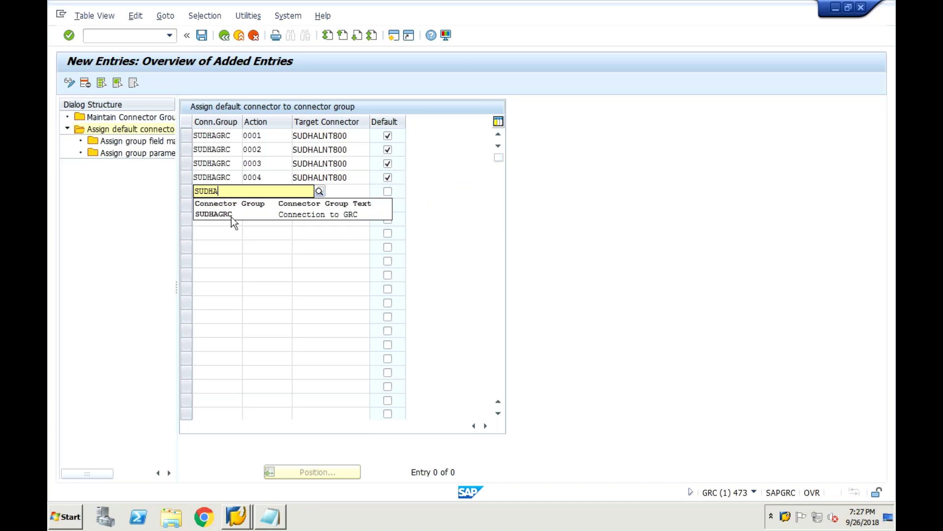
{"action": "left_click", "coordinate": [231, 215]}
{"action": "left_click", "coordinate": [258, 193]}
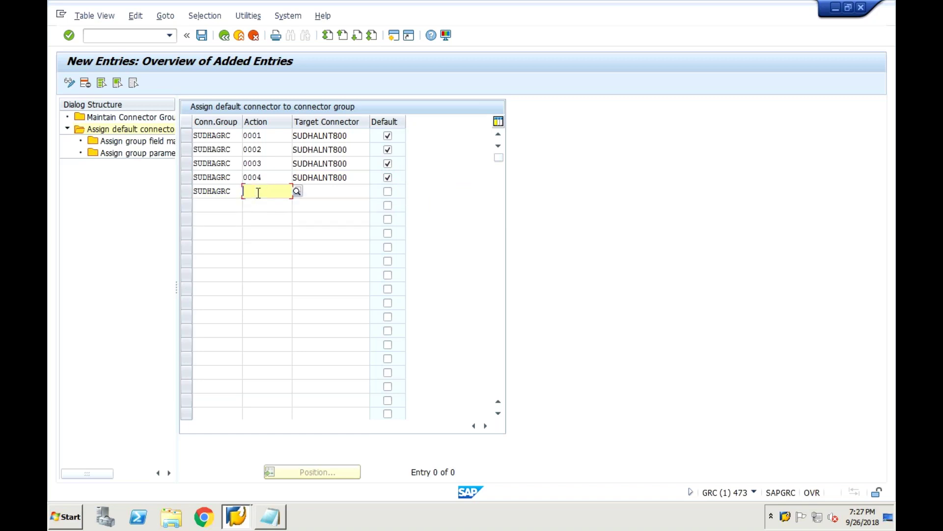
{"action": "type", "text": "005"}
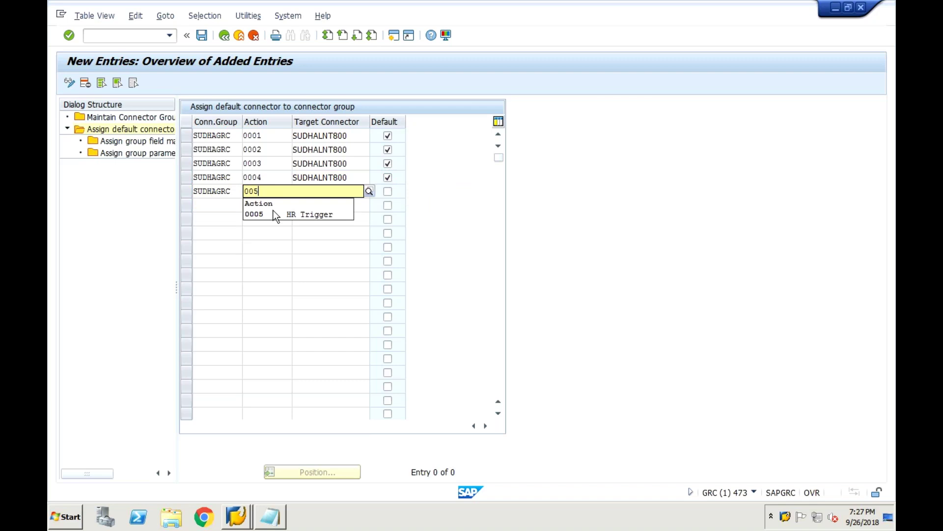
{"action": "left_click", "coordinate": [274, 216]}
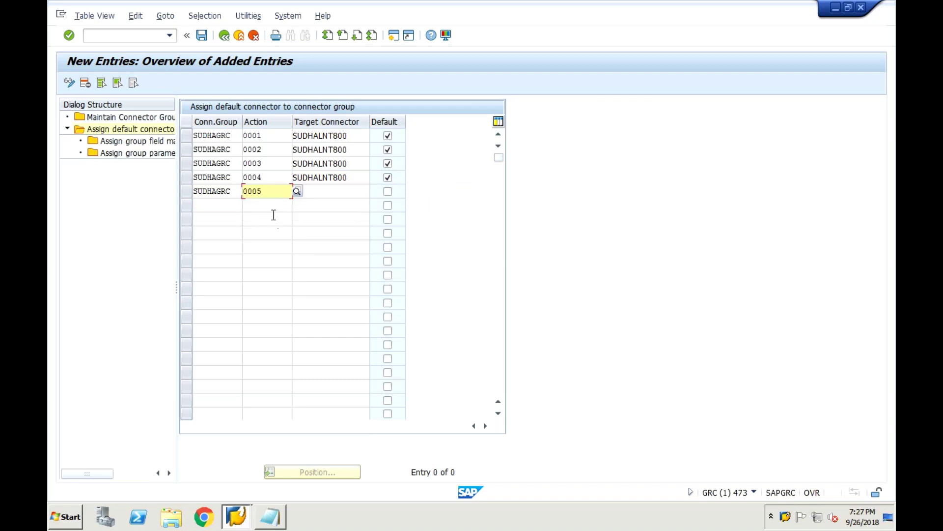
{"action": "left_click", "coordinate": [316, 190]}
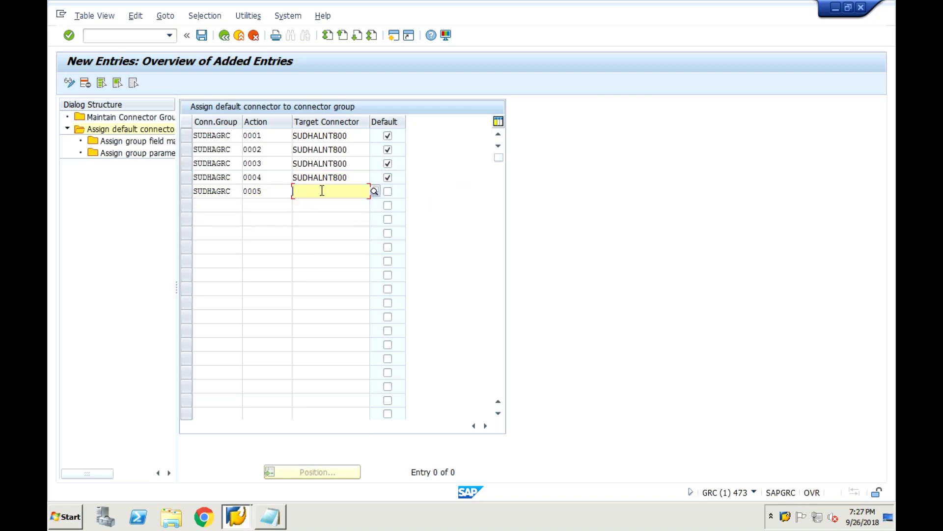
{"action": "type", "text": "SUDHA"}
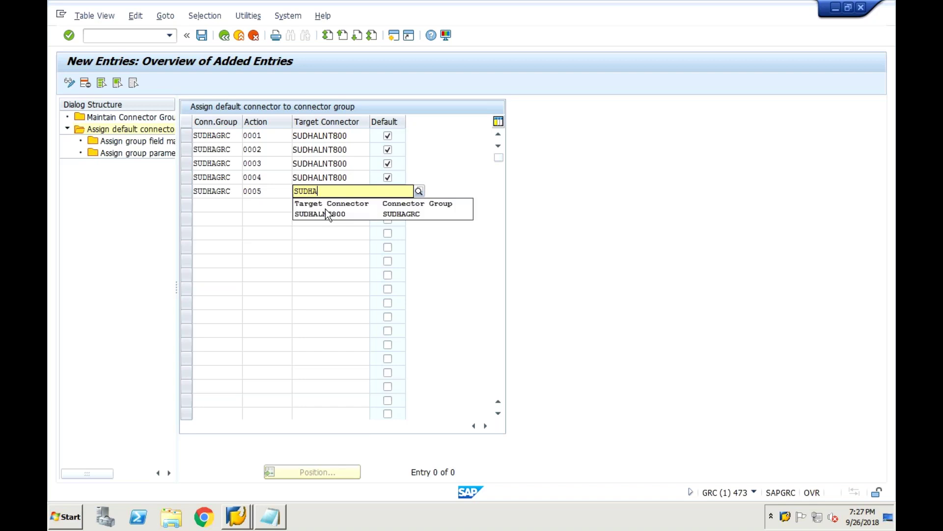
{"action": "left_click", "coordinate": [328, 213]}
{"action": "left_click", "coordinate": [388, 192]}
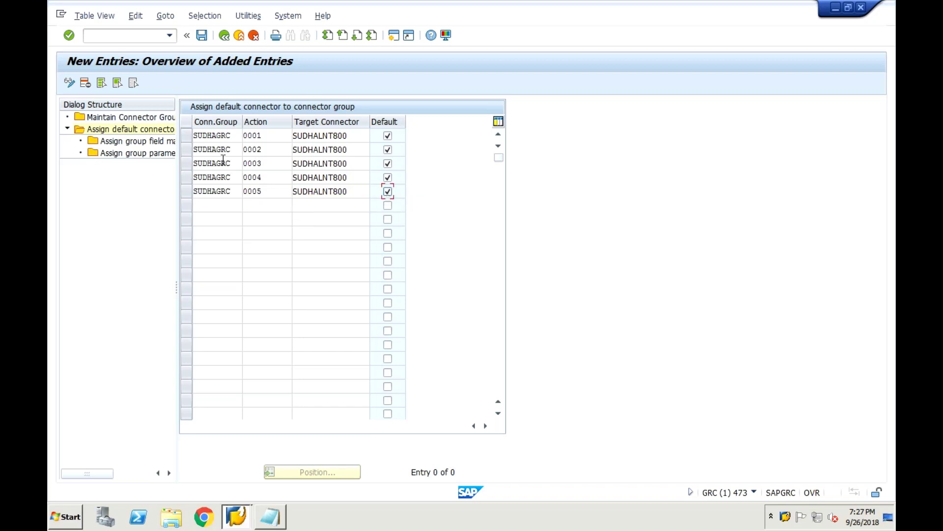
Save the new SUDHAGRC default connector entries for actions 0001 to 0005 and dismiss the information dialogs.
{"action": "left_click", "coordinate": [206, 41]}
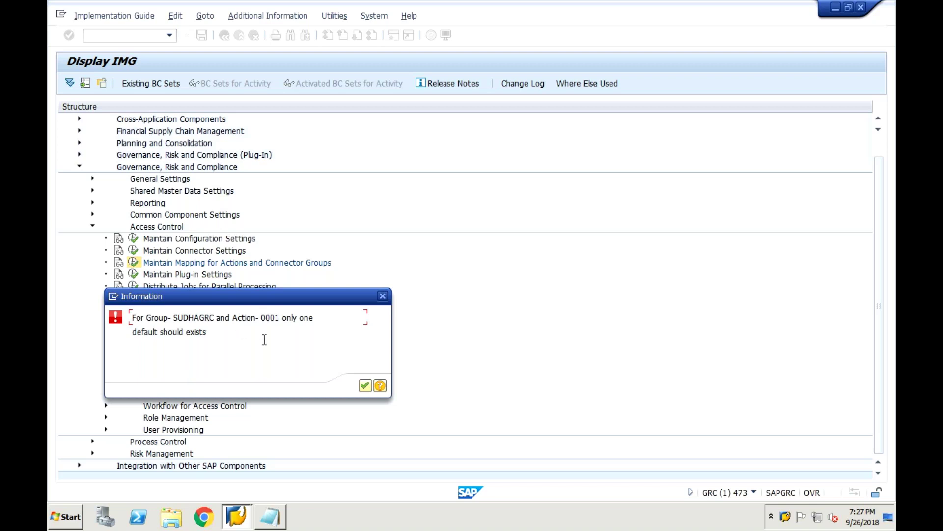
{"action": "left_click", "coordinate": [365, 386]}
{"action": "left_click", "coordinate": [364, 387]}
{"action": "left_click", "coordinate": [364, 386]}
{"action": "left_click", "coordinate": [364, 386]}
{"action": "left_click", "coordinate": [363, 387]}
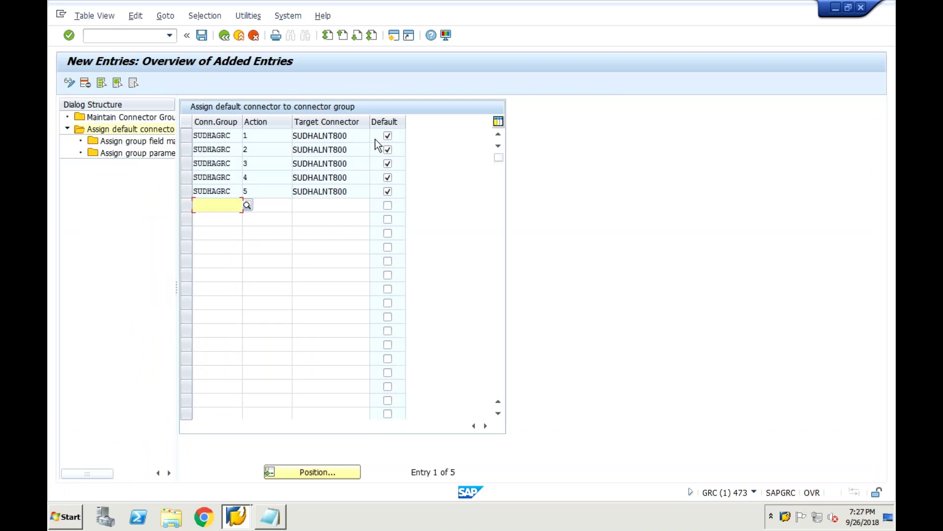
Clear the default flag on the SUDHAGRC entries with target connector EH7CLNT800 for actions 1 to 5 and save.
{"action": "left_click", "coordinate": [225, 36]}
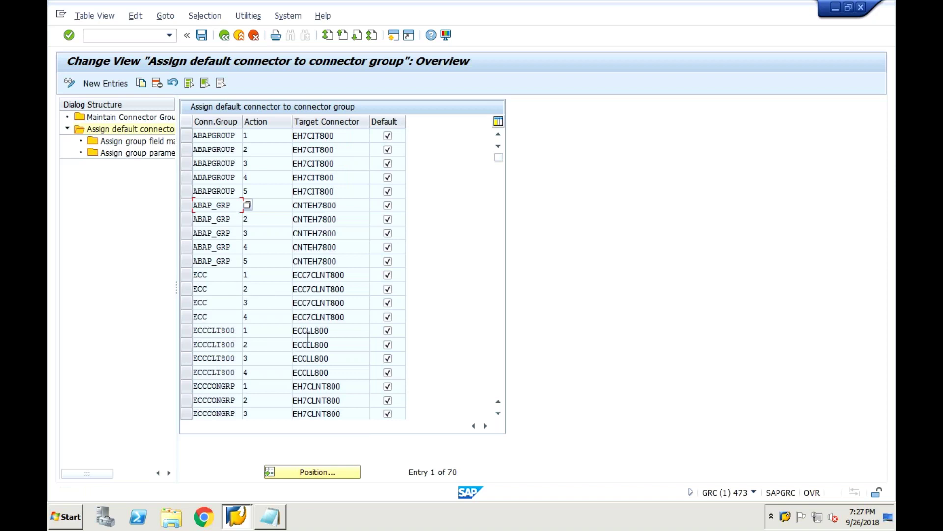
{"action": "left_click", "coordinate": [498, 376]}
{"action": "left_click", "coordinate": [498, 376]}
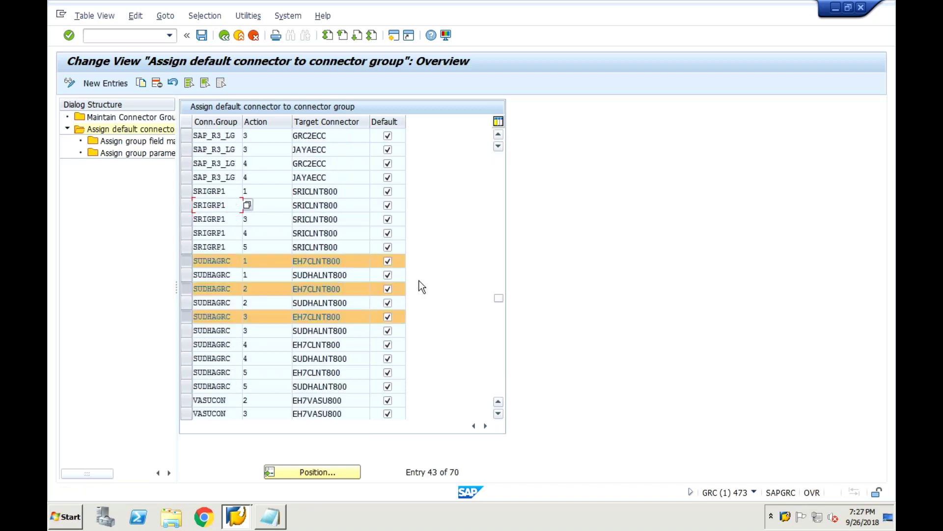
{"action": "left_click", "coordinate": [386, 260]}
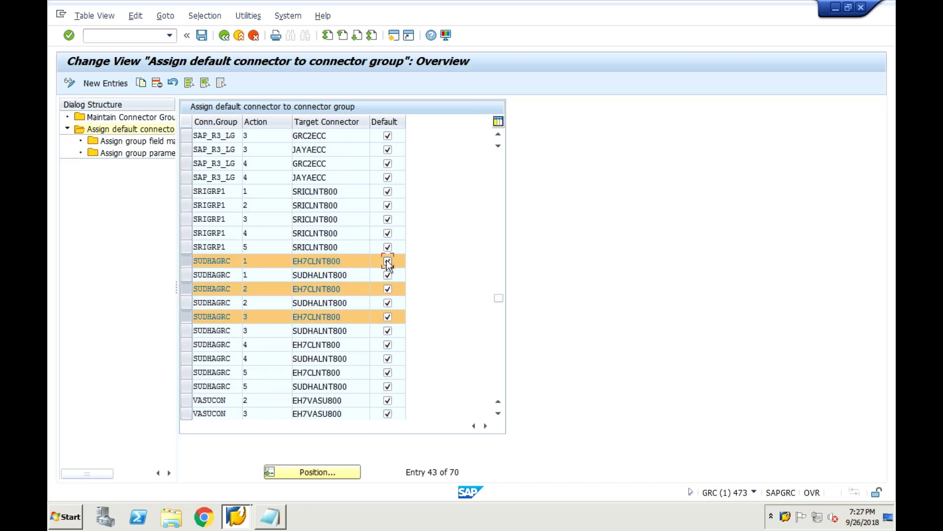
{"action": "left_click", "coordinate": [388, 289]}
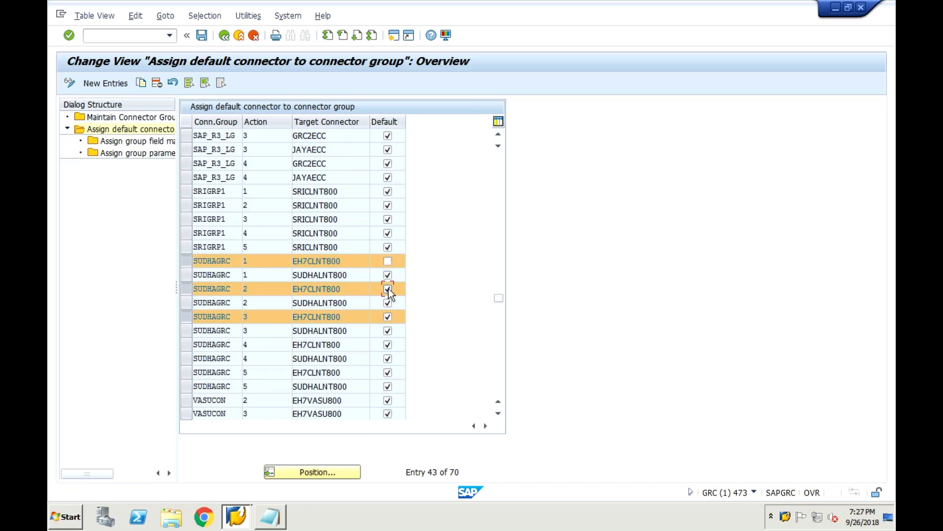
{"action": "left_click", "coordinate": [388, 317]}
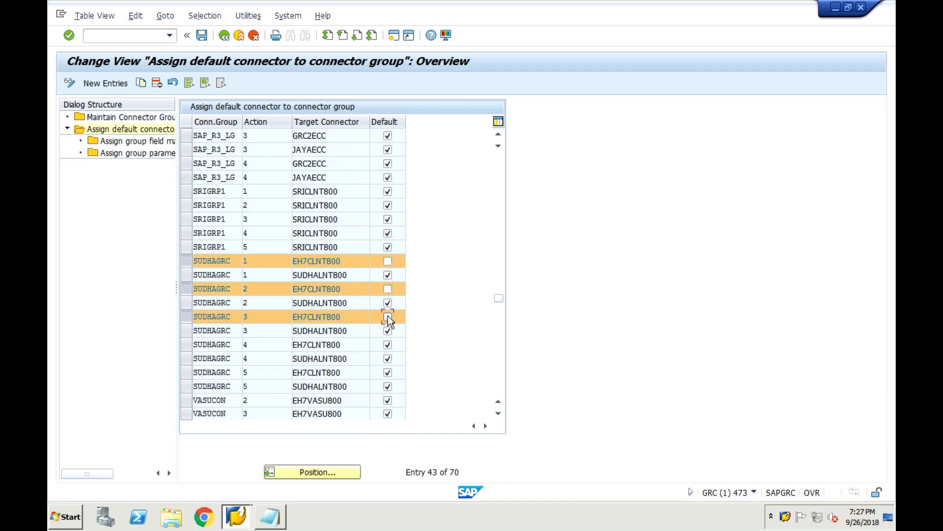
{"action": "left_click", "coordinate": [388, 345]}
{"action": "left_click", "coordinate": [388, 373]}
{"action": "left_click", "coordinate": [202, 35]}
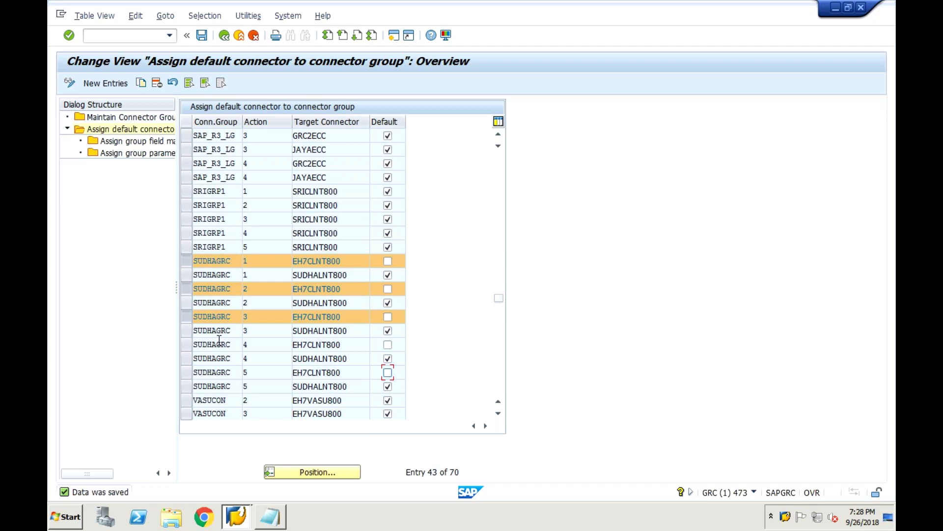
Delete the five SUDHAGRC entries with target connector EH7CLNT800 for actions 1 to 5 and save.
{"action": "left_click", "coordinate": [187, 261]}
{"action": "left_click", "coordinate": [187, 262]}
{"action": "left_click", "coordinate": [158, 84]}
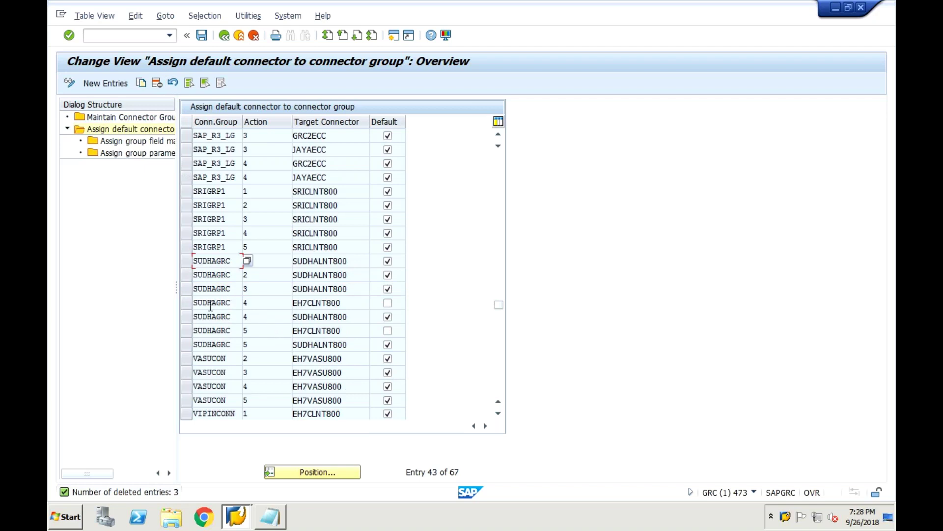
{"action": "left_click", "coordinate": [184, 305]}
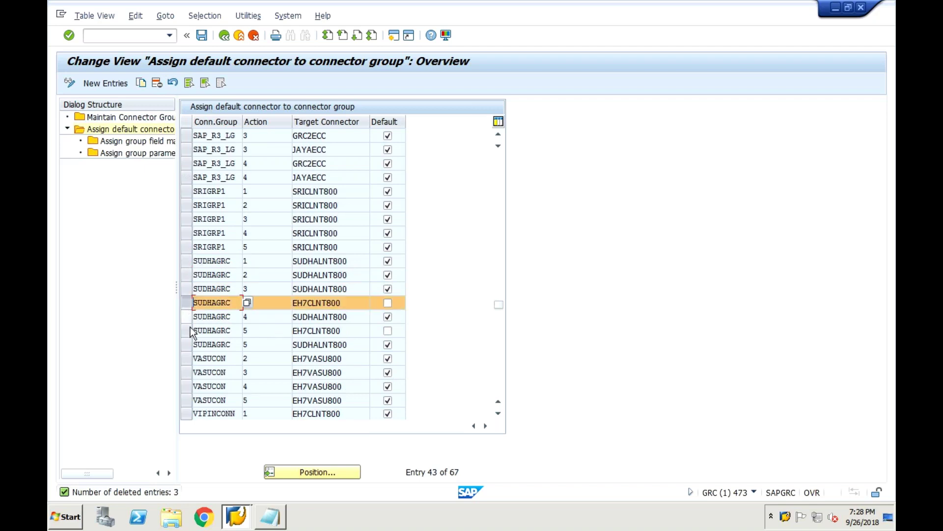
{"action": "left_click", "coordinate": [184, 330]}
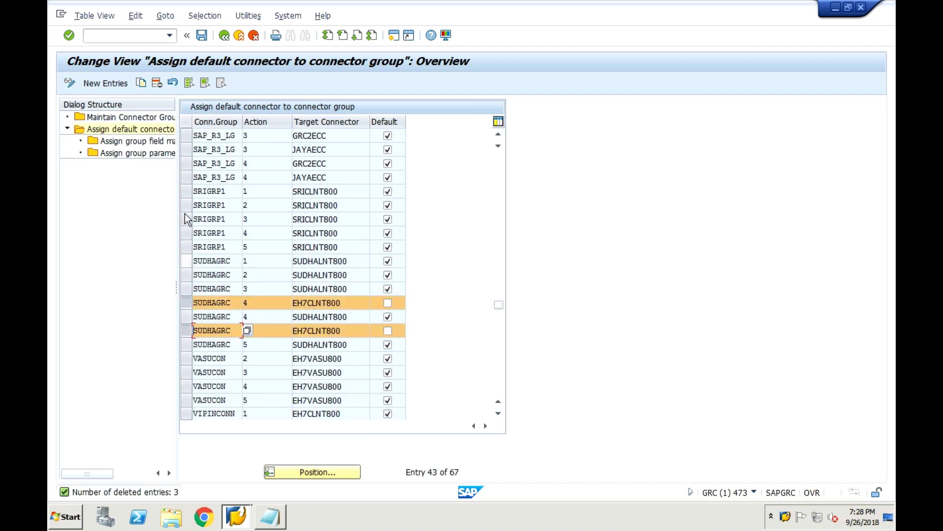
{"action": "left_click", "coordinate": [157, 84]}
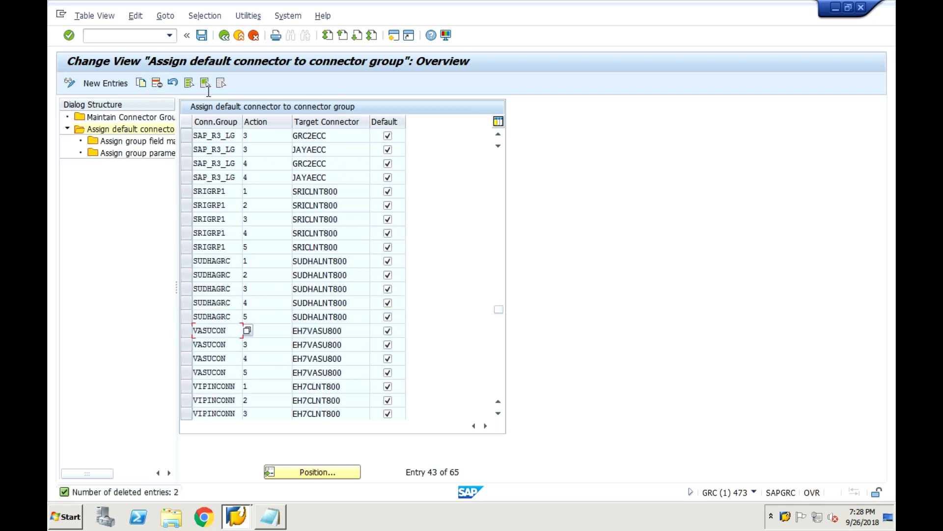
{"action": "left_click", "coordinate": [202, 36]}
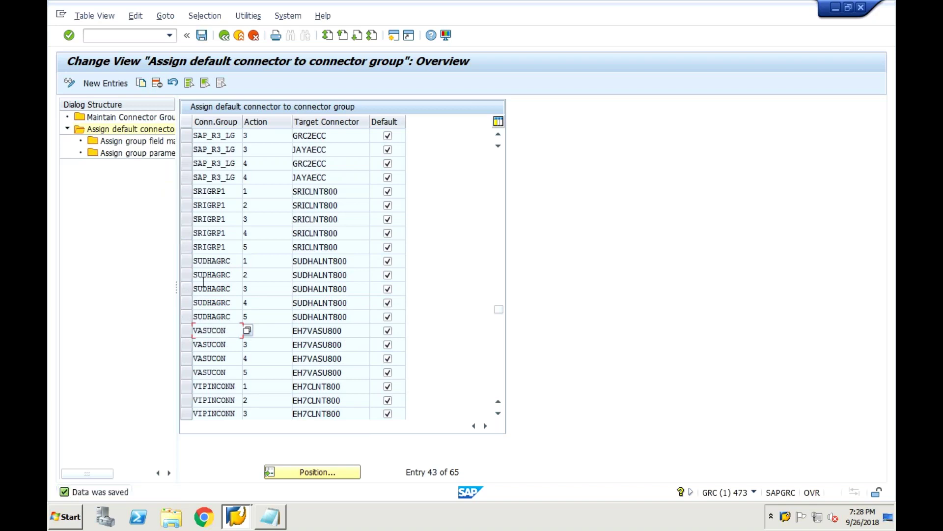
Check the group field mapping of the SUDHAGRC action 1 entry and return to the implementation guide.
{"action": "left_click", "coordinate": [187, 264]}
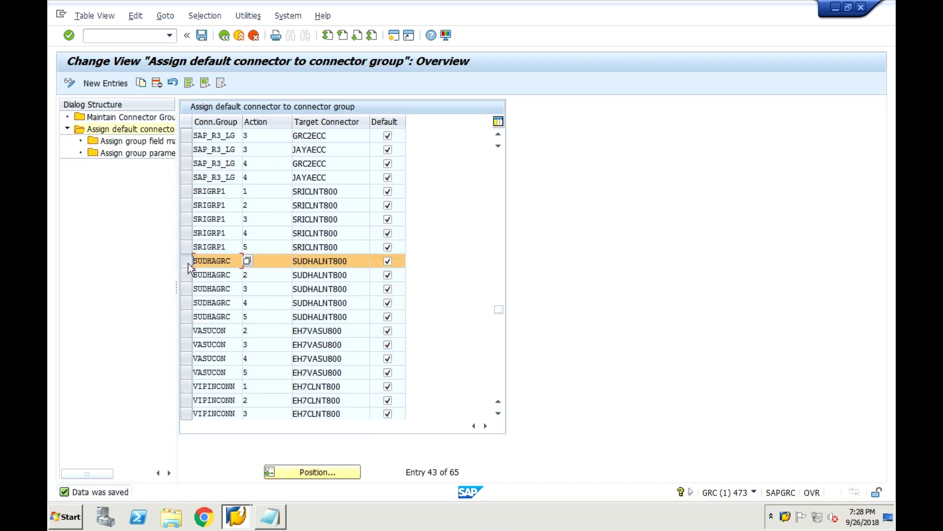
{"action": "left_click", "coordinate": [119, 143]}
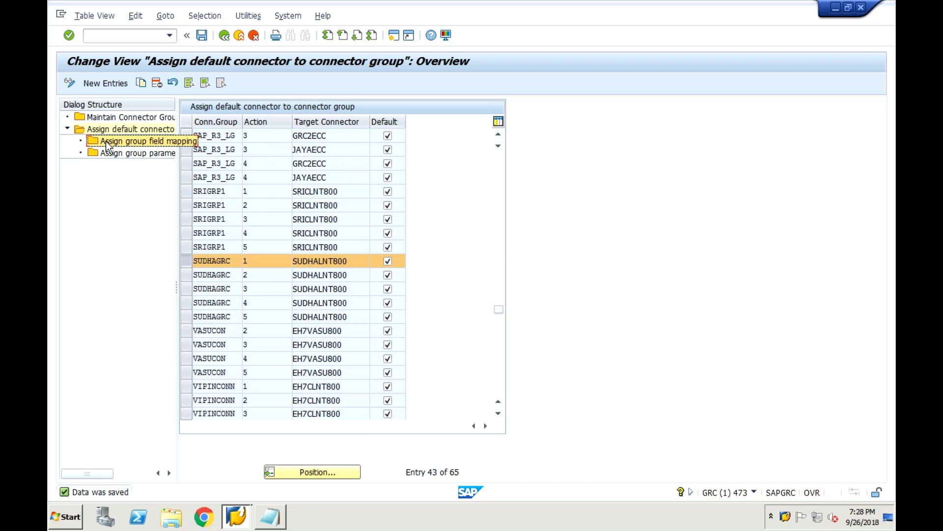
{"action": "double_click", "coordinate": [105, 141]}
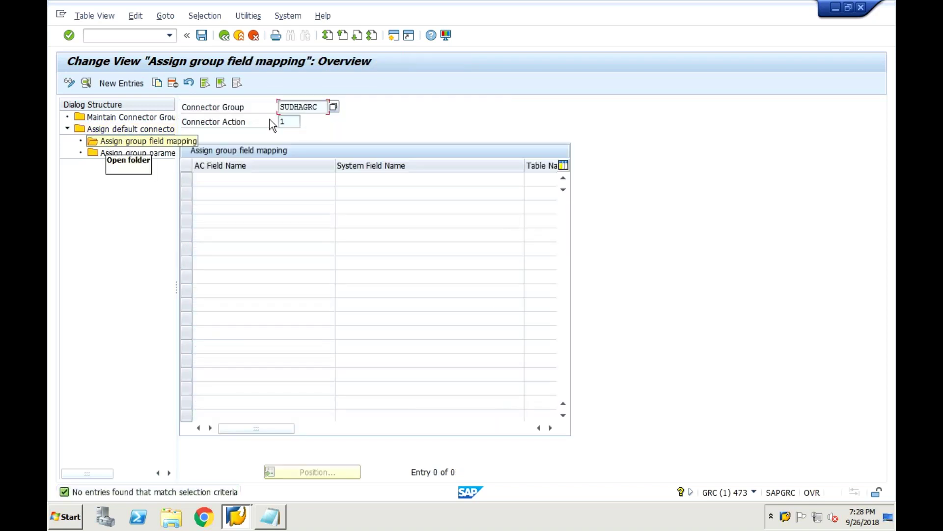
{"action": "left_click", "coordinate": [224, 38]}
{"action": "left_click", "coordinate": [228, 37]}
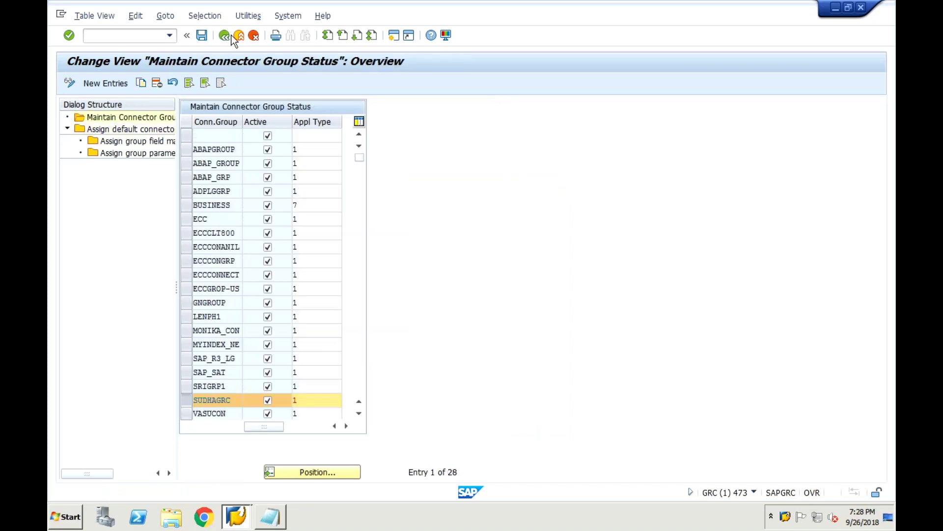
{"action": "left_click", "coordinate": [232, 37]}
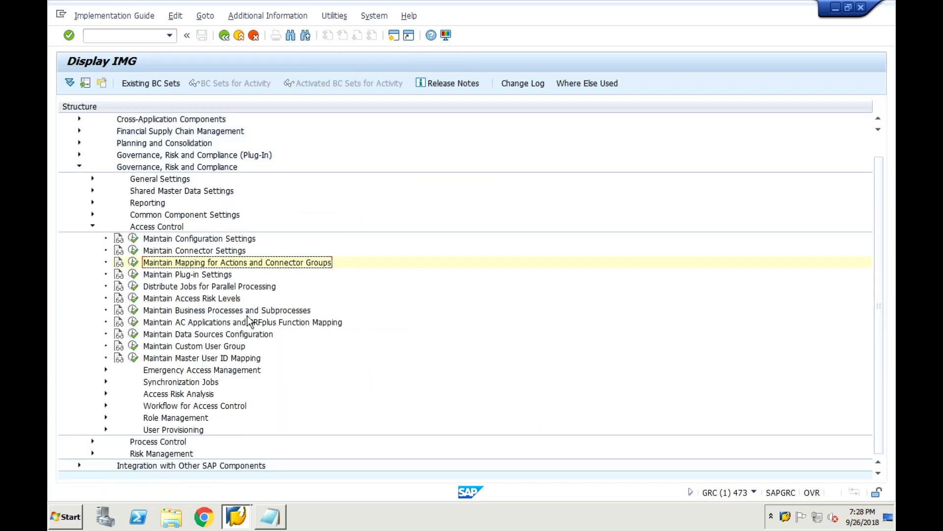
Open Maintain Business Processes and Subprocesses and copy the description of the existing SECURITY business process.
{"action": "left_click", "coordinate": [248, 314]}
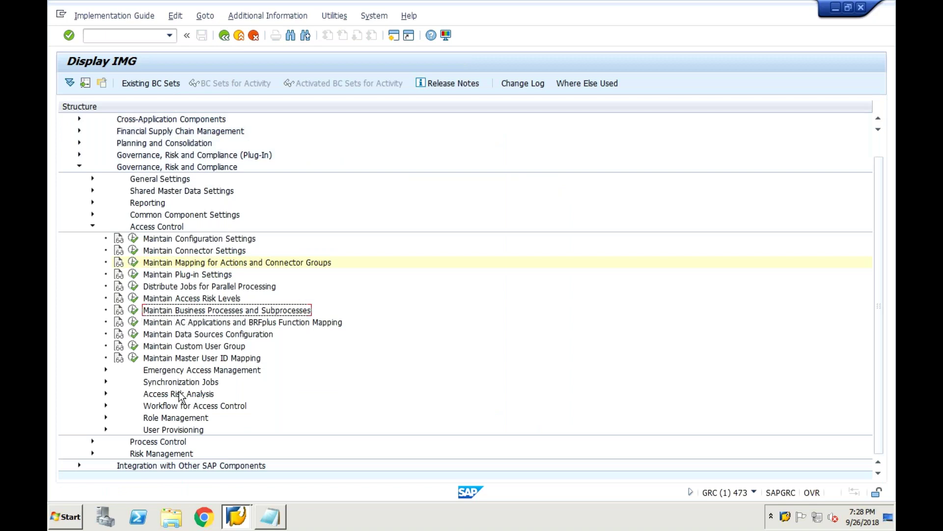
{"action": "left_click", "coordinate": [133, 311]}
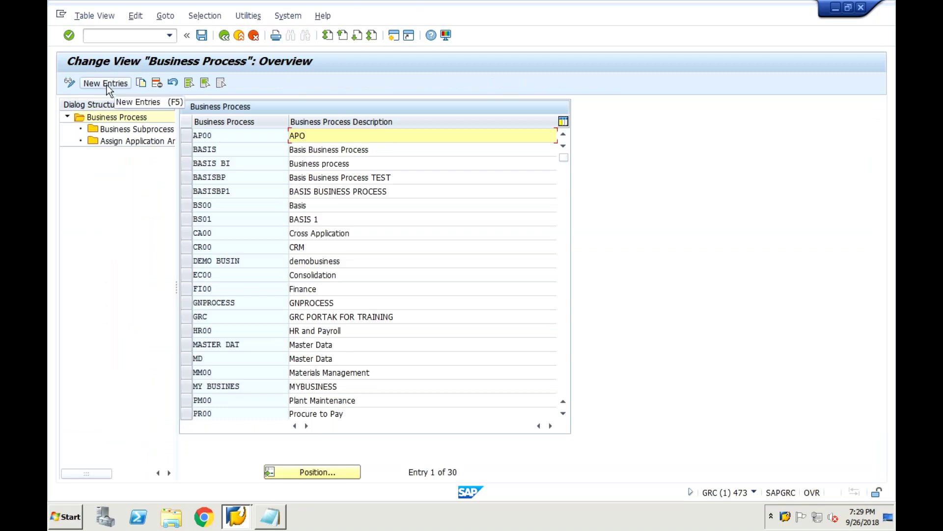
{"action": "left_click", "coordinate": [564, 384]}
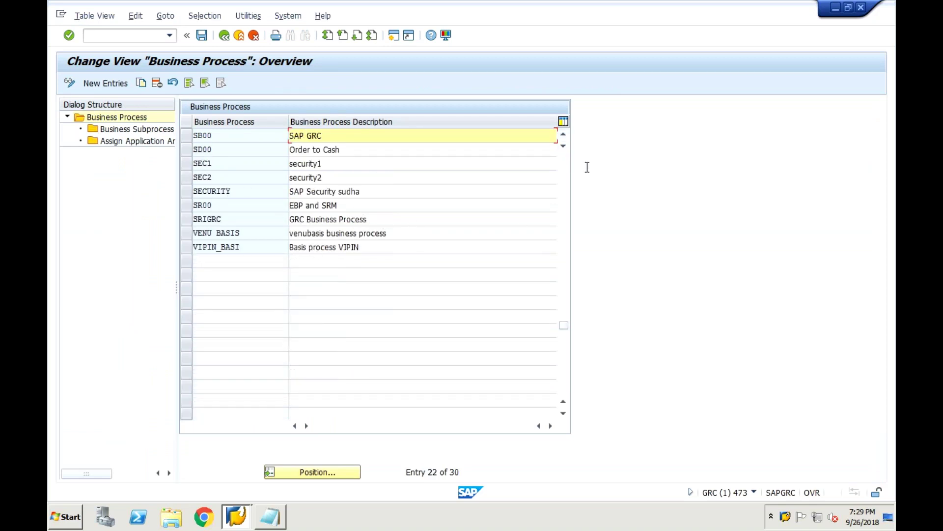
{"action": "left_click", "coordinate": [251, 192]}
{"action": "left_click", "coordinate": [325, 194]}
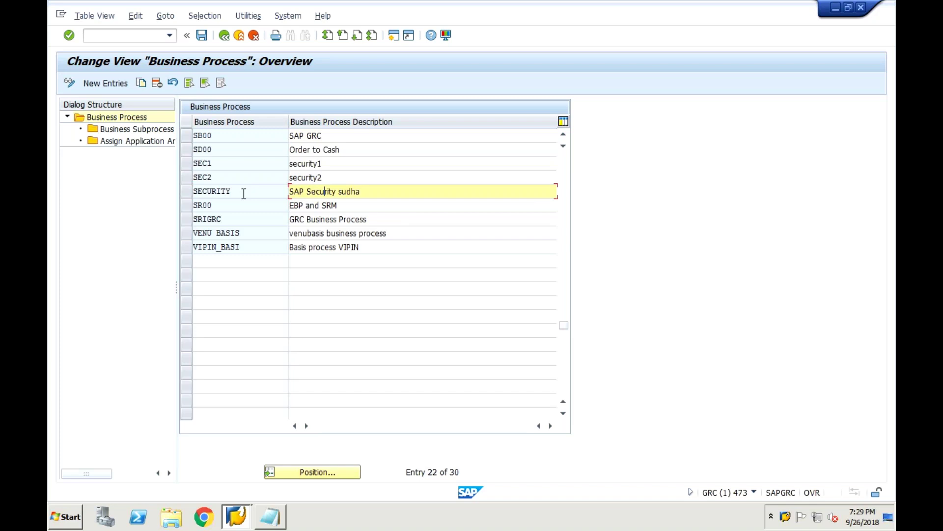
{"action": "left_click_drag", "start_coordinate": [362, 191], "coordinate": [277, 191]}
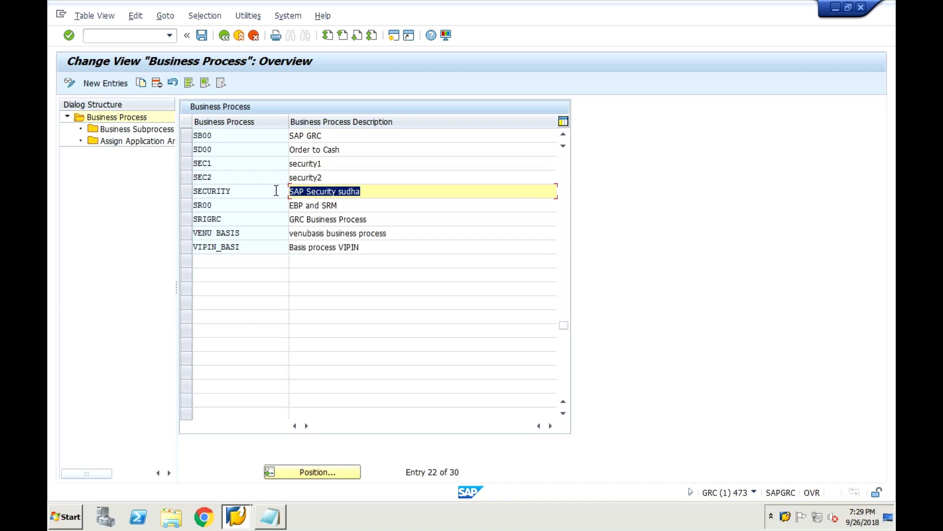
{"action": "key", "text": "ctrl+c"}
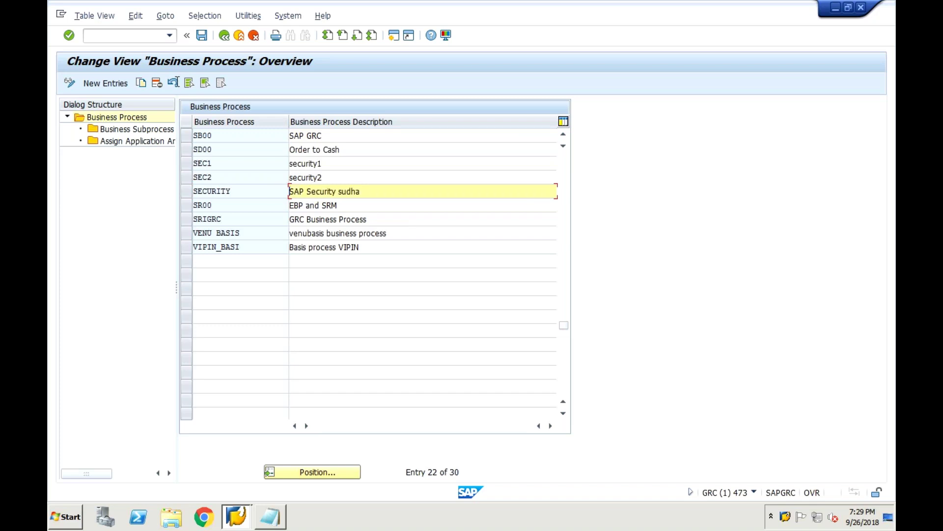
Create a new business process entry named GRCSUDHA.
{"action": "left_click", "coordinate": [115, 81]}
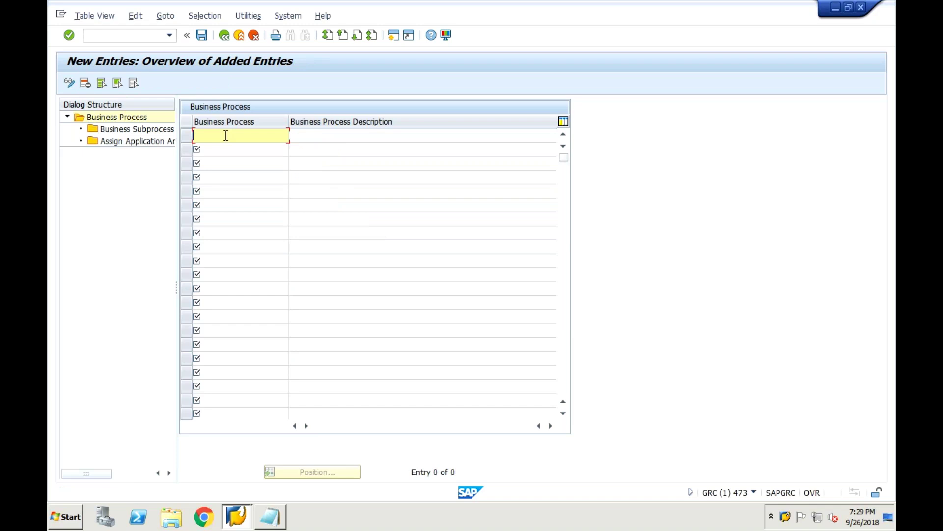
{"action": "type", "text": "GRCSUDHA"}
{"action": "left_click", "coordinate": [297, 137]}
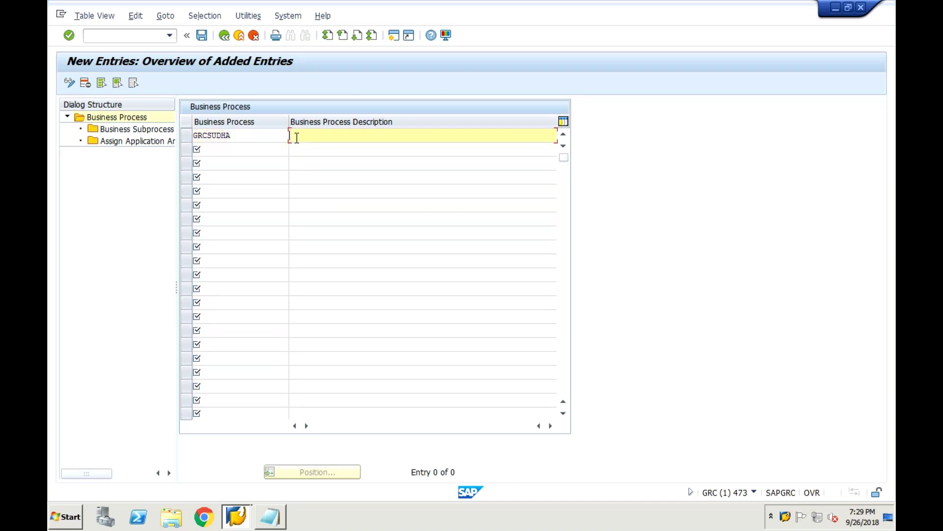
{"action": "type", "text": "CONNECT"}
{"action": "key", "text": "BackSpace"}
{"action": "key", "text": "BackSpace"}
{"action": "key", "text": "BackSpace"}
{"action": "key", "text": "BackSpace"}
{"action": "key", "text": "BackSpace"}
{"action": "left_click", "coordinate": [255, 136]}
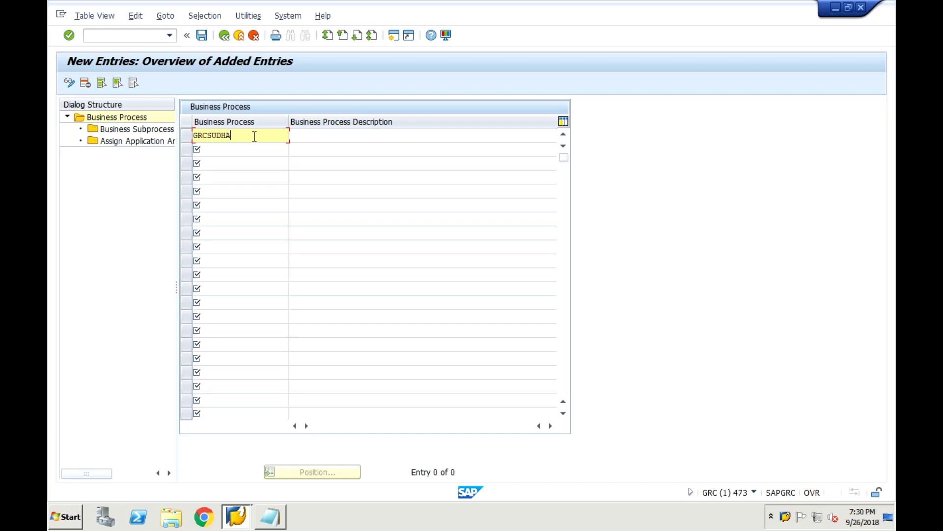
{"action": "type", "text": "M"}
{"action": "key", "text": "BackSpace"}
{"action": "double_click", "coordinate": [202, 135]}
{"action": "left_click", "coordinate": [191, 133]}
{"action": "left_click", "coordinate": [305, 140]}
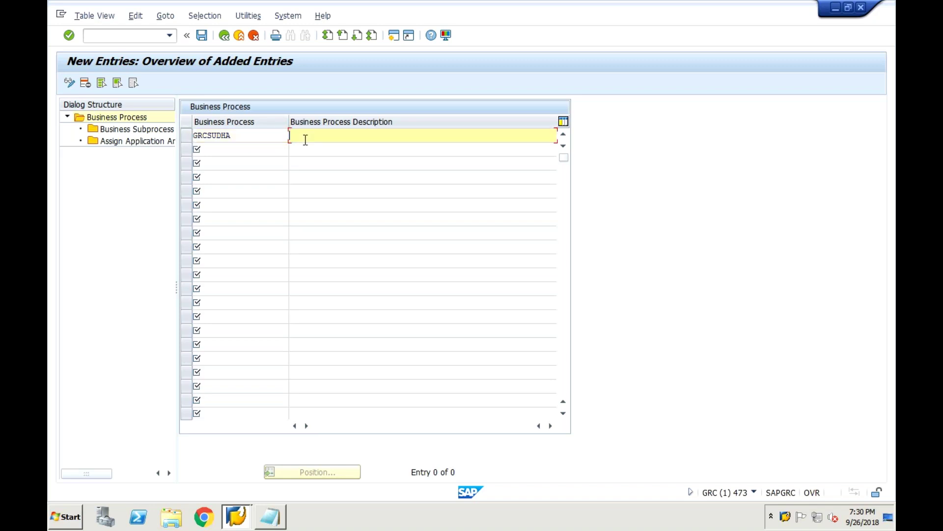
{"action": "key", "text": "ctrl+v"}
{"action": "key", "text": "BackSpace"}
{"action": "key", "text": "BackSpace"}
{"action": "key", "text": "BackSpace"}
{"action": "key", "text": "BackSpace"}
{"action": "key", "text": "BackSpace"}
{"action": "key", "text": "BackSpace"}
{"action": "key", "text": "BackSpace"}
{"action": "key", "text": "BackSpace"}
{"action": "key", "text": "BackSpace"}
Set the description of business process GRCSUDHA to GRCSUDHA MODULE and save the entry.
{"action": "type", "text": "GRCSUDHA MODUILE"}
{"action": "left_click", "coordinate": [400, 147]}
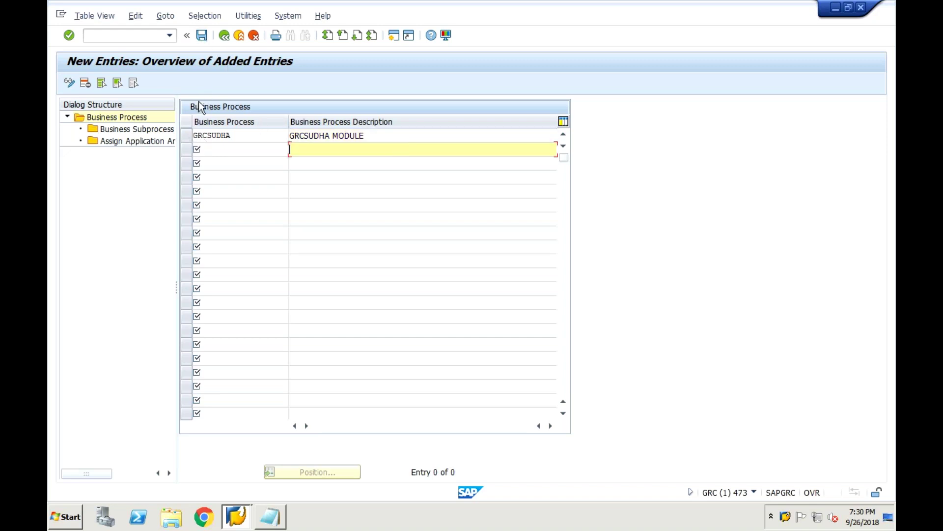
{"action": "left_click", "coordinate": [202, 36]}
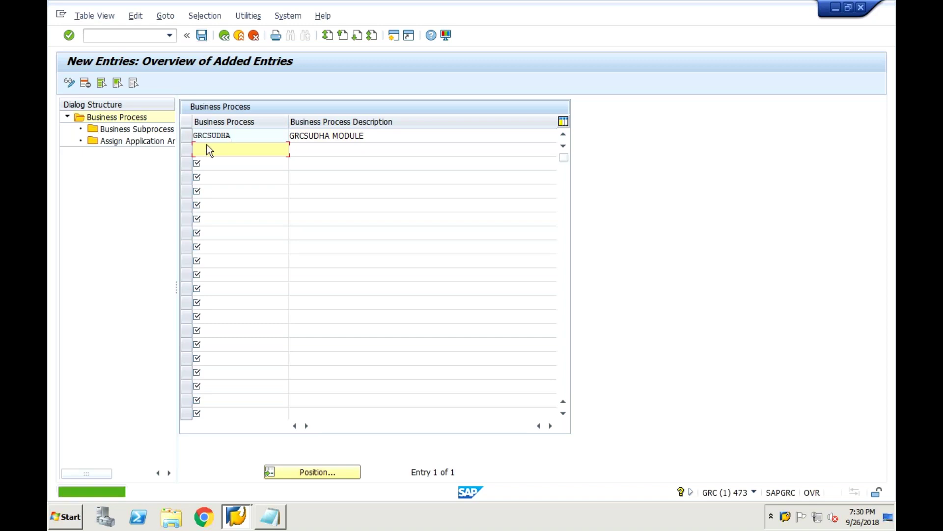
Add subprocess GRCAC with description GRCACSUDHA under business process GRCSUDHA and save it.
{"action": "left_click", "coordinate": [187, 137]}
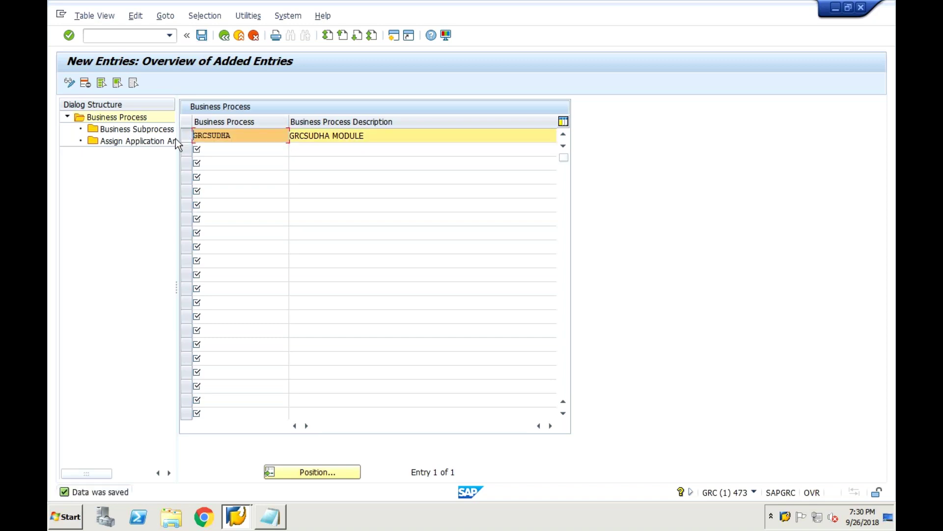
{"action": "left_click", "coordinate": [144, 130]}
{"action": "double_click", "coordinate": [143, 128]}
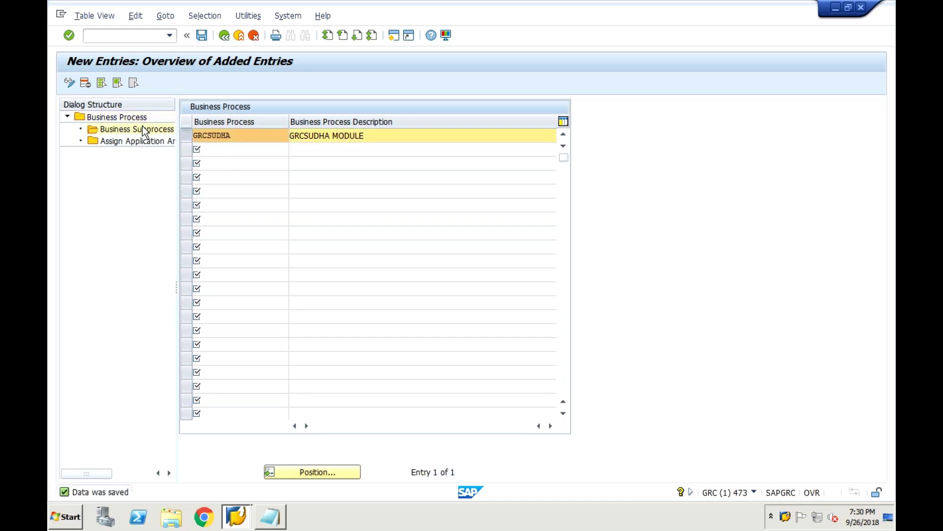
{"action": "left_click", "coordinate": [116, 84]}
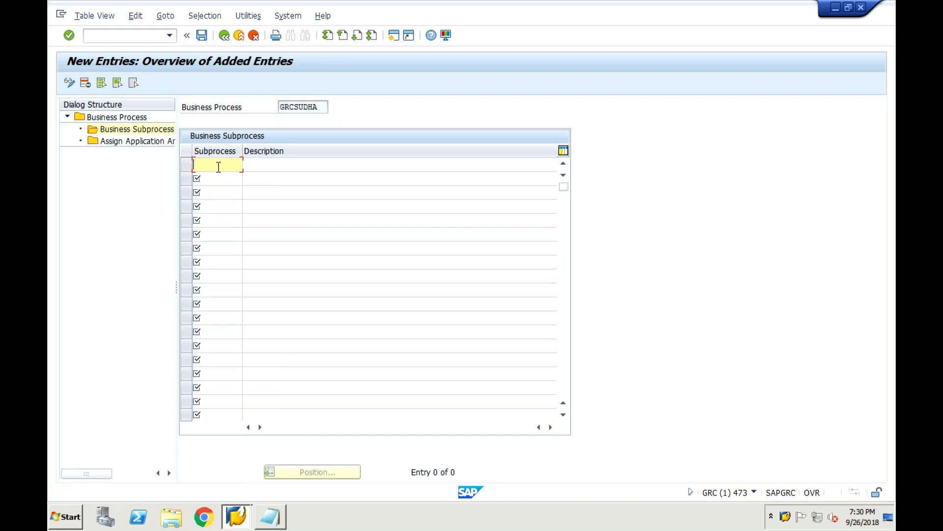
{"action": "type", "text": "GRC"}
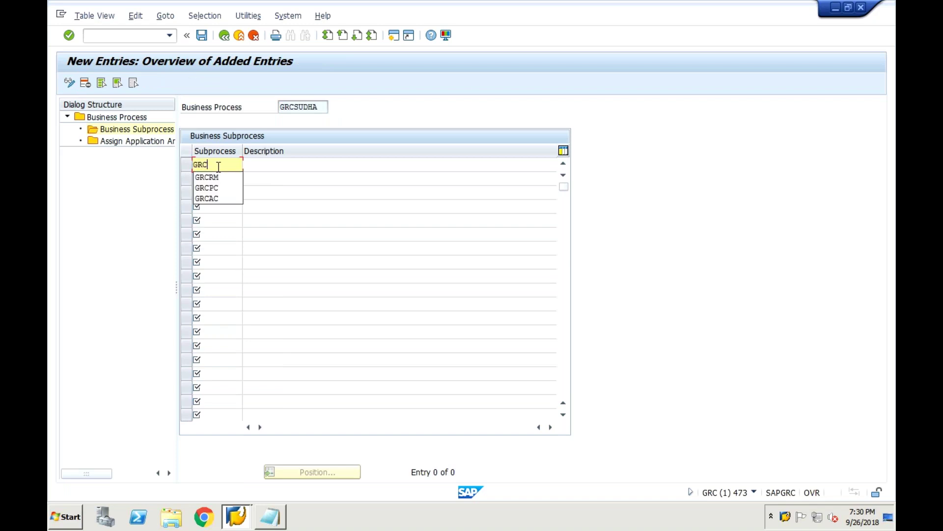
{"action": "type", "text": "AC"}
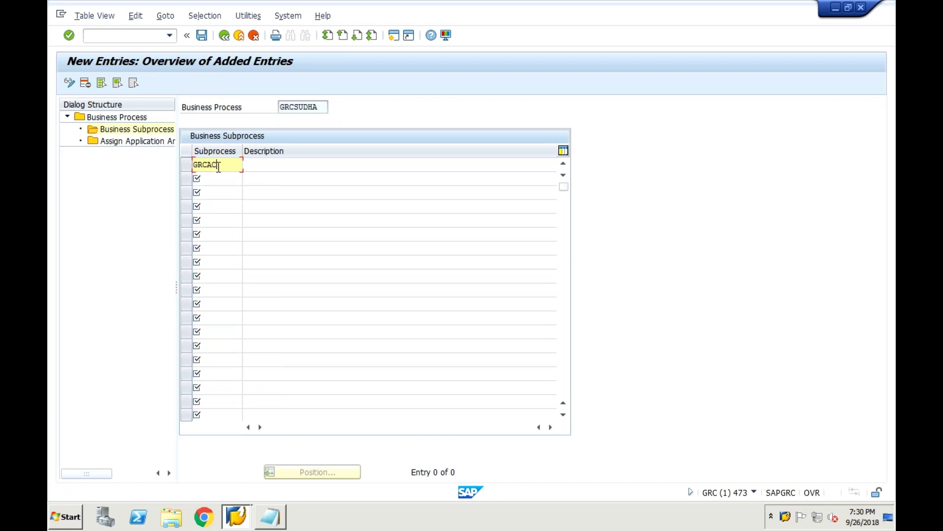
{"action": "left_click", "coordinate": [297, 167]}
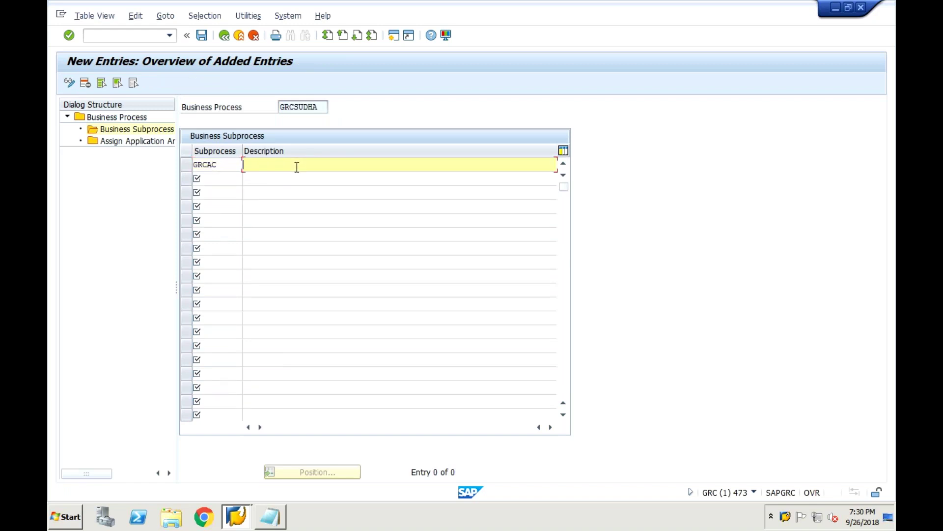
{"action": "type", "text": "GRCACSUDHA"}
{"action": "left_click_drag", "start_coordinate": [295, 165], "coordinate": [240, 162]}
{"action": "key", "text": "ctrl+c"}
{"action": "left_click", "coordinate": [202, 35]}
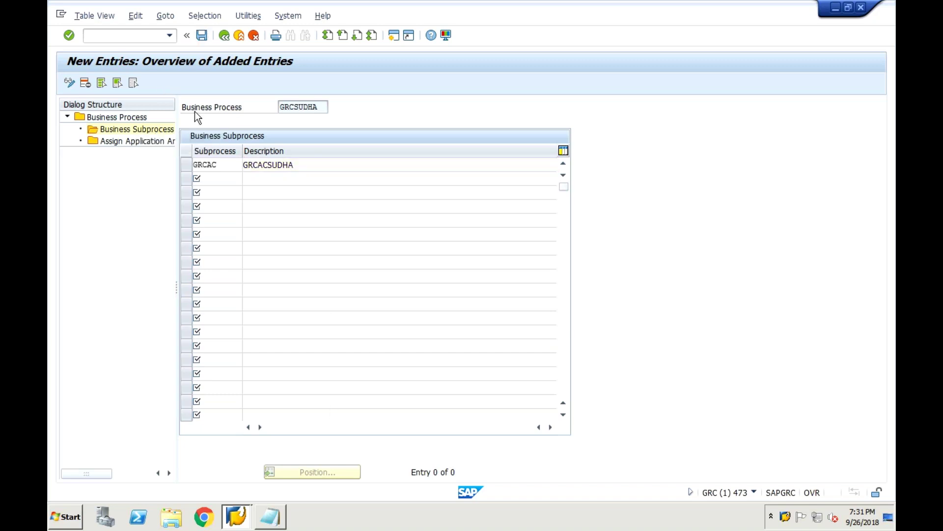
Add the line SUBPROCESS:GRCACSUDHA to the Notepad notes and switch back to SAP.
{"action": "left_click", "coordinate": [272, 518]}
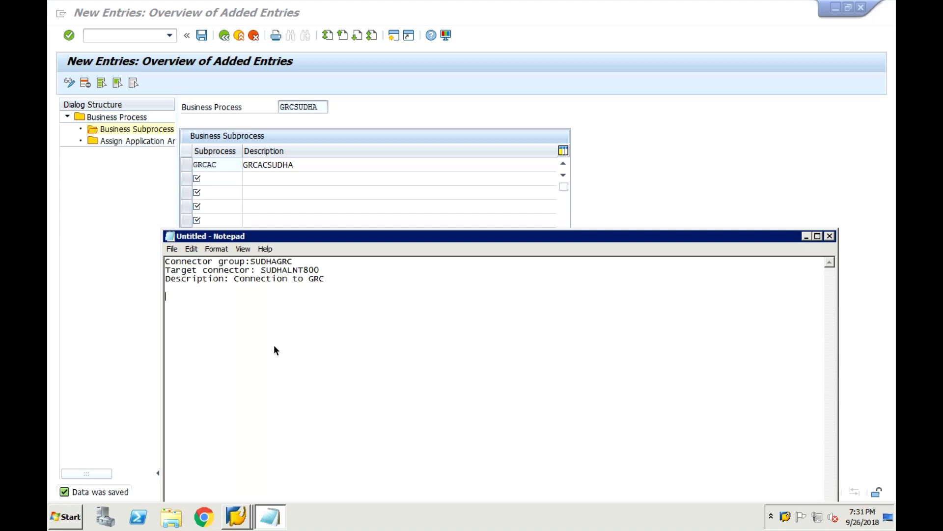
{"action": "type", "text": "SUBPROCESS:"}
{"action": "key", "text": "ctrl+v"}
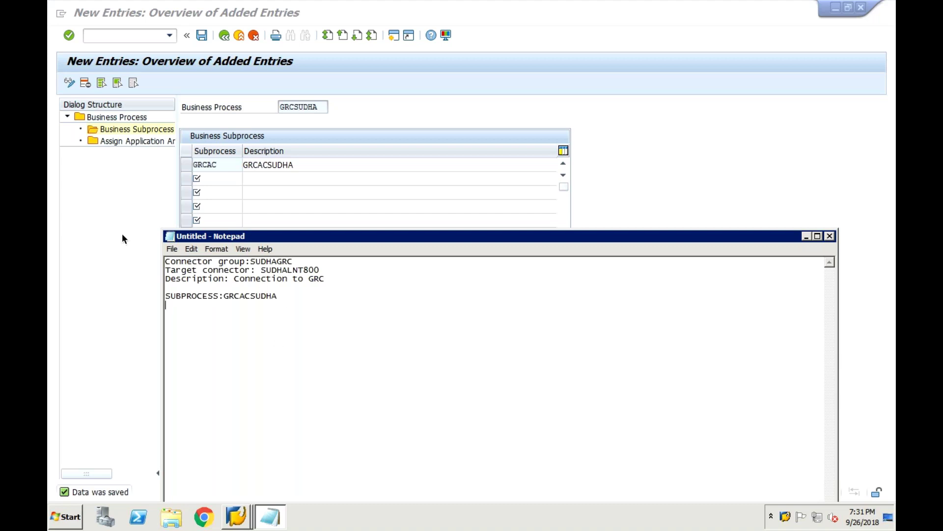
{"action": "left_click", "coordinate": [108, 208]}
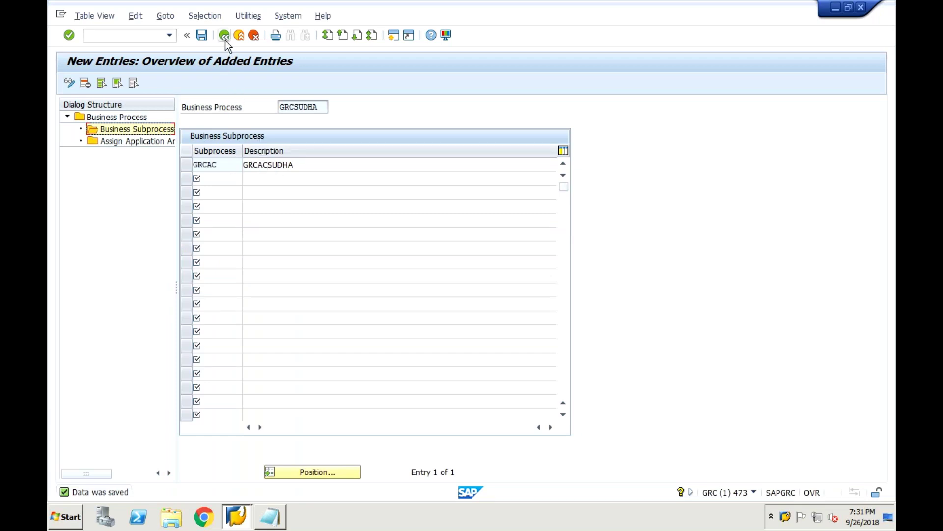
Change the subprocess value in the Notepad notes to GRCAC and add the line Description:GRCACSUDHA below it.
{"action": "left_click", "coordinate": [277, 523]}
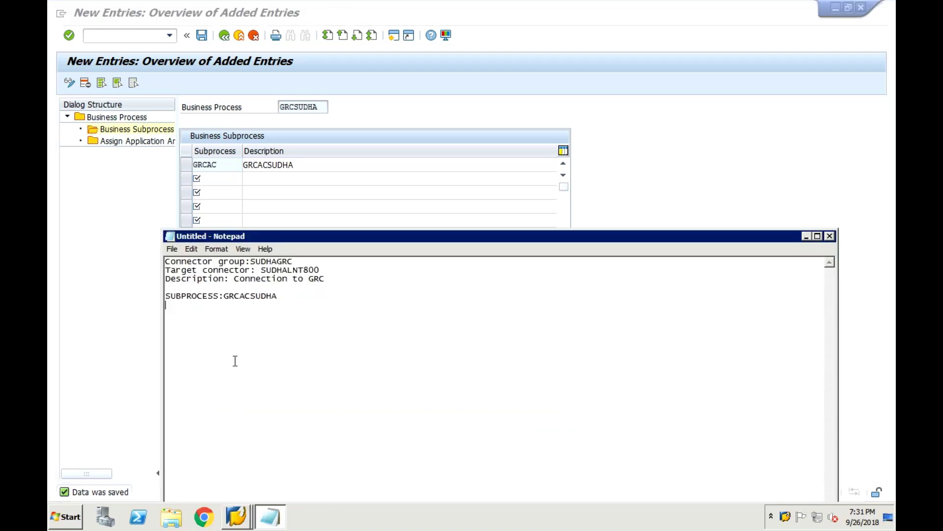
{"action": "left_click", "coordinate": [220, 297]}
{"action": "left_click_drag", "start_coordinate": [251, 295], "coordinate": [298, 295]}
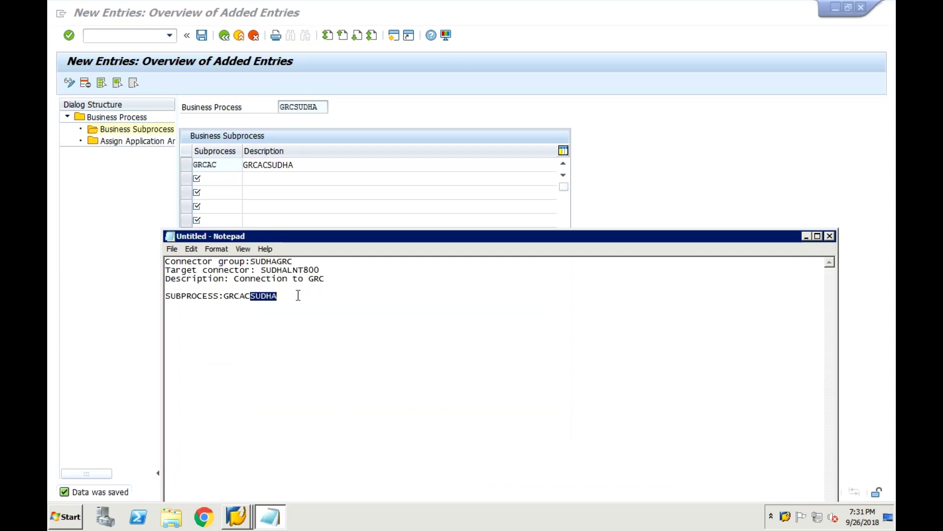
{"action": "key", "text": "Delete"}
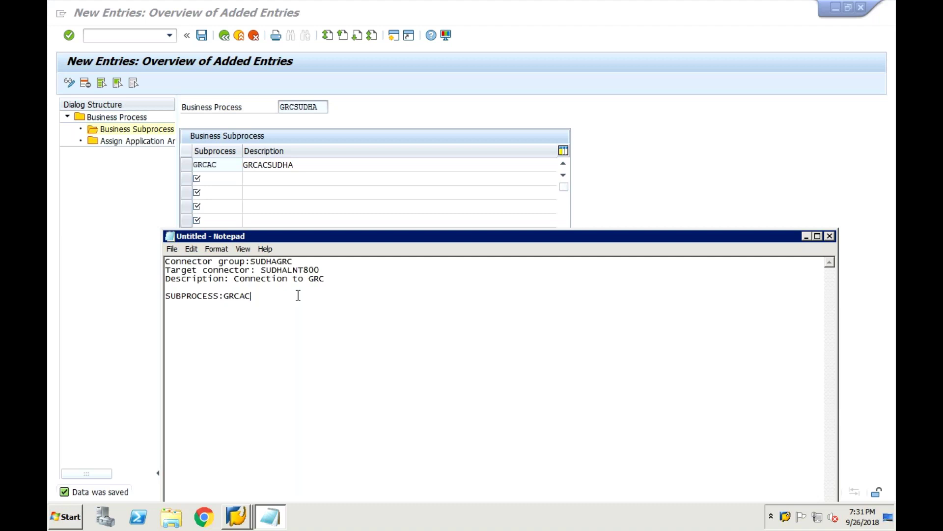
{"action": "type", "text": "Description:"}
{"action": "key", "text": "ctrl+v"}
{"action": "left_click", "coordinate": [254, 295]}
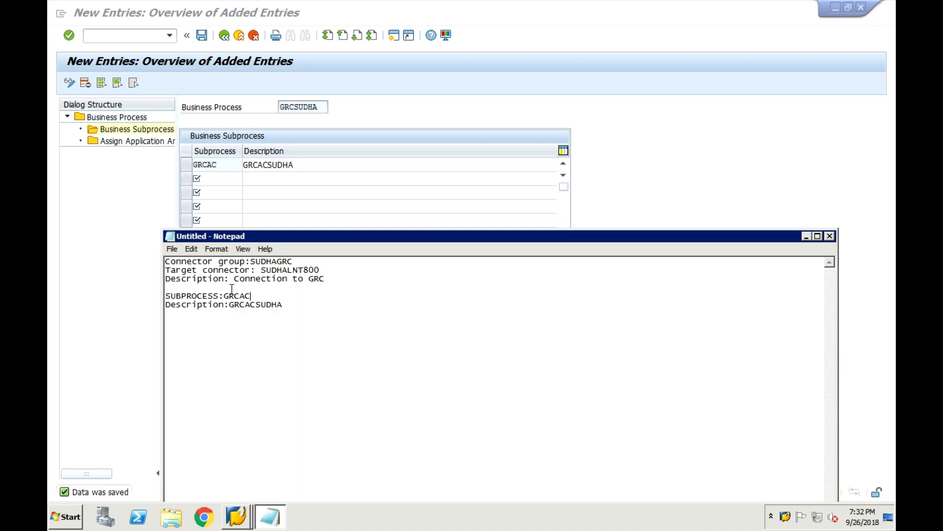
Return to the new business process entry in SAP and copy its name GRCSUDHA.
{"action": "left_click", "coordinate": [347, 119]}
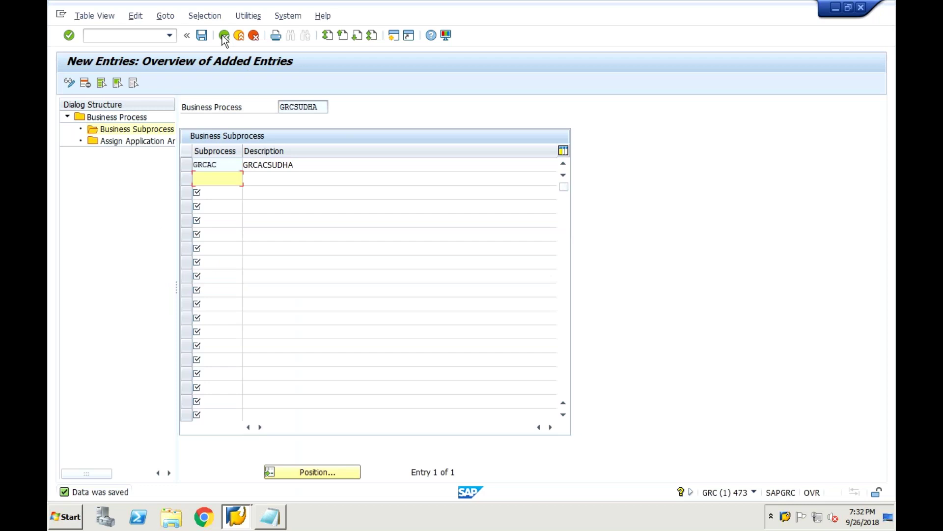
{"action": "left_click", "coordinate": [222, 36]}
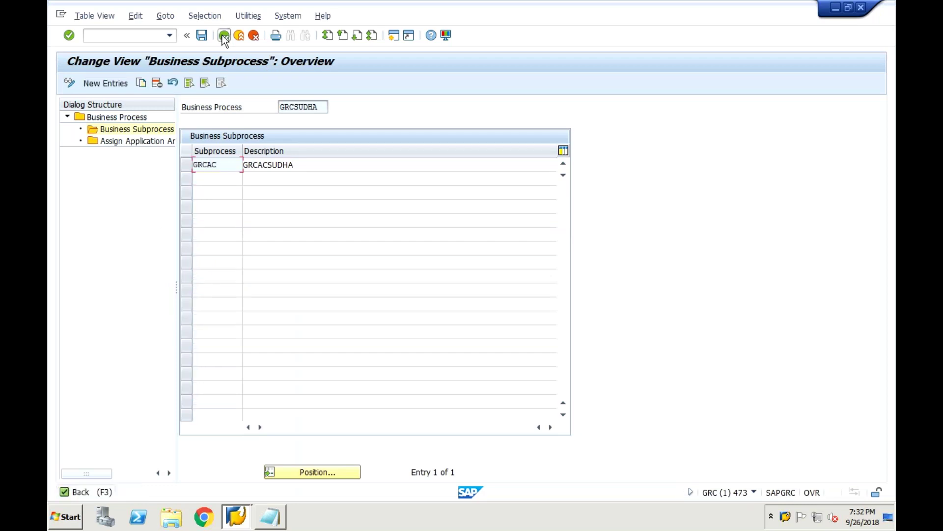
{"action": "left_click", "coordinate": [223, 36]}
{"action": "left_click", "coordinate": [272, 134]}
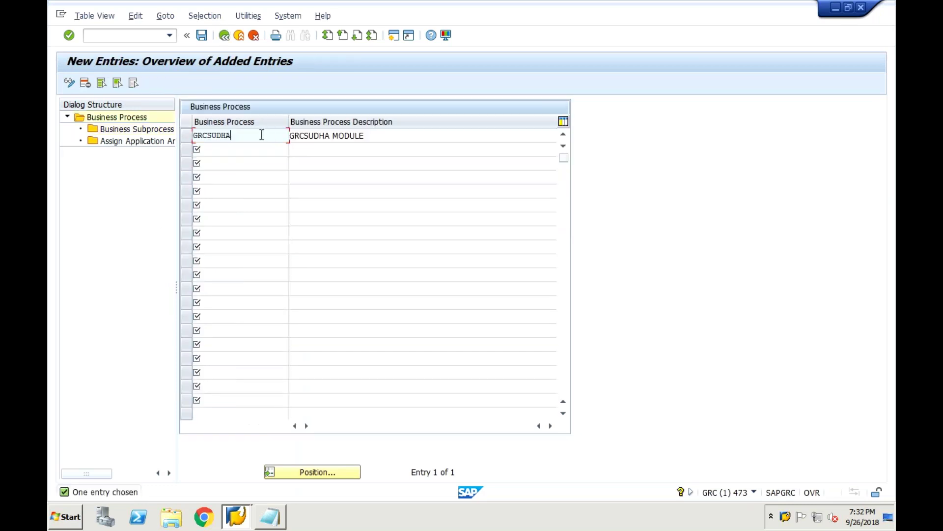
{"action": "left_click_drag", "start_coordinate": [236, 134], "coordinate": [190, 132]}
{"action": "key", "text": "ctrl+c"}
Add the lines "busness process:GRCSUDHA" and "Desciption:" above the subprocess line in the Notepad notes.
{"action": "left_click", "coordinate": [275, 519]}
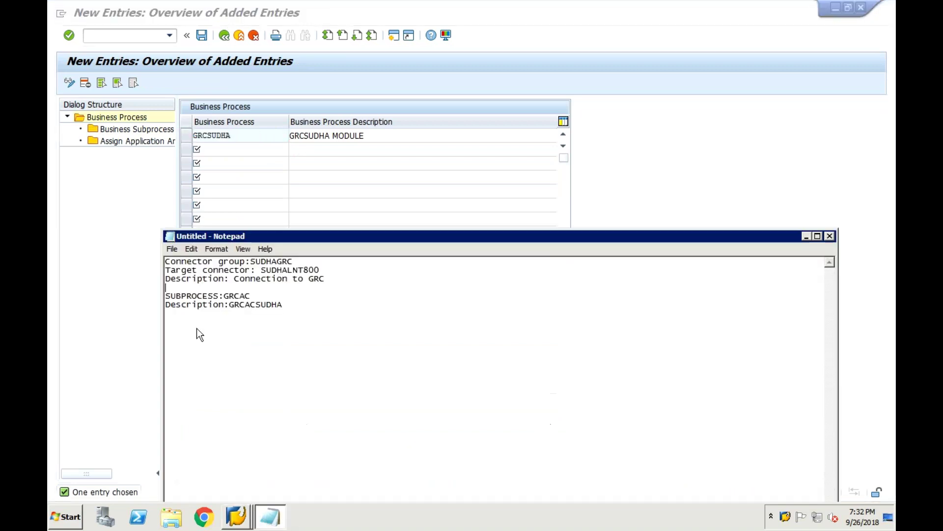
{"action": "key", "text": "Return"}
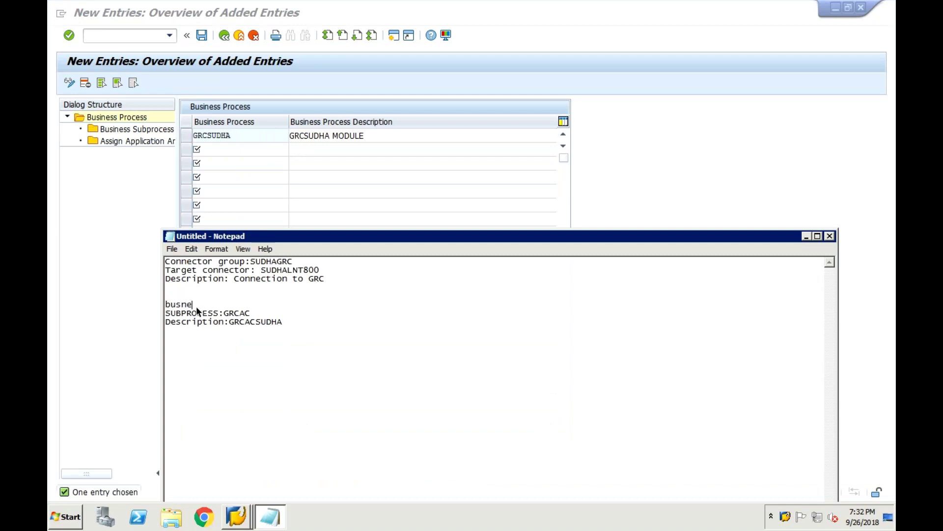
{"action": "type", "text": "busness process:"}
{"action": "key", "text": "ctrl+v"}
{"action": "key", "text": "Return"}
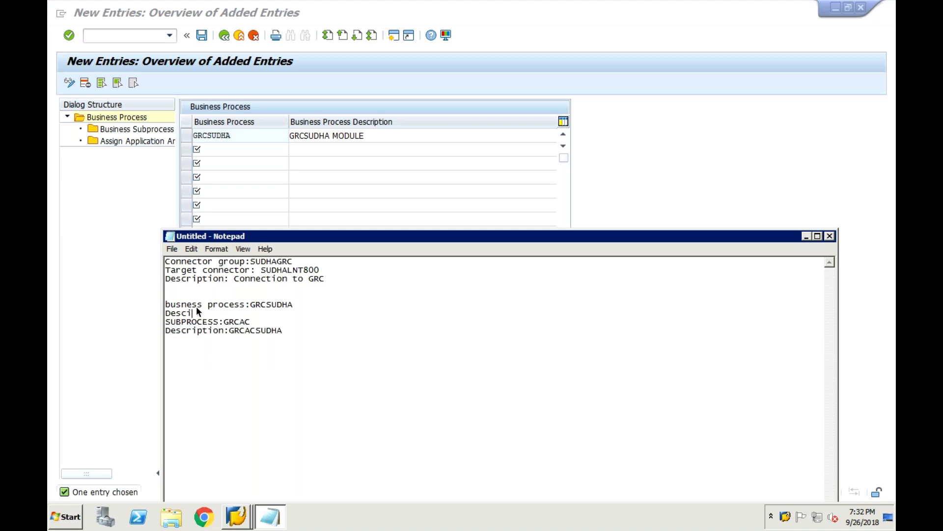
{"action": "type", "text": "Desciption:"}
Copy the business process description GRCSUDHA MODULE from SAP into the Desciption line of the Notepad notes.
{"action": "left_click", "coordinate": [359, 149]}
{"action": "left_click_drag", "start_coordinate": [364, 135], "coordinate": [280, 134]}
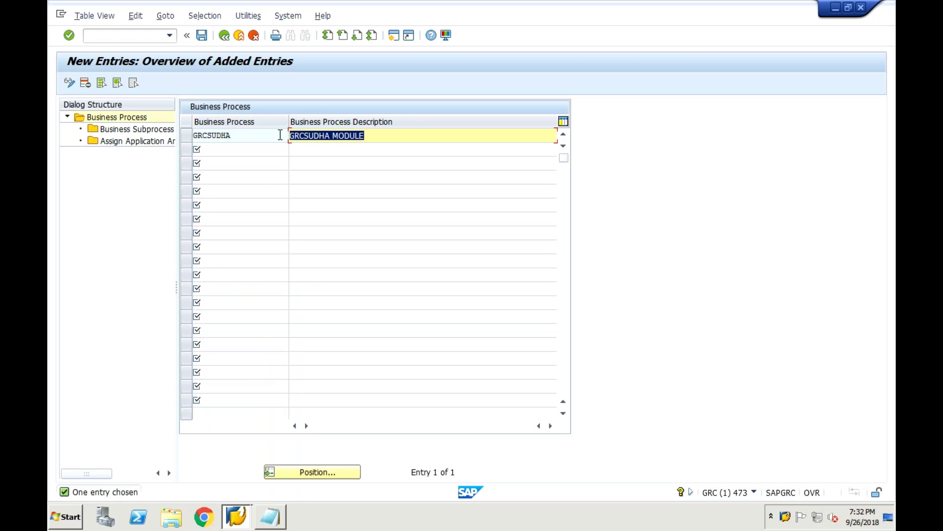
{"action": "key", "text": "ctrl+c"}
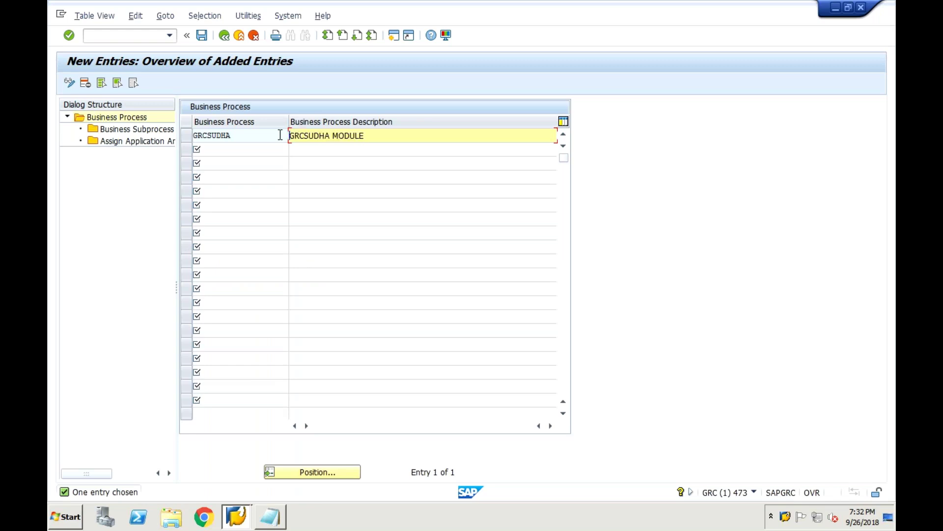
{"action": "key", "text": "super+Tab"}
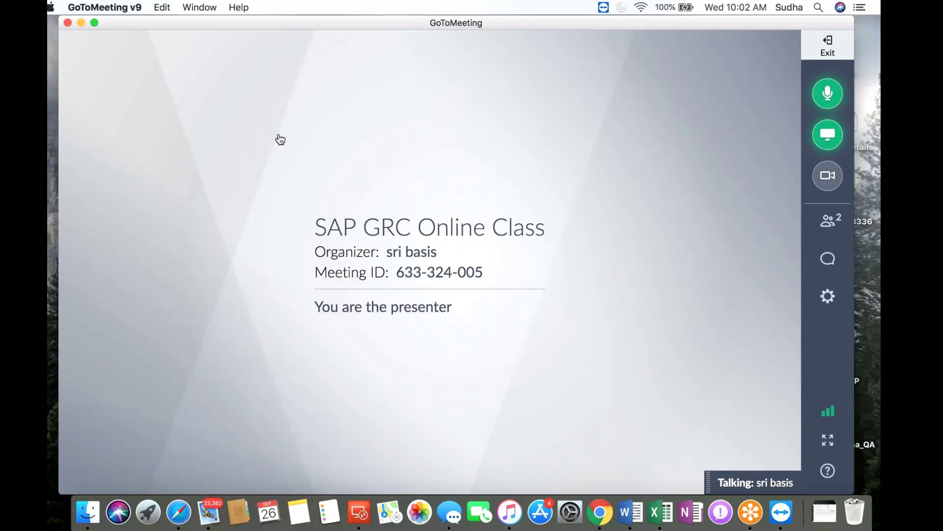
{"action": "key", "text": "super+Tab"}
{"action": "key", "text": "Return"}
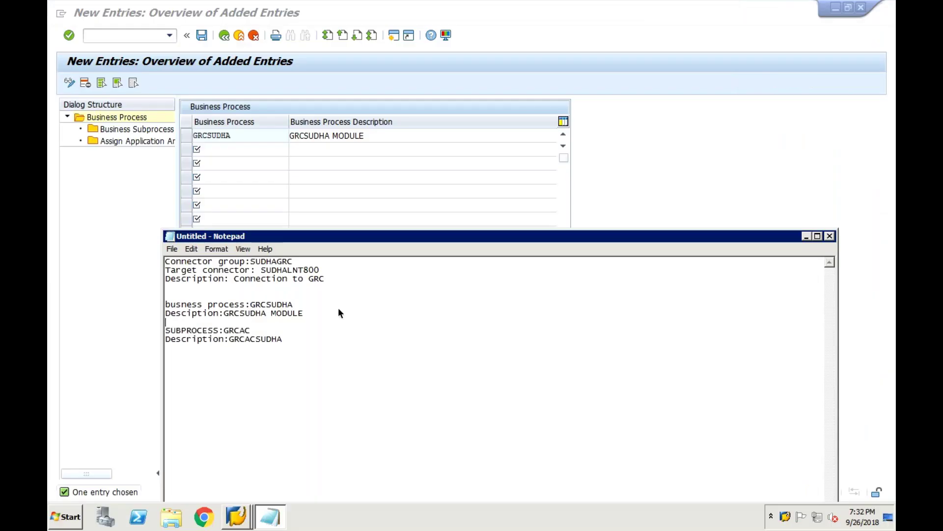
{"action": "left_click", "coordinate": [378, 353]}
Save the GRCSUDHA business process and view its subprocess and its application area assignment.
{"action": "left_click", "coordinate": [654, 122]}
{"action": "left_click", "coordinate": [203, 37]}
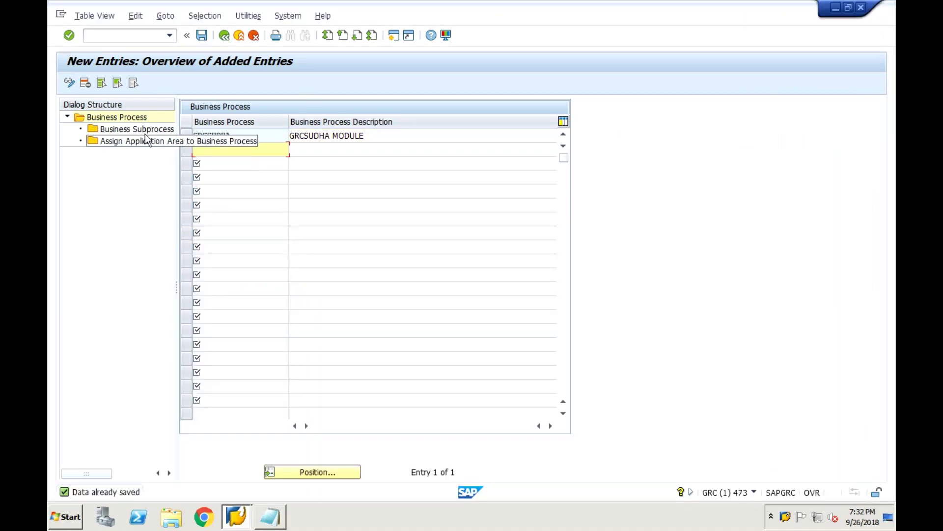
{"action": "left_click", "coordinate": [186, 140]}
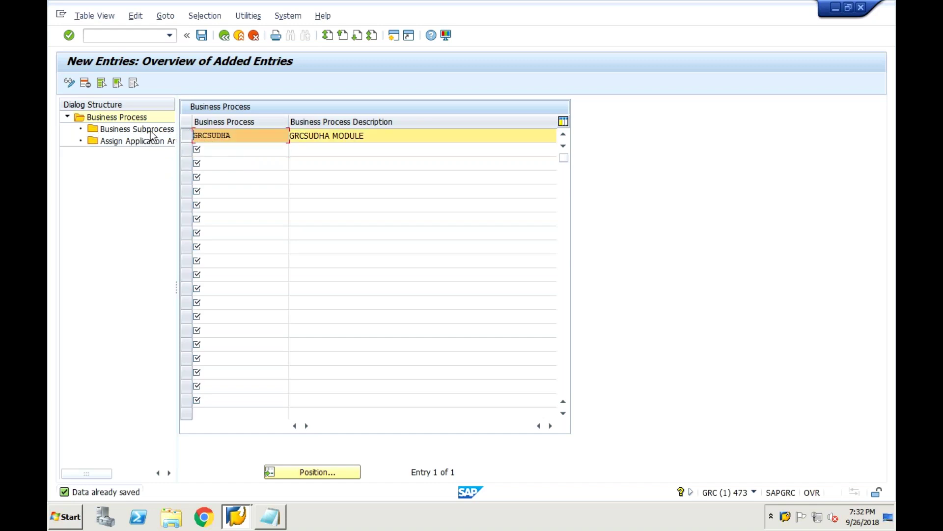
{"action": "double_click", "coordinate": [149, 131]}
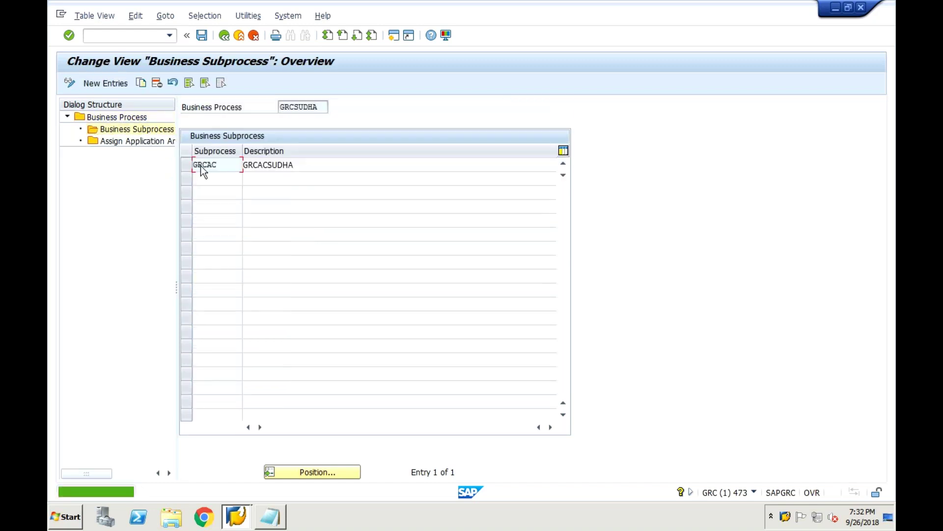
{"action": "left_click", "coordinate": [187, 165]}
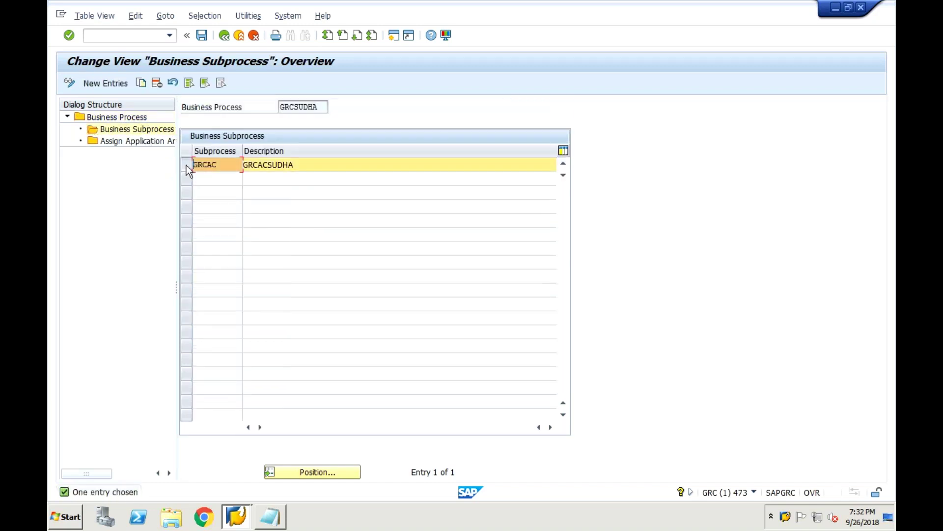
{"action": "double_click", "coordinate": [126, 142]}
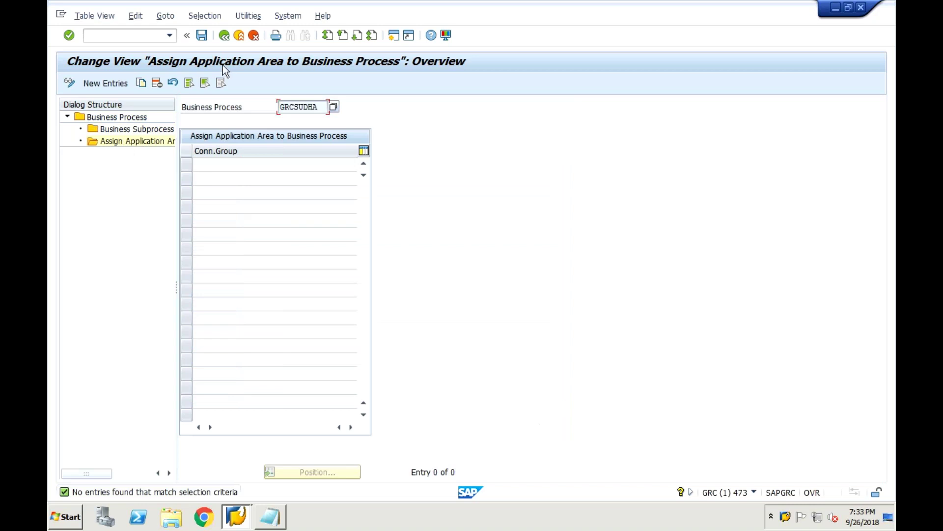
Return to the implementation guide and open Create Root Organization Hierarchy under Shared Master Data Settings.
{"action": "left_click", "coordinate": [224, 36]}
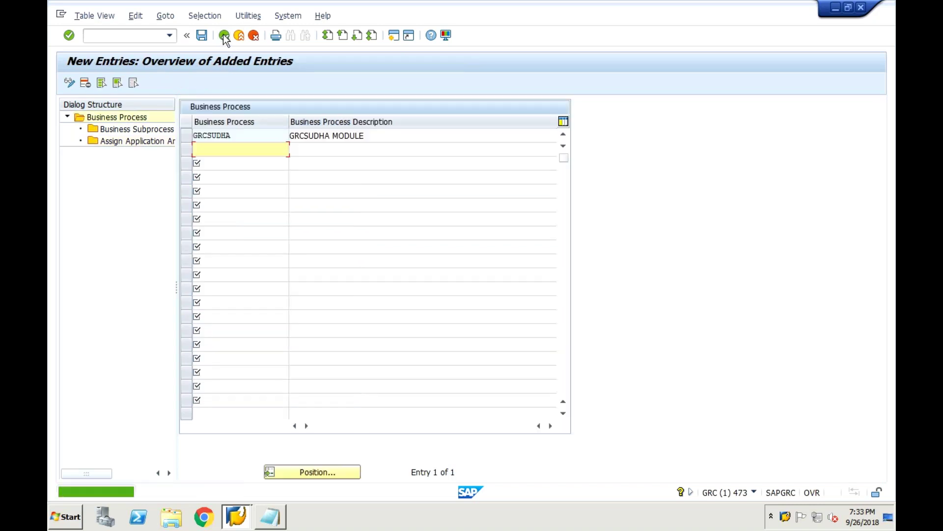
{"action": "left_click", "coordinate": [224, 35]}
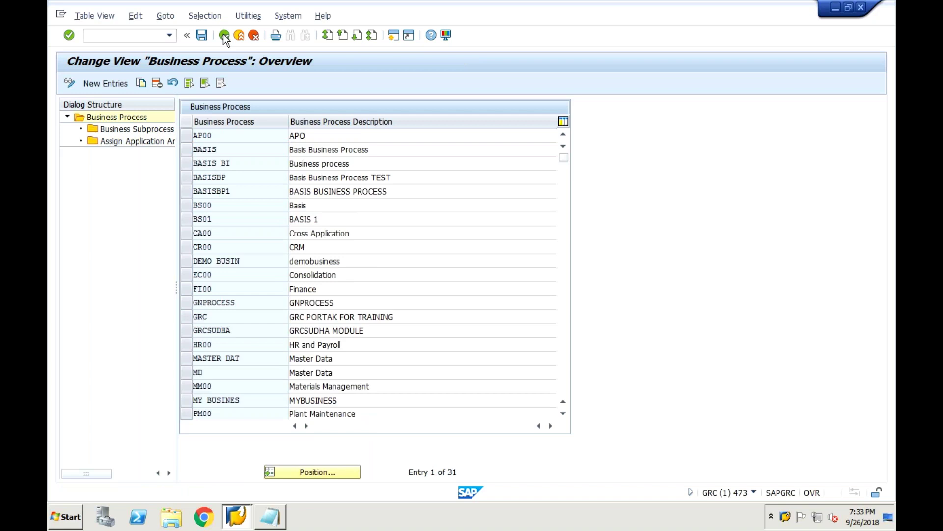
{"action": "left_click", "coordinate": [224, 36]}
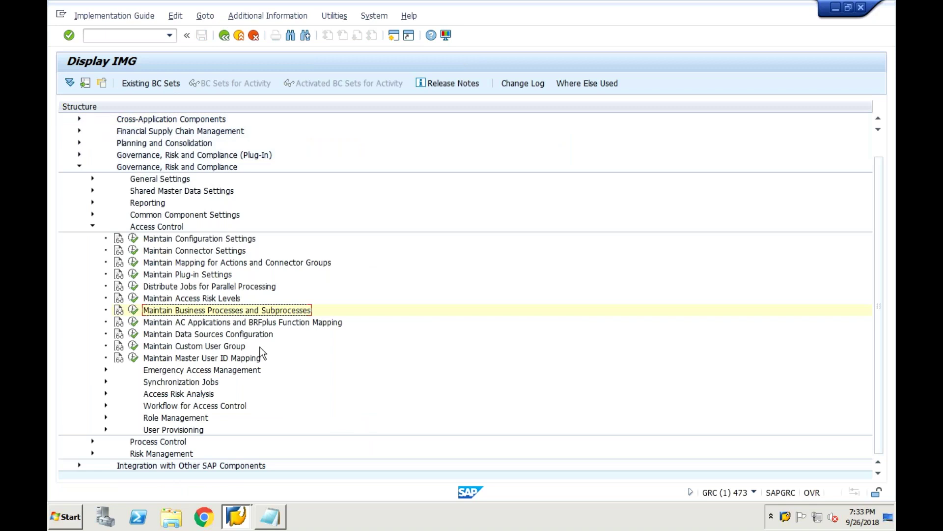
{"action": "left_click", "coordinate": [93, 179]}
{"action": "left_click", "coordinate": [93, 179]}
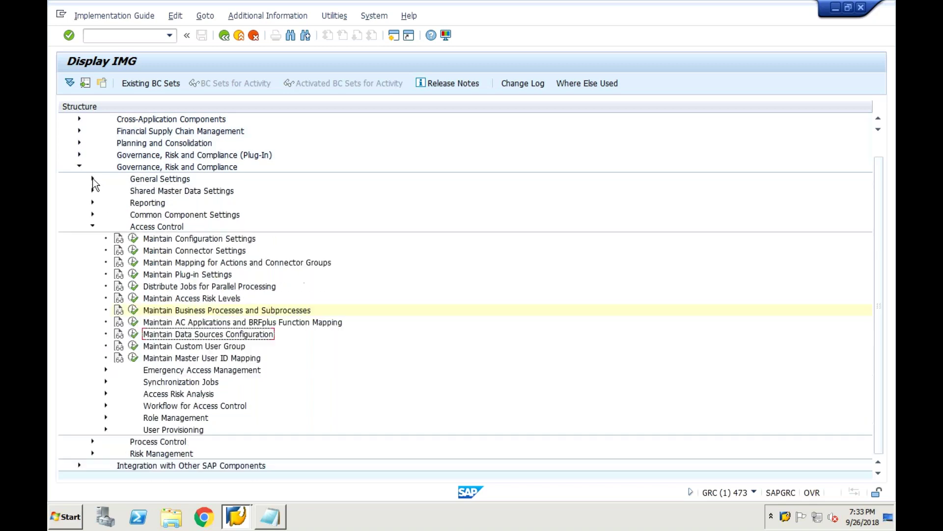
{"action": "left_click", "coordinate": [93, 190]}
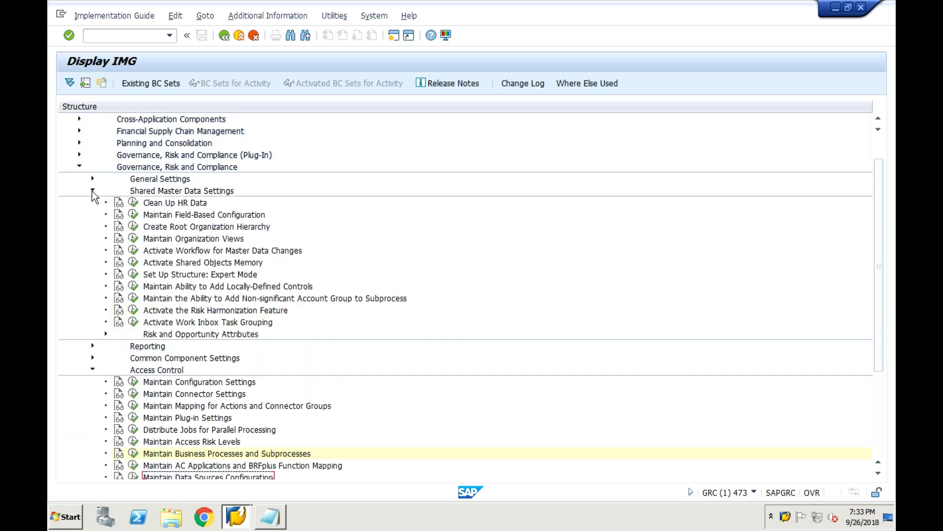
{"action": "left_click", "coordinate": [134, 227]}
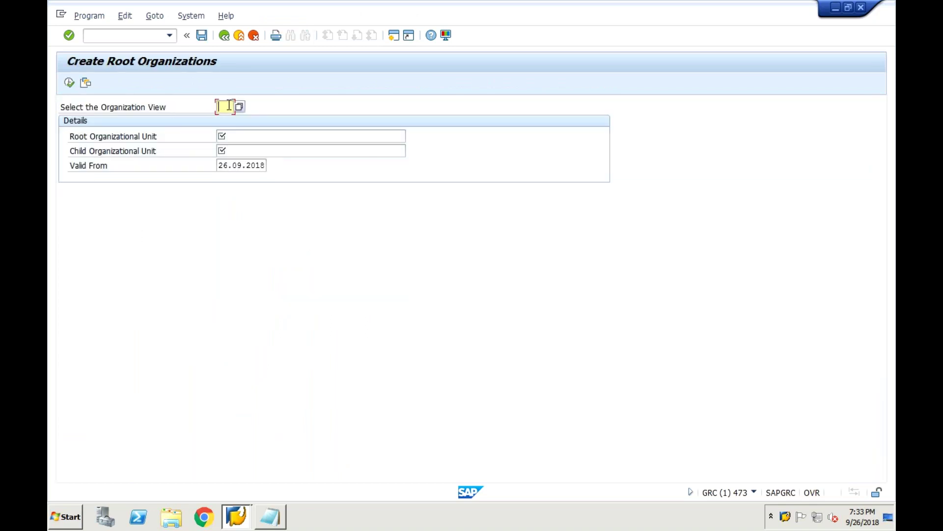
Set the organization view to 002, ALL IN ONE(AC+PC).
{"action": "type", "text": "cab"}
{"action": "key", "text": "BackSpace"}
{"action": "key", "text": "BackSpace"}
{"action": "key", "text": "BackSpace"}
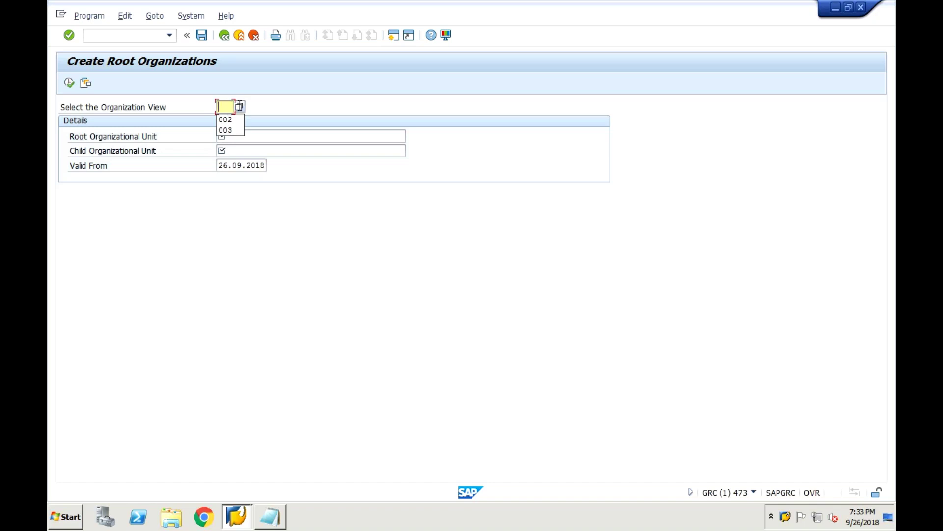
{"action": "left_click", "coordinate": [264, 102]}
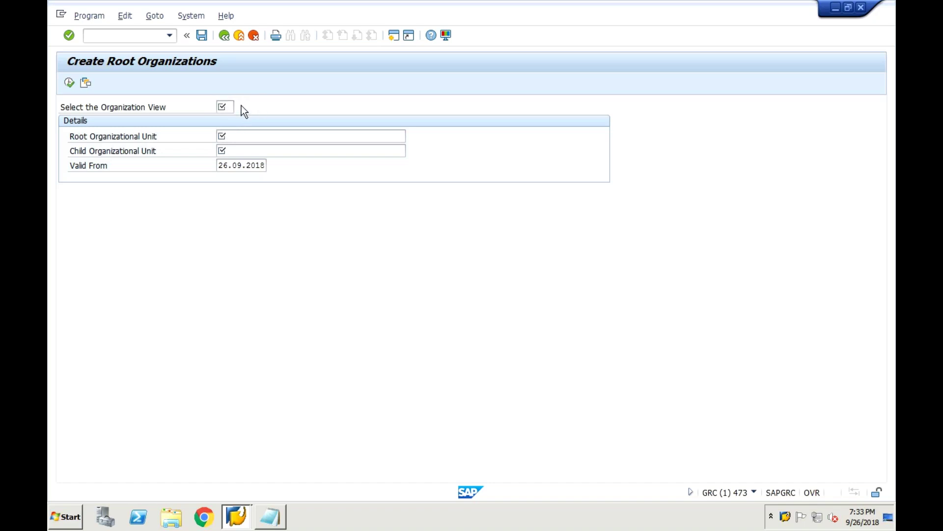
{"action": "key", "text": "F4"}
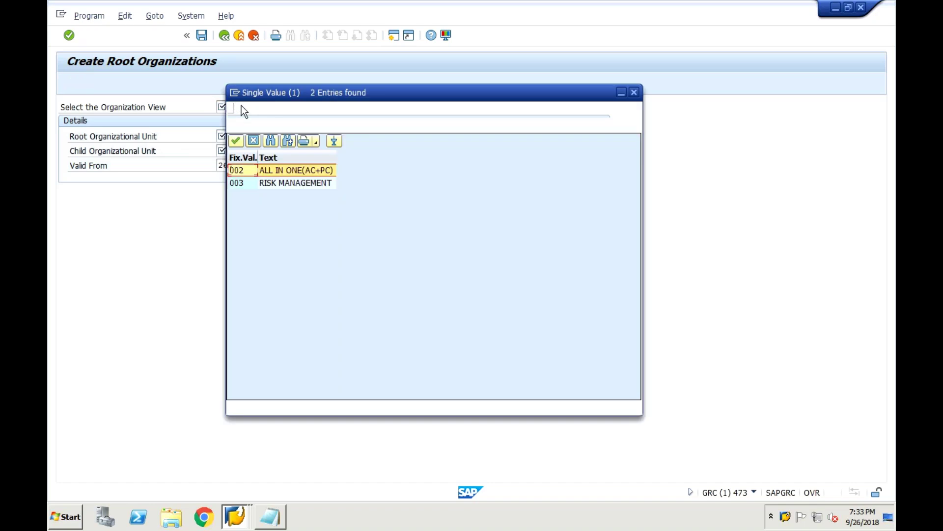
{"action": "left_click", "coordinate": [236, 141]}
Set the root organizational unit to CSC.
{"action": "left_click", "coordinate": [234, 136]}
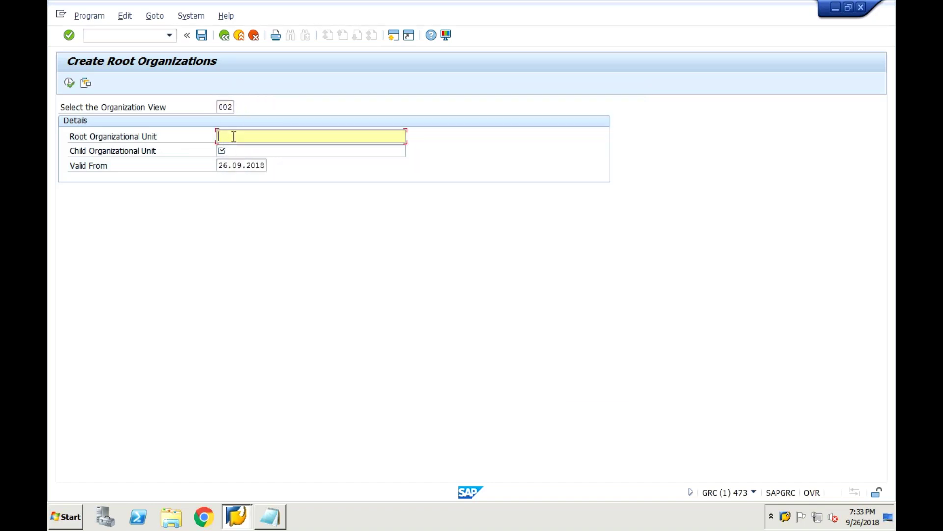
{"action": "type", "text": "csd"}
{"action": "key", "text": "BackSpace"}
{"action": "key", "text": "BackSpace"}
{"action": "key", "text": "BackSpace"}
{"action": "type", "text": "Csd"}
Set the child organizational unit to cscIT, then try saving the entries and leave the variant attributes.
{"action": "left_click", "coordinate": [237, 148]}
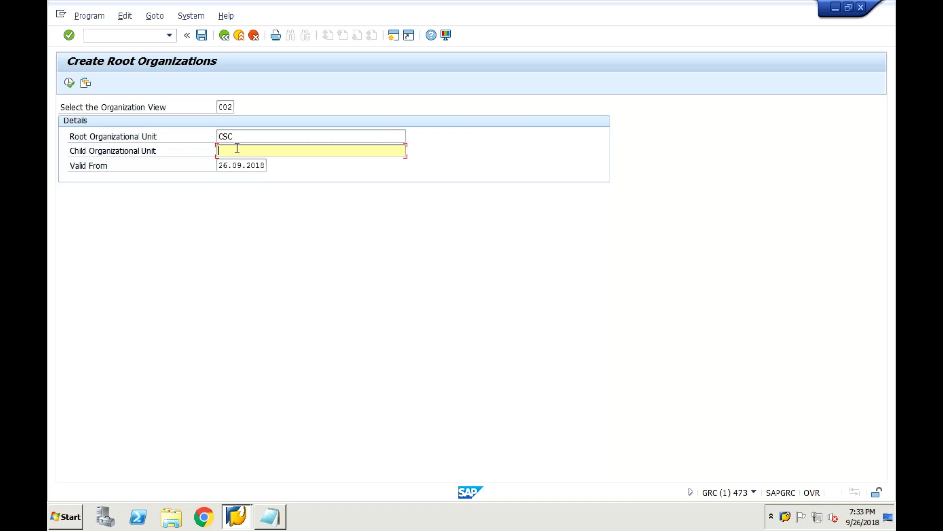
{"action": "type", "text": "cscIT"}
{"action": "left_click", "coordinate": [201, 37]}
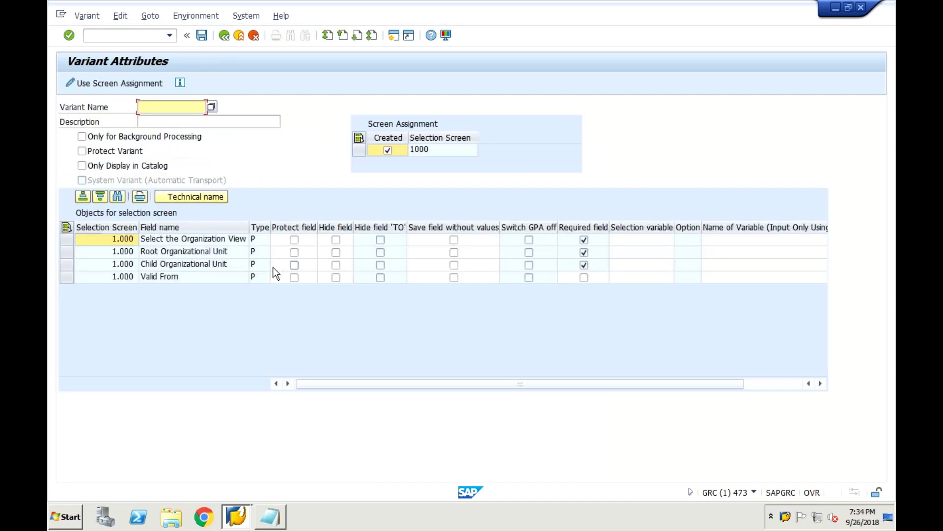
{"action": "left_click", "coordinate": [224, 35]}
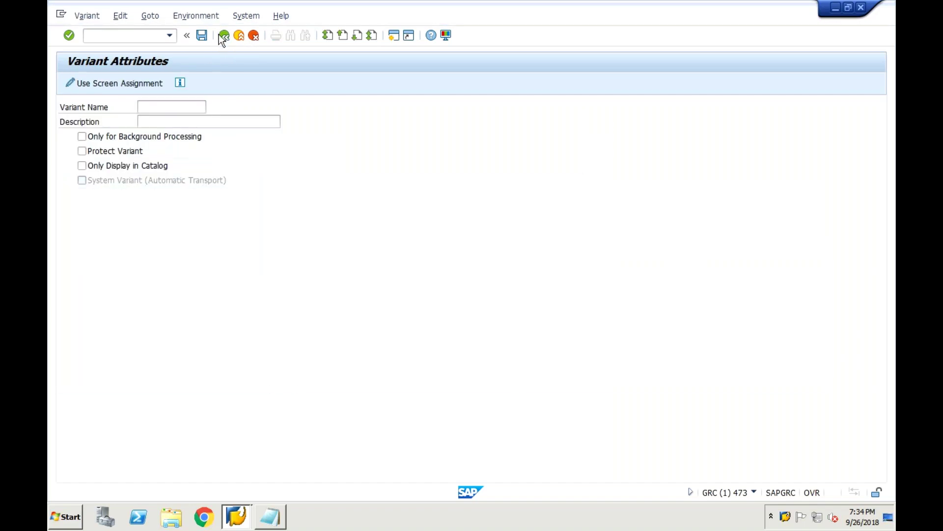
Execute the root organization creation for CSC with child unit CSCIT, and return to the implementation guide.
{"action": "left_click", "coordinate": [69, 83]}
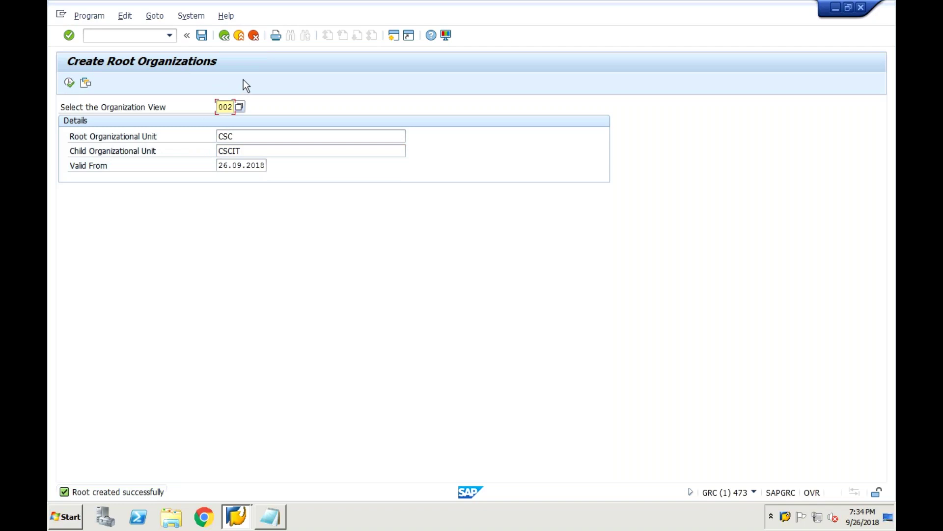
{"action": "left_click", "coordinate": [225, 41]}
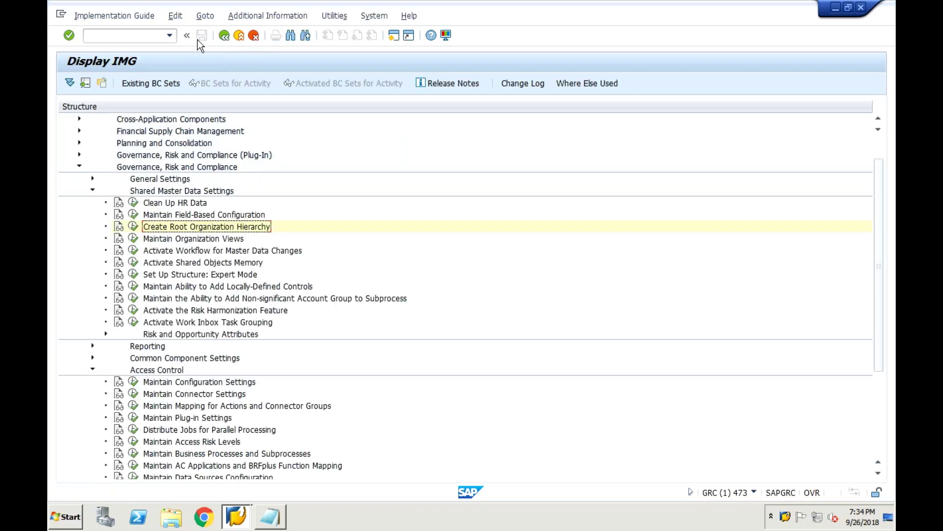
Launch SAP Business Client with transaction code /NNWBC and maximize its browser window.
{"action": "left_click", "coordinate": [160, 36]}
{"action": "type", "text": "/NNWBC"}
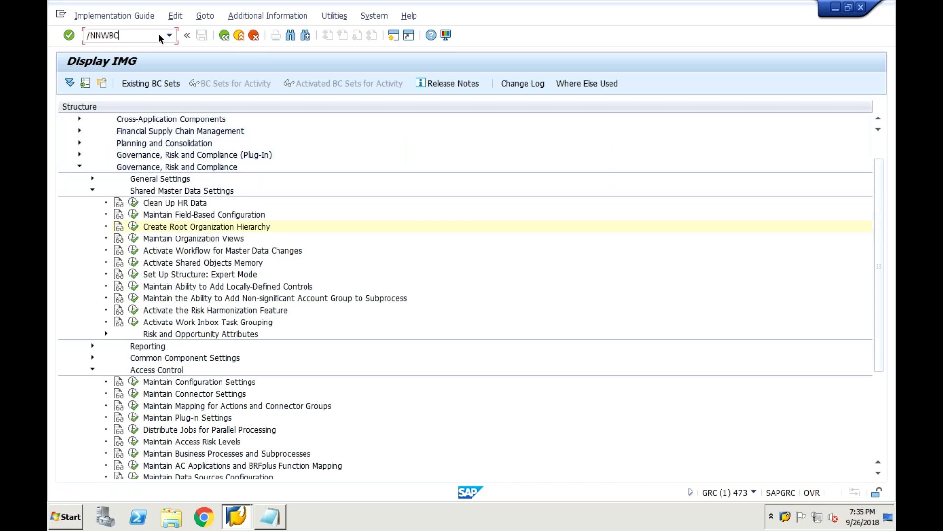
{"action": "key", "text": "Return"}
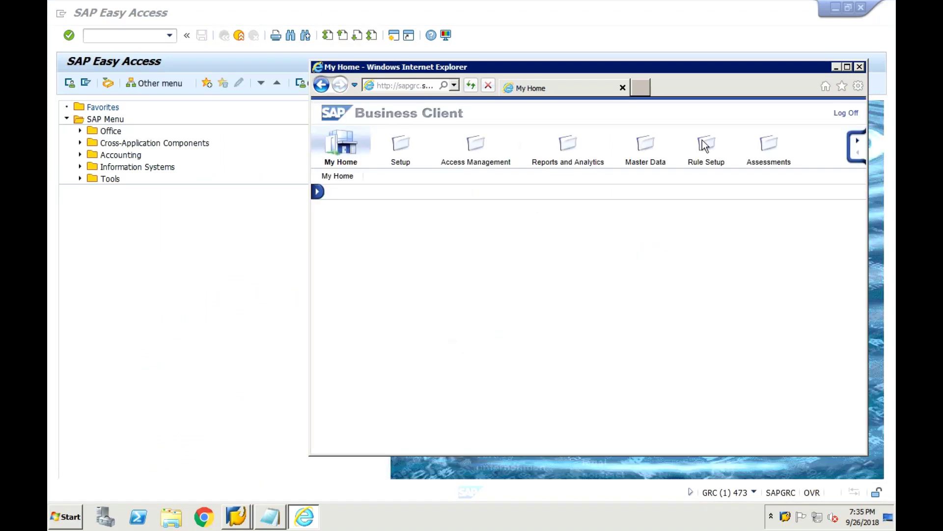
{"action": "left_click", "coordinate": [846, 67]}
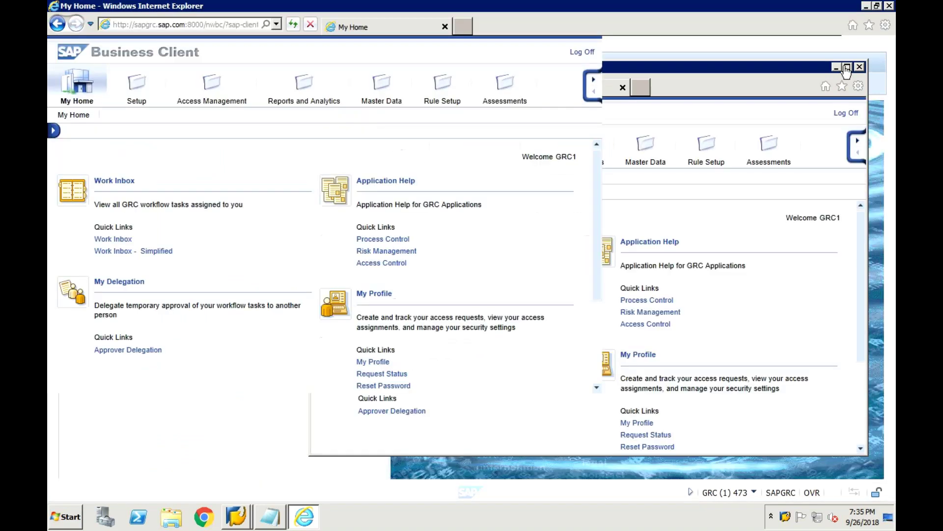
Open Organizations from the Setup work center and expand CSC in the organization hierarchy to check its child units.
{"action": "left_click", "coordinate": [148, 97]}
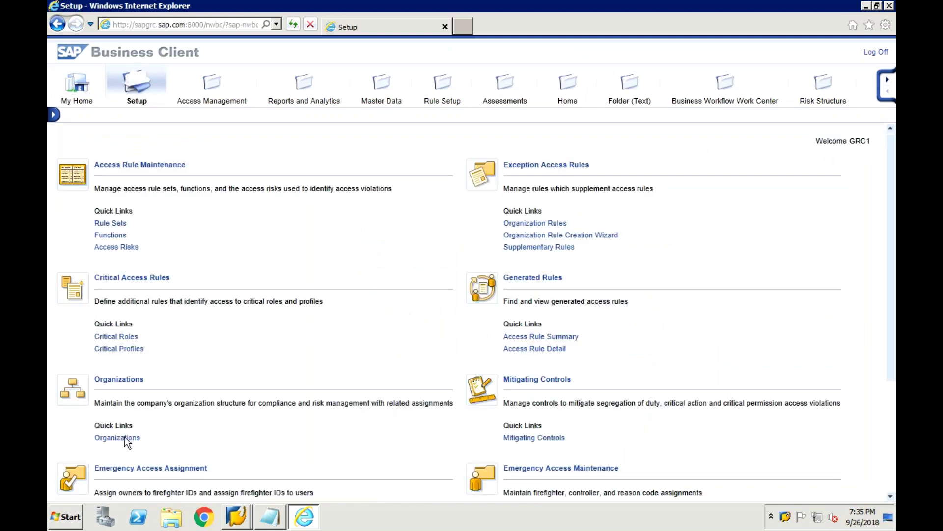
{"action": "left_click", "coordinate": [127, 439]}
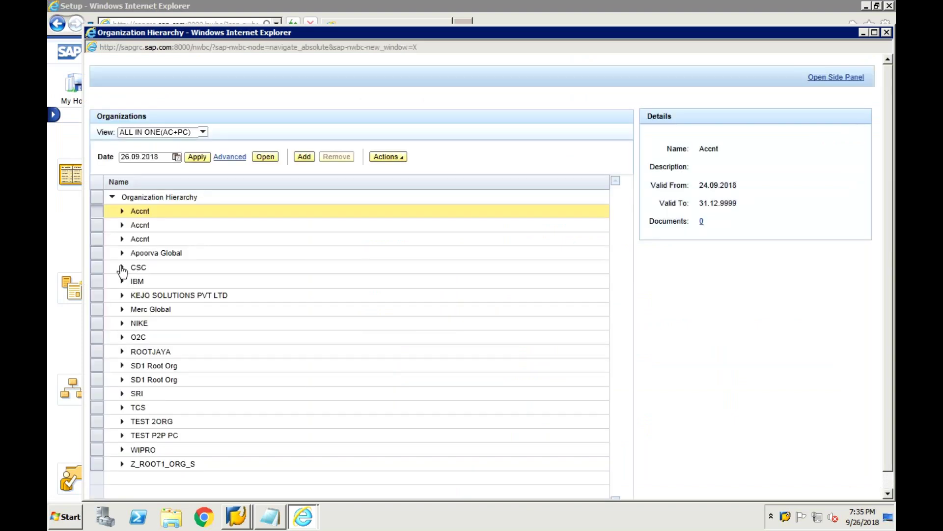
{"action": "left_click", "coordinate": [122, 268]}
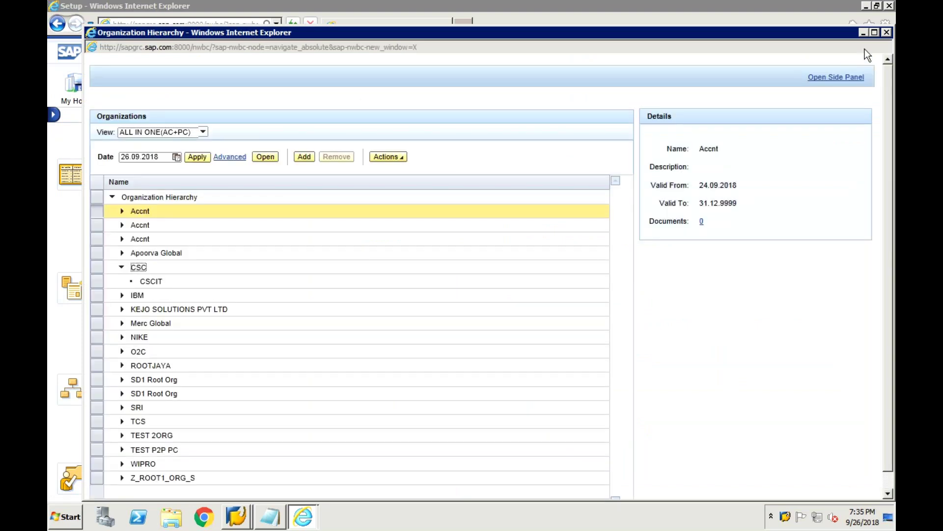
Close the organization hierarchy and start a new access rule set with the Rule Set ID SUDHARL1.
{"action": "left_click", "coordinate": [887, 33]}
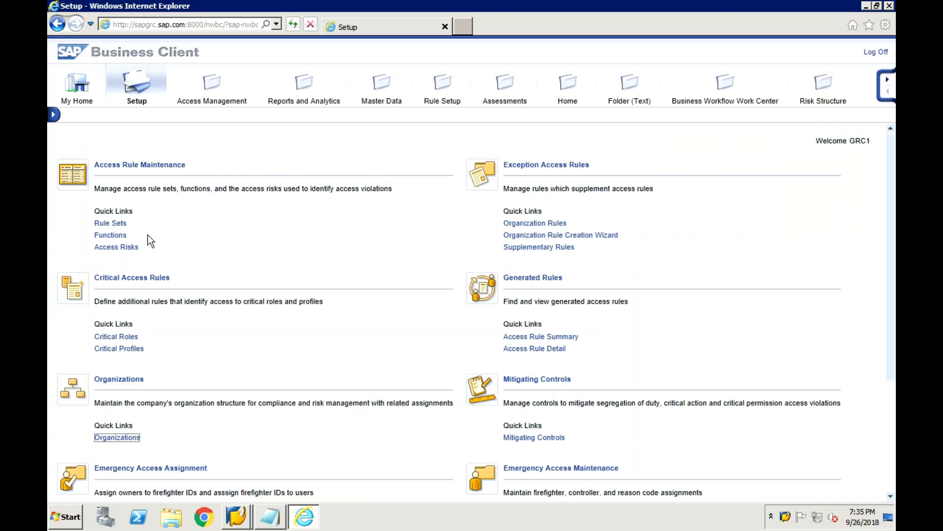
{"action": "left_click", "coordinate": [114, 224]}
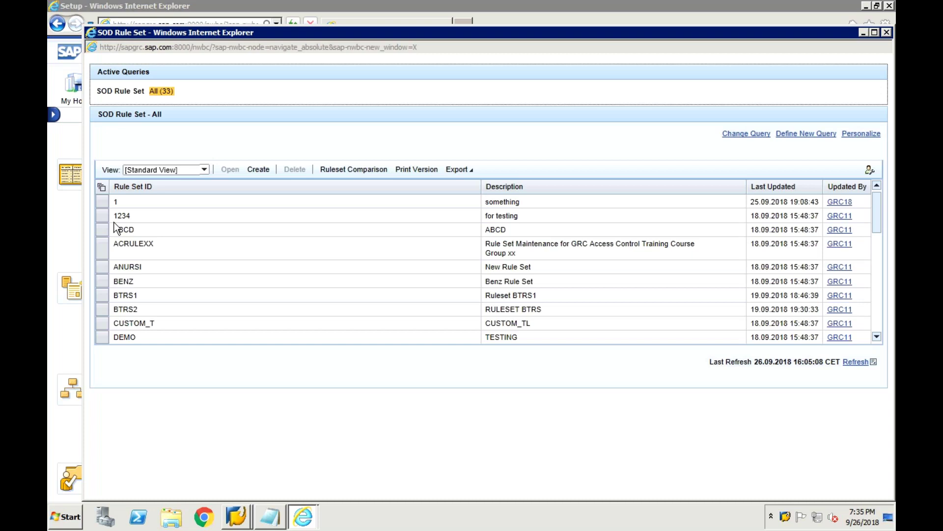
{"action": "left_click", "coordinate": [259, 170]}
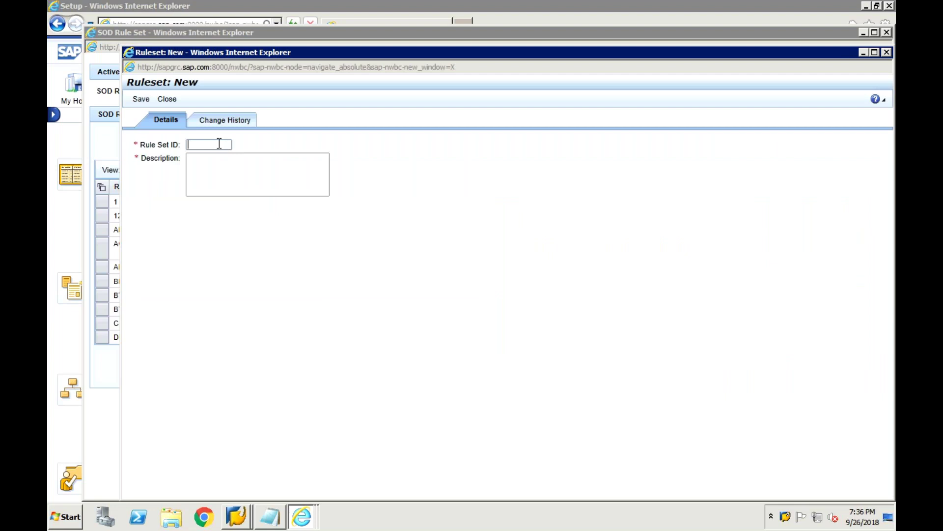
{"action": "type", "text": "SUDHAR1"}
{"action": "double_click", "coordinate": [193, 143]}
{"action": "type", "text": "L"}
Copy the rule set ID into the Notepad notes as the line "RULESET ID:SUDHARL1".
{"action": "left_click_drag", "start_coordinate": [231, 143], "coordinate": [184, 144]}
{"action": "key", "text": "ctrl+c"}
{"action": "left_click", "coordinate": [216, 172]}
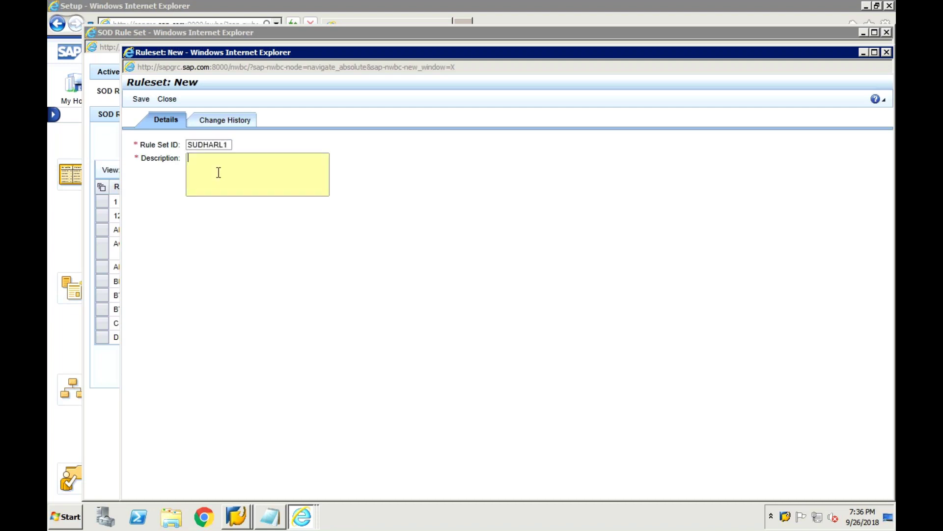
{"action": "left_click", "coordinate": [280, 516]}
{"action": "type", "text": "RULESET ID::"}
{"action": "key", "text": "ctrl+v"}
{"action": "left_click", "coordinate": [366, 217]}
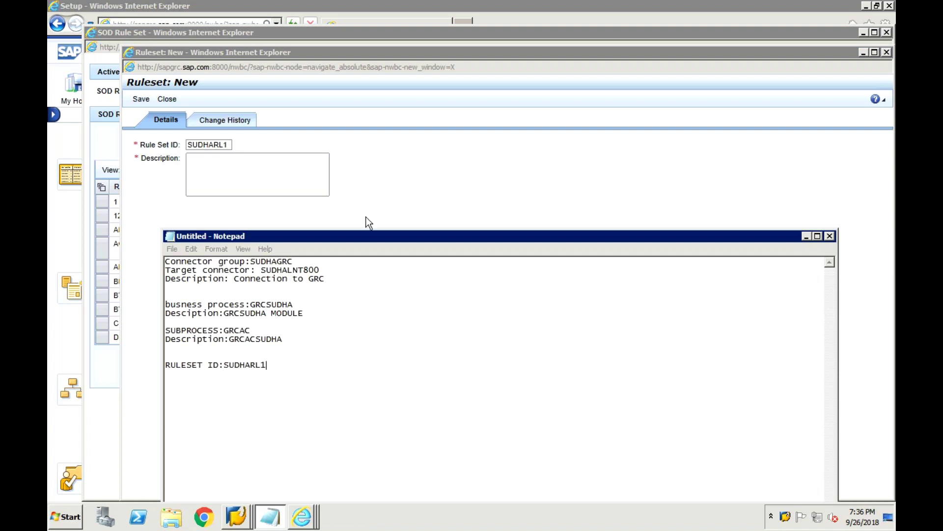
Enter SUDHARL1 as the new rule set's description, then save and close the rule set.
{"action": "left_click", "coordinate": [283, 184]}
{"action": "type", "text": "R"}
{"action": "key", "text": "BackSpace"}
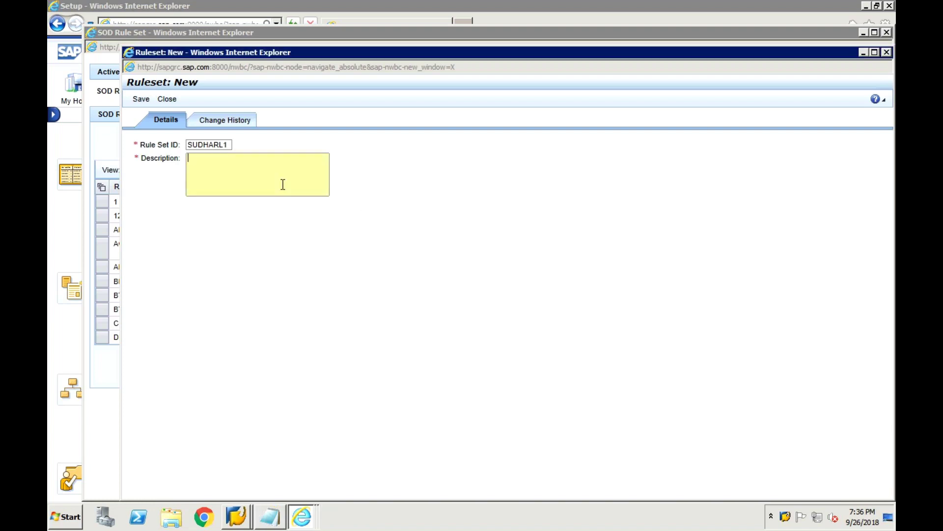
{"action": "key", "text": "ctrl+v"}
{"action": "left_click", "coordinate": [142, 99]}
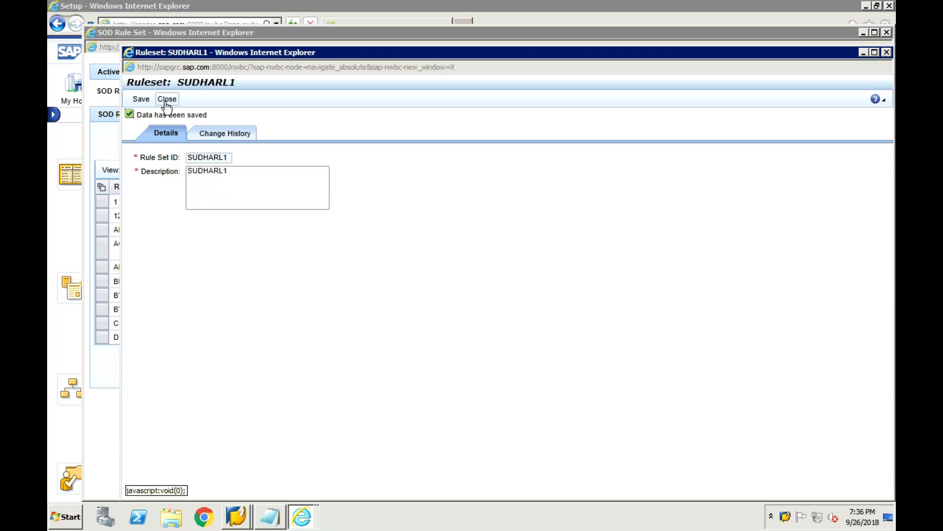
{"action": "left_click", "coordinate": [166, 102]}
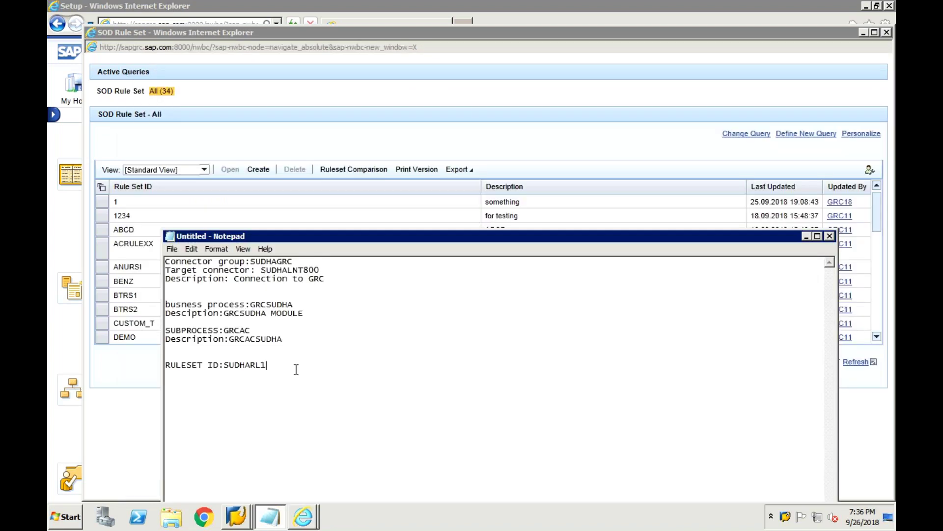
{"action": "left_click", "coordinate": [287, 152]}
{"action": "scroll", "coordinate": [225, 322], "scroll_direction": "down", "scroll_amount": 8}
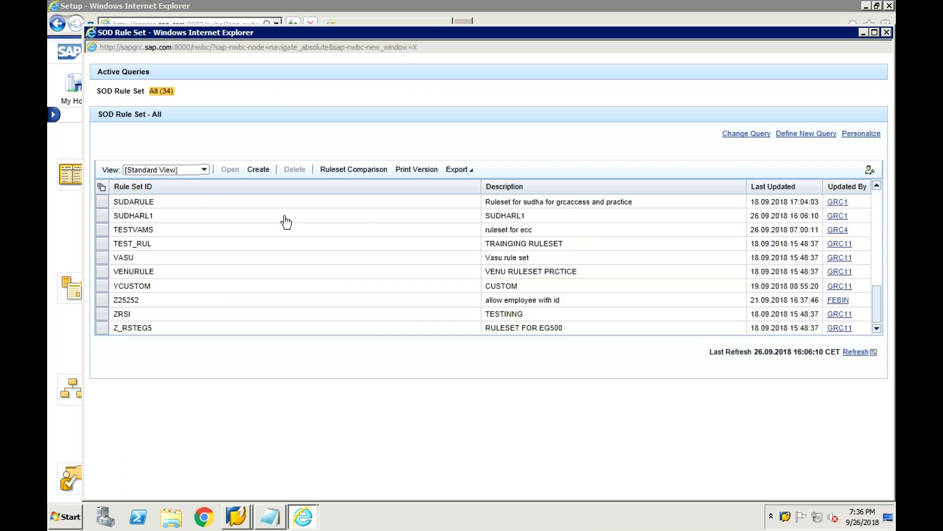
{"action": "left_click", "coordinate": [184, 216]}
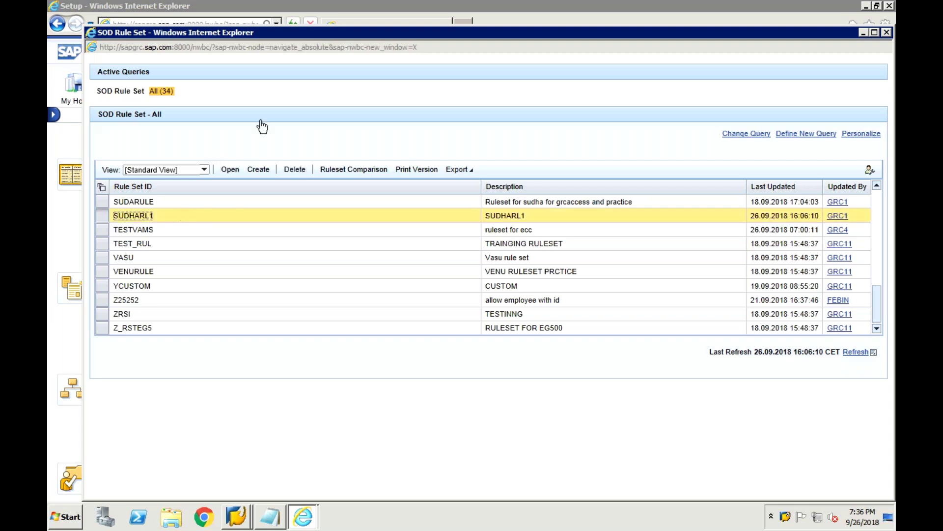
{"action": "left_click", "coordinate": [887, 32]}
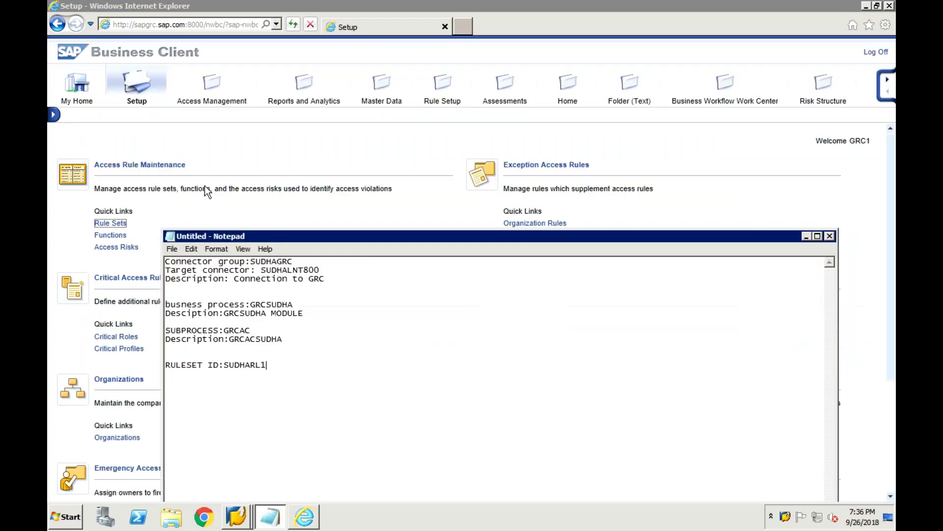
Create a new SOD function from the Functions list and set its Function ID to FUNSUDA1.
{"action": "left_click", "coordinate": [105, 238]}
{"action": "left_click", "coordinate": [106, 236]}
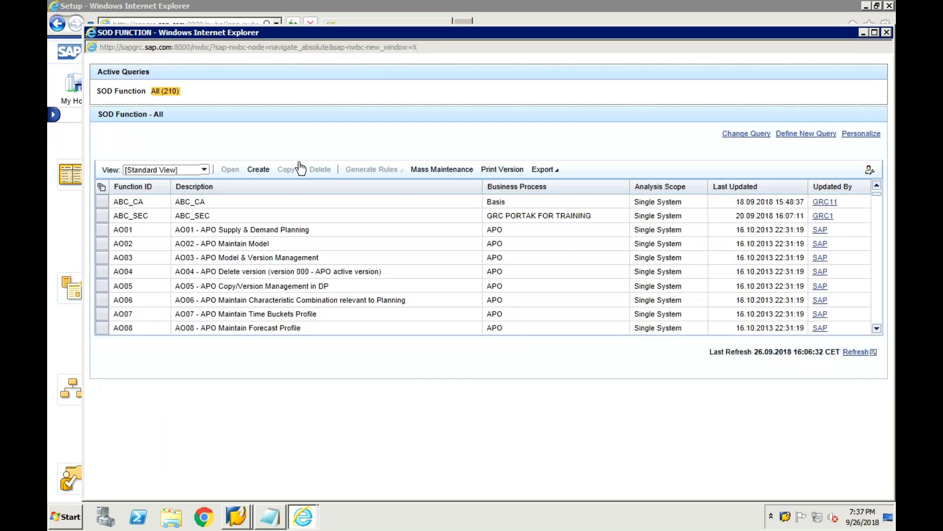
{"action": "left_click", "coordinate": [259, 170]}
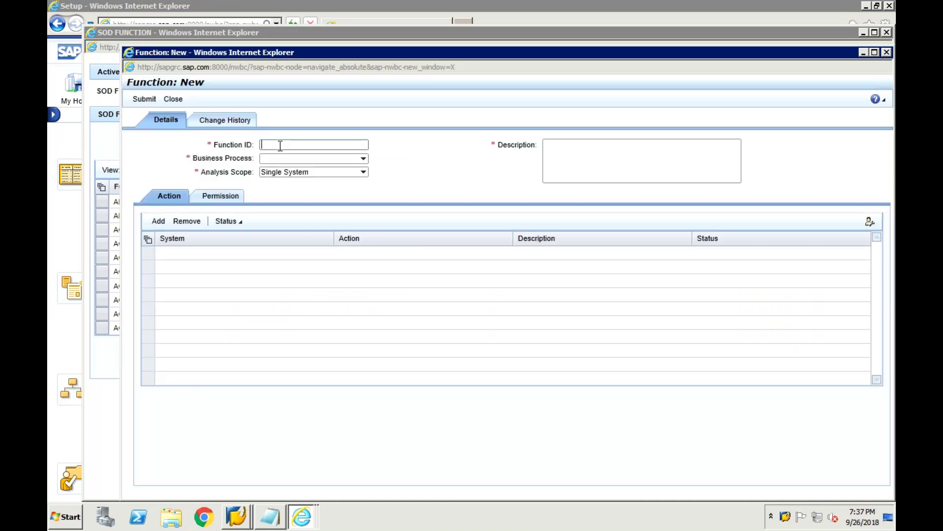
{"action": "type", "text": "FUN"}
{"action": "type", "text": "SUDH"}
{"action": "type", "text": "A"}
{"action": "left_click", "coordinate": [297, 145]}
{"action": "key", "text": "BackSpace"}
{"action": "type", "text": "1"}
Copy the function ID into the Notepad notes as the line "FUNCTIONID:FUNSUDA1".
{"action": "left_click_drag", "start_coordinate": [302, 144], "coordinate": [257, 143]}
{"action": "key", "text": "ctrl+c"}
{"action": "left_click", "coordinate": [272, 517]}
{"action": "type", "text": "FUNCTIONID:"}
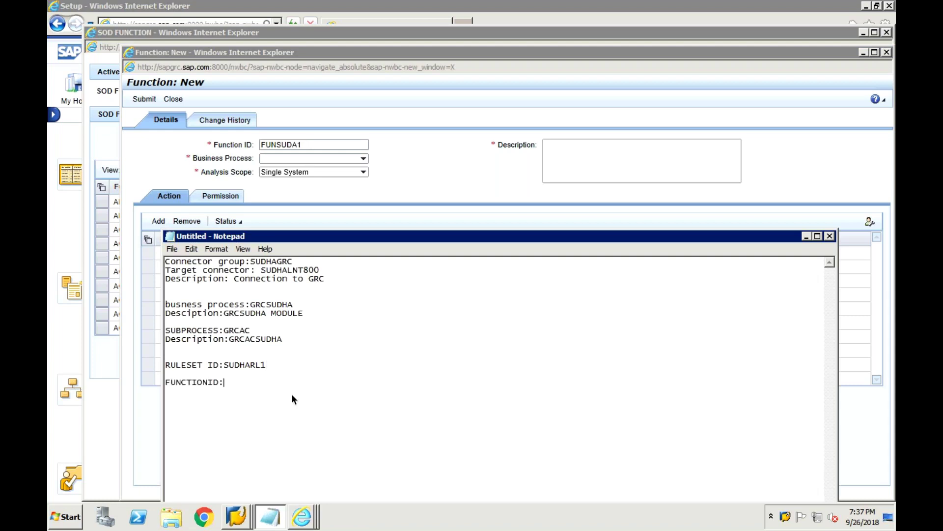
{"action": "key", "text": "ctrl+v"}
{"action": "left_click", "coordinate": [403, 195]}
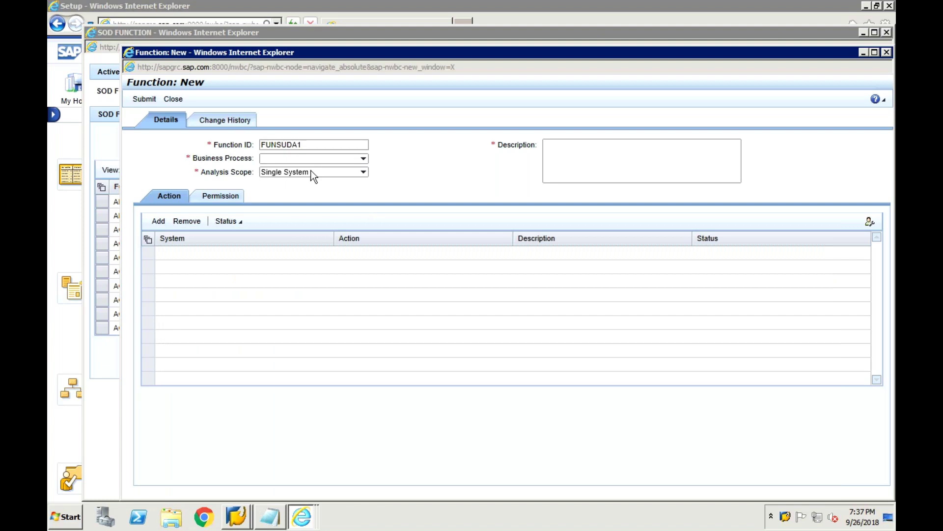
Set the function's description to FUNSUDA1, business process to GRCSUDHA MODULE and analysis scope to Single System.
{"action": "left_click", "coordinate": [579, 157]}
{"action": "key", "text": "ctrl+v"}
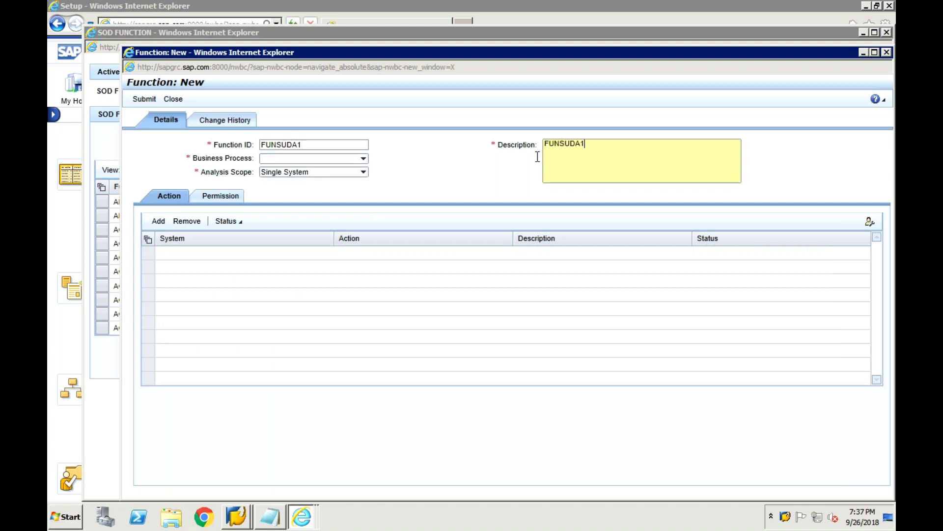
{"action": "left_click", "coordinate": [364, 159]}
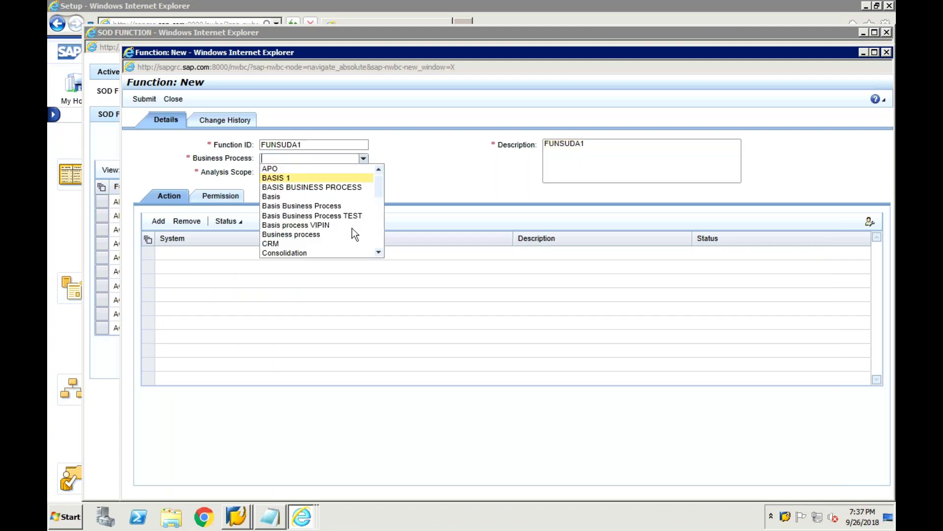
{"action": "left_click", "coordinate": [379, 232]}
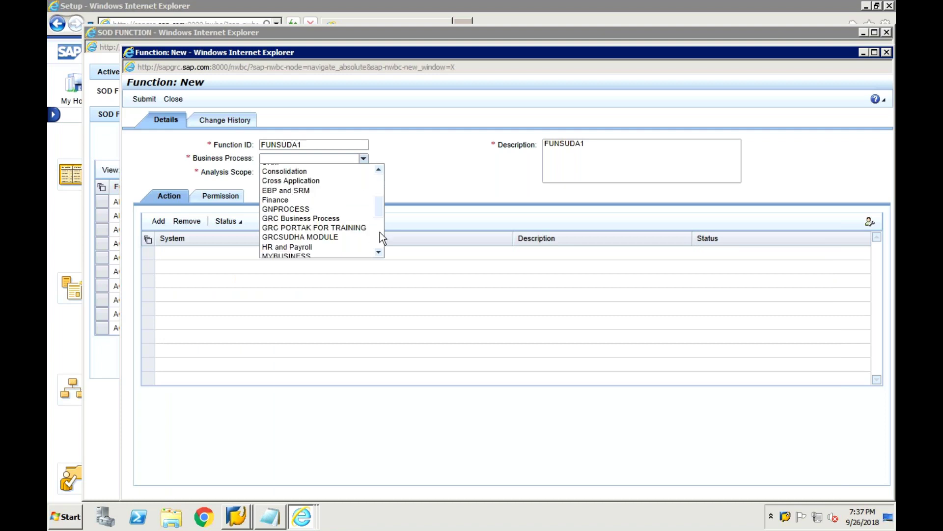
{"action": "left_click", "coordinate": [345, 233]}
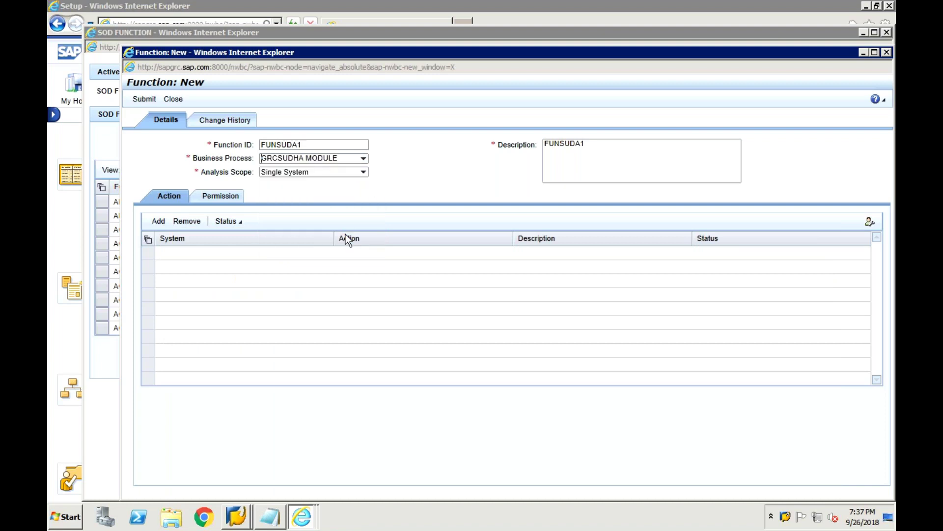
{"action": "left_click", "coordinate": [363, 172]}
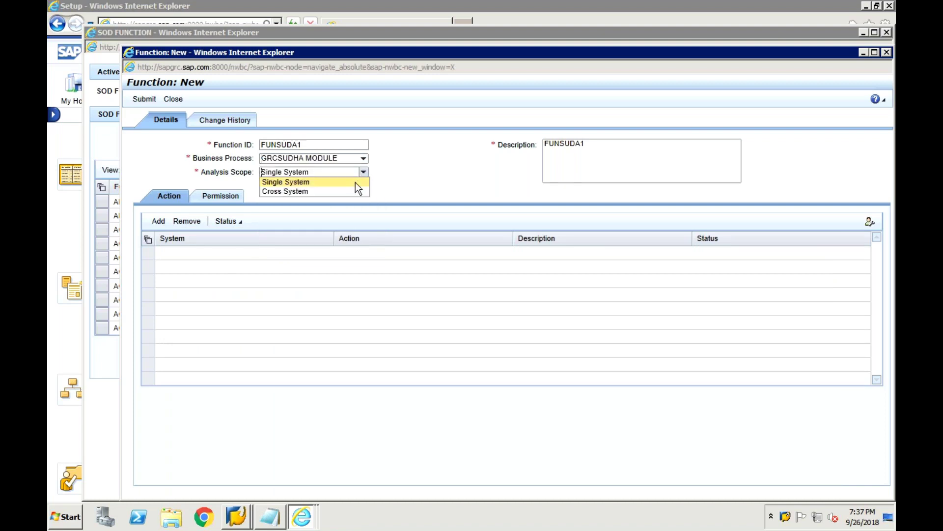
{"action": "left_click", "coordinate": [355, 183]}
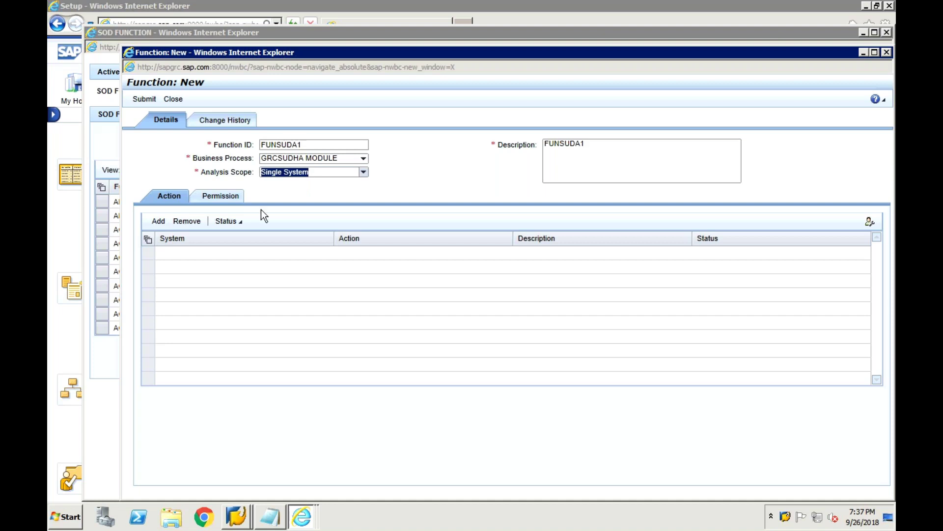
Add an action row to the function and set its system to "Connection to GRC".
{"action": "left_click", "coordinate": [158, 222]}
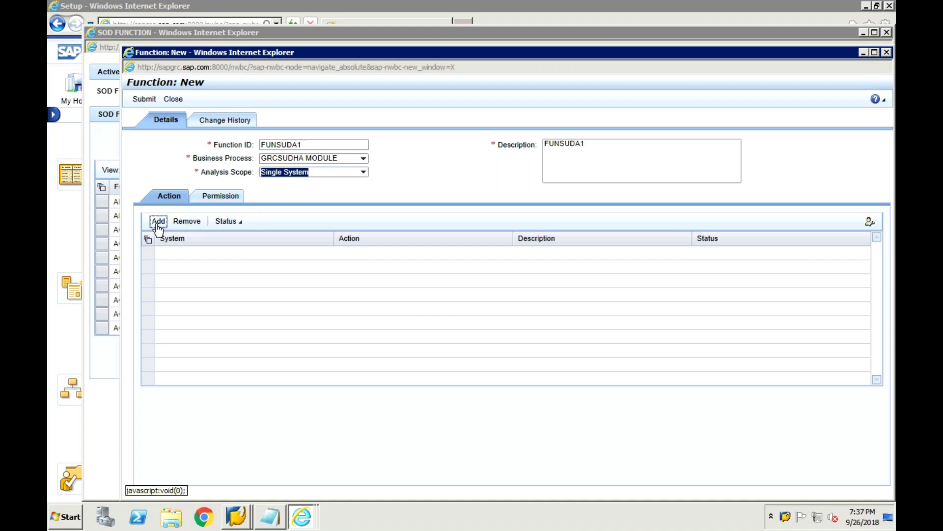
{"action": "left_click", "coordinate": [329, 253]}
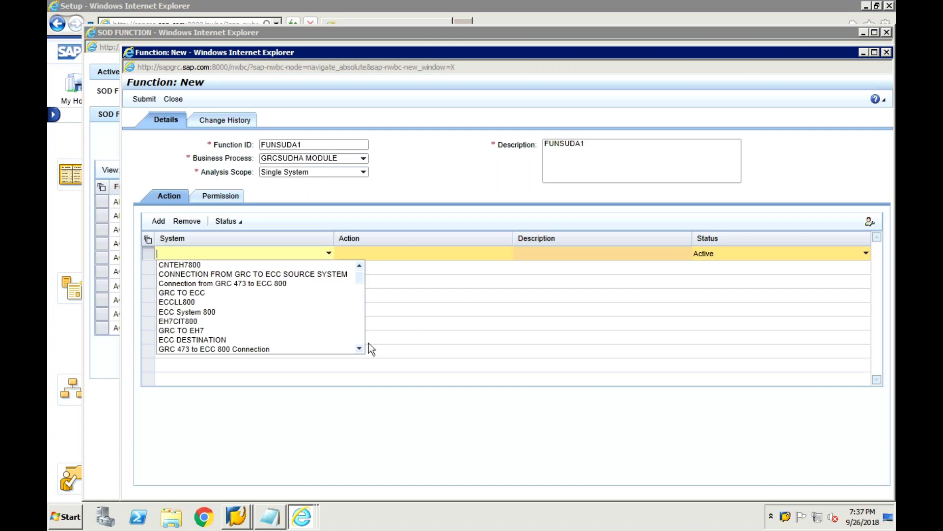
{"action": "scroll", "coordinate": [359, 334], "scroll_direction": "down", "scroll_amount": 3}
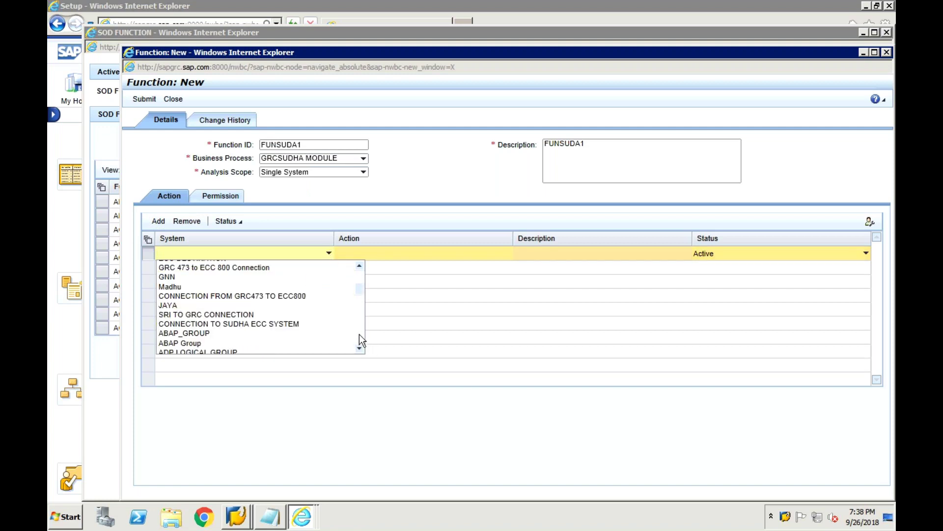
{"action": "scroll", "coordinate": [359, 334], "scroll_direction": "down", "scroll_amount": 3}
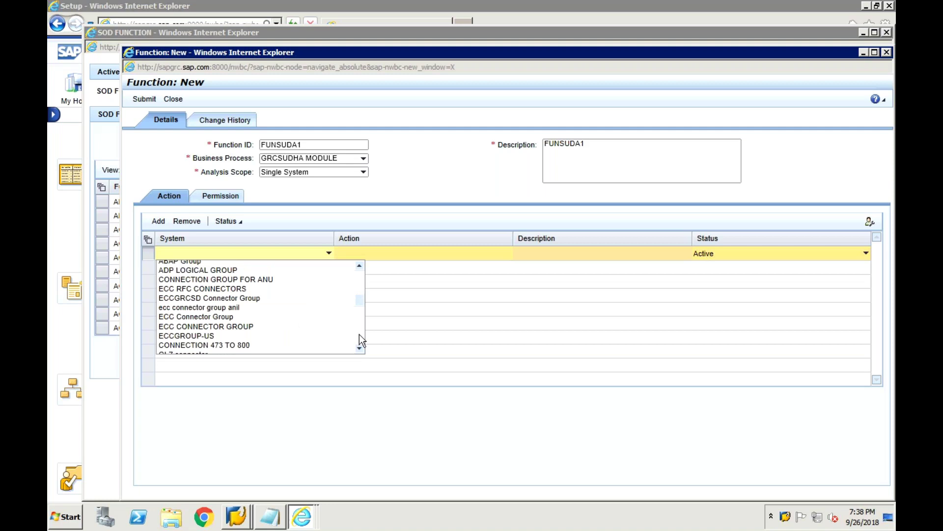
{"action": "scroll", "coordinate": [359, 334], "scroll_direction": "down", "scroll_amount": 3}
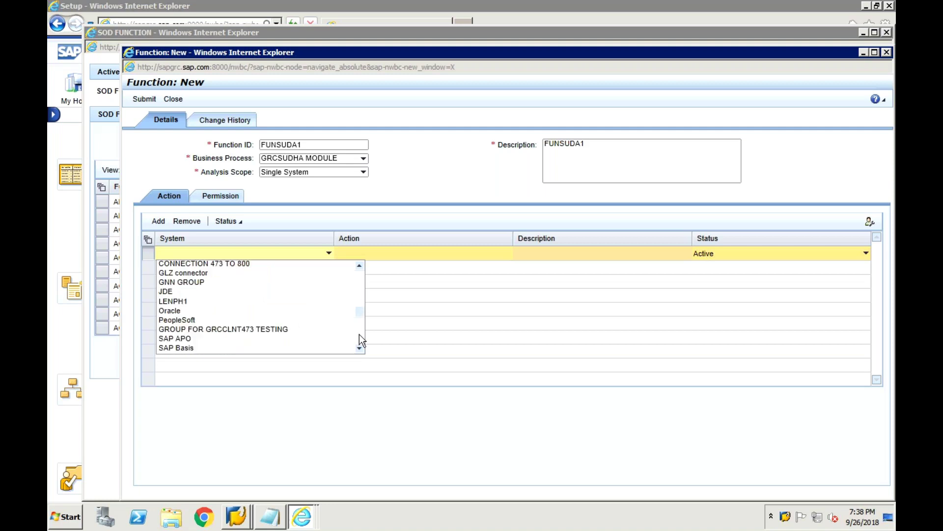
{"action": "scroll", "coordinate": [359, 334], "scroll_direction": "down", "scroll_amount": 3}
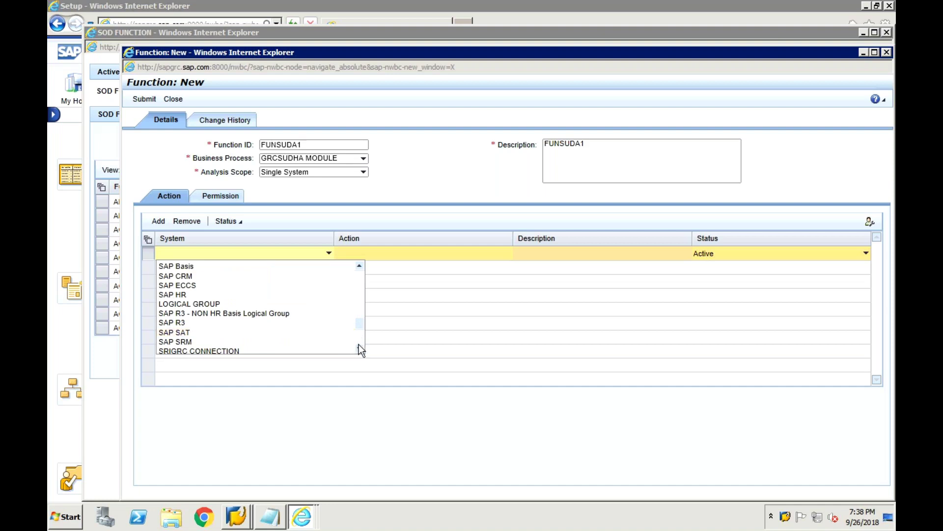
{"action": "left_click", "coordinate": [359, 345]}
{"action": "left_click", "coordinate": [359, 345]}
{"action": "left_click", "coordinate": [358, 345]}
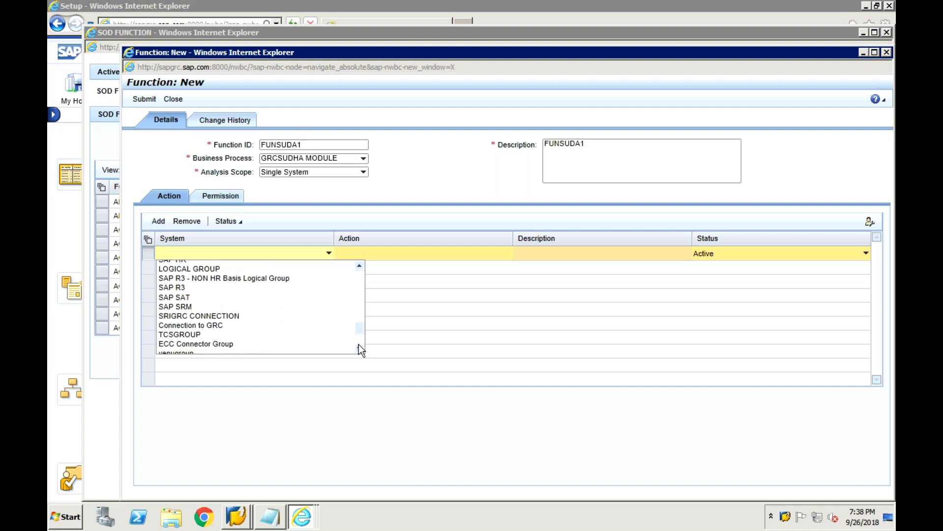
{"action": "left_click", "coordinate": [359, 345]}
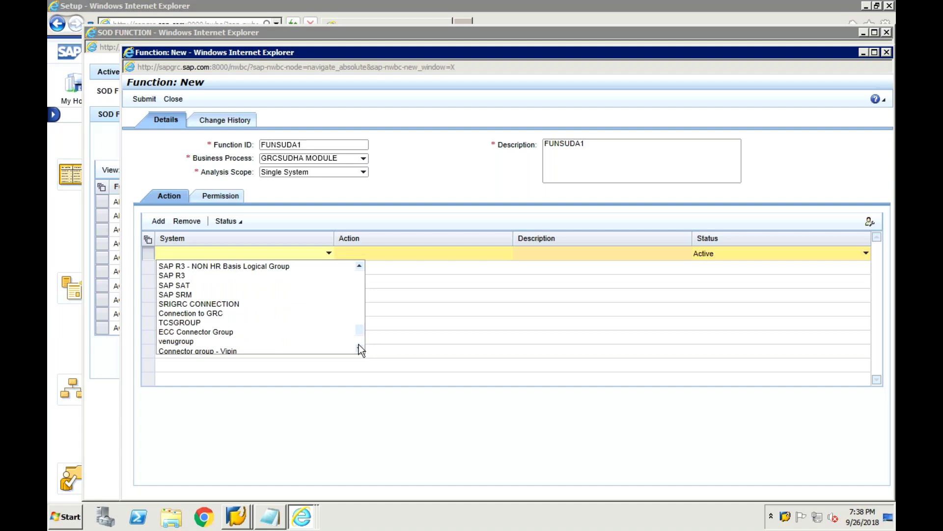
{"action": "left_click", "coordinate": [359, 345]}
{"action": "left_click", "coordinate": [358, 345]}
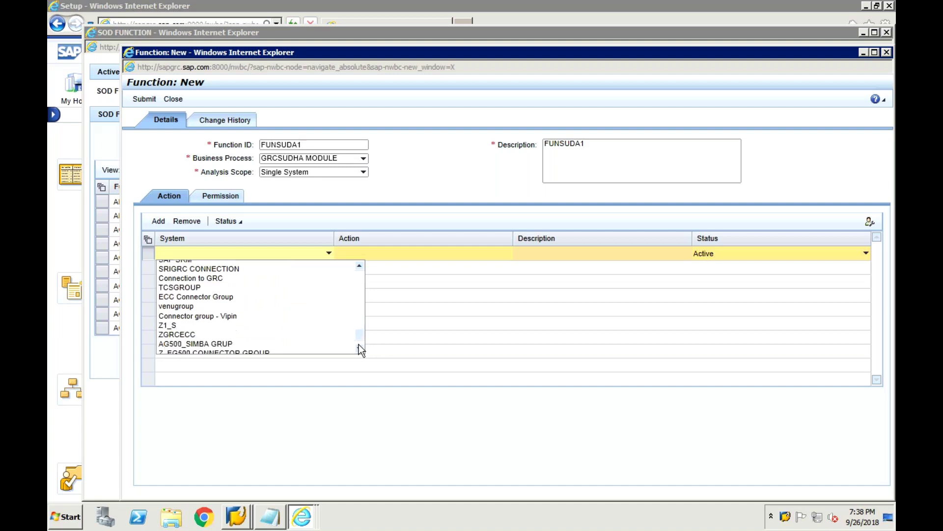
{"action": "left_click", "coordinate": [359, 347]}
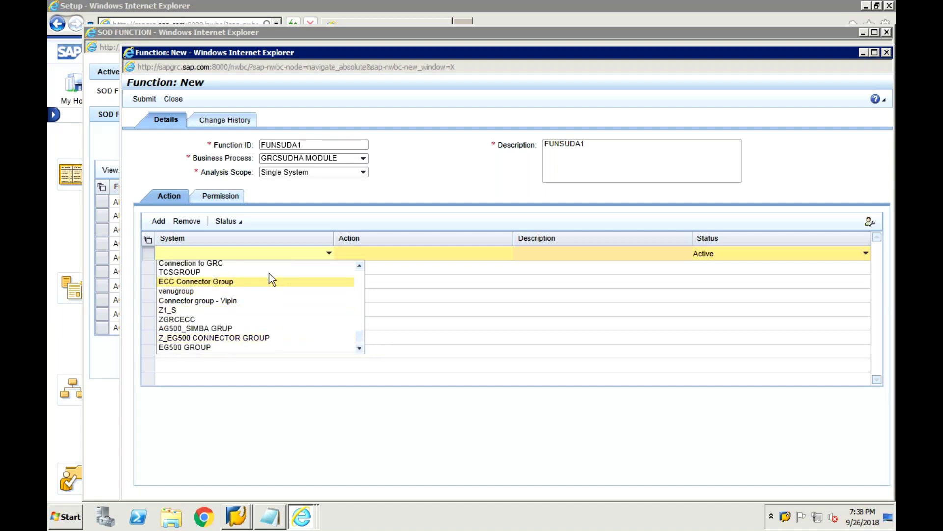
{"action": "left_click", "coordinate": [360, 266]}
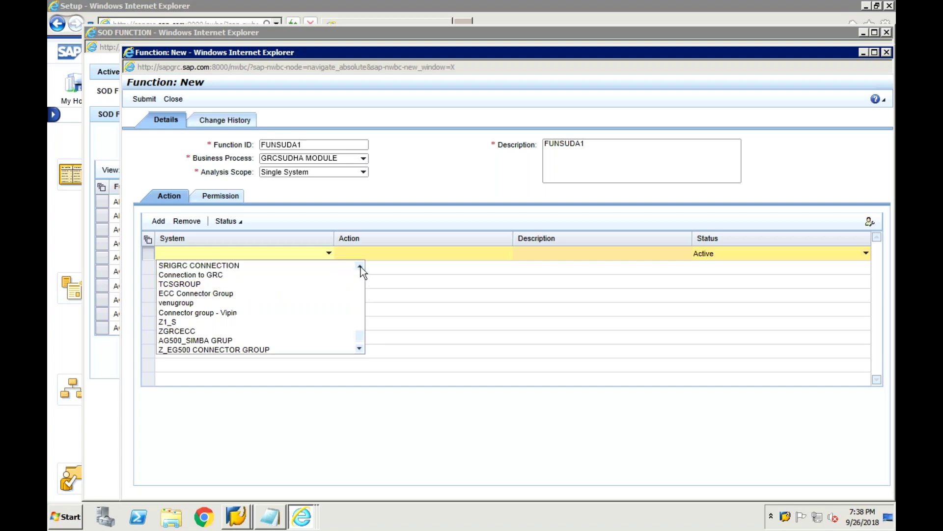
{"action": "left_click", "coordinate": [228, 275]}
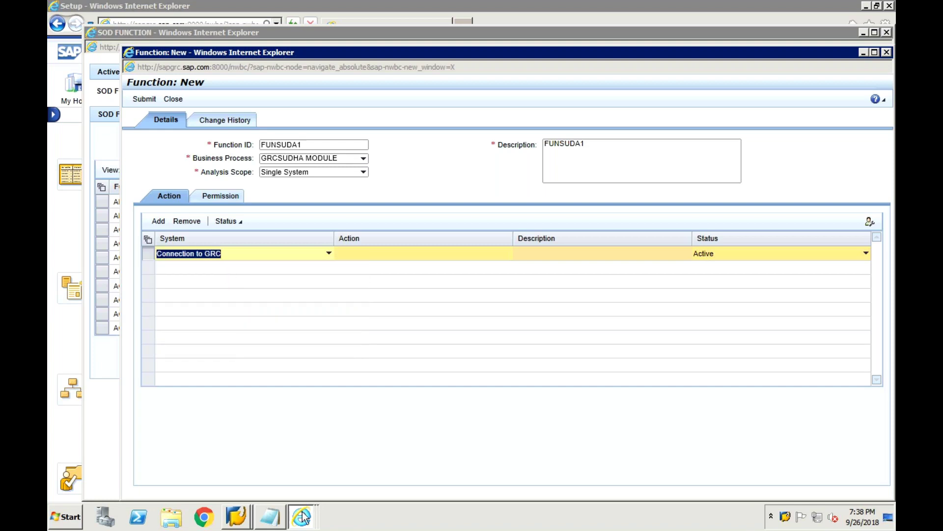
Check the connector group's description in the Notepad notes against the system chosen for the action.
{"action": "left_click", "coordinate": [279, 516]}
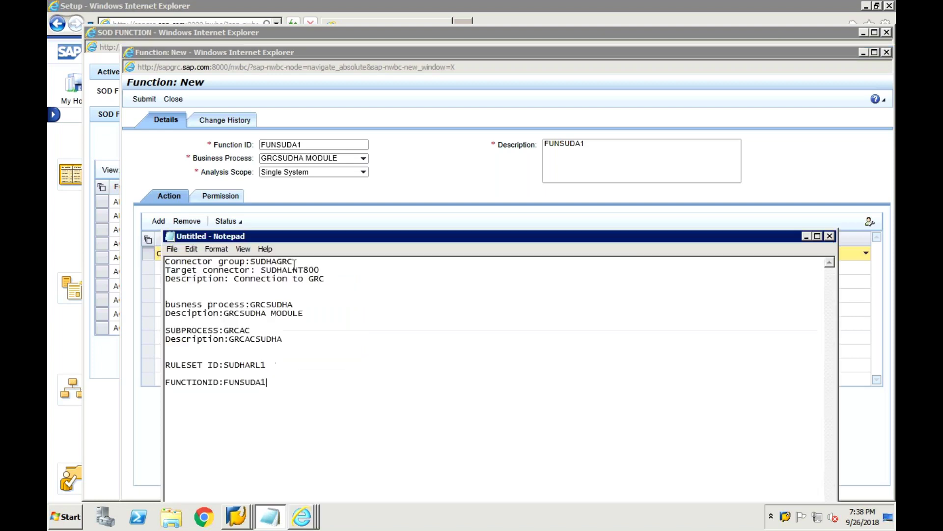
{"action": "left_click", "coordinate": [324, 279]}
{"action": "left_click_drag", "start_coordinate": [271, 284], "coordinate": [236, 281]}
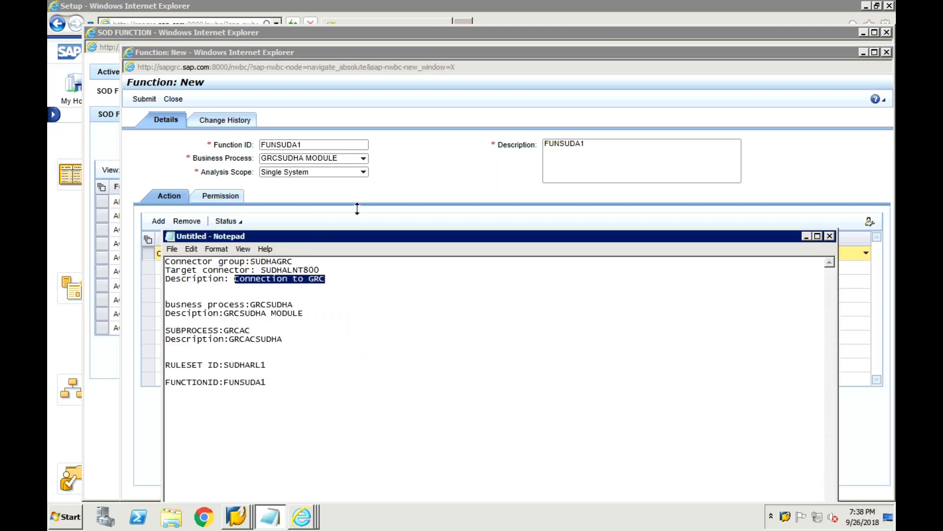
Find the action SU01 for the "Connection to GRC" row and add it to the selected actions.
{"action": "left_click", "coordinate": [397, 193]}
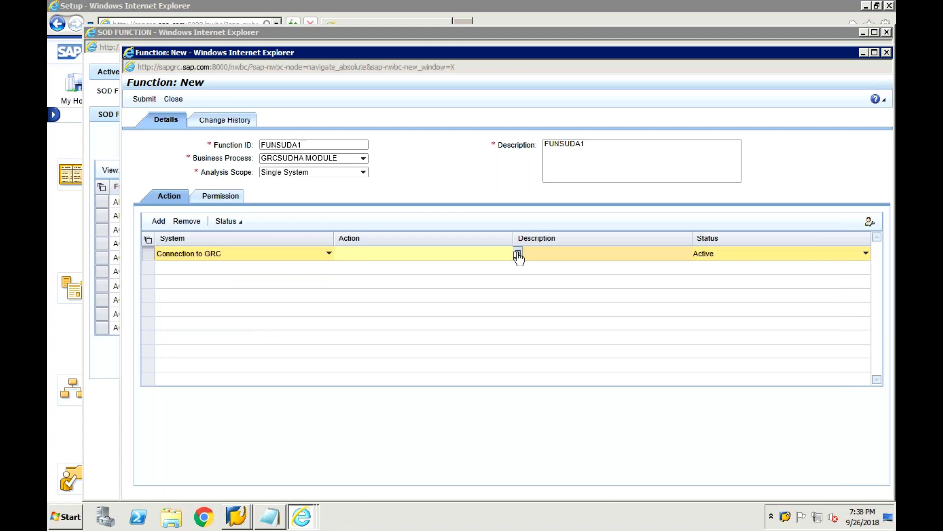
{"action": "left_click", "coordinate": [518, 253]}
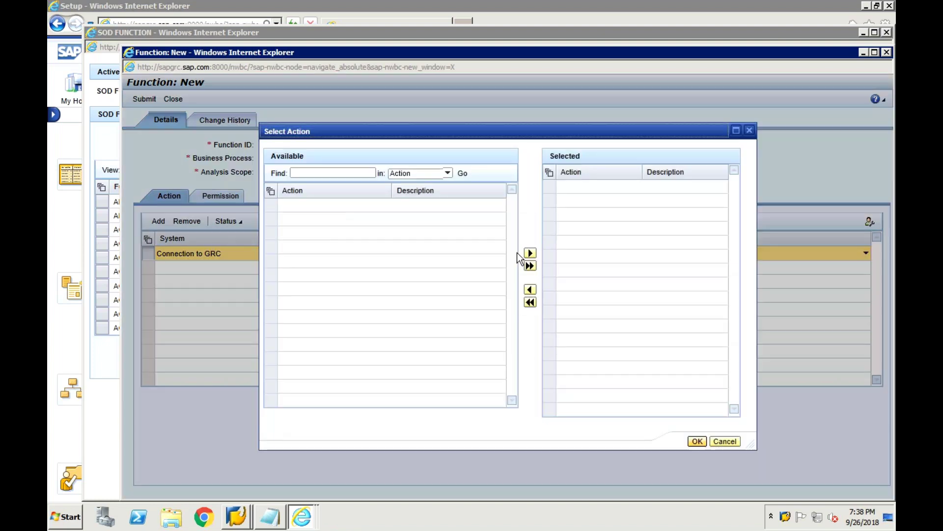
{"action": "left_click", "coordinate": [336, 172]}
{"action": "type", "text": "SU01"}
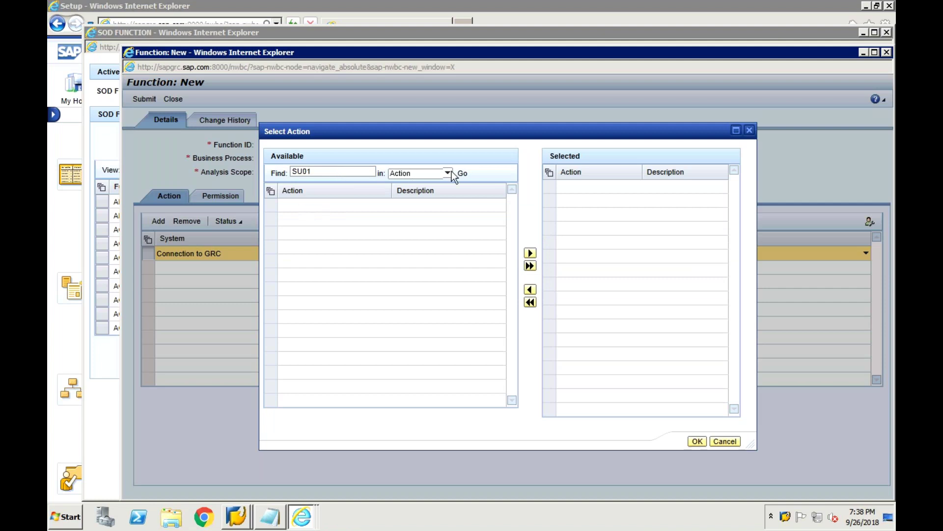
{"action": "left_click", "coordinate": [463, 173]}
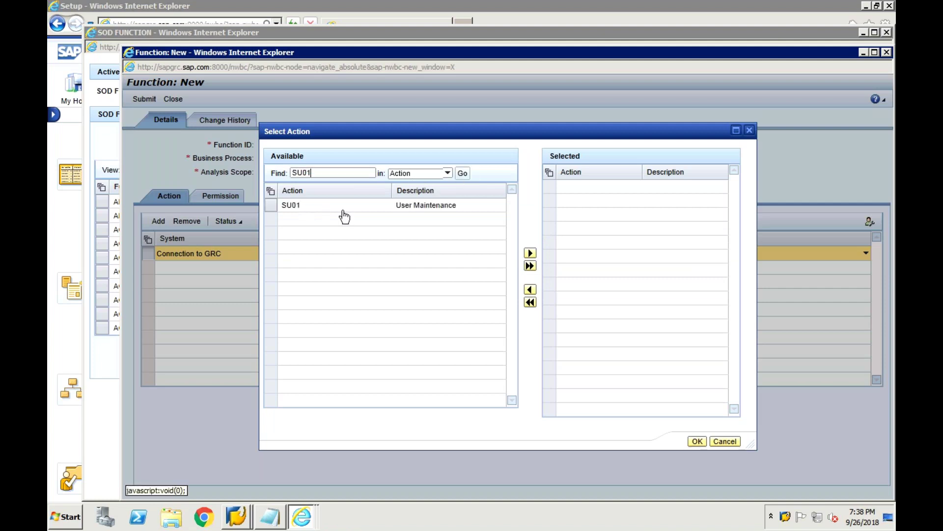
{"action": "left_click", "coordinate": [275, 209]}
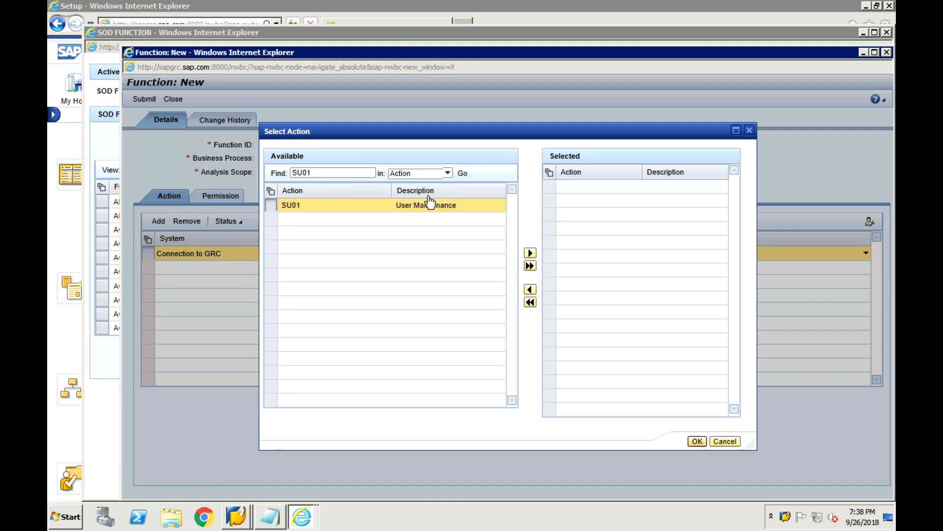
{"action": "left_click", "coordinate": [531, 253]}
Find the action SU10, add it to the selected actions and accept the selection for the function.
{"action": "left_click", "coordinate": [358, 173]}
{"action": "key", "text": "BackSpace"}
{"action": "key", "text": "BackSpace"}
{"action": "type", "text": "10"}
{"action": "left_click", "coordinate": [463, 174]}
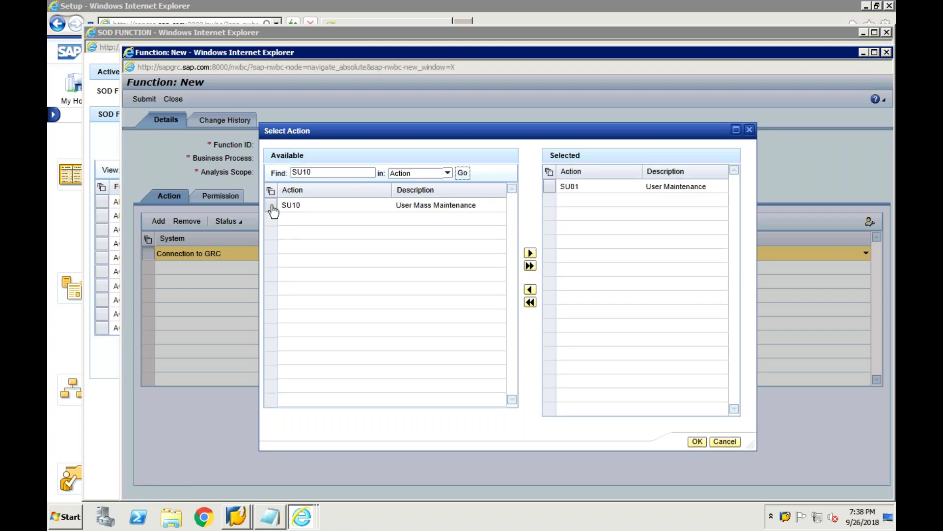
{"action": "left_click", "coordinate": [272, 209]}
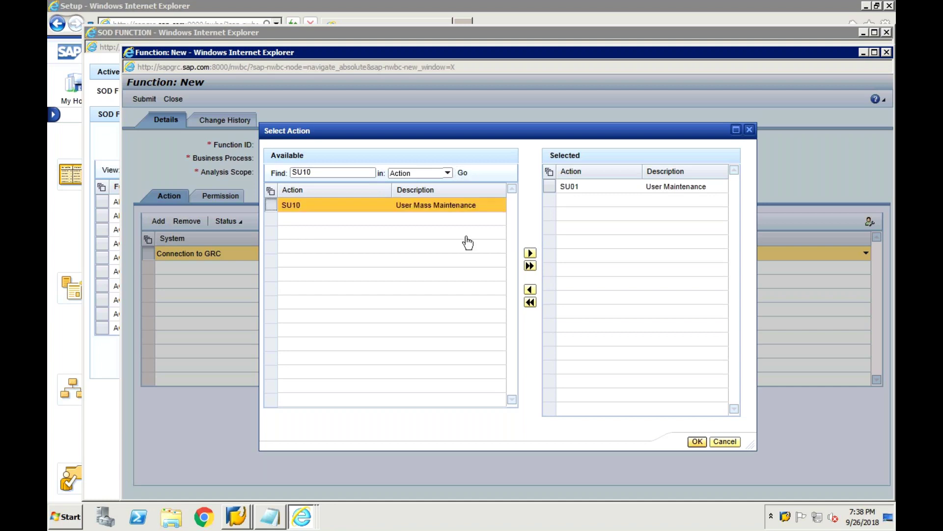
{"action": "left_click", "coordinate": [531, 253]}
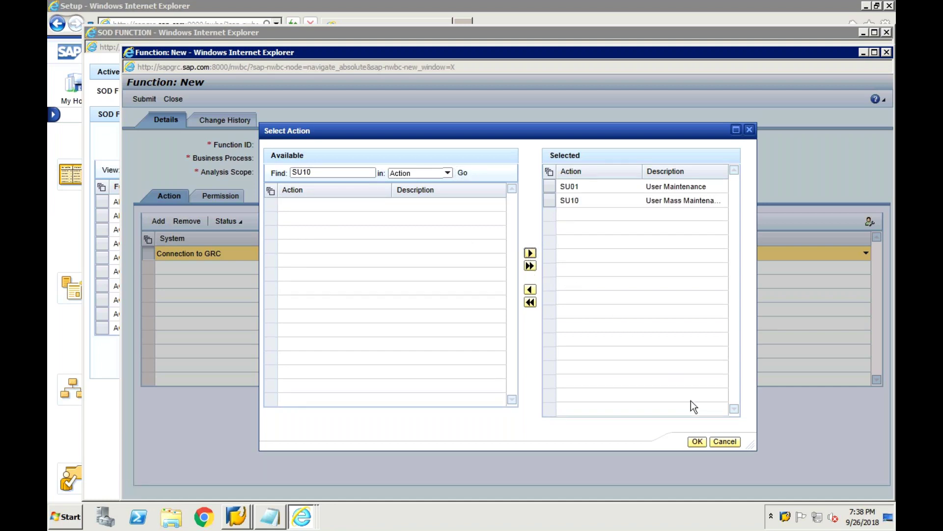
{"action": "left_click", "coordinate": [698, 442]}
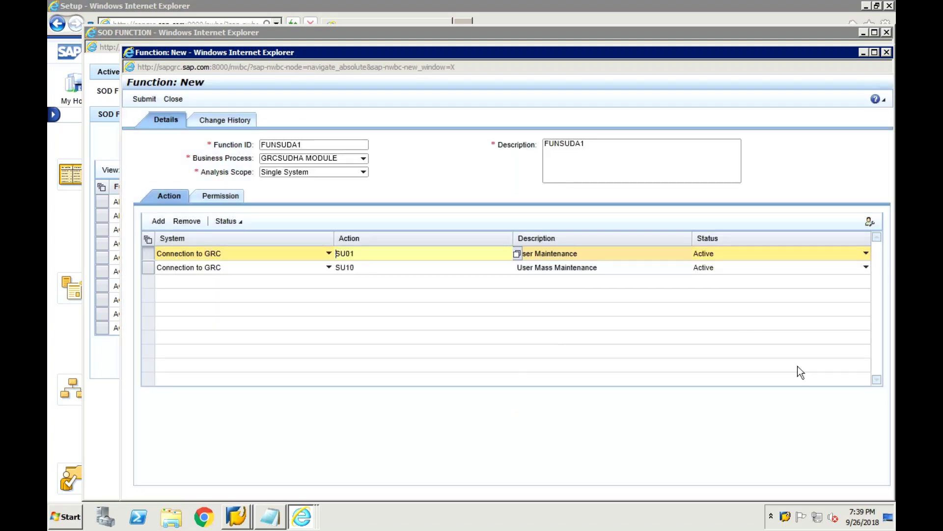
Submit the function FUNSUDA1, check its permission list and close the function window.
{"action": "left_click", "coordinate": [232, 198]}
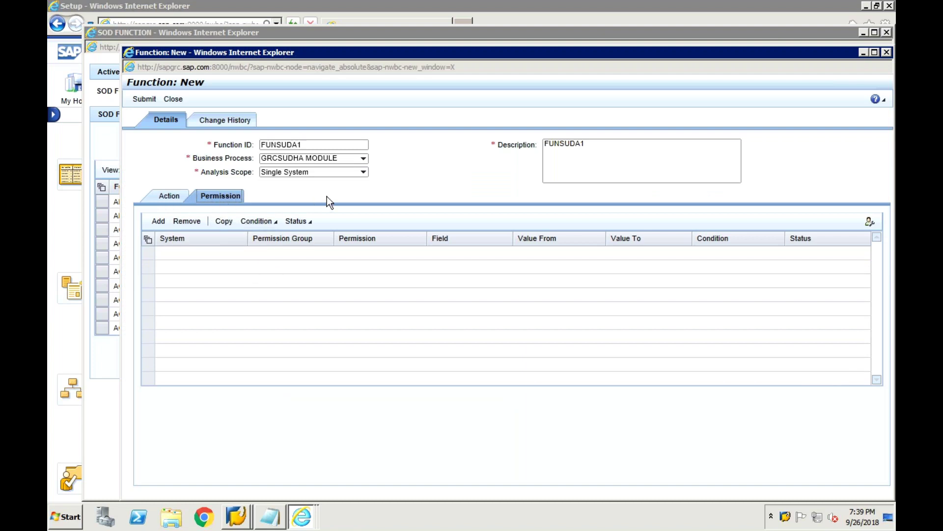
{"action": "left_click", "coordinate": [171, 199]}
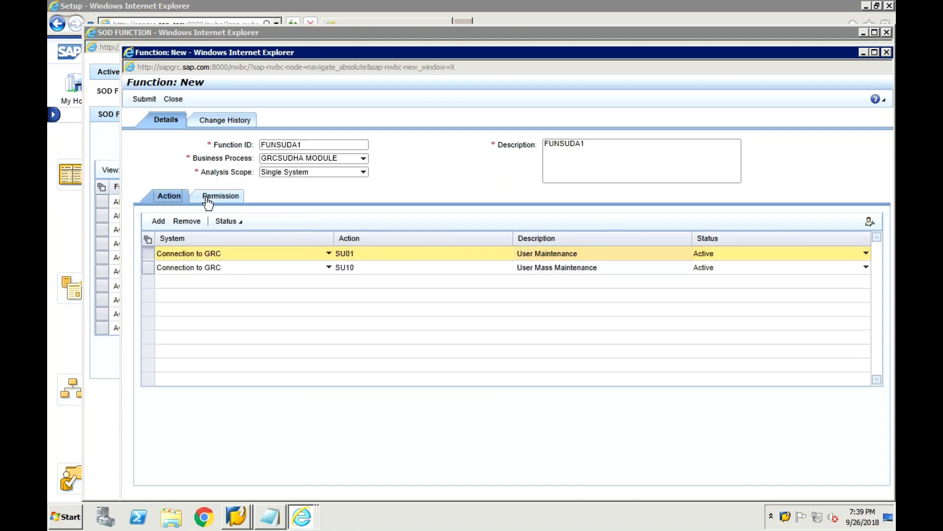
{"action": "left_click", "coordinate": [208, 201]}
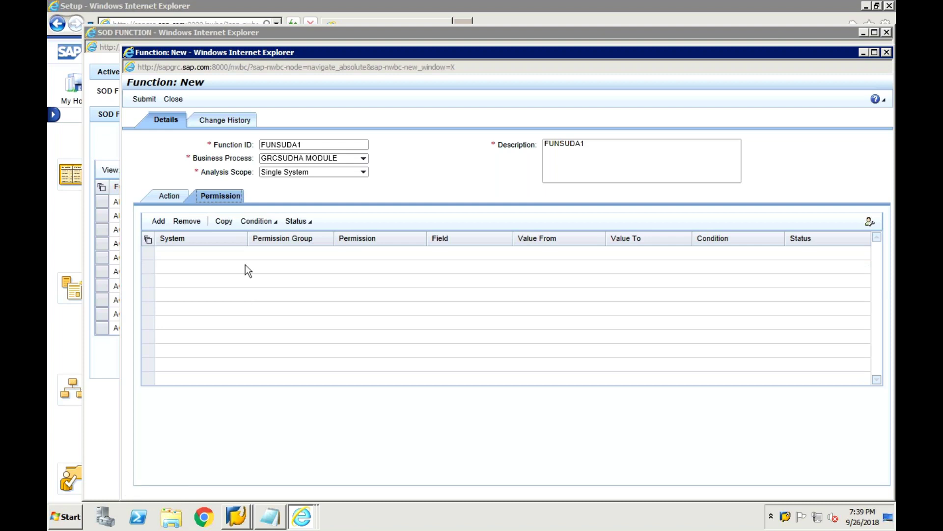
{"action": "left_click", "coordinate": [173, 198]}
{"action": "left_click", "coordinate": [151, 101]}
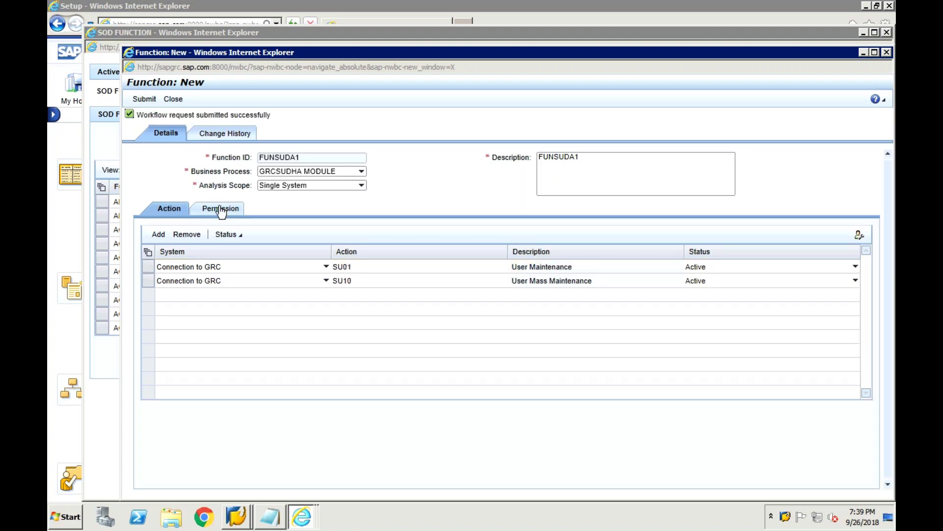
{"action": "left_click", "coordinate": [221, 209]}
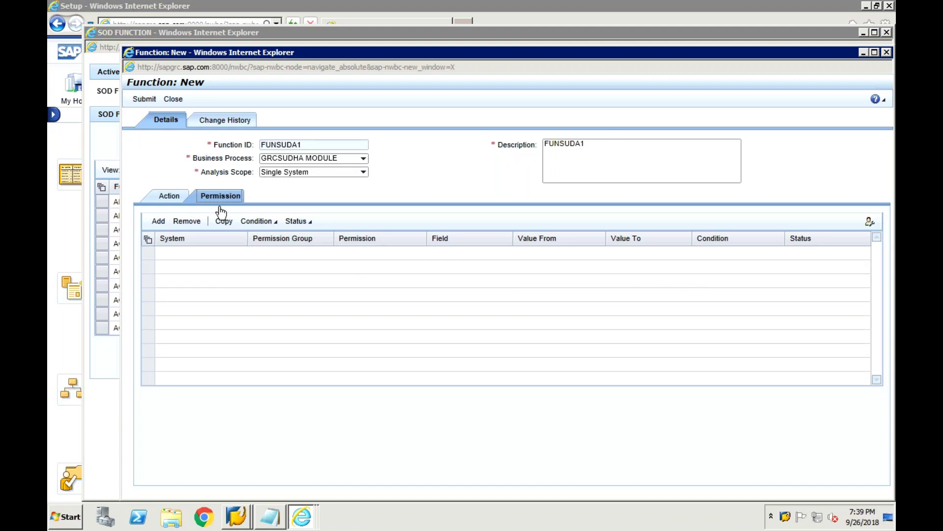
{"action": "left_click", "coordinate": [174, 102]}
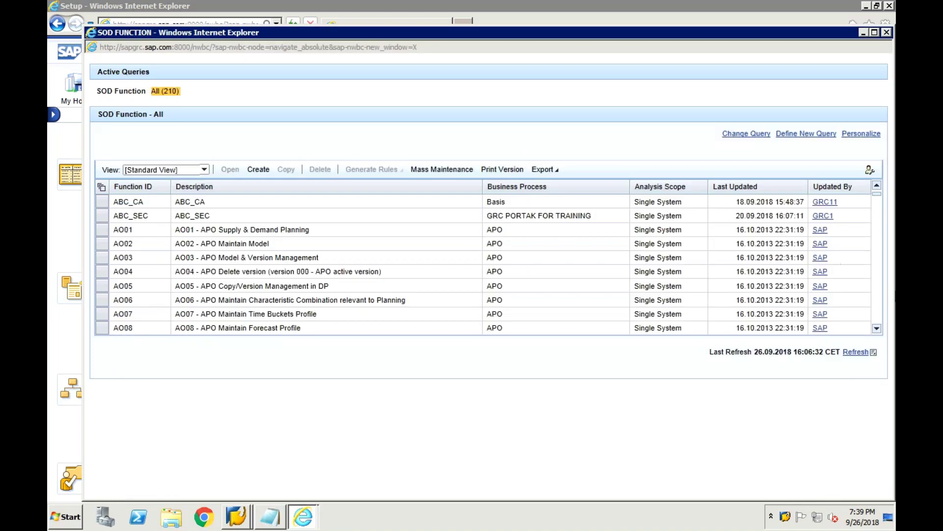
Filter the SOD function list to entries updated by GRC1 and refresh the query.
{"action": "left_click", "coordinate": [875, 295]}
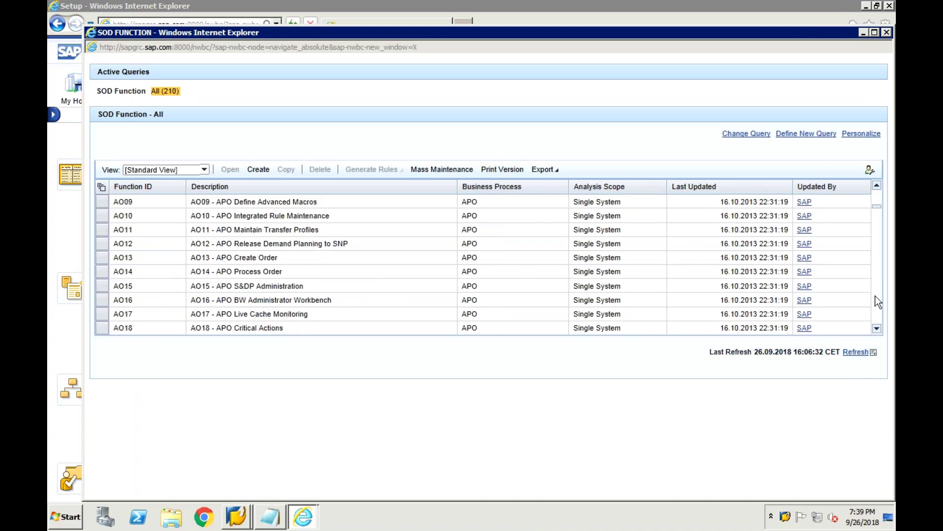
{"action": "left_click", "coordinate": [875, 296]}
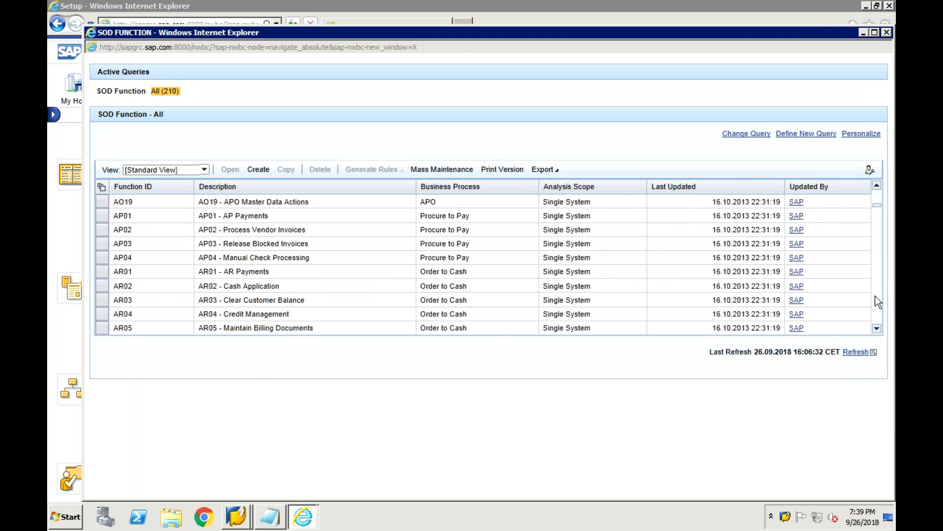
{"action": "left_click", "coordinate": [875, 296]}
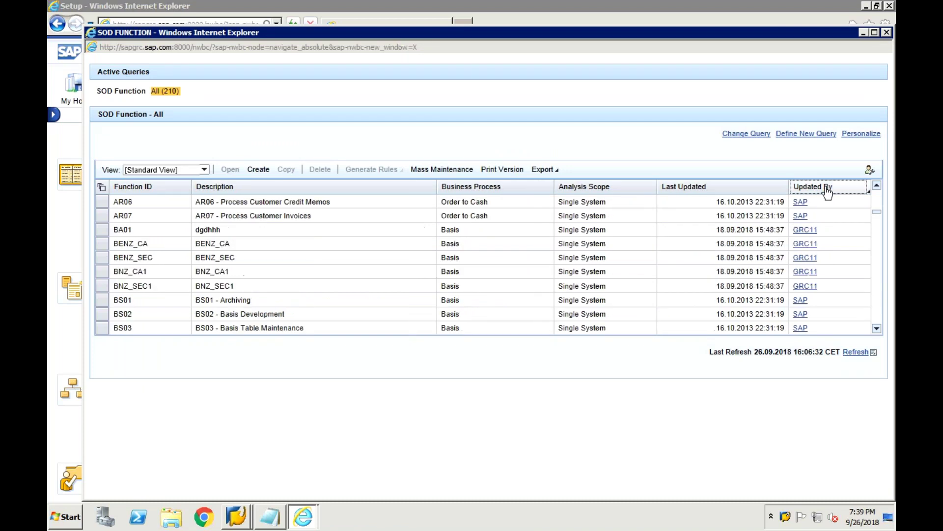
{"action": "left_click", "coordinate": [826, 187]}
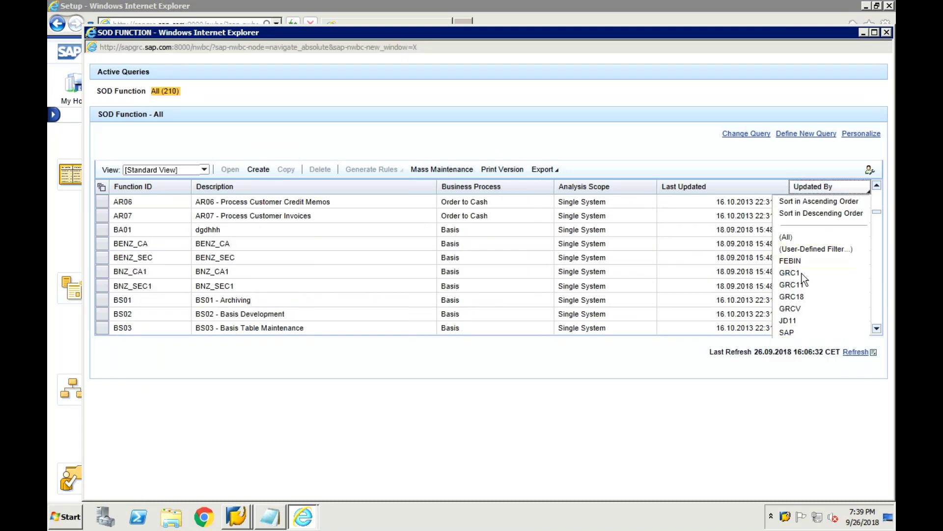
{"action": "left_click", "coordinate": [803, 273]}
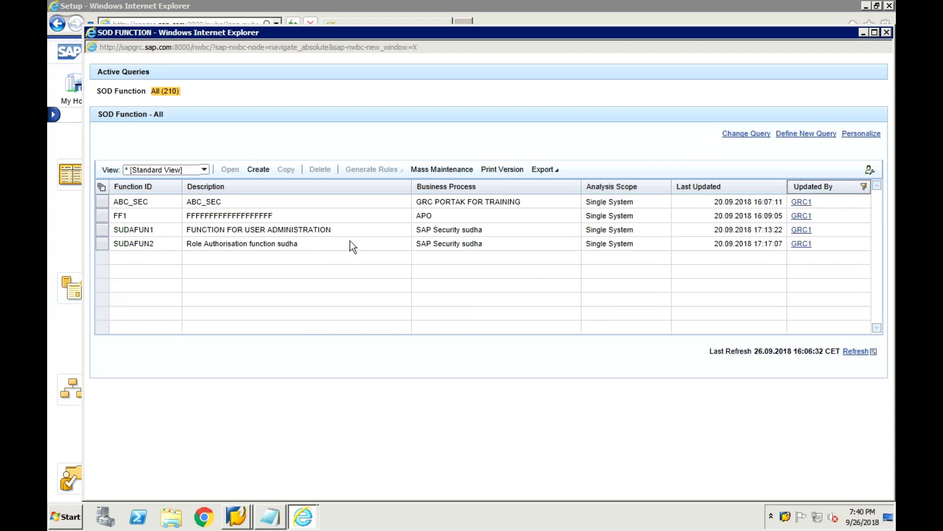
{"action": "left_click", "coordinate": [854, 352]}
Switch to the SAP Easy Access session and check which user is logged on.
{"action": "left_click", "coordinate": [236, 516]}
{"action": "left_click", "coordinate": [251, 484]}
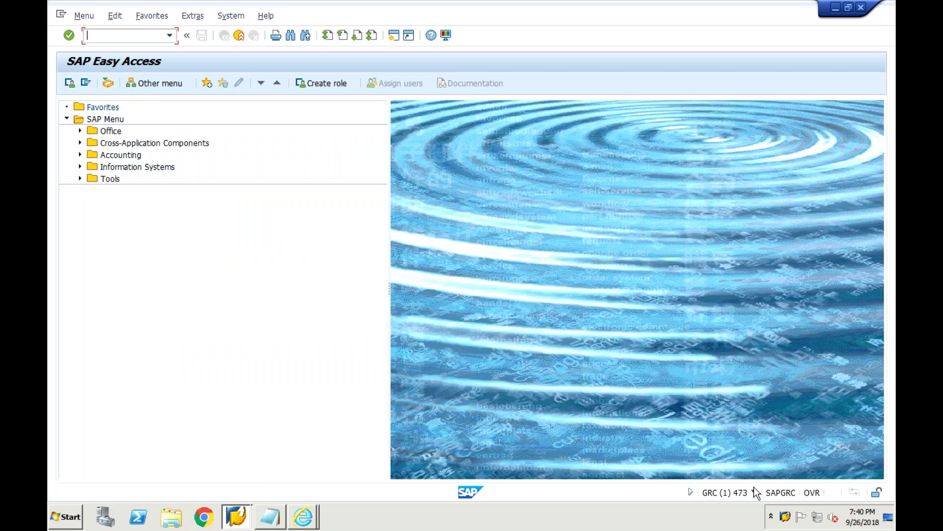
{"action": "left_click", "coordinate": [754, 491]}
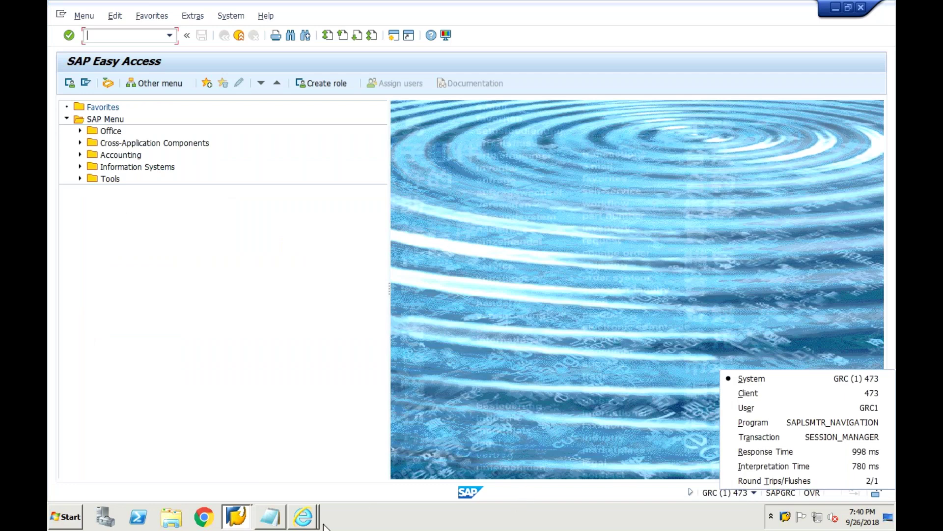
Return to the SOD Function window in Internet Explorer and refresh the filtered function list again.
{"action": "left_click", "coordinate": [306, 519]}
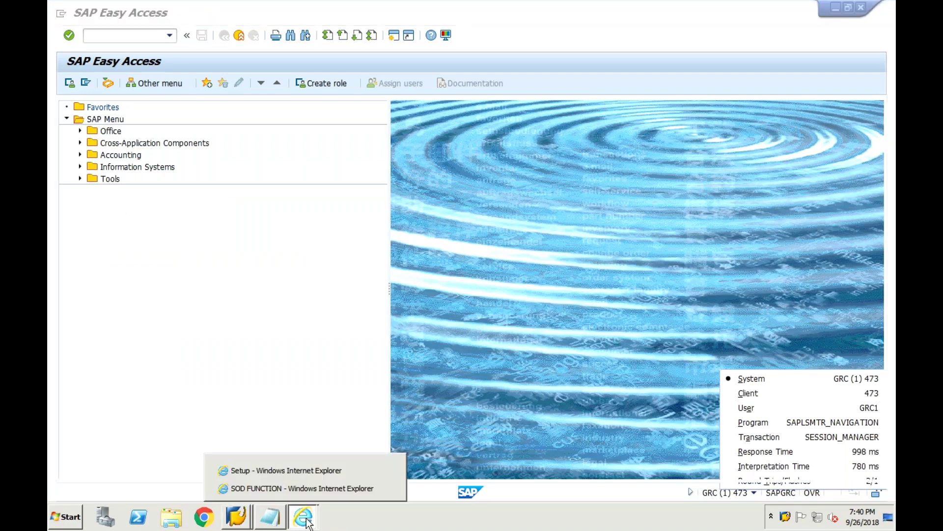
{"action": "left_click", "coordinate": [309, 488]}
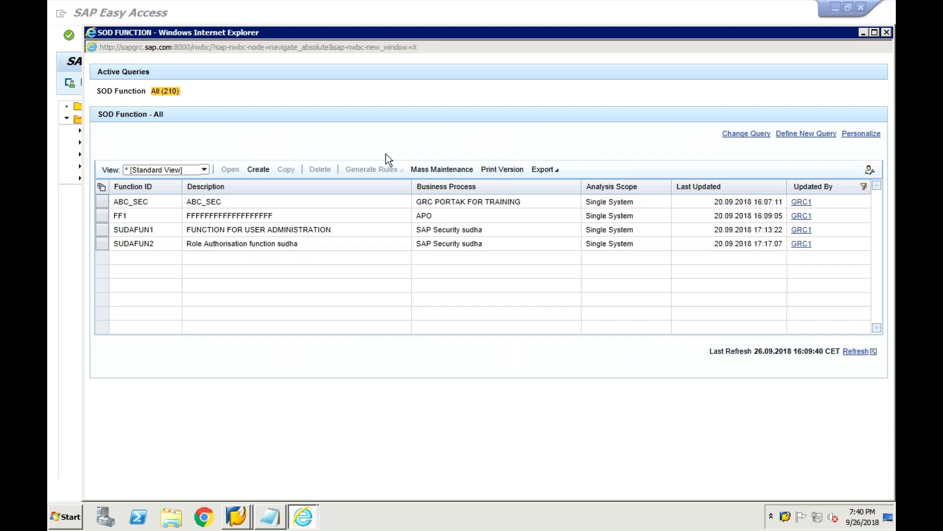
{"action": "left_click", "coordinate": [851, 351]}
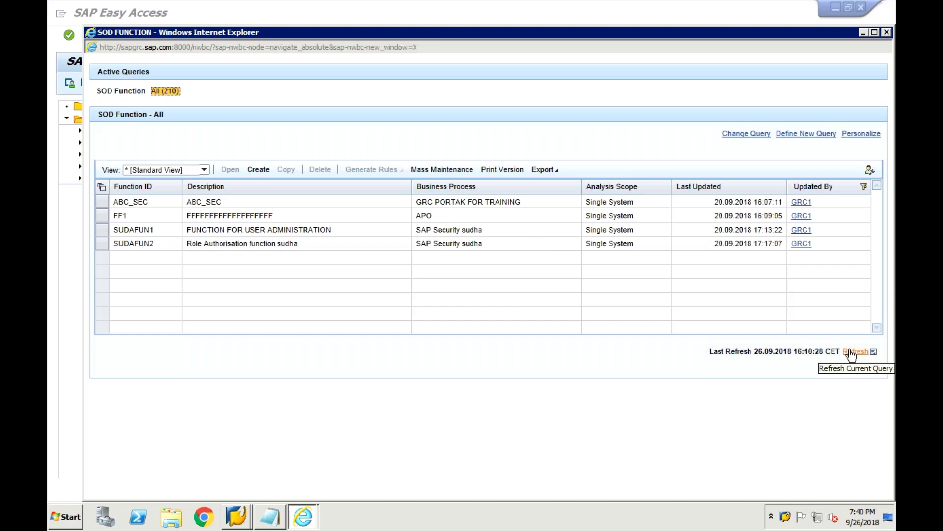
{"action": "left_click", "coordinate": [850, 352]}
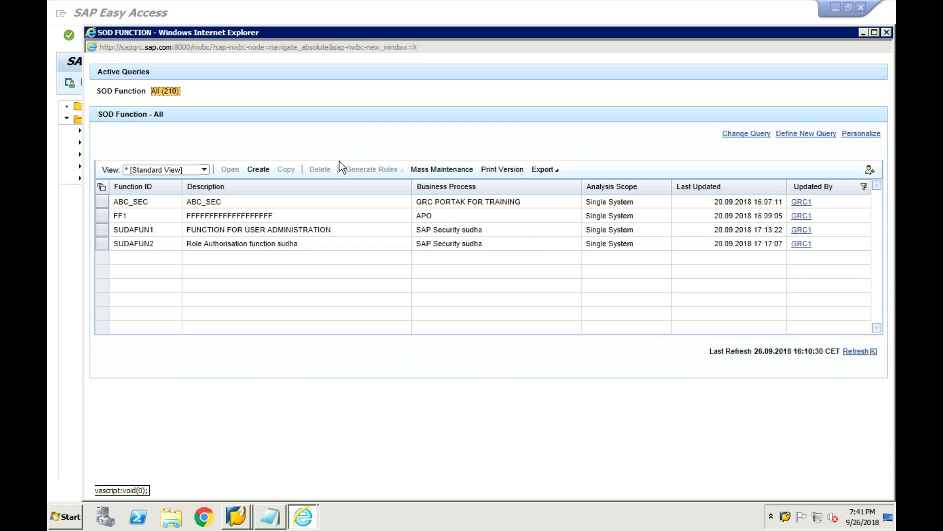
Start a new function with the ID FUNSUDA1 and the business process GRCSUDHA MODULE.
{"action": "left_click", "coordinate": [256, 171]}
{"action": "left_click", "coordinate": [273, 146]}
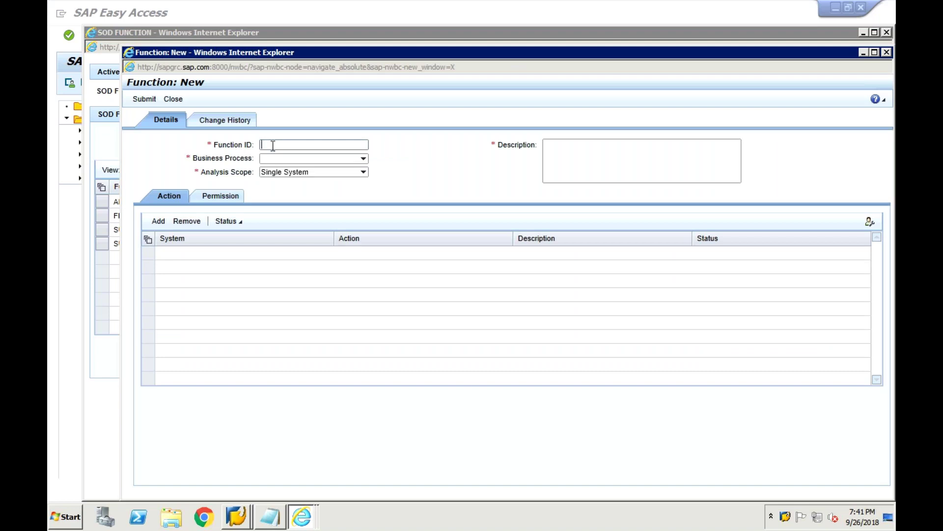
{"action": "type", "text": "FUNSUDA1"}
{"action": "left_click", "coordinate": [363, 159]}
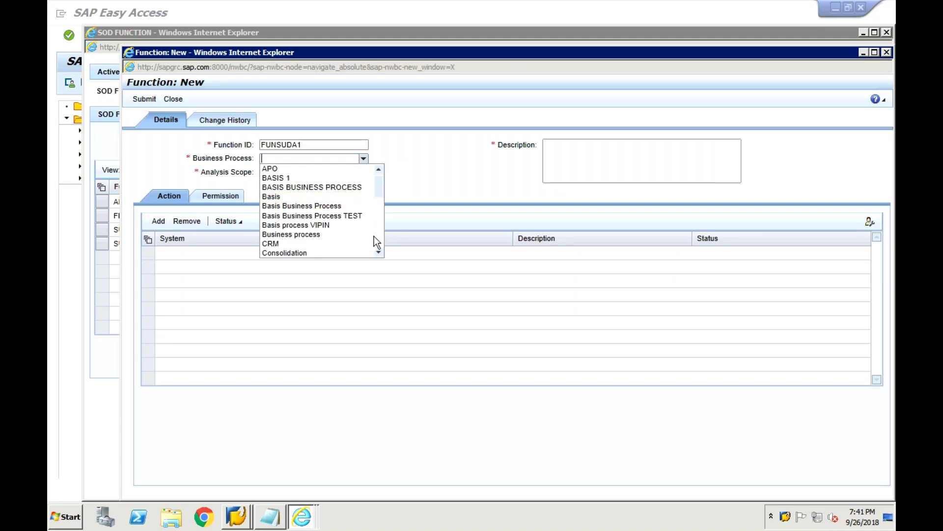
{"action": "scroll", "coordinate": [378, 237], "scroll_direction": "down", "scroll_amount": 3}
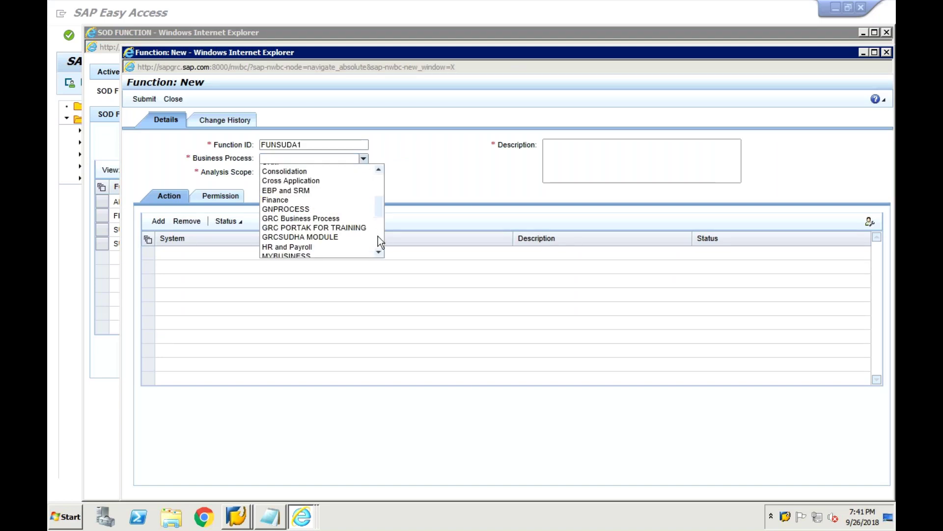
{"action": "scroll", "coordinate": [378, 237], "scroll_direction": "down", "scroll_amount": 3}
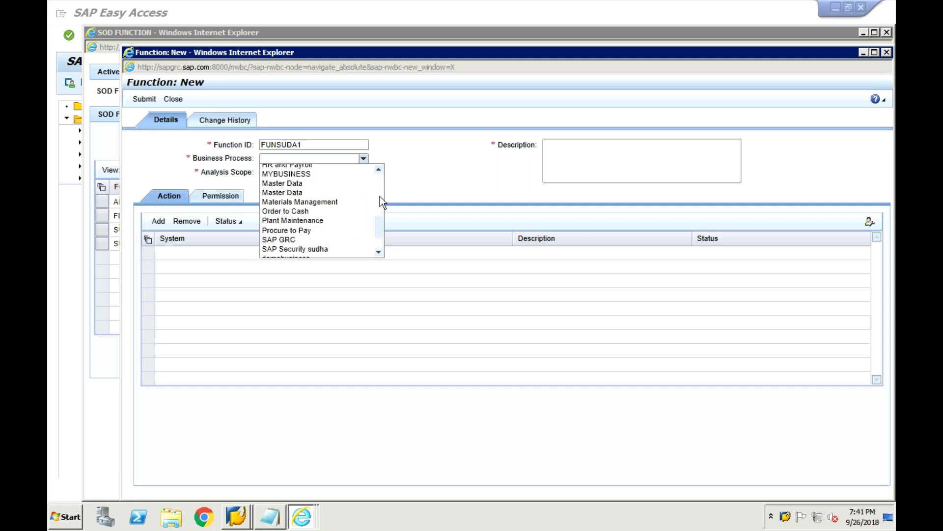
{"action": "scroll", "coordinate": [379, 196], "scroll_direction": "up", "scroll_amount": 3}
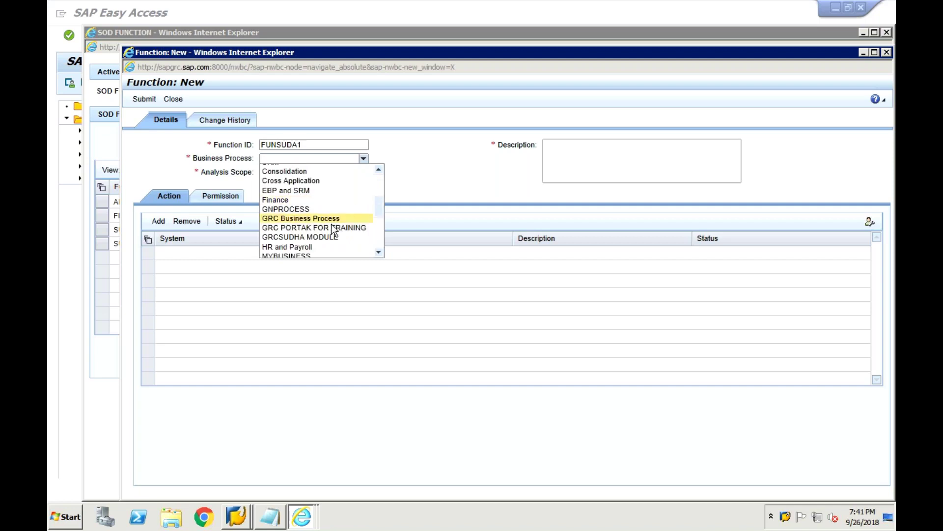
{"action": "left_click", "coordinate": [317, 237]}
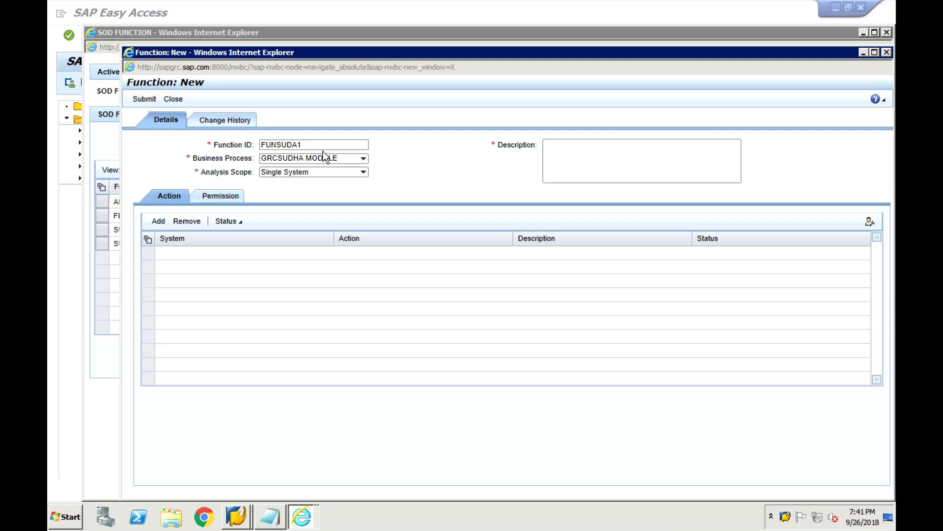
Change the new function's ID to FUNSUDA2 and enter FUNSUDA2 as its description.
{"action": "key", "text": "BackSpace"}
{"action": "type", "text": "2"}
{"action": "left_click", "coordinate": [561, 154]}
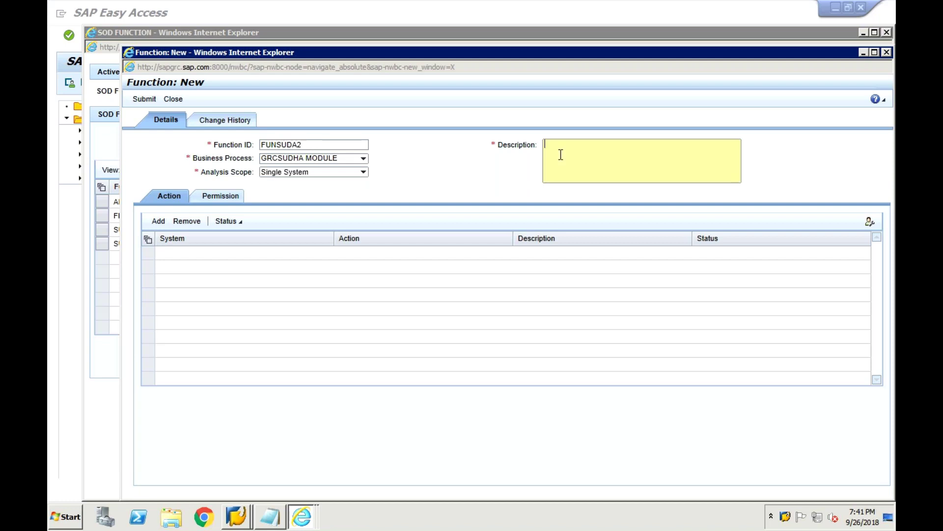
{"action": "type", "text": "FUNSUDA1"}
{"action": "key", "text": "BackSpace"}
{"action": "type", "text": "2"}
Add an action row to function FUNSUDA2 and set its system to CONNECTION TO SUDHA ECC SYSTEM.
{"action": "left_click", "coordinate": [158, 222]}
{"action": "left_click", "coordinate": [330, 254]}
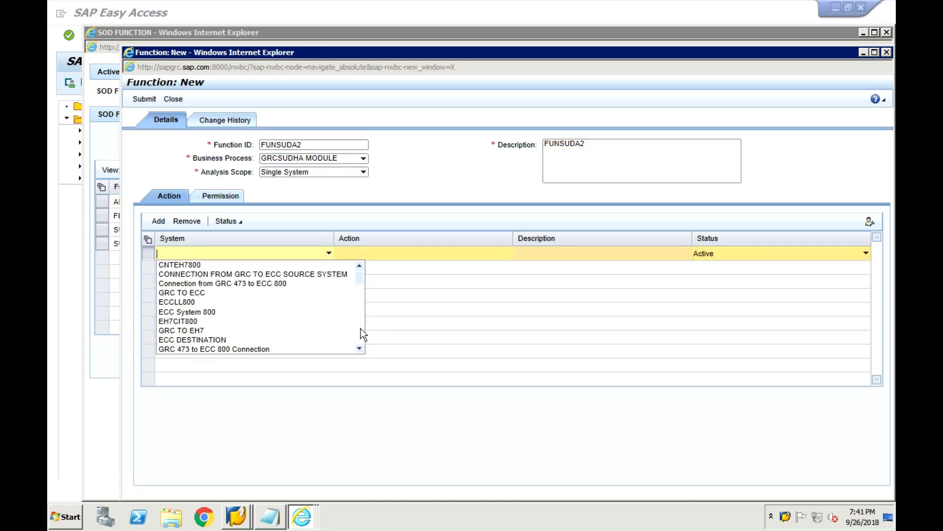
{"action": "scroll", "coordinate": [357, 327], "scroll_direction": "down", "scroll_amount": 3}
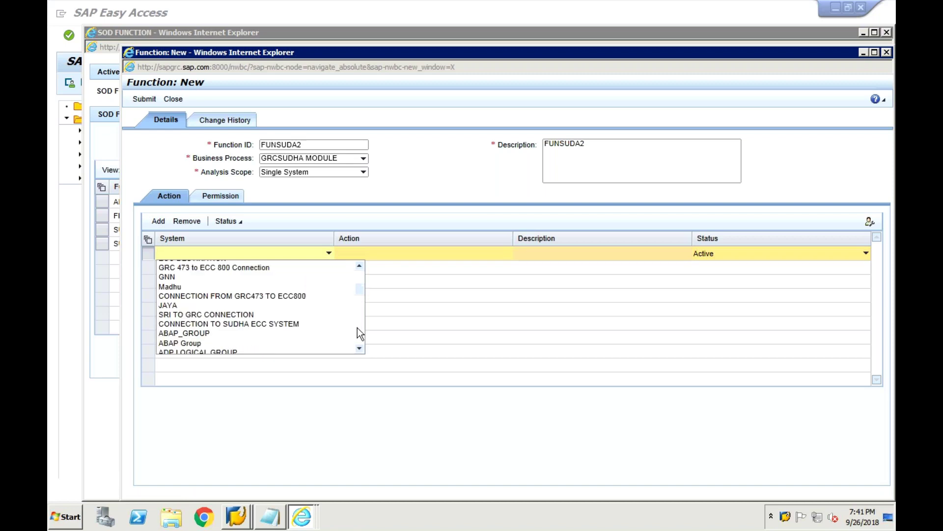
{"action": "scroll", "coordinate": [357, 329], "scroll_direction": "down", "scroll_amount": 6}
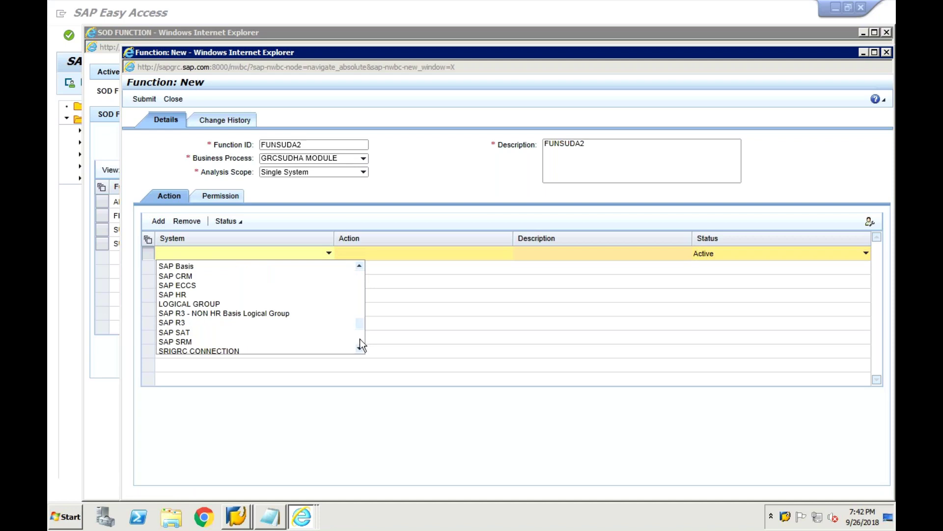
{"action": "scroll", "coordinate": [360, 338], "scroll_direction": "down", "scroll_amount": 3}
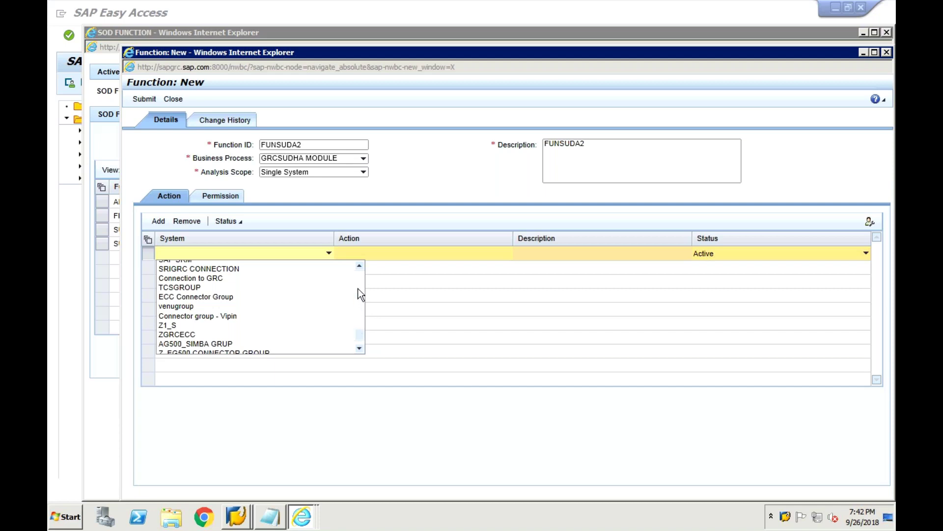
{"action": "scroll", "coordinate": [359, 284], "scroll_direction": "up", "scroll_amount": 3}
{"action": "scroll", "coordinate": [360, 289], "scroll_direction": "up", "scroll_amount": 3}
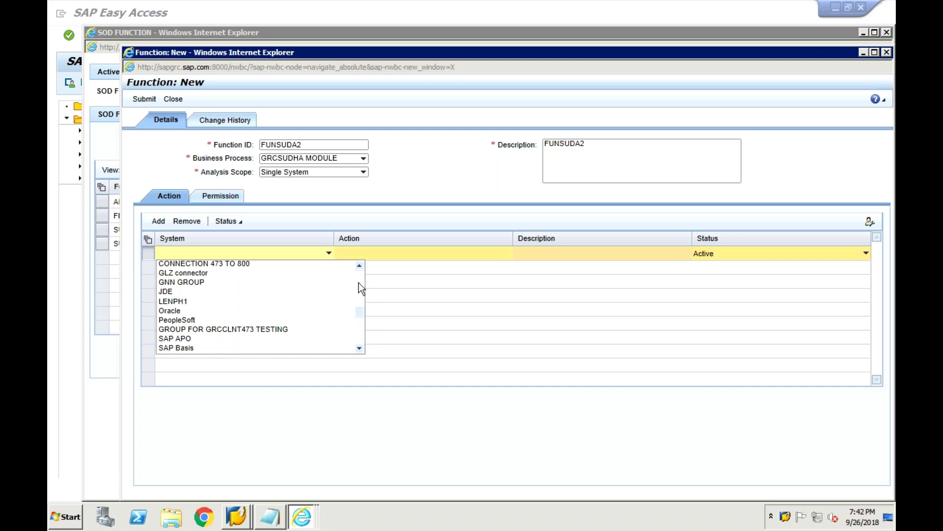
{"action": "scroll", "coordinate": [358, 283], "scroll_direction": "up", "scroll_amount": 3}
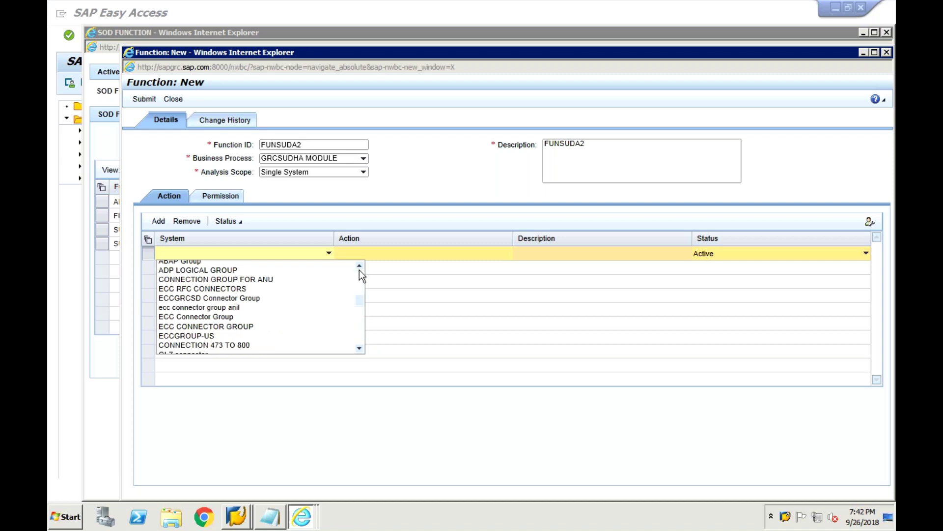
{"action": "left_click", "coordinate": [358, 266]}
{"action": "left_click", "coordinate": [358, 264]}
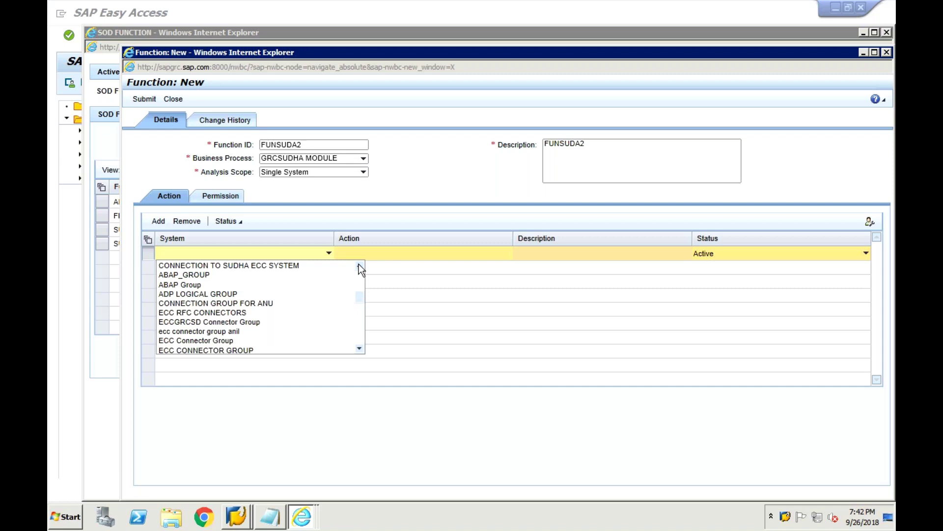
{"action": "left_click", "coordinate": [359, 264]}
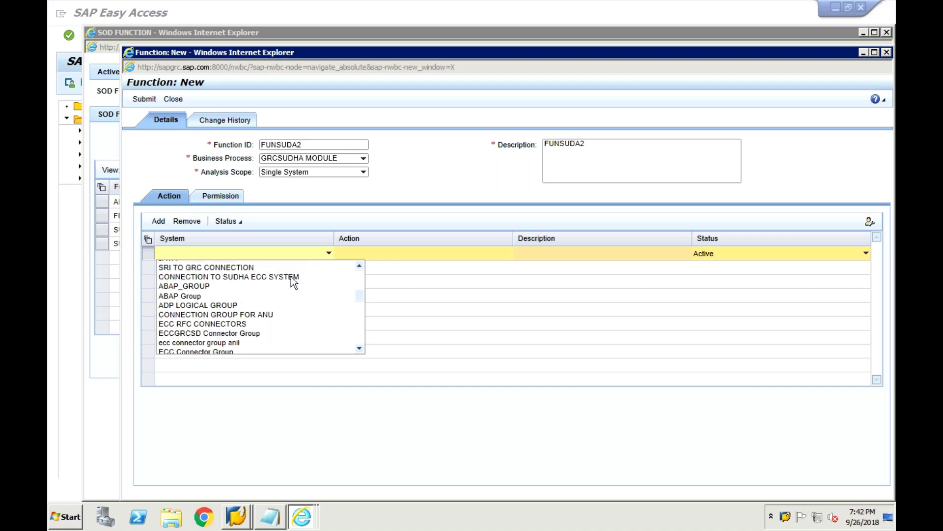
{"action": "left_click", "coordinate": [271, 278]}
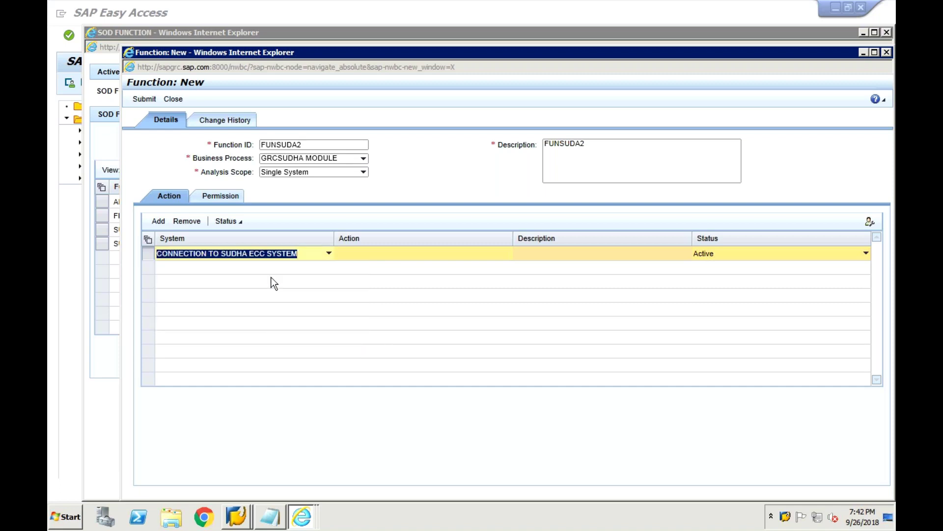
Look through the action row's available systems again for the matching connector group.
{"action": "left_click", "coordinate": [329, 254]}
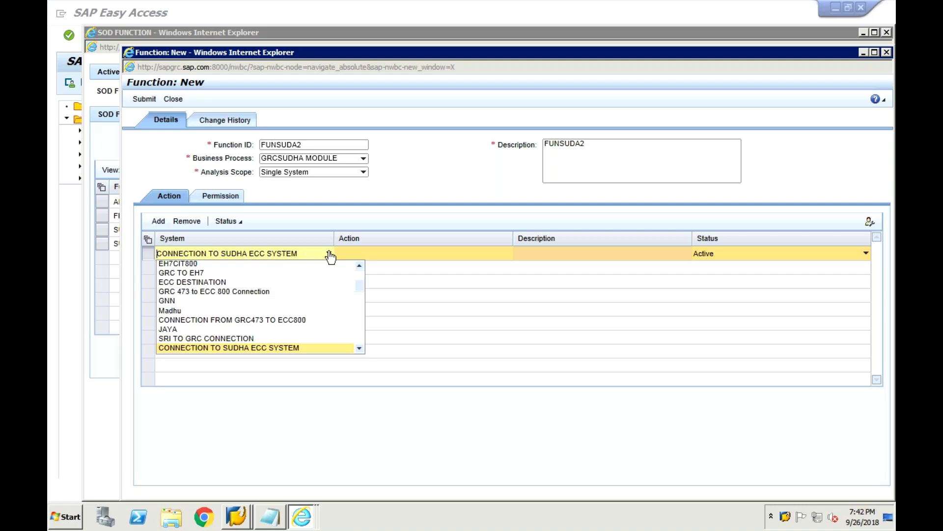
{"action": "left_click", "coordinate": [358, 266]}
{"action": "left_click", "coordinate": [358, 266]}
{"action": "left_click", "coordinate": [358, 266]}
{"action": "left_click", "coordinate": [358, 266]}
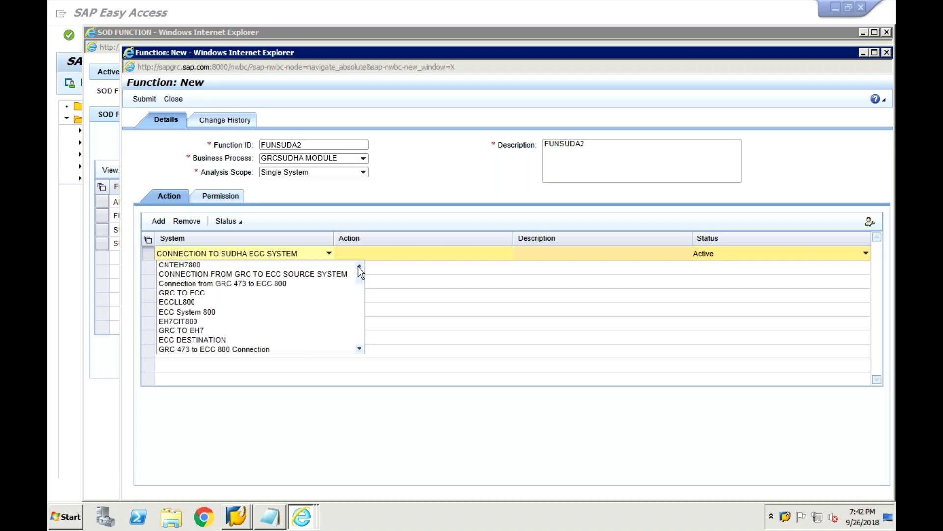
{"action": "left_click", "coordinate": [357, 329]}
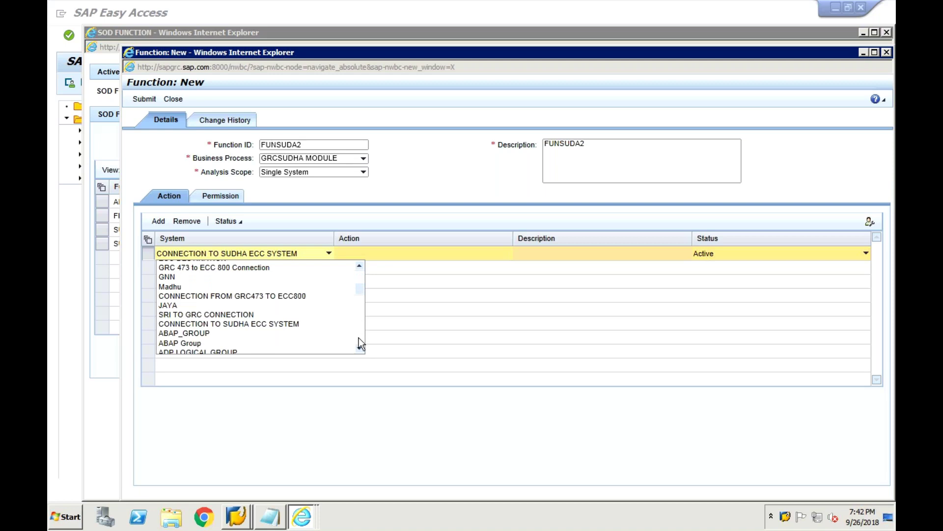
{"action": "left_click", "coordinate": [358, 338]}
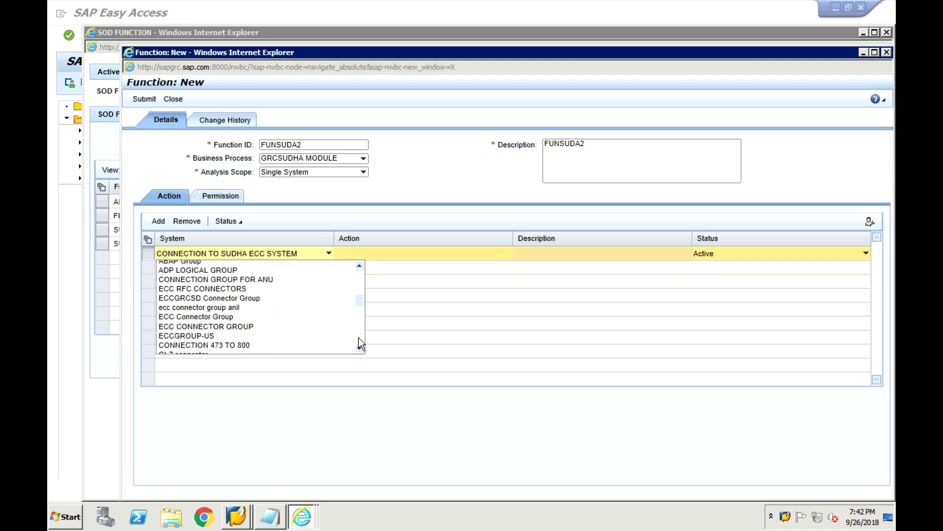
{"action": "left_click", "coordinate": [293, 448]}
Switch to the SAP Easy Access session, run transaction SPRO and display the SAP Reference IMG.
{"action": "left_click", "coordinate": [232, 517]}
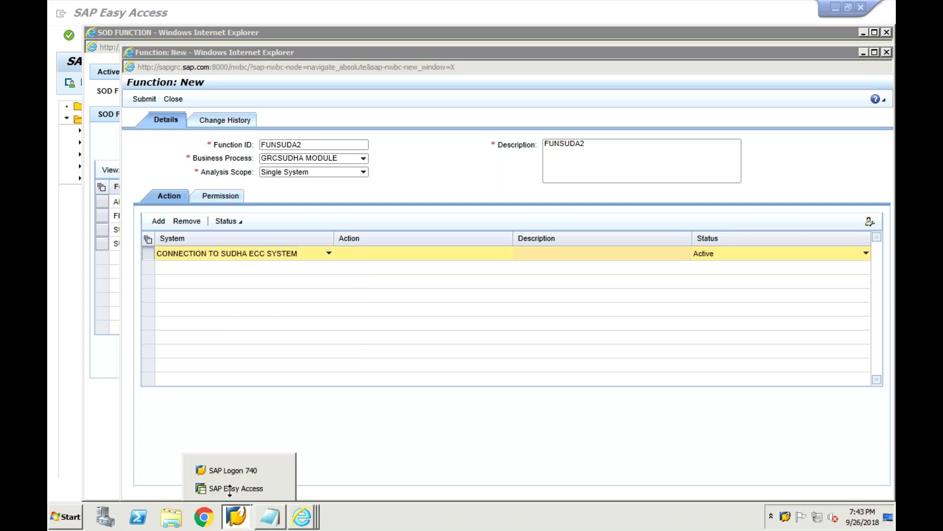
{"action": "left_click", "coordinate": [230, 489]}
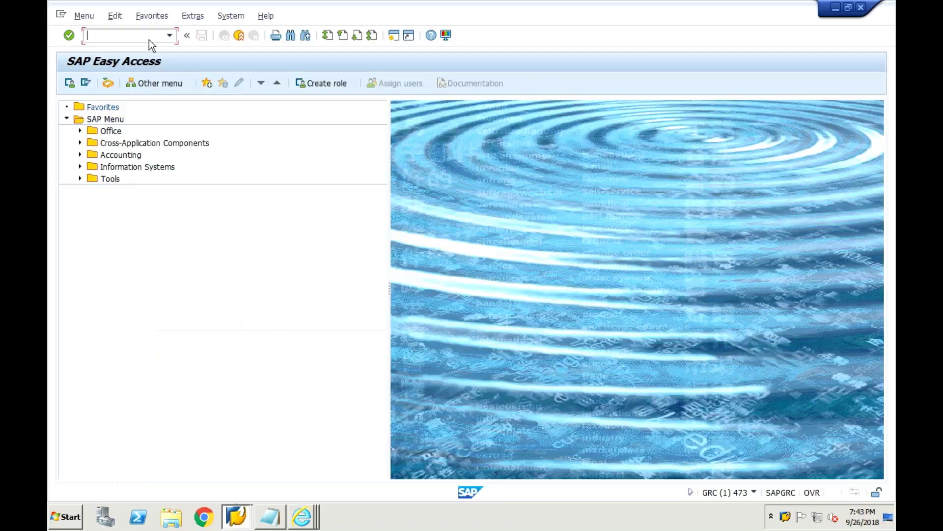
{"action": "type", "text": "SPRO"}
{"action": "key", "text": "Return"}
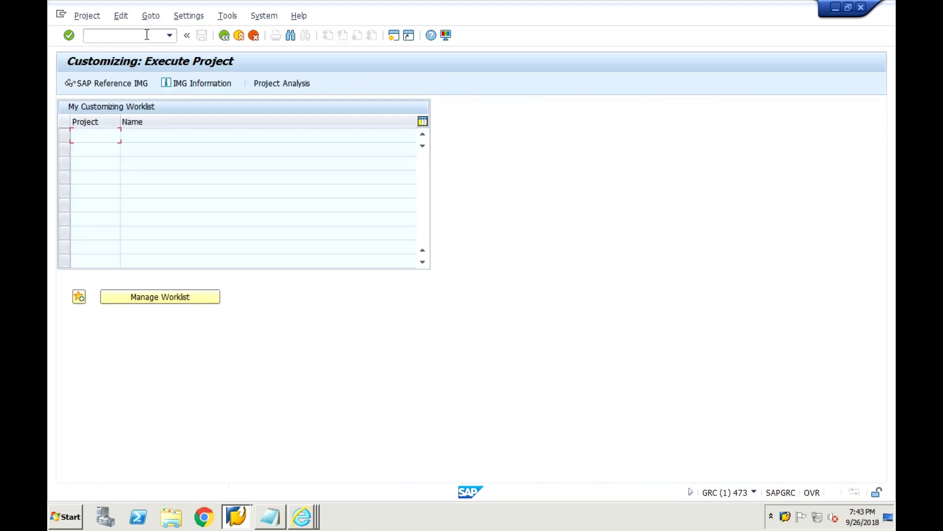
{"action": "left_click", "coordinate": [113, 84]}
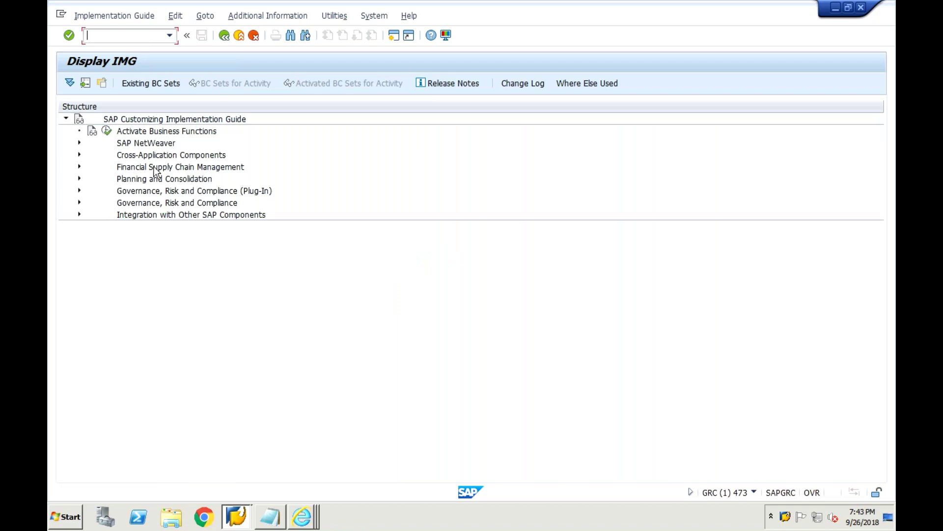
Open Maintain Connectors and Connection Types from the Integration Framework under Governance, Risk and Compliance, Common Component Settings.
{"action": "left_click", "coordinate": [80, 202]}
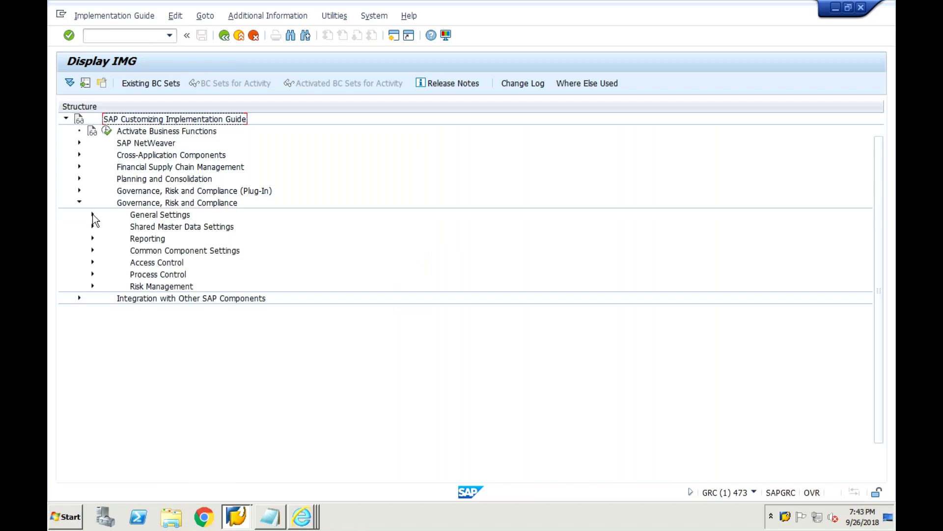
{"action": "left_click", "coordinate": [93, 214]}
{"action": "left_click", "coordinate": [93, 214]}
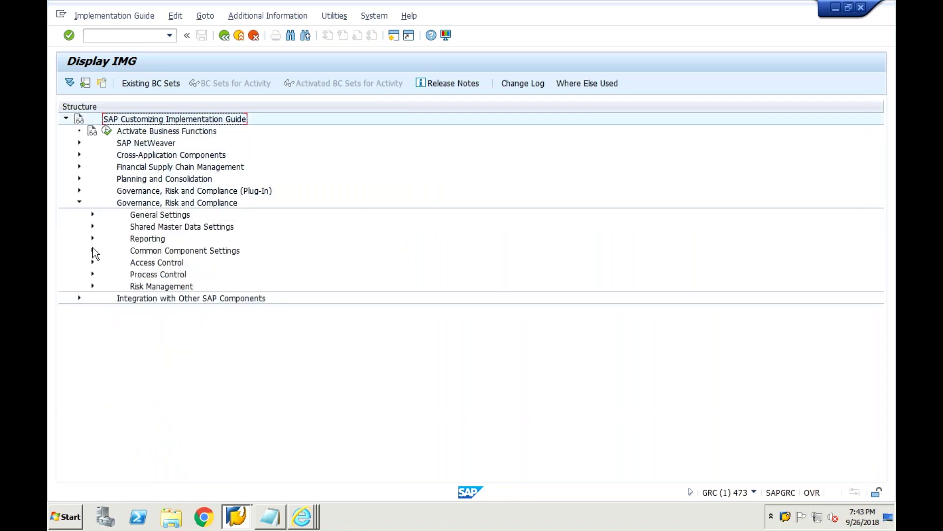
{"action": "left_click", "coordinate": [92, 250]}
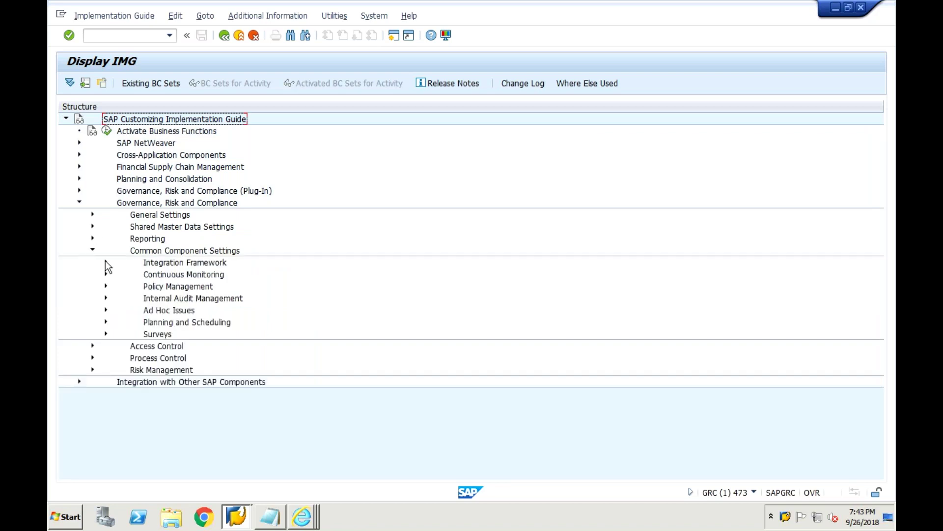
{"action": "left_click", "coordinate": [106, 262]}
{"action": "left_click", "coordinate": [147, 287]}
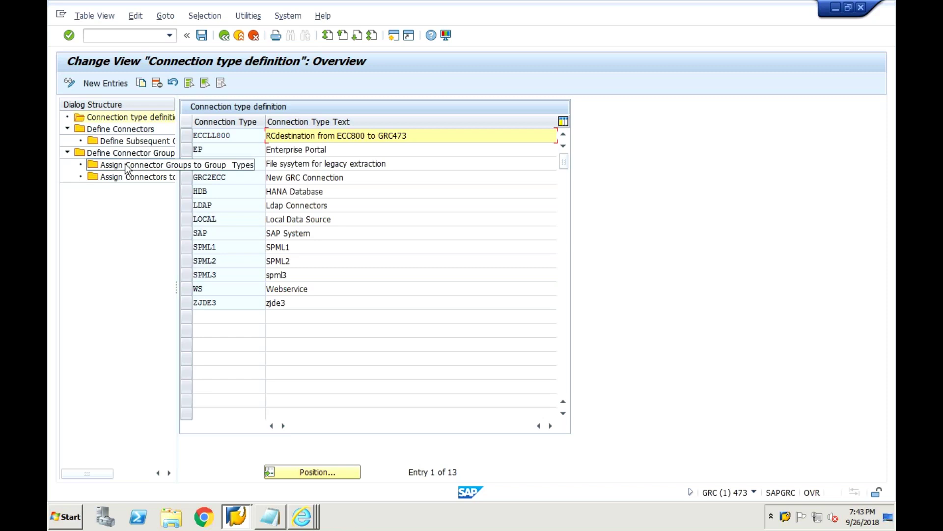
{"action": "left_click", "coordinate": [189, 235]}
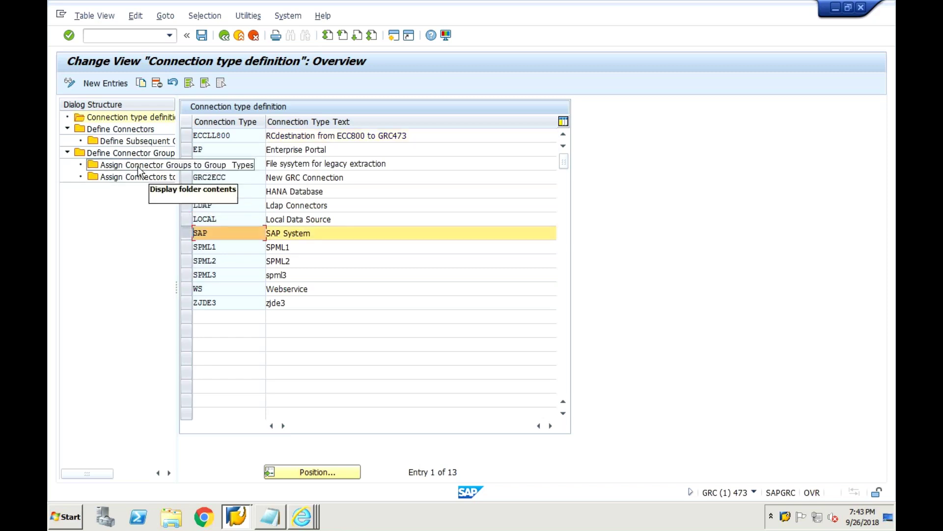
{"action": "double_click", "coordinate": [137, 166]}
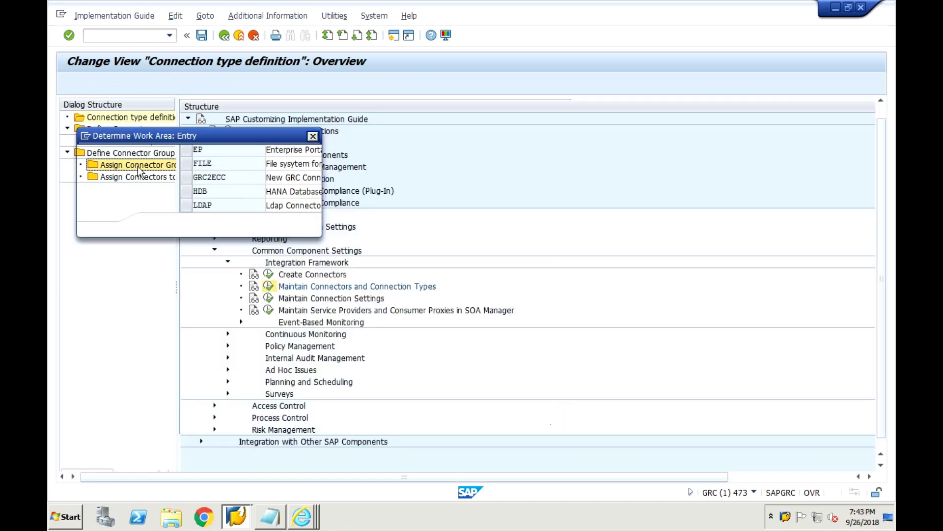
{"action": "left_click", "coordinate": [313, 137]}
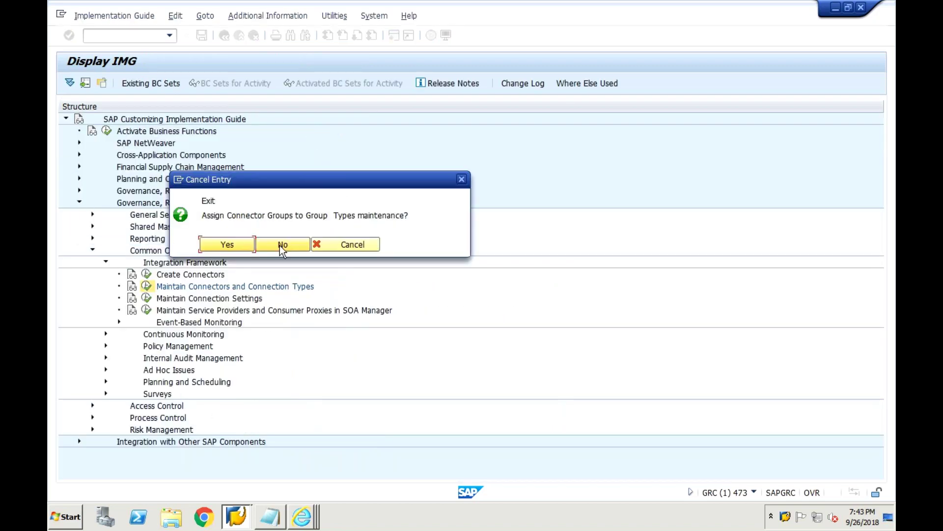
{"action": "left_click", "coordinate": [279, 246]}
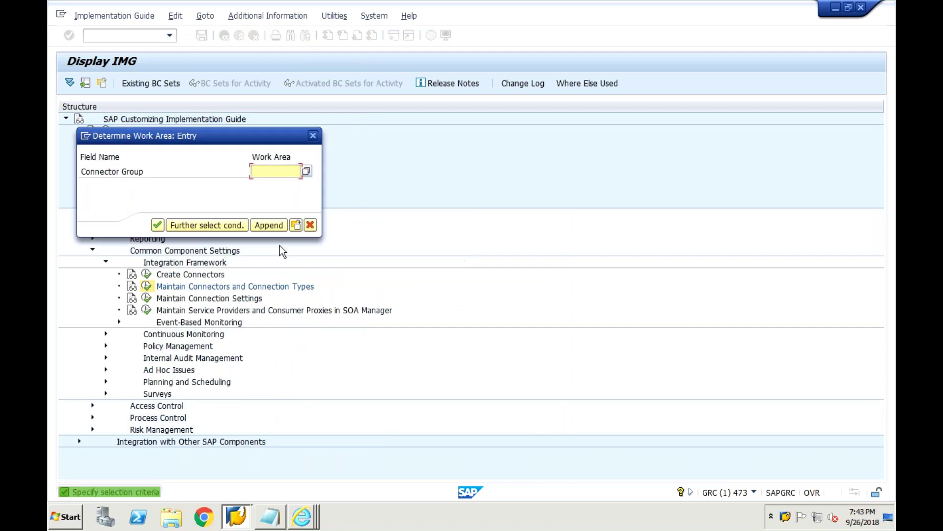
{"action": "left_click", "coordinate": [313, 136]}
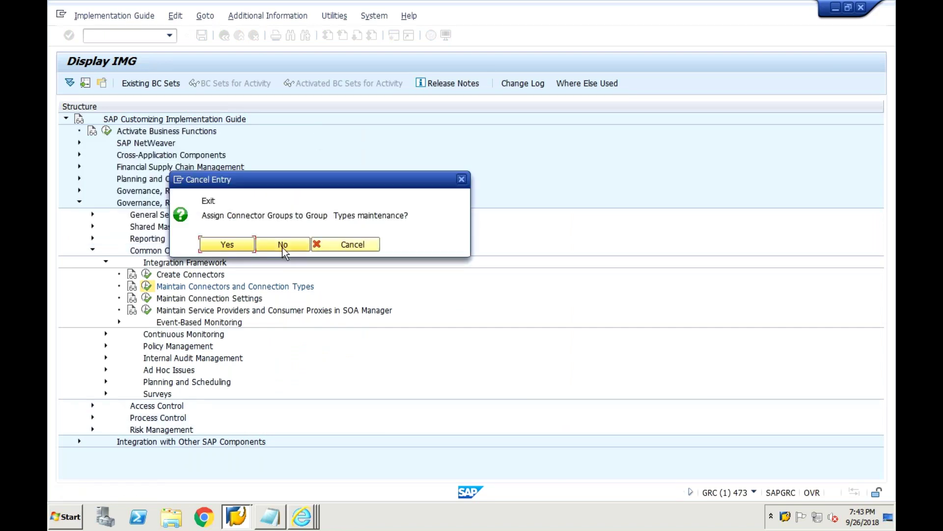
{"action": "left_click", "coordinate": [243, 249]}
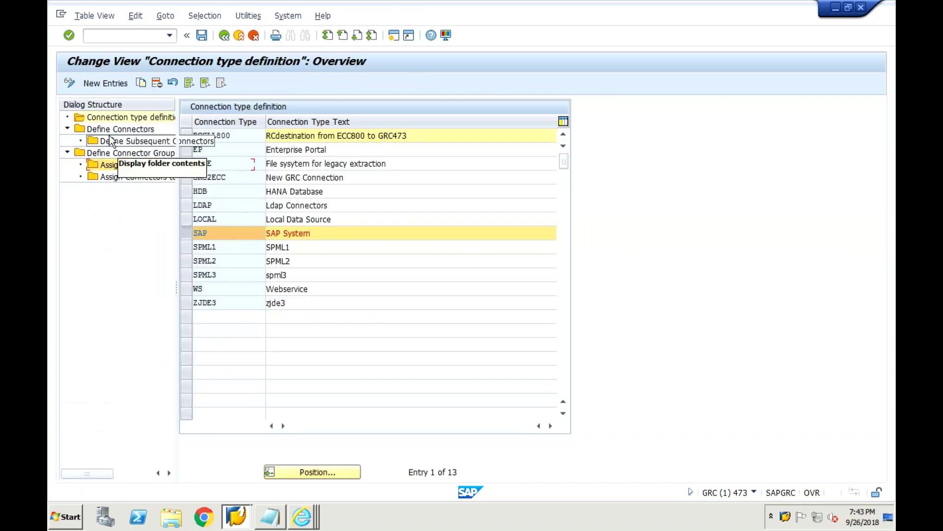
Select target connector SUDHALNT800 in the connector definitions and check its subsequent connectors.
{"action": "left_click", "coordinate": [105, 128]}
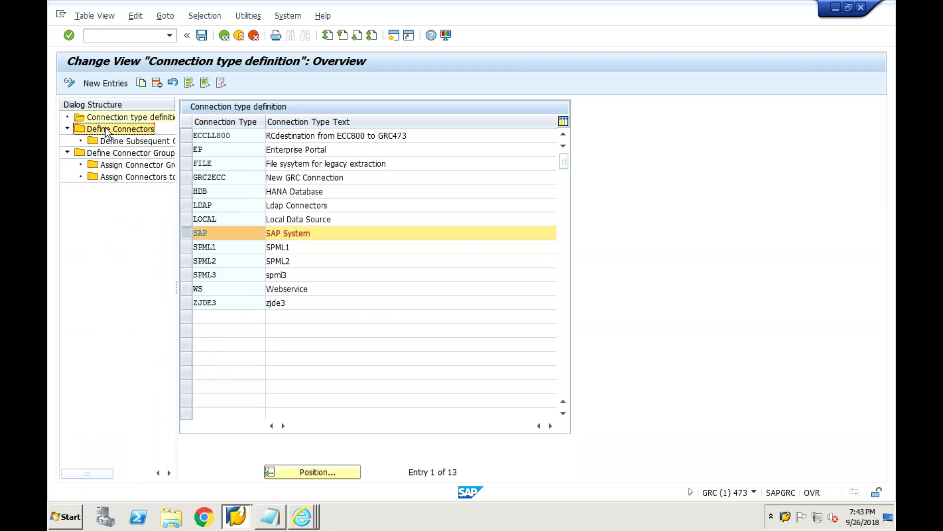
{"action": "double_click", "coordinate": [106, 128]}
{"action": "left_click", "coordinate": [197, 372]}
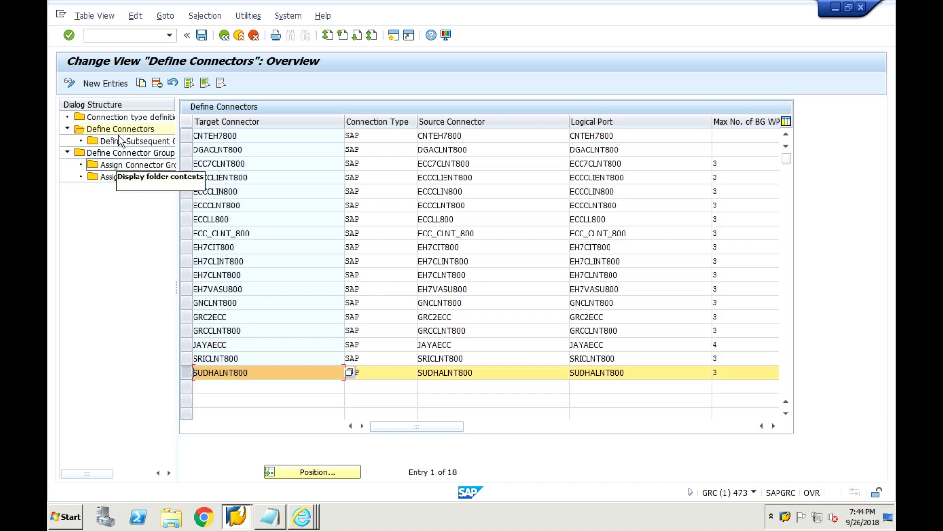
{"action": "left_click", "coordinate": [102, 143]}
{"action": "double_click", "coordinate": [102, 145]}
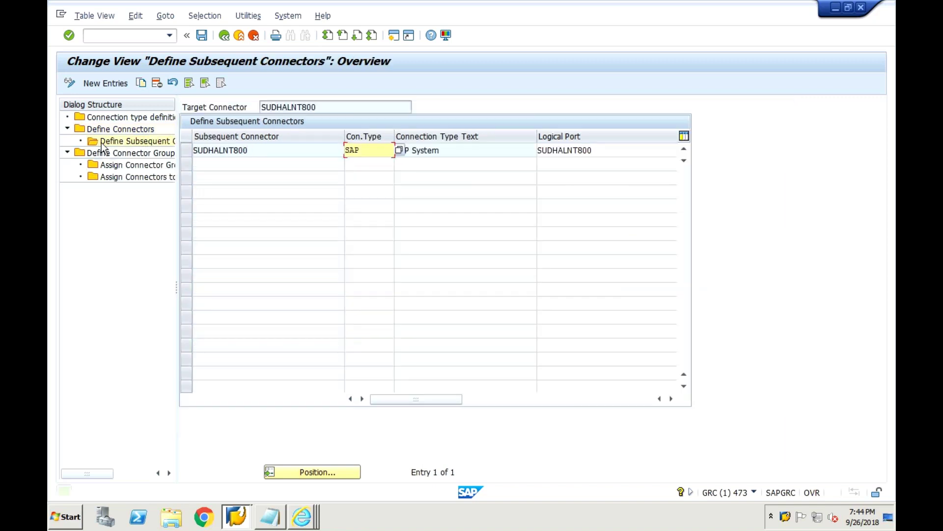
{"action": "left_click", "coordinate": [186, 150]}
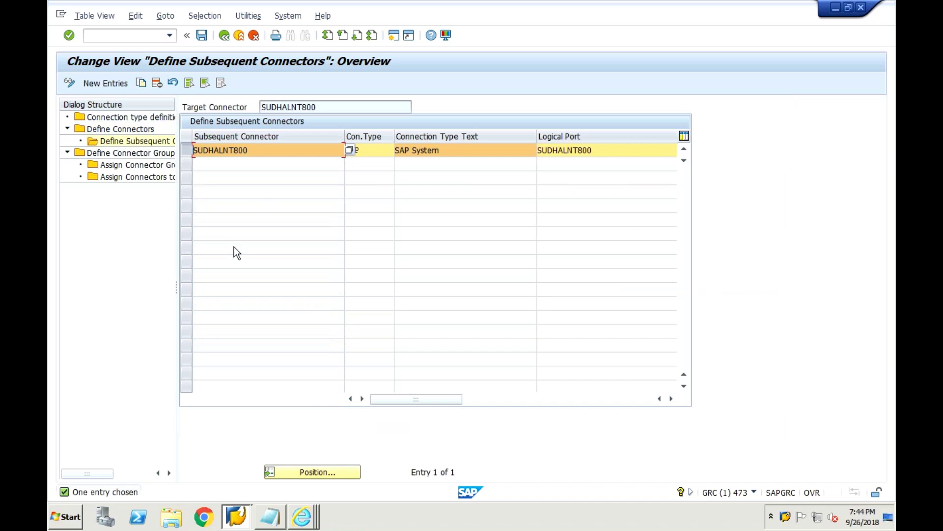
Open the connector group definitions and select the group SUDHAGRC.
{"action": "double_click", "coordinate": [127, 154]}
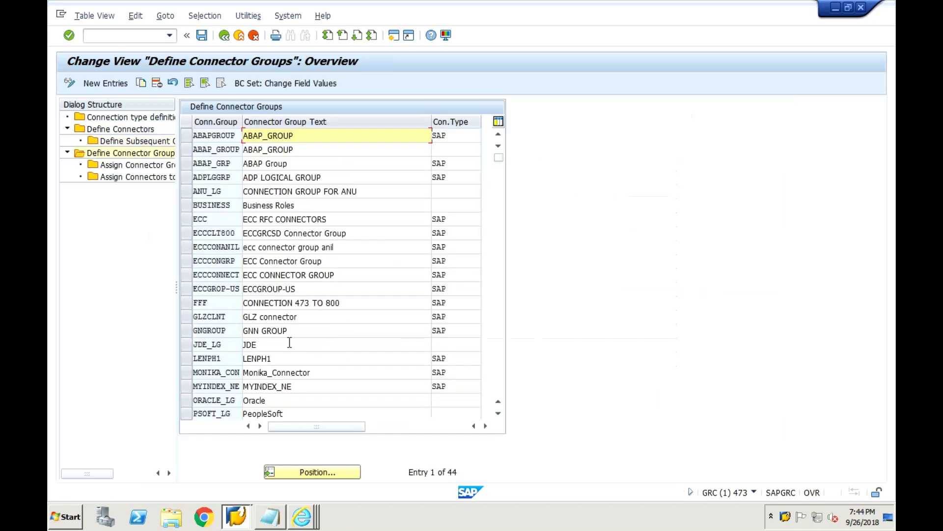
{"action": "left_click", "coordinate": [498, 384]}
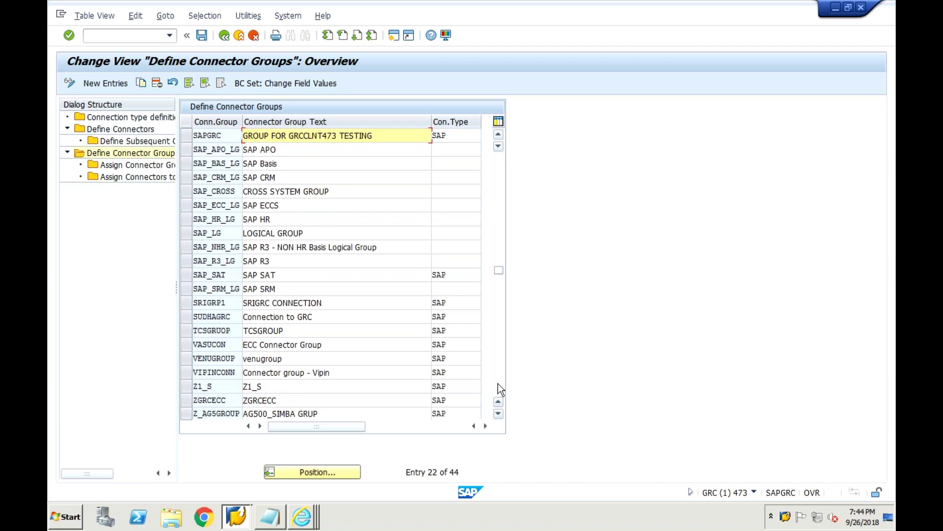
{"action": "left_click", "coordinate": [497, 383]}
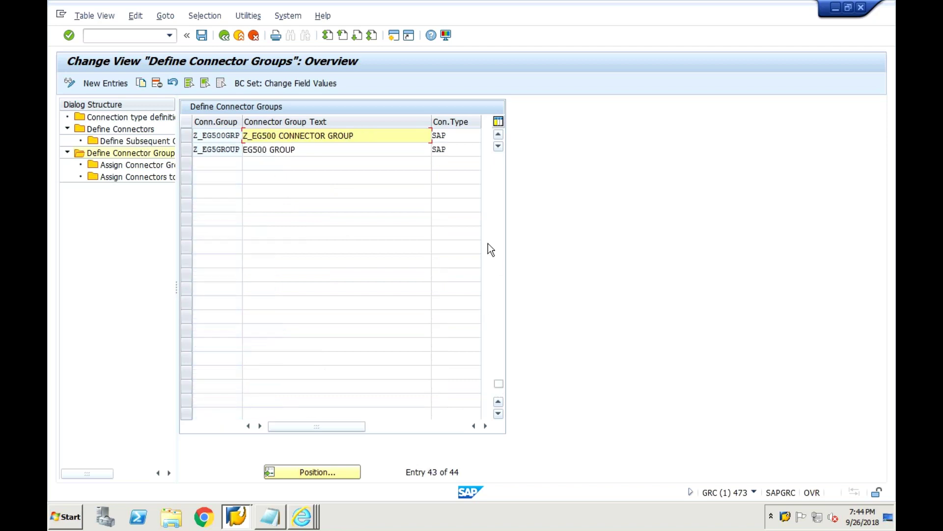
{"action": "left_click", "coordinate": [498, 179]}
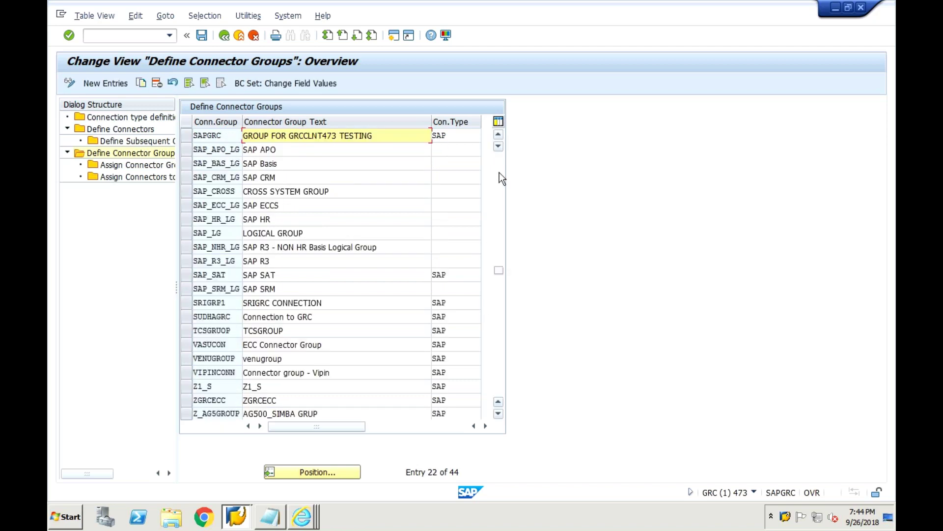
{"action": "left_click", "coordinate": [189, 316]}
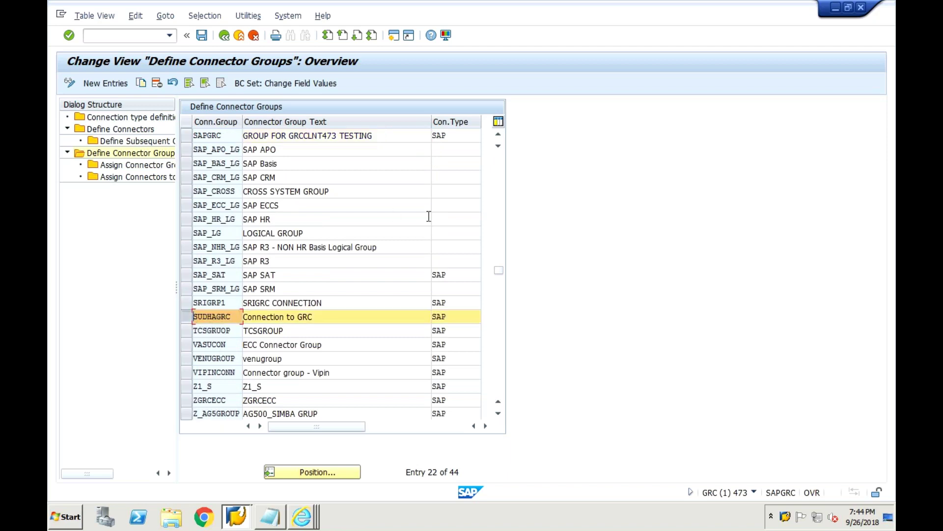
Look through the defined connector groups from SUDHAGRC back up to the first entry.
{"action": "left_click", "coordinate": [498, 136]}
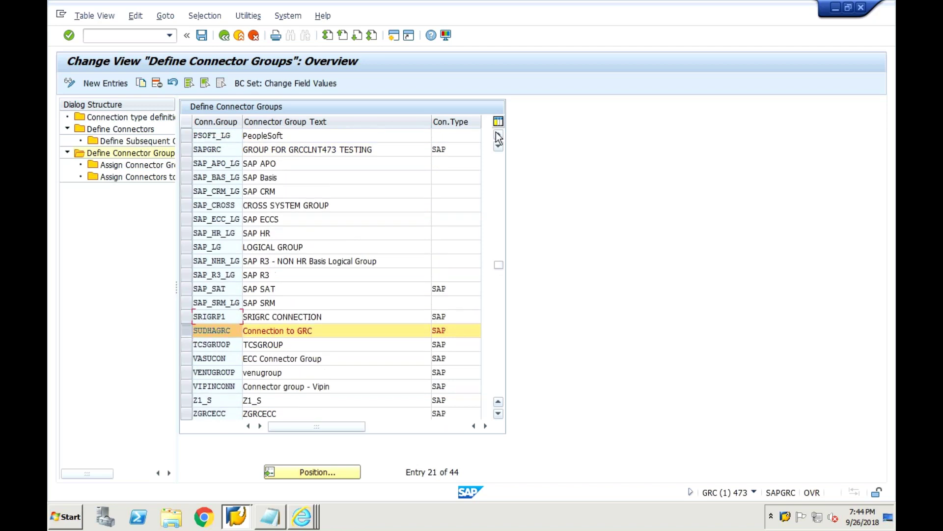
{"action": "left_click", "coordinate": [498, 137]}
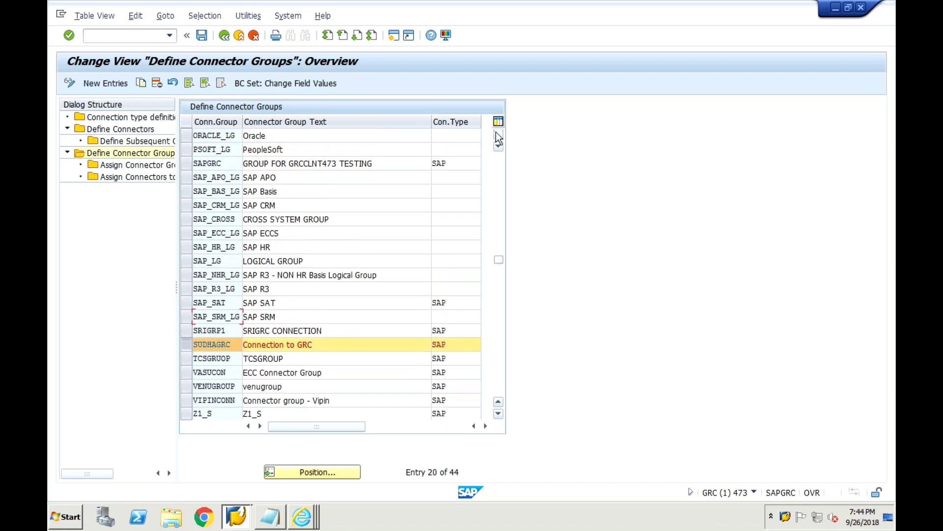
{"action": "left_click", "coordinate": [498, 136]}
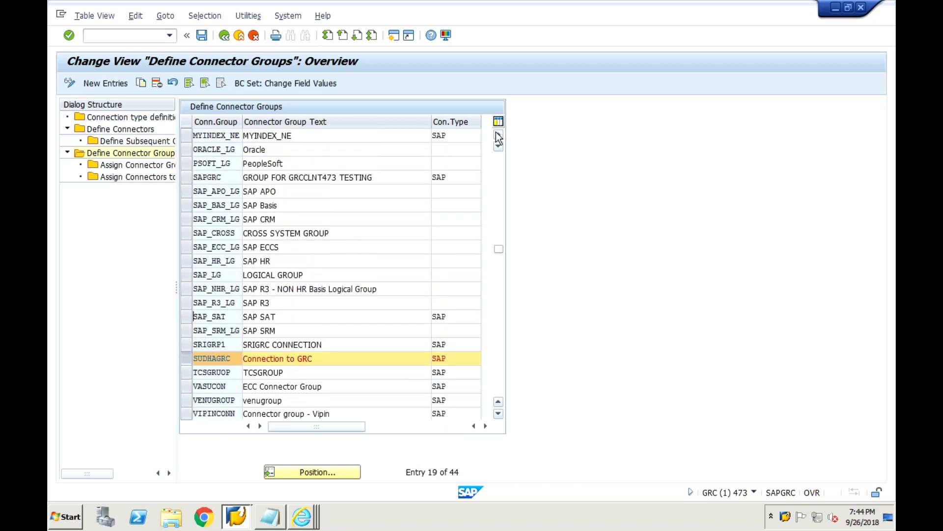
{"action": "left_click", "coordinate": [499, 137]}
{"action": "left_click", "coordinate": [499, 137]}
{"action": "left_click", "coordinate": [498, 137]}
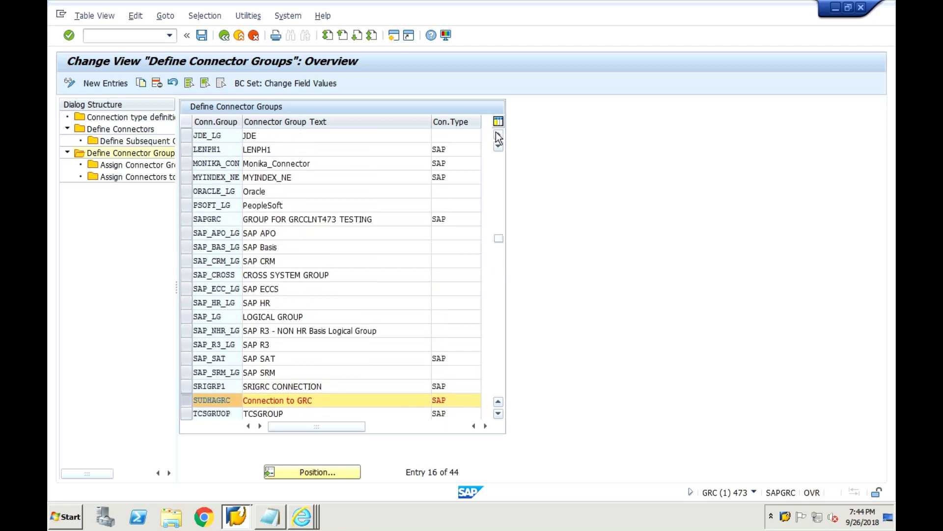
{"action": "left_click", "coordinate": [498, 137]}
{"action": "left_click", "coordinate": [498, 137]}
{"action": "left_click", "coordinate": [498, 137]}
{"action": "left_click", "coordinate": [498, 136]}
{"action": "left_click", "coordinate": [499, 137]}
{"action": "left_click", "coordinate": [499, 137]}
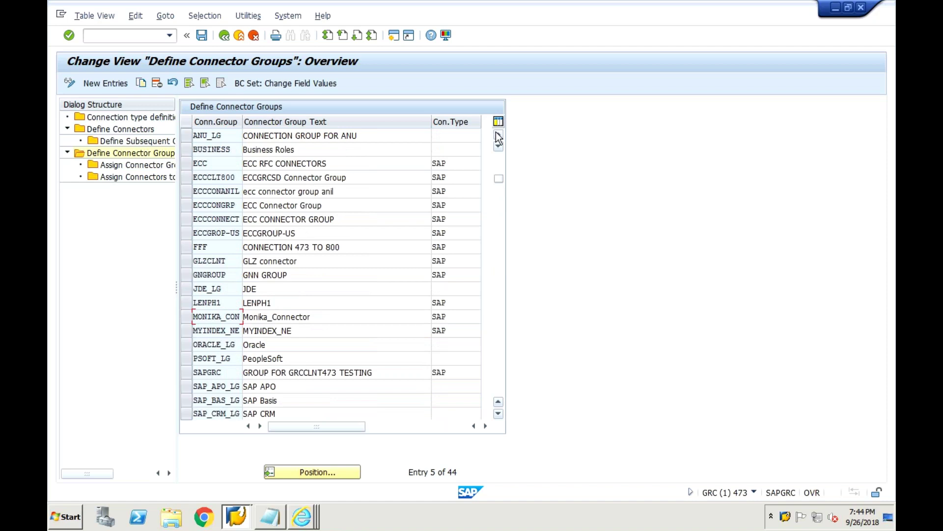
{"action": "left_click", "coordinate": [498, 137]}
{"action": "left_click", "coordinate": [498, 136]}
{"action": "left_click", "coordinate": [498, 136]}
{"action": "left_click", "coordinate": [498, 137]}
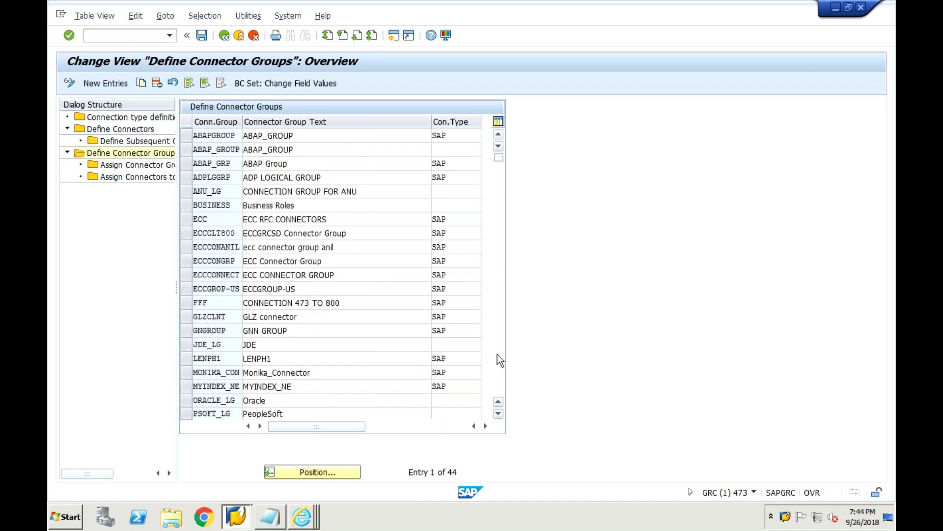
Change the SUDHAGRC connector group text to "Connection to GRC SUDHA" and save the change.
{"action": "left_click", "coordinate": [497, 354]}
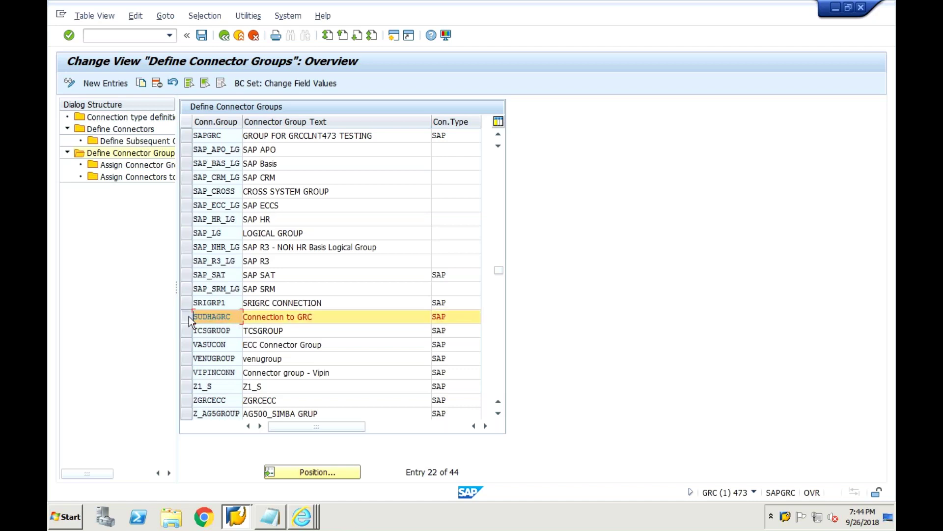
{"action": "left_click", "coordinate": [315, 319]}
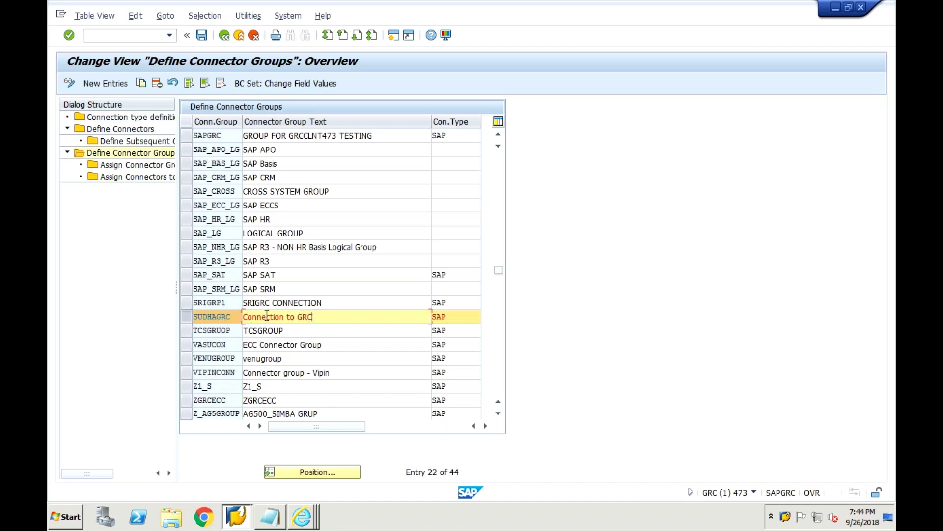
{"action": "type", "text": "SUDHA"}
{"action": "left_click", "coordinate": [202, 317]}
{"action": "left_click", "coordinate": [201, 36]}
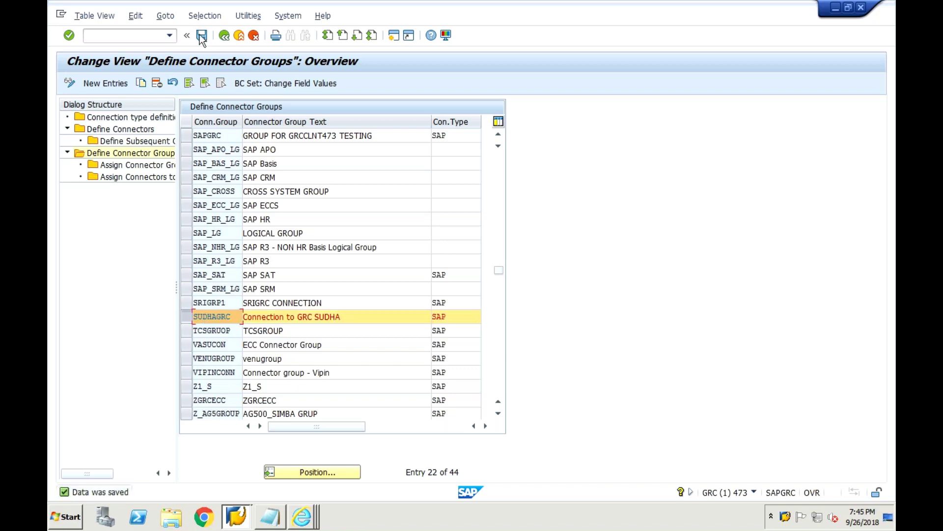
Select connector group SUDHAGRC and check the group type assigned to it.
{"action": "left_click", "coordinate": [303, 523]}
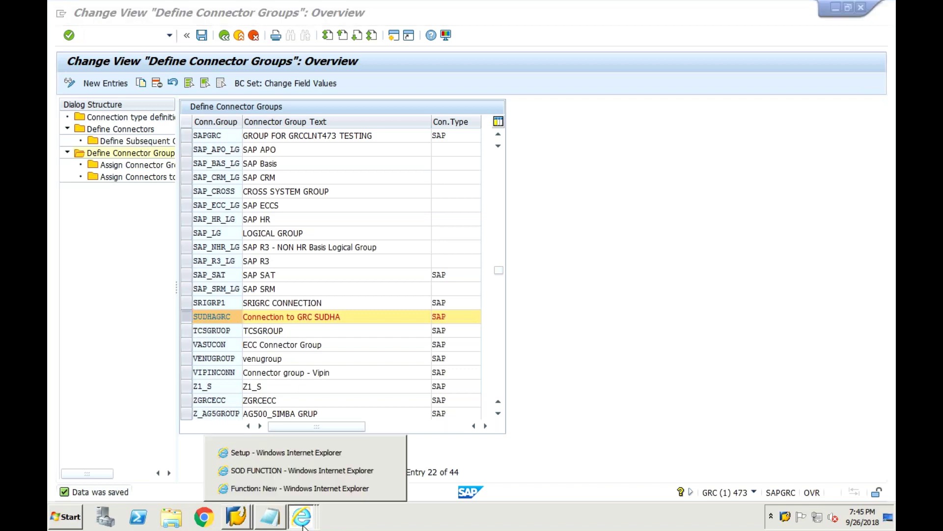
{"action": "left_click", "coordinate": [184, 317]}
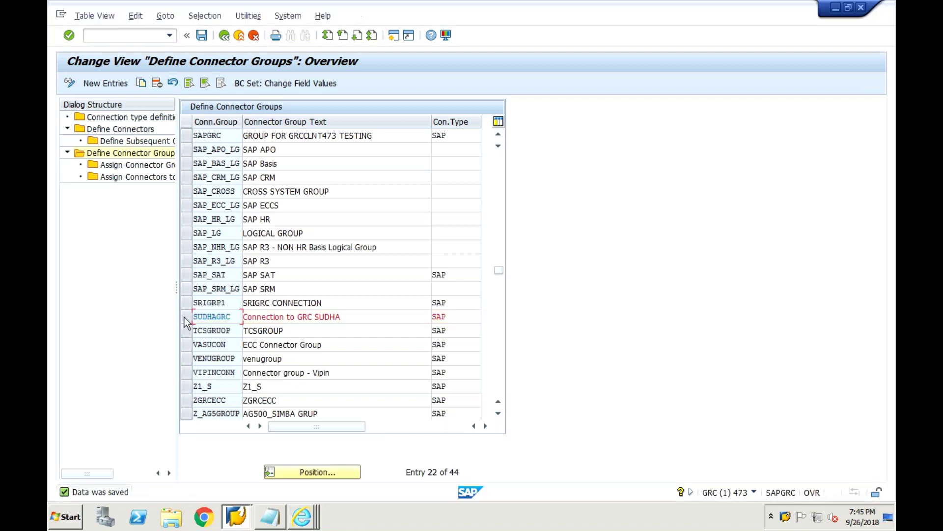
{"action": "double_click", "coordinate": [134, 170]}
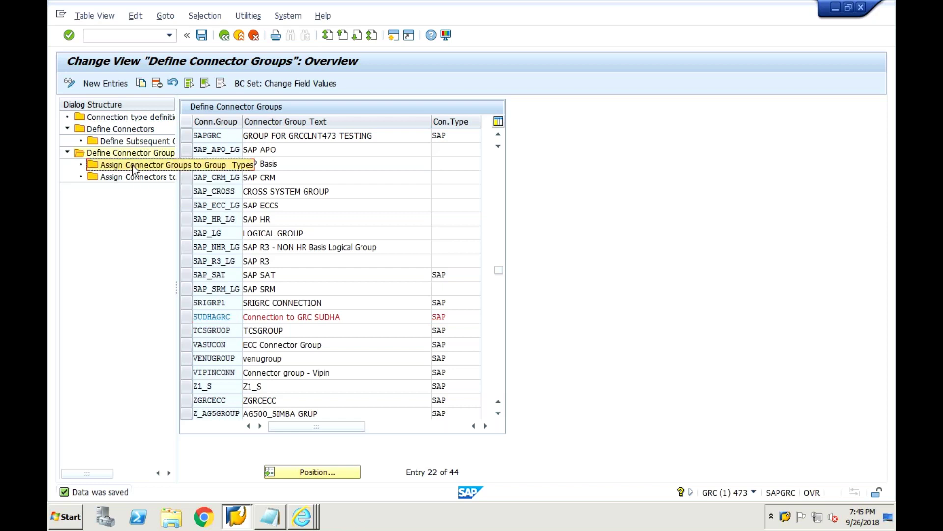
{"action": "left_click", "coordinate": [189, 320]}
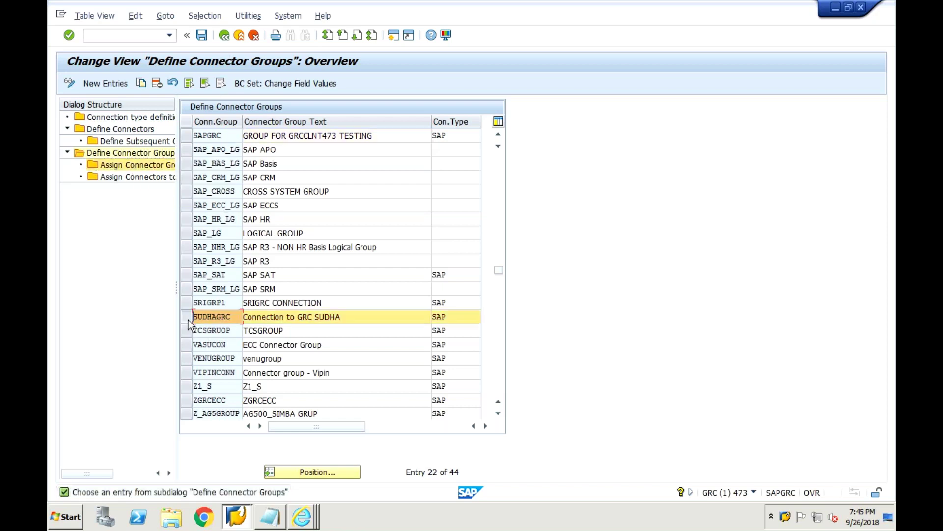
{"action": "double_click", "coordinate": [145, 166]}
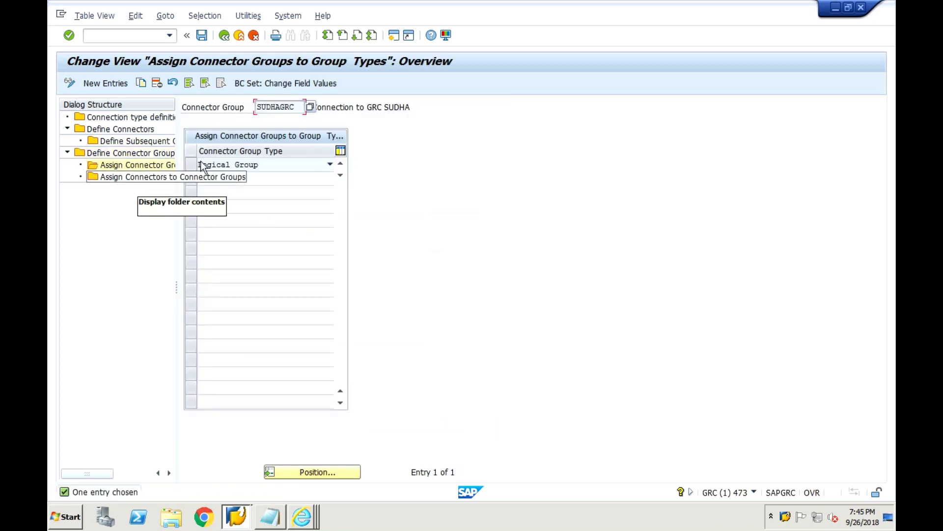
Delete target connector EH7CLNT800 from the connectors assigned to group SUDHAGRC and save.
{"action": "double_click", "coordinate": [116, 176]}
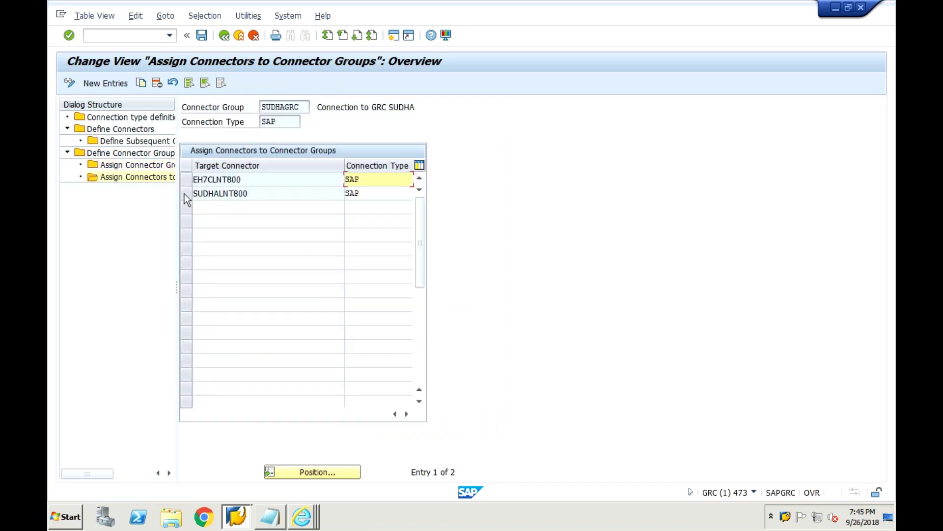
{"action": "left_click", "coordinate": [184, 194]}
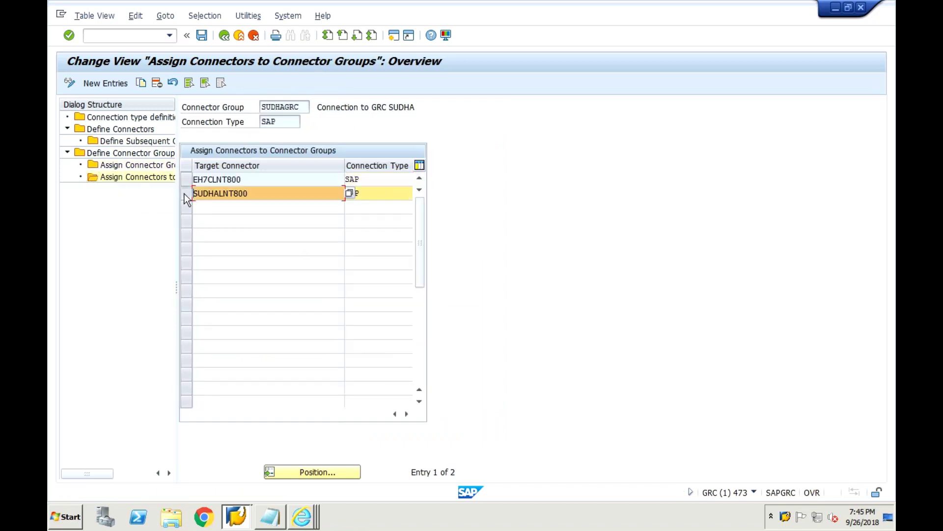
{"action": "left_click", "coordinate": [185, 180]}
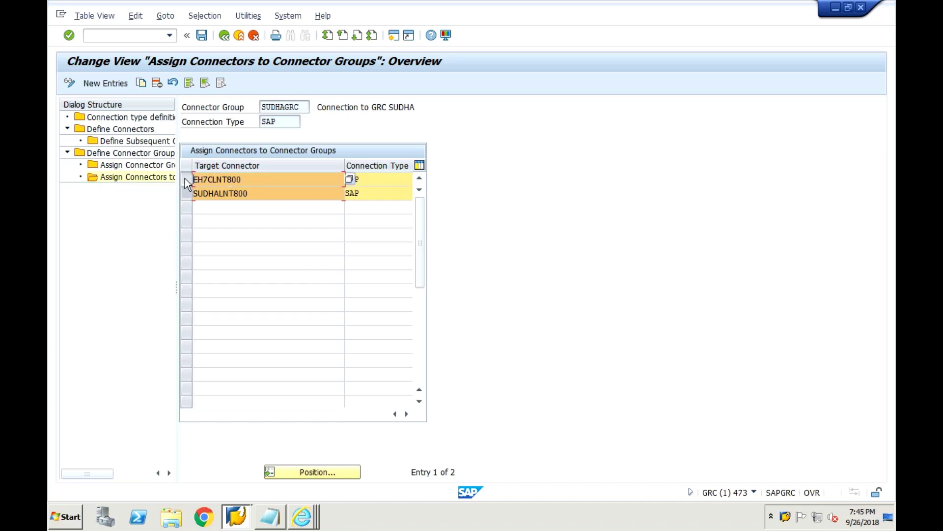
{"action": "left_click", "coordinate": [190, 197]}
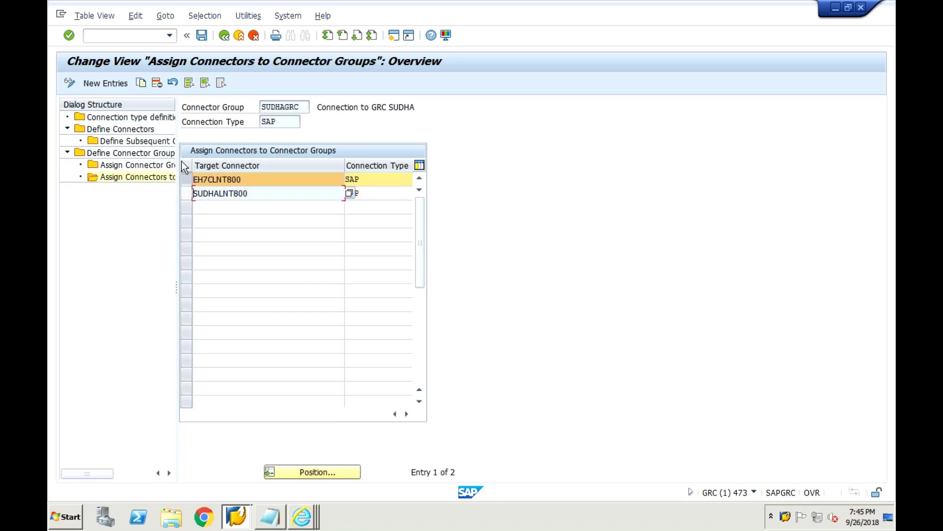
{"action": "left_click", "coordinate": [157, 83]}
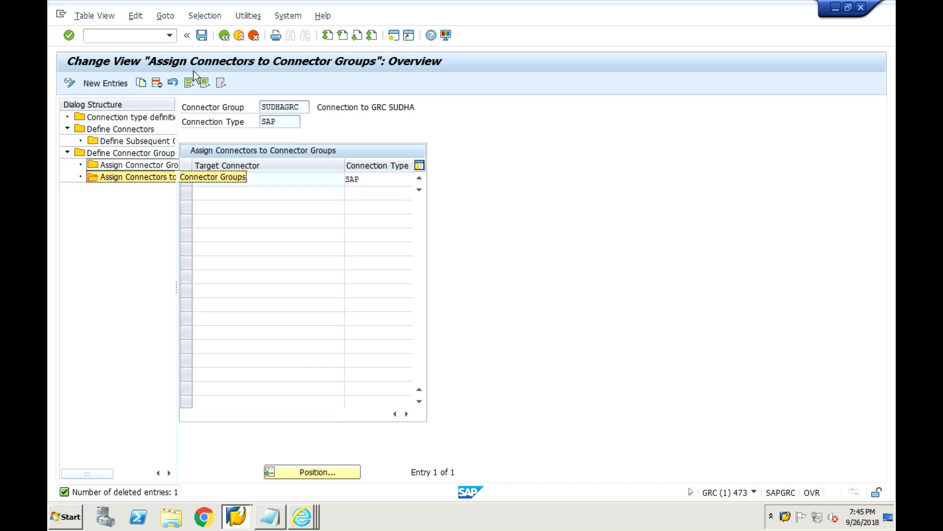
{"action": "left_click", "coordinate": [202, 36]}
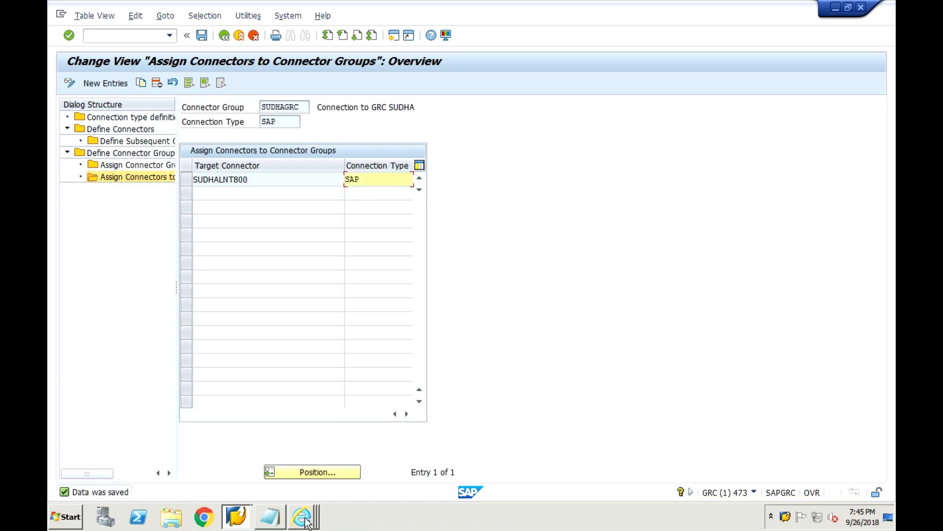
Switch to the new function window in Internet Explorer and close the unsaved FUNSUDA2 function.
{"action": "mouse_move", "coordinate": [304, 520]}
{"action": "left_click", "coordinate": [302, 486]}
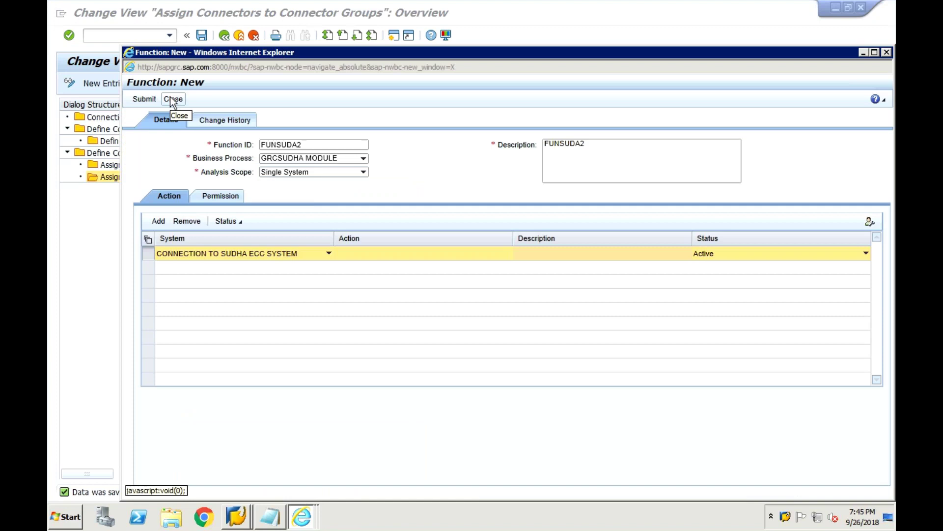
{"action": "left_click", "coordinate": [173, 100]}
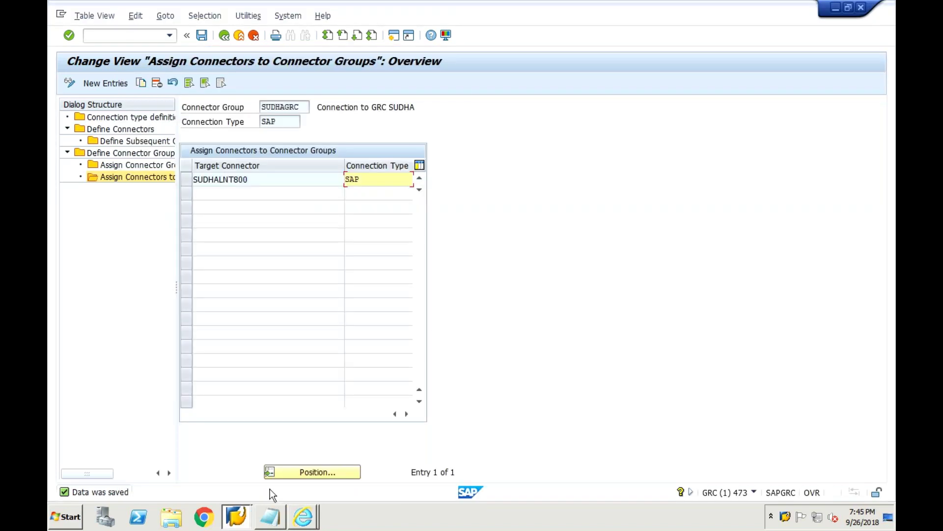
Open a blank new function from the SOD Function list, discard it and close the list window.
{"action": "left_click", "coordinate": [306, 516]}
{"action": "left_click", "coordinate": [305, 494]}
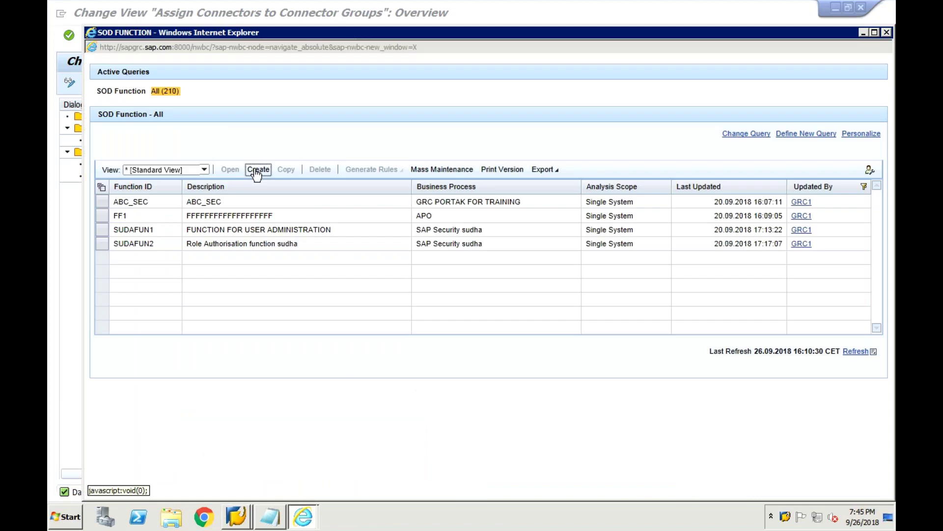
{"action": "left_click", "coordinate": [256, 169]}
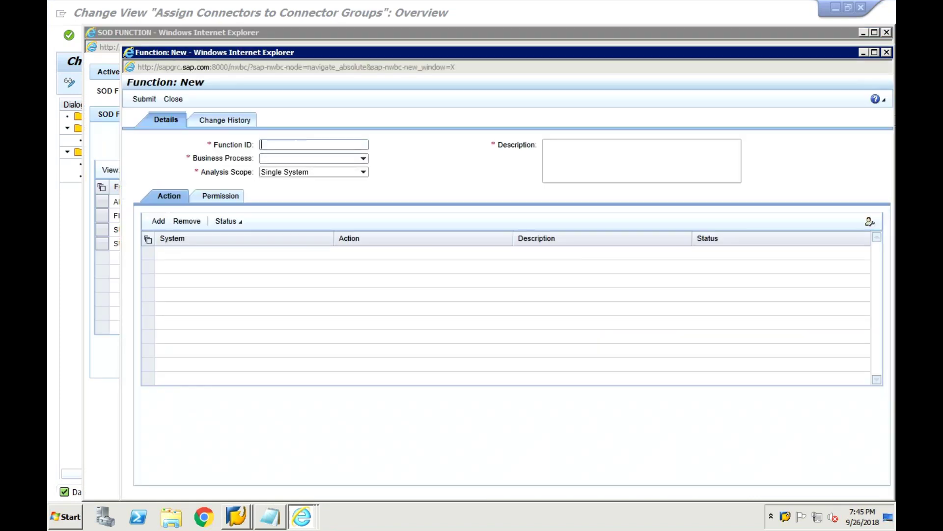
{"action": "left_click", "coordinate": [888, 52]}
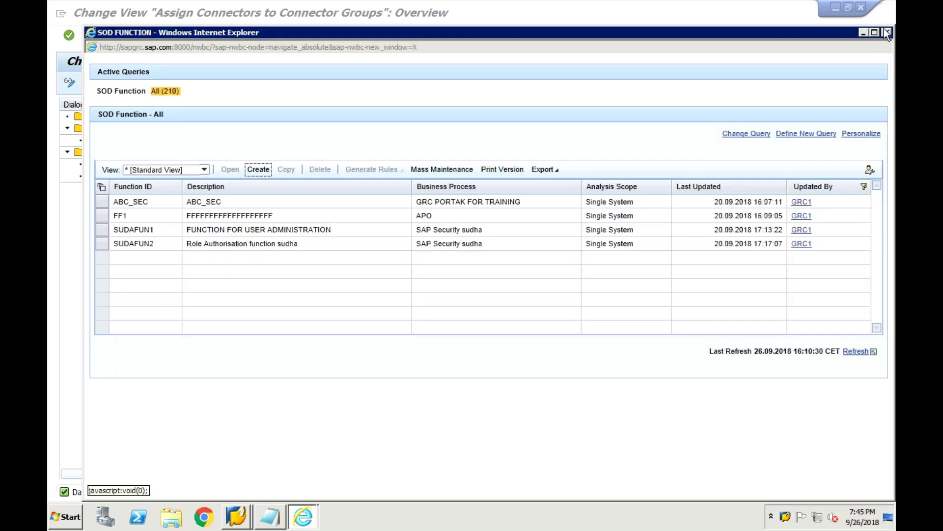
{"action": "left_click", "coordinate": [887, 33]}
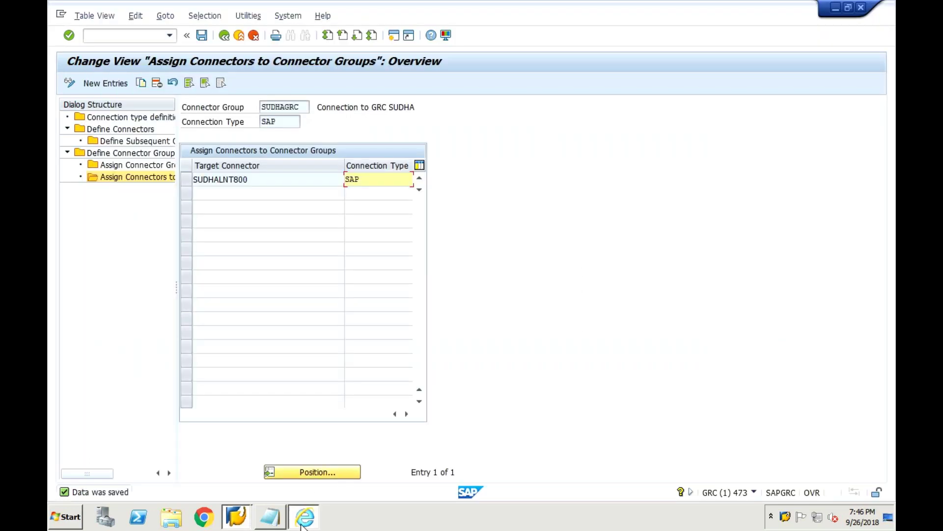
Switch to the Business Client in Internet Explorer, log off and close the browser.
{"action": "left_click", "coordinate": [302, 525]}
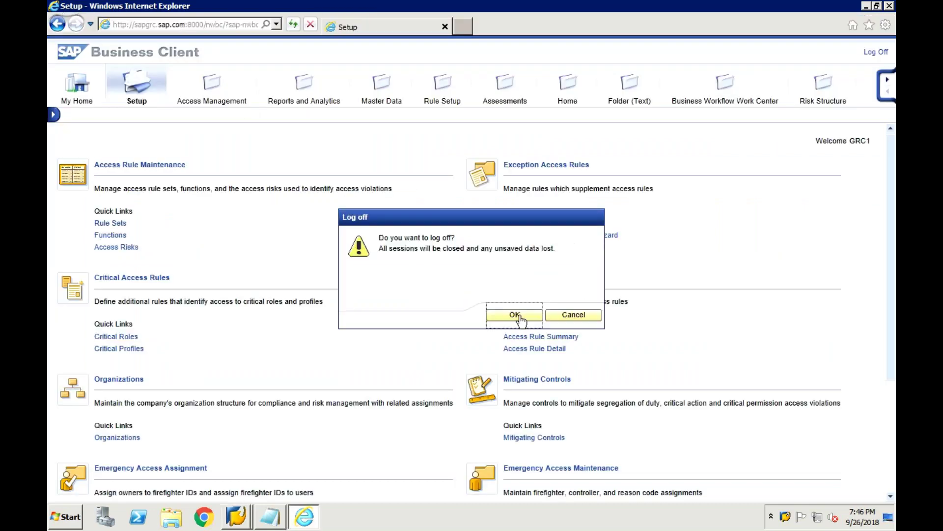
{"action": "left_click", "coordinate": [514, 315]}
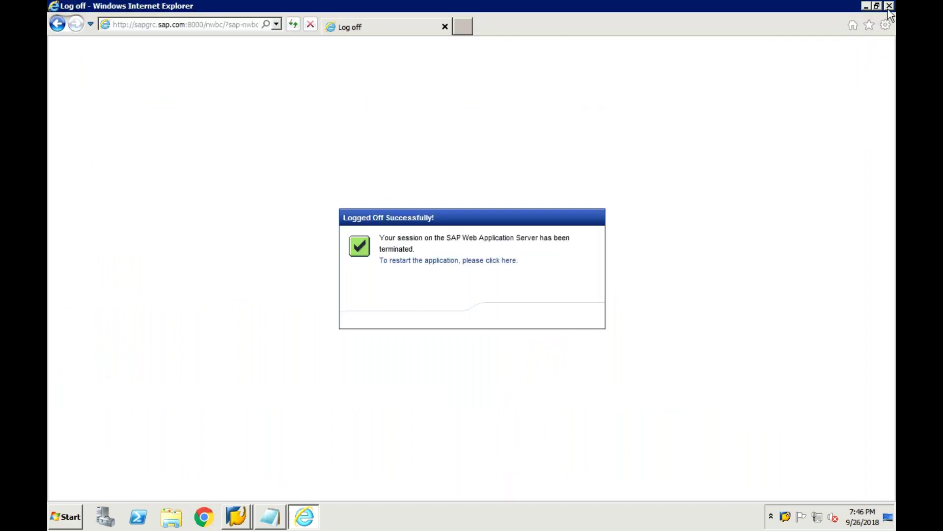
{"action": "left_click", "coordinate": [890, 6]}
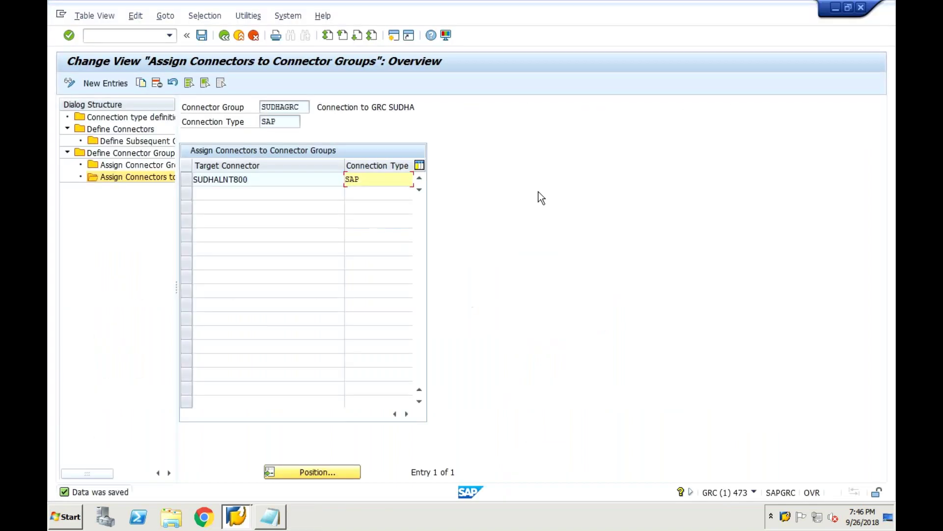
Run transaction /NNWBC to launch the Business Client and show its Setup work center.
{"action": "left_click", "coordinate": [122, 40]}
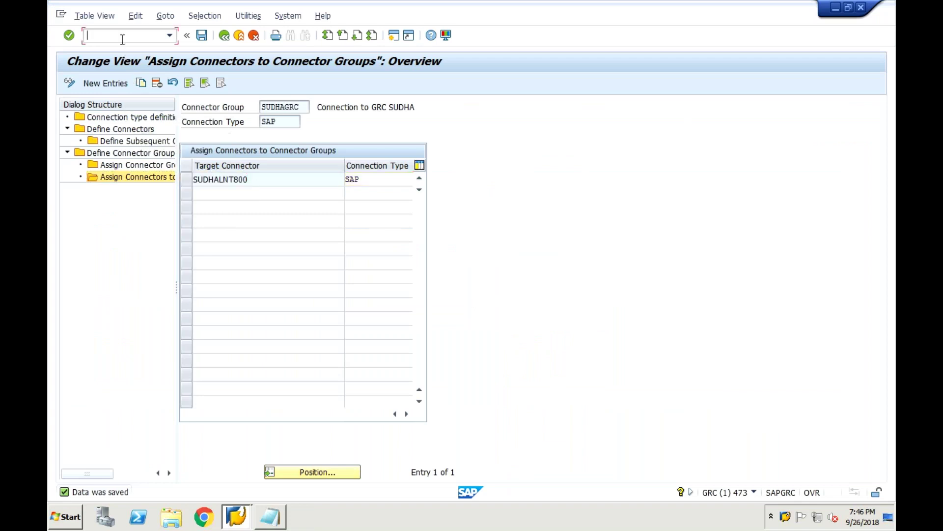
{"action": "type", "text": "/NNWBC"}
{"action": "key", "text": "Return"}
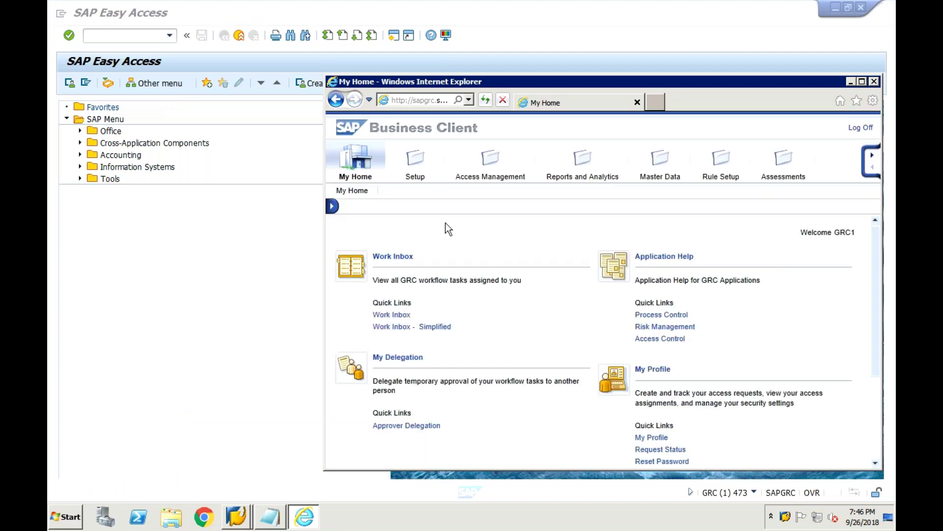
{"action": "left_click", "coordinate": [417, 175]}
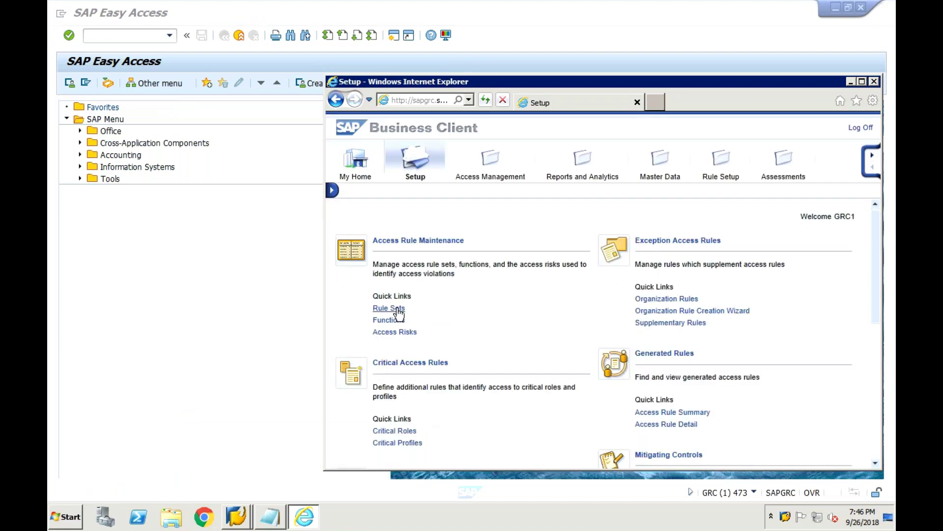
{"action": "left_click", "coordinate": [390, 310]}
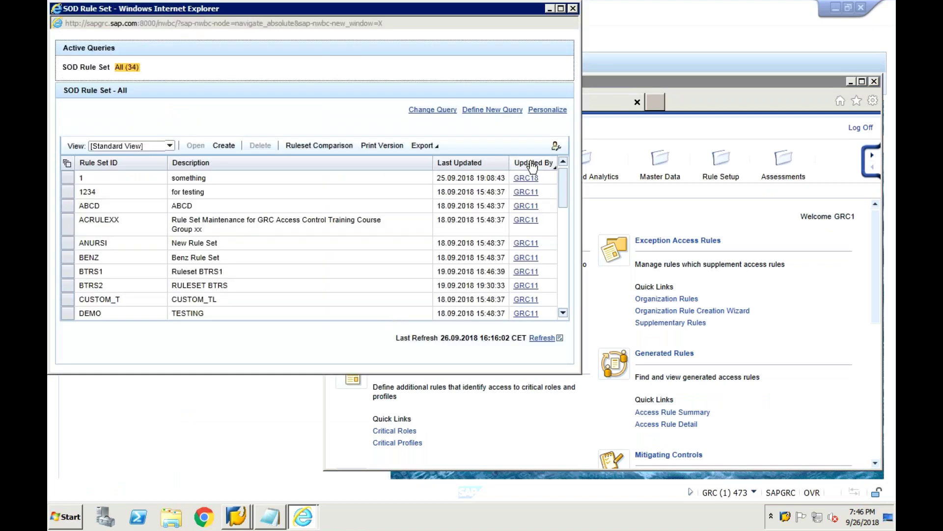
{"action": "left_click", "coordinate": [533, 166]}
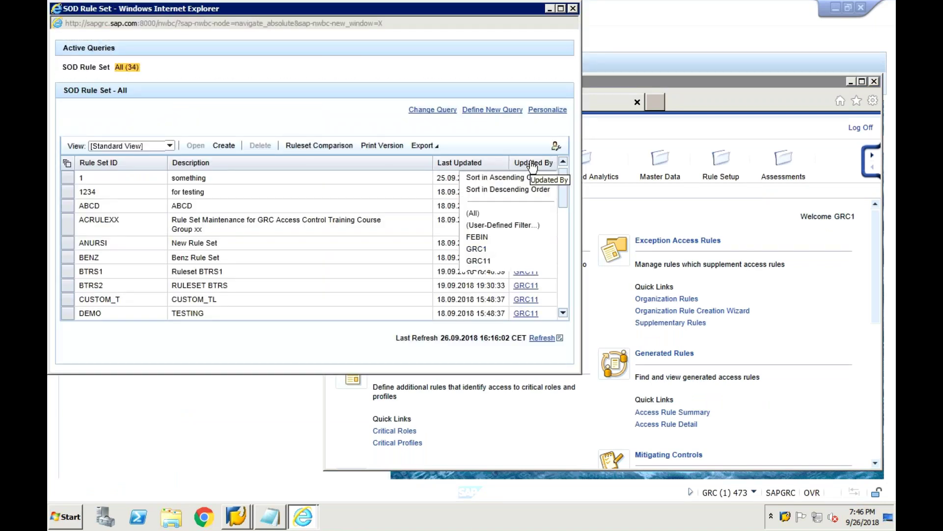
{"action": "left_click", "coordinate": [490, 249]}
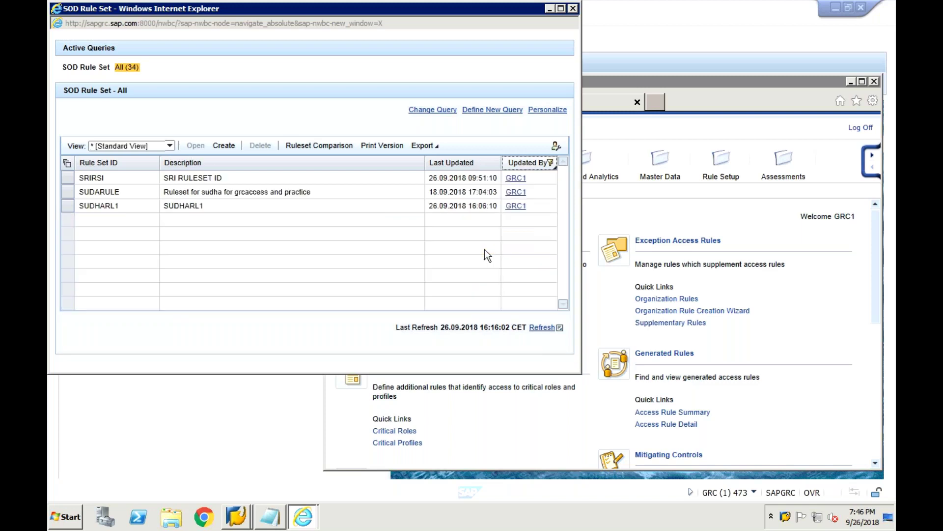
{"action": "left_click", "coordinate": [152, 208]}
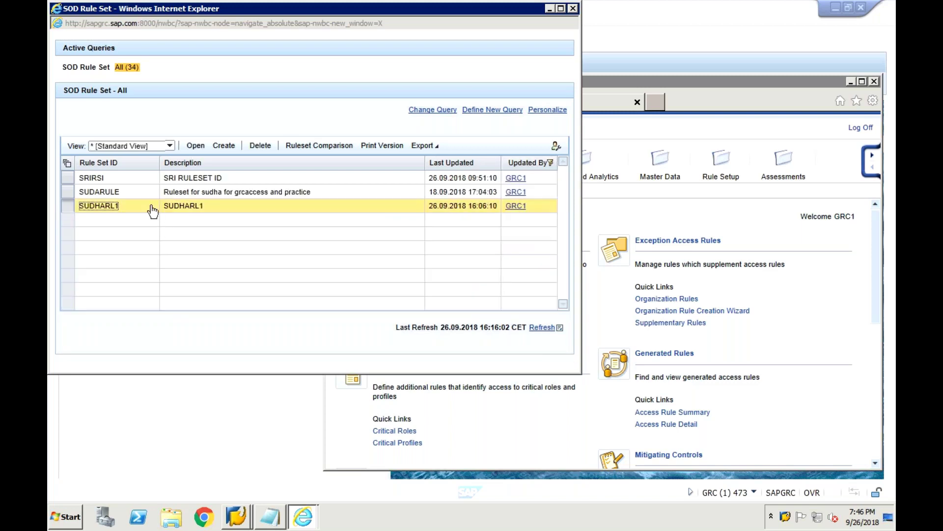
{"action": "left_click", "coordinate": [573, 8]}
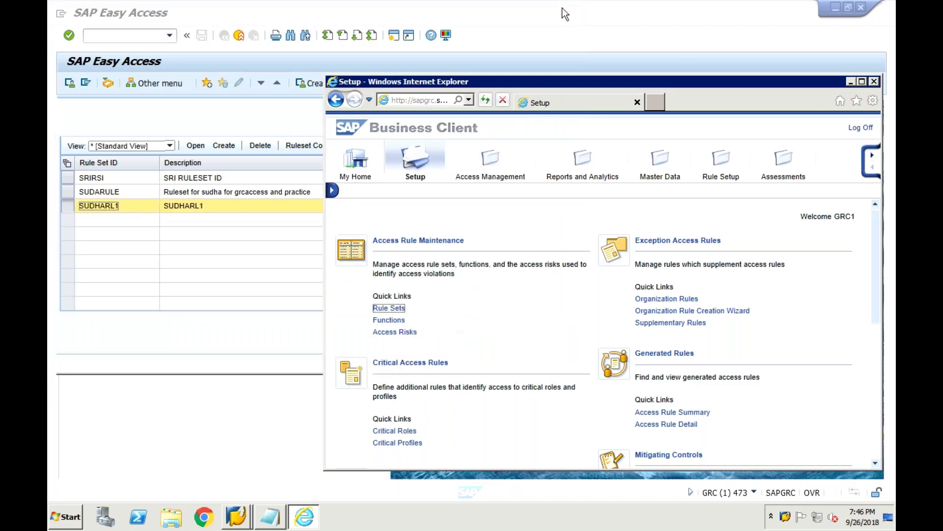
Create a new SOD function with function ID FUNSUDA2 and description FUNSUDA2.
{"action": "left_click", "coordinate": [393, 321]}
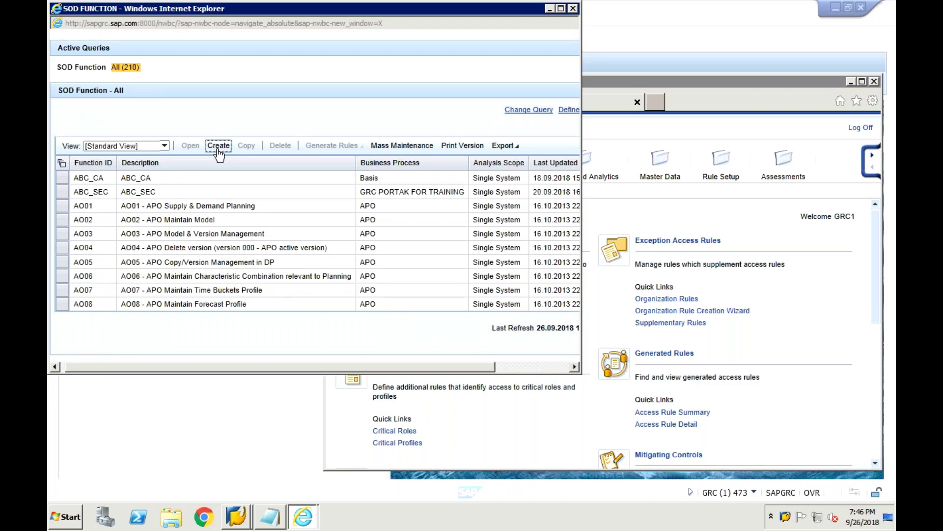
{"action": "left_click", "coordinate": [219, 145]}
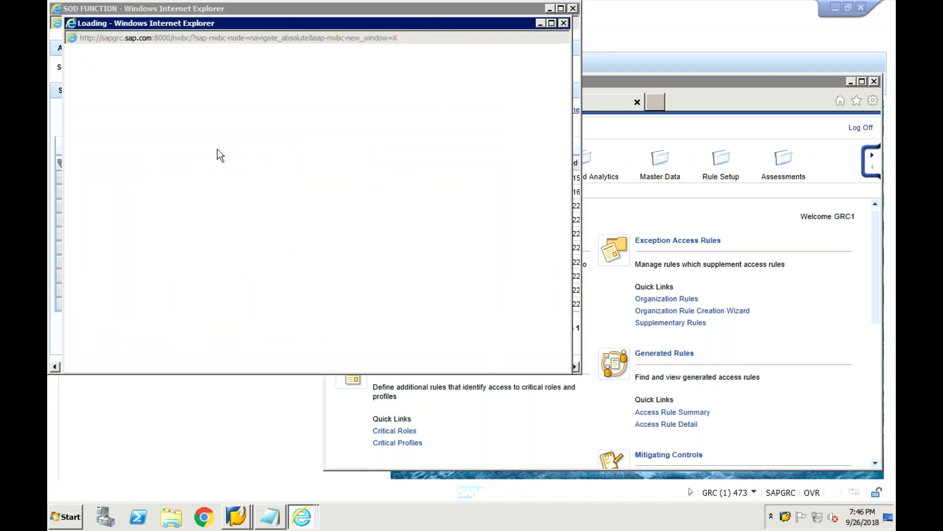
{"action": "left_click", "coordinate": [198, 114]}
{"action": "type", "text": "FUNSUDA2"}
{"action": "left_click", "coordinate": [380, 146]}
{"action": "type", "text": "FUNSUDA1"}
{"action": "key", "text": "BackSpace"}
{"action": "type", "text": "2"}
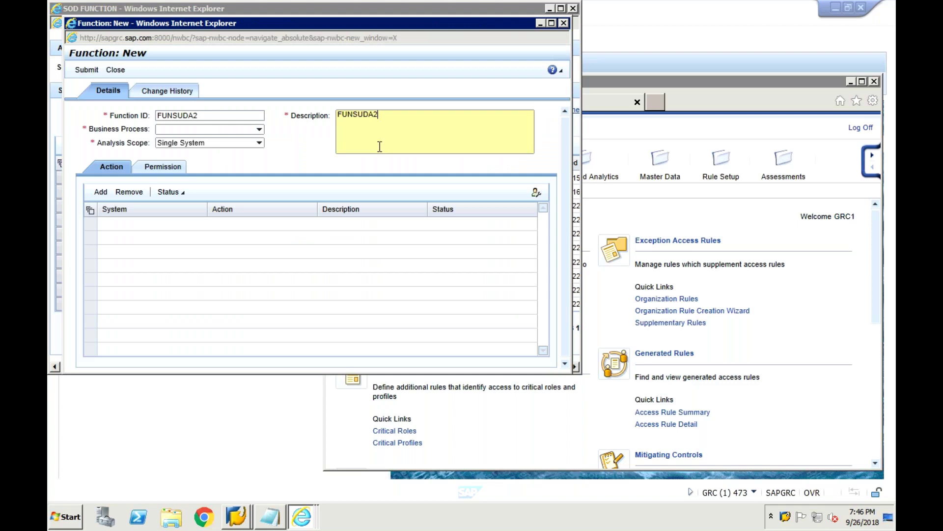
Assign the business process GRCSUDHA MODULE to function FUNSUDA2.
{"action": "left_click", "coordinate": [228, 129]}
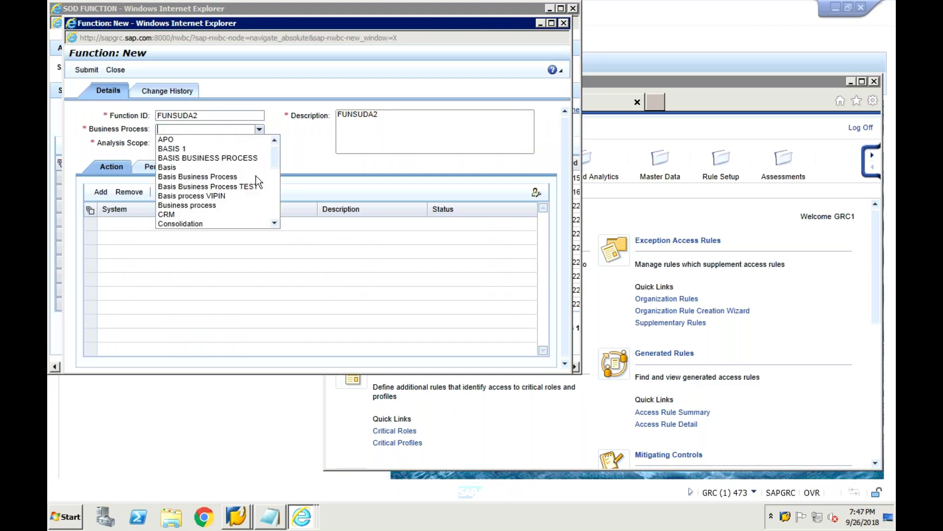
{"action": "left_click", "coordinate": [273, 204]}
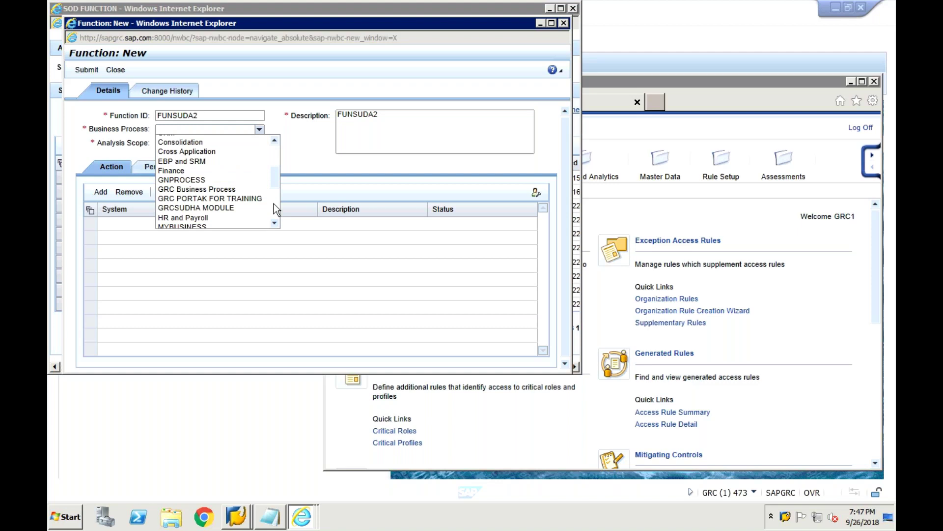
{"action": "left_click", "coordinate": [248, 207]}
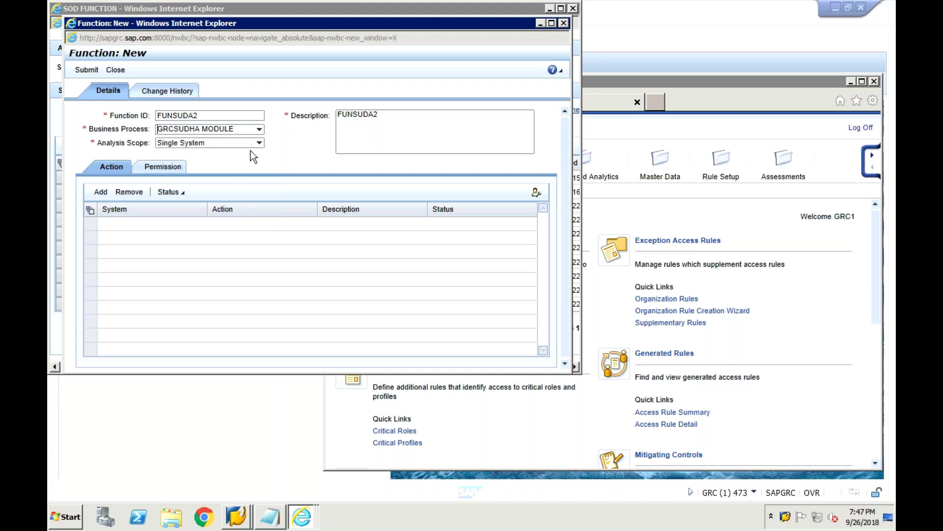
Add an action row to the function and set its system to Connection to GRC SUDHA.
{"action": "left_click", "coordinate": [107, 197]}
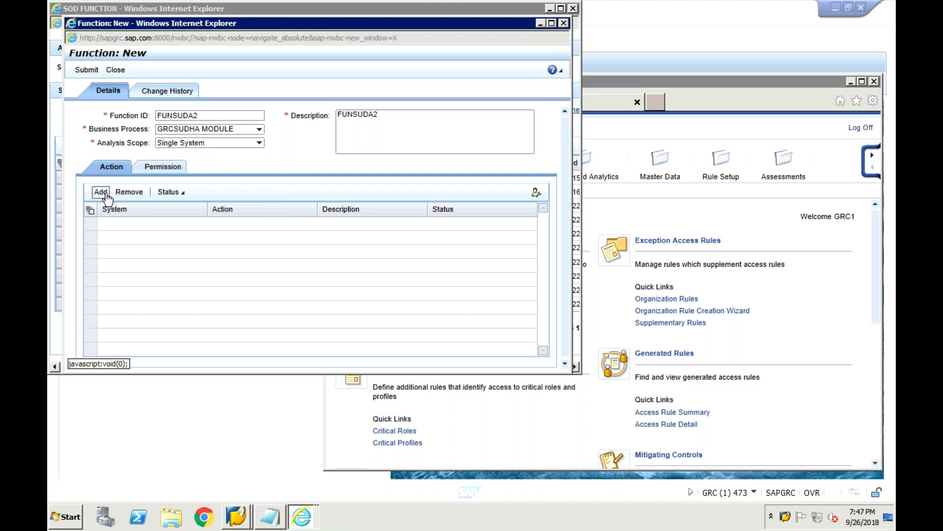
{"action": "left_click", "coordinate": [202, 225]}
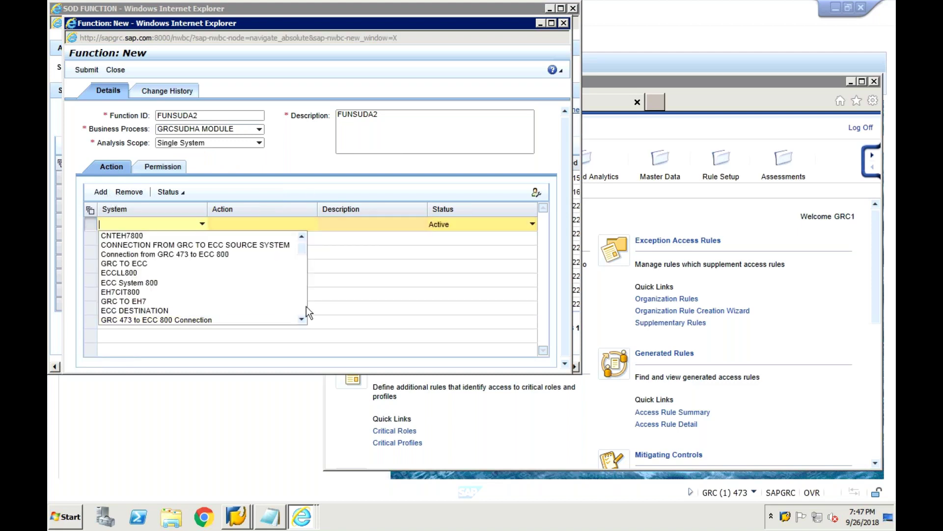
{"action": "scroll", "coordinate": [303, 305], "scroll_direction": "down", "scroll_amount": 3}
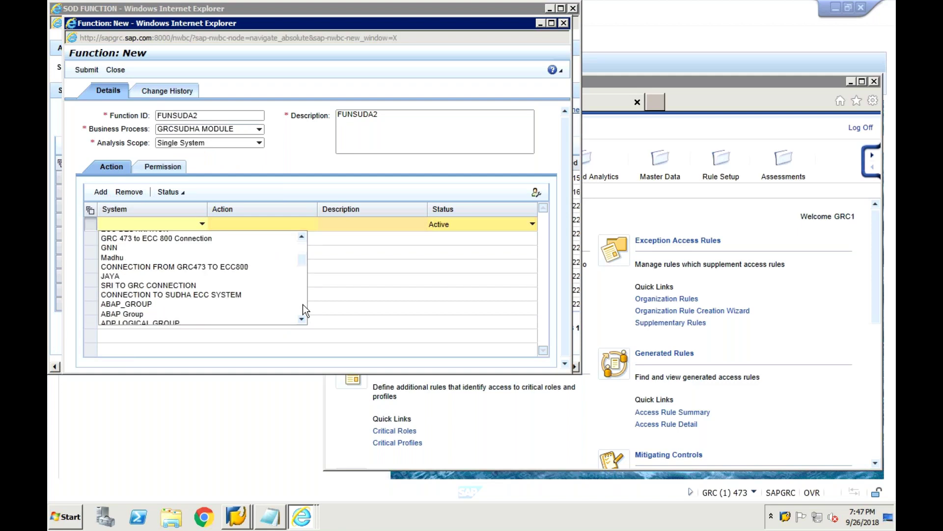
{"action": "scroll", "coordinate": [303, 305], "scroll_direction": "down", "scroll_amount": 3}
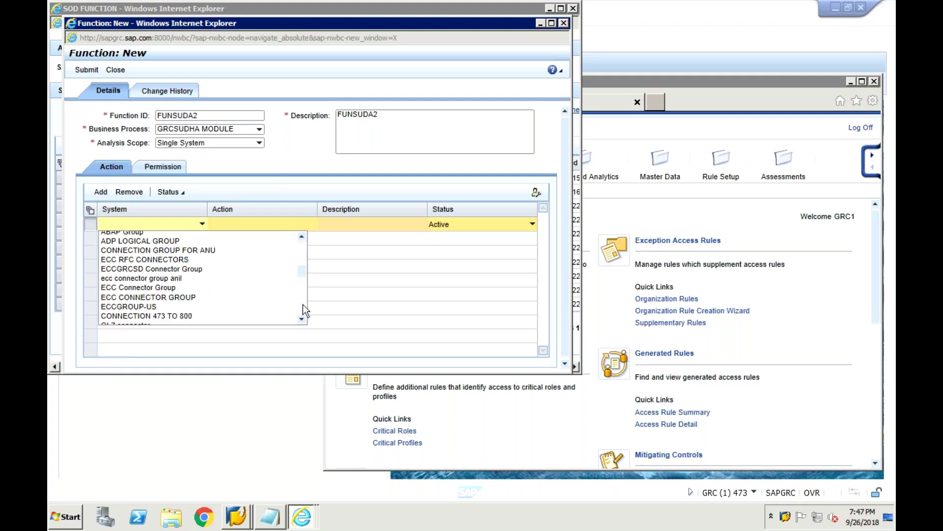
{"action": "scroll", "coordinate": [303, 305], "scroll_direction": "down", "scroll_amount": 3}
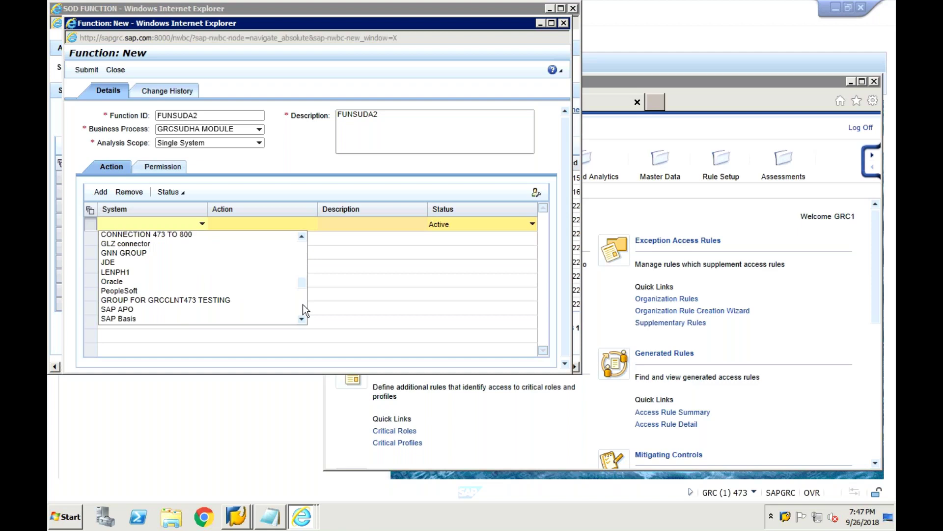
{"action": "scroll", "coordinate": [303, 305], "scroll_direction": "down", "scroll_amount": 3}
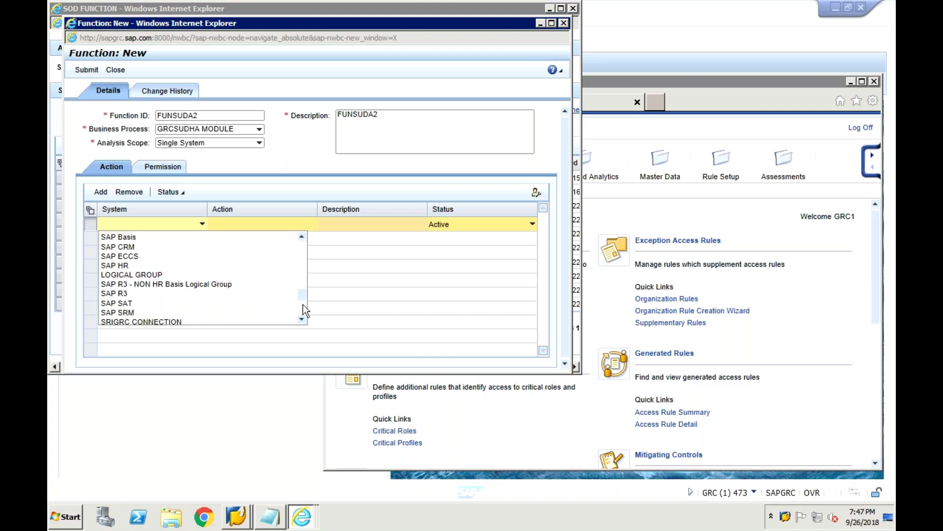
{"action": "scroll", "coordinate": [303, 304], "scroll_direction": "down", "scroll_amount": 3}
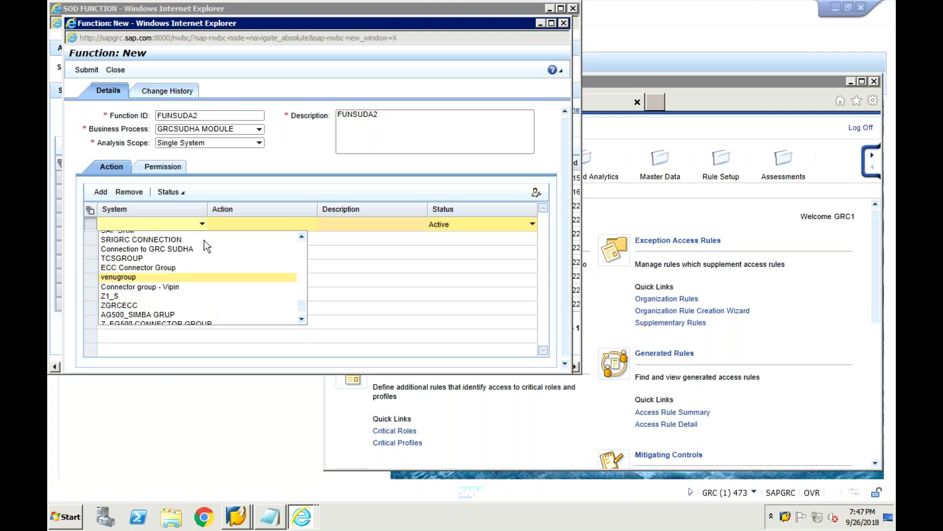
{"action": "left_click", "coordinate": [178, 250]}
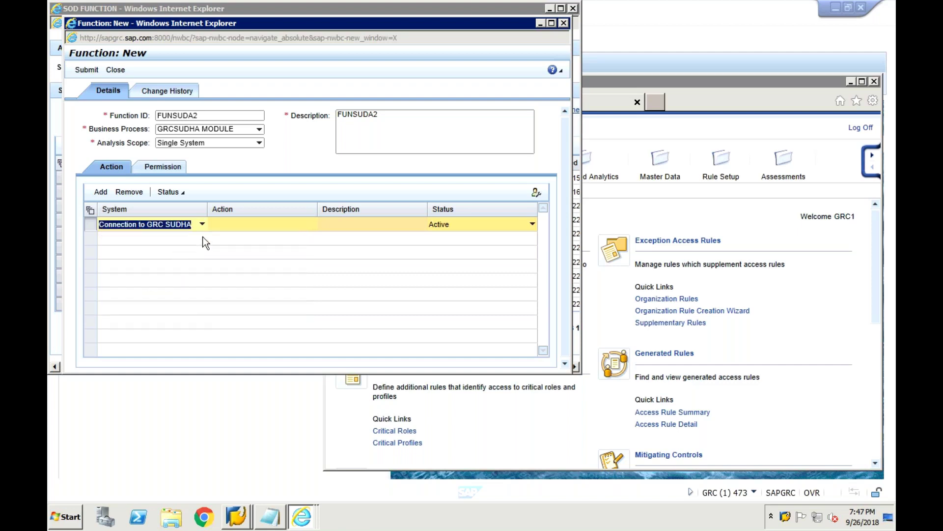
Open the action selection for the new row and search for action SU01.
{"action": "left_click", "coordinate": [229, 226]}
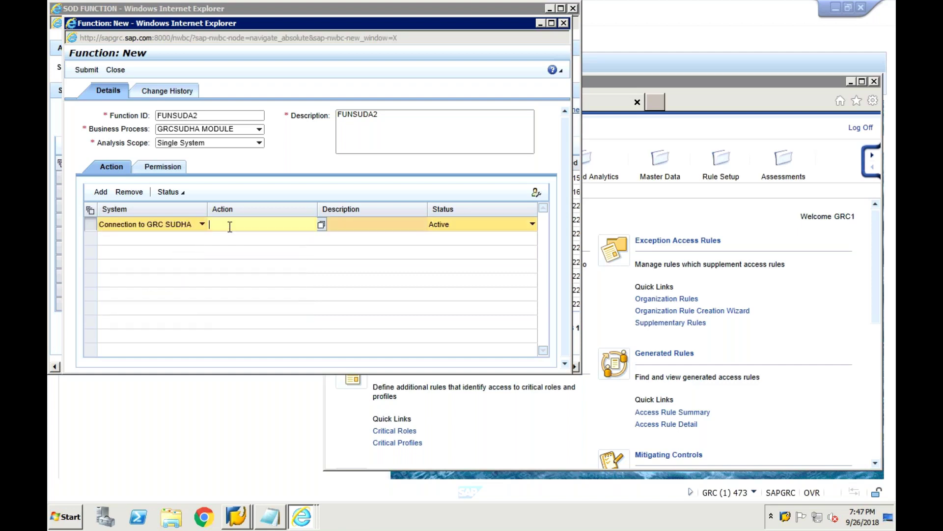
{"action": "left_click", "coordinate": [321, 225]}
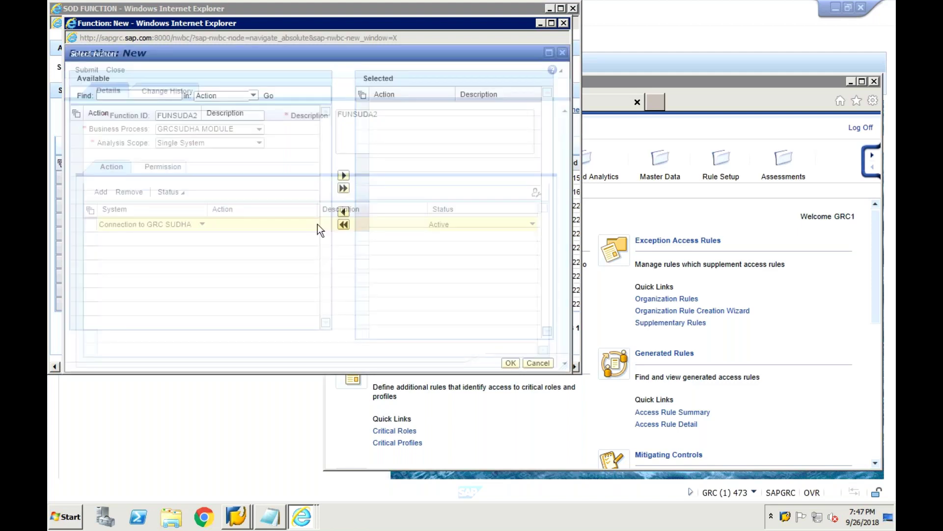
{"action": "left_click", "coordinate": [138, 96]}
{"action": "type", "text": "SU01"}
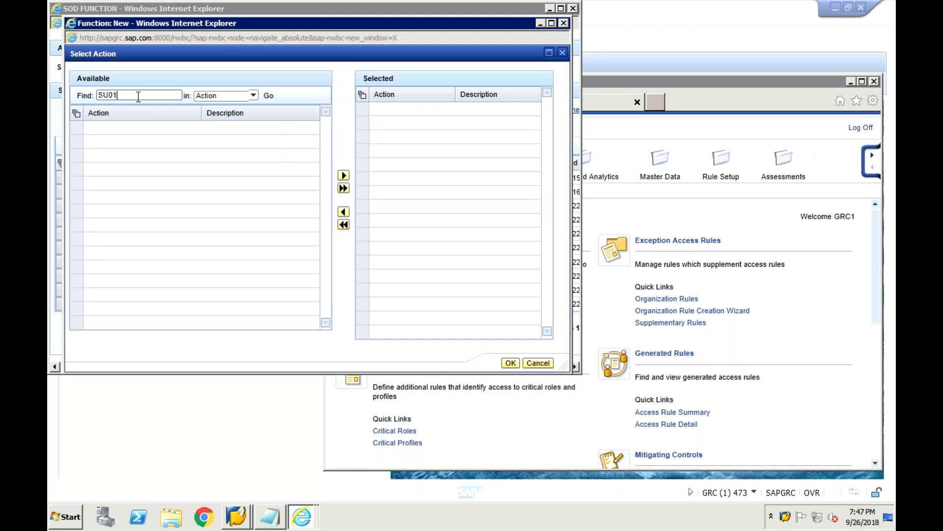
{"action": "key", "text": "Return"}
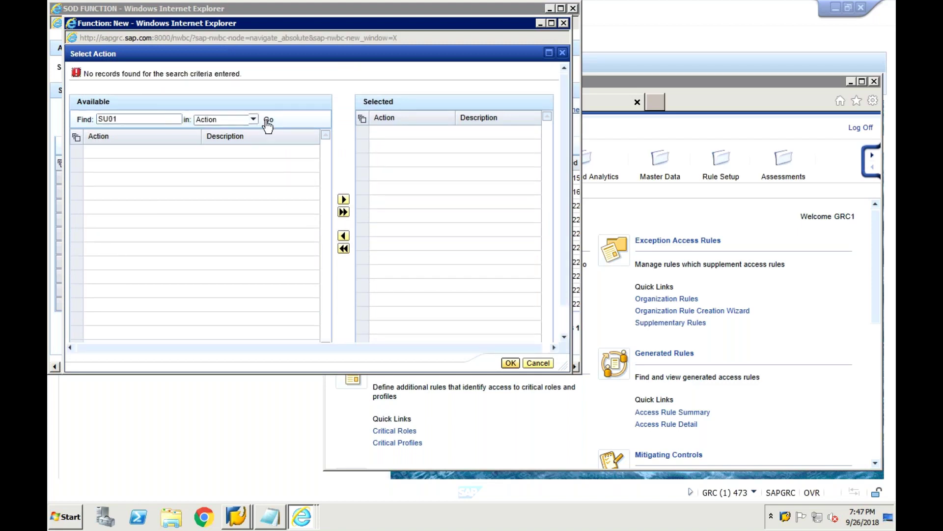
Search the available actions for PFCG instead and close the action selection.
{"action": "left_click", "coordinate": [155, 120]}
{"action": "key", "text": "BackSpace"}
{"action": "key", "text": "BackSpace"}
{"action": "key", "text": "BackSpace"}
{"action": "key", "text": "BackSpace"}
{"action": "type", "text": "PFCG"}
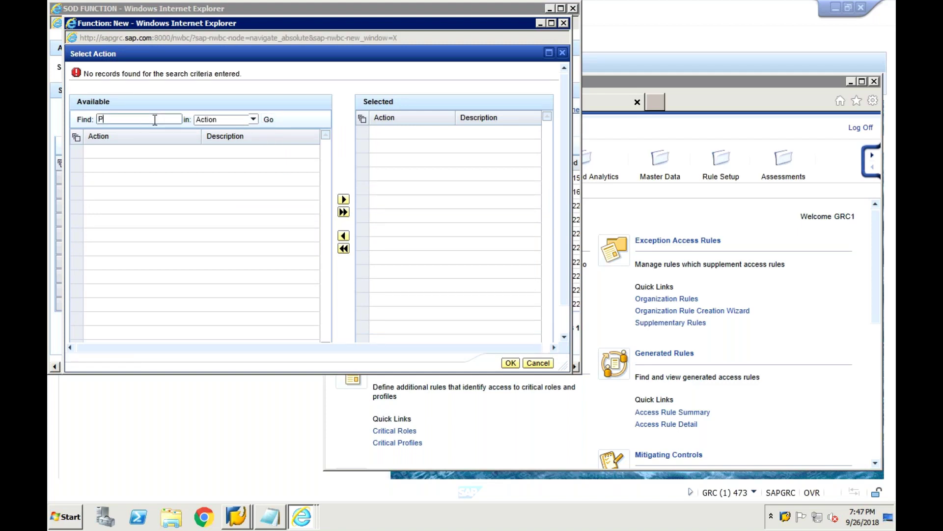
{"action": "left_click", "coordinate": [268, 123]}
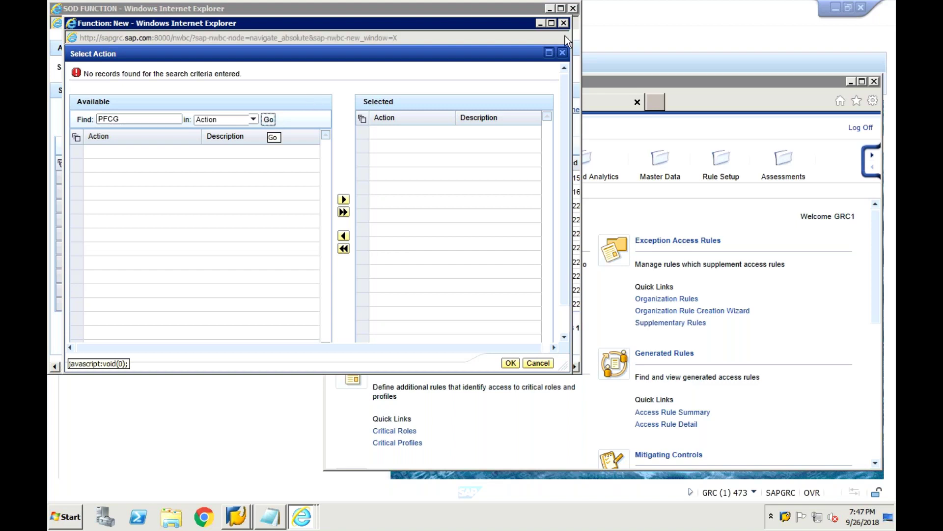
{"action": "left_click", "coordinate": [564, 53]}
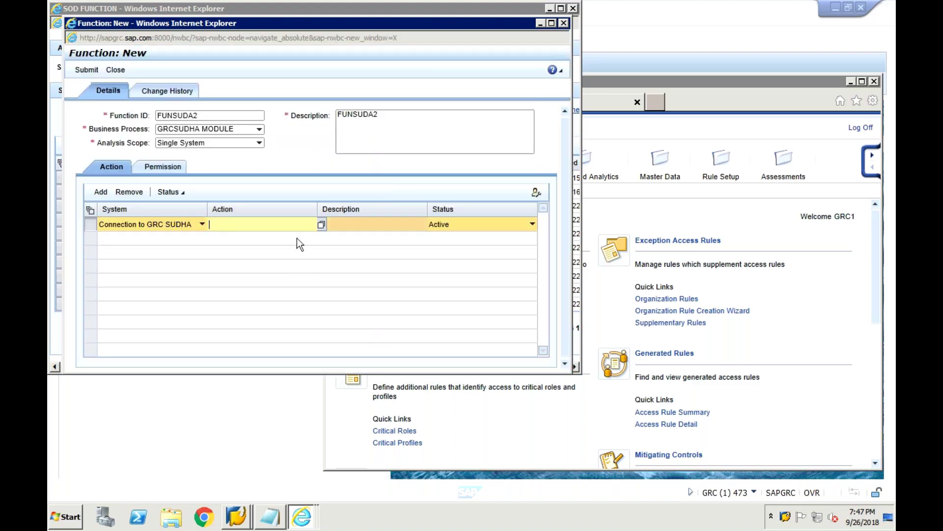
Reopen the action selection, repeat the search for PFCG and close the dialog.
{"action": "left_click", "coordinate": [321, 225]}
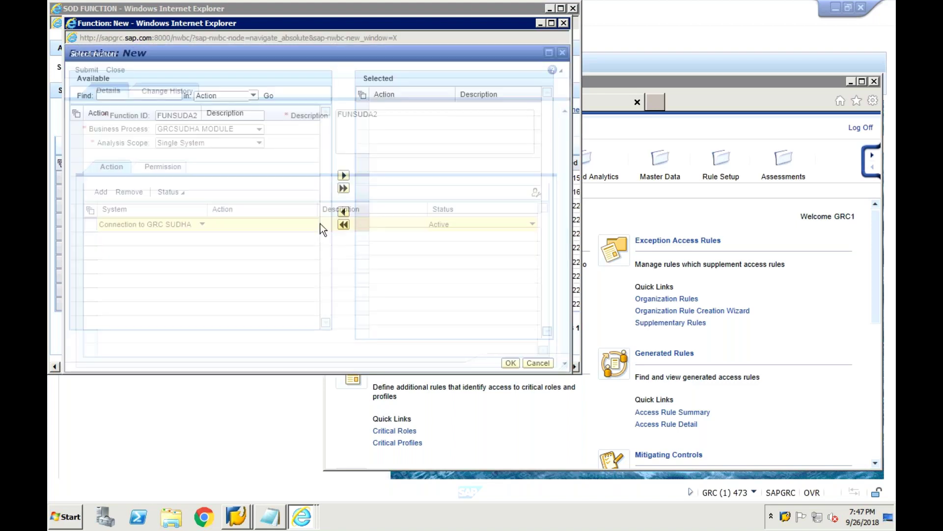
{"action": "left_click", "coordinate": [137, 95]}
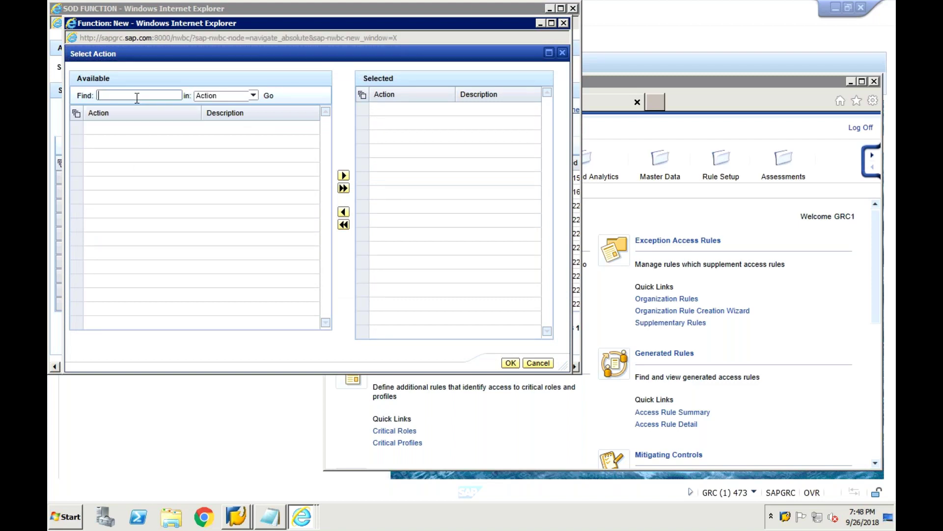
{"action": "type", "text": "PFCG"}
{"action": "left_click", "coordinate": [268, 96]}
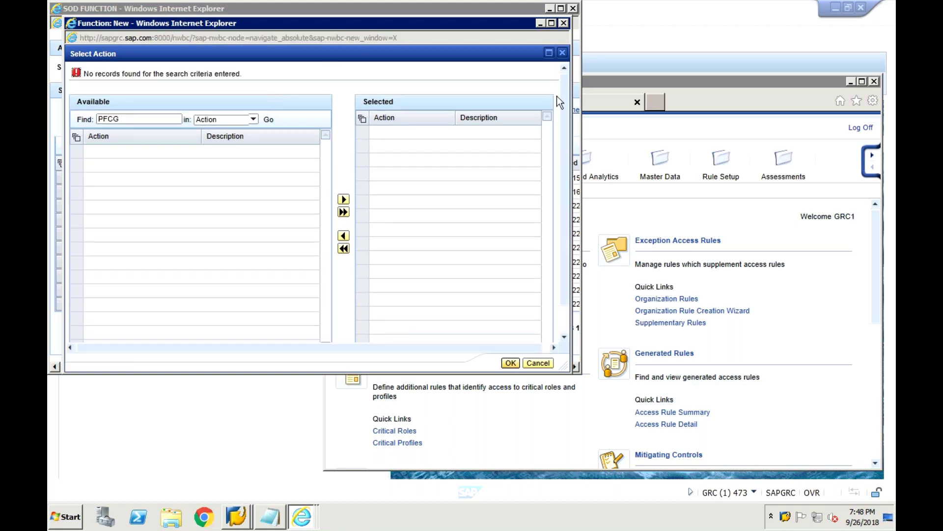
{"action": "left_click", "coordinate": [564, 52]}
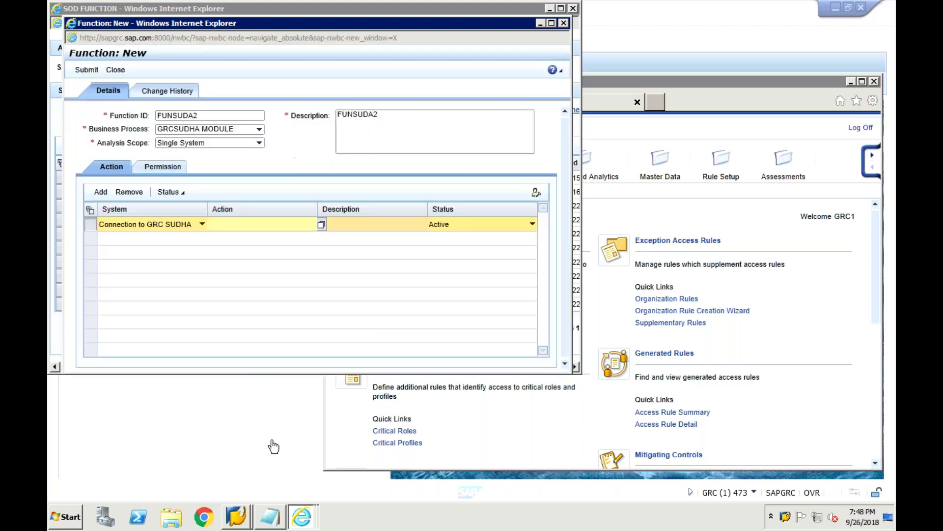
{"action": "left_click", "coordinate": [245, 513]}
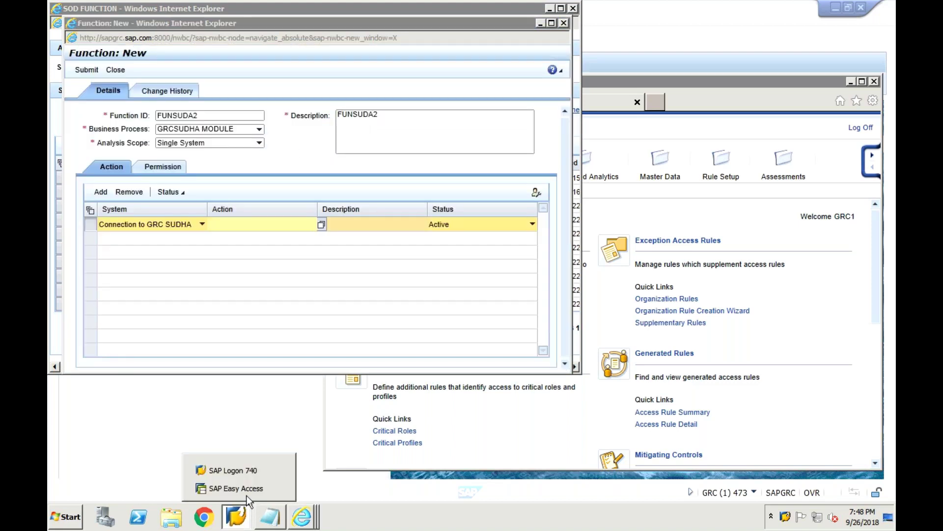
{"action": "left_click", "coordinate": [246, 494]}
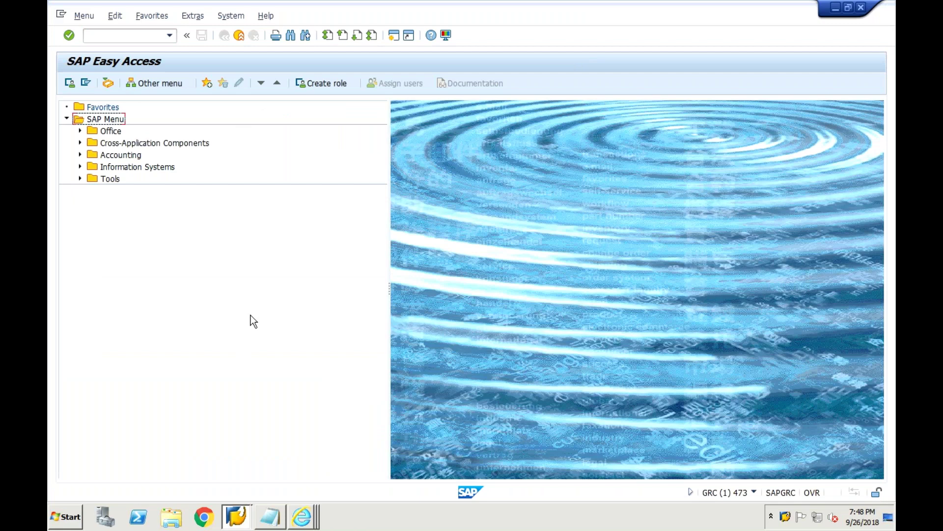
{"action": "left_click", "coordinate": [301, 516]}
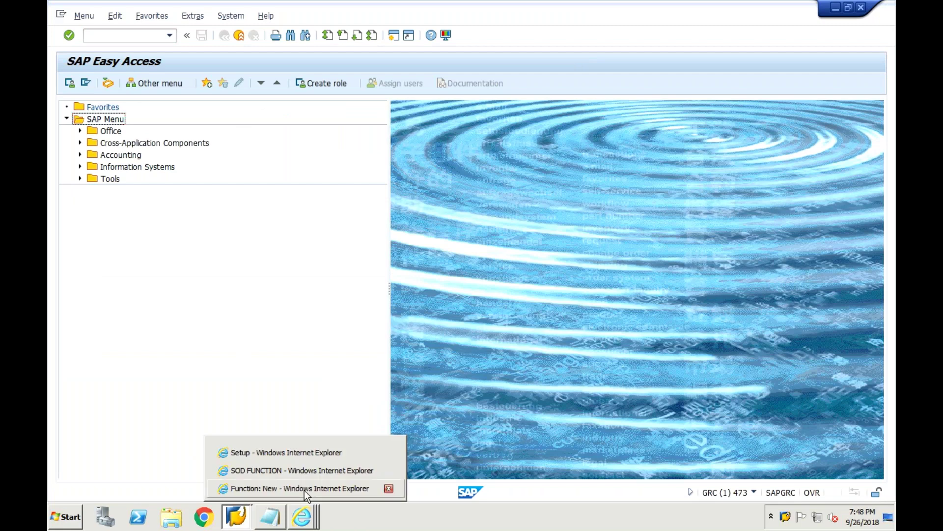
{"action": "left_click", "coordinate": [305, 489]}
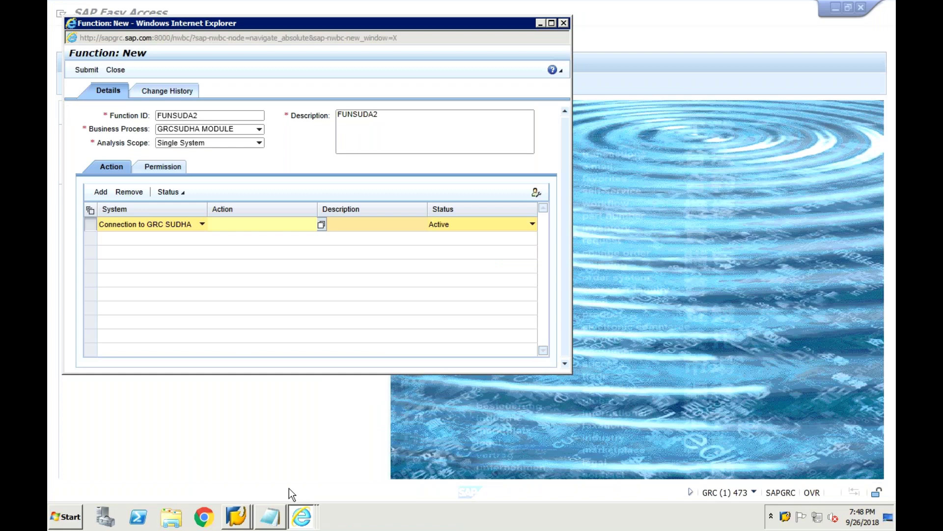
{"action": "left_click", "coordinate": [322, 225]}
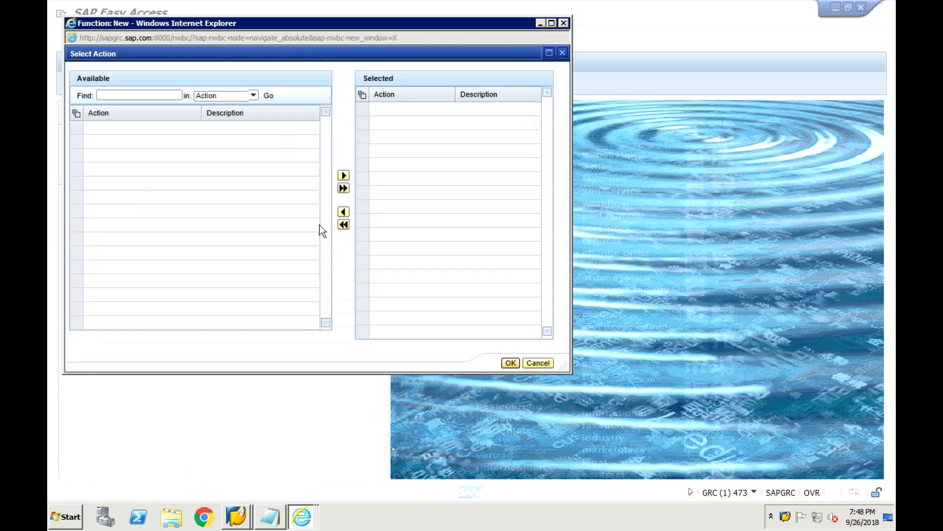
{"action": "left_click", "coordinate": [156, 94]}
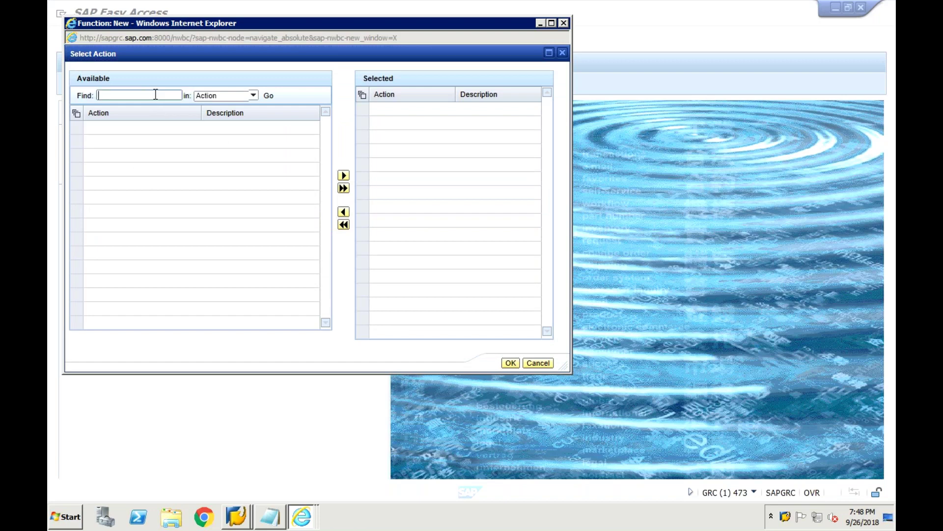
{"action": "type", "text": "S"}
{"action": "key", "text": "BackSpace"}
Switch to the SAP Easy Access session, run transaction SPRO and display the SAP Reference IMG.
{"action": "left_click", "coordinate": [238, 515]}
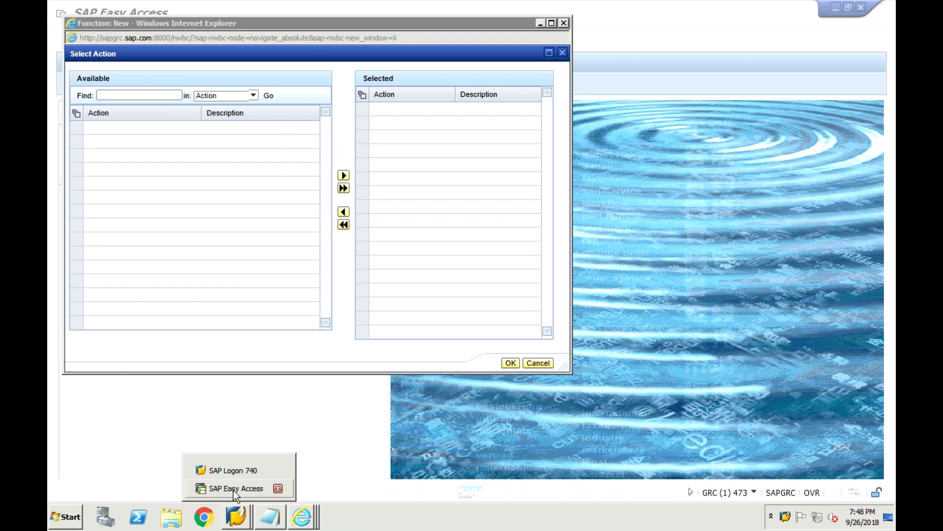
{"action": "left_click", "coordinate": [232, 488]}
{"action": "left_click", "coordinate": [147, 32]}
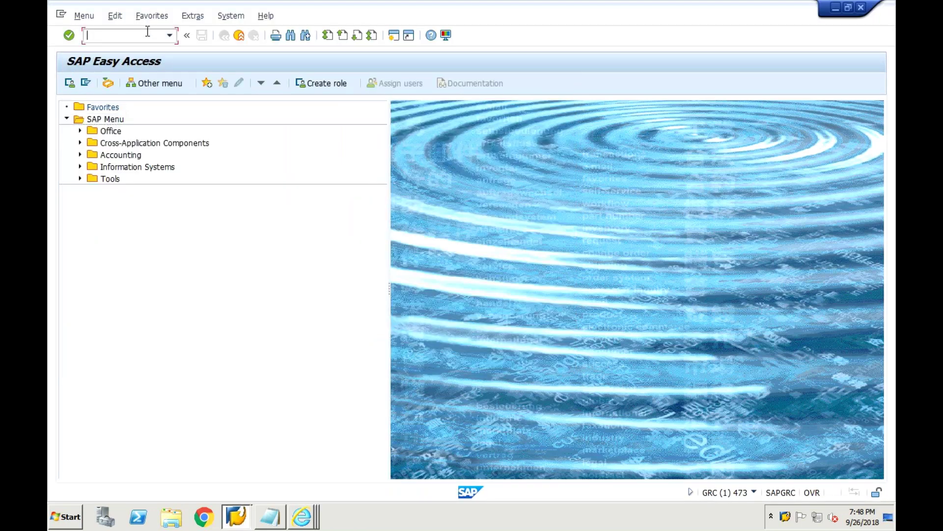
{"action": "type", "text": "SPRO"}
{"action": "key", "text": "Return"}
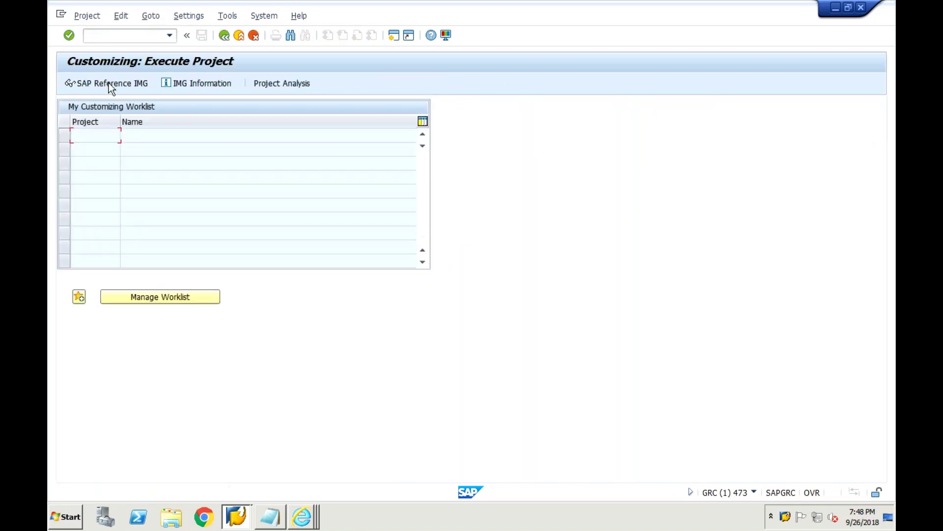
{"action": "left_click", "coordinate": [109, 83]}
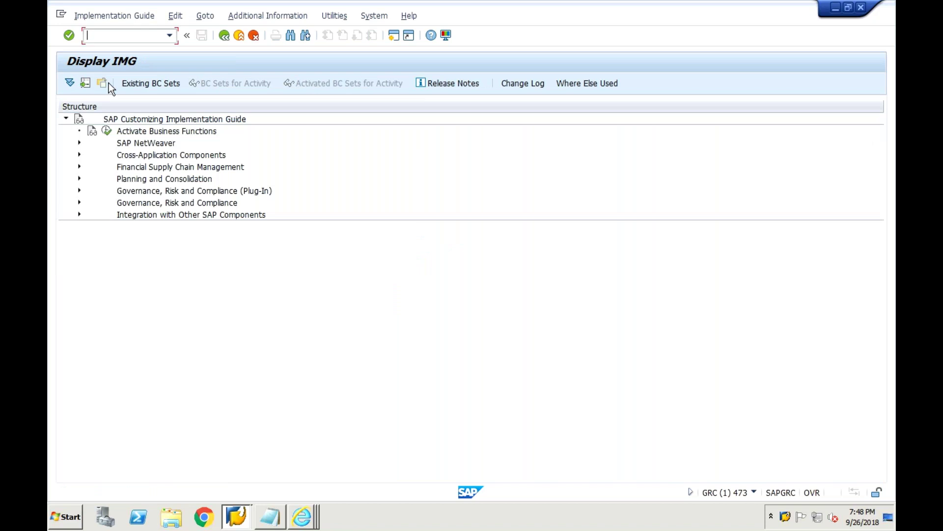
Open Maintain Connection Settings in the Integration Framework of the GRC Common Component Settings for integration scenario AUTH.
{"action": "left_click", "coordinate": [78, 202]}
{"action": "left_click", "coordinate": [92, 250]}
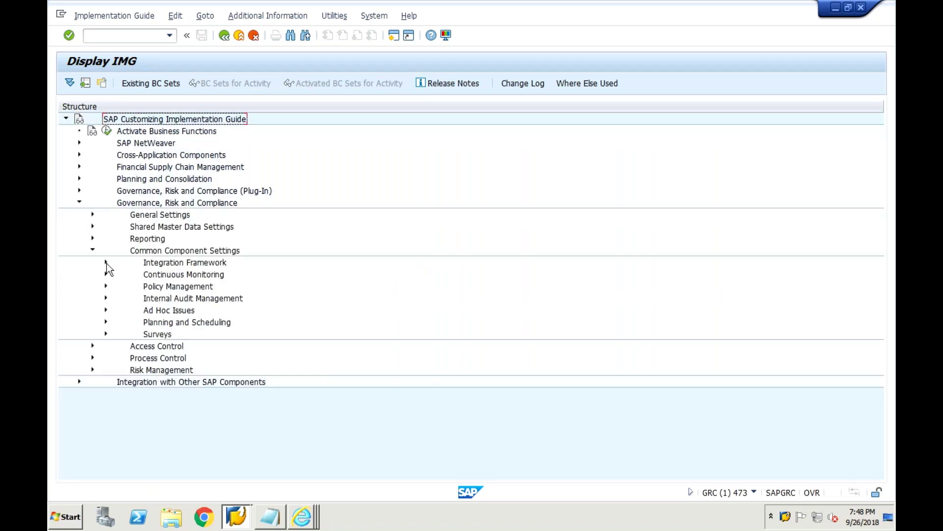
{"action": "left_click", "coordinate": [107, 263]}
{"action": "left_click", "coordinate": [144, 301]}
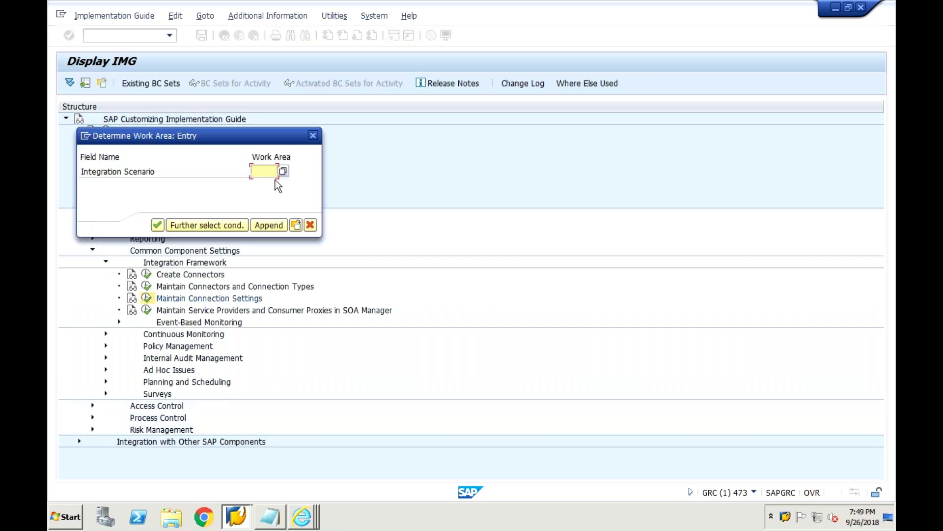
{"action": "left_click", "coordinate": [284, 172]}
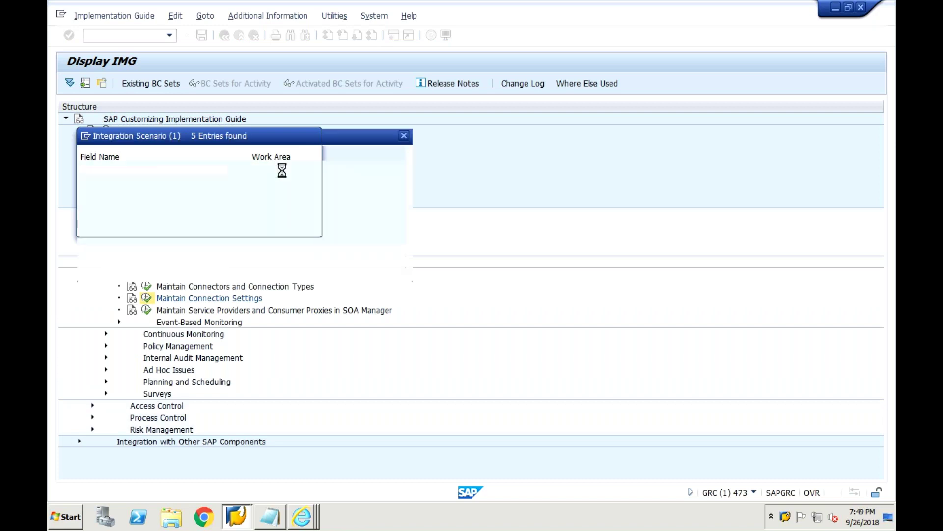
{"action": "left_click", "coordinate": [95, 227]}
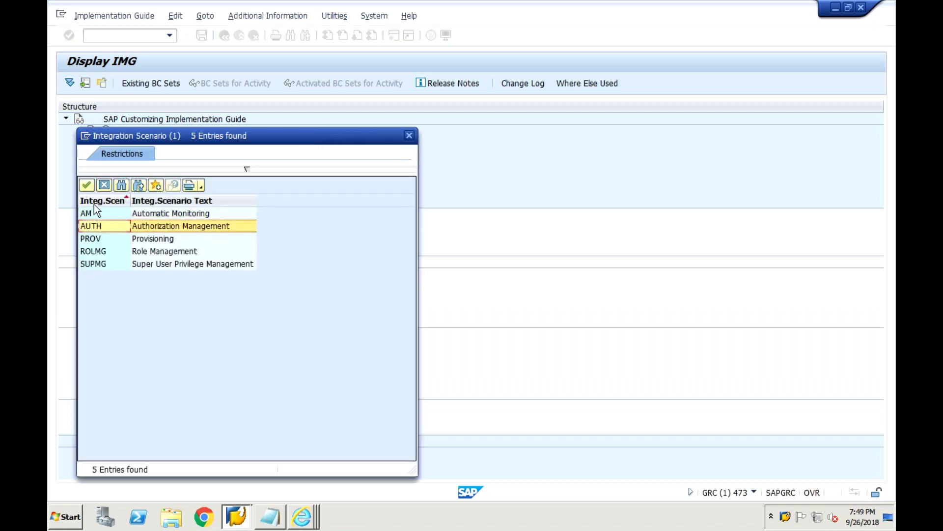
{"action": "left_click", "coordinate": [89, 187]}
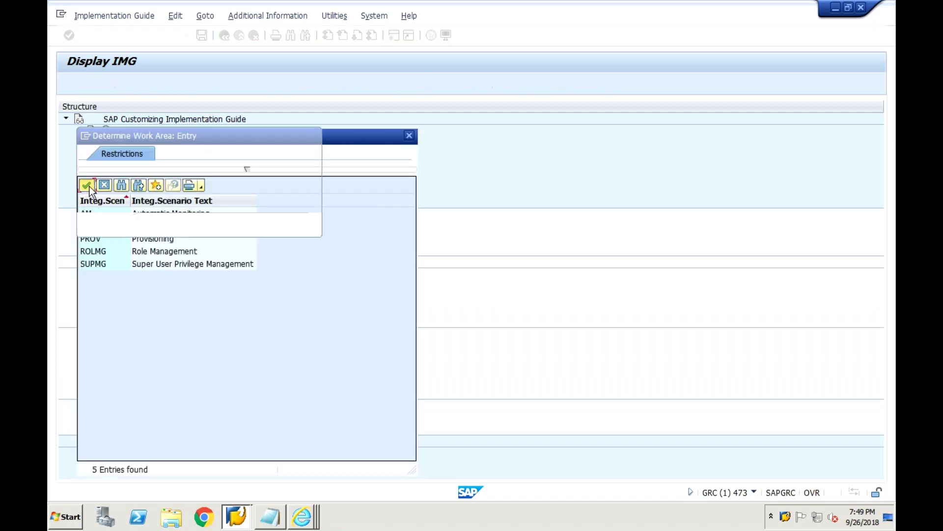
{"action": "left_click", "coordinate": [157, 225]}
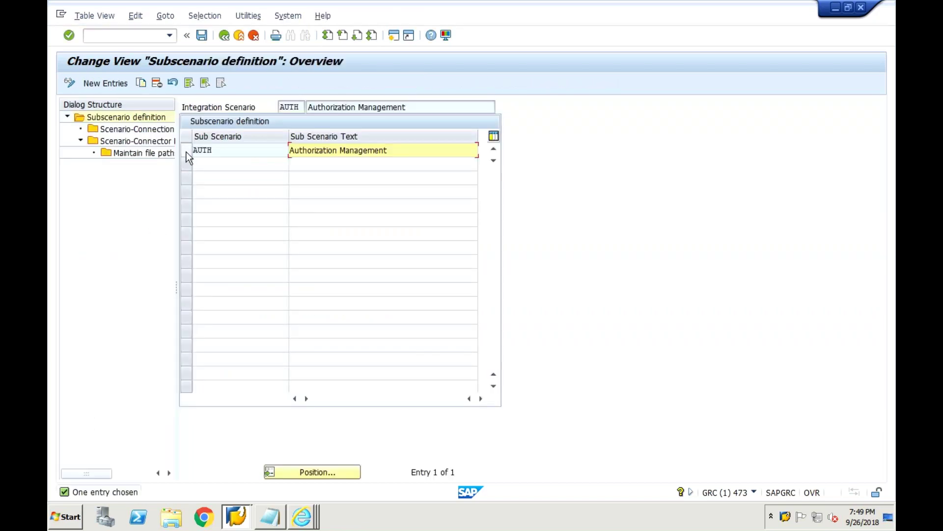
Review the connection type and connector links of sub scenario AUTH, selecting type SAP and target connector SUDHALNT800.
{"action": "left_click", "coordinate": [187, 152]}
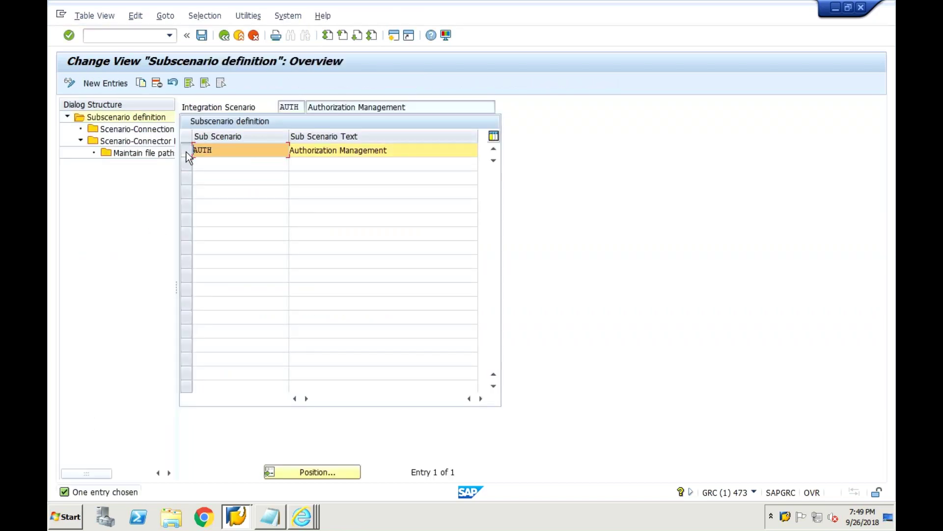
{"action": "double_click", "coordinate": [141, 131]}
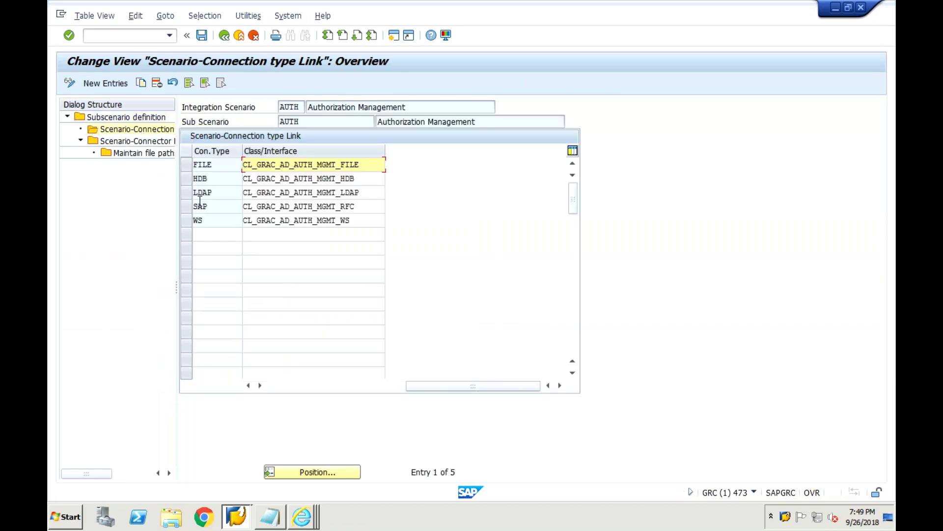
{"action": "left_click", "coordinate": [190, 208]}
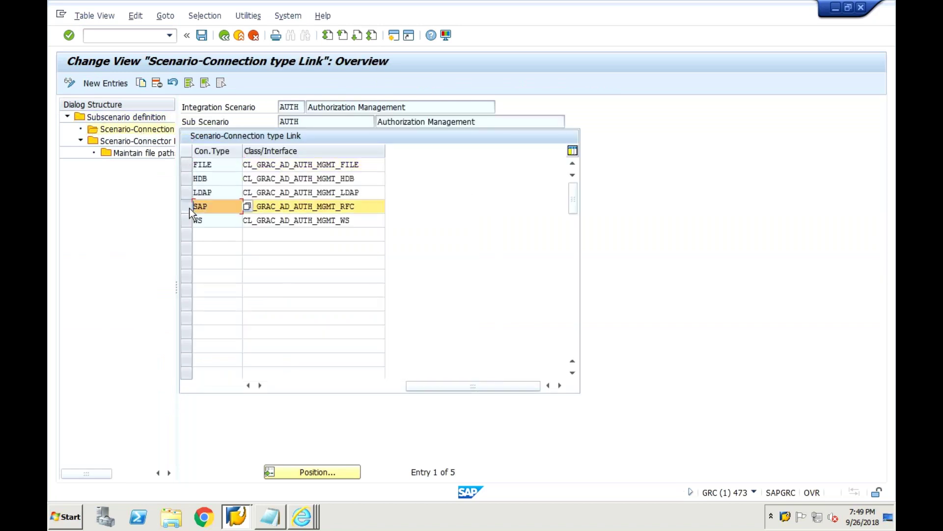
{"action": "left_click", "coordinate": [133, 142]}
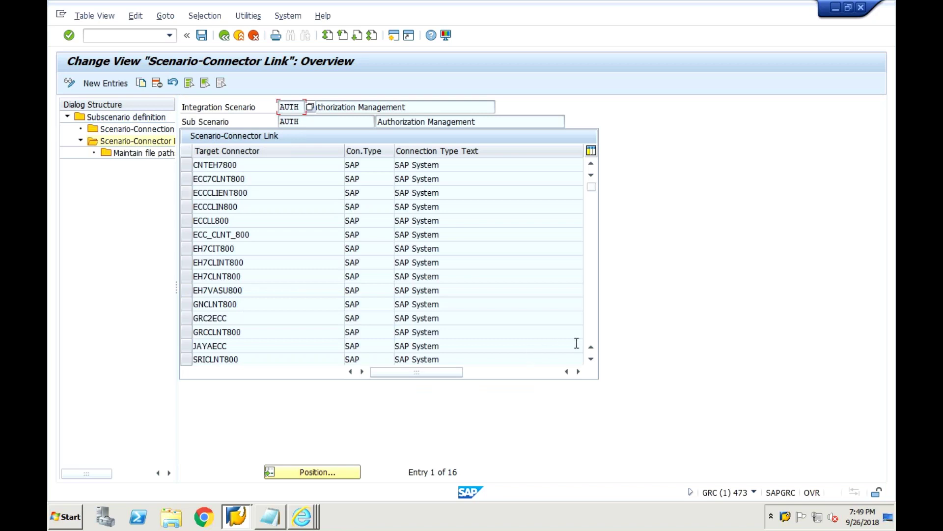
{"action": "left_click", "coordinate": [592, 330]}
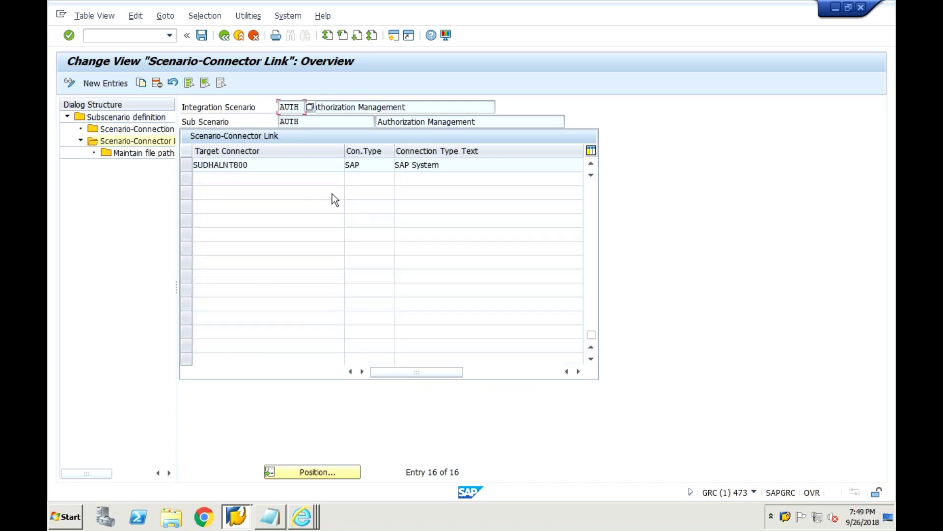
{"action": "left_click", "coordinate": [187, 164]}
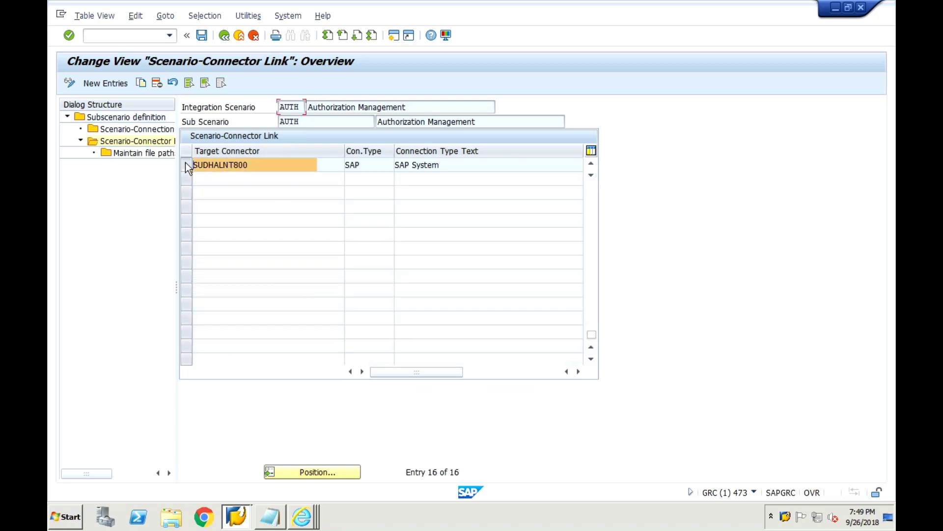
Check the logical connector file paths for SUDHALNT800, save the view and return to the implementation guide.
{"action": "double_click", "coordinate": [132, 152]}
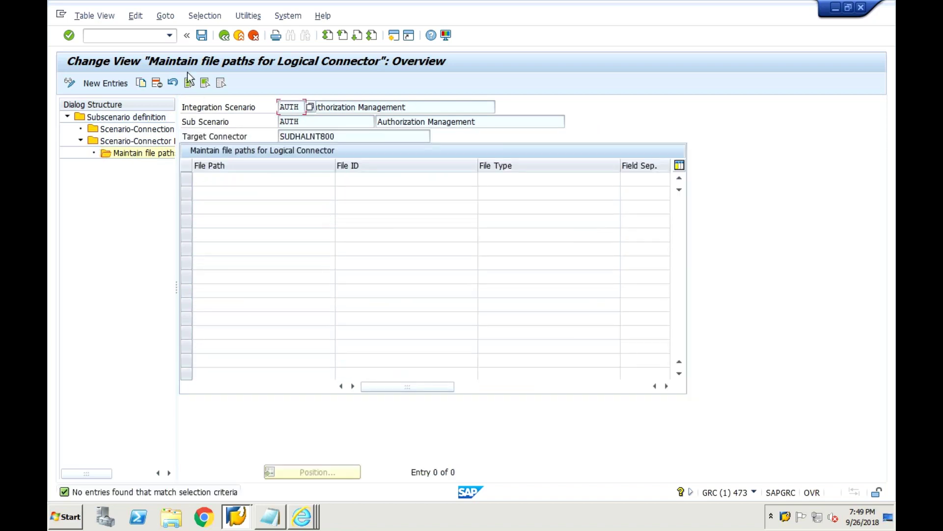
{"action": "left_click", "coordinate": [199, 36]}
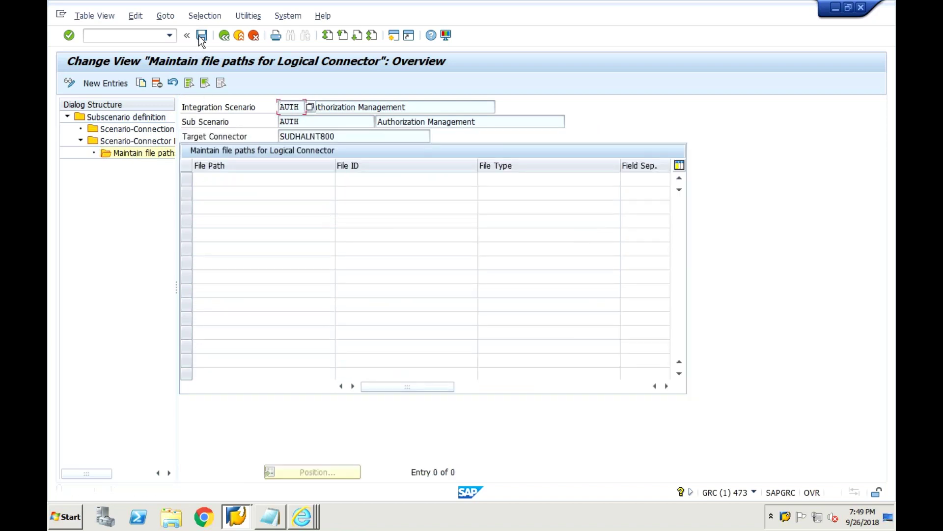
{"action": "left_click", "coordinate": [229, 39]}
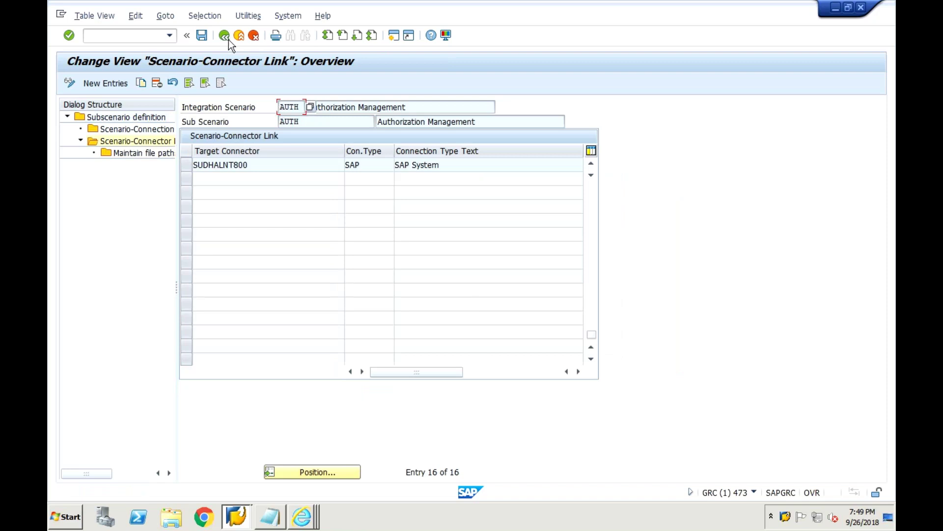
{"action": "left_click", "coordinate": [225, 36]}
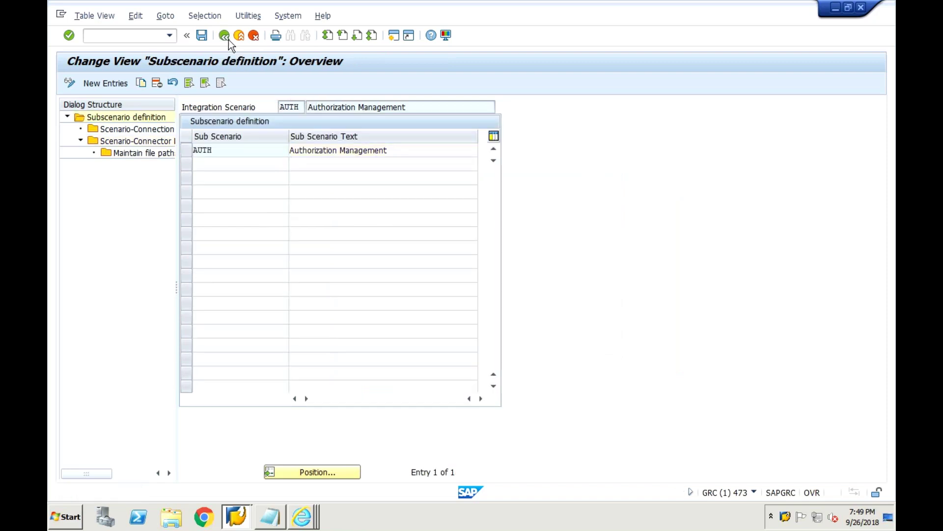
{"action": "left_click", "coordinate": [228, 39]}
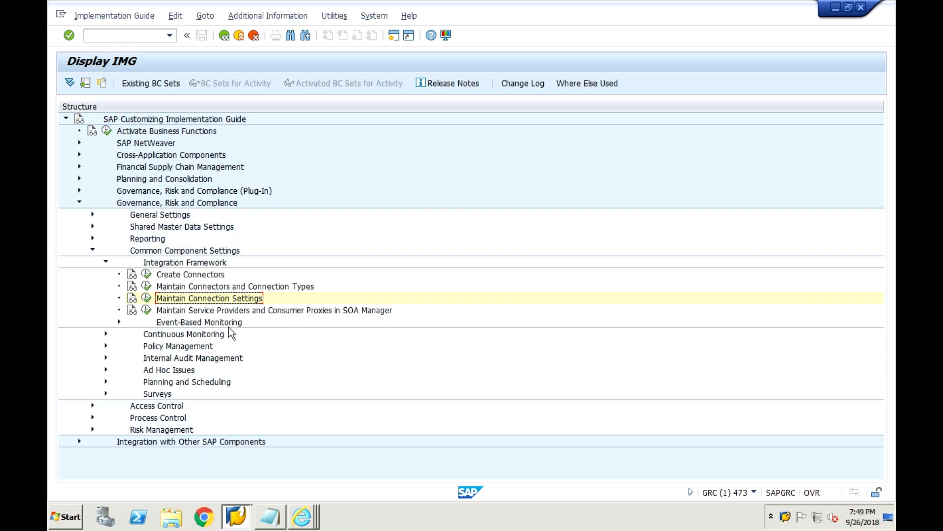
Launch a new Business Client session with /NNWBC and open its Setup work center.
{"action": "left_click", "coordinate": [140, 37]}
{"action": "type", "text": "/NNWBC"}
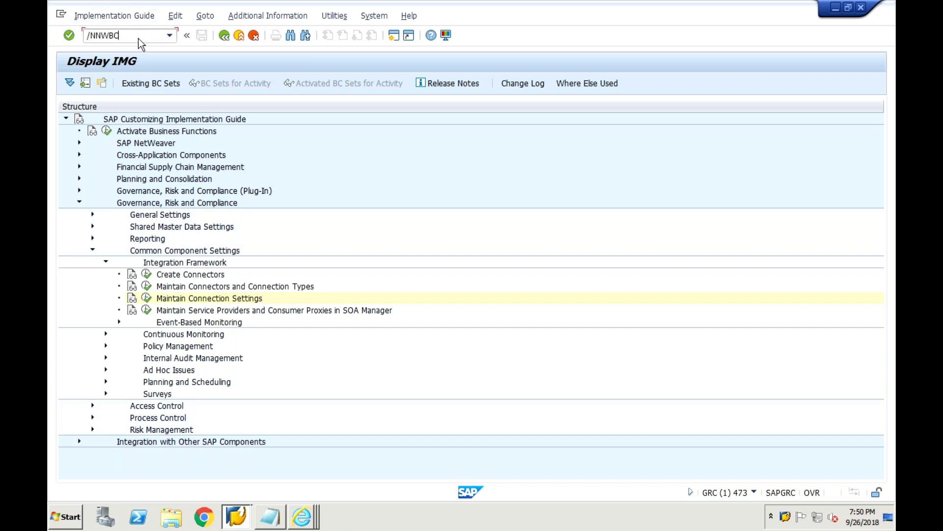
{"action": "key", "text": "Return"}
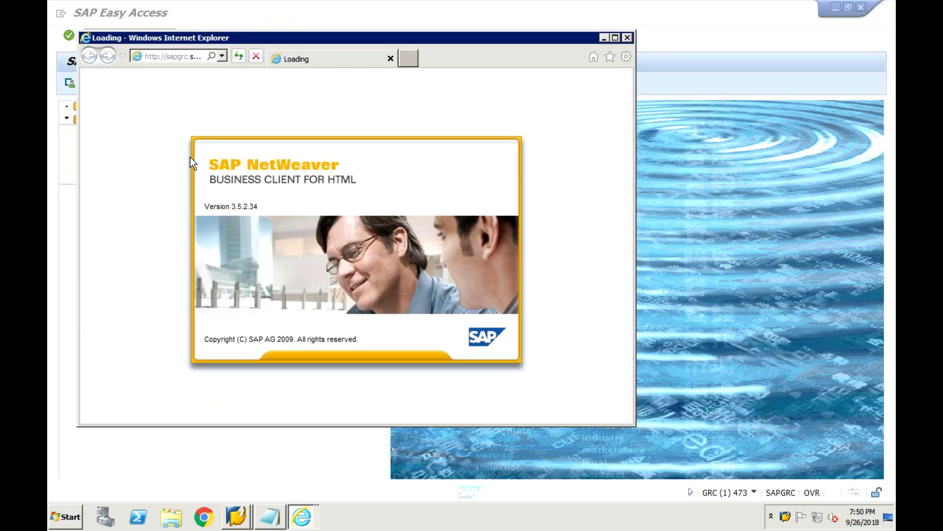
{"action": "left_click", "coordinate": [175, 122]}
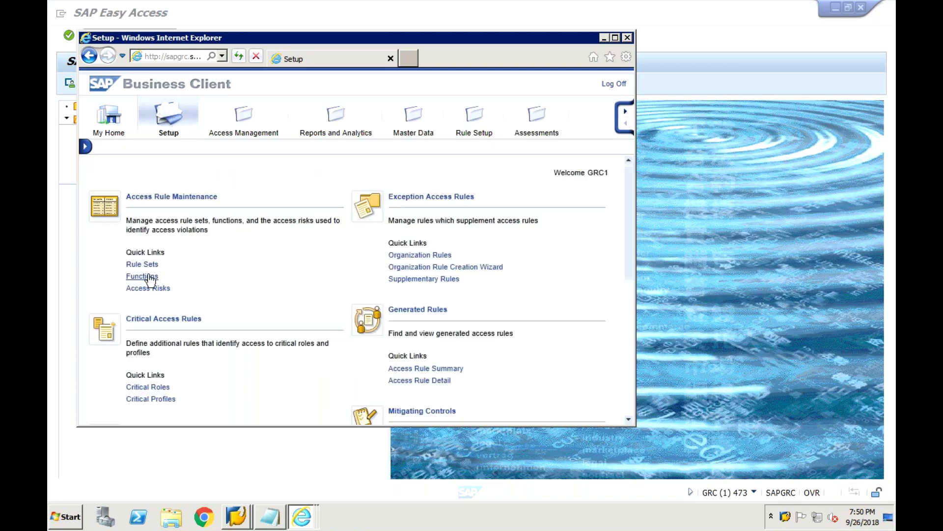
Open and close the Functions window, then cancel the pending action selection and close the old Function: New window.
{"action": "left_click", "coordinate": [150, 278]}
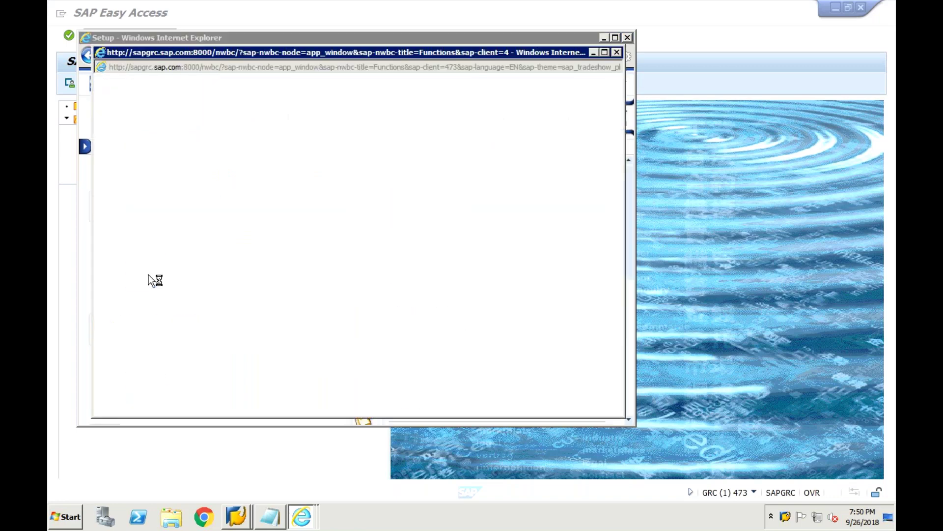
{"action": "left_click", "coordinate": [617, 52]}
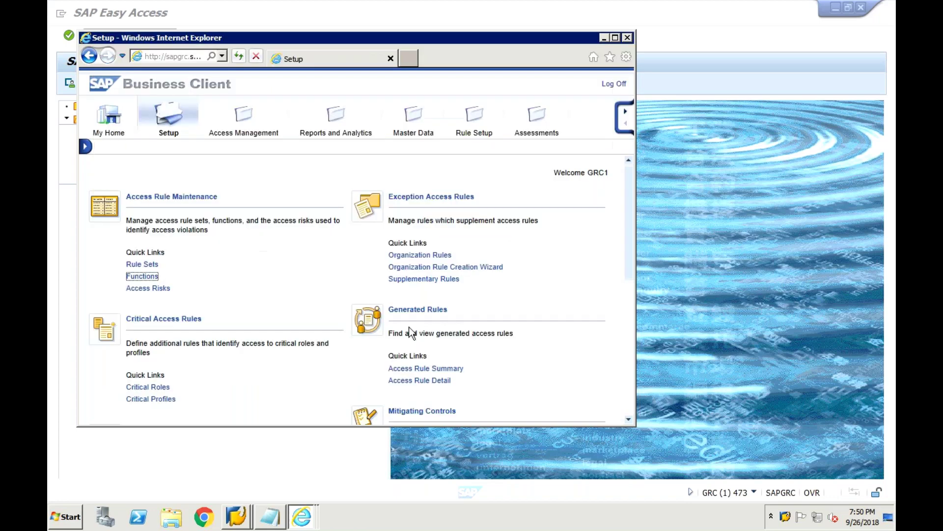
{"action": "left_click", "coordinate": [301, 517]}
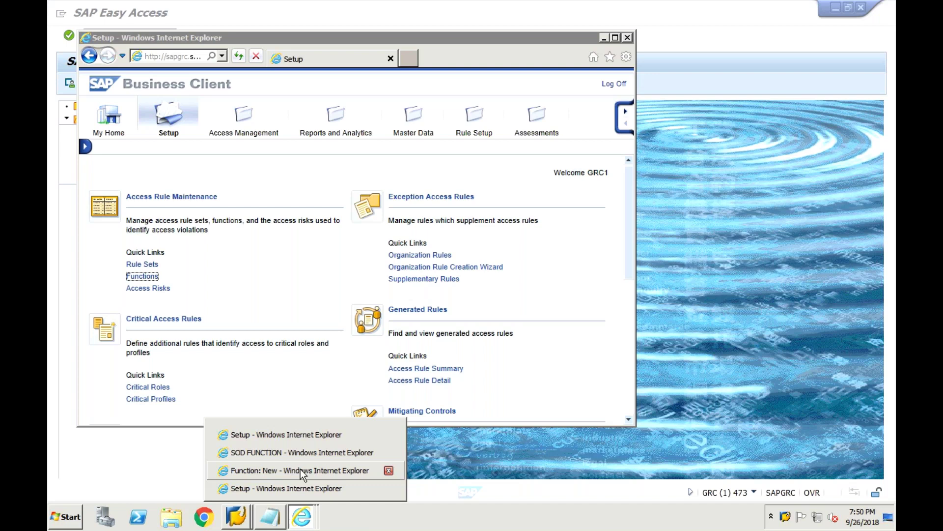
{"action": "left_click", "coordinate": [299, 470]}
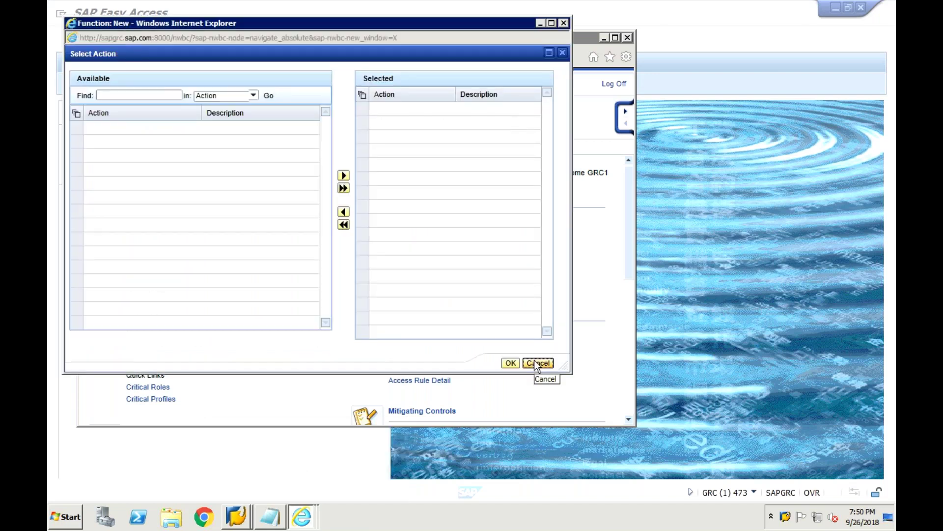
{"action": "left_click", "coordinate": [538, 363]}
{"action": "left_click", "coordinate": [563, 23]}
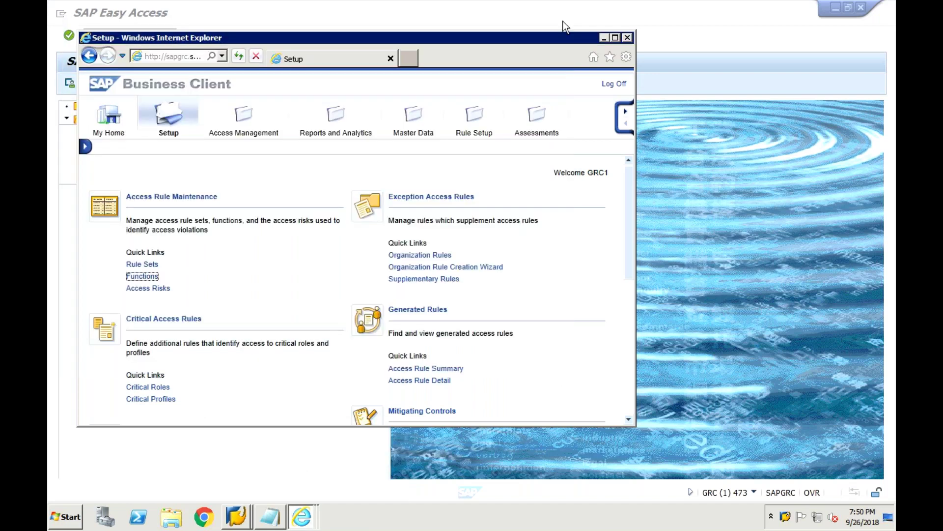
Bring up the leftover SOD Function window and close it.
{"action": "left_click", "coordinate": [306, 520]}
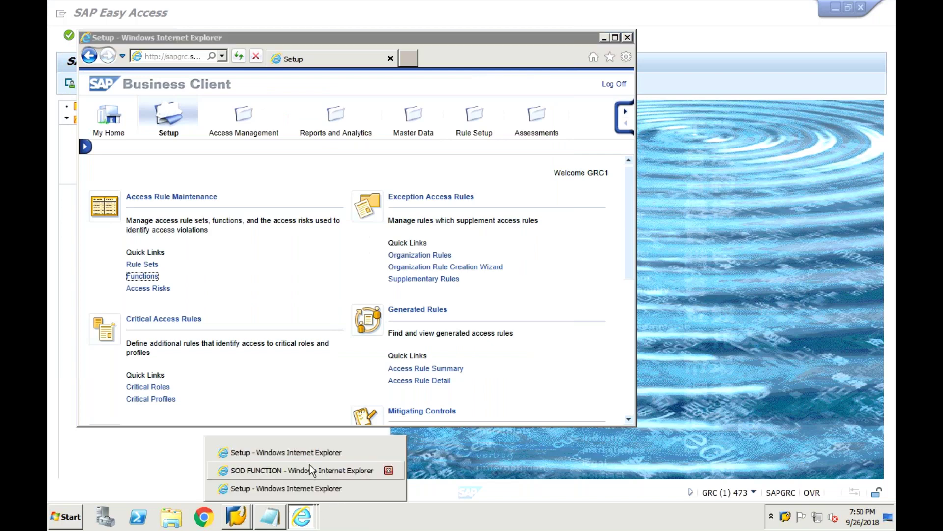
{"action": "left_click", "coordinate": [309, 470]}
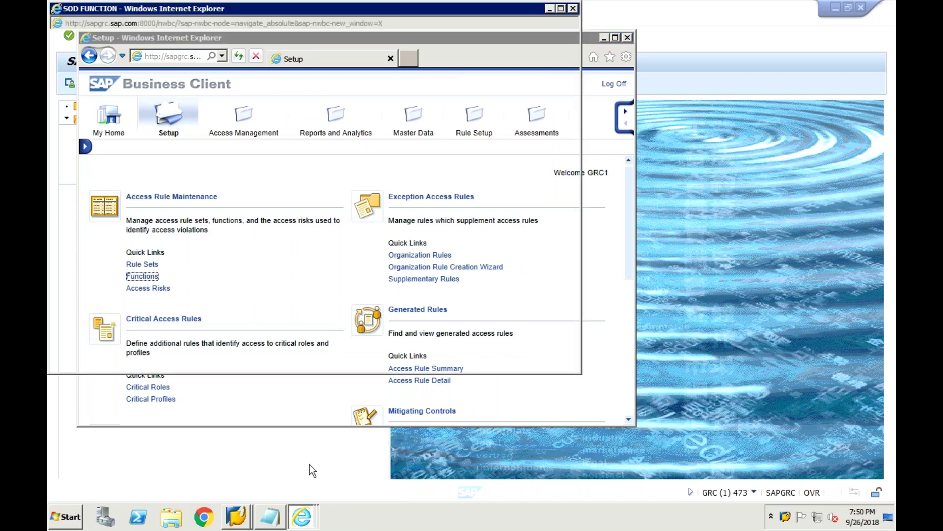
{"action": "left_click", "coordinate": [573, 9]}
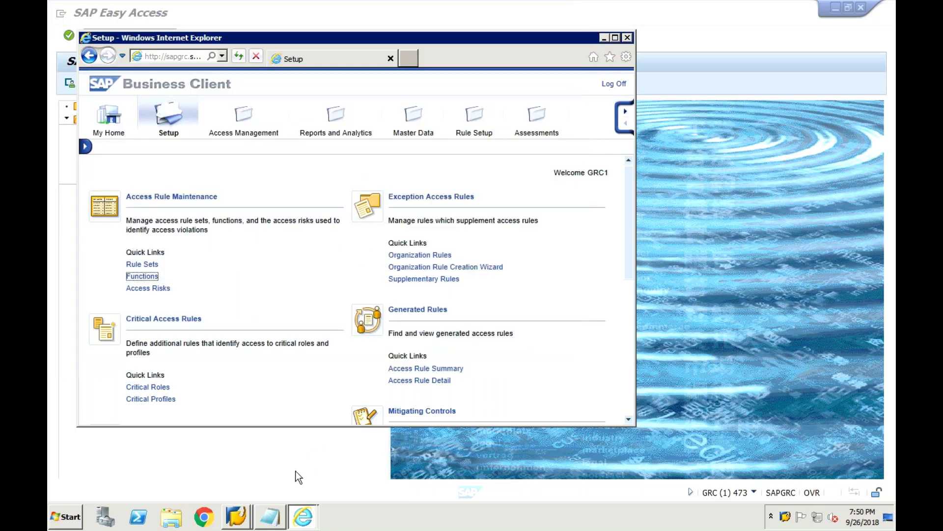
Create a new function with ID and description FUNSUDA2 and business process GRCSUDHA MODULE.
{"action": "left_click", "coordinate": [143, 276]}
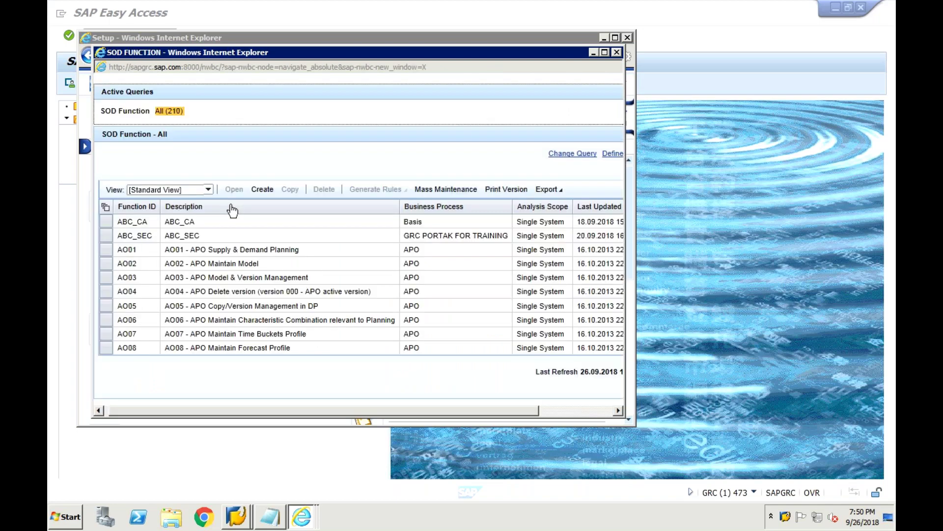
{"action": "left_click", "coordinate": [262, 190]}
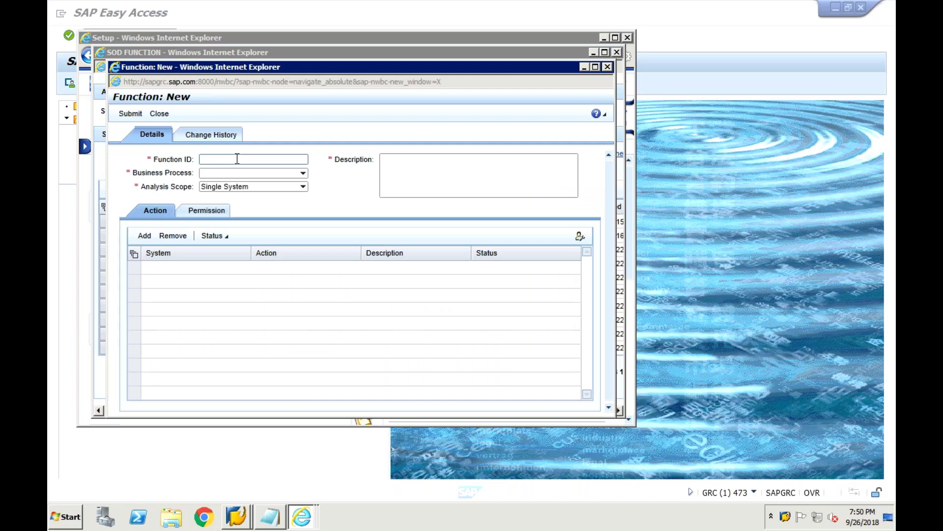
{"action": "type", "text": "FUNSUDA1"}
{"action": "key", "text": "BackSpace"}
{"action": "type", "text": "2"}
{"action": "left_click", "coordinate": [443, 177]}
{"action": "type", "text": "FUNSUDA1"}
{"action": "key", "text": "BackSpace"}
{"action": "type", "text": "2"}
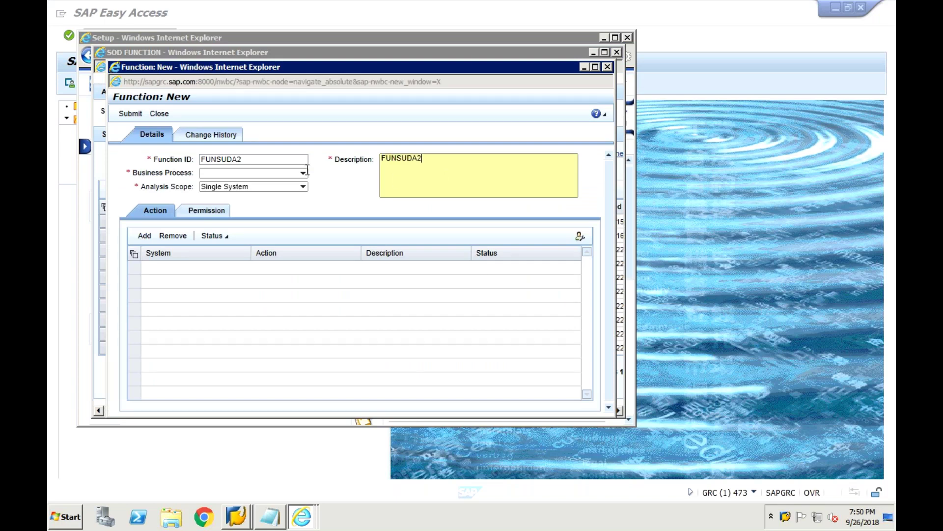
{"action": "left_click", "coordinate": [264, 172]}
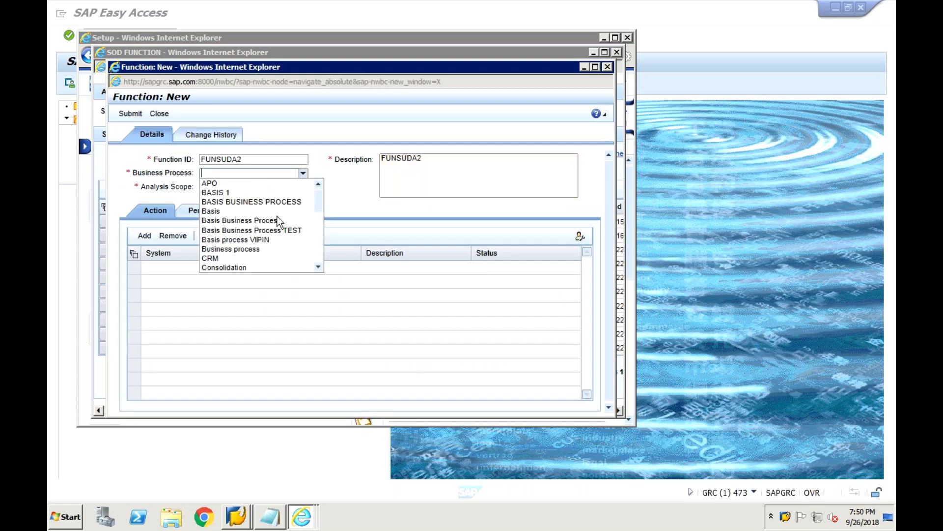
{"action": "left_click", "coordinate": [317, 243]}
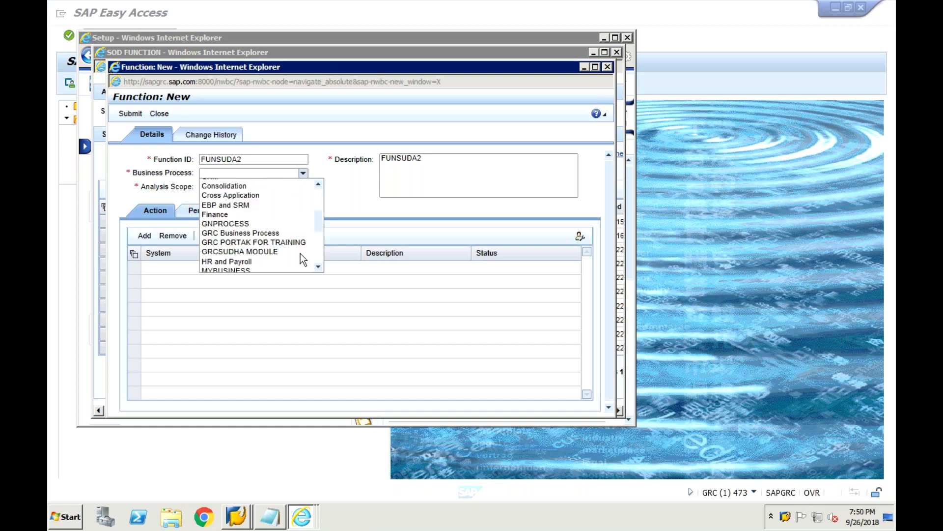
{"action": "left_click", "coordinate": [285, 255]}
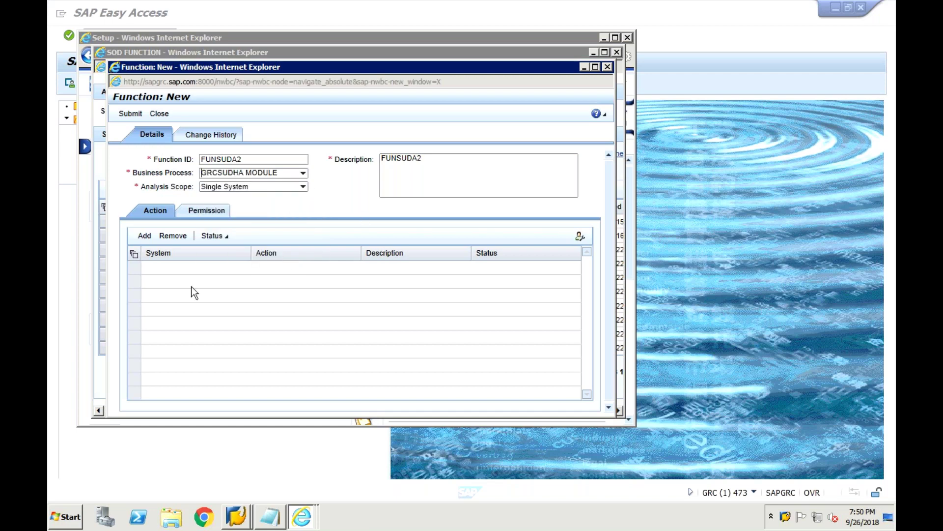
Add an action row to the function and set its system to Connection to GRC SUDHA.
{"action": "left_click", "coordinate": [145, 237]}
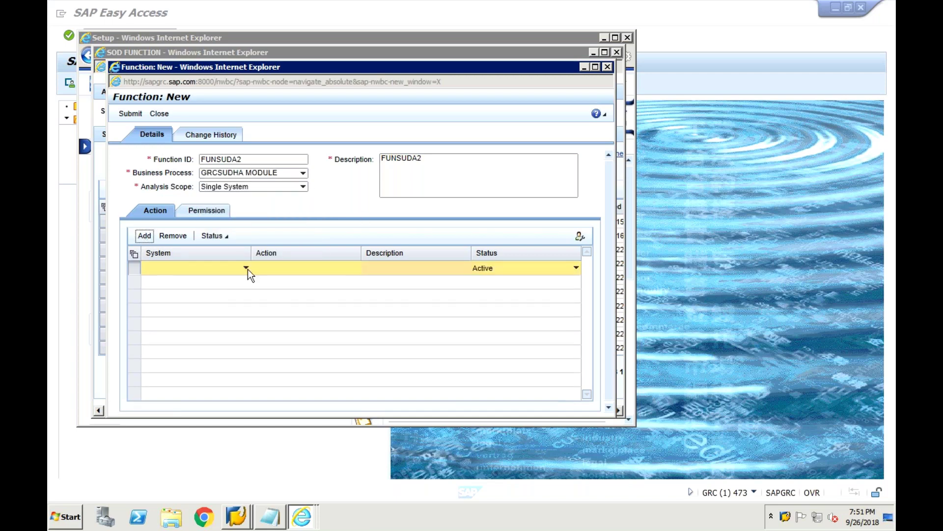
{"action": "left_click", "coordinate": [247, 269]}
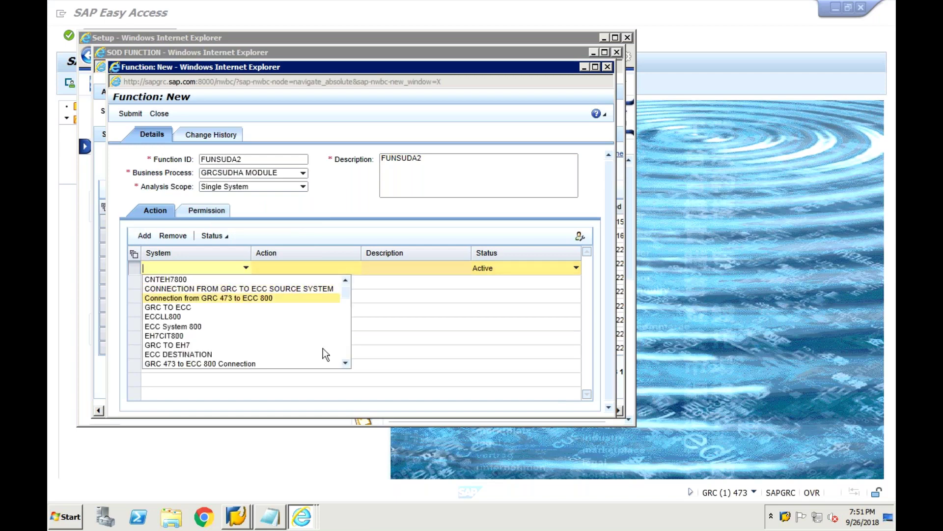
{"action": "scroll", "coordinate": [349, 342], "scroll_direction": "down", "scroll_amount": 5}
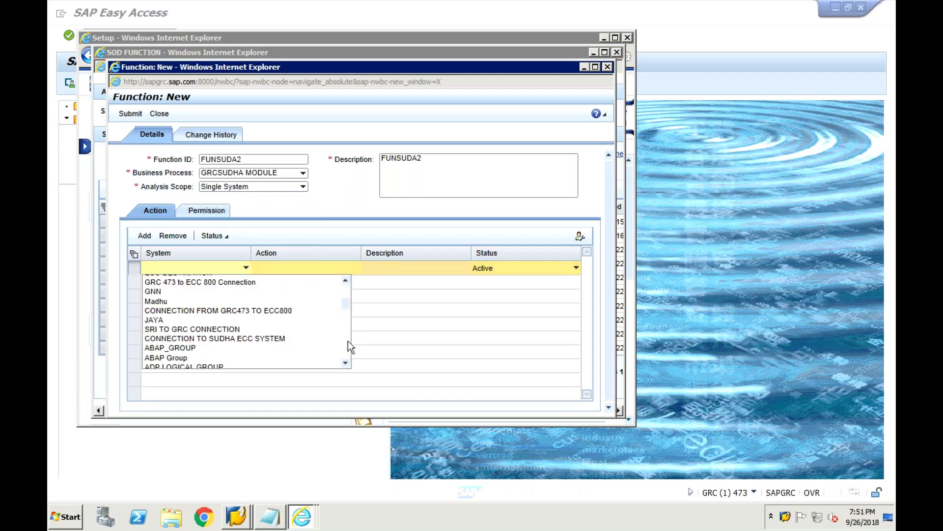
{"action": "scroll", "coordinate": [350, 346], "scroll_direction": "down", "scroll_amount": 3}
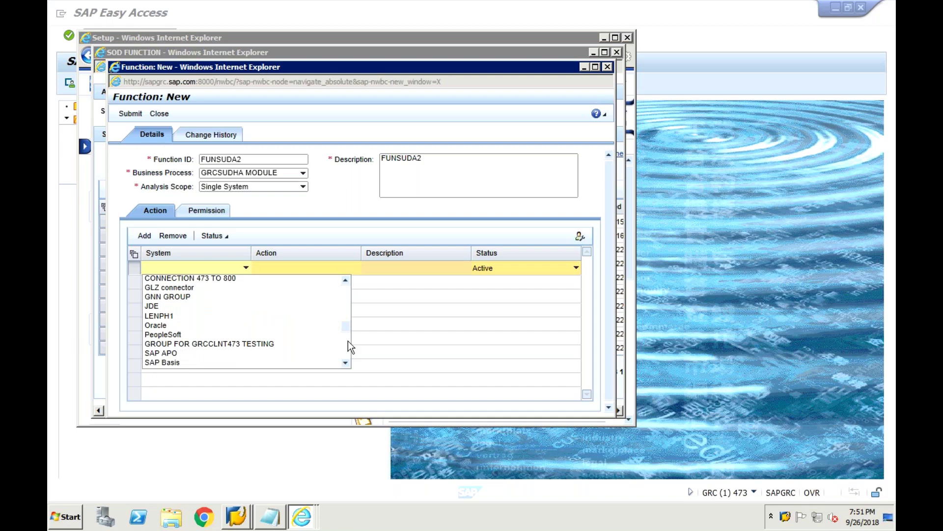
{"action": "scroll", "coordinate": [348, 350], "scroll_direction": "down", "scroll_amount": 3}
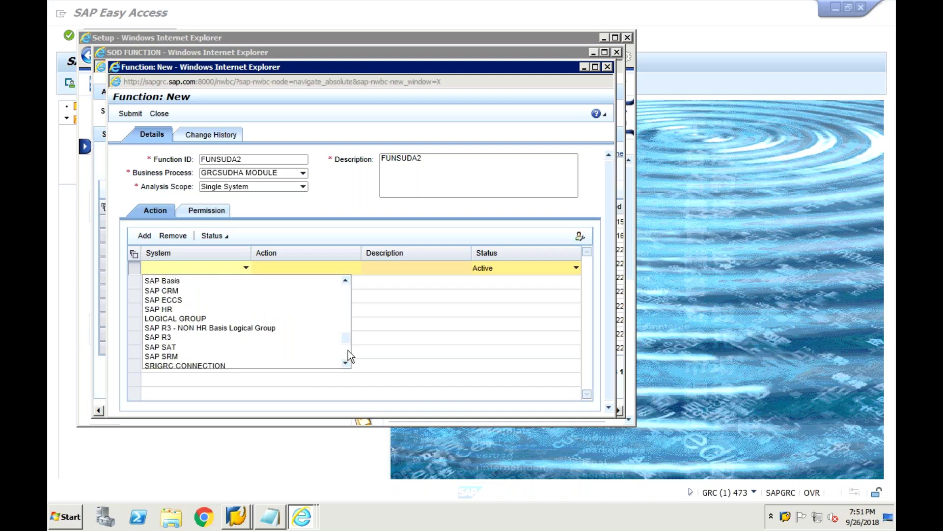
{"action": "scroll", "coordinate": [348, 350], "scroll_direction": "down", "scroll_amount": 3}
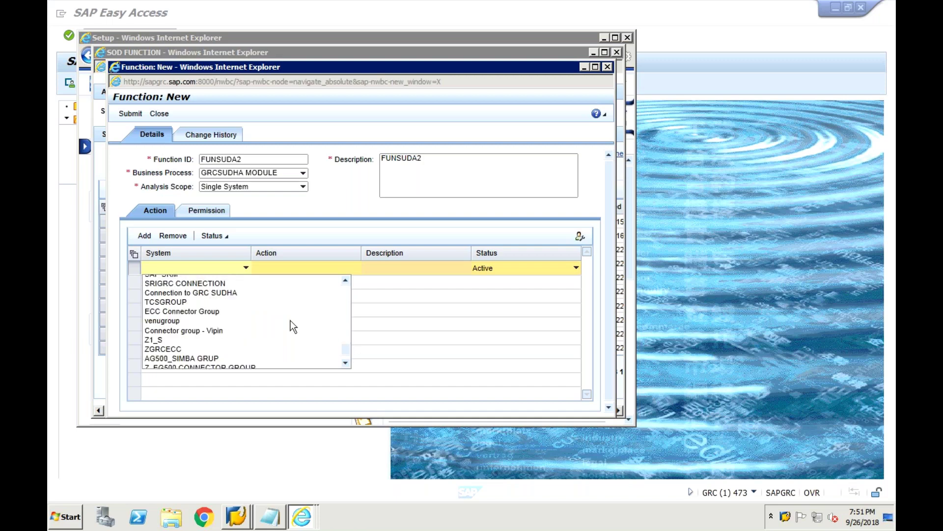
{"action": "left_click", "coordinate": [209, 293]}
Try to find action PFCG among the available actions for the new row, and cancel the selection.
{"action": "left_click", "coordinate": [274, 269]}
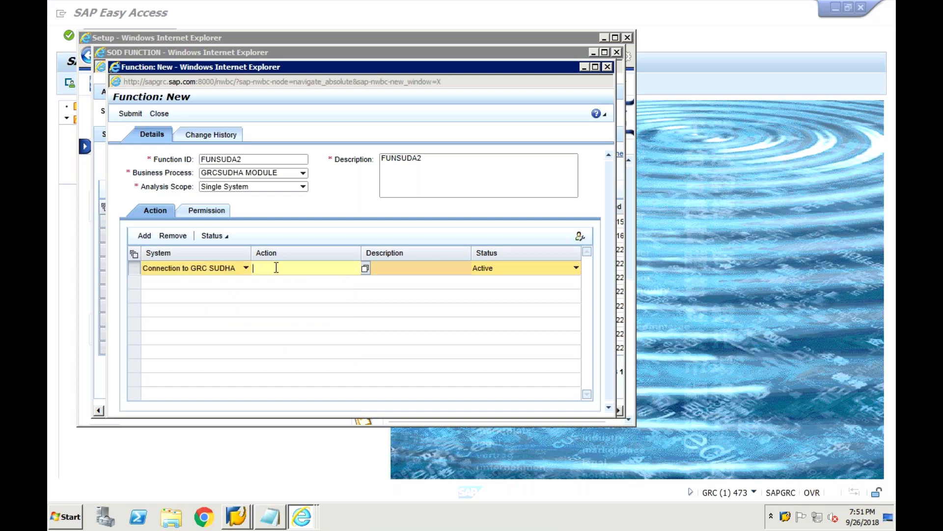
{"action": "left_click", "coordinate": [366, 269]}
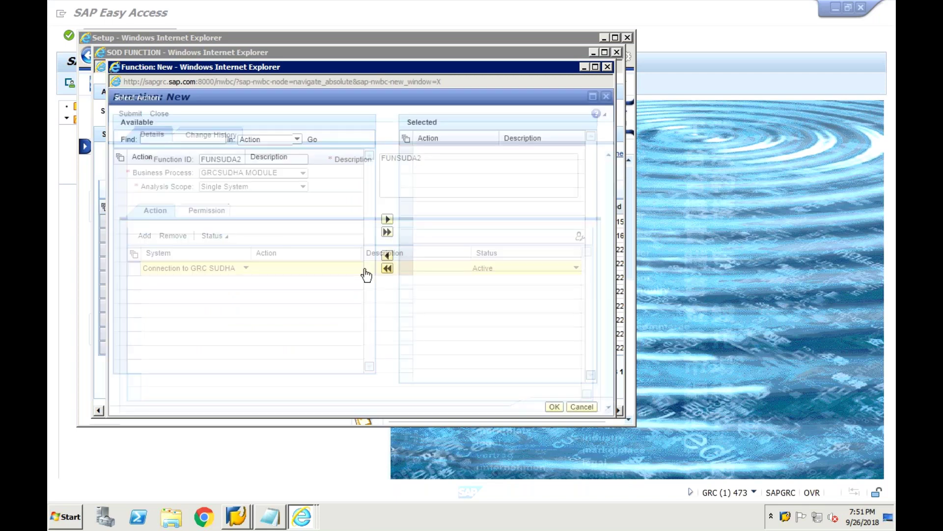
{"action": "left_click", "coordinate": [197, 138]}
{"action": "type", "text": "PFCG"}
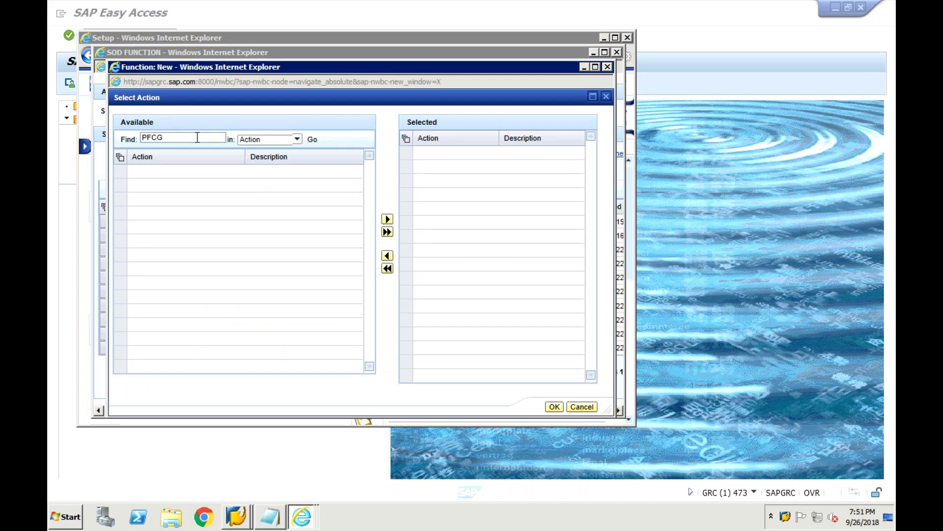
{"action": "key", "text": "Return"}
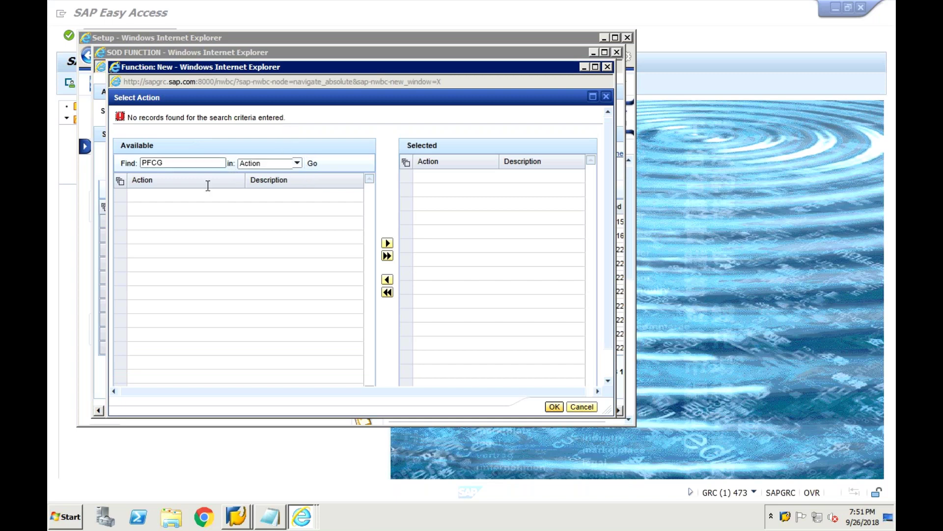
{"action": "left_click", "coordinate": [191, 199]}
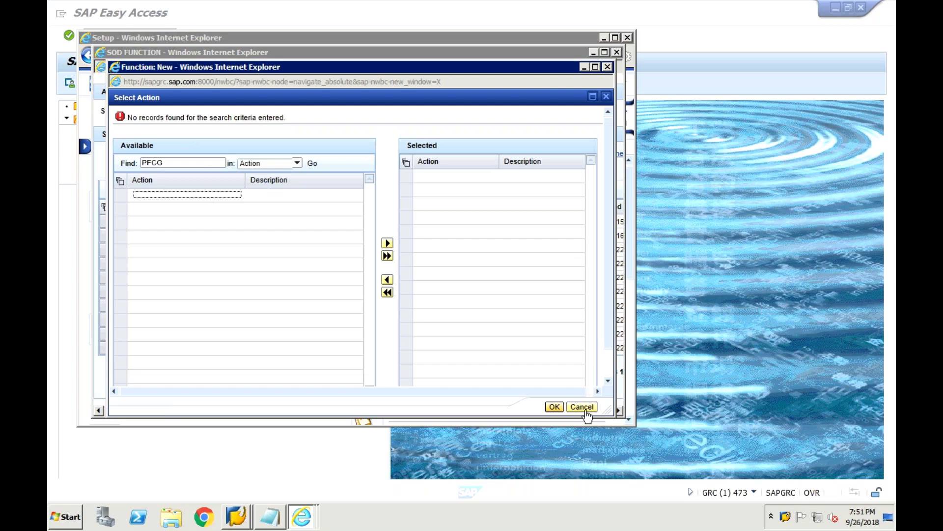
{"action": "left_click", "coordinate": [585, 410]}
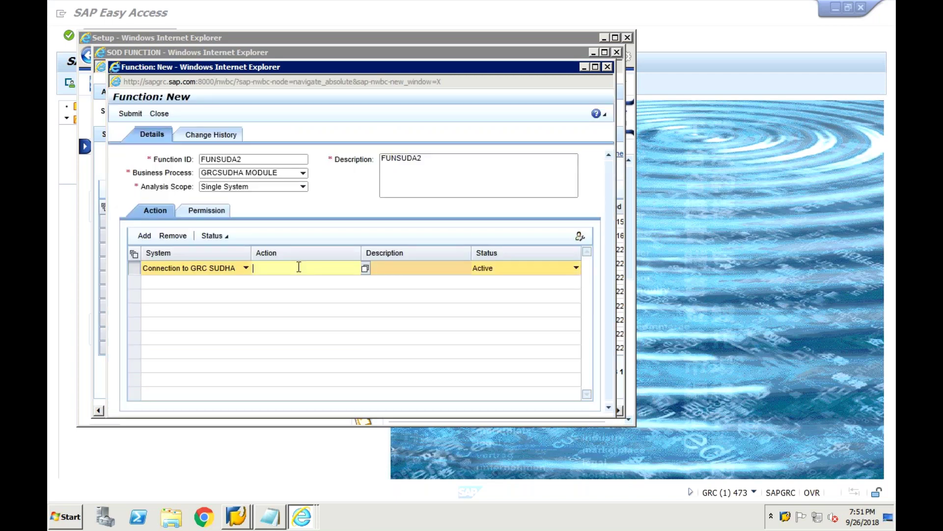
Enter PFCG directly as the row's action and submit the function.
{"action": "type", "text": "PFCG"}
{"action": "left_click", "coordinate": [435, 286]}
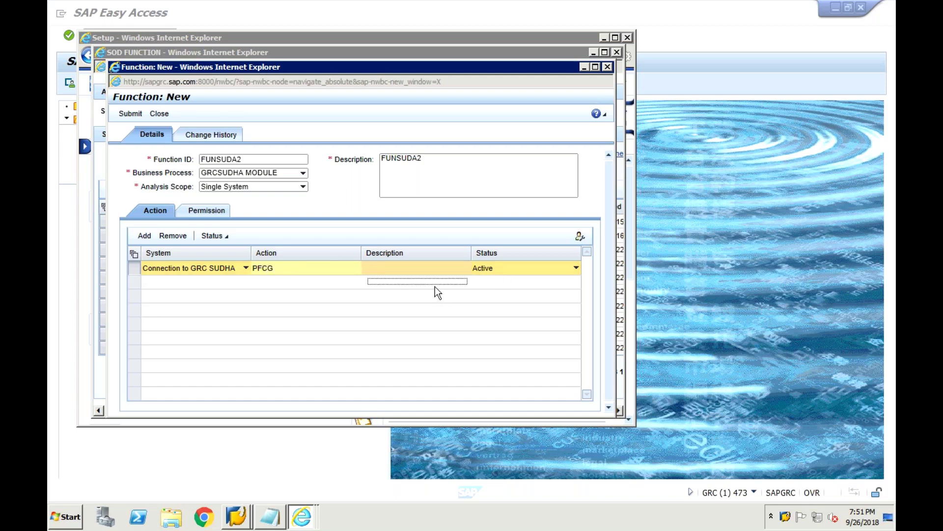
{"action": "left_click", "coordinate": [131, 114]}
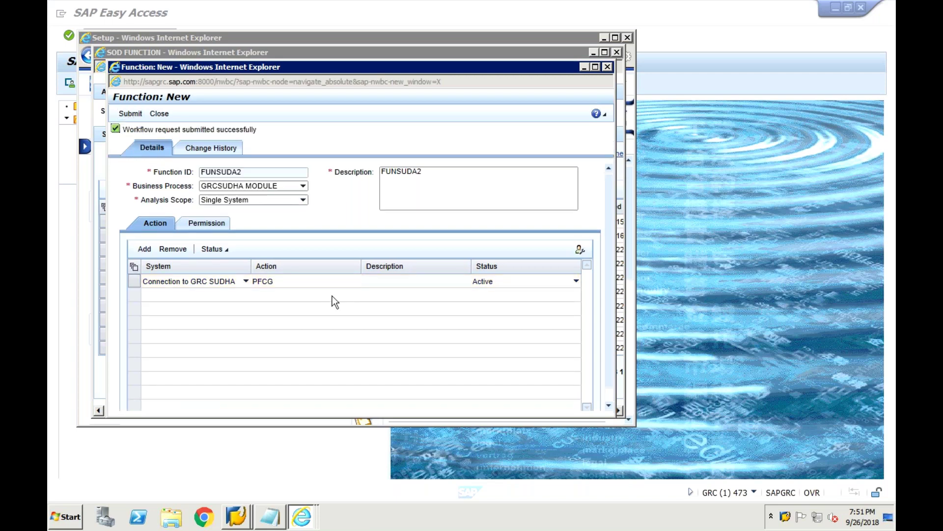
Check the change history of function FUNSUDA2, return to its details and close the function.
{"action": "left_click", "coordinate": [205, 150]}
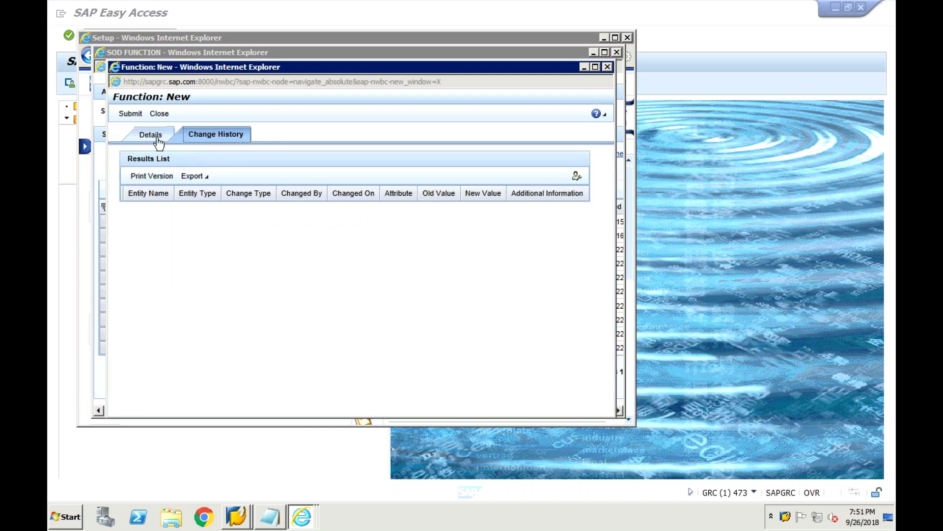
{"action": "left_click", "coordinate": [158, 140]}
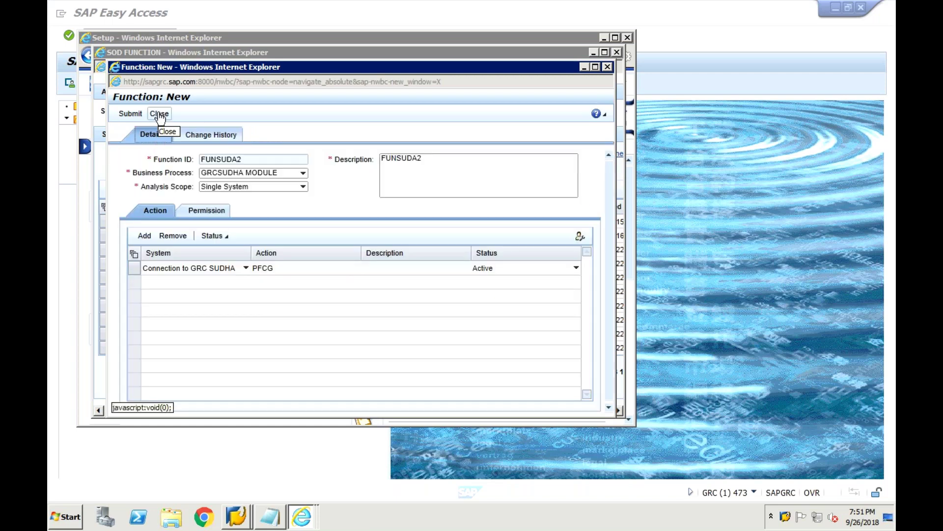
{"action": "left_click", "coordinate": [159, 114]}
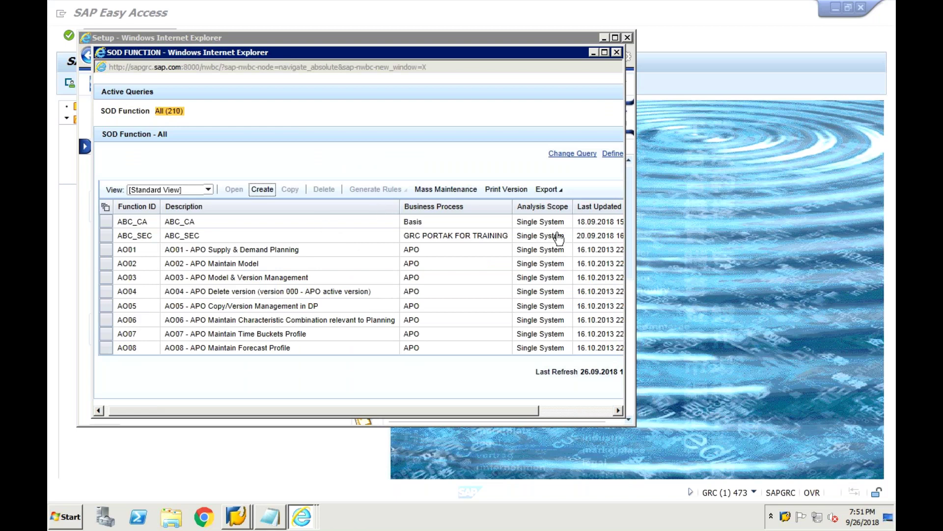
Maximize the SOD Function window, filter the list to functions updated by GRC1 and refresh the query.
{"action": "left_click", "coordinate": [606, 55]}
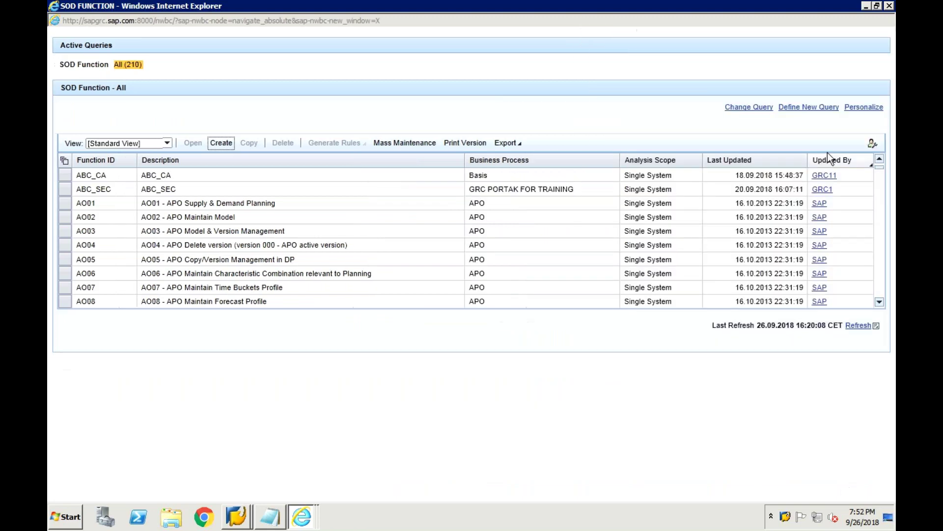
{"action": "left_click", "coordinate": [830, 159]}
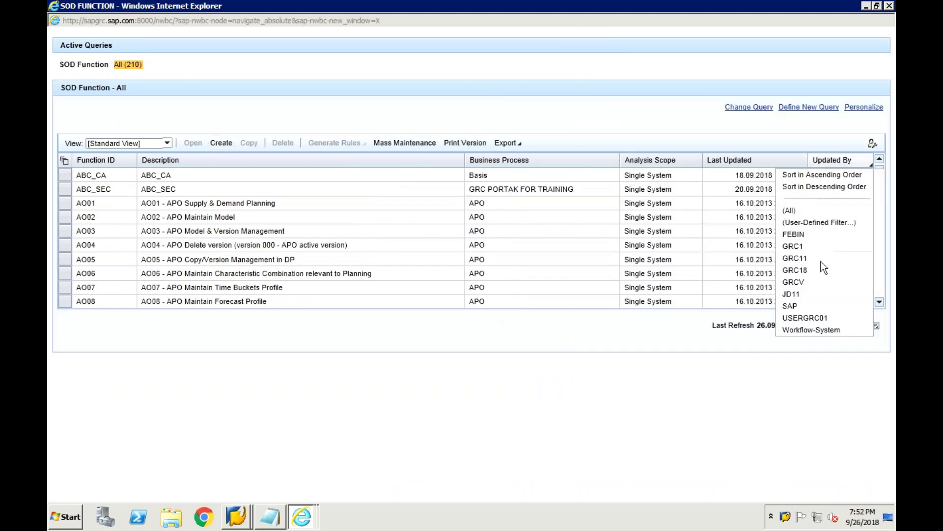
{"action": "left_click", "coordinate": [799, 245]}
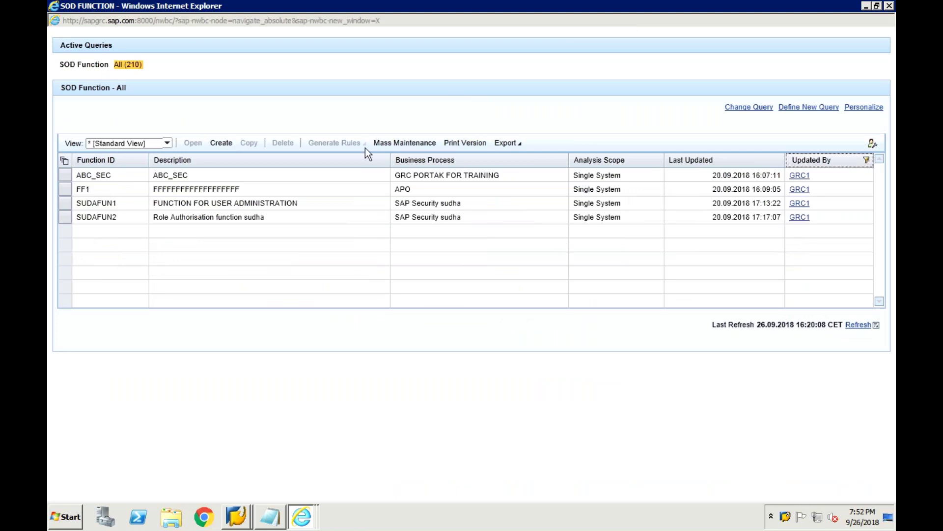
{"action": "left_click", "coordinate": [851, 325]}
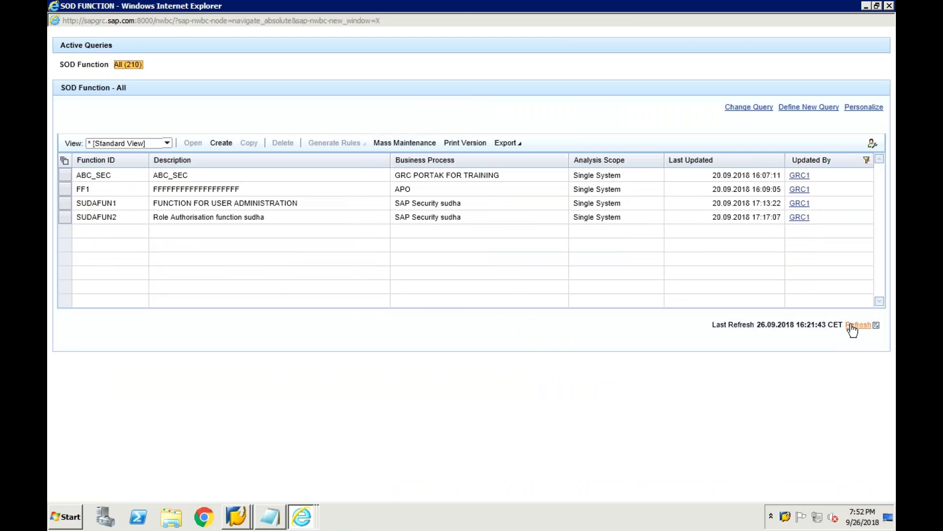
{"action": "left_click", "coordinate": [850, 325]}
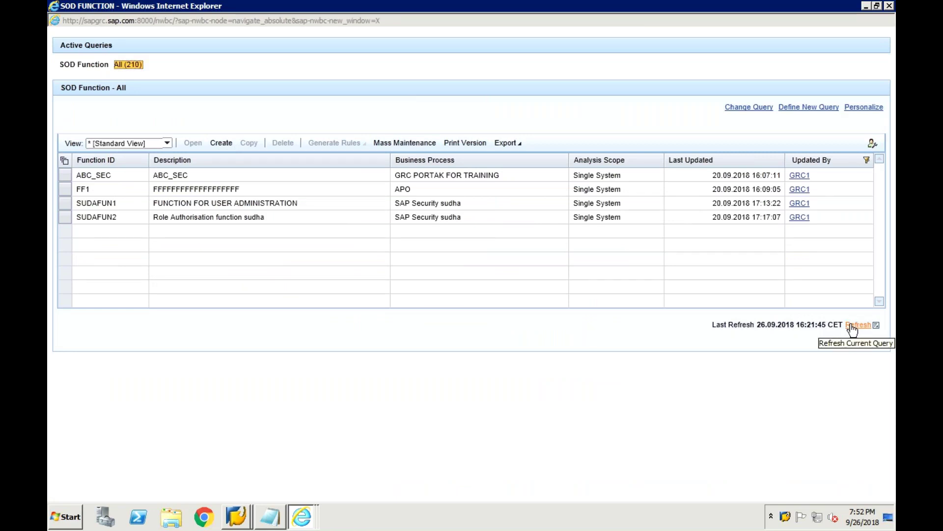
{"action": "left_click", "coordinate": [858, 328]}
Open function SUDAFUN1 to review its systems and actions, and close it.
{"action": "left_click", "coordinate": [237, 219]}
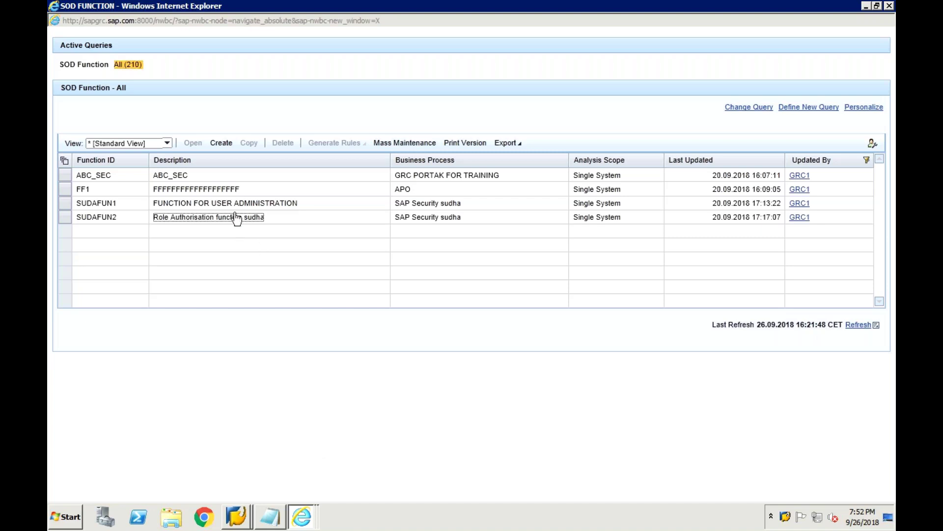
{"action": "left_click", "coordinate": [136, 203]}
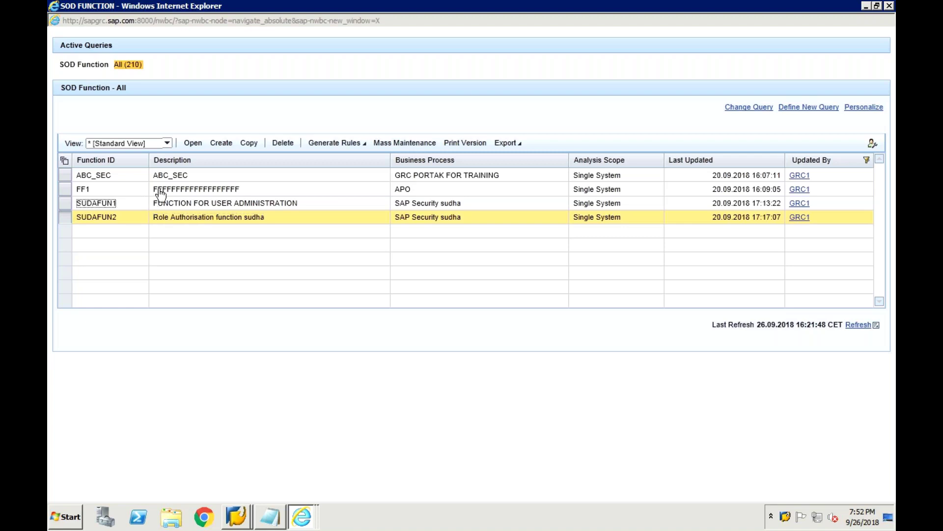
{"action": "left_click", "coordinate": [192, 144]}
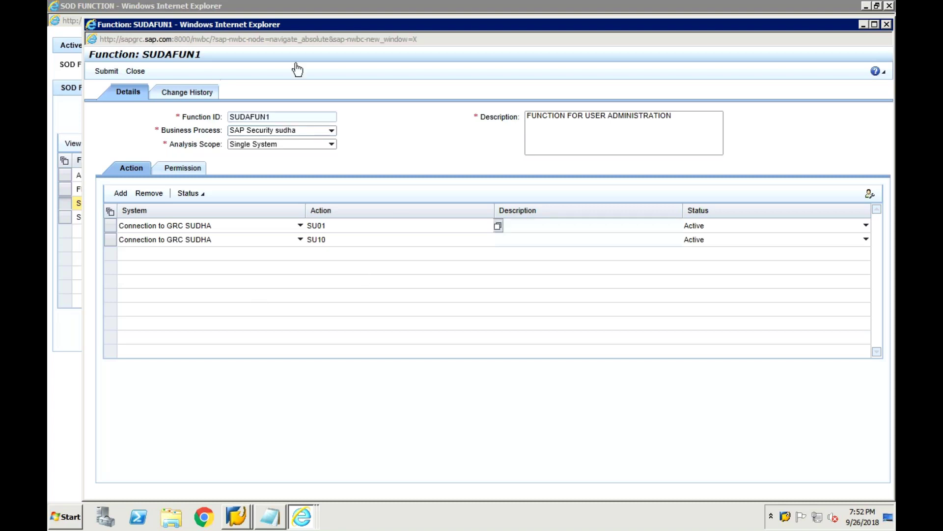
{"action": "left_click", "coordinate": [135, 71]}
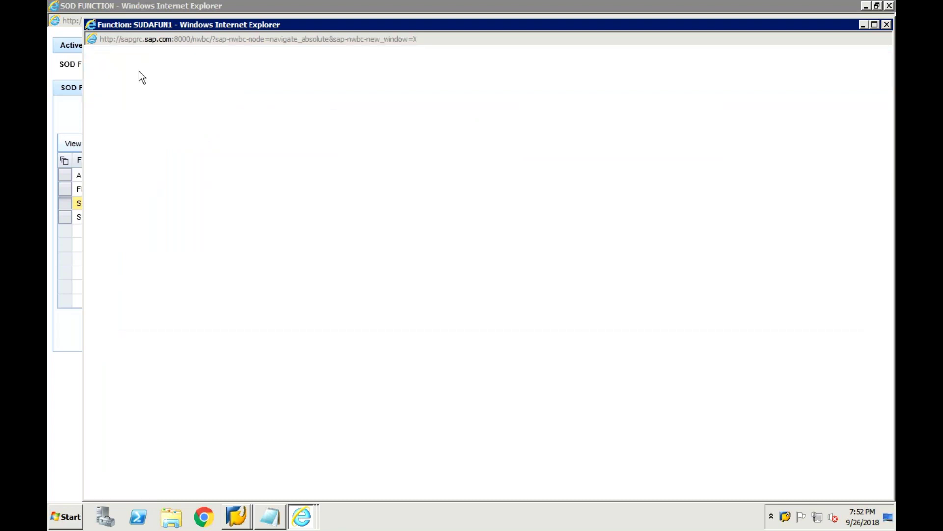
In the Notepad notes, correct the function ID to SUDAFUN1.
{"action": "left_click", "coordinate": [276, 525]}
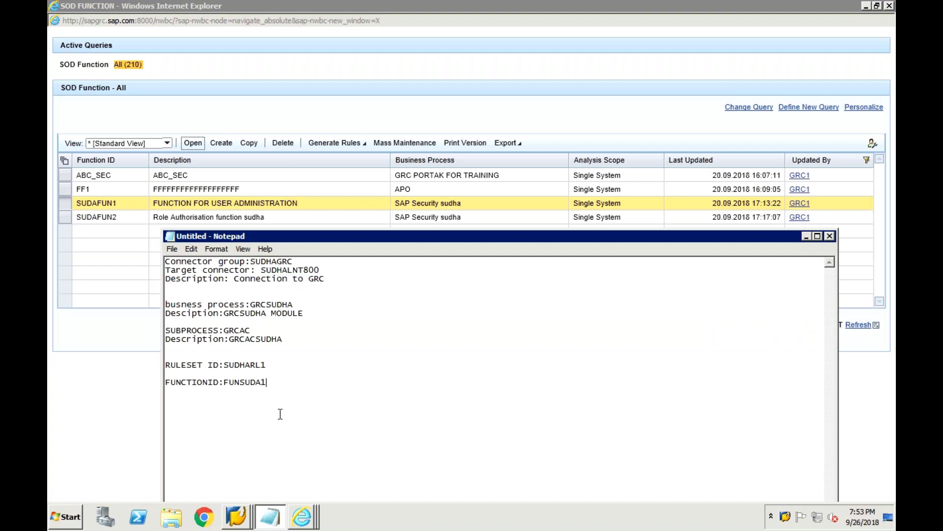
{"action": "left_click", "coordinate": [240, 382]}
{"action": "key", "text": "BackSpace"}
{"action": "key", "text": "BackSpace"}
{"action": "key", "text": "BackSpace"}
{"action": "left_click", "coordinate": [246, 382]}
{"action": "type", "text": "fun"}
{"action": "key", "text": "BackSpace"}
{"action": "key", "text": "BackSpace"}
{"action": "key", "text": "BackSpace"}
{"action": "type", "text": "FUN"}
Open function SUDAFUN2 from the SOD Function list, copy its function ID and close the function.
{"action": "left_click", "coordinate": [121, 219]}
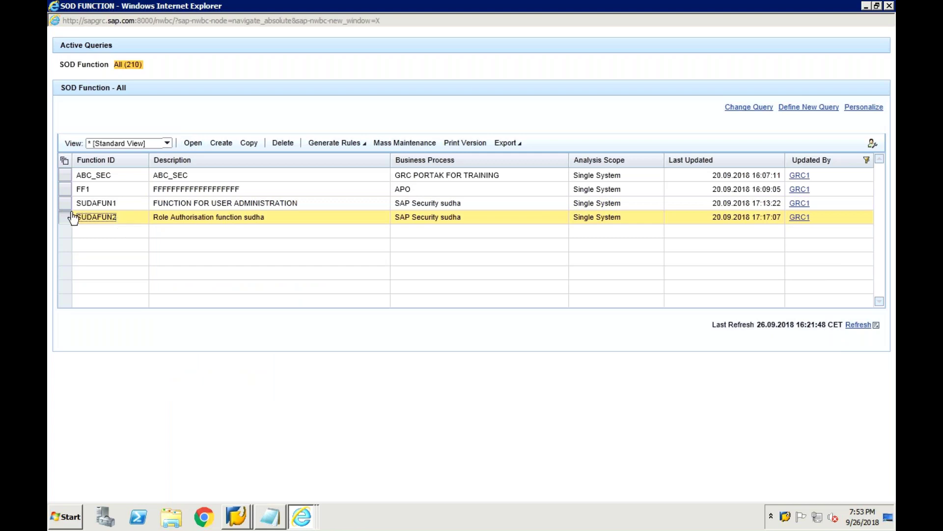
{"action": "left_click", "coordinate": [193, 144]}
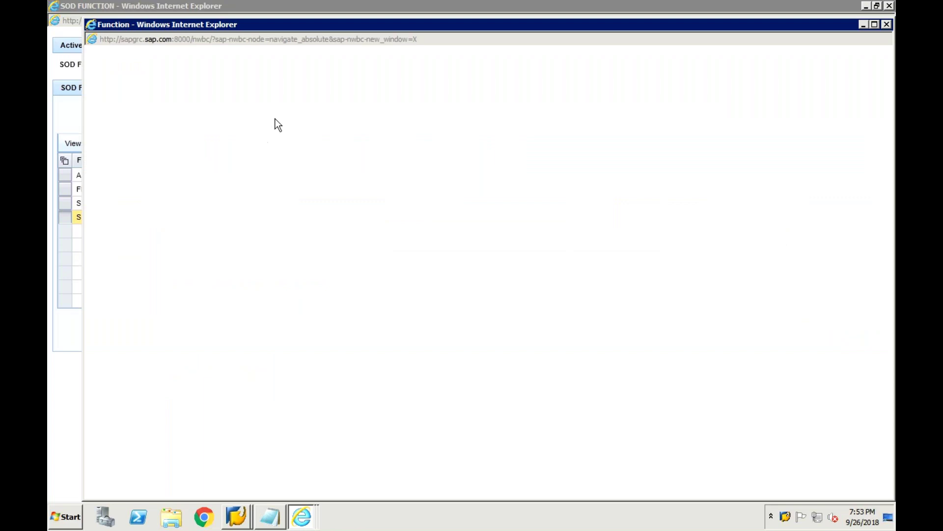
{"action": "left_click", "coordinate": [277, 116]}
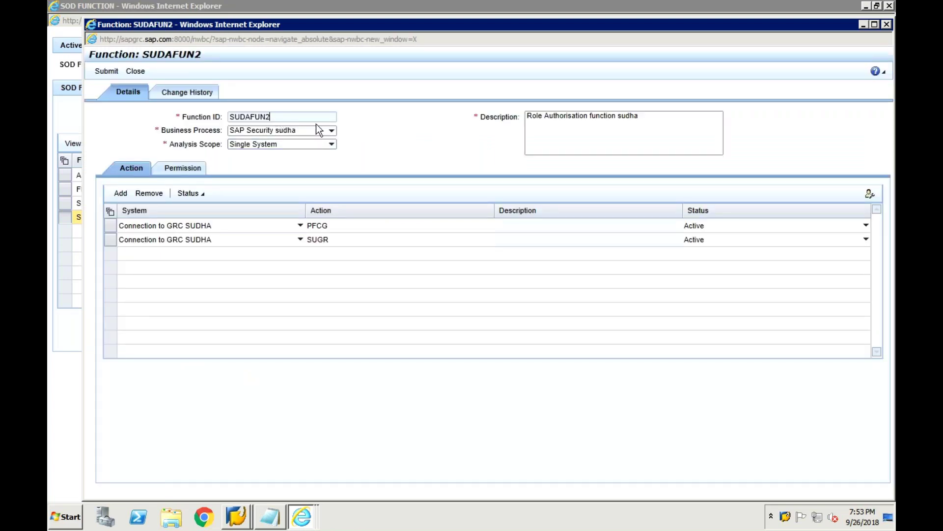
{"action": "left_click_drag", "start_coordinate": [273, 118], "coordinate": [224, 116]}
{"action": "key", "text": "ctrl+c"}
{"action": "left_click", "coordinate": [136, 70]}
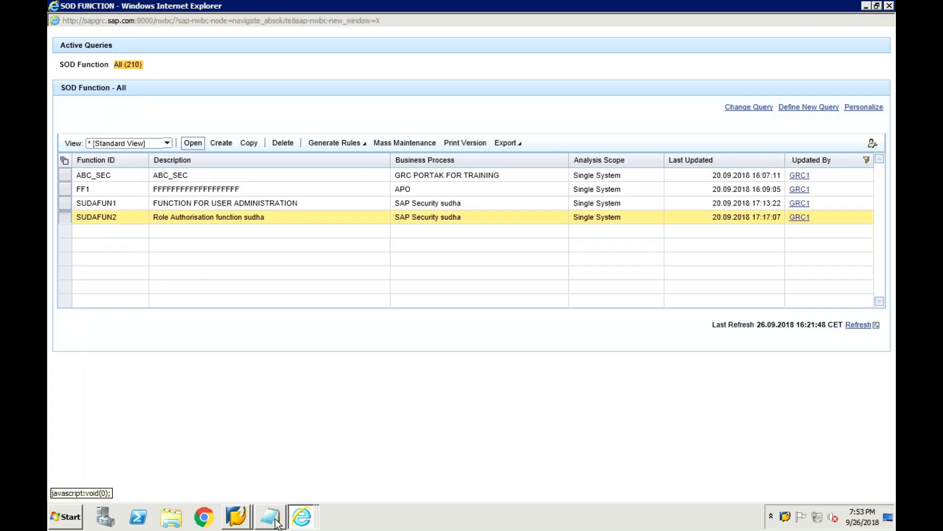
Add the copied ID SUDAFUN2 to the Notepad notes, aligned beneath SUDAFUN1.
{"action": "left_click", "coordinate": [275, 521]}
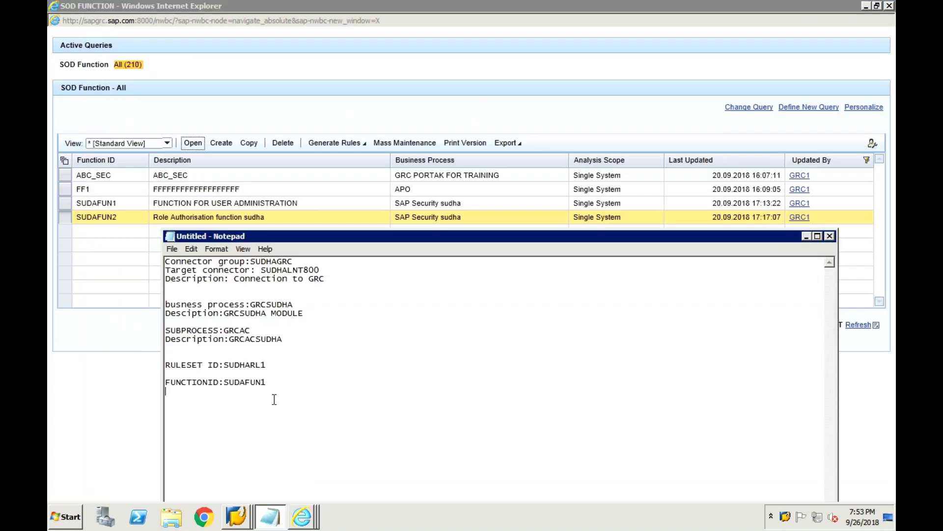
{"action": "key", "text": "Tab"}
{"action": "key", "text": "Tab"}
{"action": "key", "text": "BackSpace"}
{"action": "key", "text": "BackSpace"}
{"action": "key", "text": "BackSpace"}
{"action": "left_click", "coordinate": [113, 387]}
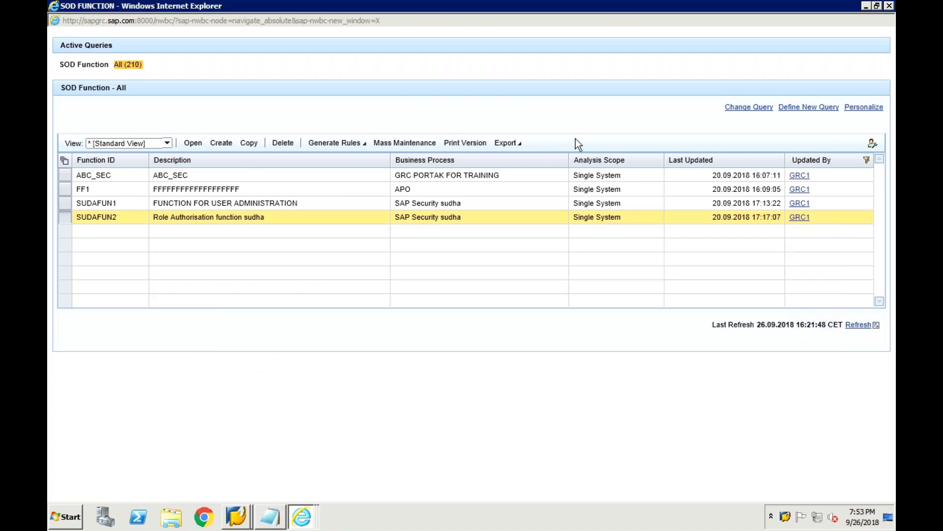
Close the SOD Function window and note the actions SU10 and SUGR beside the function IDs in Notepad.
{"action": "left_click", "coordinate": [889, 6]}
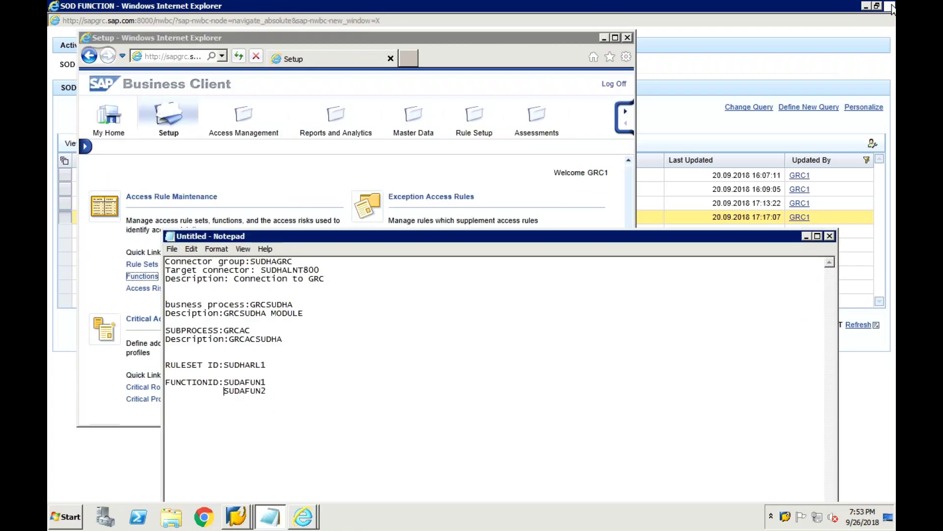
{"action": "left_click", "coordinate": [336, 184]}
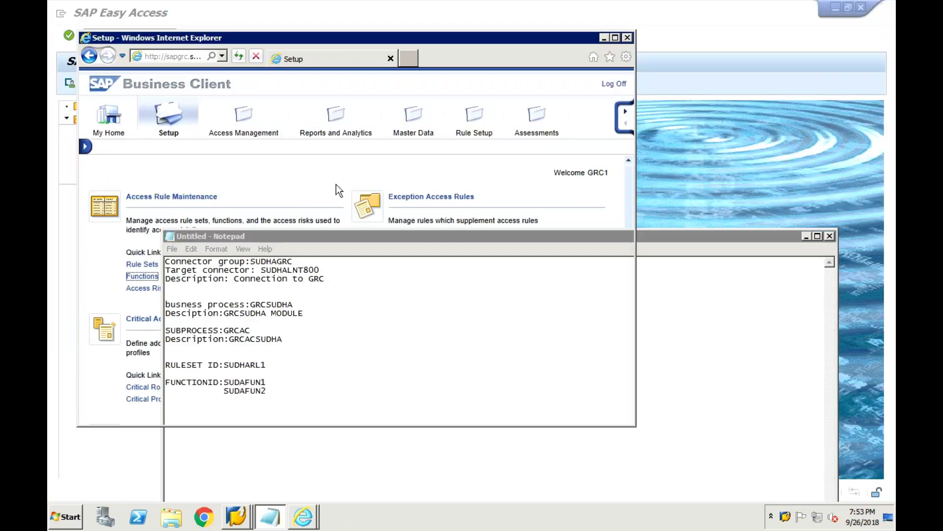
{"action": "left_click", "coordinate": [738, 363]}
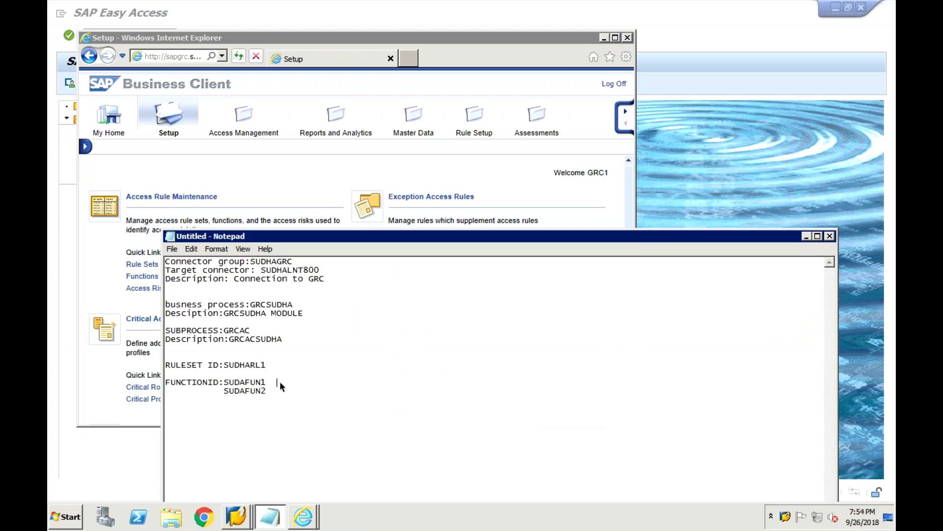
{"action": "type", "text": "SU10"}
{"action": "type", "text": "SUGR"}
Open Access Risks from the GRC Setup page and create a risk with ID and detailed description SRISK2.
{"action": "left_click", "coordinate": [279, 164]}
{"action": "left_click", "coordinate": [145, 289]}
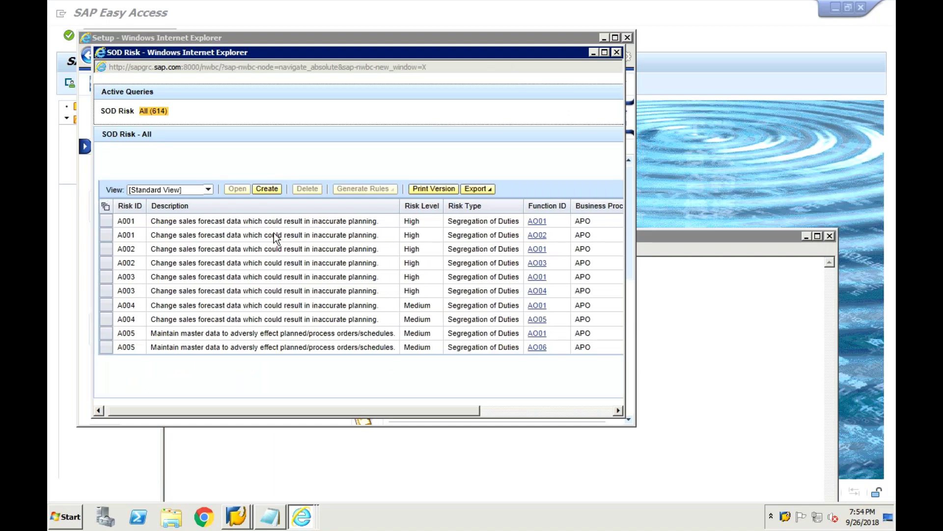
{"action": "left_click", "coordinate": [266, 192]}
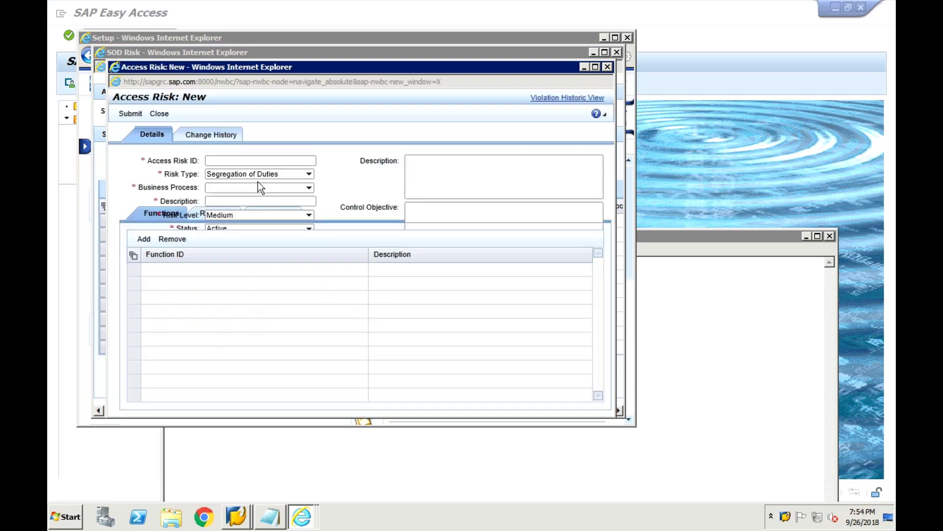
{"action": "left_click", "coordinate": [242, 157]}
{"action": "type", "text": "SRISK2"}
{"action": "left_click", "coordinate": [412, 168]}
{"action": "type", "text": "SRISK2"}
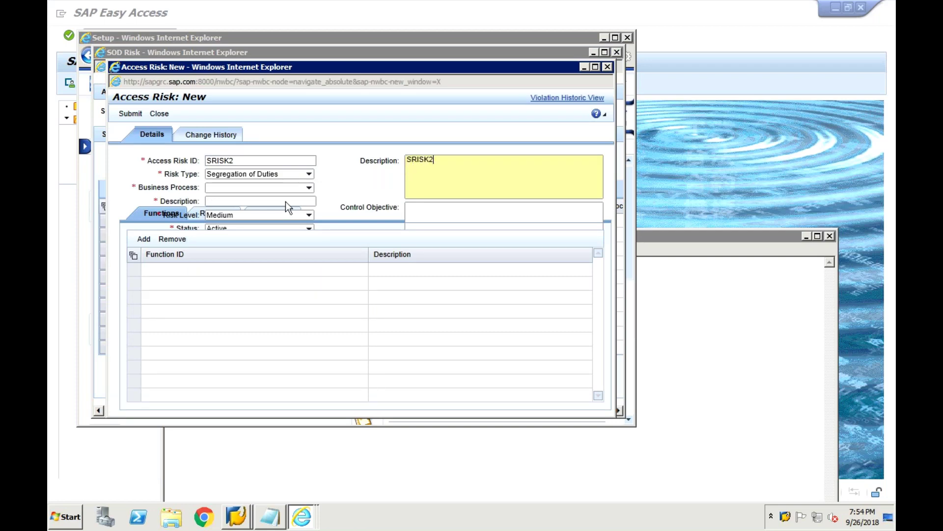
Assign the business process GRCSUDHA MODULE to the new access risk.
{"action": "left_click", "coordinate": [302, 188]}
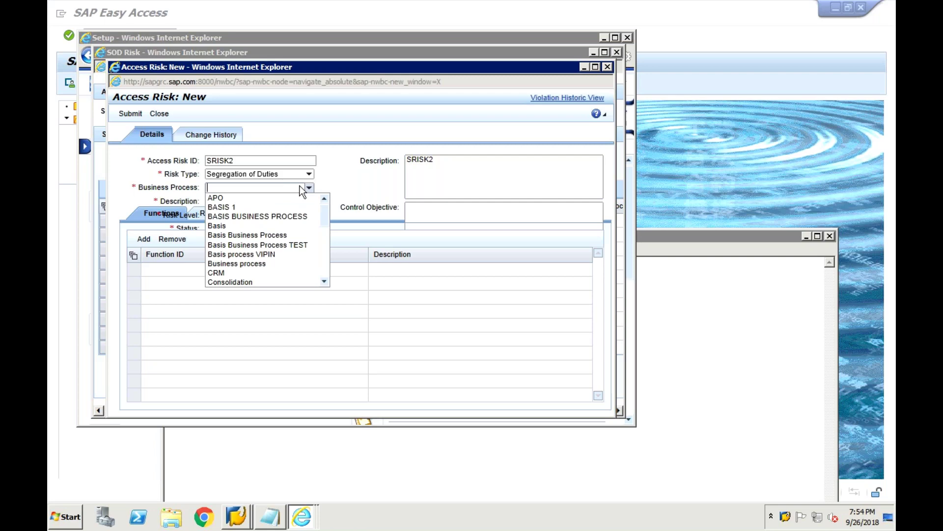
{"action": "left_click", "coordinate": [322, 262]}
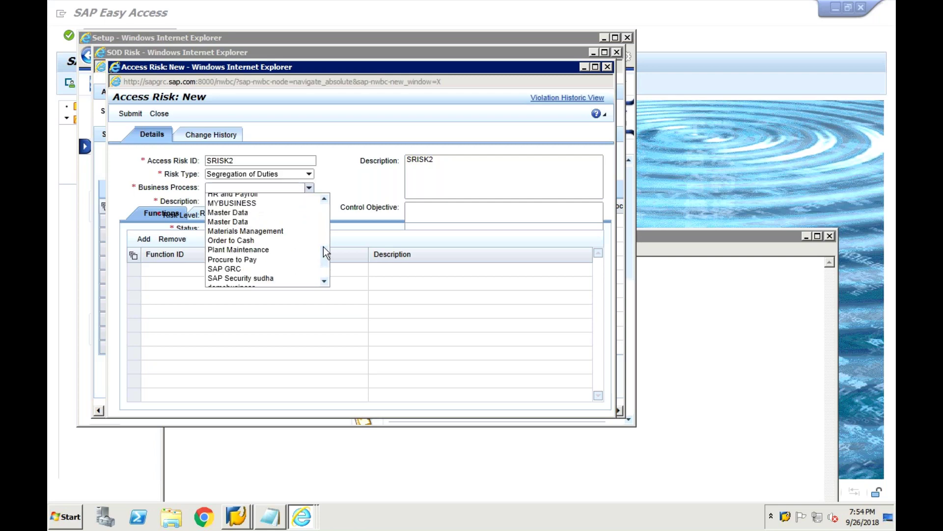
{"action": "left_click", "coordinate": [323, 228]}
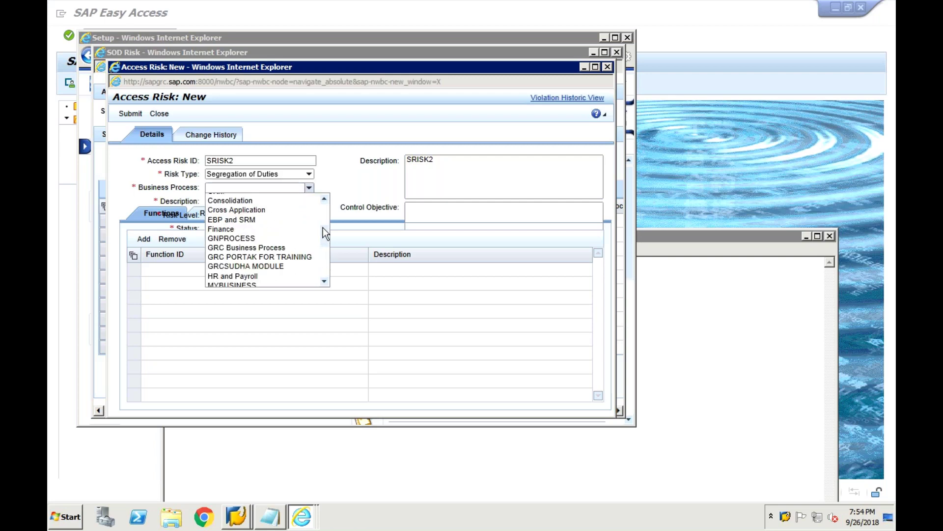
{"action": "left_click", "coordinate": [268, 267]}
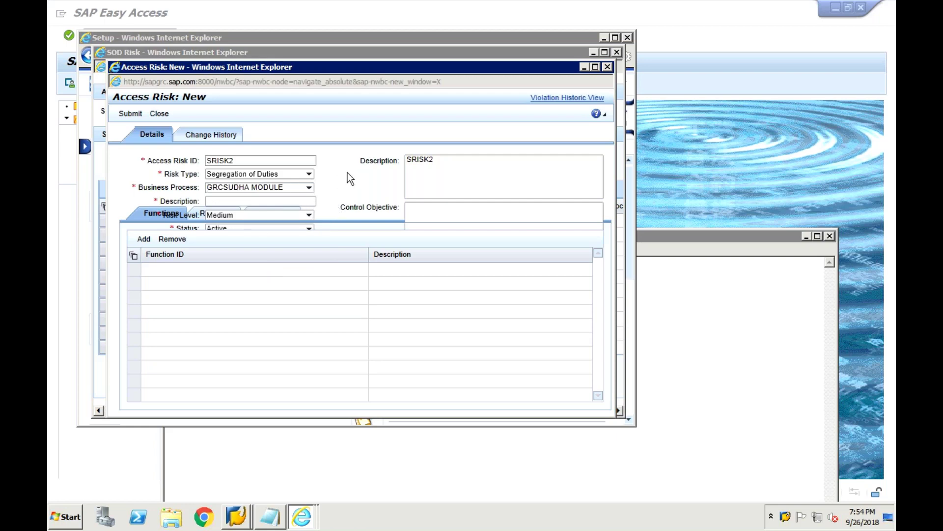
Maximize the risk window, set the required description to RISK ID FOR SUDAFUN2 AND SUDAFUN1 and the risk level to High.
{"action": "left_click", "coordinate": [596, 67]}
{"action": "key", "text": "ctrl+v"}
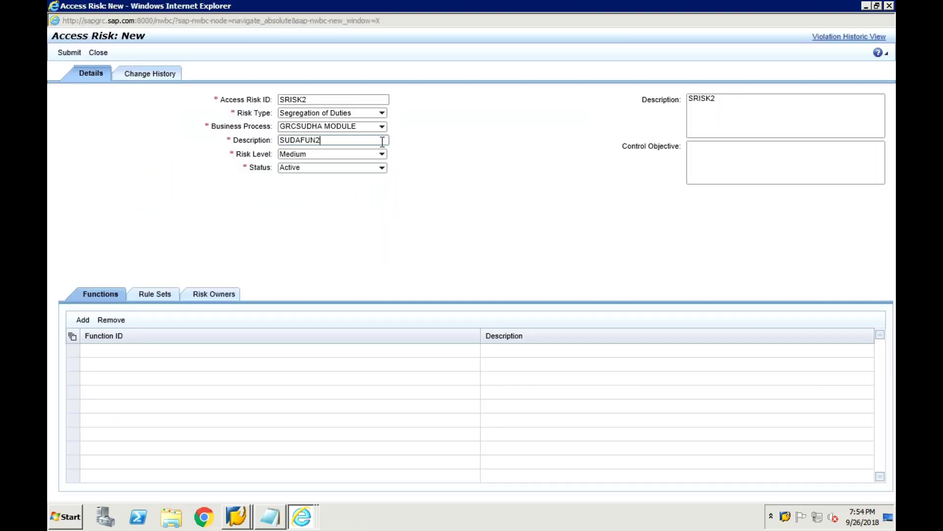
{"action": "key", "text": "BackSpace"}
{"action": "key", "text": "BackSpace"}
{"action": "key", "text": "BackSpace"}
{"action": "key", "text": "BackSpace"}
{"action": "key", "text": "BackSpace"}
{"action": "key", "text": "BackSpace"}
{"action": "key", "text": "BackSpace"}
{"action": "key", "text": "BackSpace"}
{"action": "type", "text": "RISK ID FOR"}
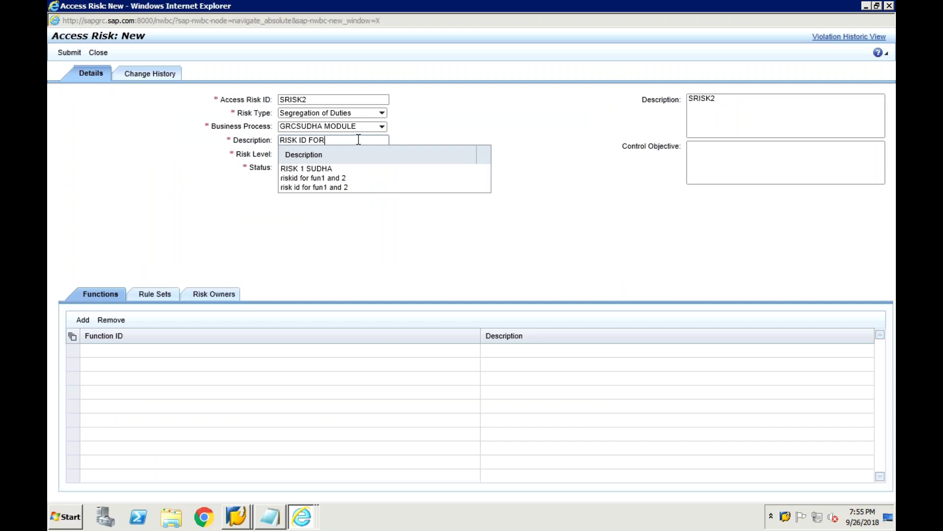
{"action": "type", "text": " SUDAFUN2"}
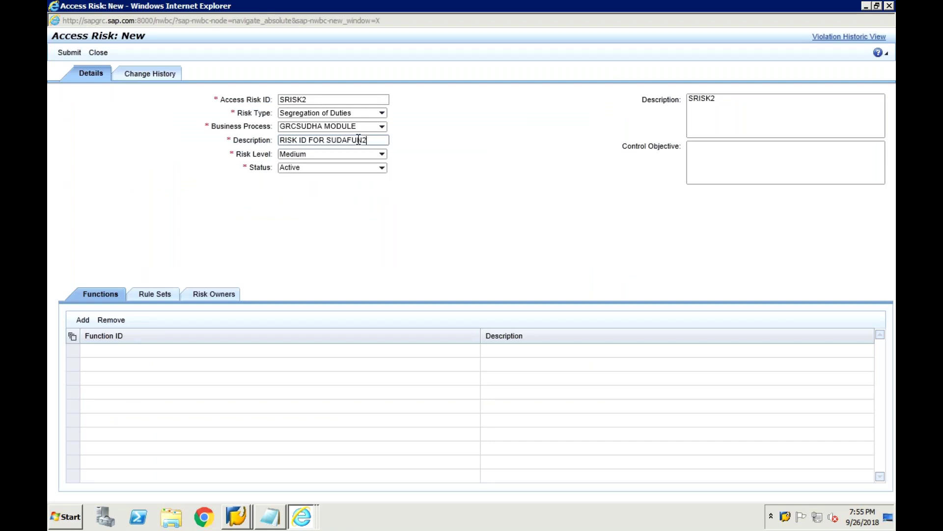
{"action": "type", "text": " AND SUDAFUN2"}
{"action": "key", "text": "BackSpace"}
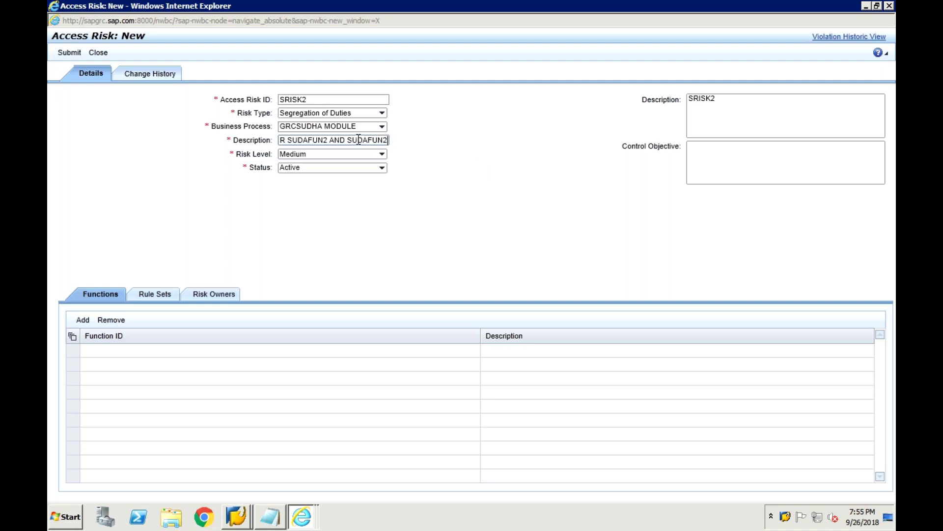
{"action": "type", "text": "1"}
{"action": "left_click", "coordinate": [382, 155]}
{"action": "left_click", "coordinate": [349, 176]}
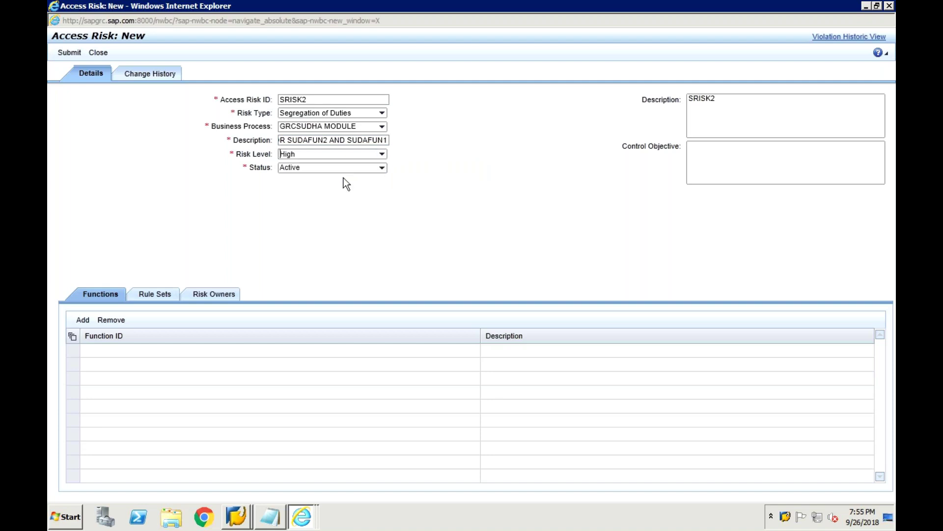
Add a function row to the risk, find SUDAFUN2 among the available functions and move it to the selection.
{"action": "left_click", "coordinate": [82, 320]}
{"action": "left_click", "coordinate": [101, 350]}
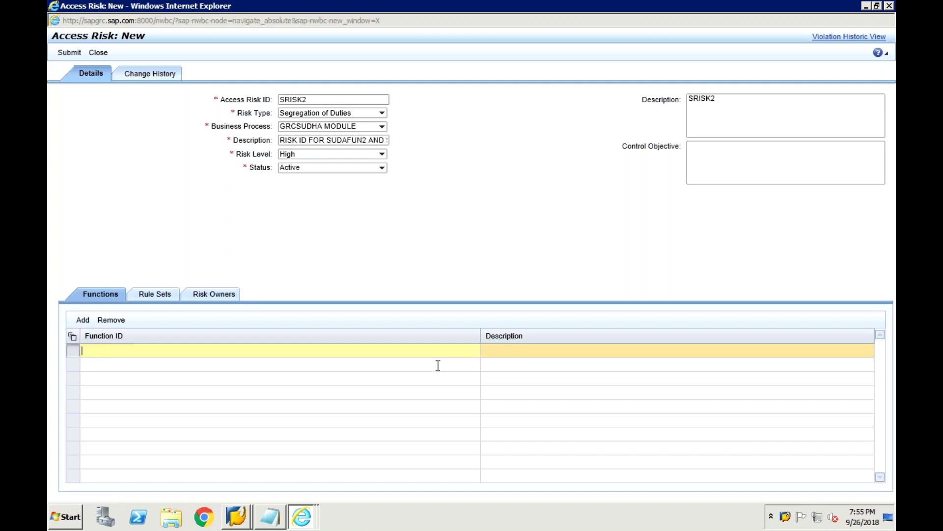
{"action": "mouse_move", "coordinate": [484, 352]}
{"action": "left_click", "coordinate": [485, 353]}
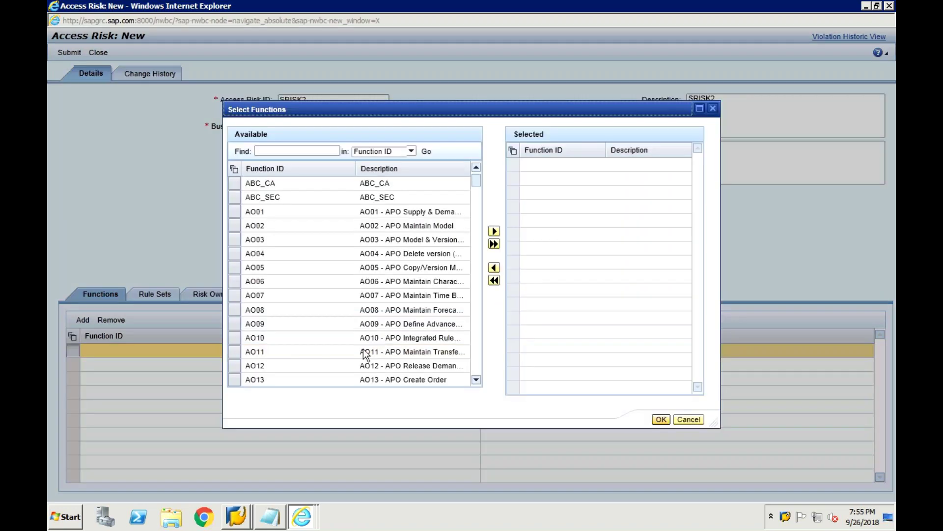
{"action": "type", "text": "SUDAFUN2"}
{"action": "left_click", "coordinate": [426, 151]}
{"action": "left_click", "coordinate": [239, 184]}
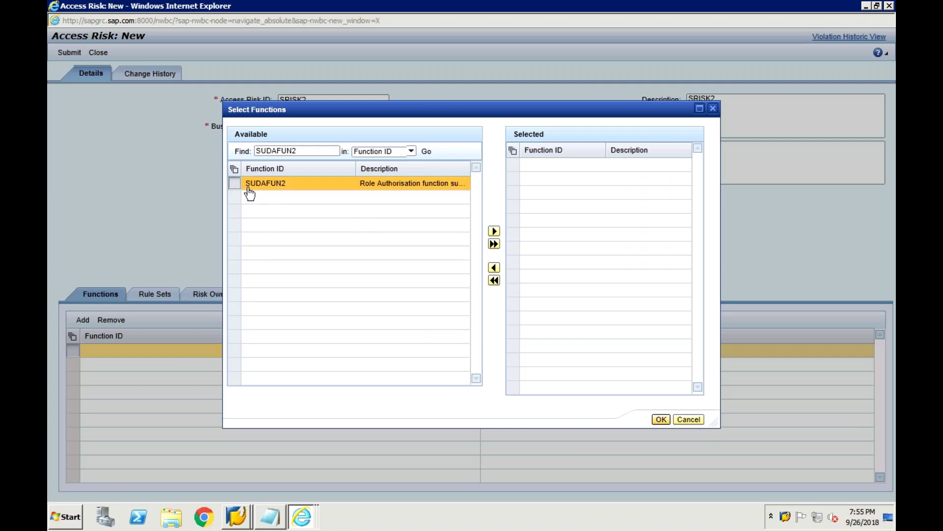
{"action": "left_click", "coordinate": [495, 231]}
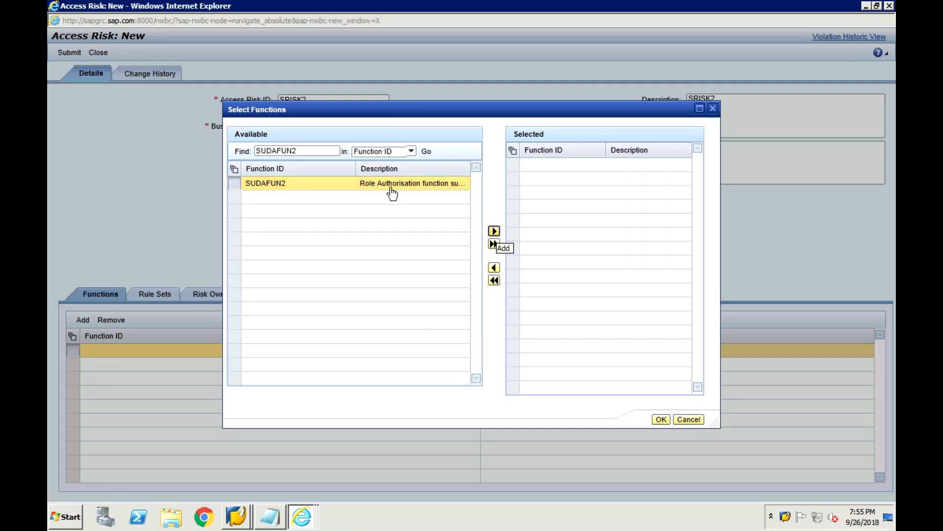
Find SUDAFUN1, add it to the selected functions and confirm the selection for the risk.
{"action": "left_click", "coordinate": [324, 151]}
{"action": "key", "text": "BackSpace"}
{"action": "type", "text": "1"}
{"action": "key", "text": "Return"}
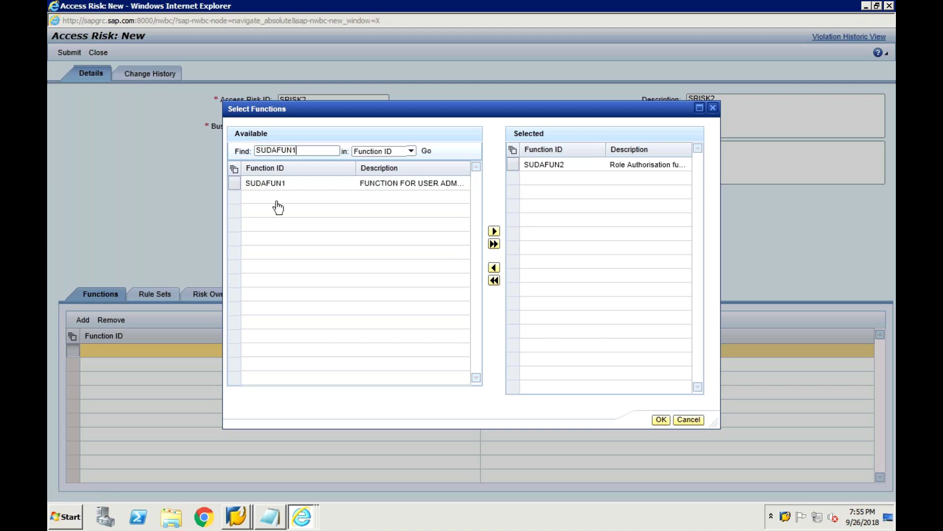
{"action": "left_click", "coordinate": [235, 187]}
{"action": "left_click", "coordinate": [495, 231]}
{"action": "left_click", "coordinate": [660, 420]}
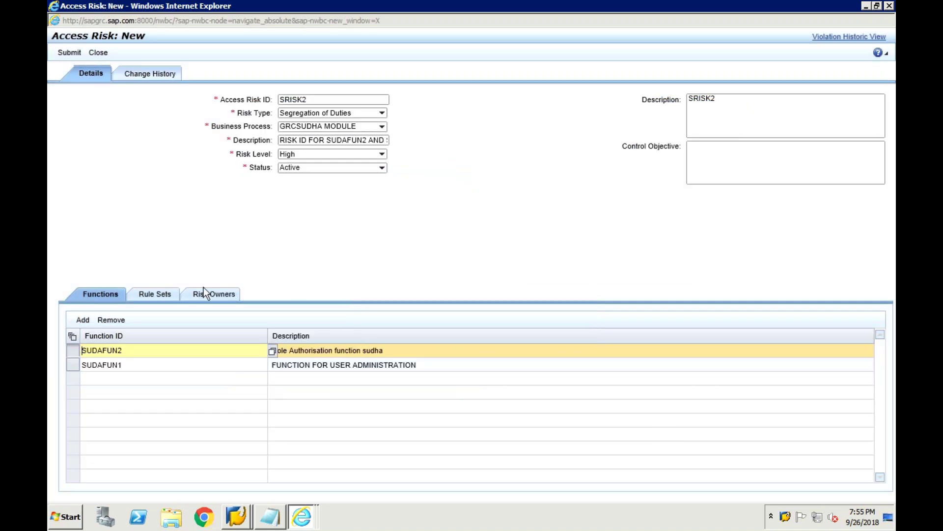
{"action": "left_click", "coordinate": [161, 297]}
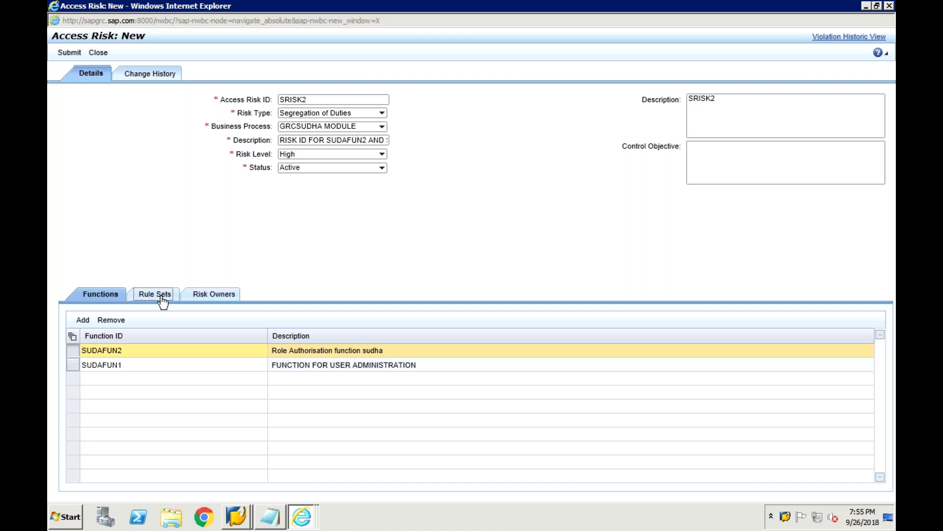
{"action": "left_click", "coordinate": [81, 315]}
{"action": "left_click", "coordinate": [134, 351]}
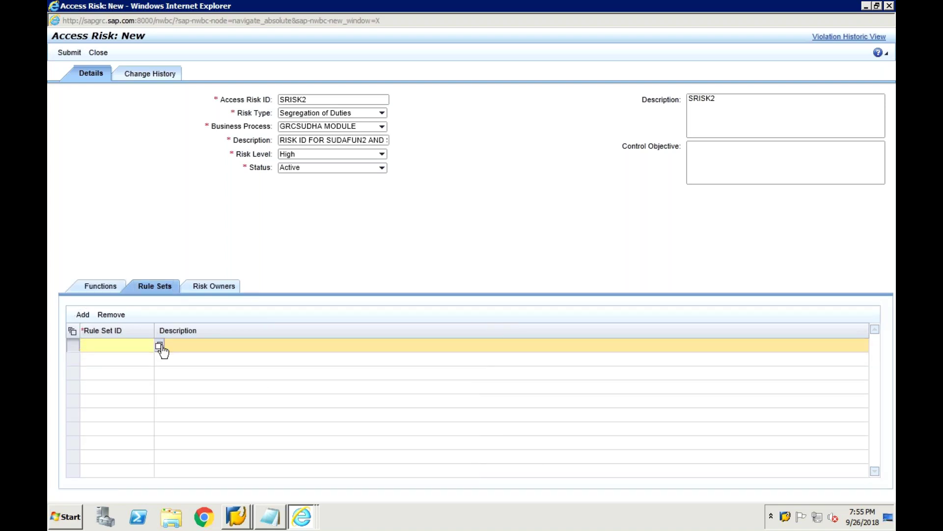
{"action": "left_click", "coordinate": [159, 347]}
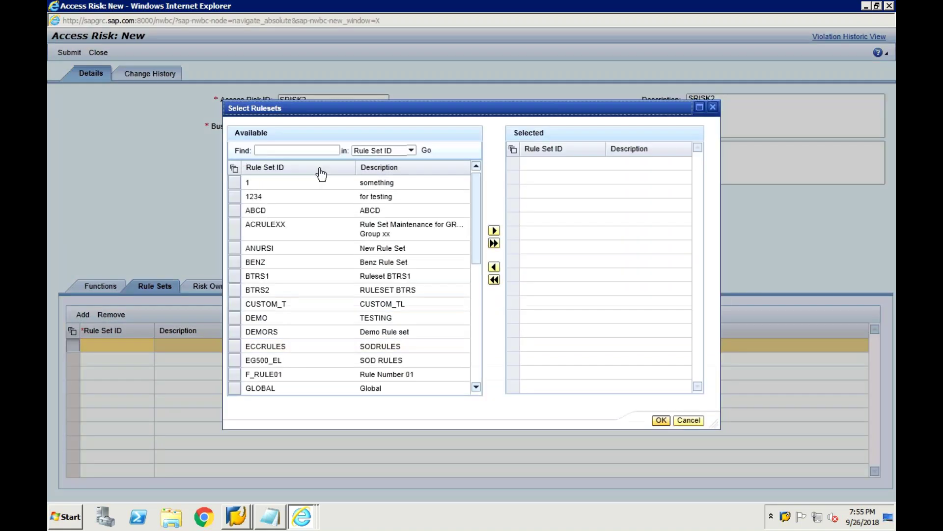
{"action": "left_click", "coordinate": [298, 150]}
{"action": "type", "text": "SUD"}
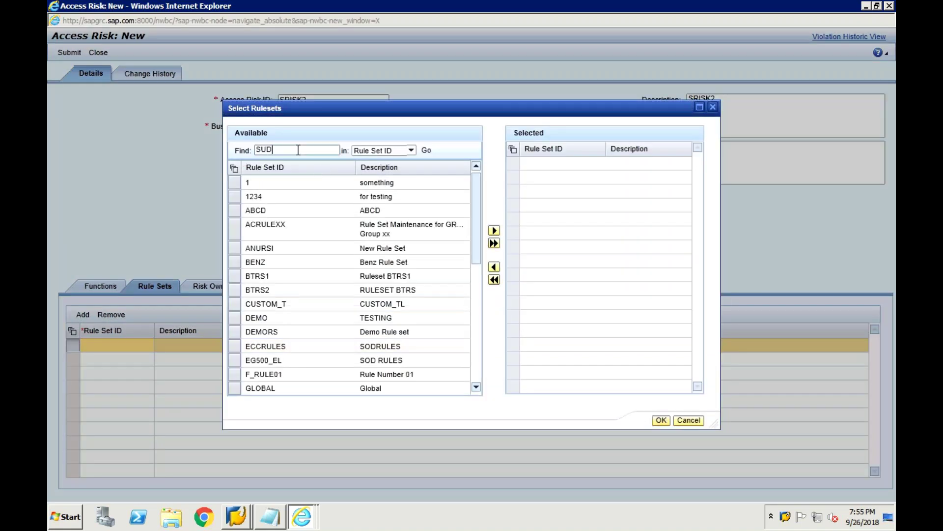
{"action": "type", "text": "ARL1"}
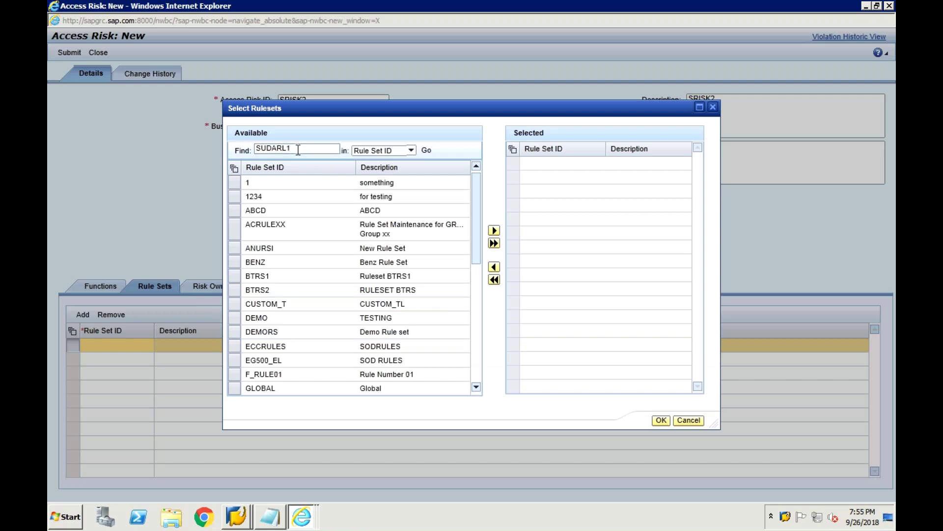
{"action": "key", "text": "Return"}
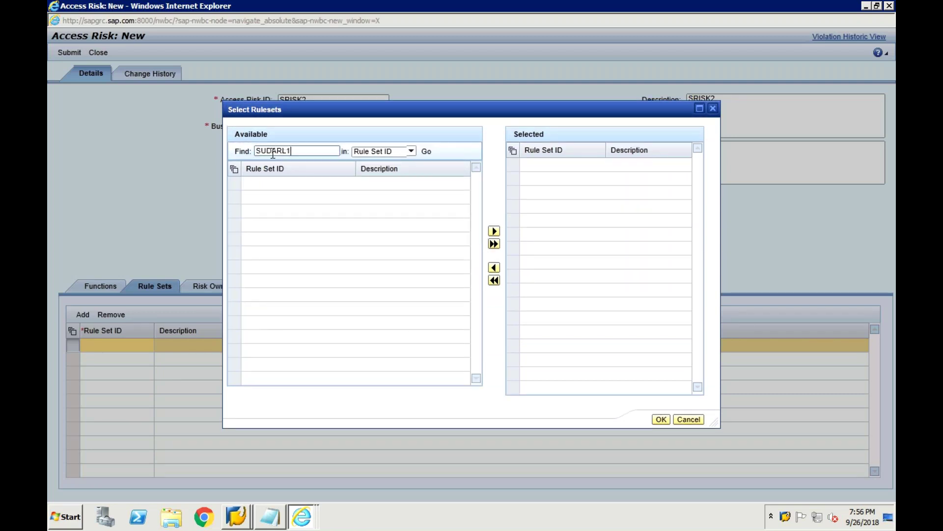
{"action": "left_click", "coordinate": [273, 152]}
{"action": "type", "text": "H"}
{"action": "key", "text": "Return"}
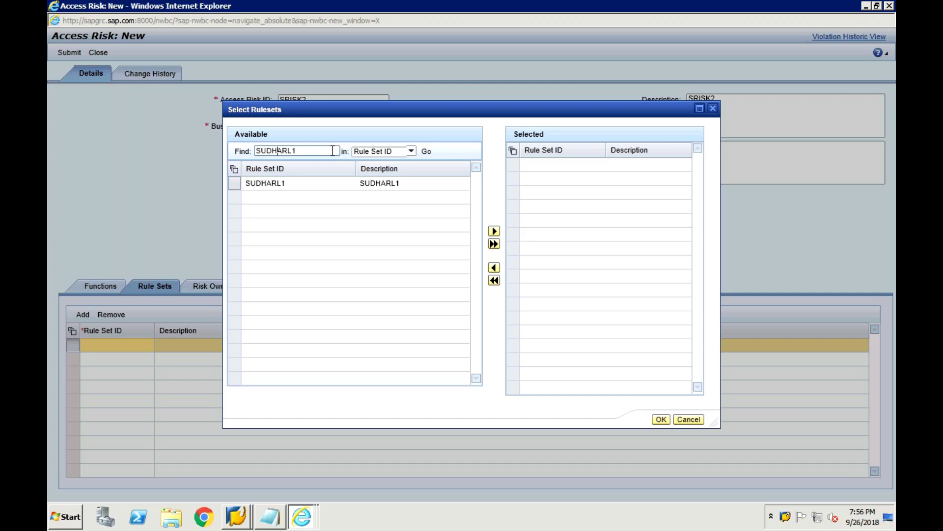
Copy the rule set ID SUDHARL1 from the Notepad notes and paste it over the rule set search term.
{"action": "left_click", "coordinate": [279, 520]}
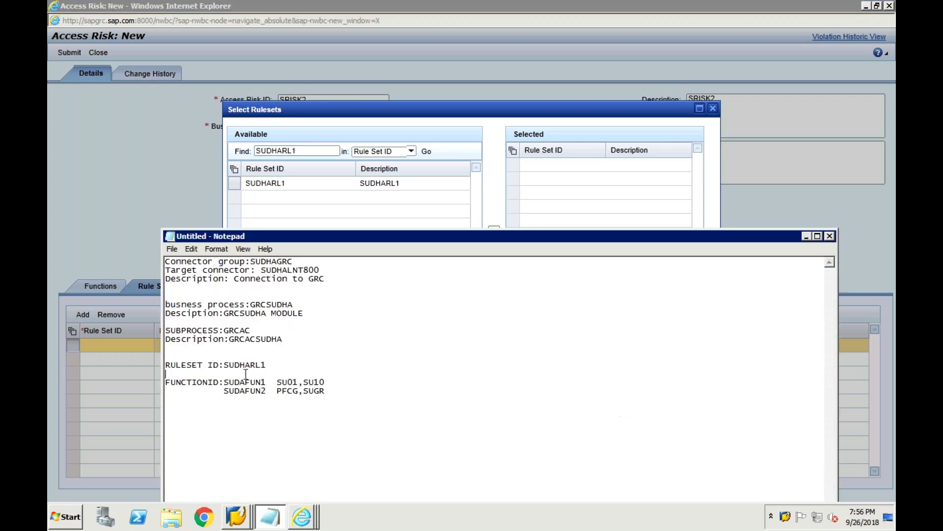
{"action": "double_click", "coordinate": [240, 365]}
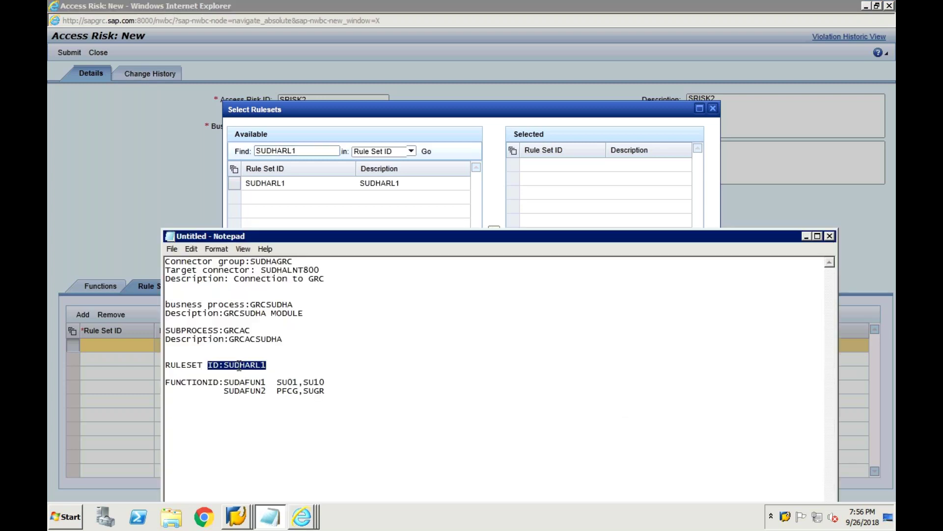
{"action": "left_click", "coordinate": [273, 369]}
{"action": "left_click_drag", "start_coordinate": [267, 365], "coordinate": [225, 364]}
{"action": "key", "text": "ctrl+c"}
{"action": "left_click", "coordinate": [299, 151]}
{"action": "left_click_drag", "start_coordinate": [298, 151], "coordinate": [212, 126]}
{"action": "key", "text": "ctrl+v"}
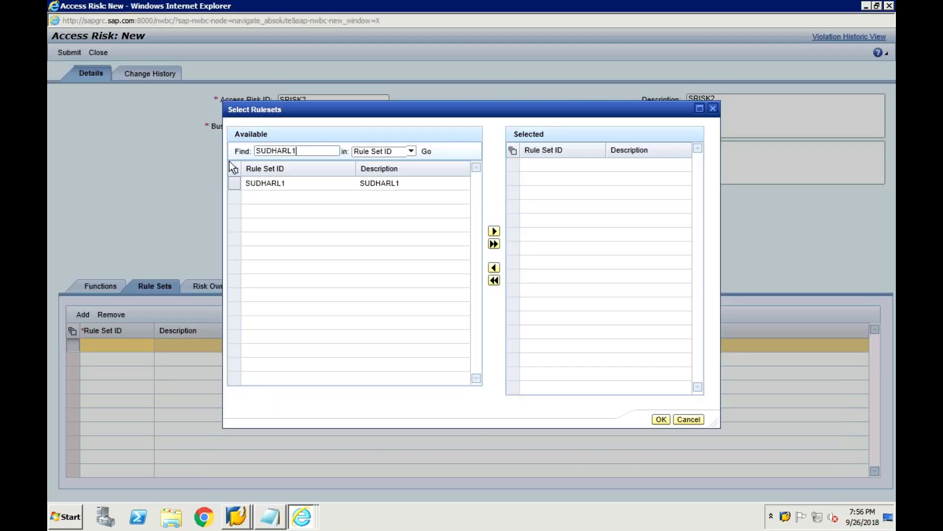
Move rule set SUDHARL1 to the selected rule sets and confirm the selection for the risk.
{"action": "left_click", "coordinate": [236, 184]}
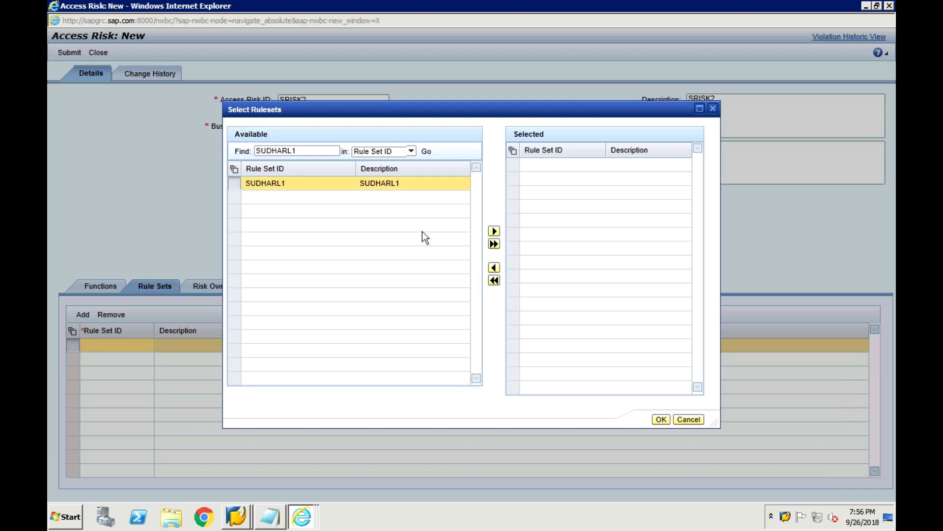
{"action": "left_click", "coordinate": [495, 231]}
{"action": "left_click", "coordinate": [661, 419]}
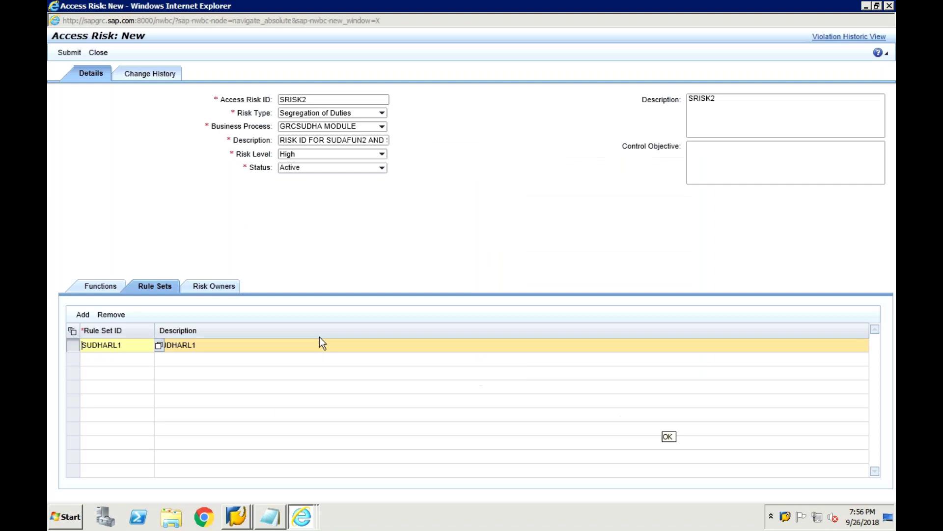
Add an empty owner row to the risk owners of the new access risk.
{"action": "left_click", "coordinate": [205, 290]}
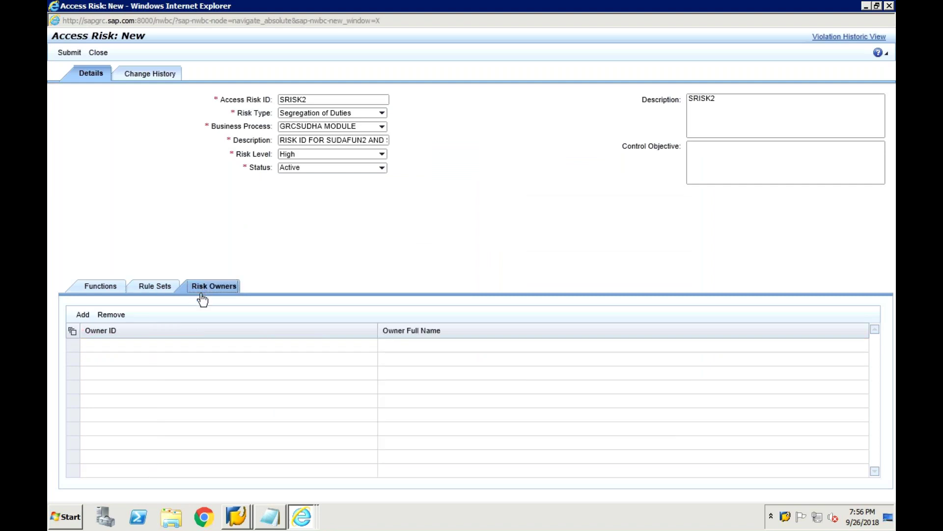
{"action": "left_click", "coordinate": [84, 317]}
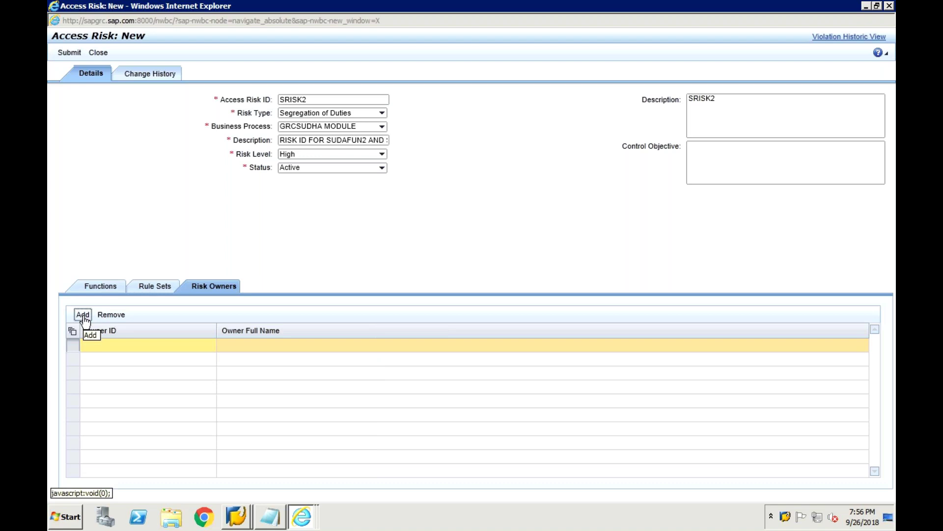
{"action": "left_click", "coordinate": [93, 346]}
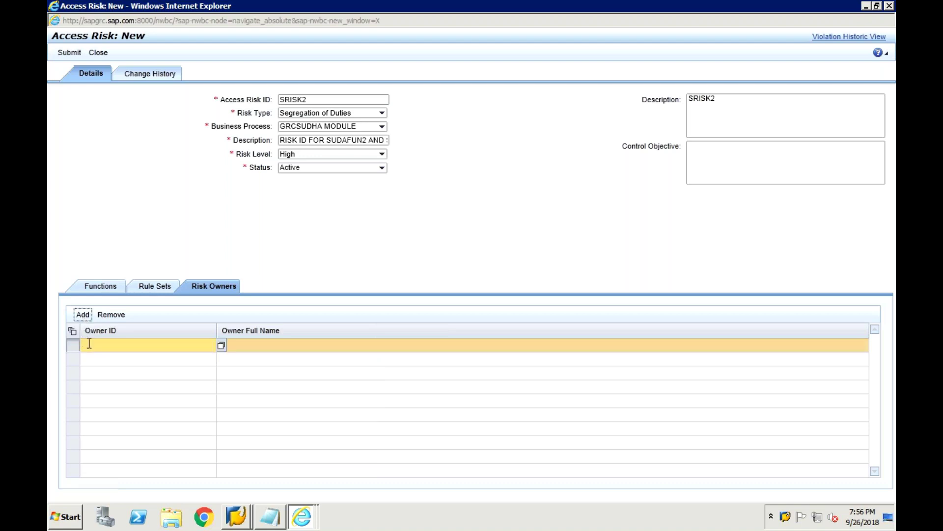
Switch to SAP Easy Access and start the user maintenance transaction SU01.
{"action": "left_click", "coordinate": [236, 517]}
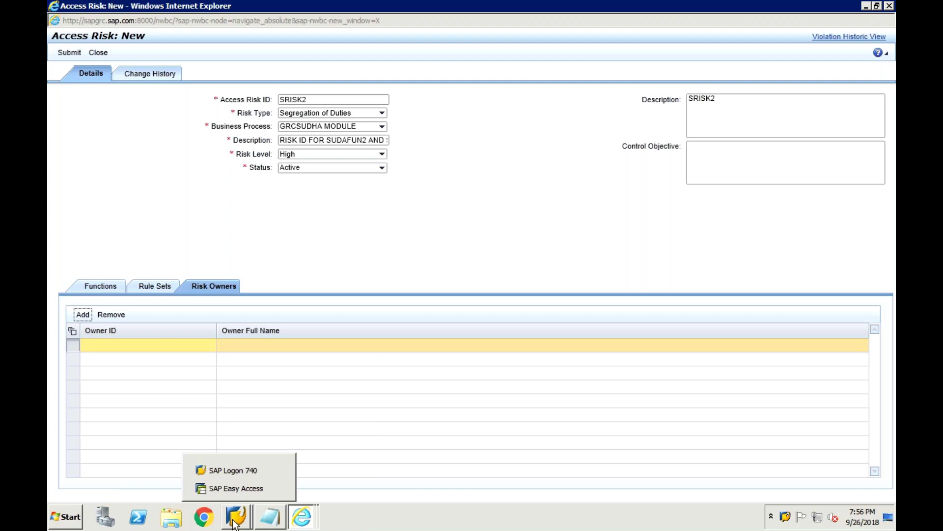
{"action": "left_click", "coordinate": [231, 493]}
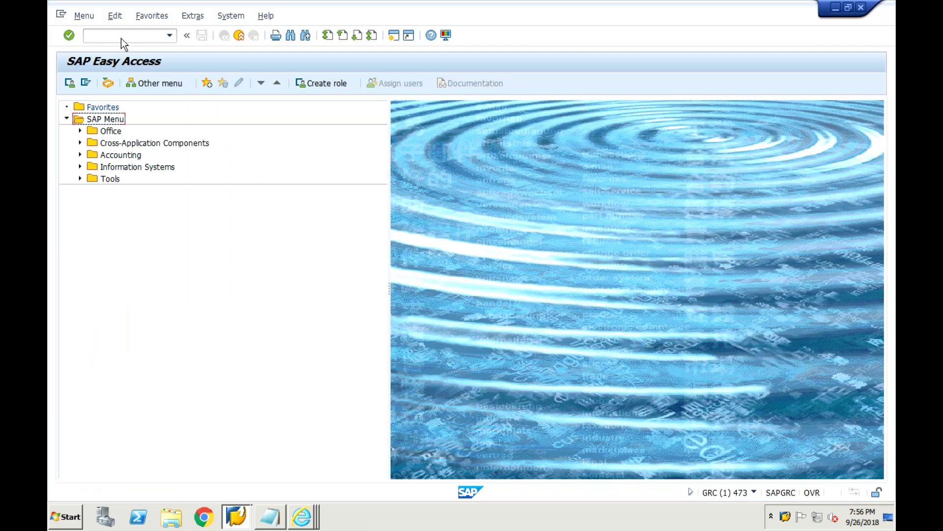
{"action": "left_click", "coordinate": [122, 37]}
{"action": "type", "text": "S"}
{"action": "type", "text": "U01"}
{"action": "key", "text": "Return"}
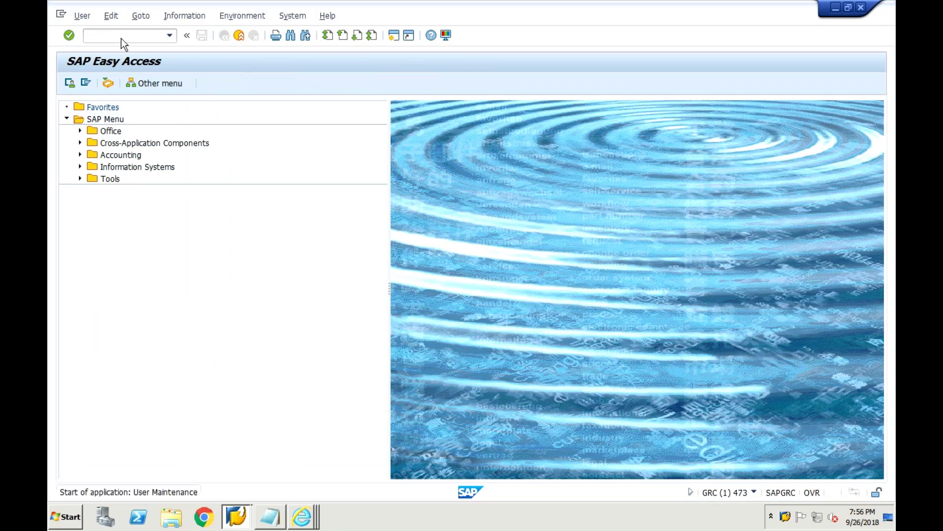
Return to the new access risk window and remove the empty risk owner row.
{"action": "left_click", "coordinate": [303, 515]}
{"action": "left_click", "coordinate": [304, 494]}
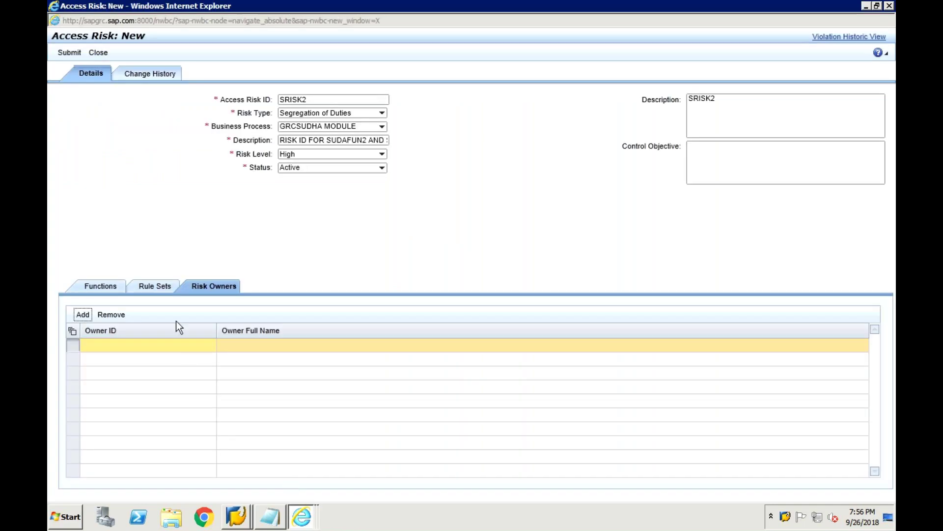
{"action": "left_click", "coordinate": [111, 316]}
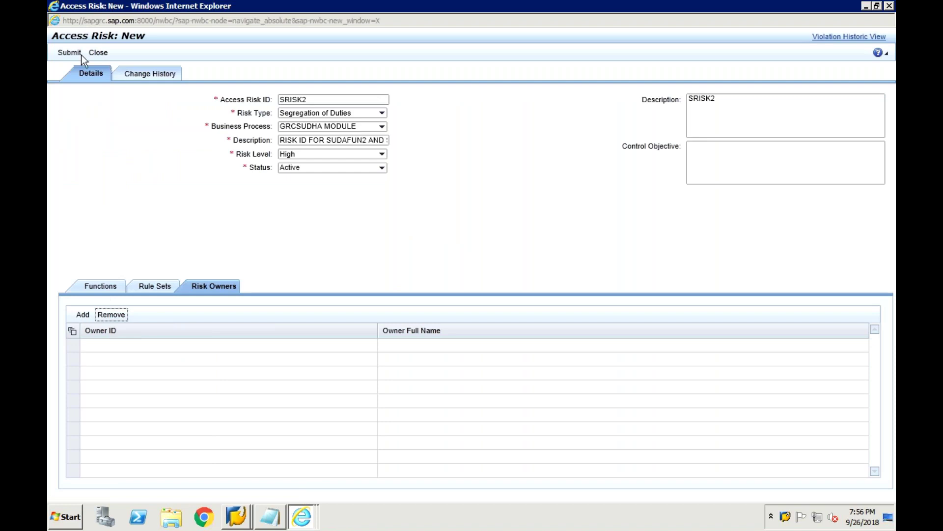
Try to submit access risk SRISK2, recheck its rule set, submit again and close the risk.
{"action": "left_click", "coordinate": [69, 54]}
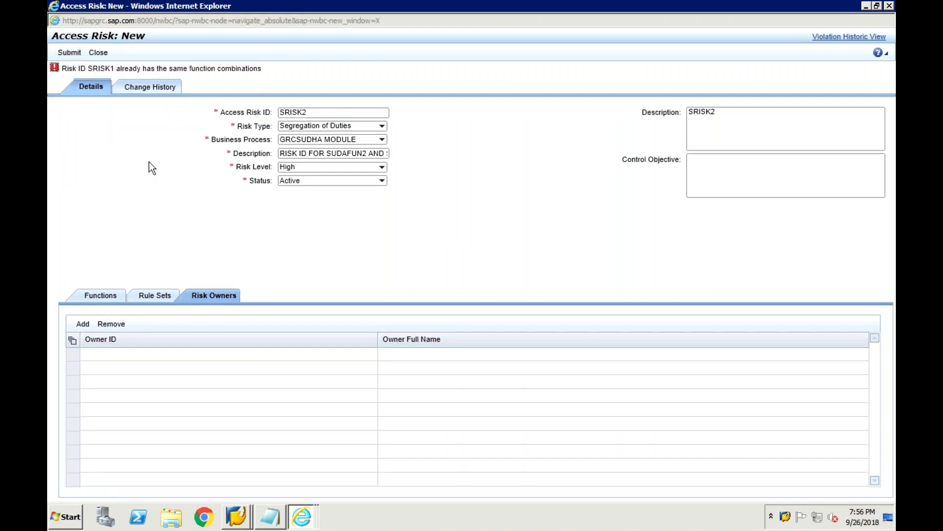
{"action": "left_click", "coordinate": [163, 297]}
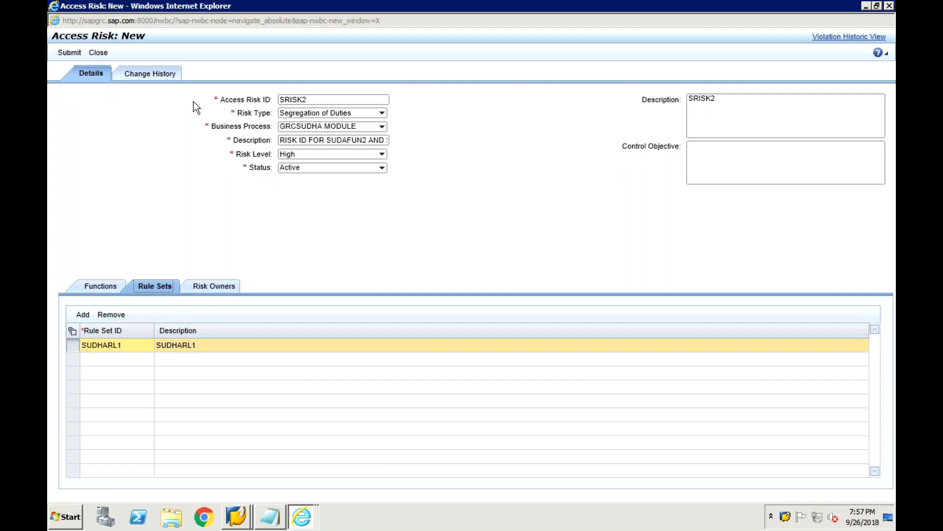
{"action": "left_click", "coordinate": [152, 154]}
{"action": "left_click", "coordinate": [69, 54]}
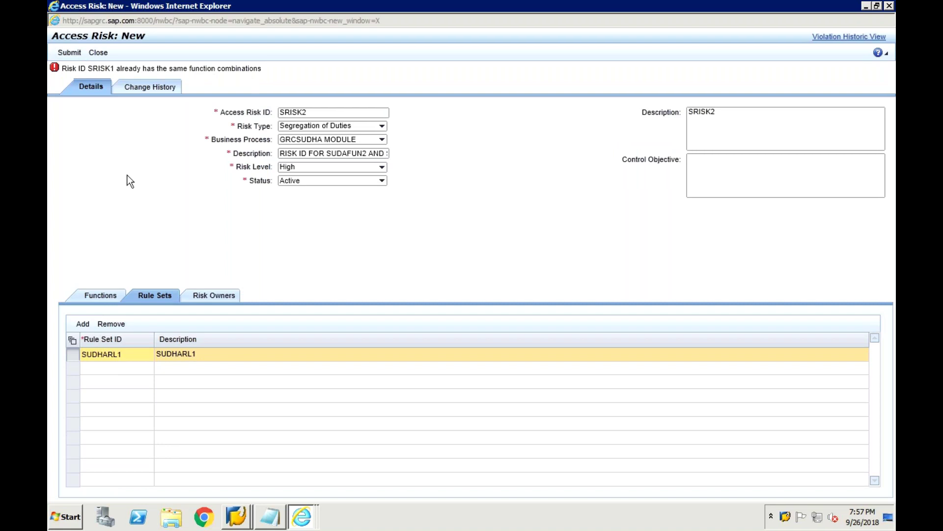
{"action": "left_click", "coordinate": [98, 52]}
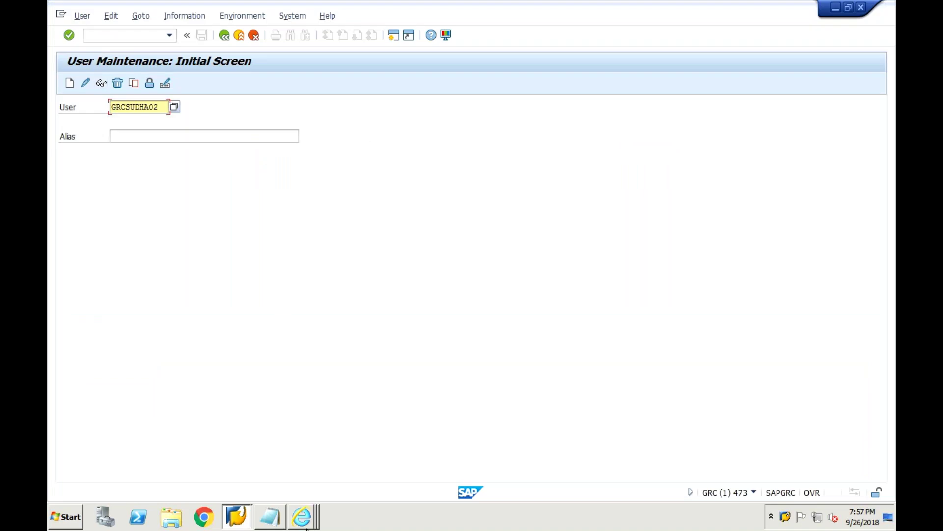
Switch to the SOD Risk list, maximize it, and open the existing access risk SRISK1.
{"action": "mouse_move", "coordinate": [303, 515]}
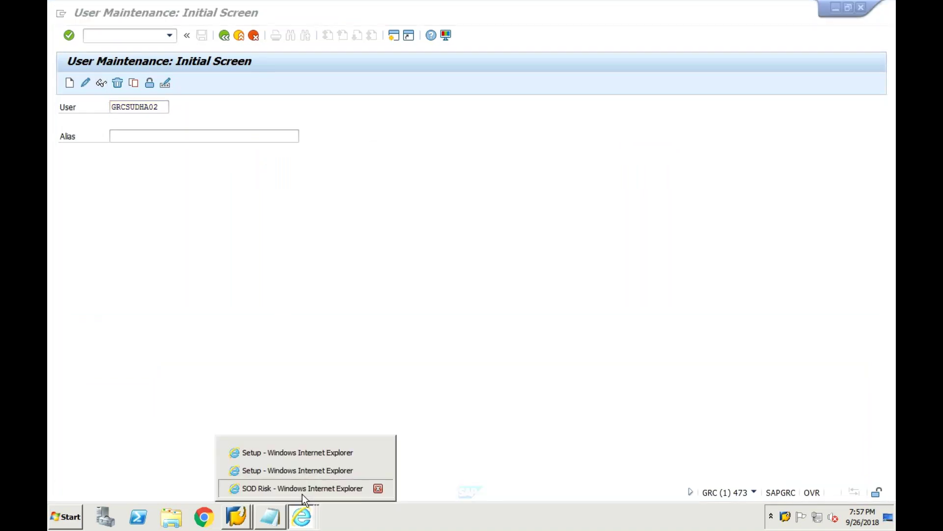
{"action": "left_click", "coordinate": [302, 488]}
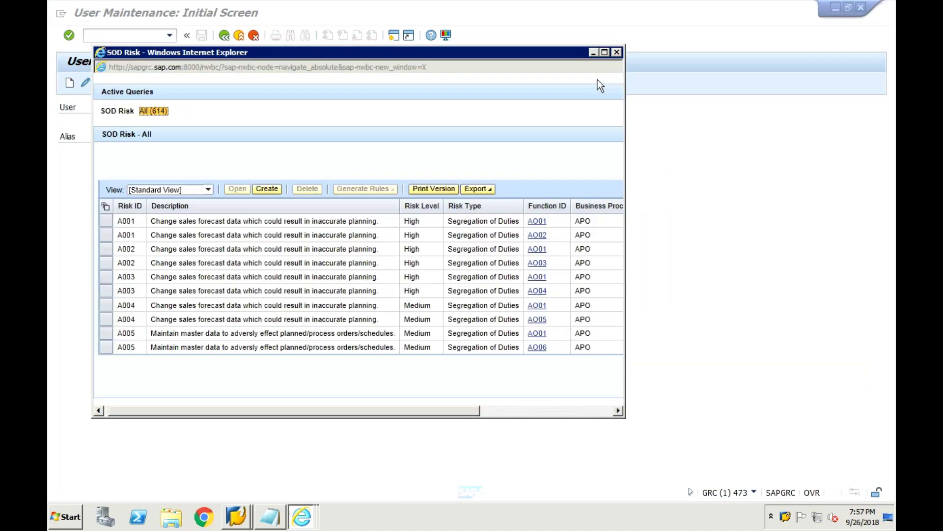
{"action": "left_click", "coordinate": [604, 55]}
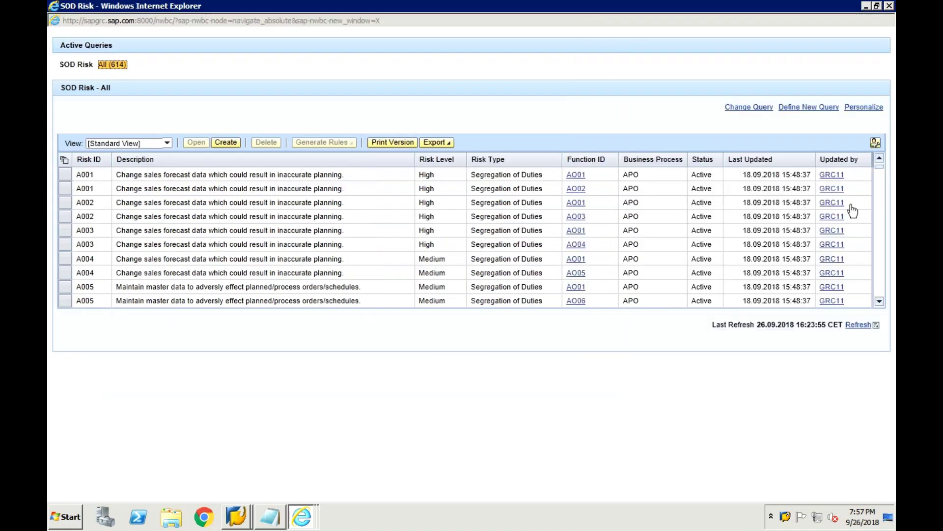
{"action": "left_click", "coordinate": [105, 176]}
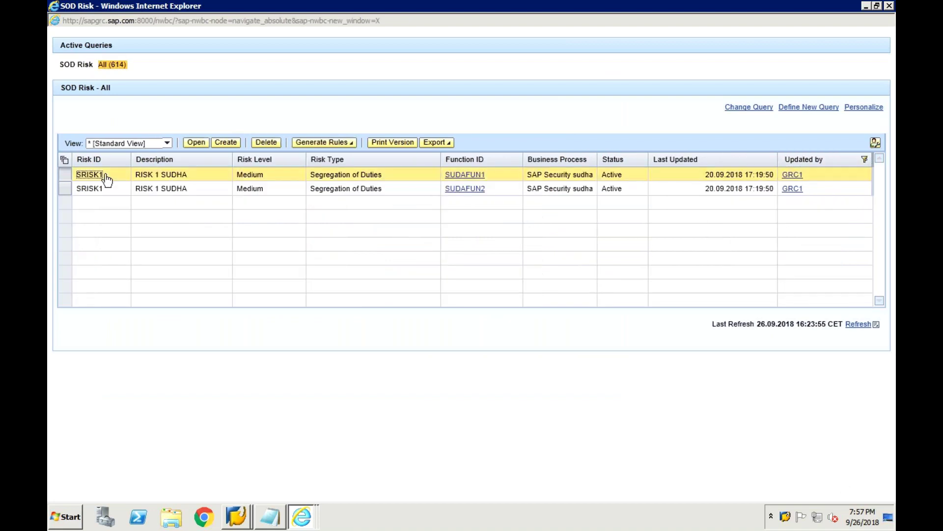
{"action": "left_click", "coordinate": [197, 142]}
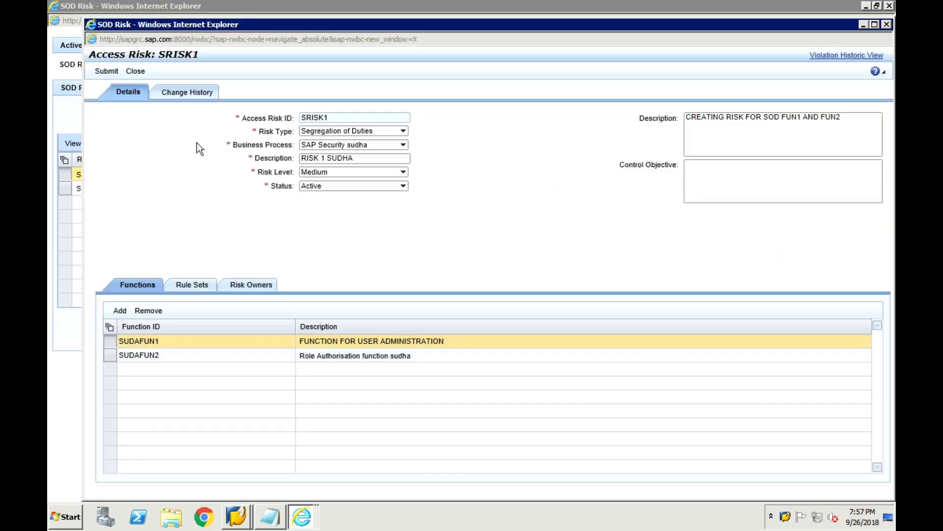
Copy the risk owner ID of SRISK1 and add the line RISKOWNER:RISKOWNERSUD below the function IDs in the Notepad notes.
{"action": "left_click", "coordinate": [251, 284]}
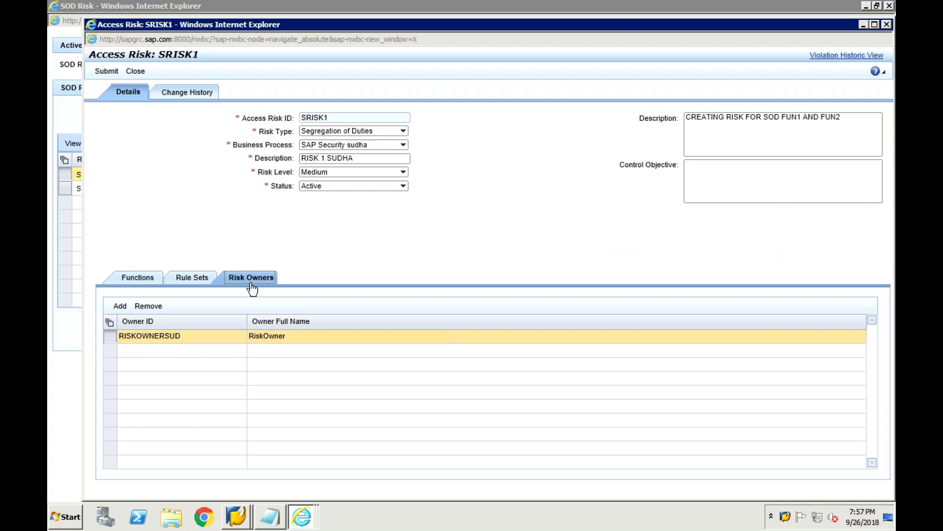
{"action": "left_click", "coordinate": [188, 337]}
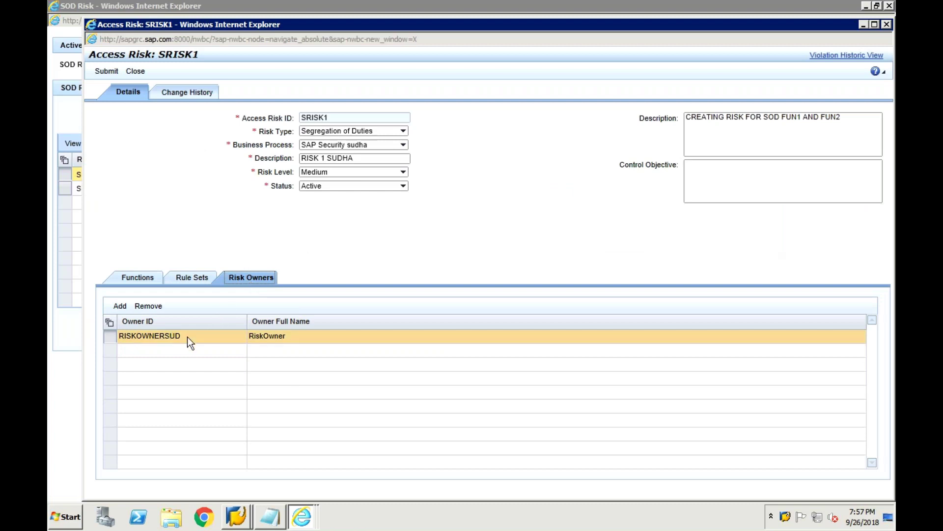
{"action": "left_click_drag", "start_coordinate": [175, 337], "coordinate": [110, 332]}
{"action": "key", "text": "ctrl+c"}
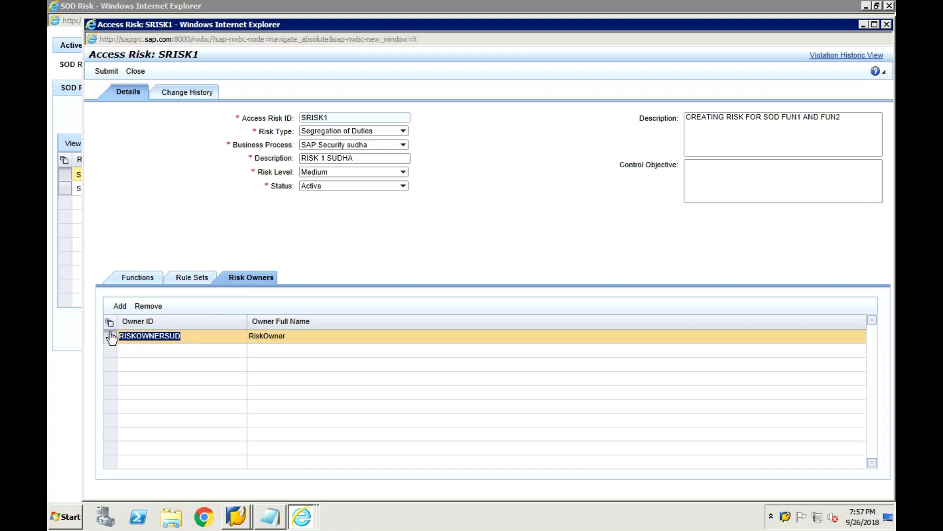
{"action": "left_click", "coordinate": [277, 517]}
{"action": "left_click", "coordinate": [288, 435]}
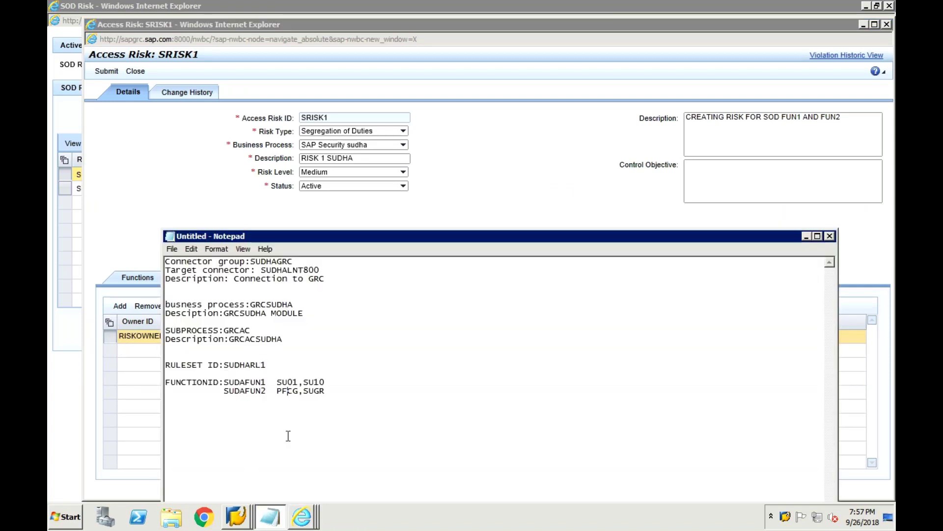
{"action": "key", "text": "Return"}
{"action": "key", "text": "Return"}
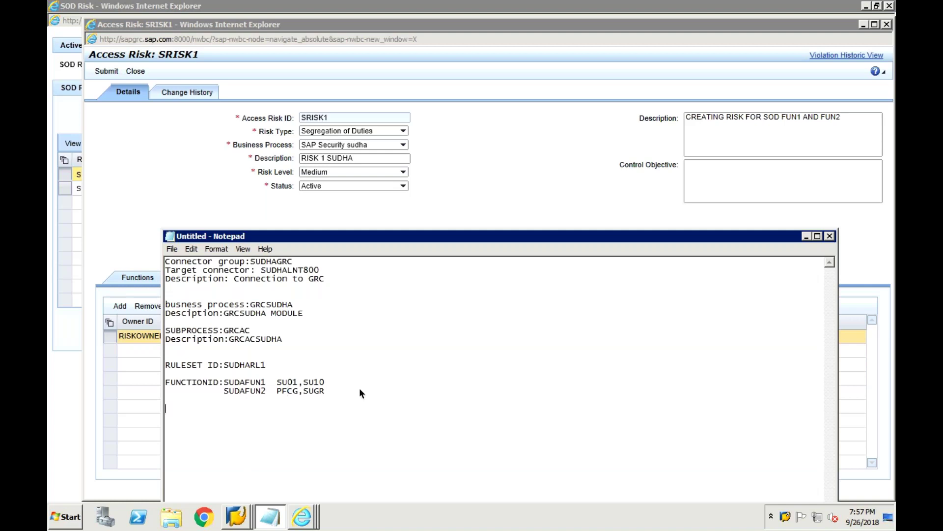
{"action": "type", "text": "RISKOWNER:"}
{"action": "key", "text": "ctrl+v"}
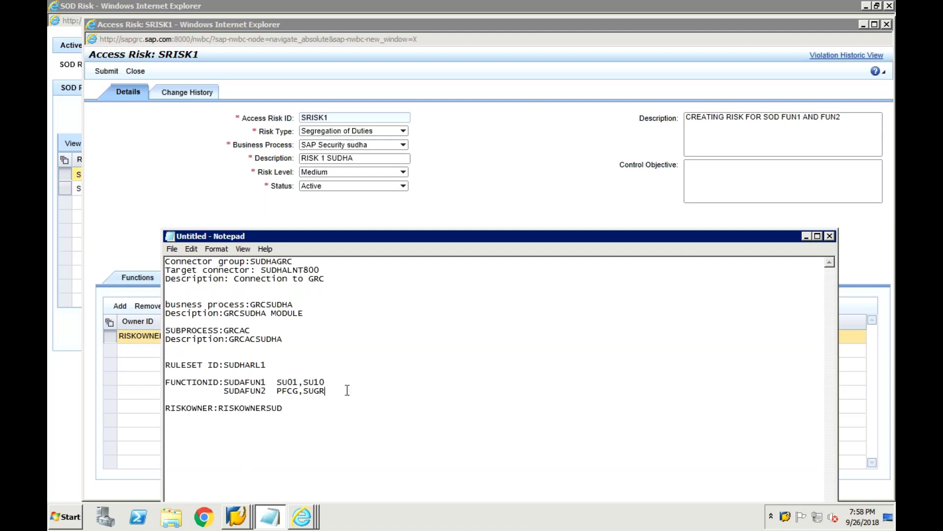
Add the line ACCESS RISK ID:SRISK1 between the function IDs and the risk owner in the Notepad notes.
{"action": "key", "text": "Return"}
{"action": "key", "text": "Return"}
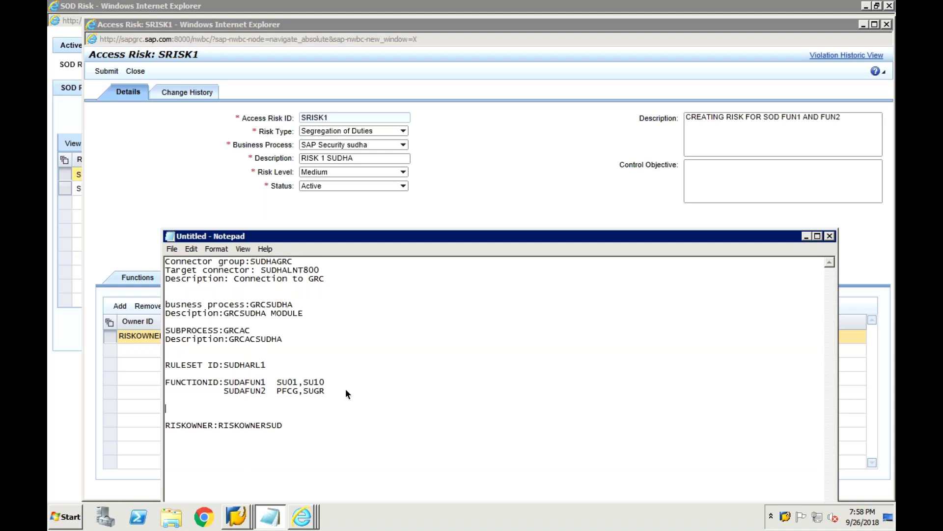
{"action": "type", "text": "ACCESS RISK ID:SRISK1"}
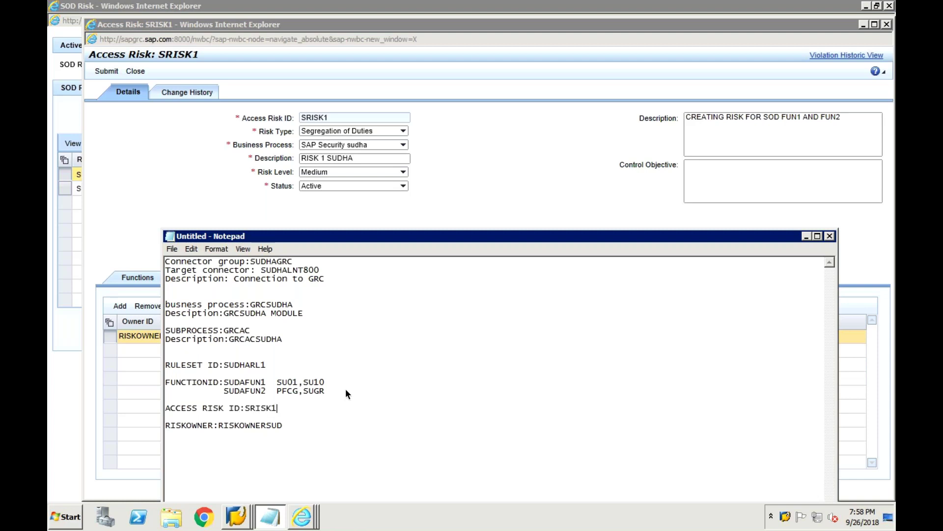
Return to the browser, close access risk SRISK1 and close the SOD Risk list.
{"action": "left_click", "coordinate": [414, 211]}
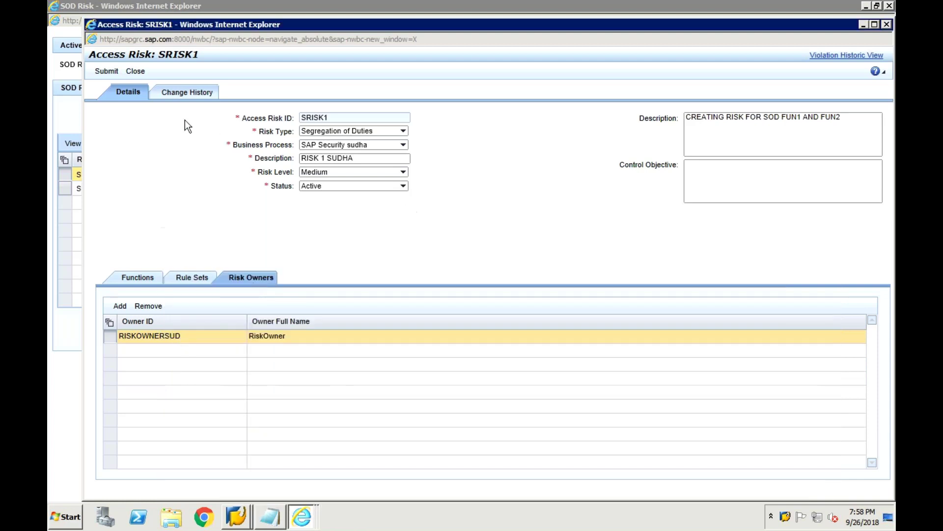
{"action": "left_click", "coordinate": [136, 72]}
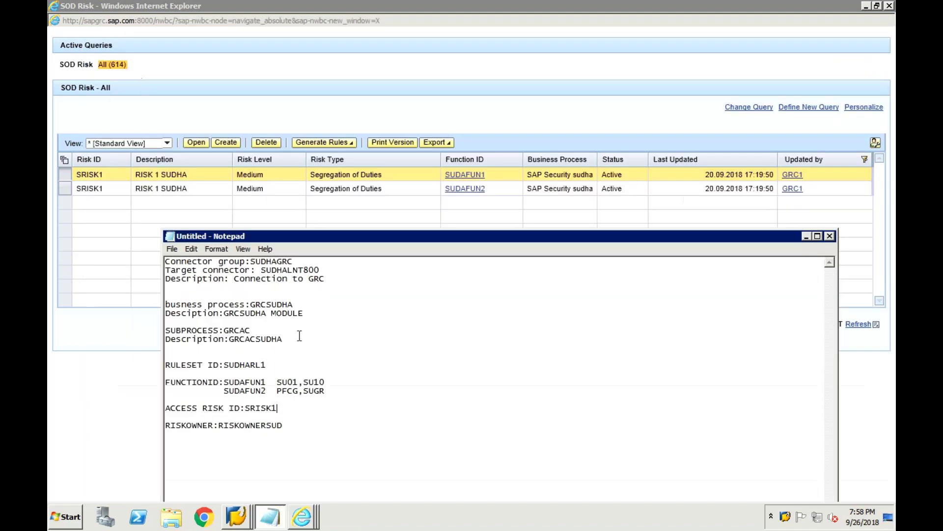
{"action": "left_click", "coordinate": [124, 434]}
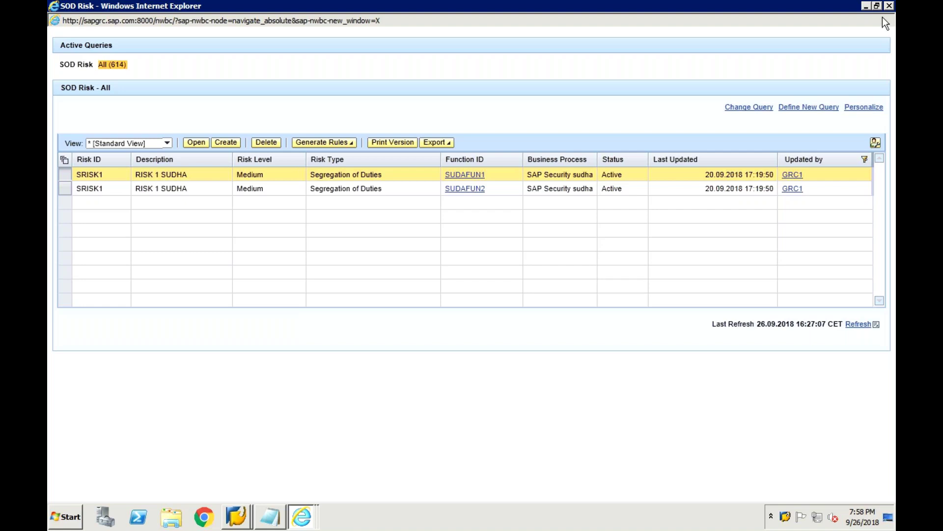
{"action": "left_click", "coordinate": [890, 6]}
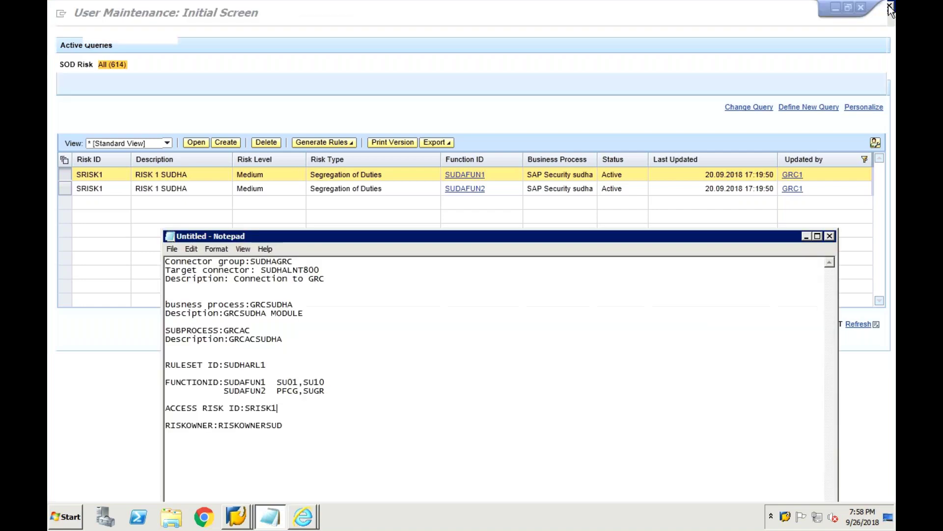
Switch to SAP GUI User Maintenance, start creating user GRCSUDHA03 and enter the user's last name.
{"action": "left_click", "coordinate": [361, 151]}
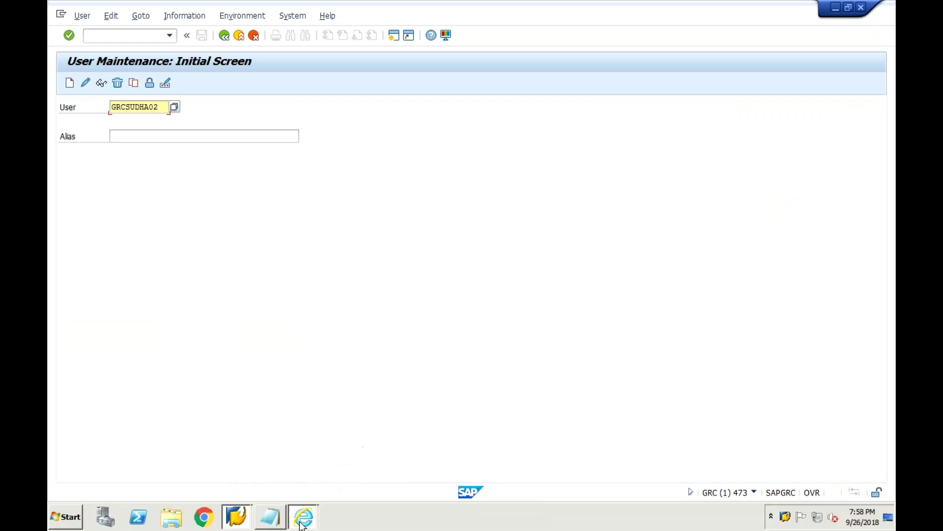
{"action": "mouse_move", "coordinate": [304, 518]}
{"action": "left_click", "coordinate": [295, 486]}
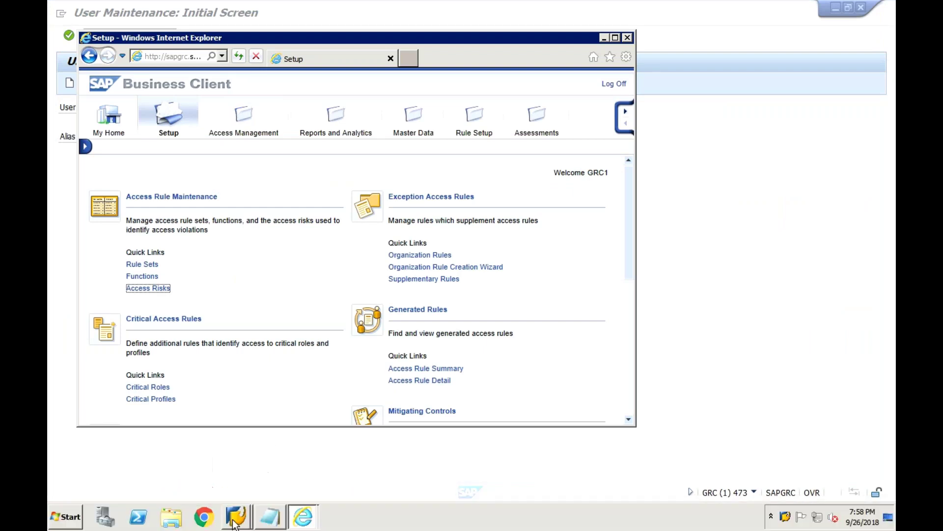
{"action": "left_click", "coordinate": [233, 522]}
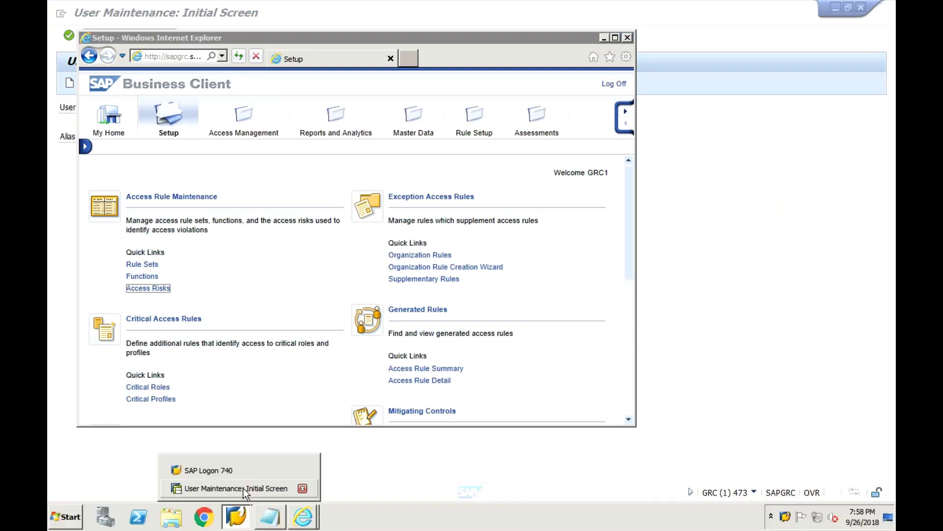
{"action": "left_click", "coordinate": [243, 488]}
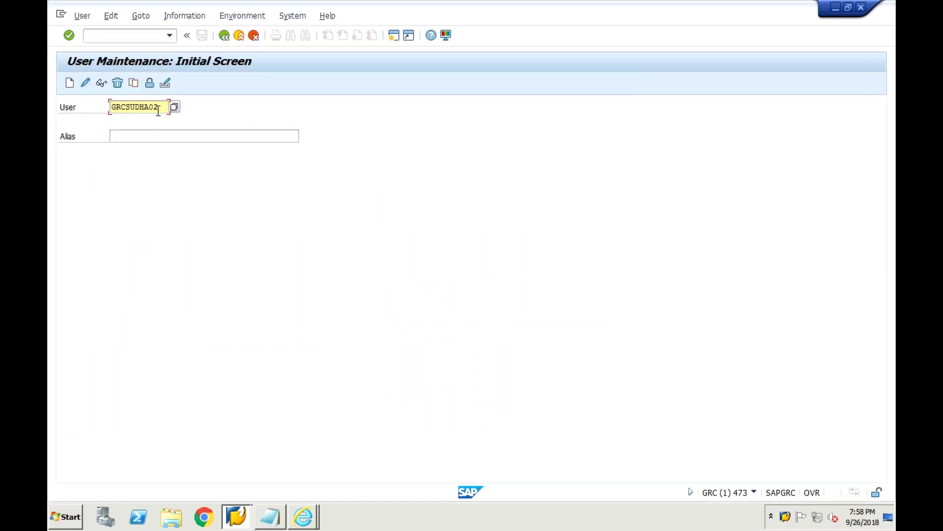
{"action": "key", "text": "BackSpace"}
{"action": "type", "text": "3"}
{"action": "left_click", "coordinate": [73, 86]}
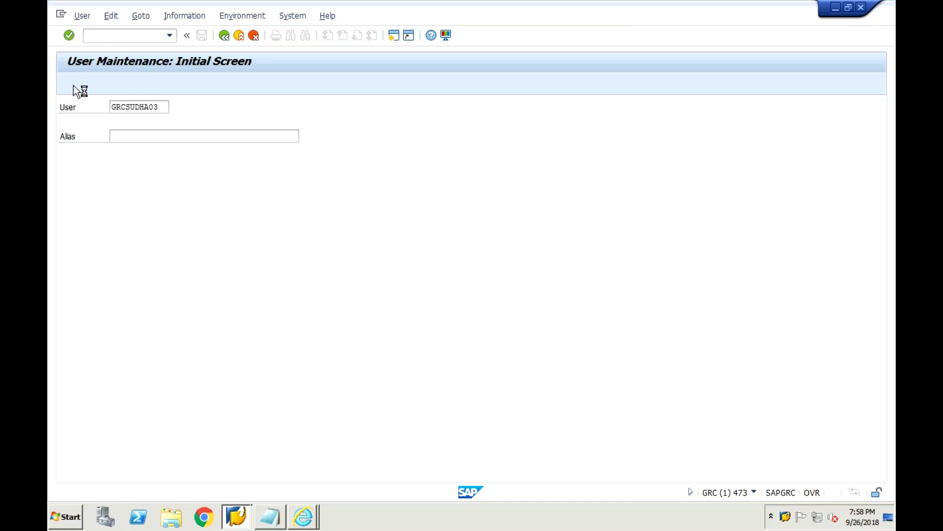
{"action": "type", "text": "SUDHA"}
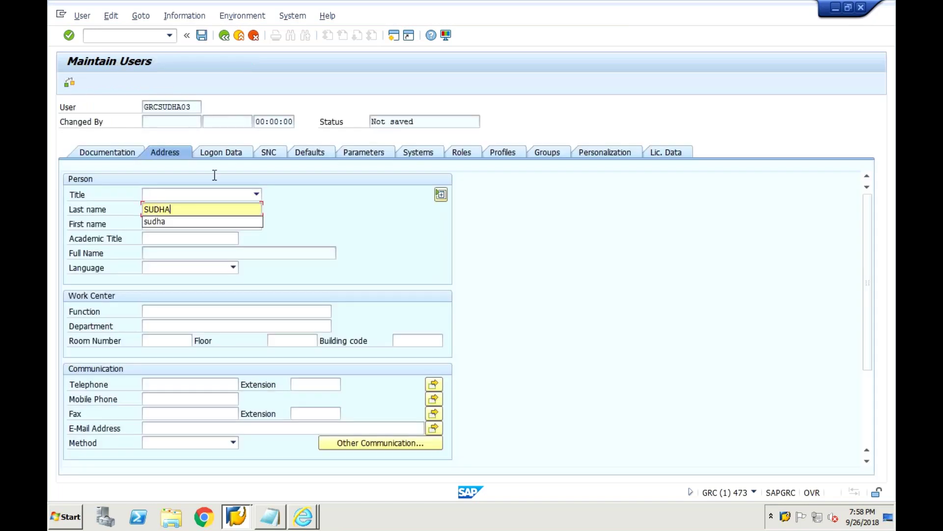
Enter and repeat the initial logon password for GRCSUDHA03, check the role assignments and save the user.
{"action": "left_click", "coordinate": [228, 148]}
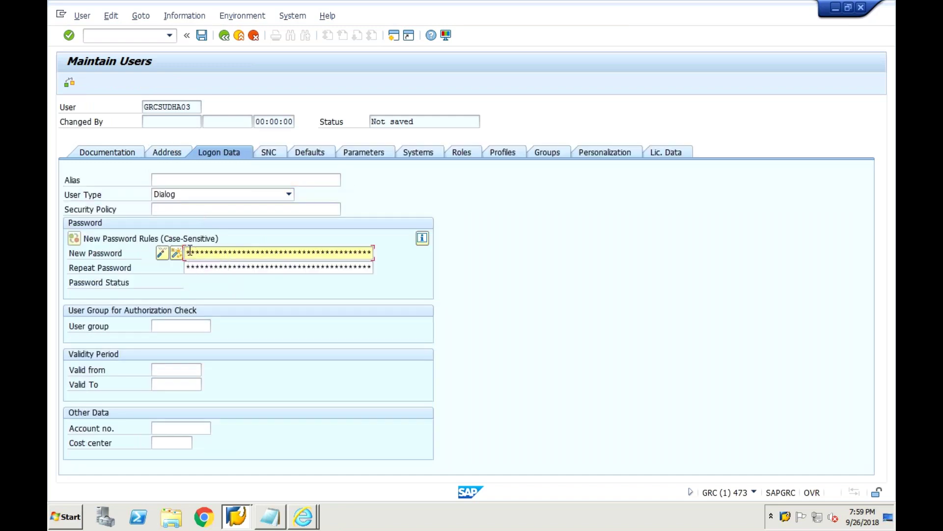
{"action": "key", "text": "Tab"}
{"action": "type", "text": "*******"}
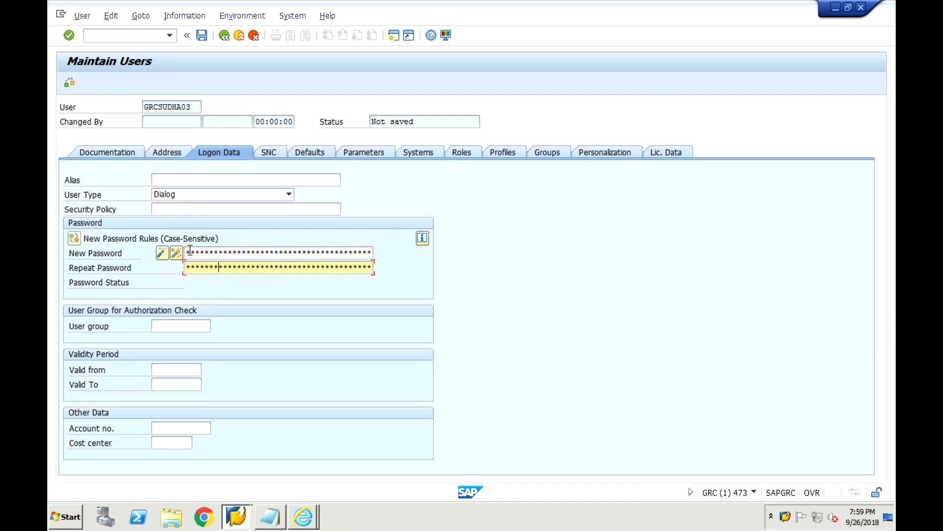
{"action": "left_click", "coordinate": [457, 154]}
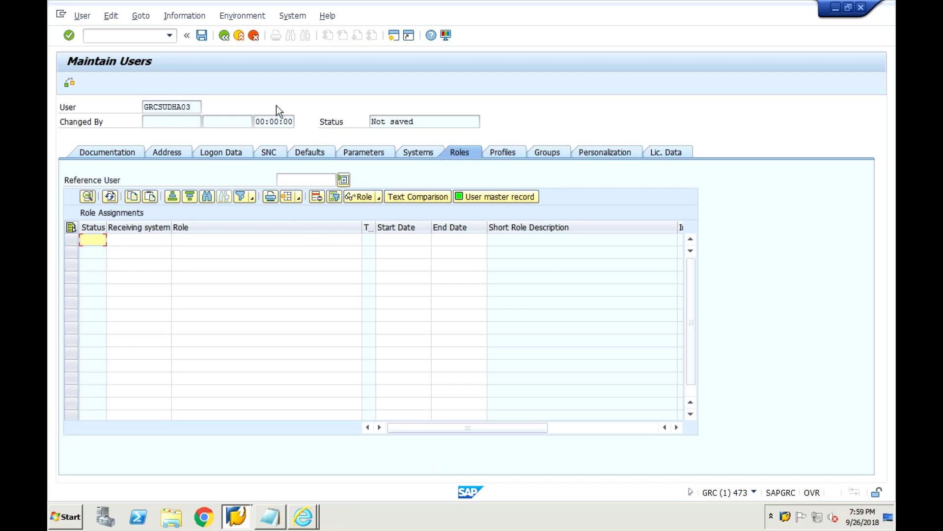
{"action": "left_click", "coordinate": [200, 39]}
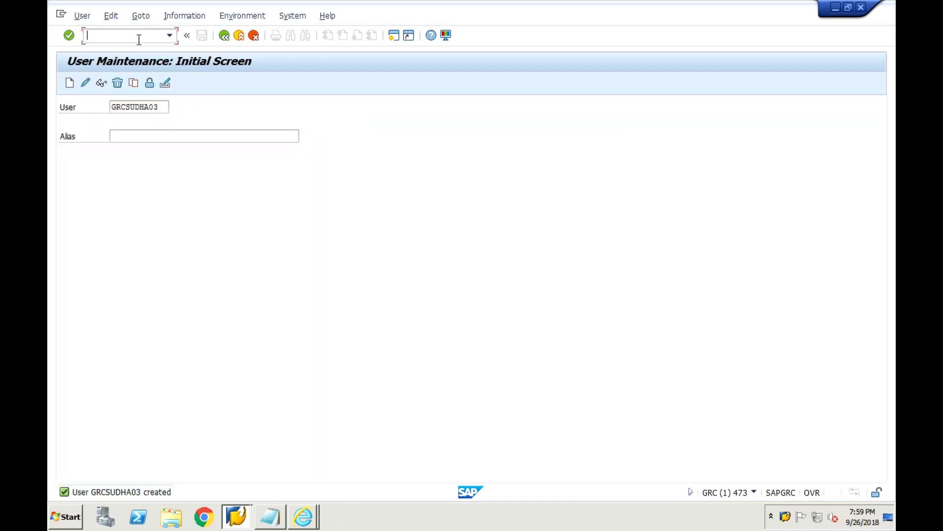
Open Role Maintenance with /npfcg, and log on to the ecc ehp7 system as grc1 with the account password.
{"action": "type", "text": "/npfcg"}
{"action": "key", "text": "Return"}
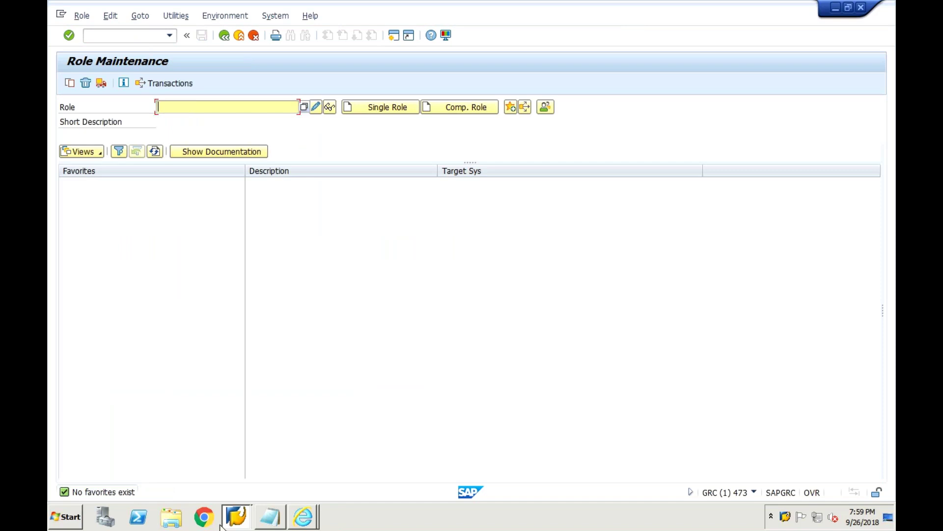
{"action": "left_click", "coordinate": [246, 520]}
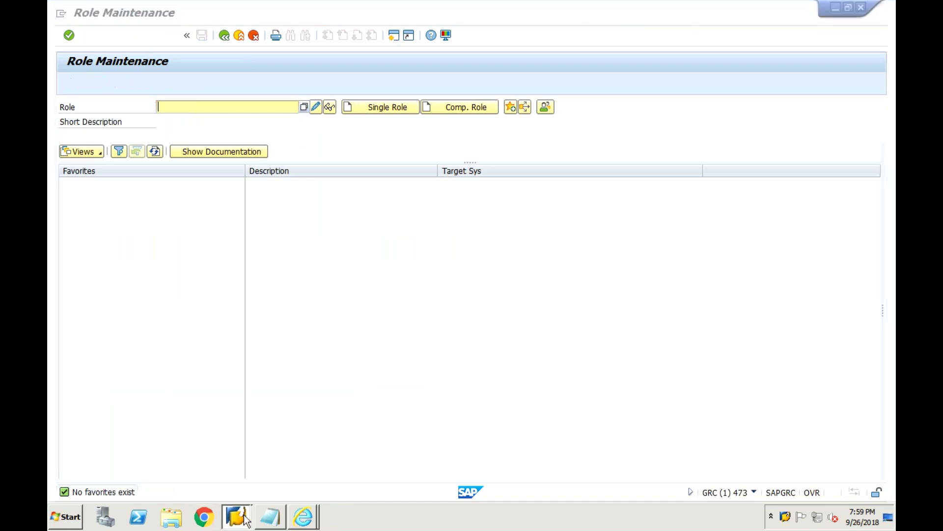
{"action": "left_click", "coordinate": [238, 466]}
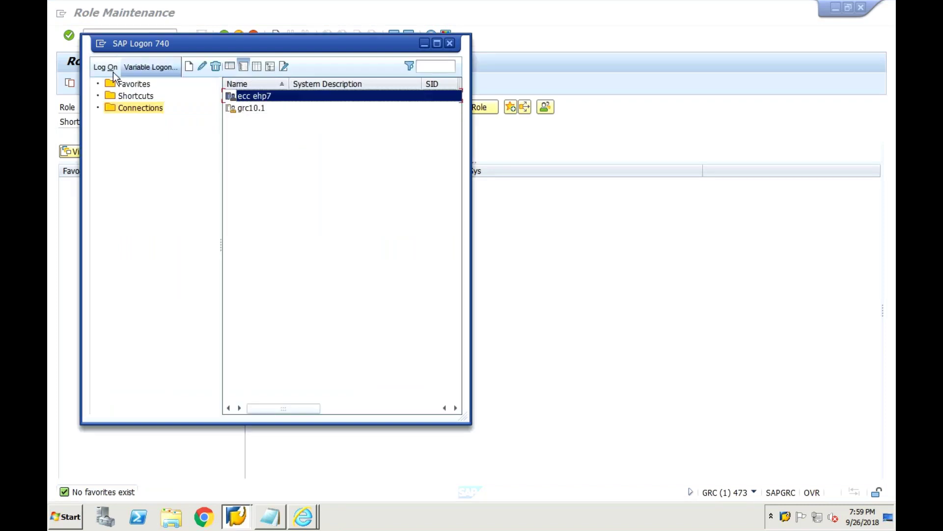
{"action": "left_click", "coordinate": [113, 68]}
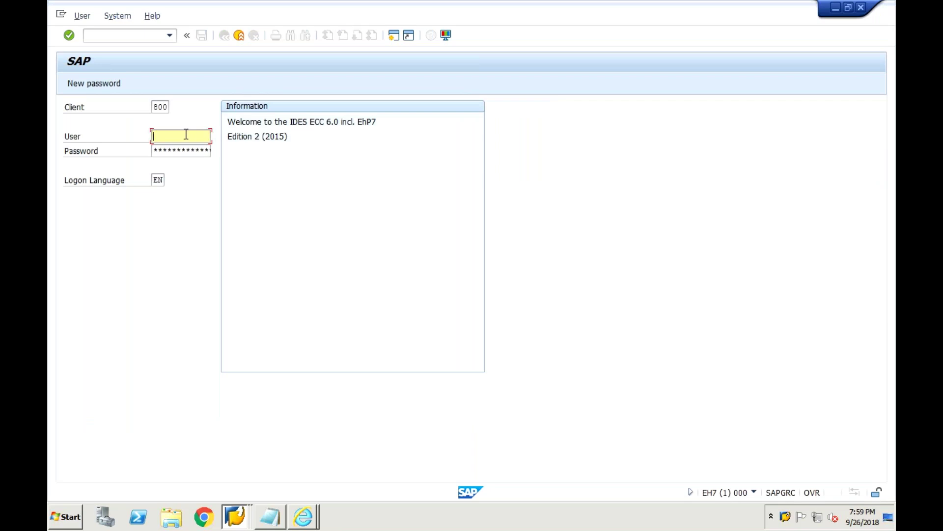
{"action": "type", "text": "grc1"}
{"action": "key", "text": "Tab"}
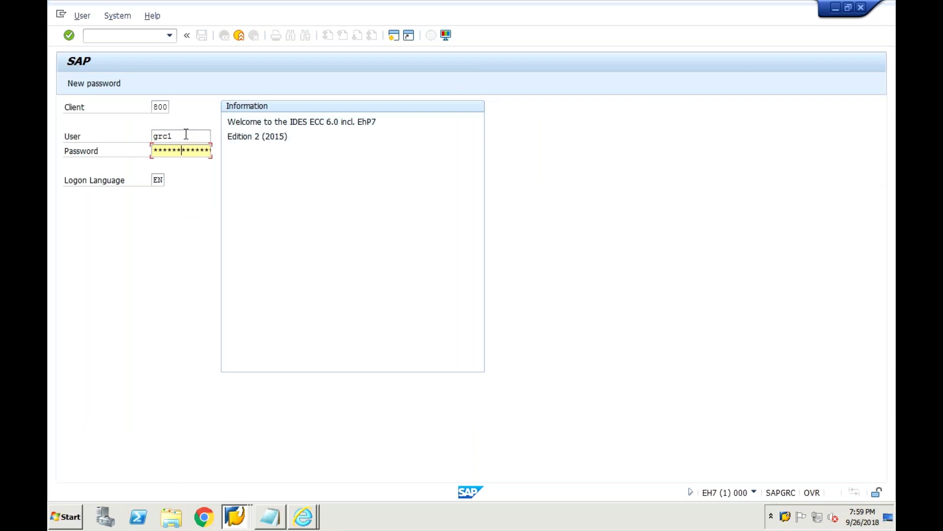
{"action": "key", "text": "Return"}
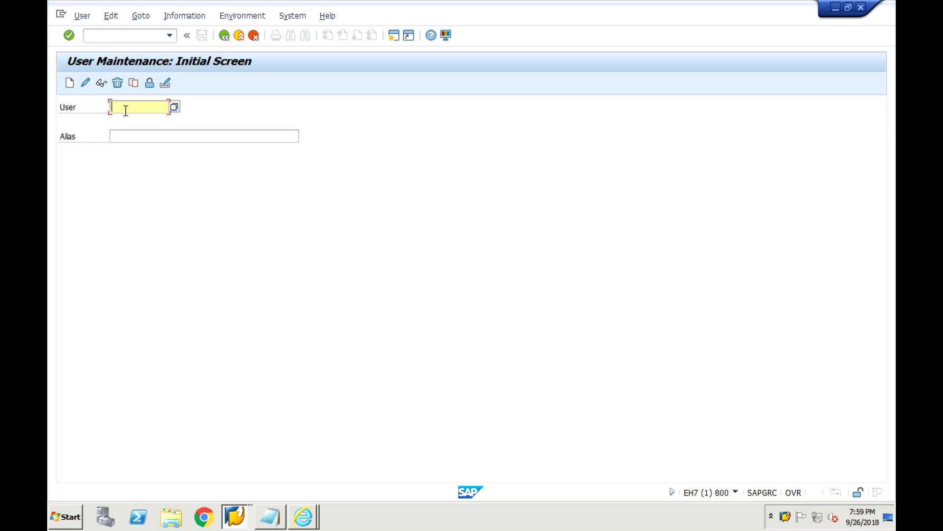
Switch back to the GRC system's Role Maintenance session and leave it for the SAP Easy Access screen.
{"action": "left_click", "coordinate": [235, 520]}
{"action": "left_click", "coordinate": [238, 473]}
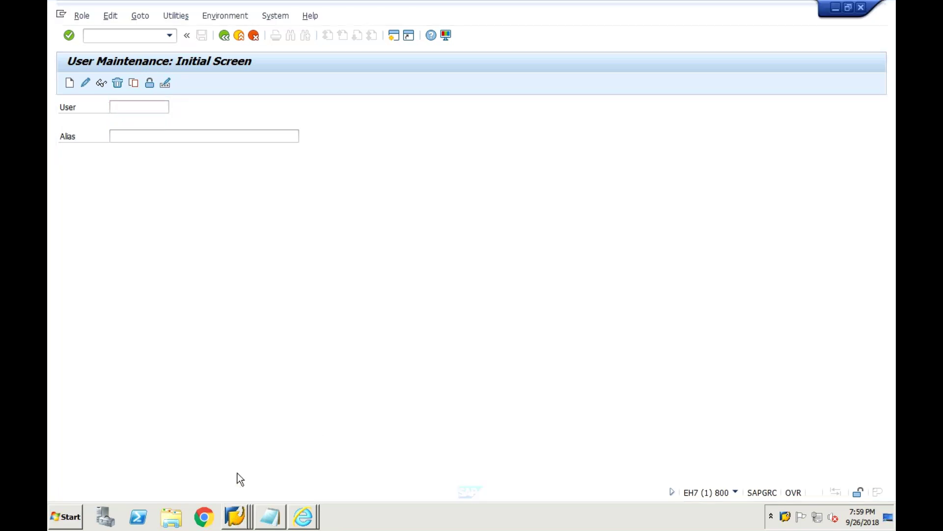
{"action": "left_click", "coordinate": [220, 40]}
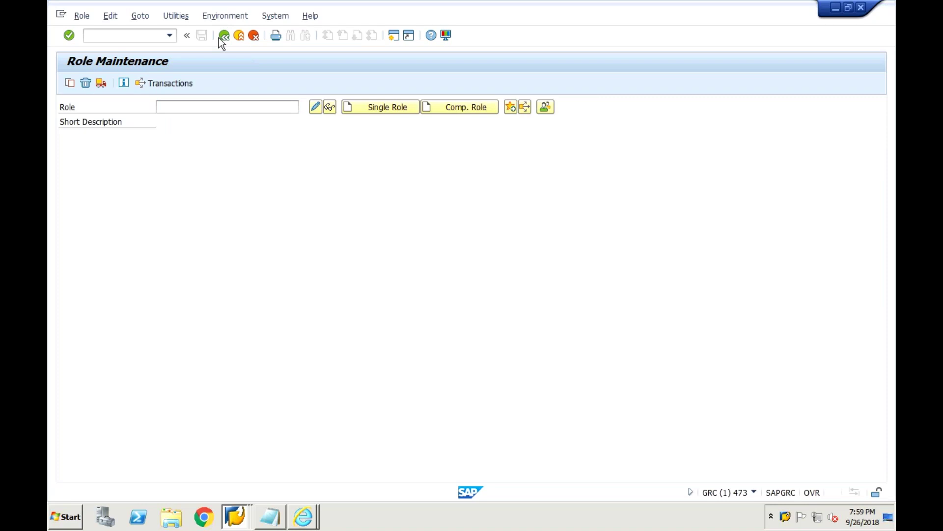
{"action": "left_click", "coordinate": [220, 39]}
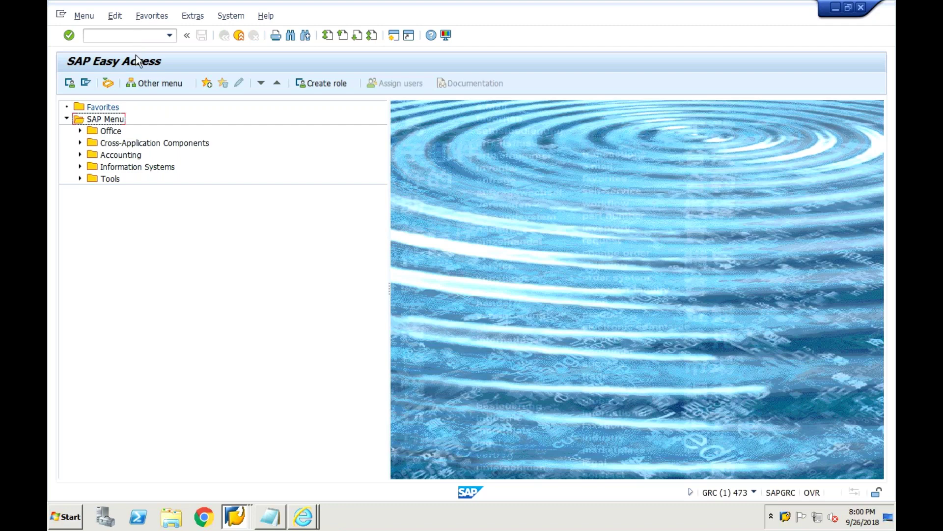
Run transaction pfcg and create the single role z_risk1sudha with the description "role for riskanalysis".
{"action": "left_click", "coordinate": [135, 37]}
{"action": "type", "text": "pfcg"}
{"action": "key", "text": "Return"}
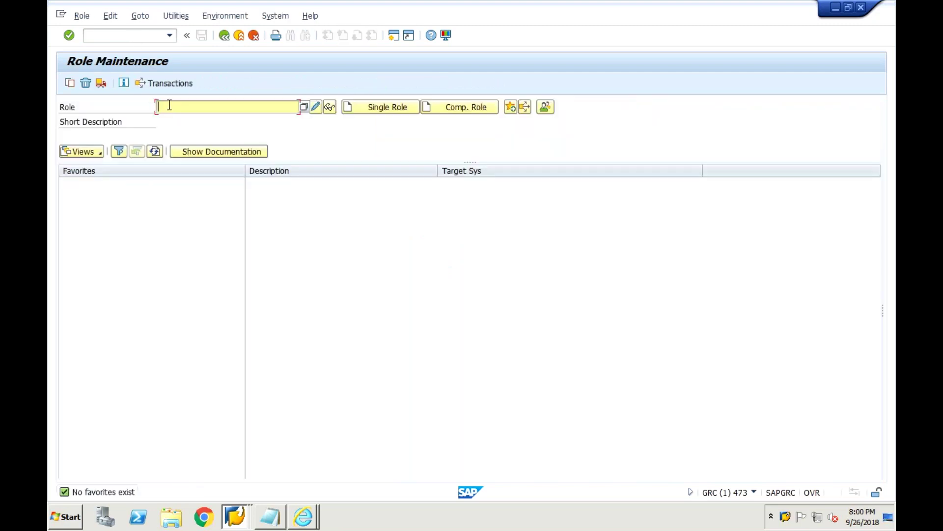
{"action": "type", "text": "z_risk1sudha"}
{"action": "left_click", "coordinate": [382, 104]}
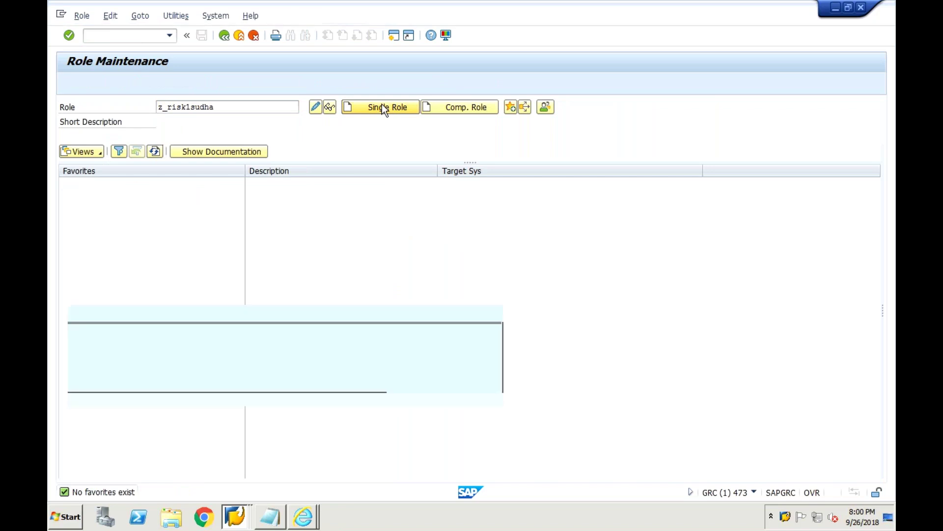
{"action": "type", "text": "r"}
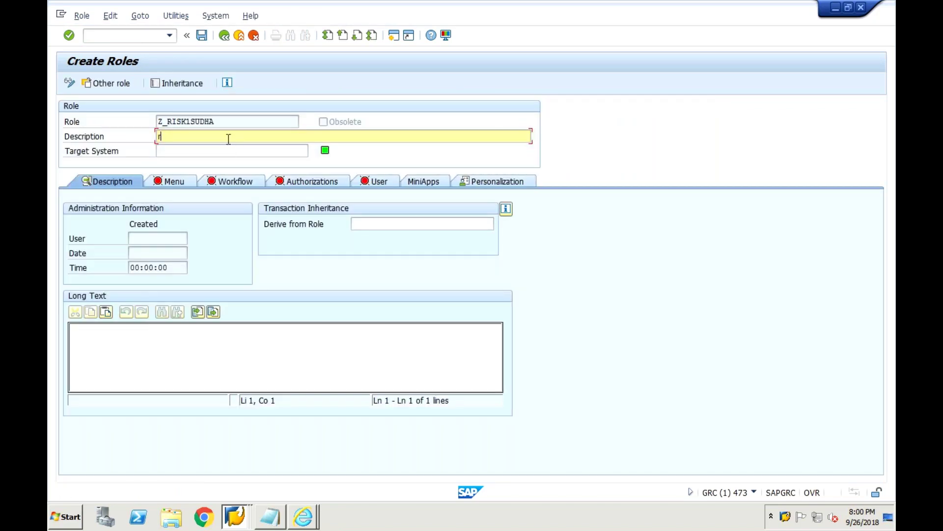
{"action": "type", "text": "ole for riskanalysis"}
{"action": "left_click", "coordinate": [303, 151]}
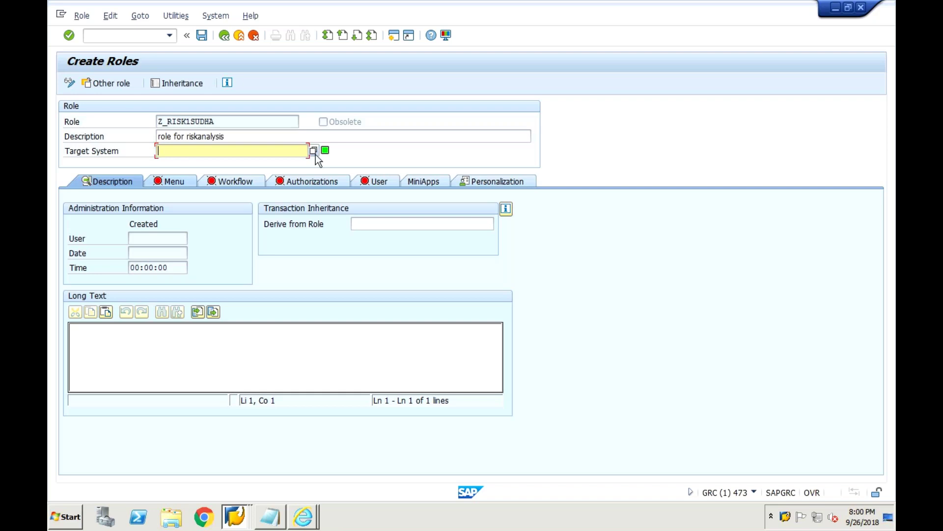
{"action": "left_click", "coordinate": [314, 152]}
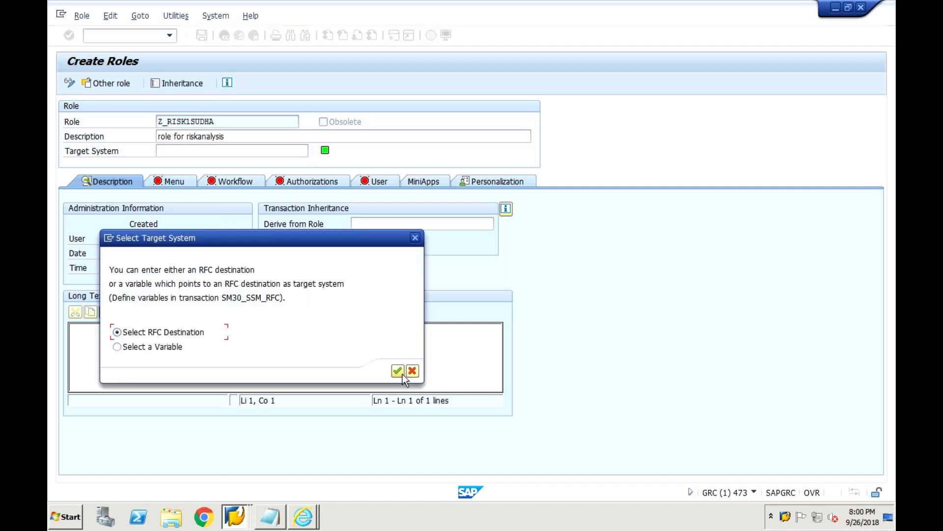
{"action": "left_click", "coordinate": [412, 371]}
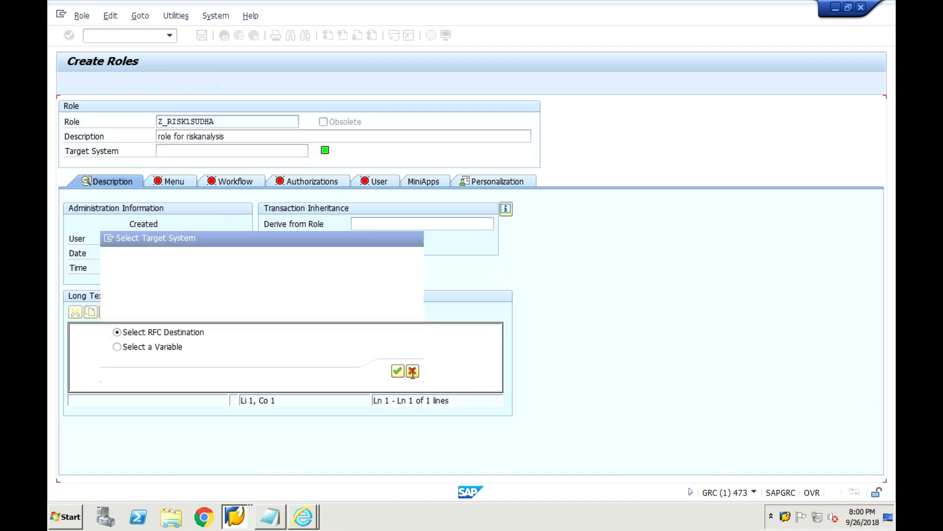
Copy the role description "role for riskanalysis" into the long text and save the role to open its menu.
{"action": "left_click", "coordinate": [164, 369]}
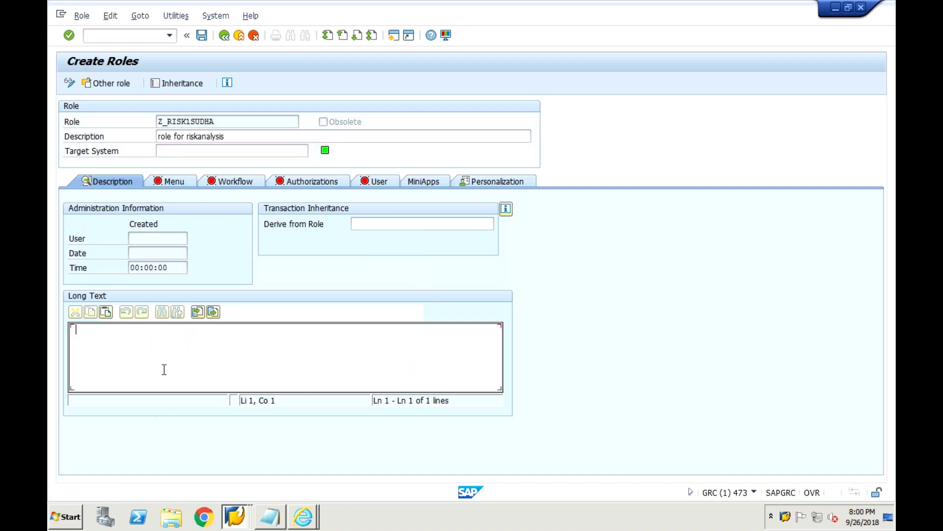
{"action": "left_click", "coordinate": [232, 137]}
{"action": "left_click_drag", "start_coordinate": [160, 136], "coordinate": [147, 137]}
{"action": "key", "text": "ctrl+c"}
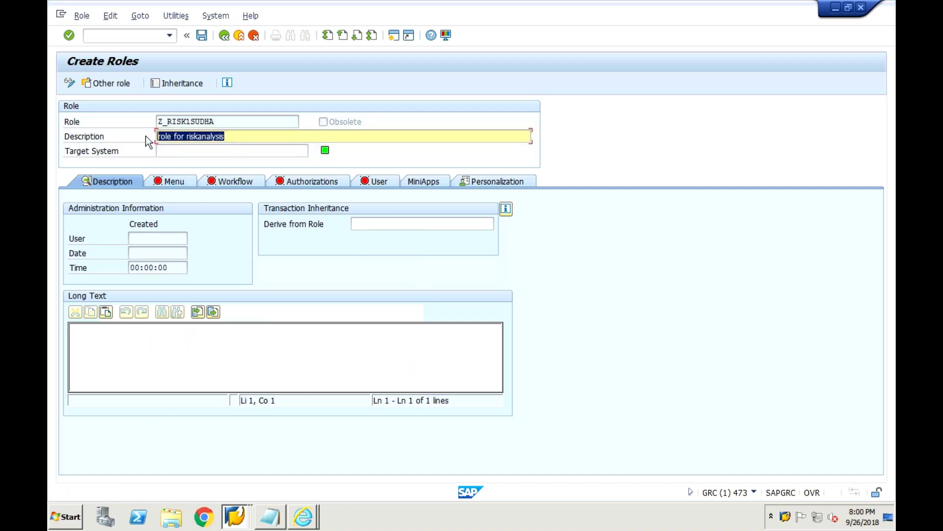
{"action": "right_click", "coordinate": [226, 368]}
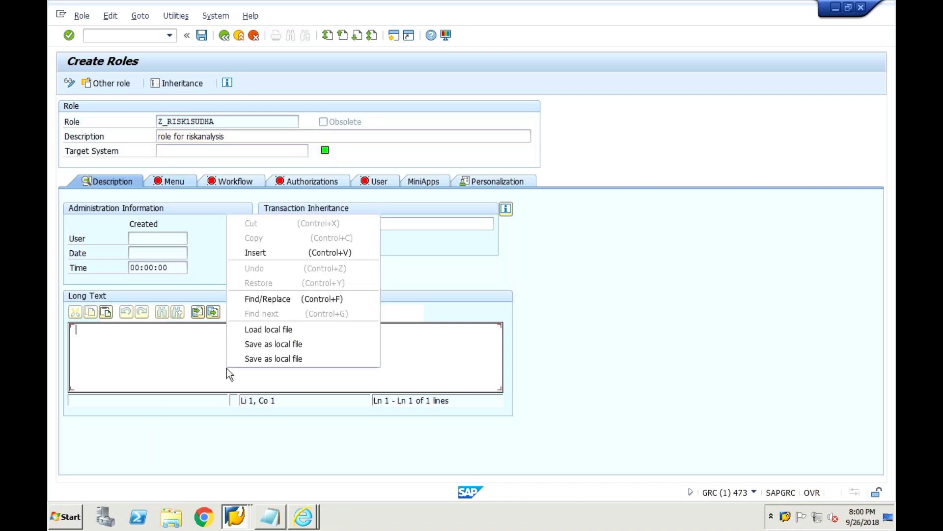
{"action": "left_click", "coordinate": [206, 364]}
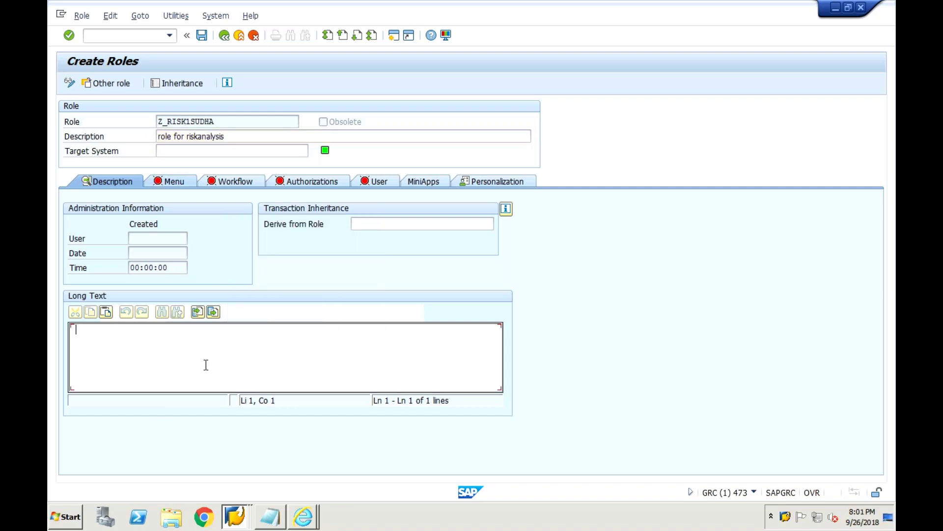
{"action": "key", "text": "ctrl+v"}
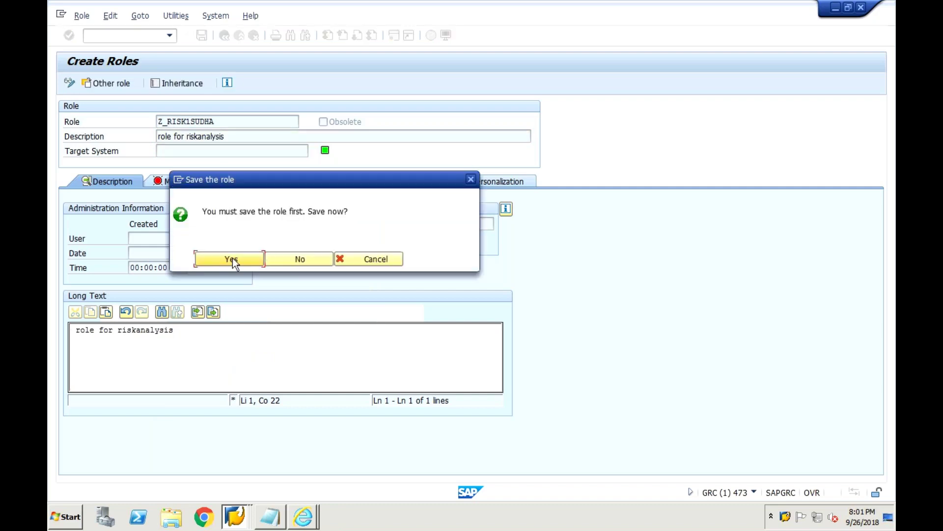
{"action": "left_click", "coordinate": [234, 261]}
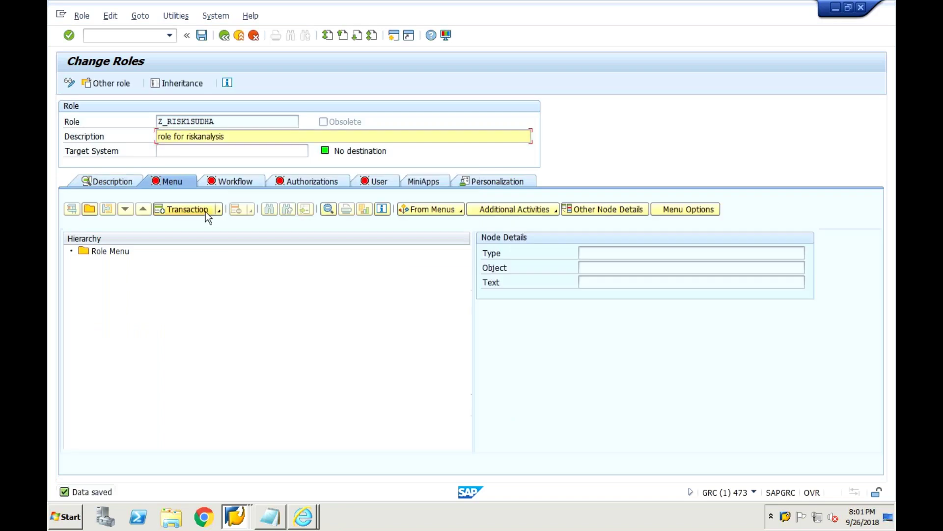
Assign the transactions SU01, SU10, PFCG and SUGR to the role menu of Z_RISK1SUDHA.
{"action": "left_click", "coordinate": [205, 212]}
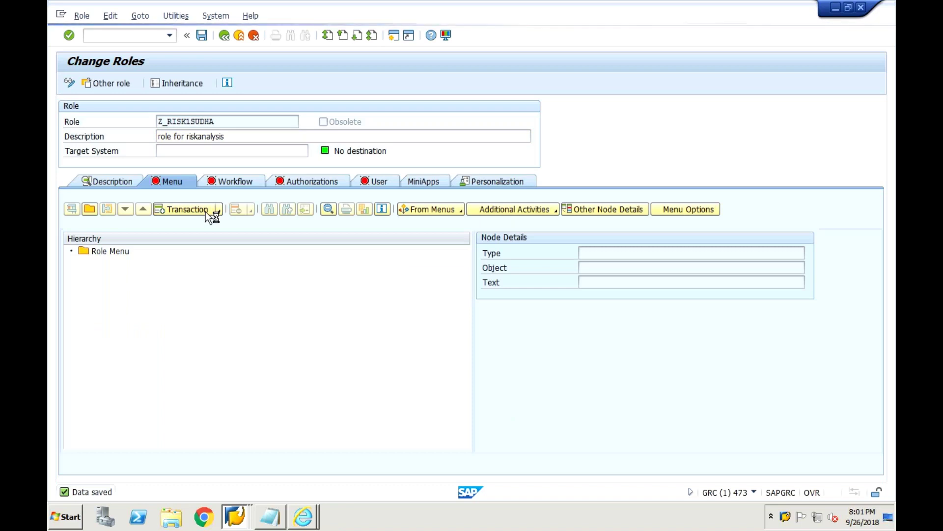
{"action": "type", "text": "su01"}
{"action": "key", "text": "Return"}
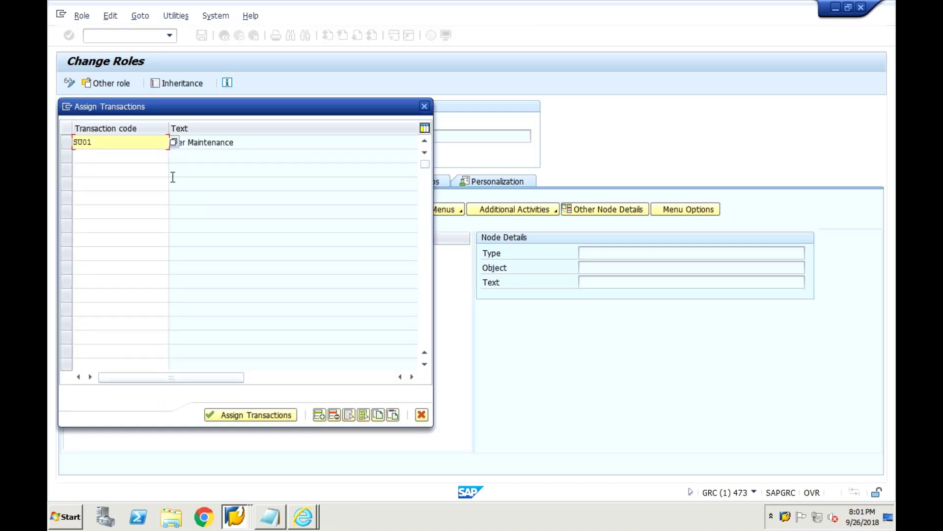
{"action": "left_click", "coordinate": [151, 161]}
{"action": "type", "text": "su10"}
{"action": "key", "text": "Return"}
{"action": "left_click", "coordinate": [141, 176]}
{"action": "type", "text": "pfcg"}
{"action": "key", "text": "Return"}
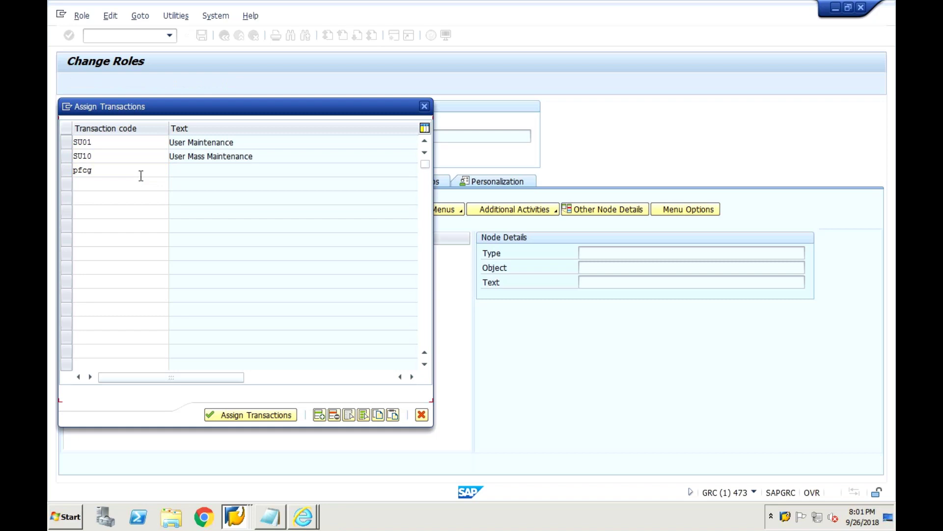
{"action": "left_click", "coordinate": [127, 185]}
{"action": "type", "text": "sugr"}
{"action": "key", "text": "Return"}
{"action": "left_click", "coordinate": [250, 415]}
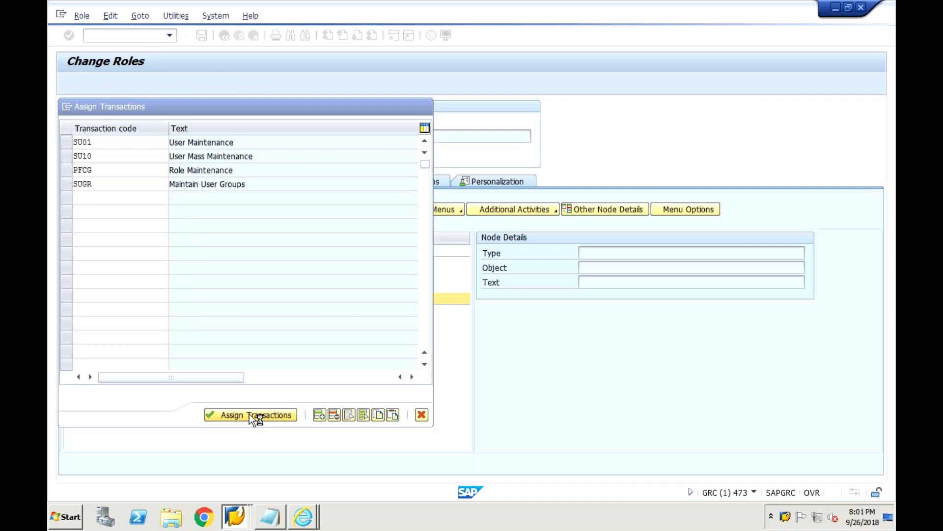
Generate a proposed authorization profile name for the role and start changing its authorization data.
{"action": "left_click", "coordinate": [249, 181]}
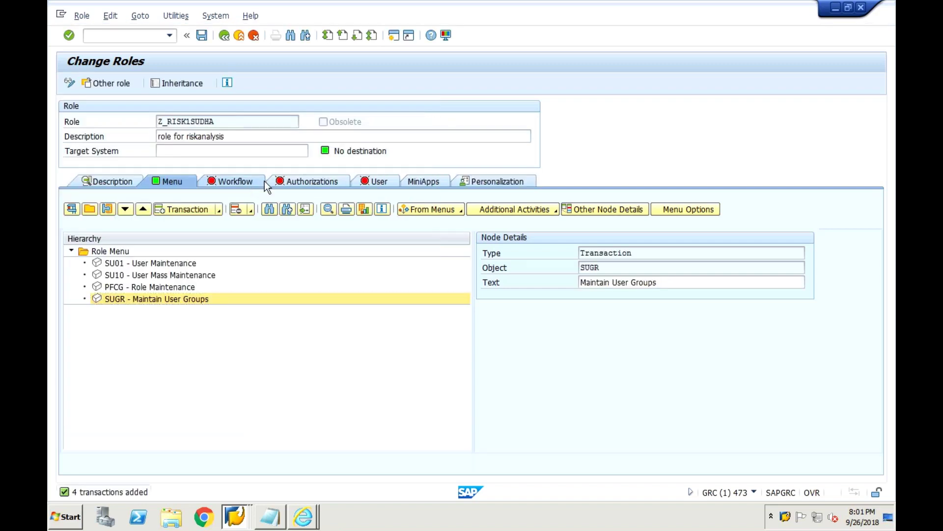
{"action": "left_click", "coordinate": [299, 182]}
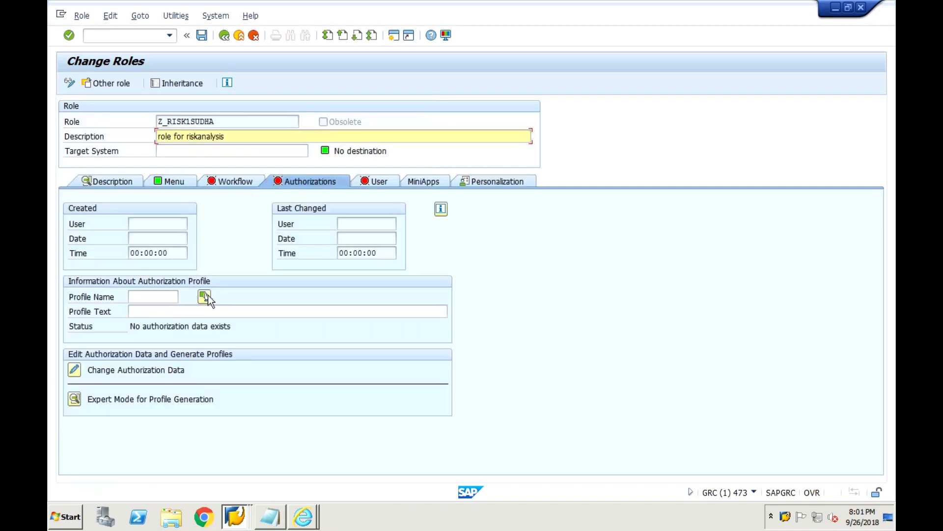
{"action": "left_click", "coordinate": [204, 296]}
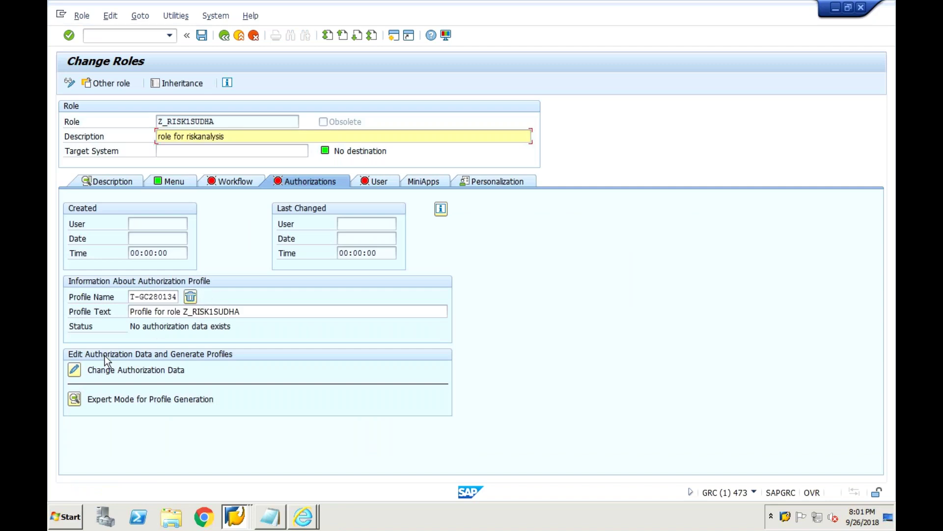
{"action": "left_click", "coordinate": [78, 374]}
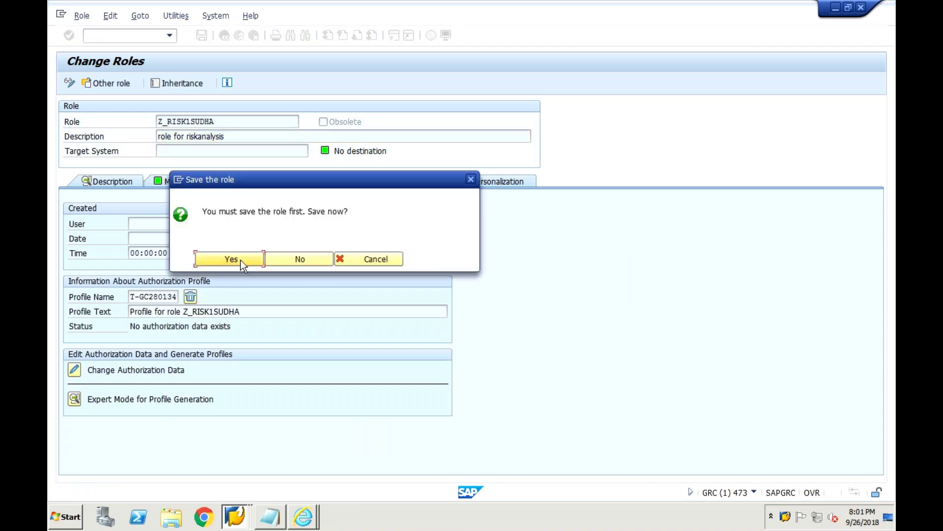
Save the role and assign full authorization to its open organizational levels.
{"action": "left_click", "coordinate": [248, 259]}
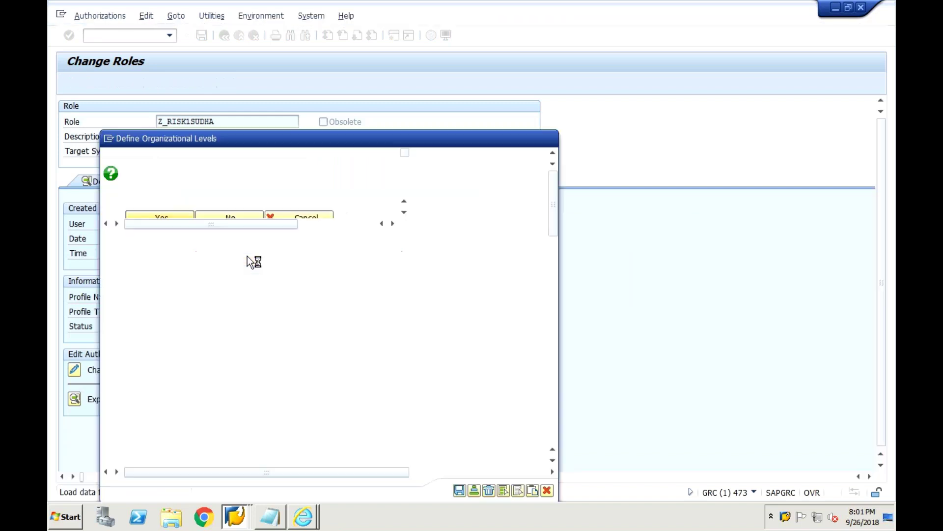
{"action": "left_click", "coordinate": [473, 467]}
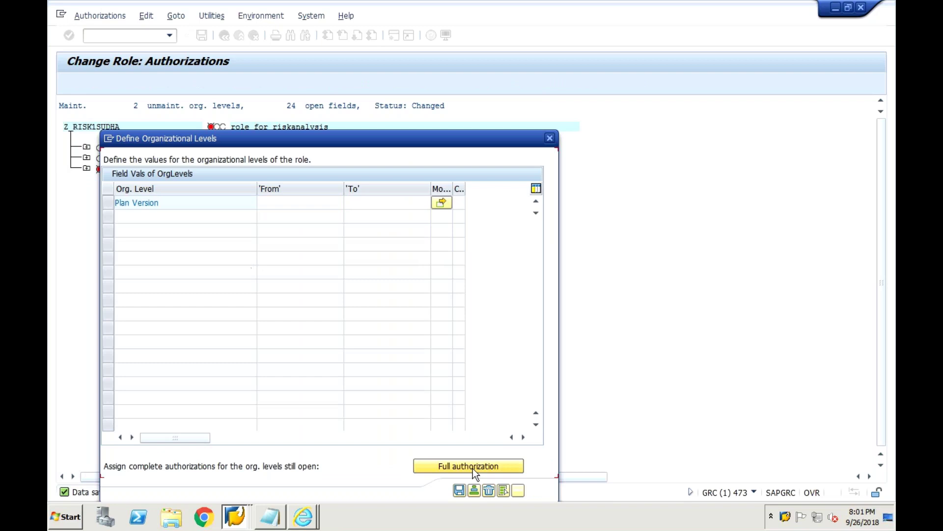
{"action": "left_click", "coordinate": [553, 139]}
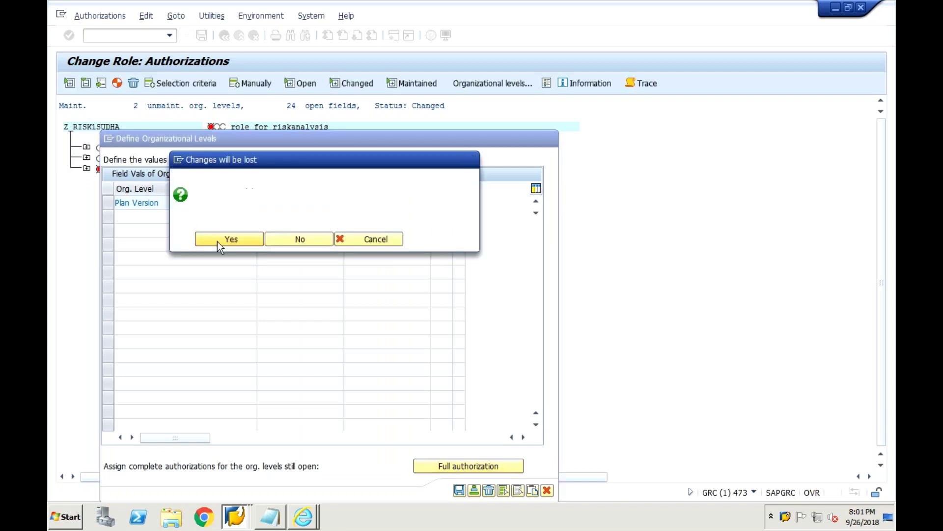
{"action": "left_click", "coordinate": [217, 241]}
Generate the role's authorization profile and return to the role definition.
{"action": "left_click", "coordinate": [120, 86]}
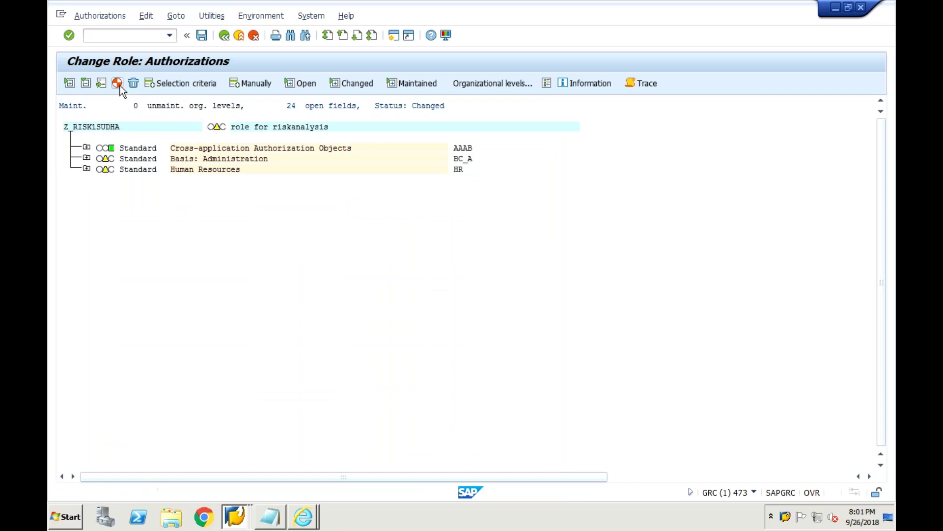
{"action": "left_click", "coordinate": [230, 240]}
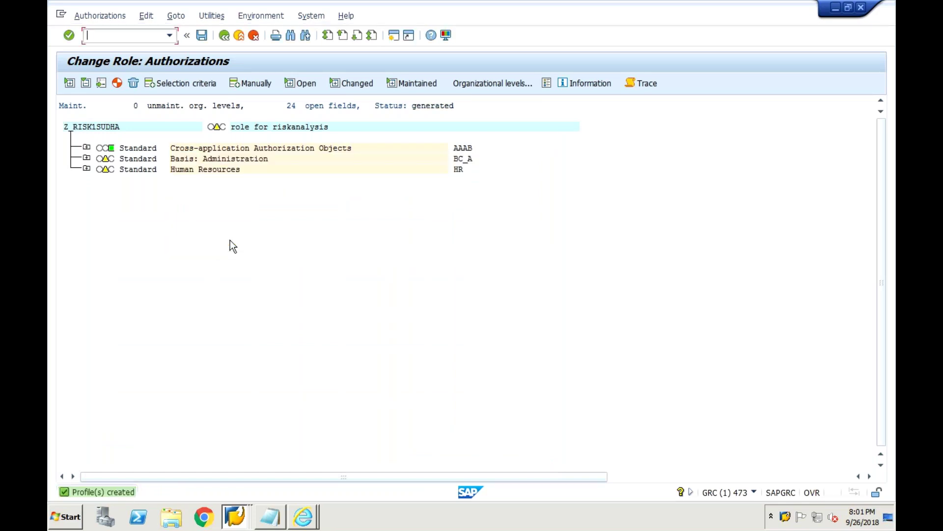
{"action": "left_click", "coordinate": [224, 36]}
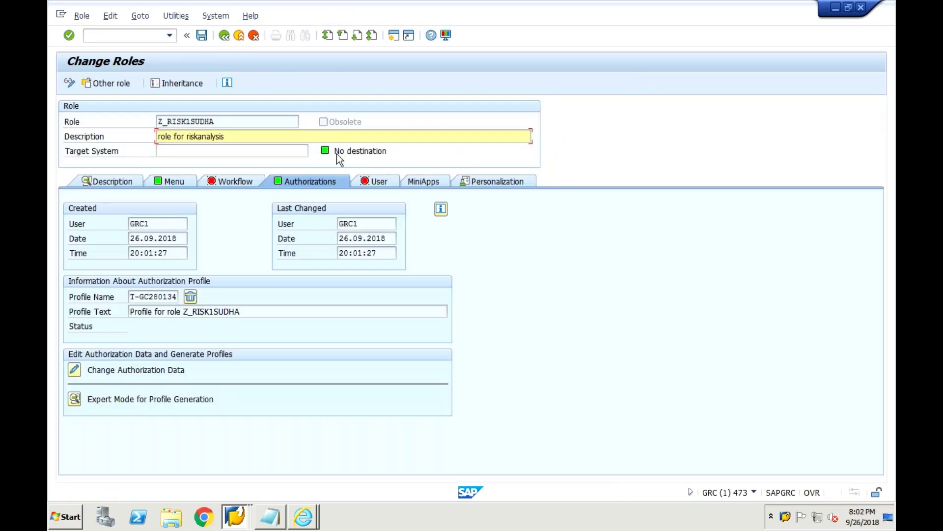
Assign the GRC user's ID to the risk analysis role and save the role.
{"action": "left_click", "coordinate": [372, 182]}
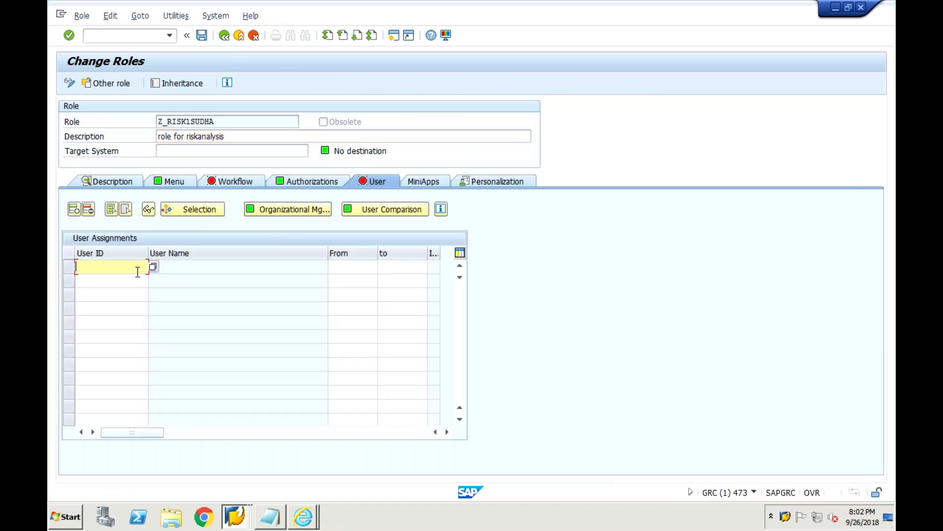
{"action": "type", "text": "grcsudha03"}
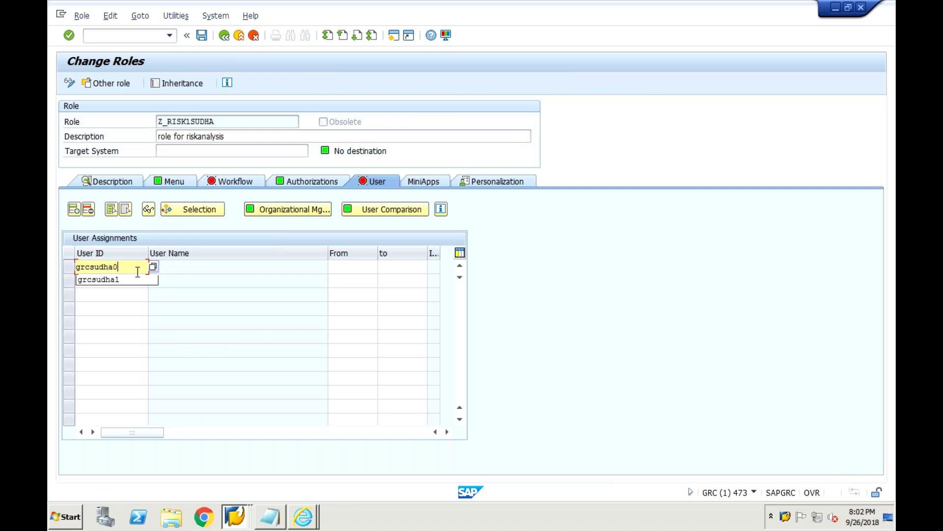
{"action": "left_click", "coordinate": [193, 269]}
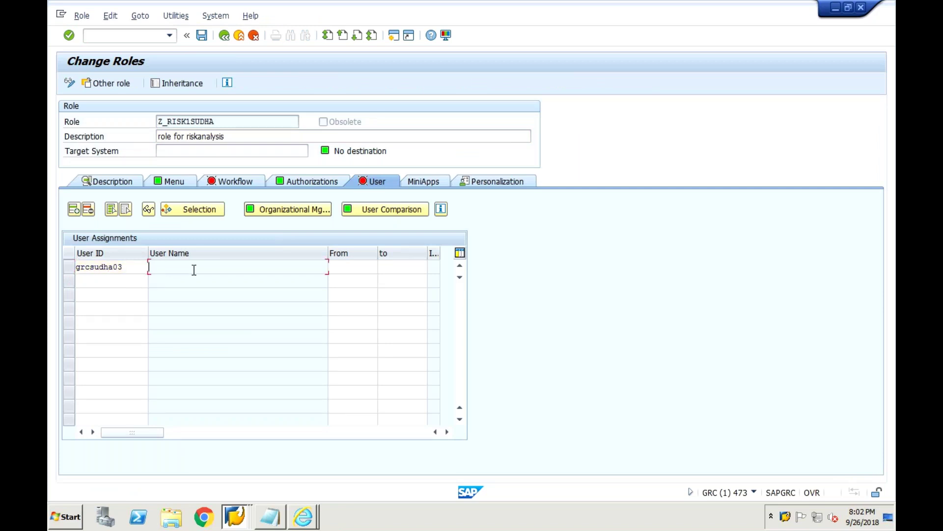
{"action": "left_click", "coordinate": [145, 267]}
{"action": "key", "text": "Return"}
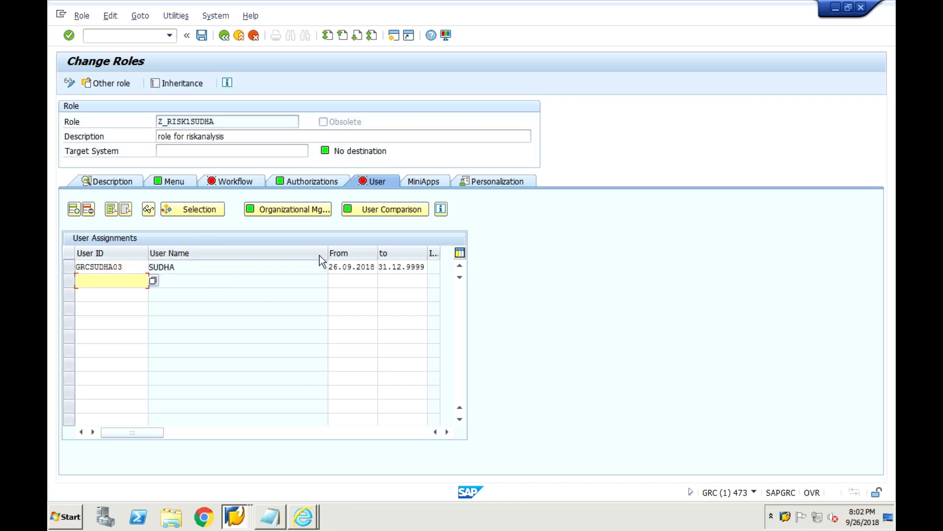
{"action": "left_click", "coordinate": [202, 37]}
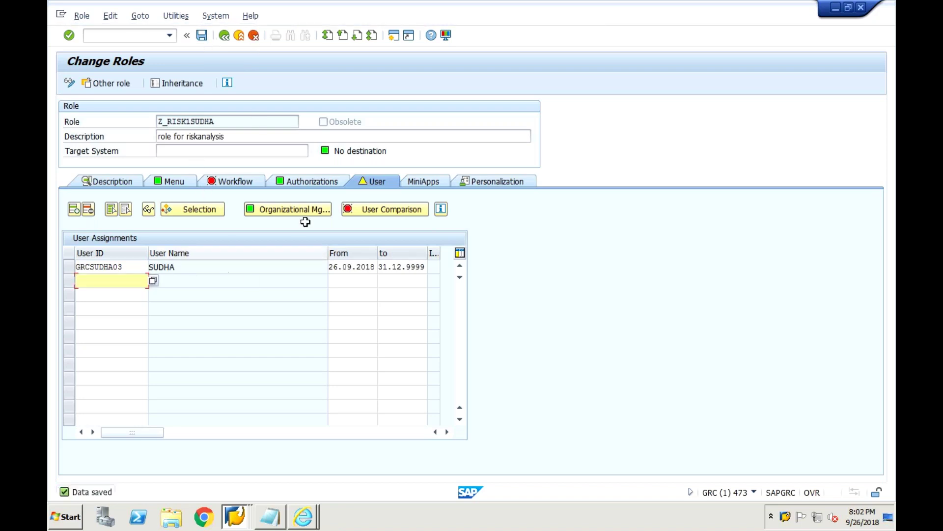
Run the user comparison for the role's user master record and close the comparison dialog.
{"action": "left_click", "coordinate": [383, 210]}
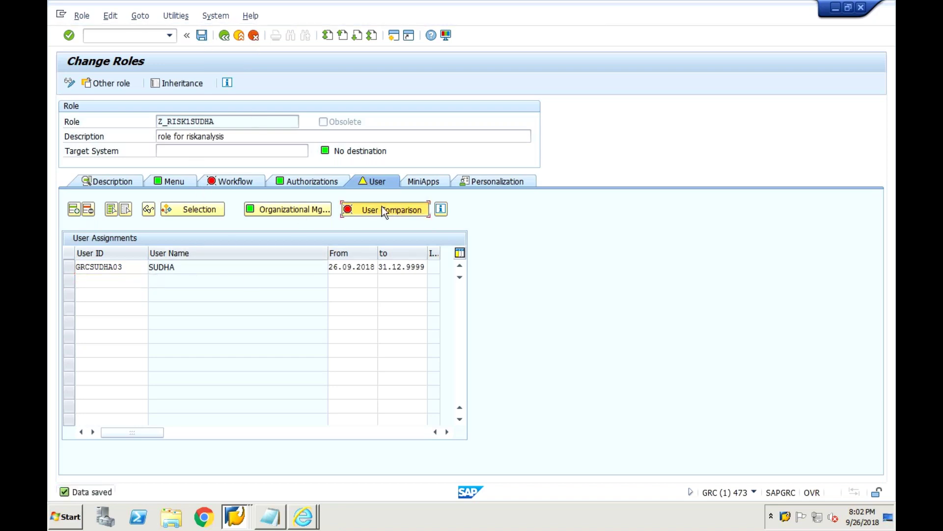
{"action": "left_click", "coordinate": [306, 254]}
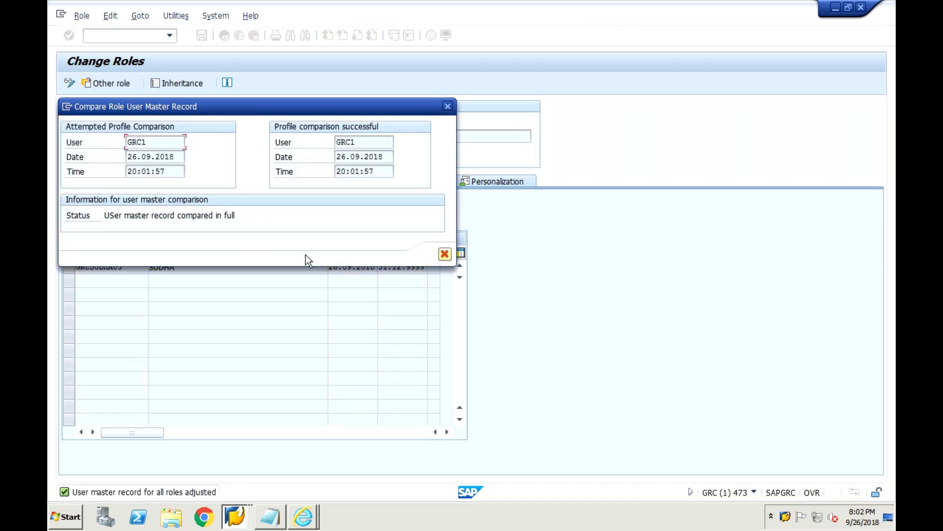
{"action": "left_click", "coordinate": [446, 108]}
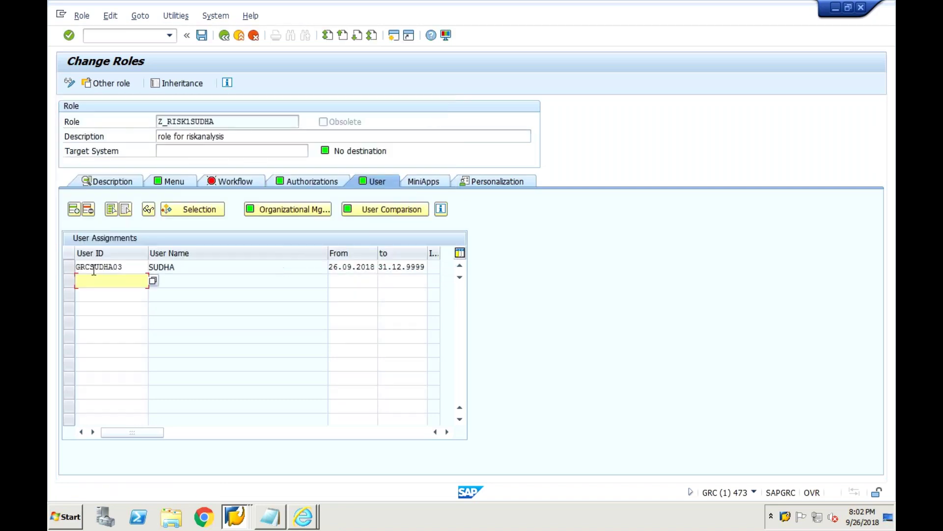
Check the comparison status again with the assigned user selected, and save the role again.
{"action": "left_click", "coordinate": [68, 268]}
{"action": "left_click", "coordinate": [375, 207]}
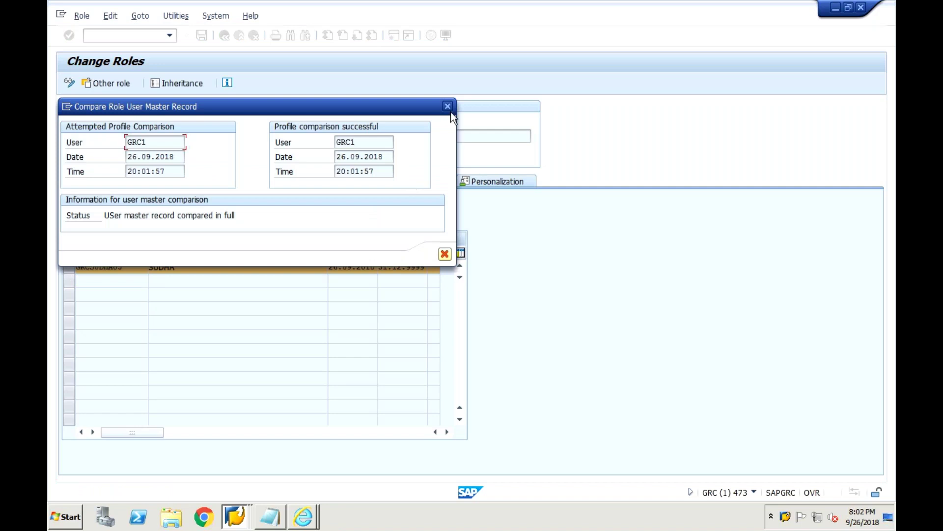
{"action": "left_click", "coordinate": [448, 106]}
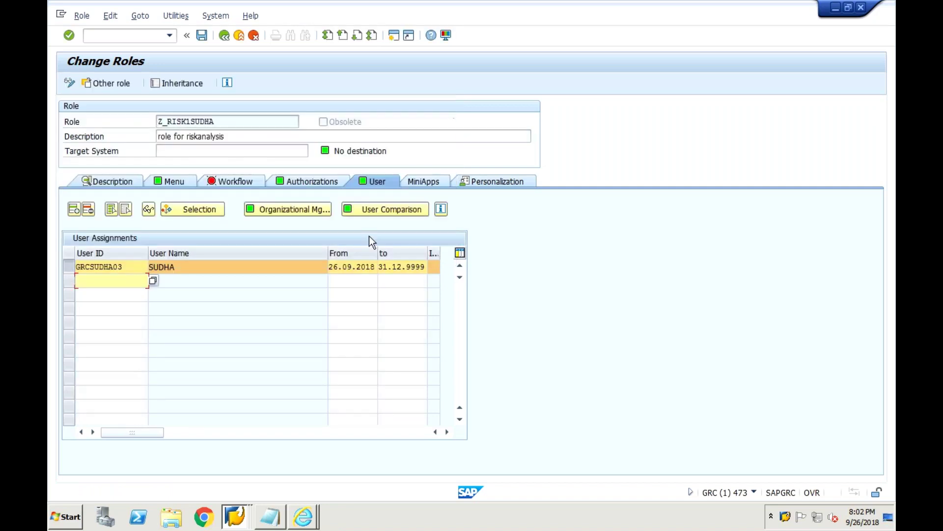
{"action": "left_click", "coordinate": [201, 36]}
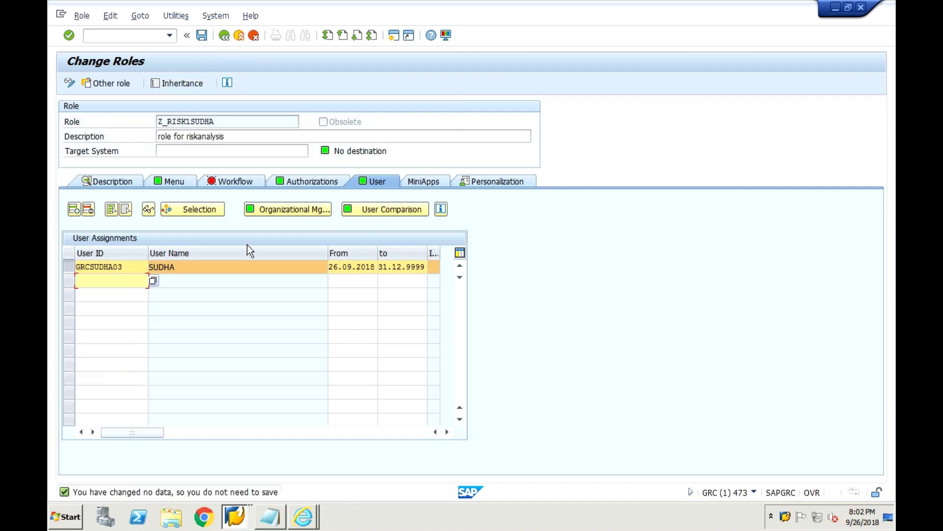
Try to open user maintenance with the command /su01.
{"action": "left_click", "coordinate": [144, 35]}
{"action": "type", "text": "/su01"}
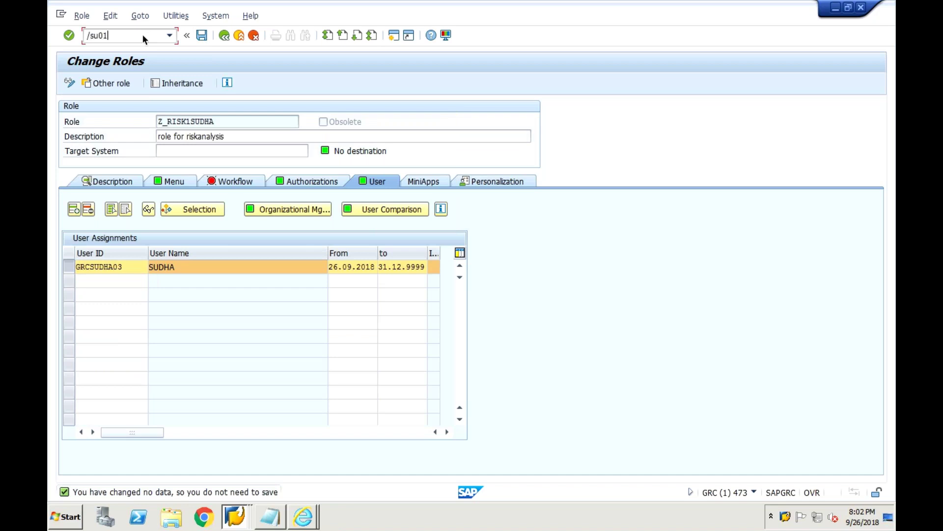
{"action": "key", "text": "Return"}
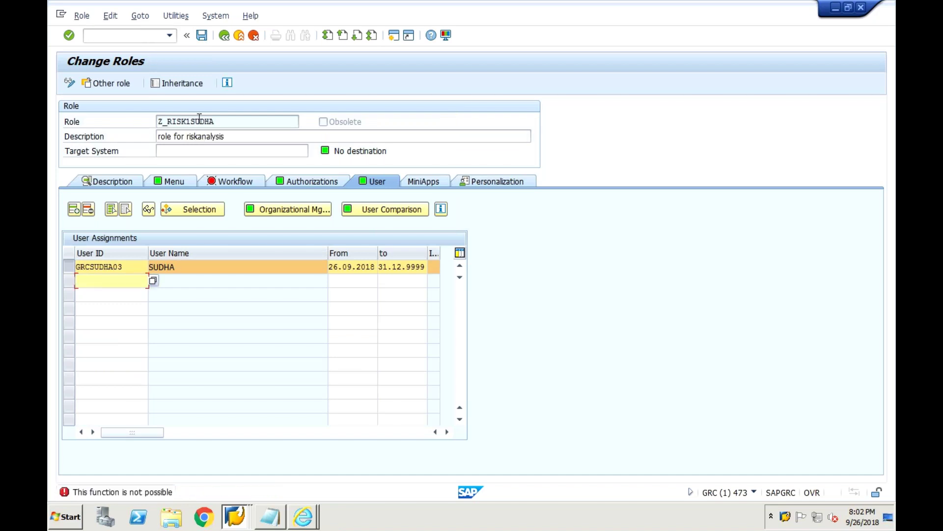
{"action": "left_click", "coordinate": [209, 38]}
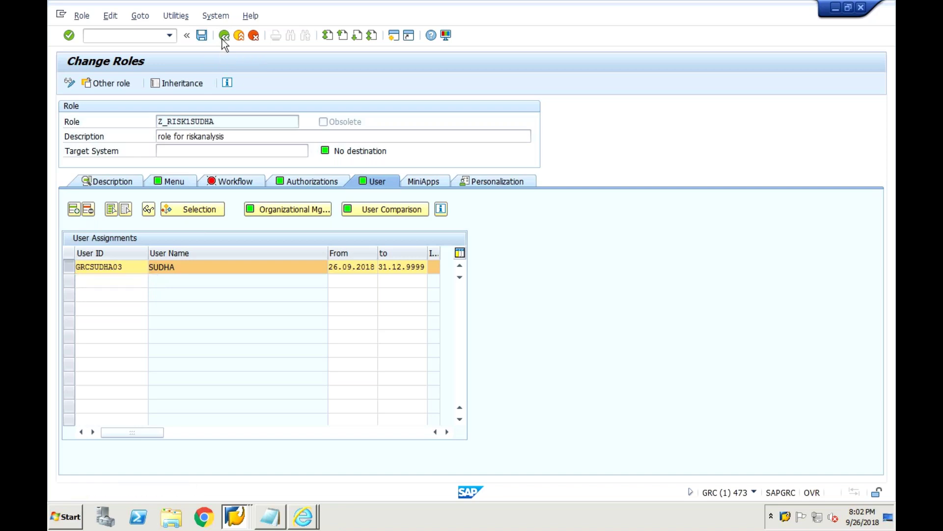
Leave the role, open user maintenance with /nsu01, and check the role assignments of the GRC user in change mode.
{"action": "left_click", "coordinate": [223, 39]}
{"action": "left_click", "coordinate": [158, 33]}
{"action": "type", "text": "/nsu01"}
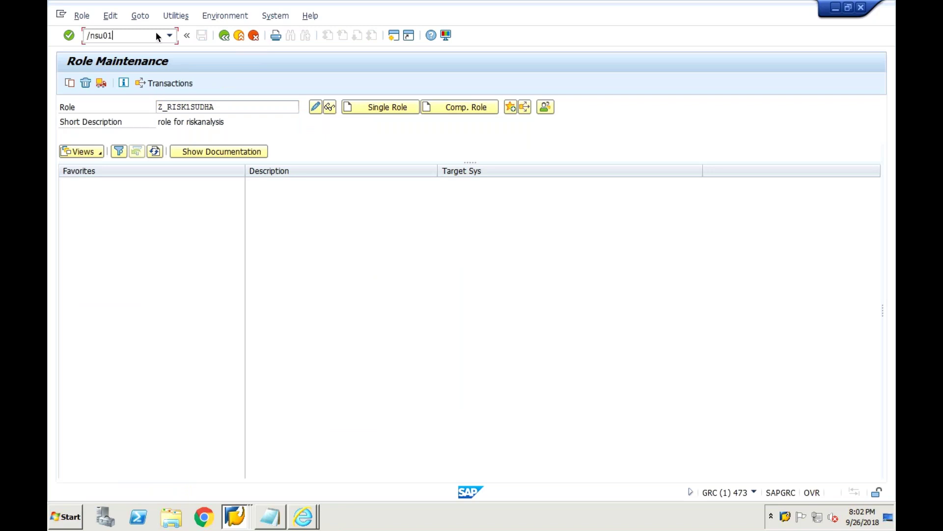
{"action": "key", "text": "Return"}
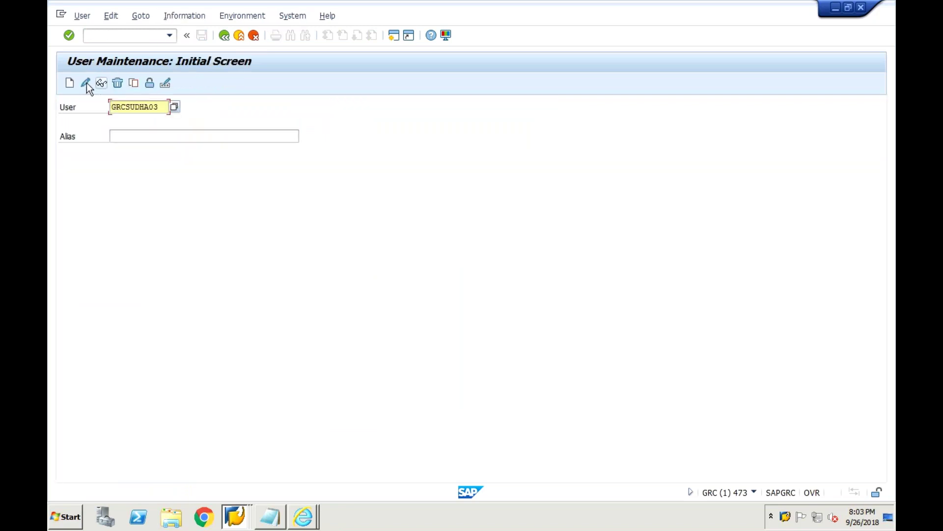
{"action": "left_click", "coordinate": [86, 83]}
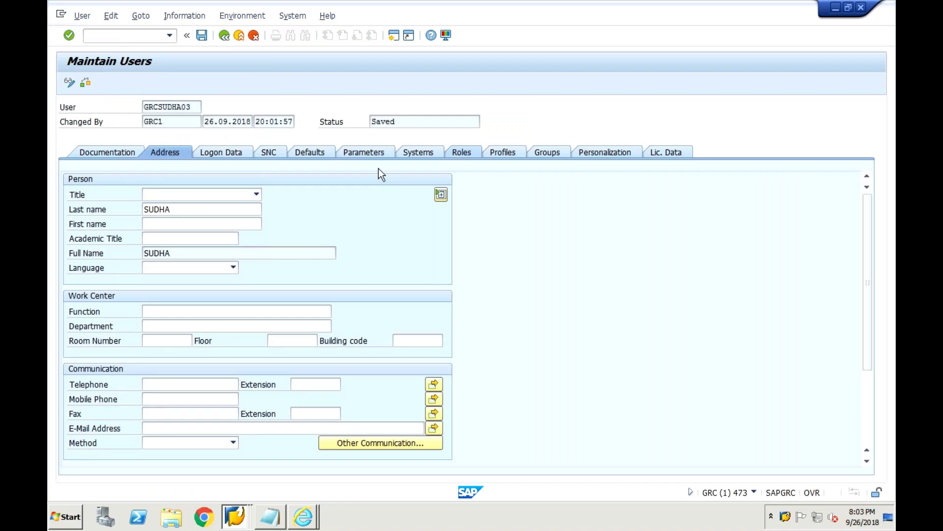
{"action": "left_click", "coordinate": [208, 239]}
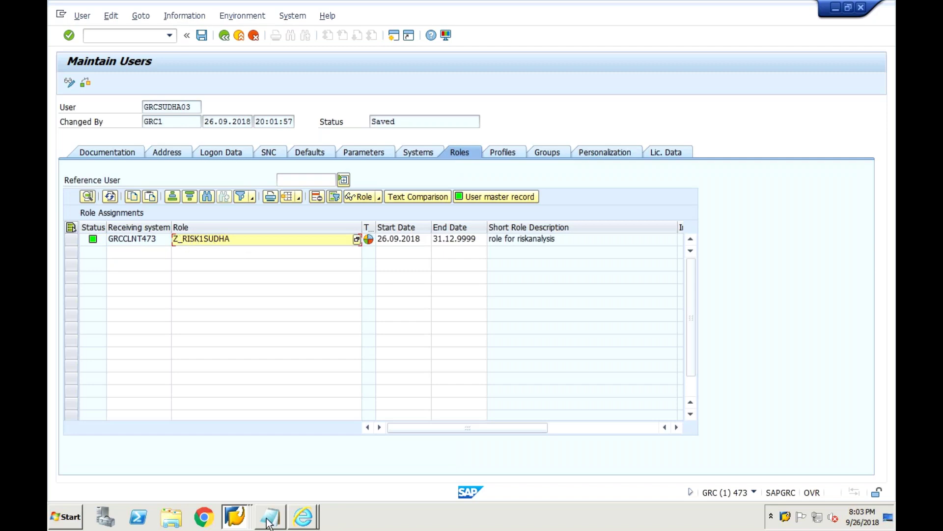
Switch to the other SAP session showing User Maintenance: Initial Screen in system EH7, client 800.
{"action": "mouse_move", "coordinate": [269, 521]}
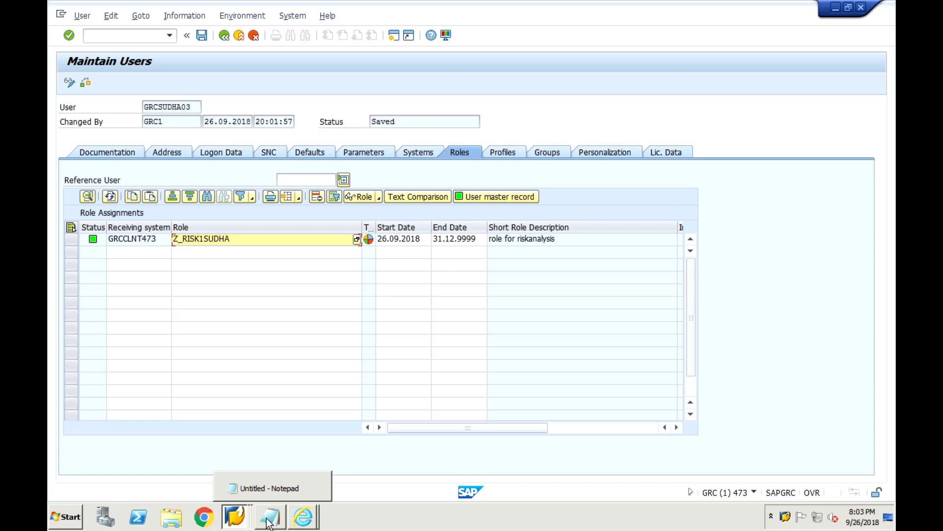
{"action": "mouse_move", "coordinate": [231, 520]}
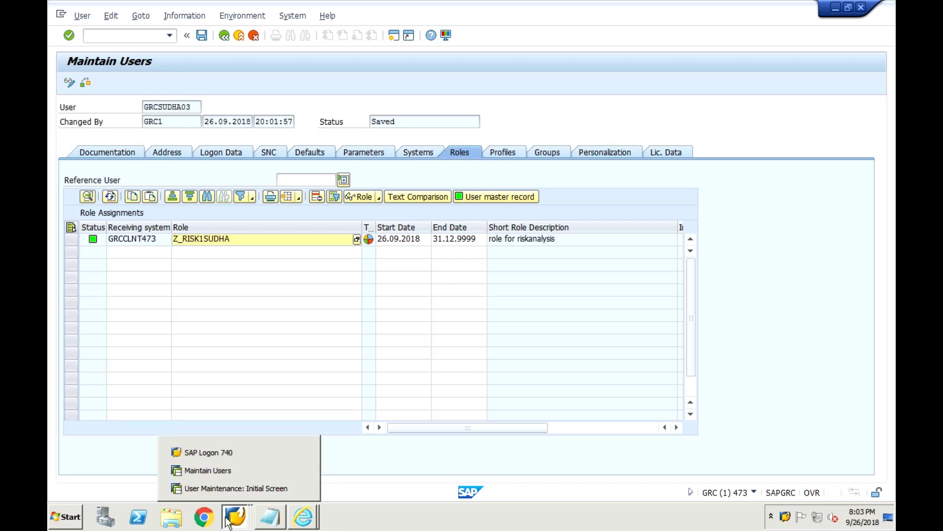
{"action": "left_click", "coordinate": [226, 488]}
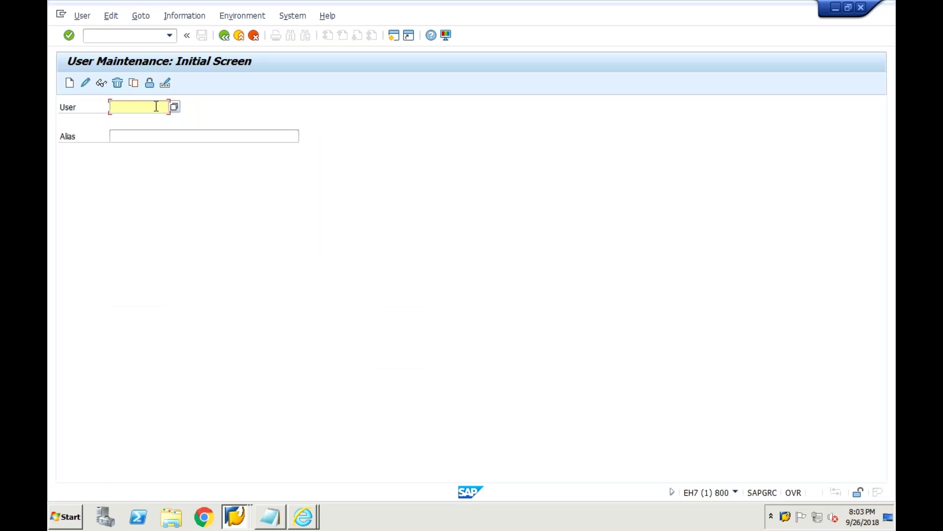
{"action": "type", "text": "sudha"}
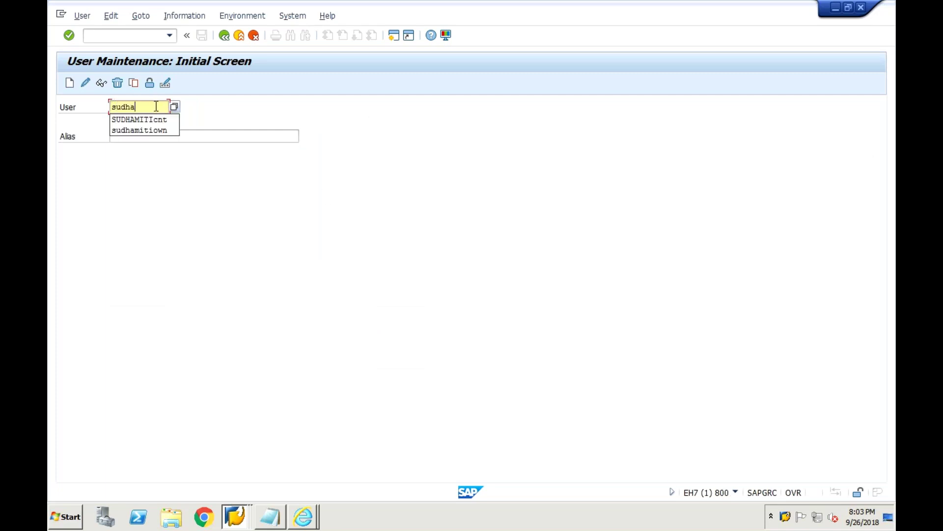
{"action": "type", "text": "grc03"}
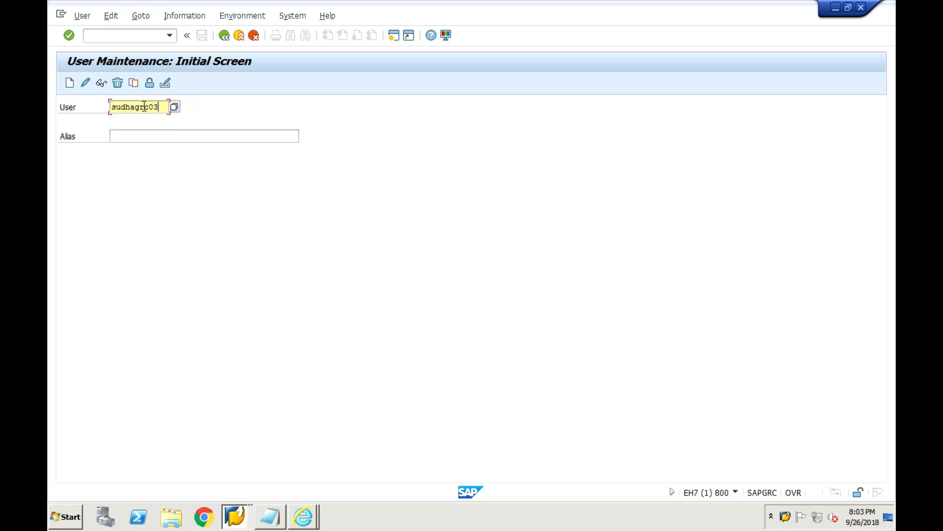
{"action": "left_click_drag", "start_coordinate": [149, 106], "coordinate": [104, 105]}
{"action": "key", "text": "Delete"}
{"action": "key", "text": "Delete"}
{"action": "key", "text": "Delete"}
Enter the new user ID in capital letters, ending in GRC03, and start creating that user.
{"action": "type", "text": "SUDHA"}
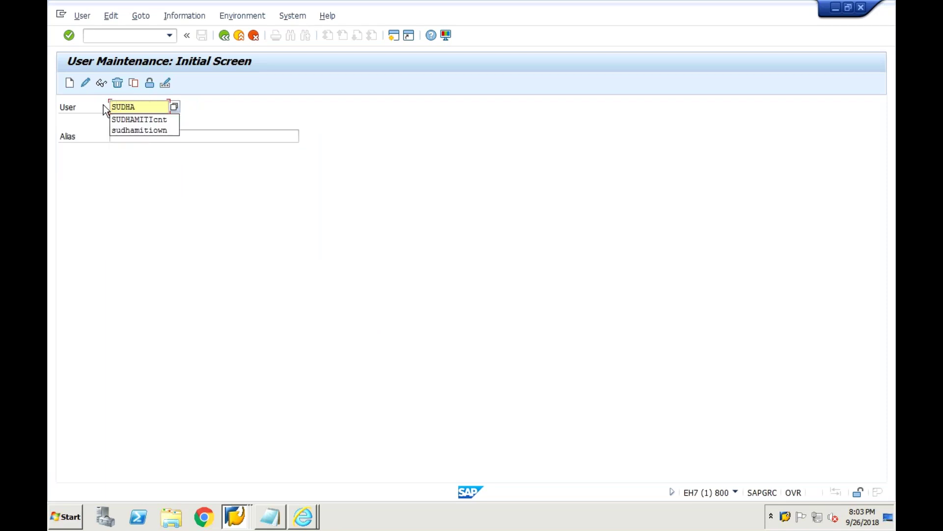
{"action": "type", "text": "GRC03"}
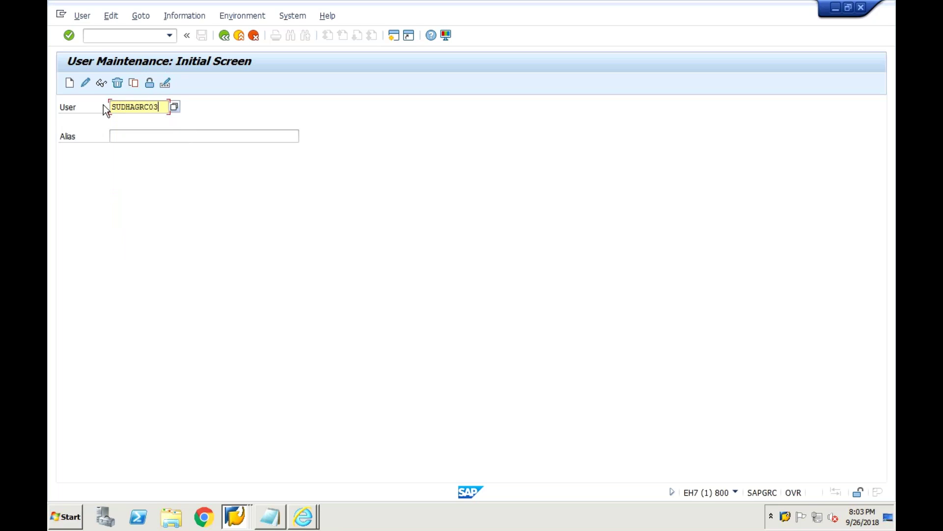
{"action": "left_click", "coordinate": [72, 82]}
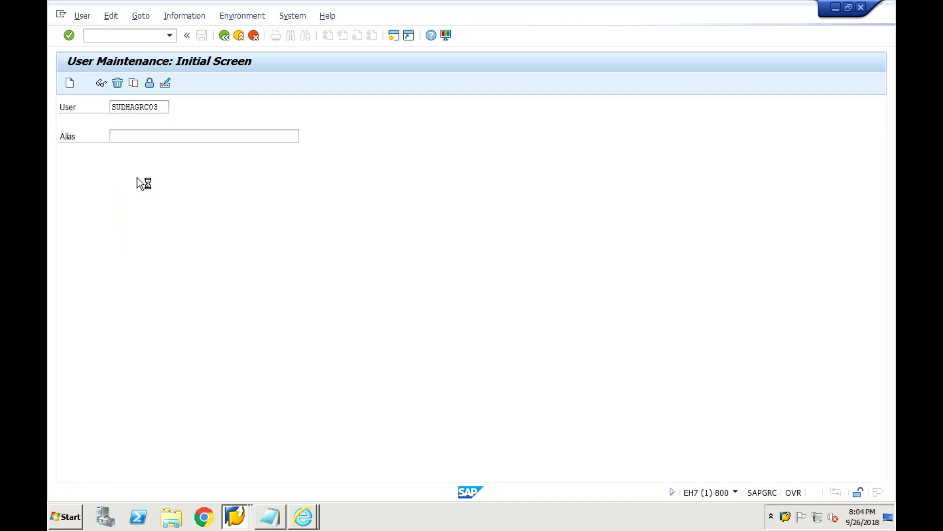
Enter the new user's last name in the address data and open the logon data.
{"action": "left_click", "coordinate": [168, 209]}
{"action": "type", "text": "SUDHA"}
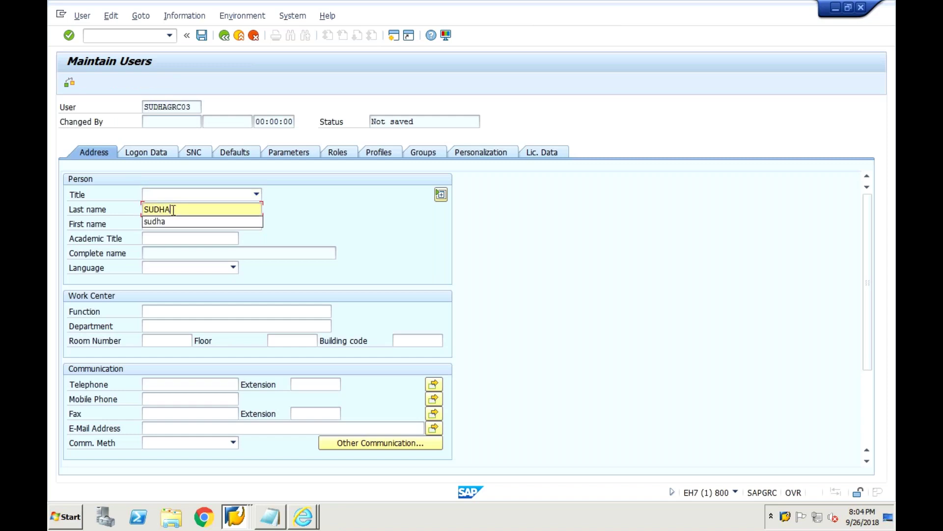
{"action": "left_click", "coordinate": [152, 147]}
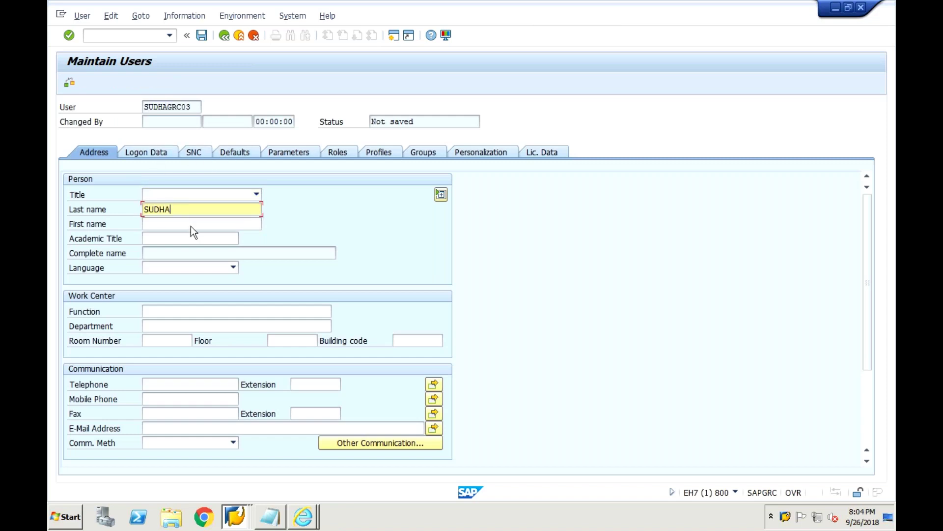
{"action": "left_click", "coordinate": [161, 155]}
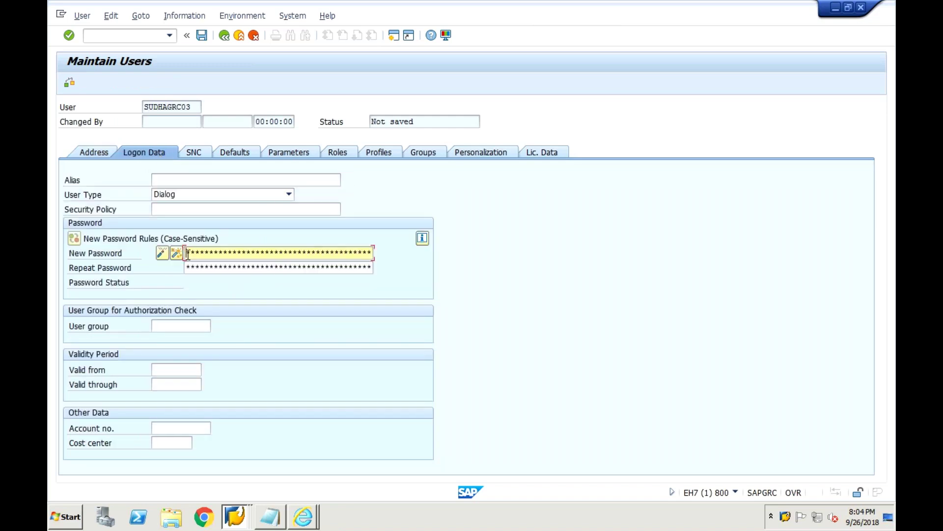
Enter the new user's initial password again in the repeat field and save the user.
{"action": "key", "text": "Tab"}
{"action": "type", "text": "*******"}
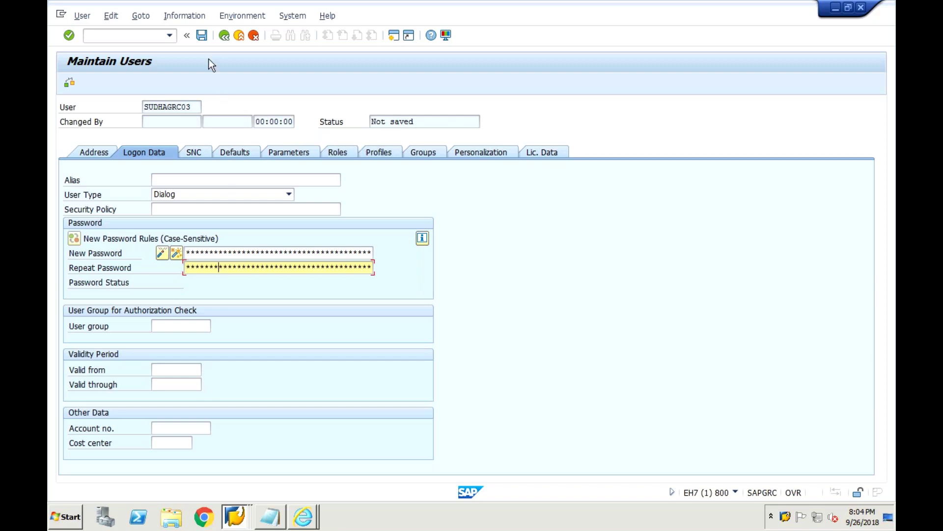
{"action": "left_click", "coordinate": [202, 36]}
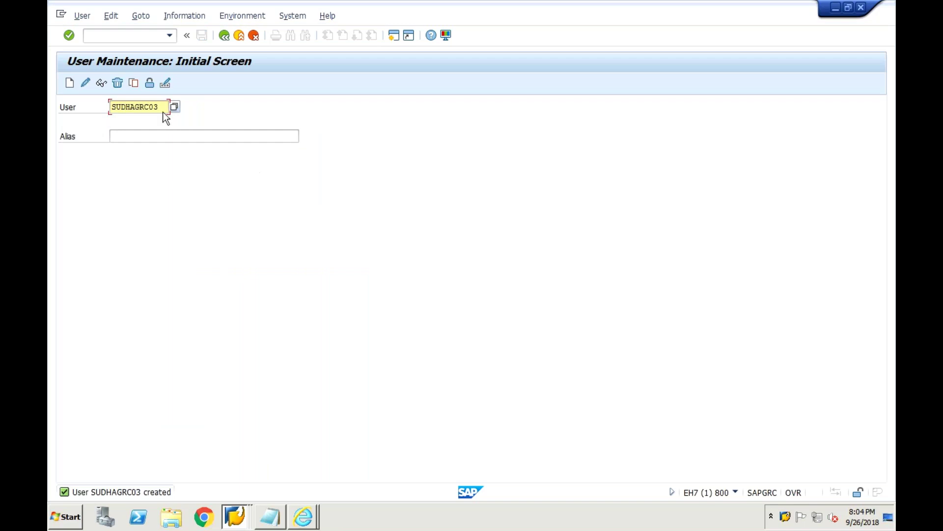
Copy the new user ID from user maintenance into the Notepad notes below the risk owner line and return to SAP.
{"action": "left_click_drag", "start_coordinate": [162, 107], "coordinate": [106, 103]}
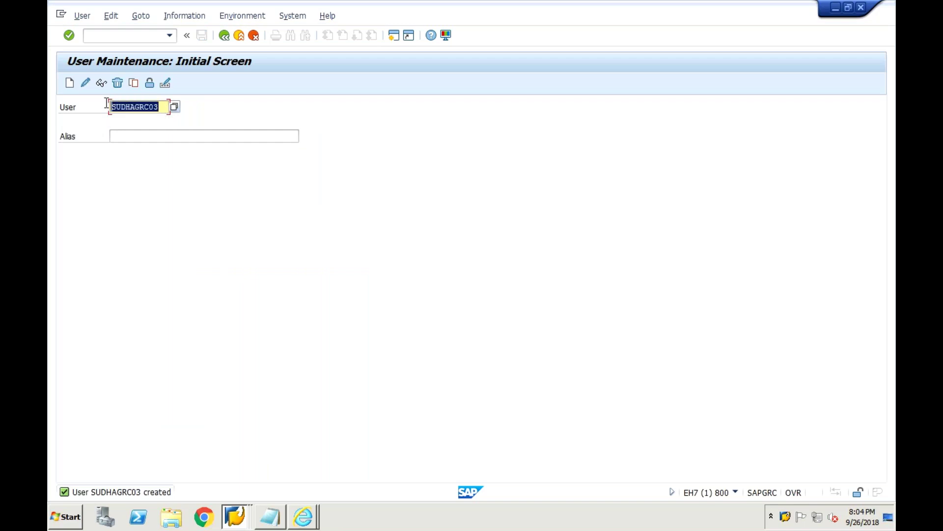
{"action": "key", "text": "ctrl+c"}
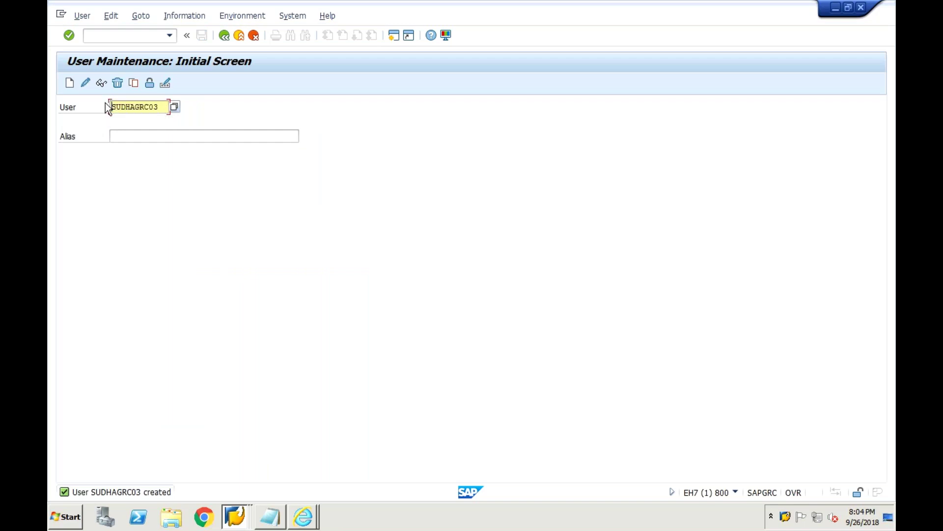
{"action": "left_click", "coordinate": [283, 523]}
{"action": "left_click", "coordinate": [282, 488]}
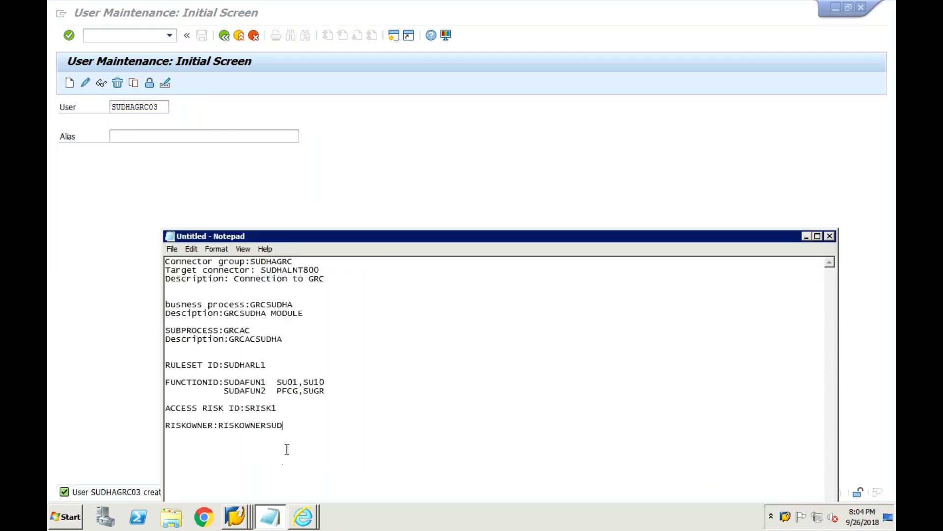
{"action": "key", "text": "ctrl+v"}
{"action": "left_click", "coordinate": [232, 173]}
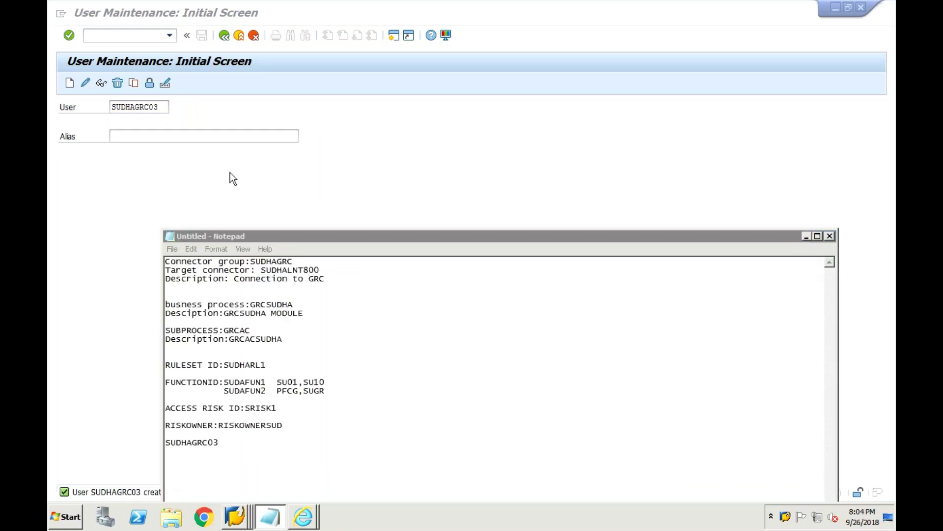
Open role maintenance with /npfcg and start creating a single role named z_risk1 followed by the user's last name.
{"action": "left_click", "coordinate": [155, 37]}
{"action": "type", "text": "/"}
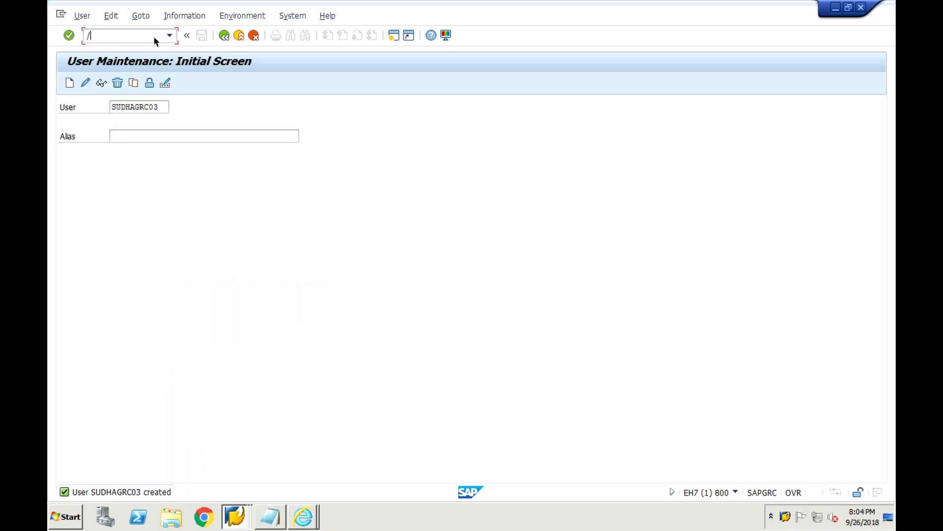
{"action": "type", "text": "npfcg"}
{"action": "key", "text": "Return"}
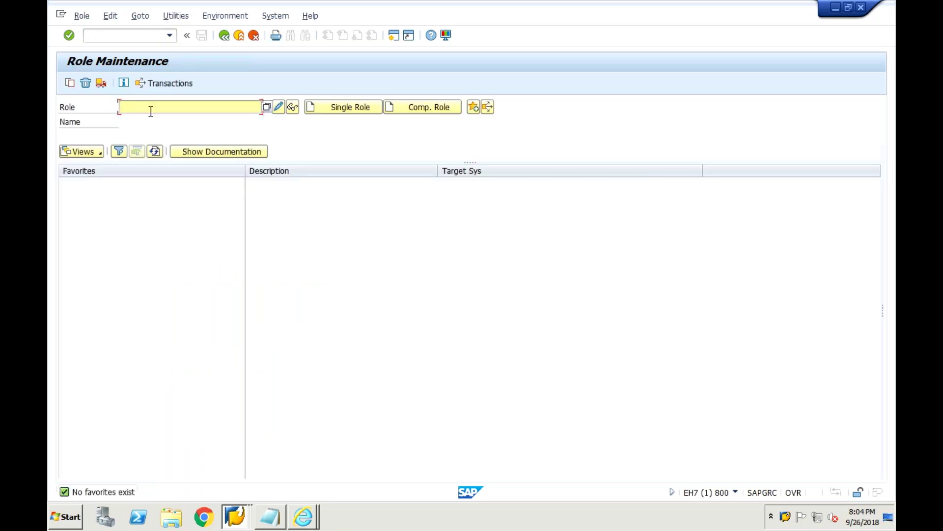
{"action": "type", "text": "z_risk"}
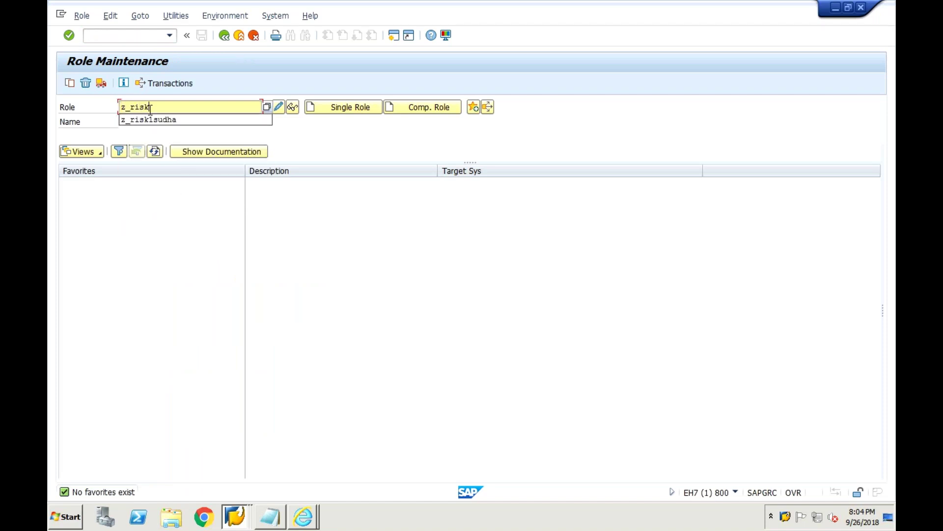
{"action": "key", "text": "Down"}
{"action": "key", "text": "Return"}
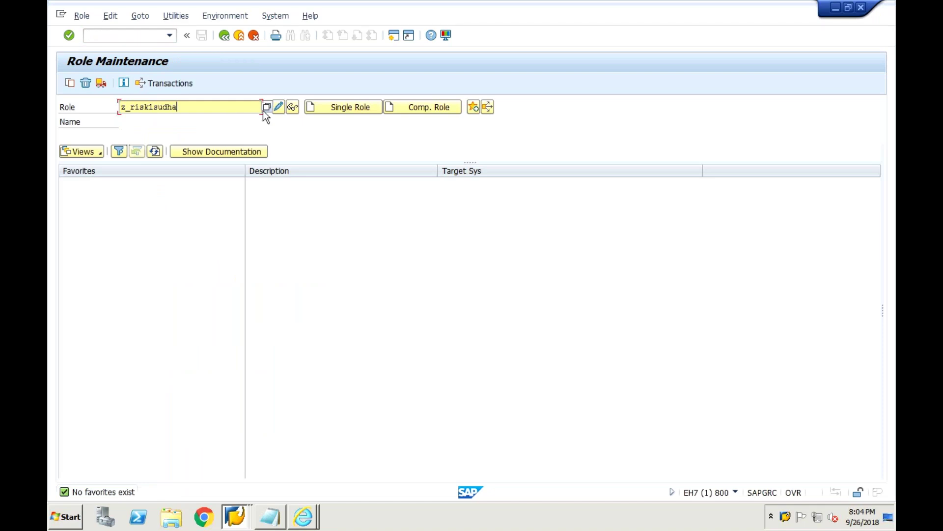
{"action": "left_click", "coordinate": [365, 108]}
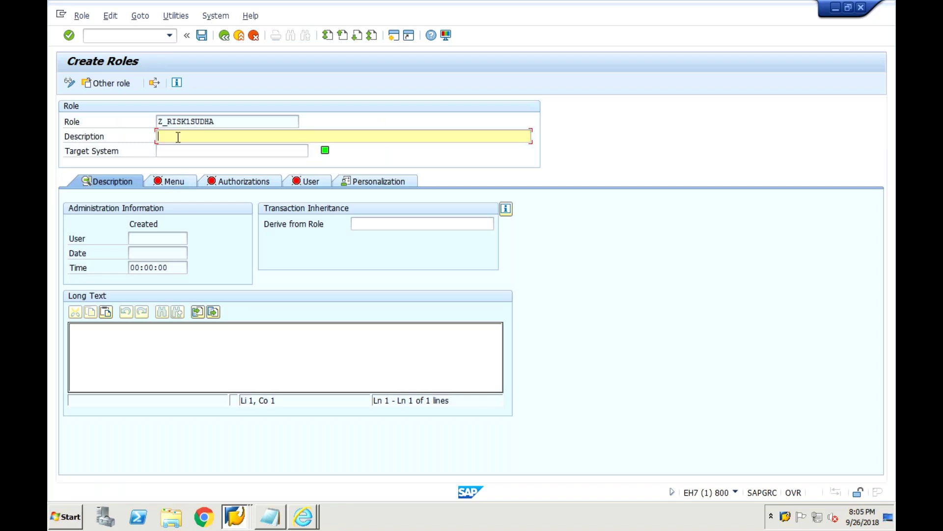
Enter "role for risk analysis" as the role's description and long text, and save the role while opening its menu.
{"action": "type", "text": "role for risk analysis"}
{"action": "left_click", "coordinate": [192, 354]}
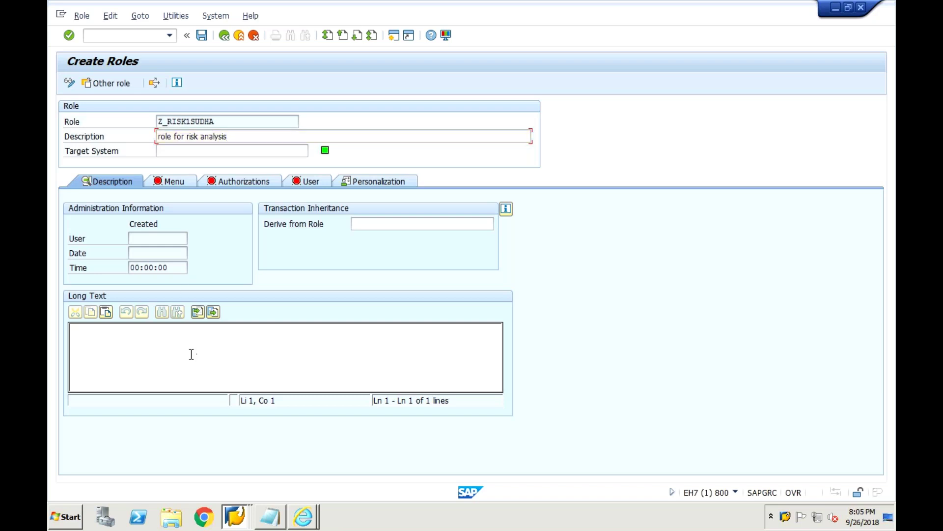
{"action": "key", "text": "ctrl+v"}
{"action": "left_click", "coordinate": [177, 185]}
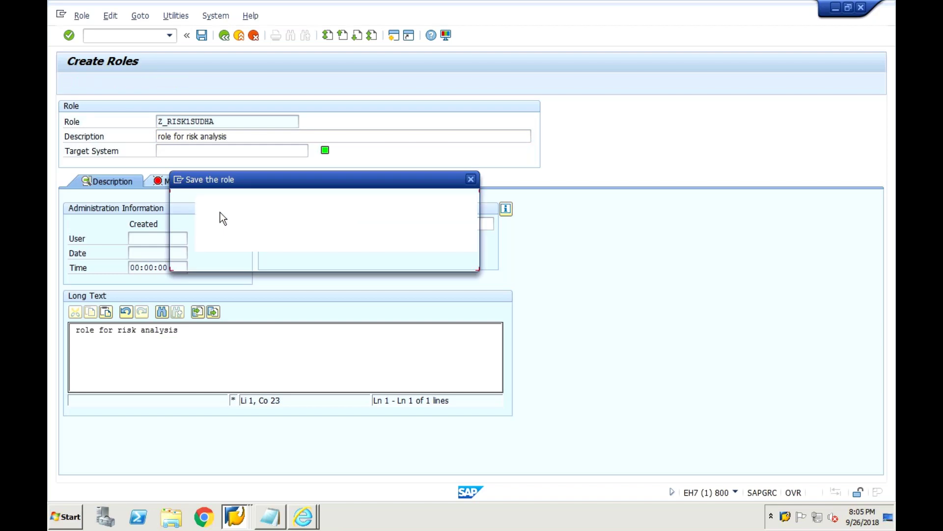
{"action": "left_click", "coordinate": [240, 259]}
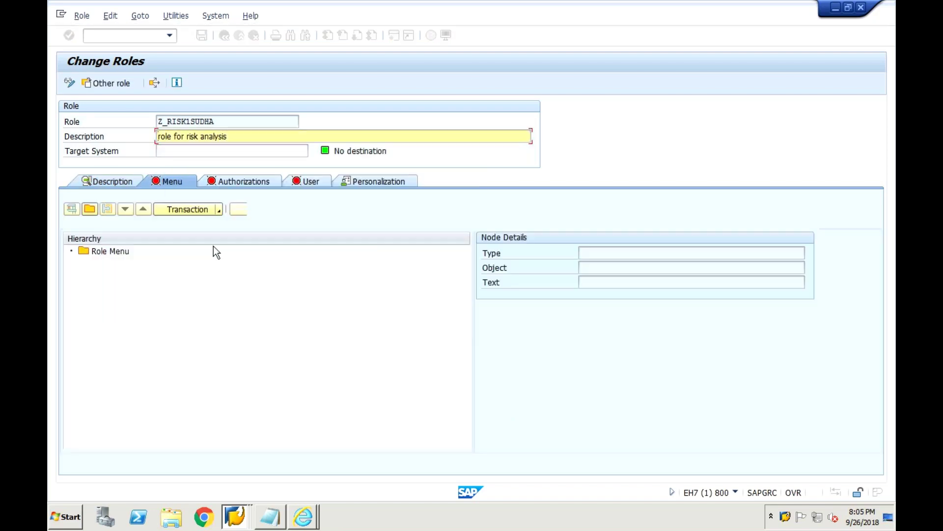
Start assigning transactions to the role menu and list SU01 and SU10 as the first two codes.
{"action": "left_click", "coordinate": [178, 209]}
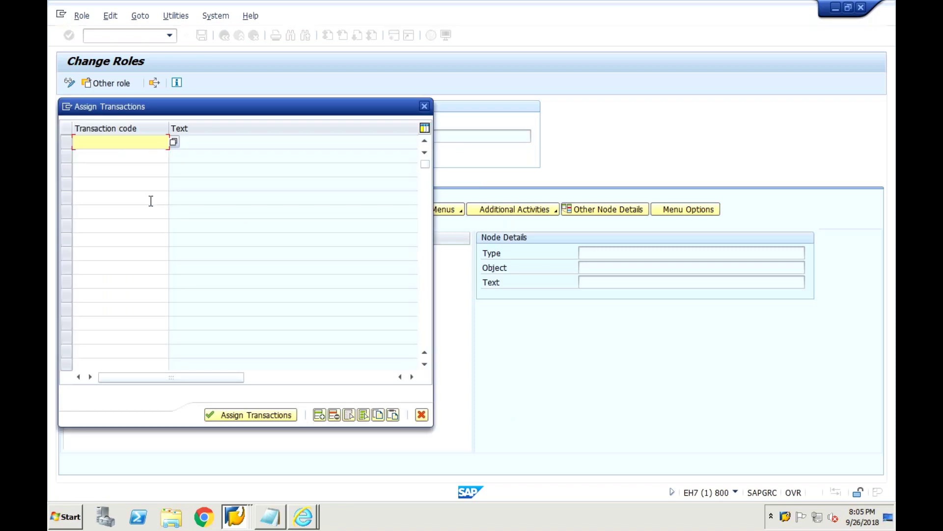
{"action": "left_click", "coordinate": [173, 142]}
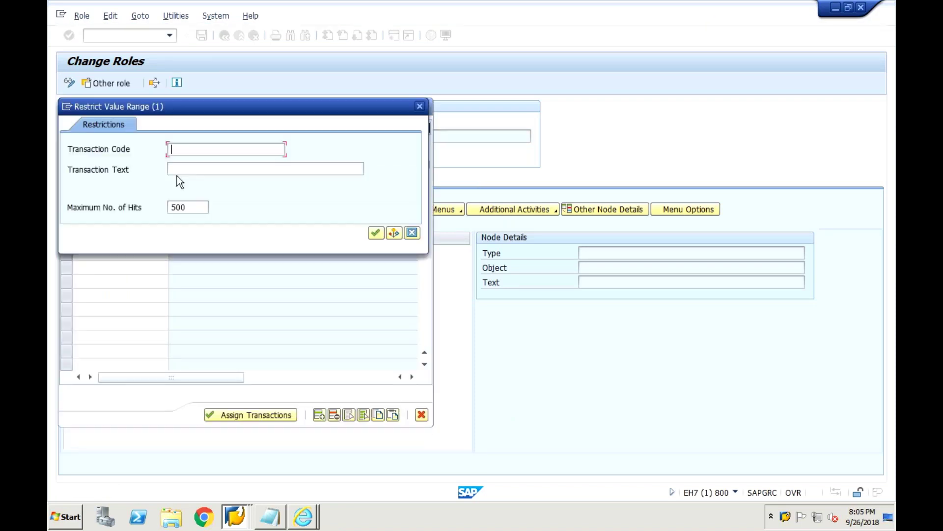
{"action": "left_click", "coordinate": [411, 233]}
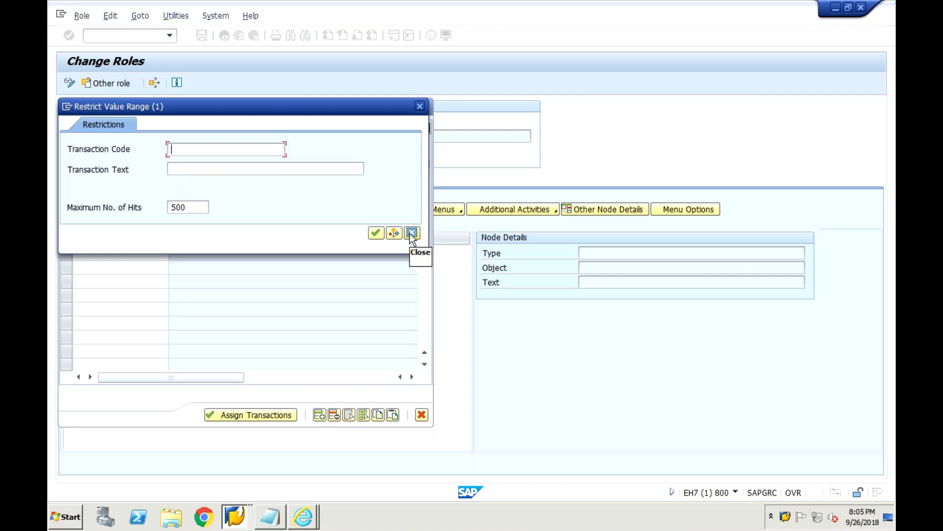
{"action": "type", "text": "su01"}
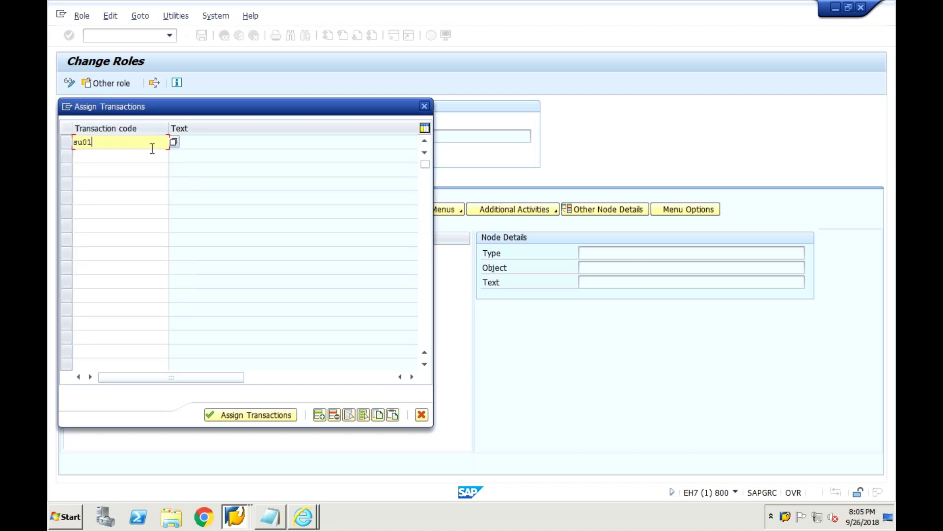
{"action": "key", "text": "Return"}
{"action": "left_click", "coordinate": [148, 157]}
{"action": "type", "text": "su0"}
{"action": "key", "text": "BackSpace"}
{"action": "type", "text": "10"}
{"action": "key", "text": "Return"}
Add PFCG and SUGR to the transaction list and assign the listed transactions to the role menu.
{"action": "left_click", "coordinate": [147, 175]}
{"action": "type", "text": "pfcg"}
{"action": "key", "text": "Return"}
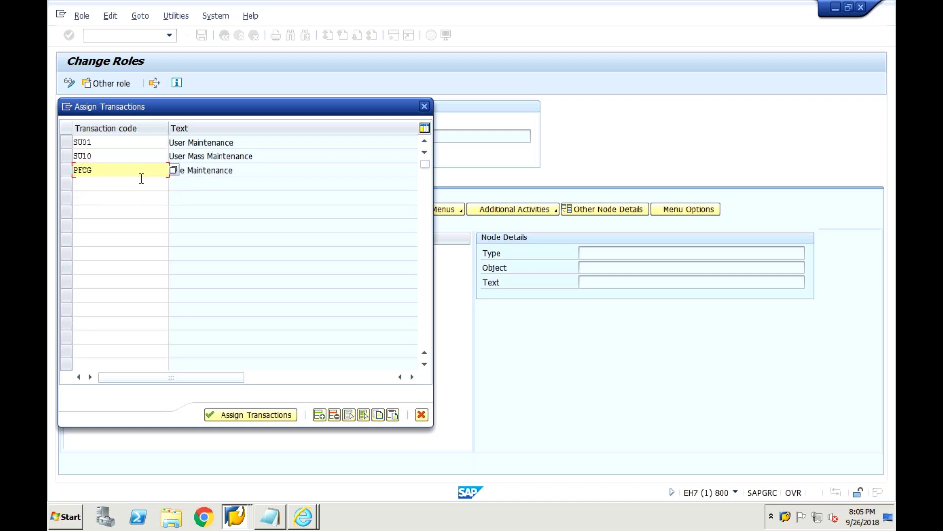
{"action": "left_click", "coordinate": [138, 183]}
{"action": "type", "text": "sugr"}
{"action": "key", "text": "Return"}
{"action": "left_click", "coordinate": [242, 414]}
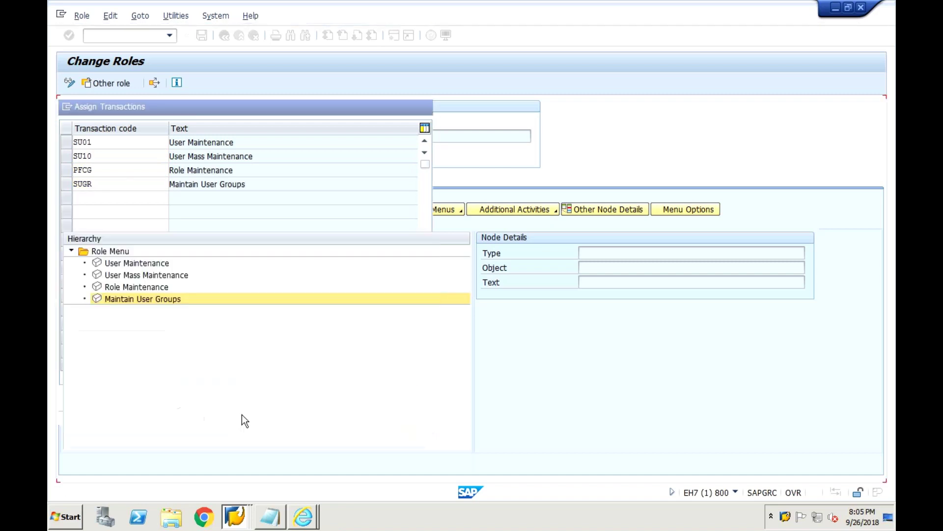
Propose an authorization profile name for the role and open its authorization data for changing, saving the role.
{"action": "left_click", "coordinate": [261, 182]}
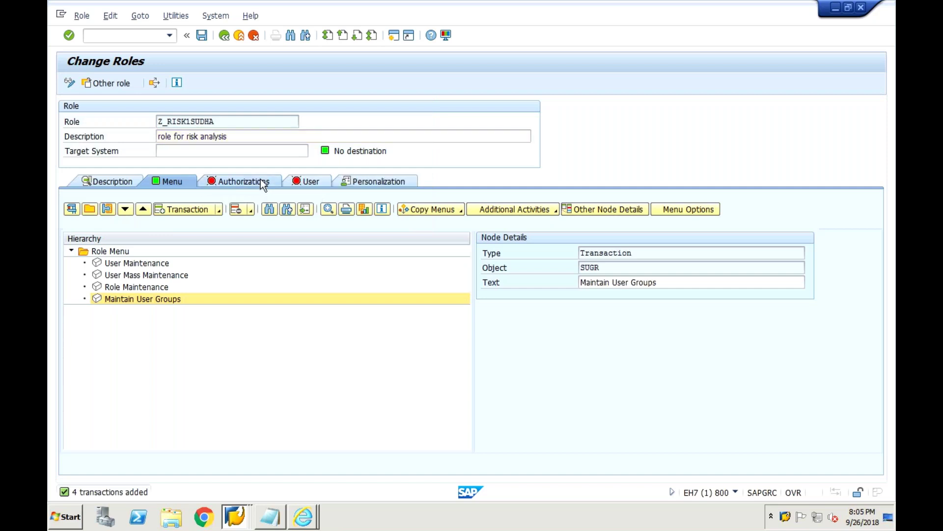
{"action": "left_click", "coordinate": [205, 297]}
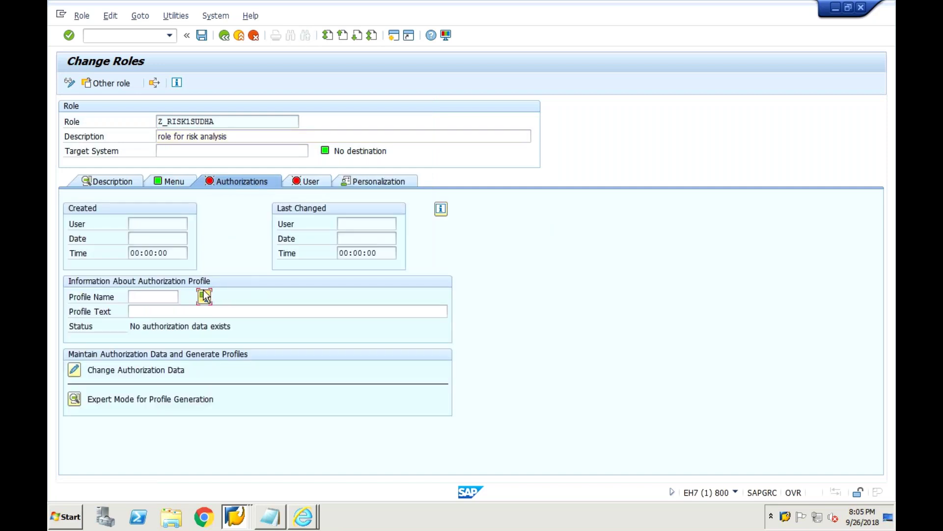
{"action": "left_click", "coordinate": [77, 373]}
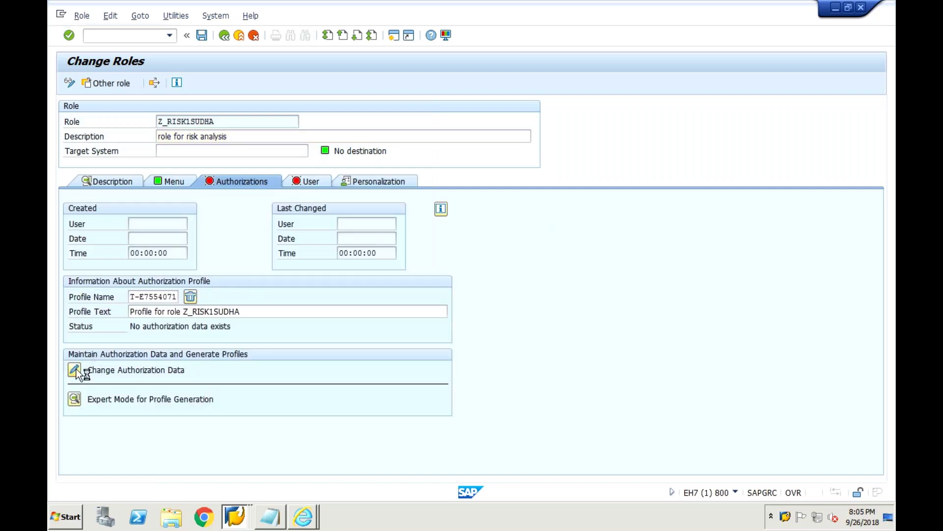
{"action": "left_click", "coordinate": [241, 258]}
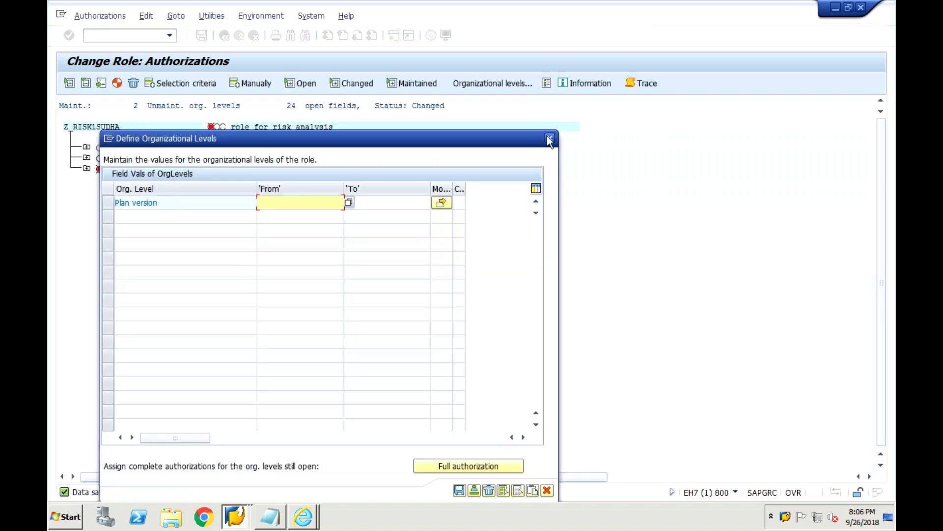
Skip the organizational levels, generate the role's authorization profile and return to the role.
{"action": "left_click", "coordinate": [550, 141]}
{"action": "left_click", "coordinate": [117, 83]}
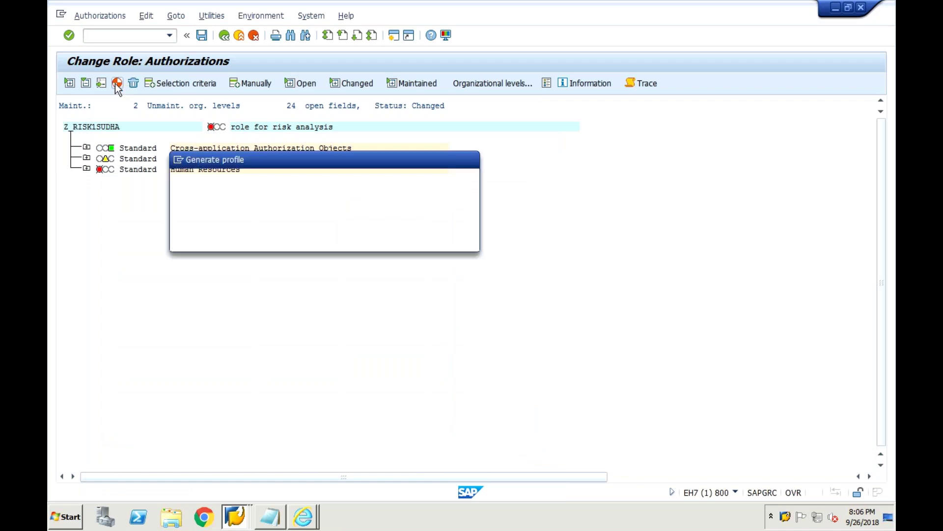
{"action": "left_click", "coordinate": [230, 238]}
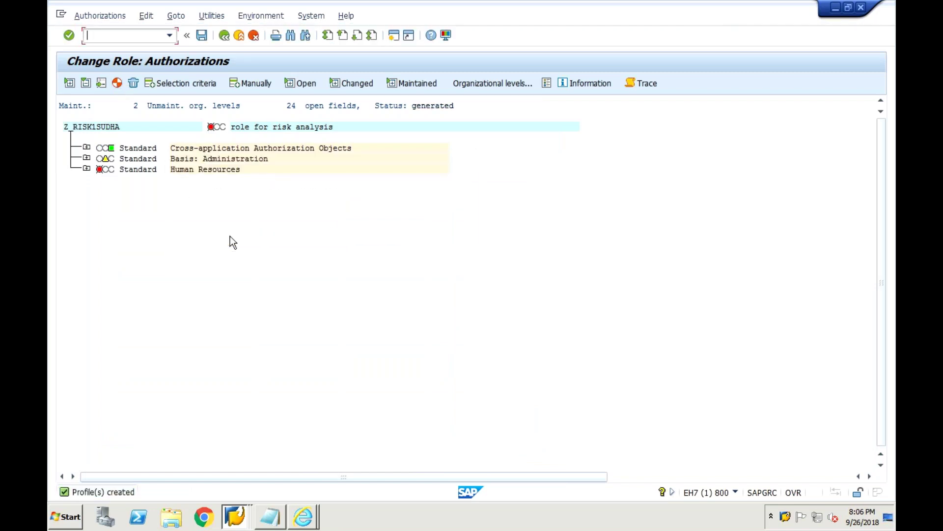
{"action": "left_click", "coordinate": [226, 38]}
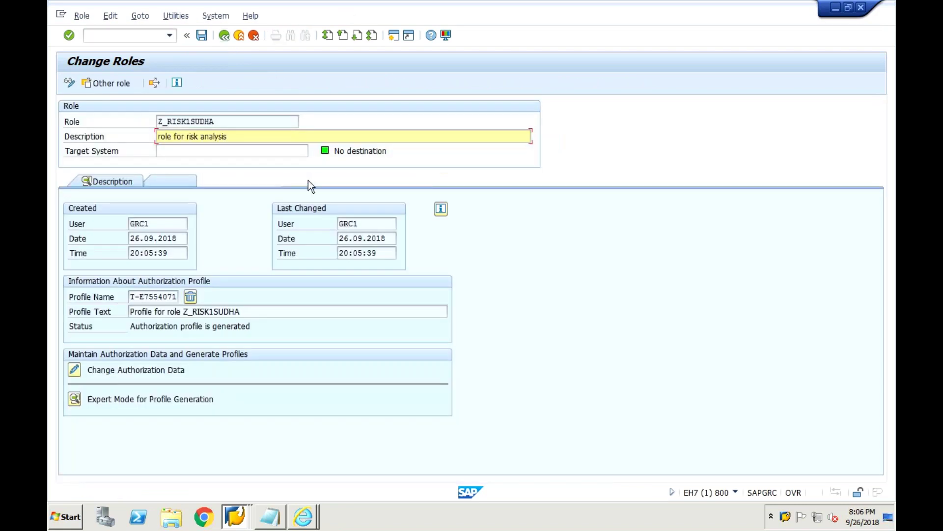
Check the role's user comparison status and its user assignments table.
{"action": "left_click", "coordinate": [308, 181]}
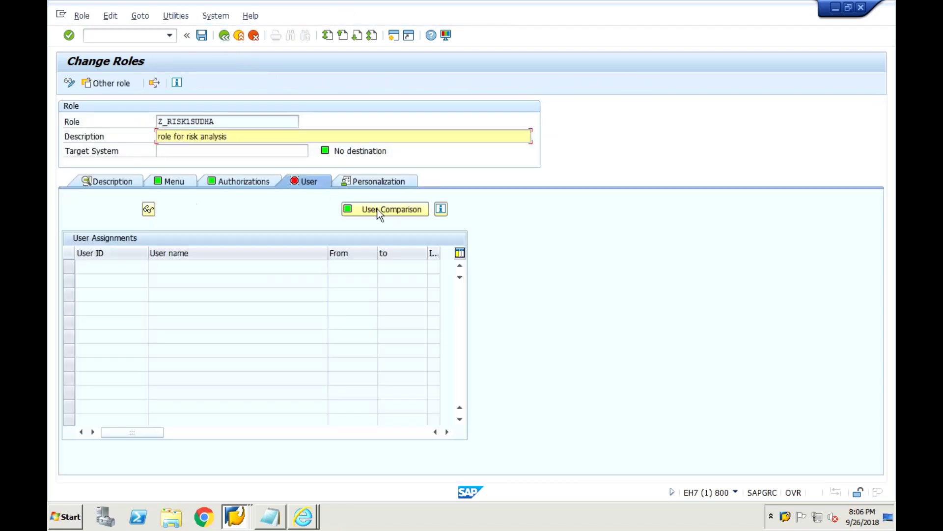
{"action": "left_click", "coordinate": [380, 211]}
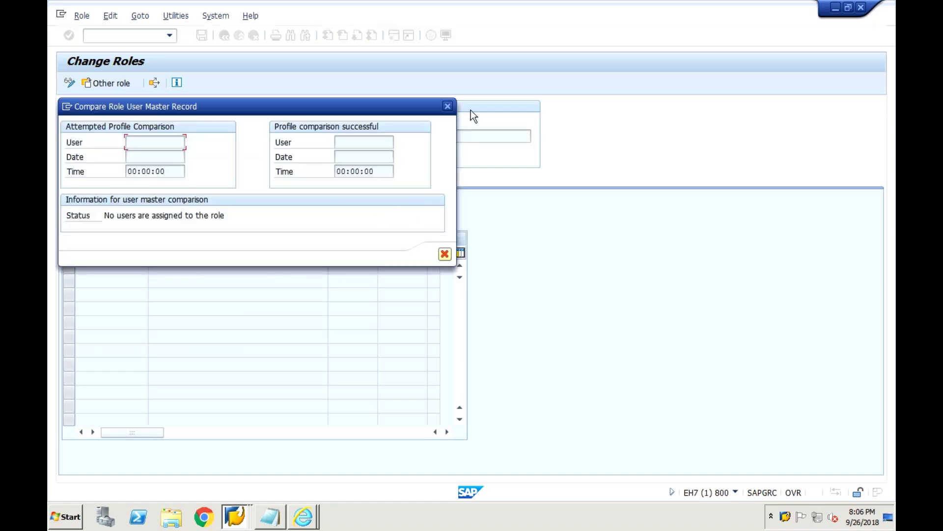
{"action": "left_click", "coordinate": [450, 107]}
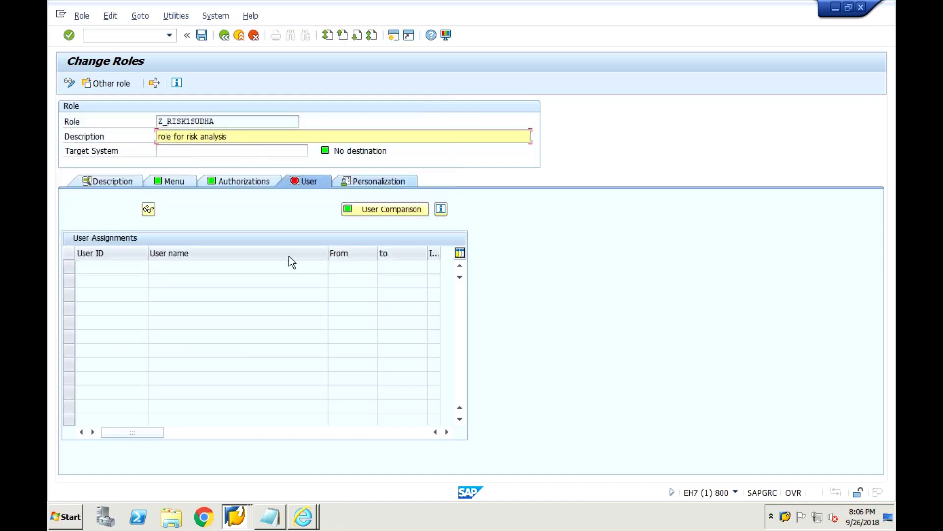
{"action": "left_click", "coordinate": [127, 264]}
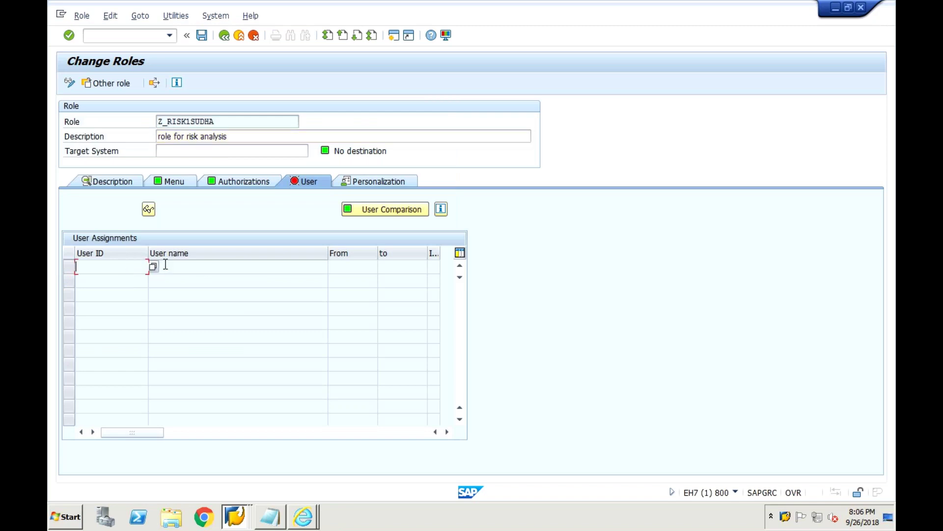
{"action": "left_click", "coordinate": [166, 265]}
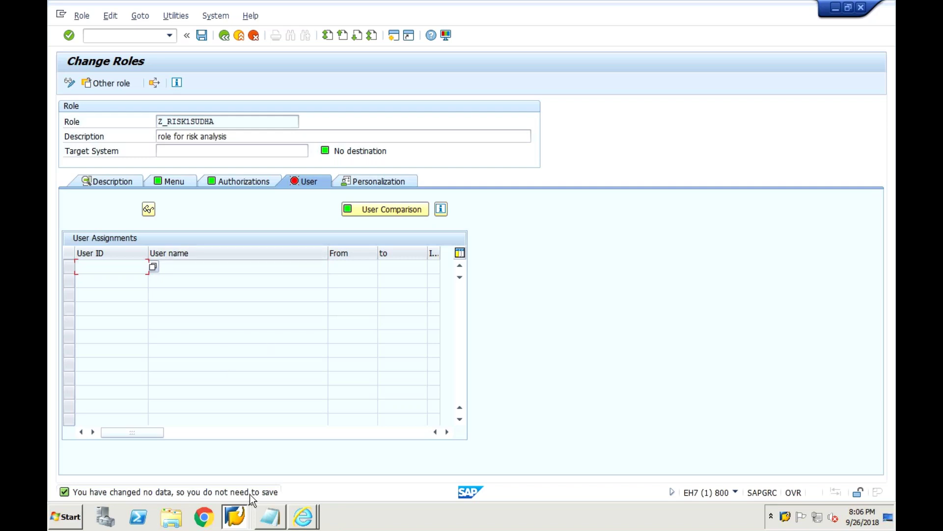
Open user maintenance with /nsu01 and open the newly created GRC03 user in change mode.
{"action": "left_click", "coordinate": [146, 36]}
{"action": "type", "text": "/nsu01"}
{"action": "key", "text": "Return"}
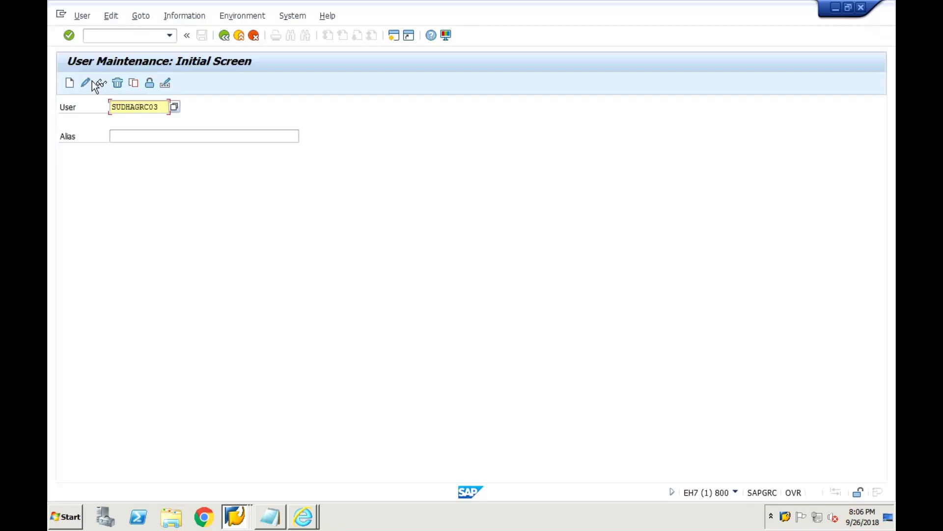
{"action": "left_click", "coordinate": [90, 81]}
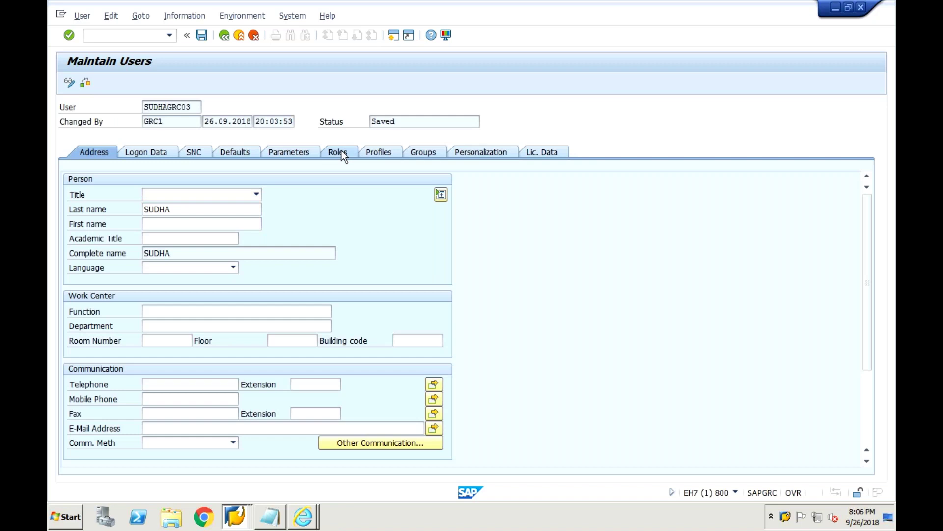
Assign the risk analysis role whose name starts with Z_RISK1 to the GRC03 user and save the user.
{"action": "left_click", "coordinate": [341, 151]}
{"action": "left_click", "coordinate": [159, 239]}
{"action": "type", "text": "z"}
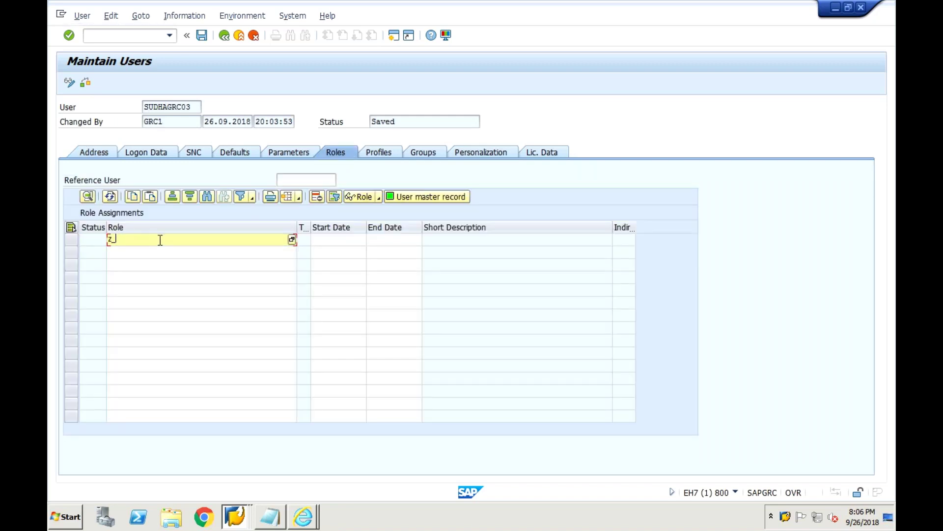
{"action": "key", "text": "BackSpace"}
{"action": "type", "text": "Z_RISK1SUDHA"}
{"action": "key", "text": "Return"}
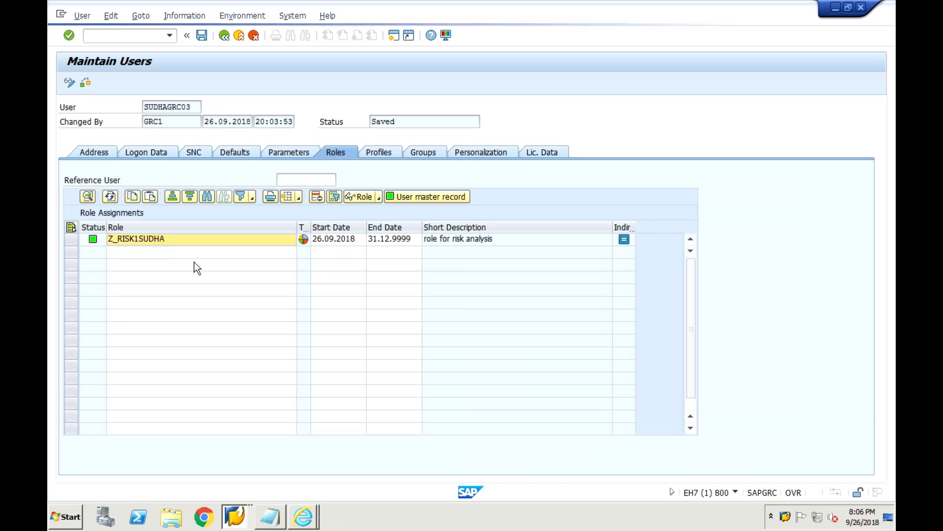
{"action": "left_click", "coordinate": [202, 35]}
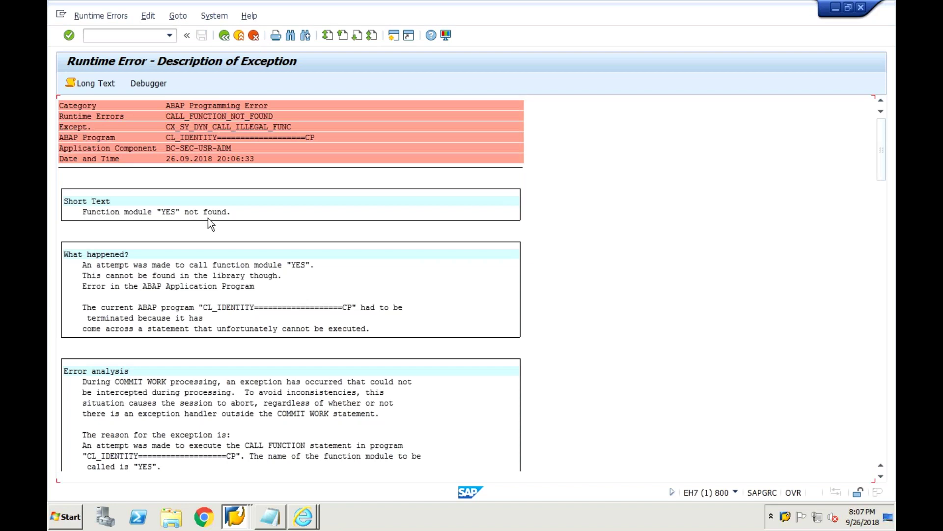
Leave the runtime error, reopen the GRC03 user in change mode with SU01 and check its role assignments.
{"action": "left_click", "coordinate": [225, 36]}
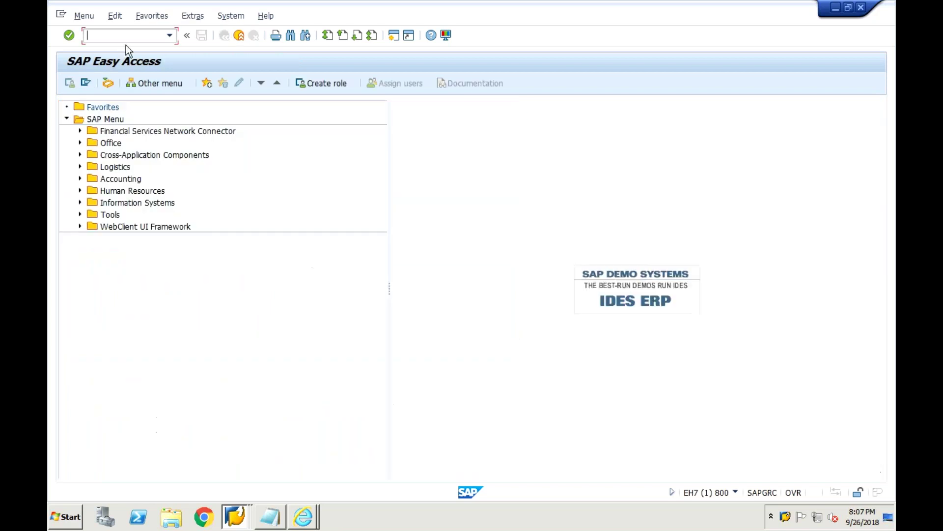
{"action": "type", "text": "SU01"}
{"action": "key", "text": "Return"}
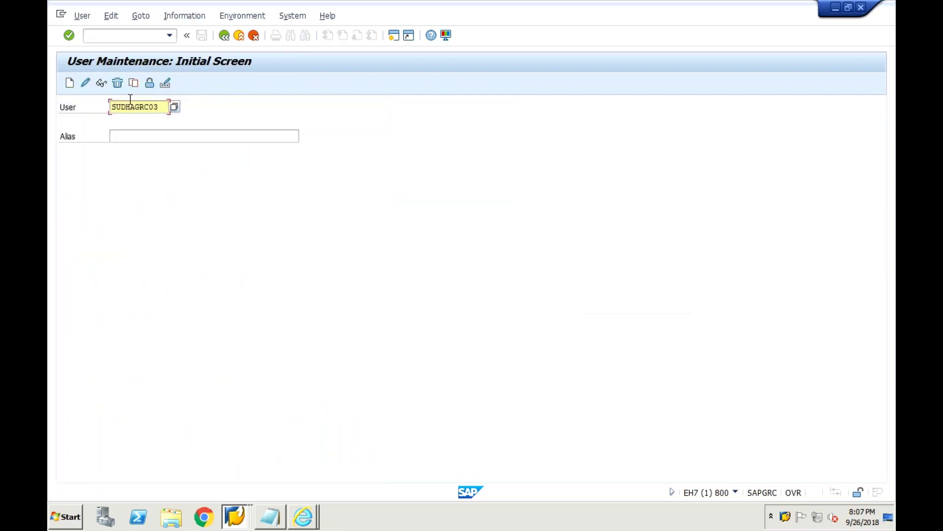
{"action": "left_click", "coordinate": [87, 83]}
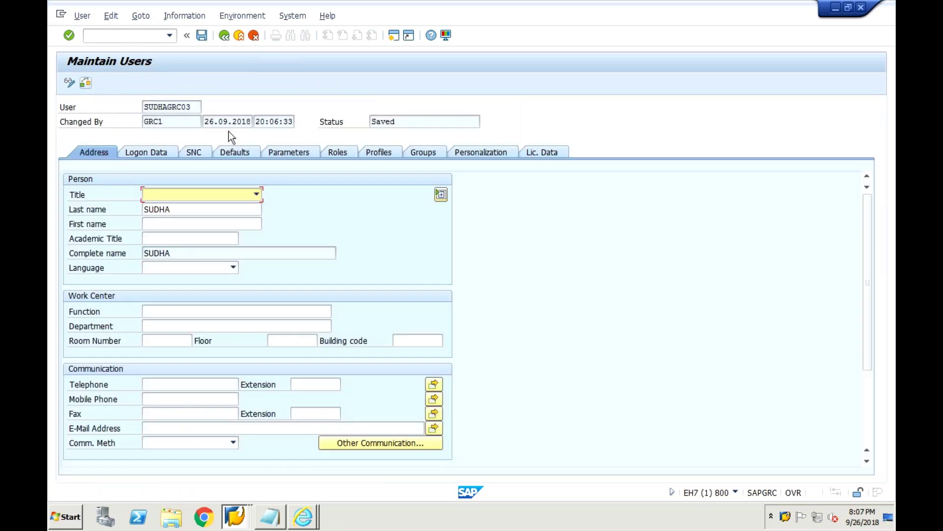
{"action": "left_click", "coordinate": [343, 154]}
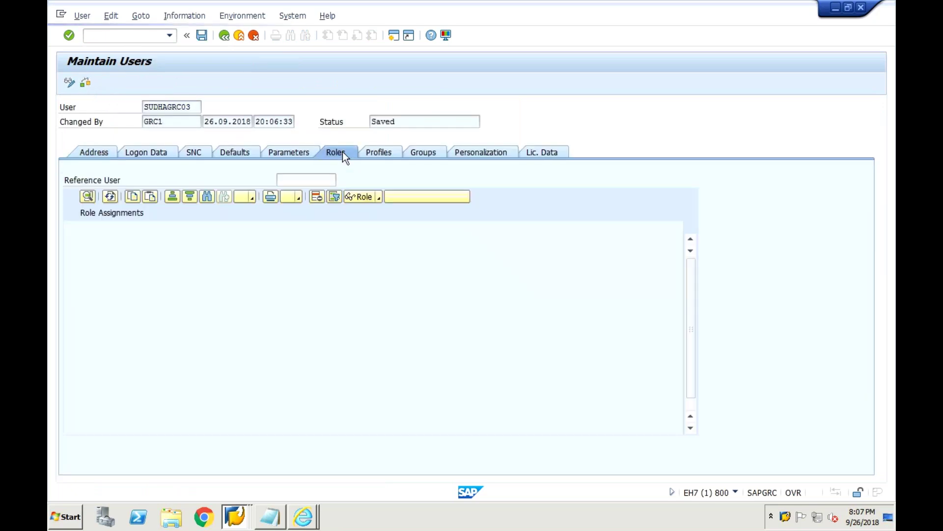
Open the SAP Reference IMG with /NSPRO and expand the Governance, Risk and Compliance (Plug-In) and Governance, Risk and Compliance nodes.
{"action": "left_click", "coordinate": [159, 36]}
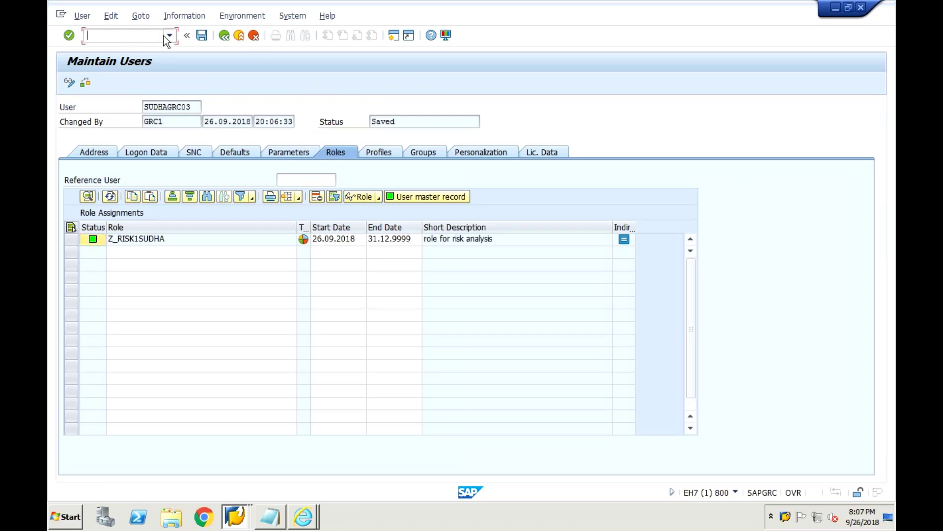
{"action": "type", "text": "/NSPRO"}
{"action": "key", "text": "Return"}
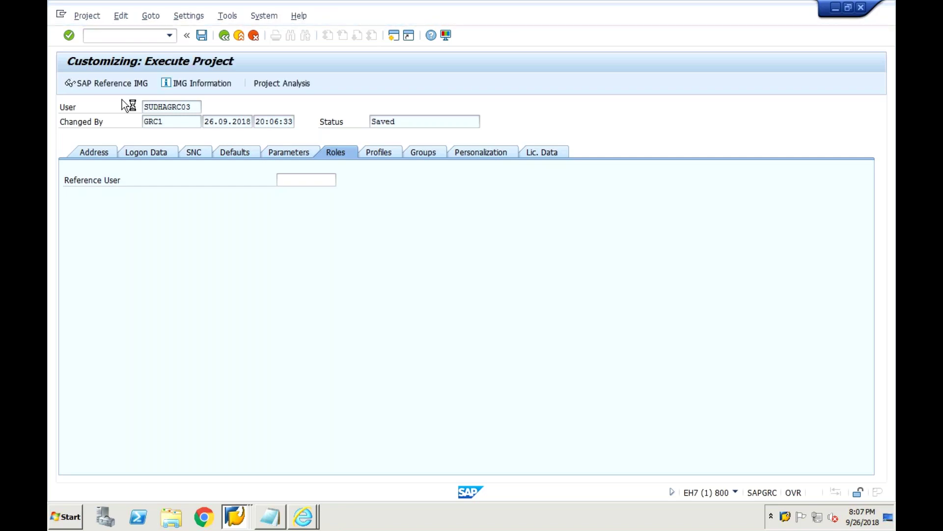
{"action": "left_click", "coordinate": [118, 83]}
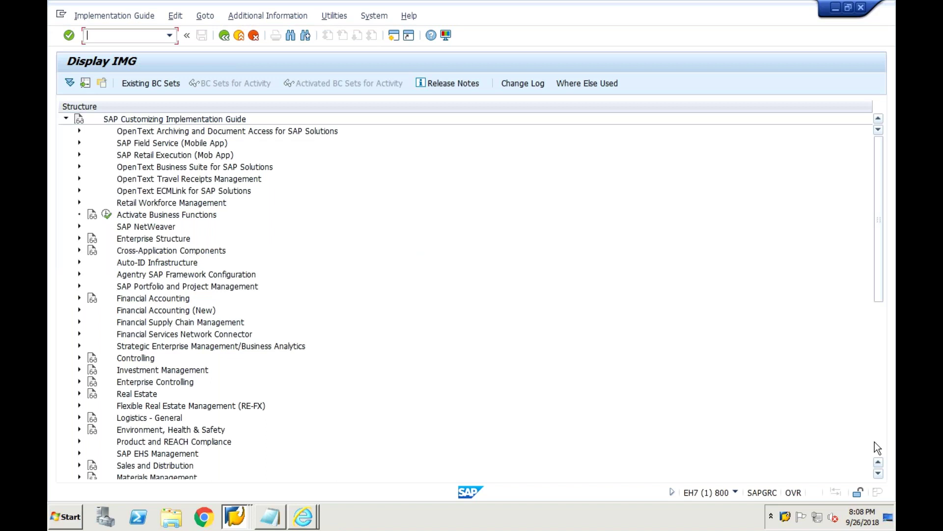
{"action": "left_click", "coordinate": [874, 441]}
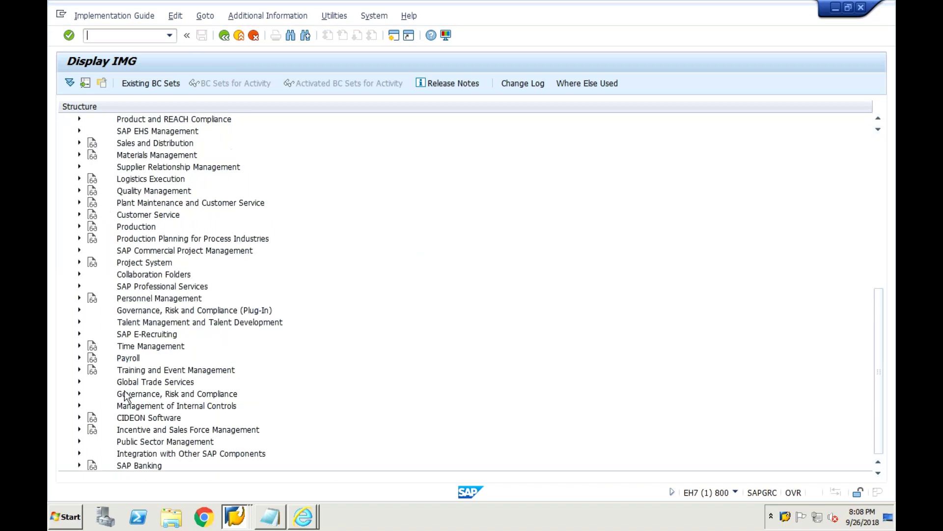
{"action": "left_click", "coordinate": [80, 309]}
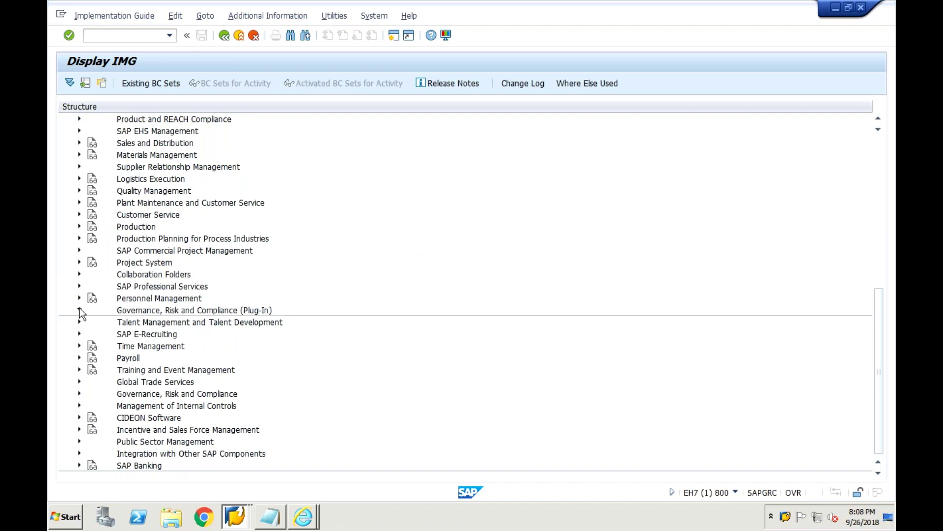
{"action": "left_click", "coordinate": [80, 405]}
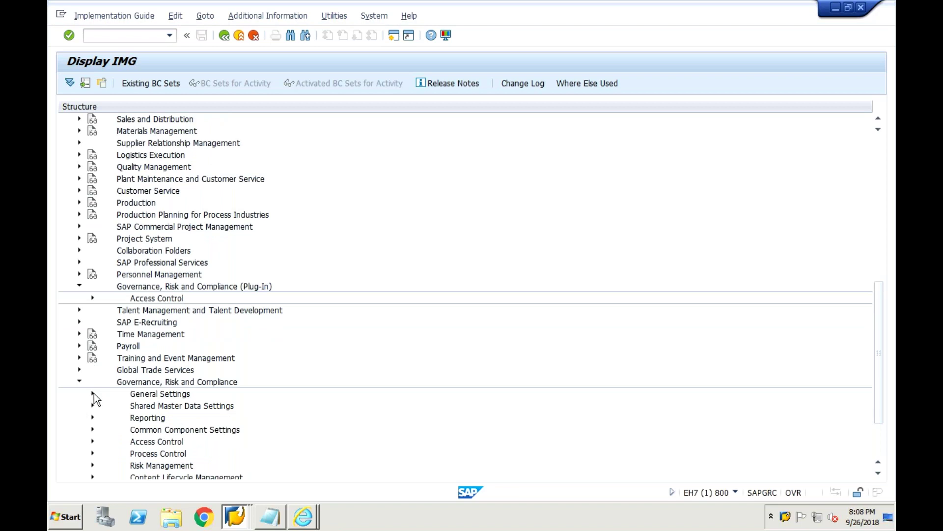
Look through General Settings, Shared Master Data Settings and Common Component Settings under Governance, Risk and Compliance for the synchronization activities.
{"action": "left_click", "coordinate": [93, 394]}
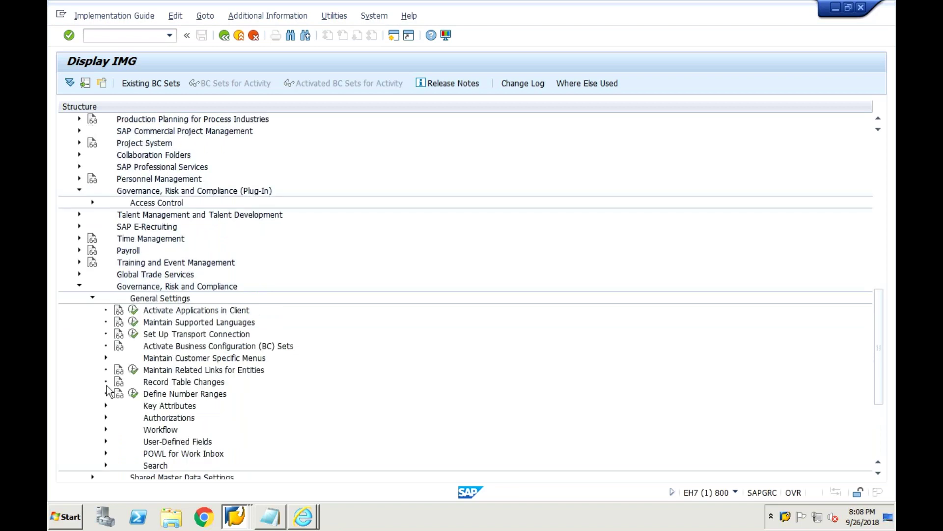
{"action": "left_click", "coordinate": [93, 298]}
{"action": "left_click", "coordinate": [92, 322]}
{"action": "left_click", "coordinate": [92, 322]}
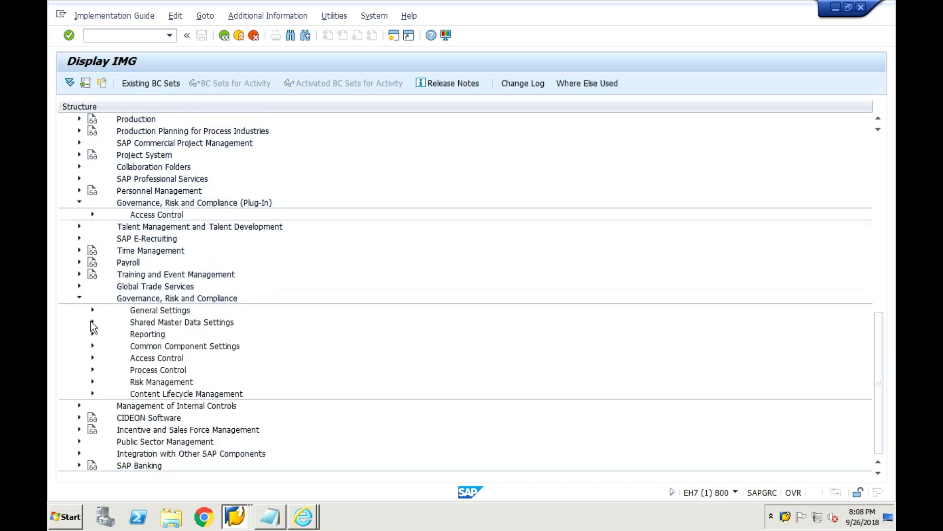
{"action": "left_click", "coordinate": [93, 346]}
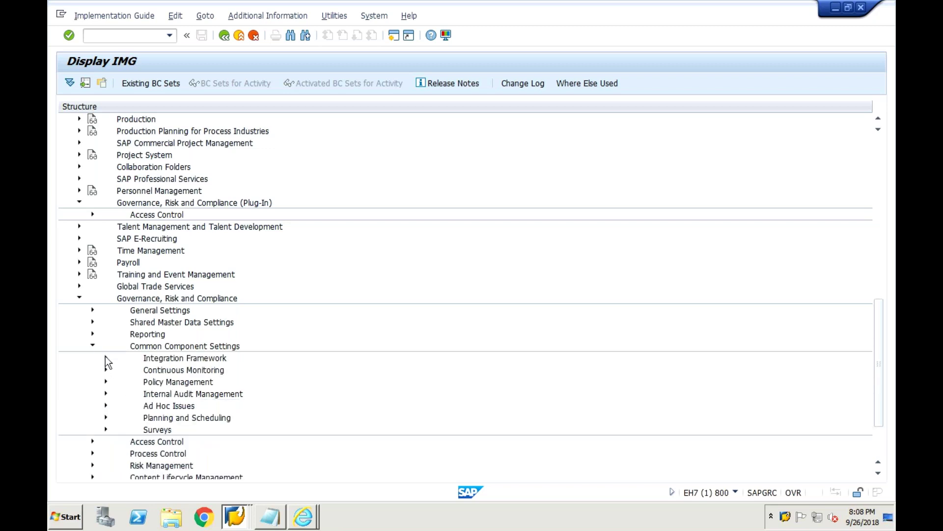
{"action": "left_click", "coordinate": [106, 358]}
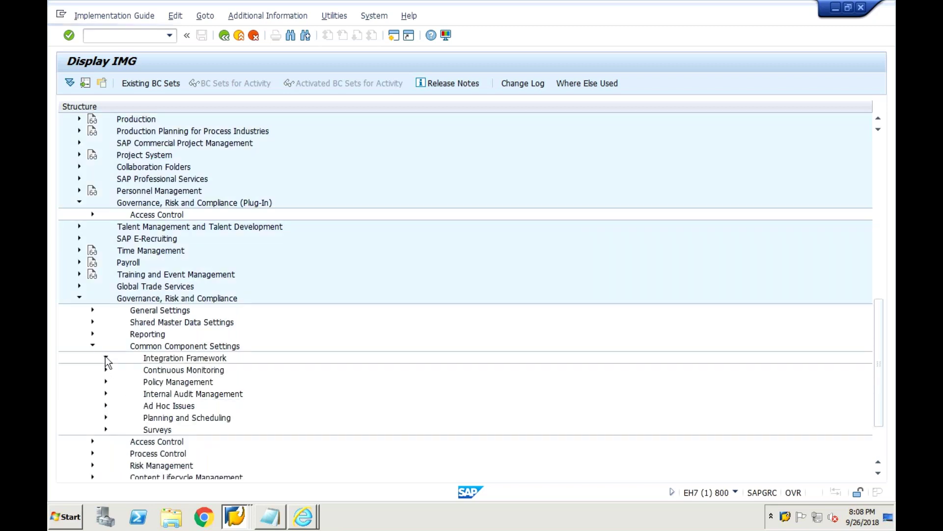
{"action": "left_click", "coordinate": [105, 356]}
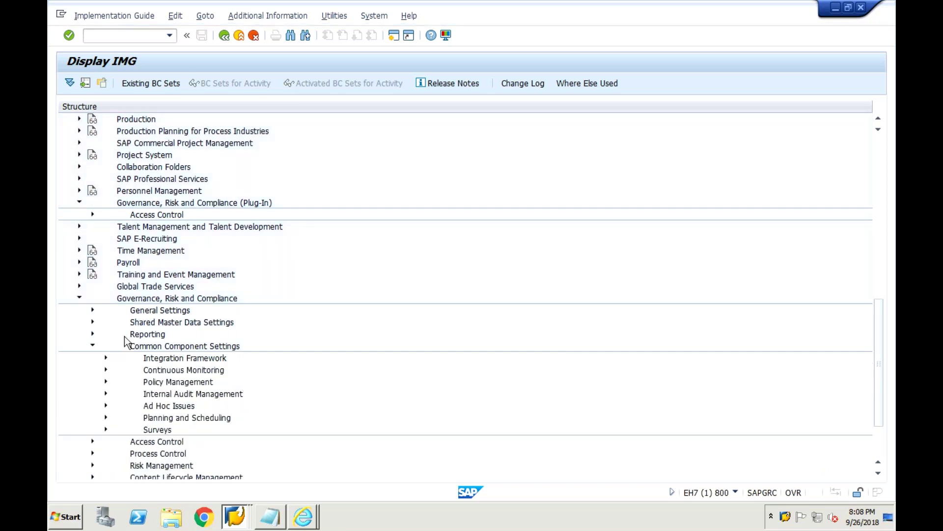
{"action": "left_click", "coordinate": [92, 310]}
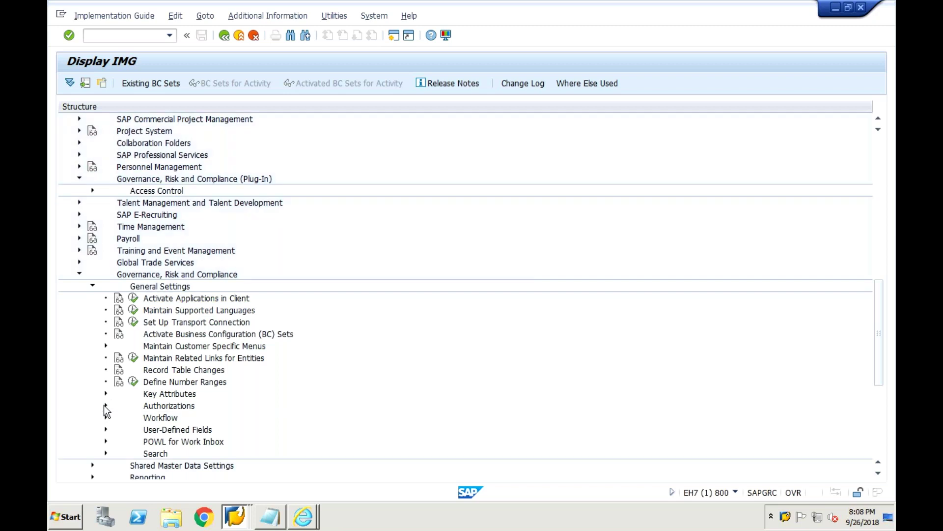
{"action": "left_click", "coordinate": [92, 286]}
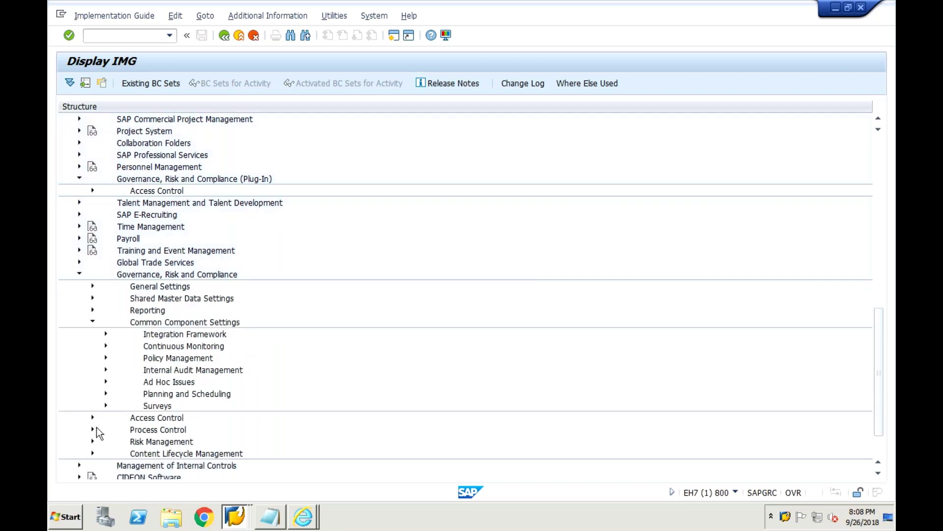
Open Authorization Synch from Access Control's Synchronization Jobs and check which connectors are available in EH7.
{"action": "left_click", "coordinate": [93, 418]}
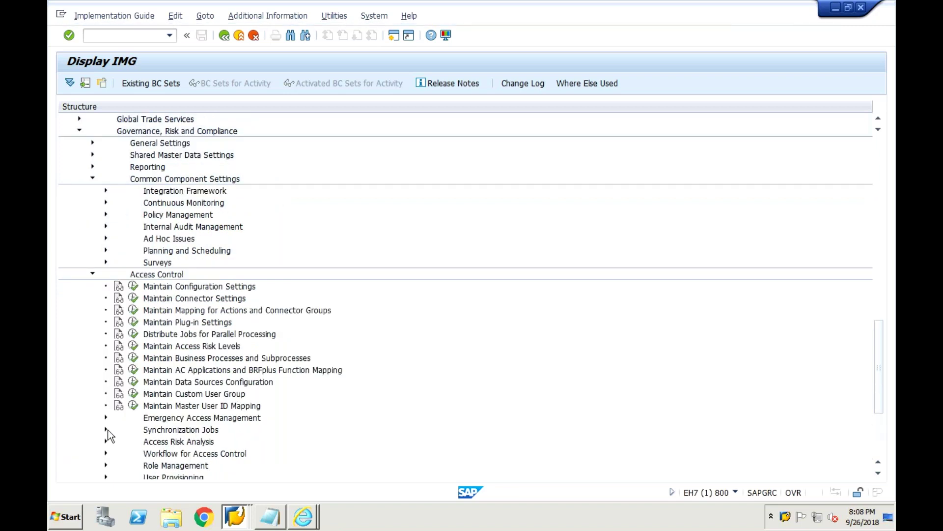
{"action": "left_click", "coordinate": [106, 429]}
{"action": "left_click", "coordinate": [147, 381]}
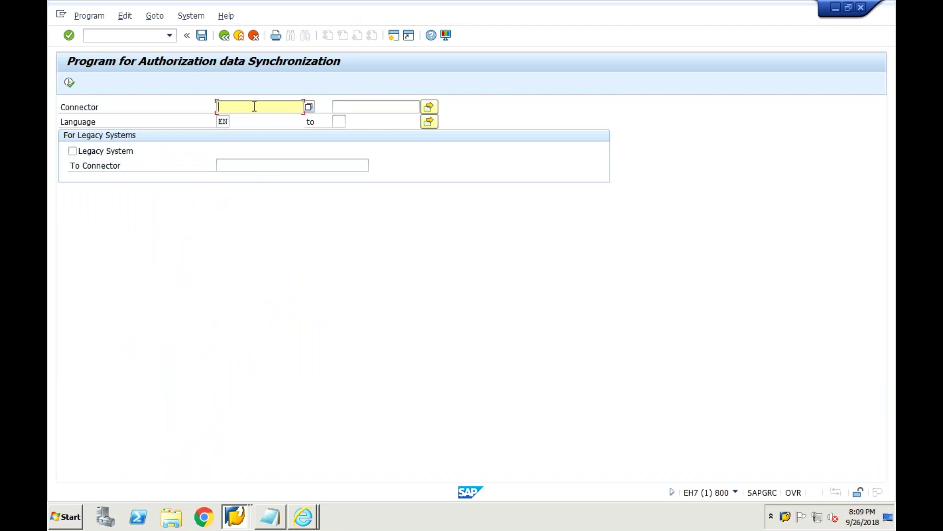
{"action": "left_click", "coordinate": [308, 108]}
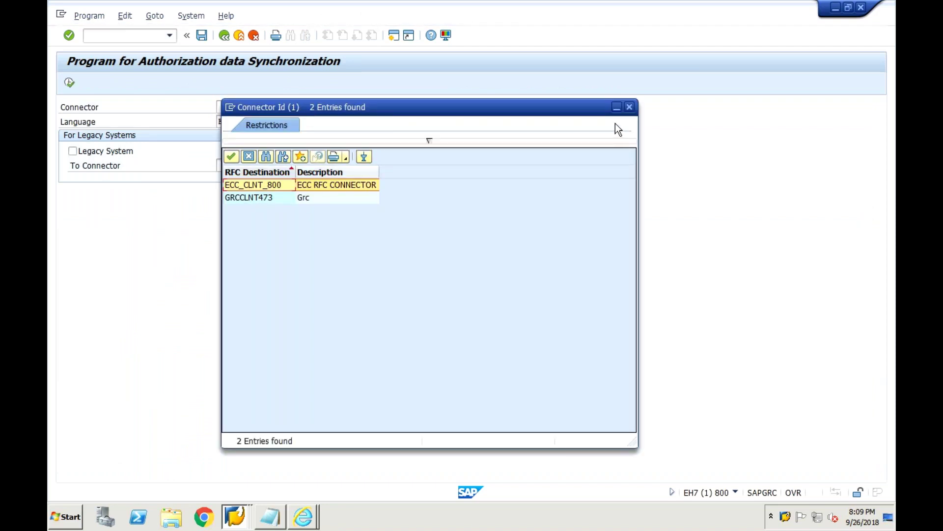
{"action": "left_click", "coordinate": [628, 107]}
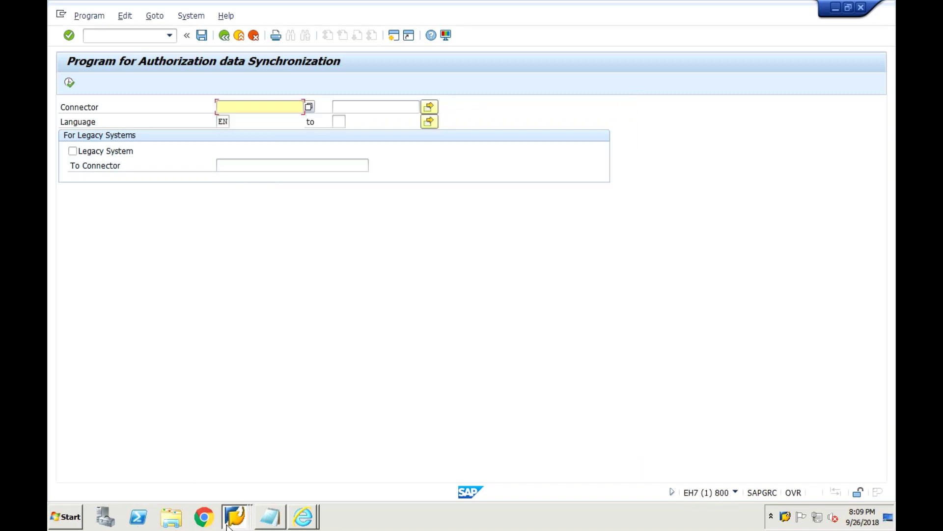
Switch to the Maintain Users session of GRC client 473 and open its SAP Reference IMG with /NSPRO.
{"action": "mouse_move", "coordinate": [227, 524]}
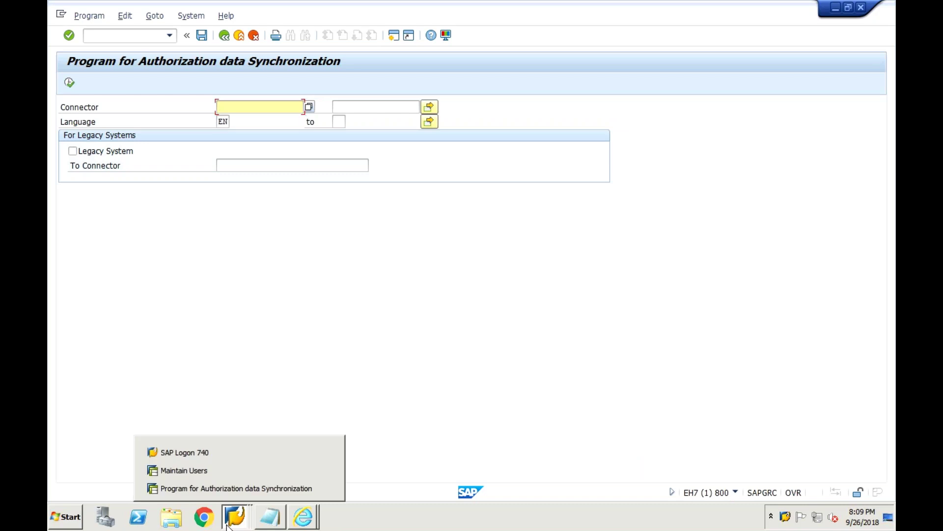
{"action": "left_click", "coordinate": [222, 471]}
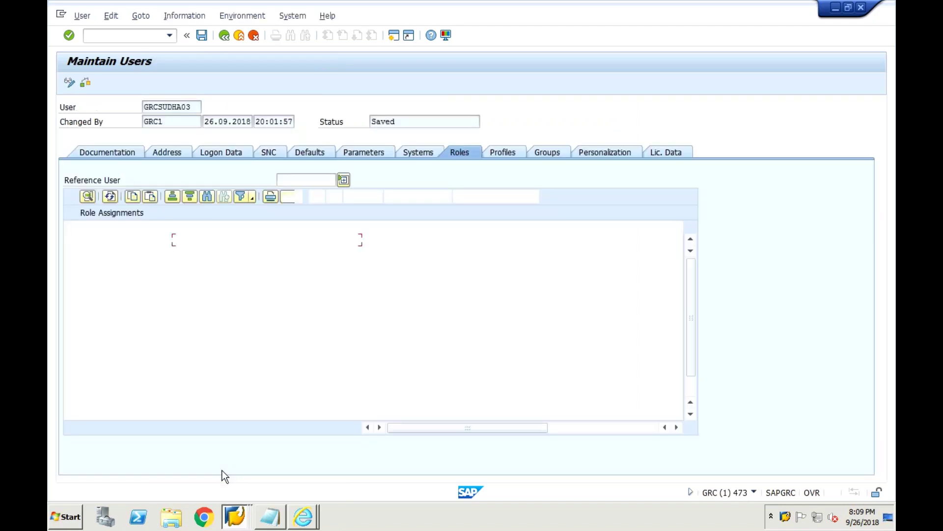
{"action": "left_click", "coordinate": [136, 39]}
{"action": "type", "text": "/NSPRO"}
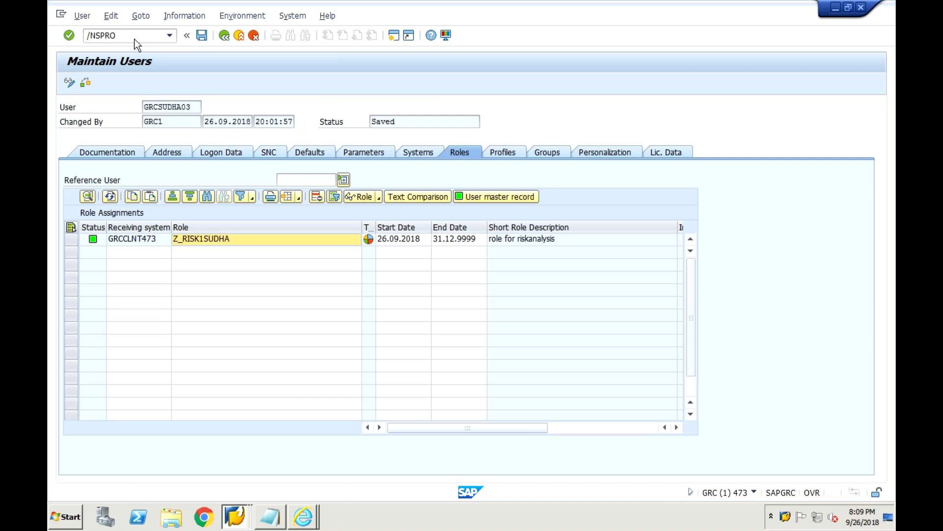
{"action": "key", "text": "Return"}
{"action": "left_click", "coordinate": [126, 89]}
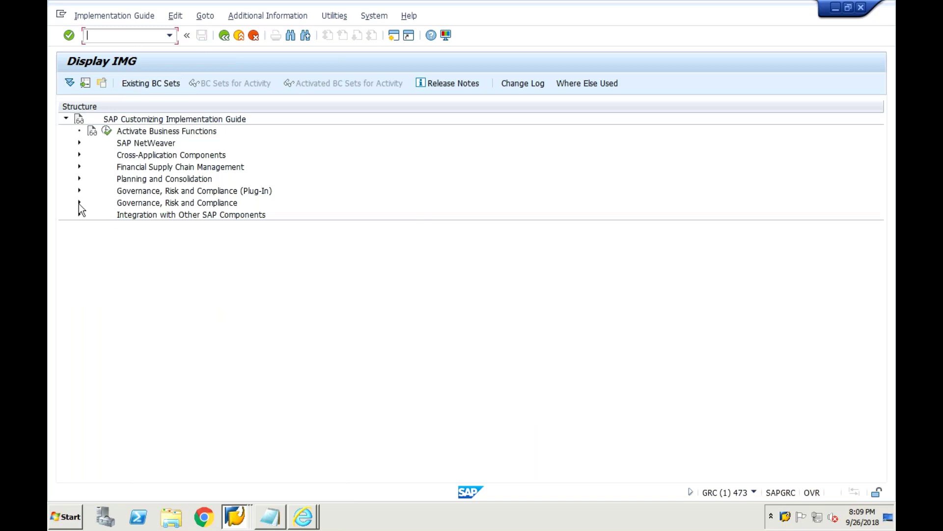
Expand Synchronization Jobs under Governance, Risk and Compliance's Access Control, view the Authorization Synch program and return to the IMG.
{"action": "left_click", "coordinate": [79, 203]}
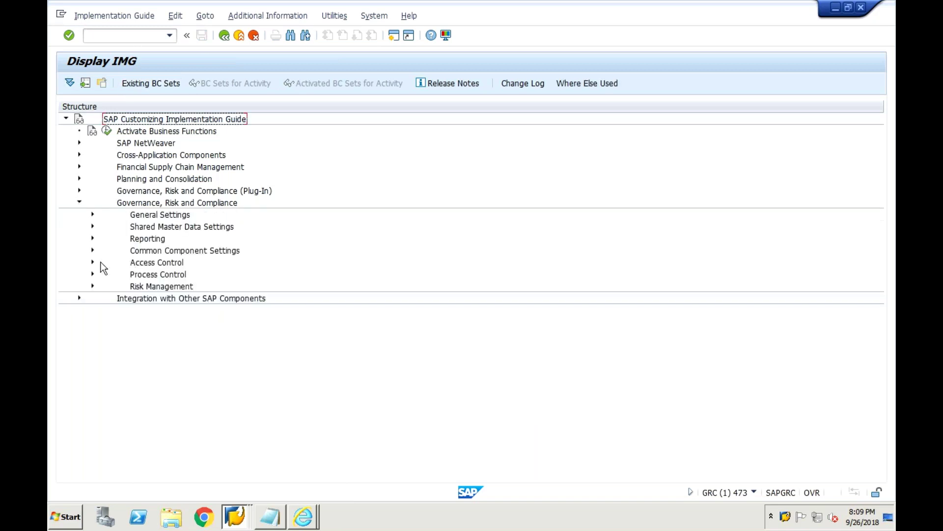
{"action": "left_click", "coordinate": [93, 262]}
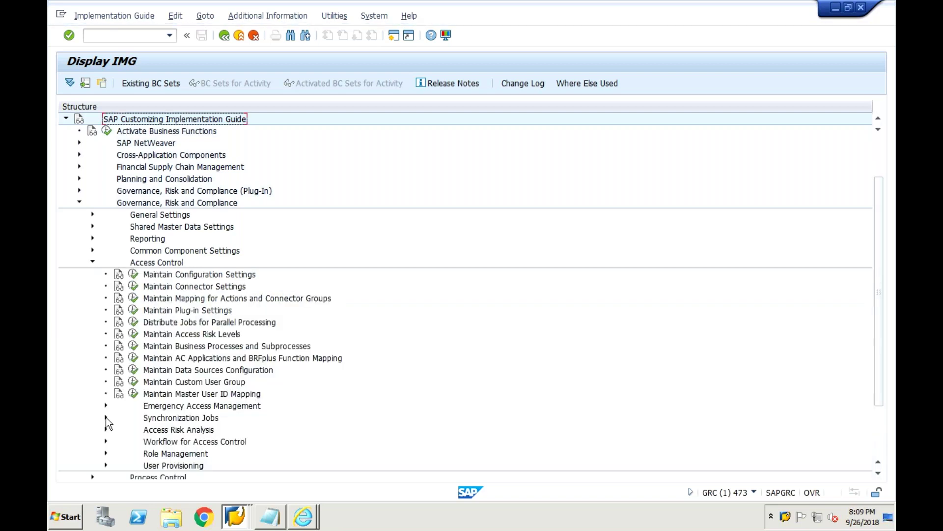
{"action": "left_click", "coordinate": [106, 418]}
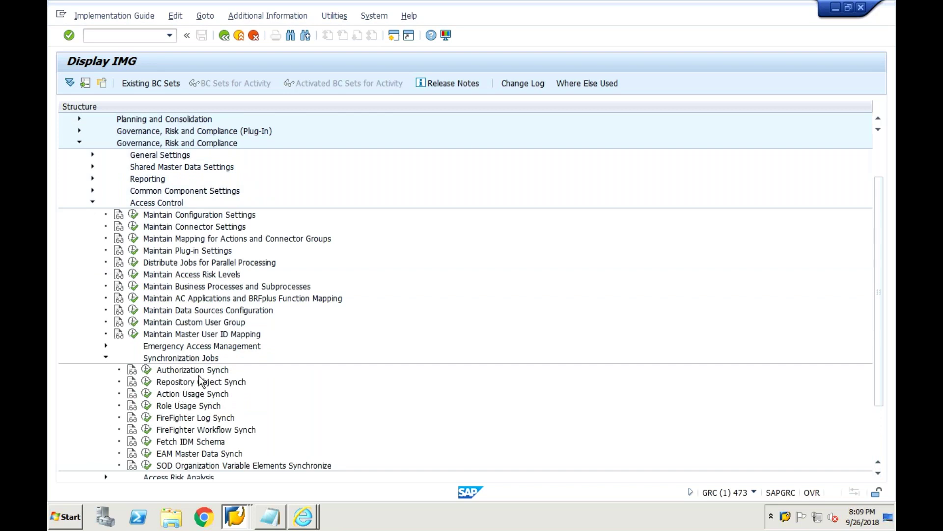
{"action": "left_click", "coordinate": [147, 369]}
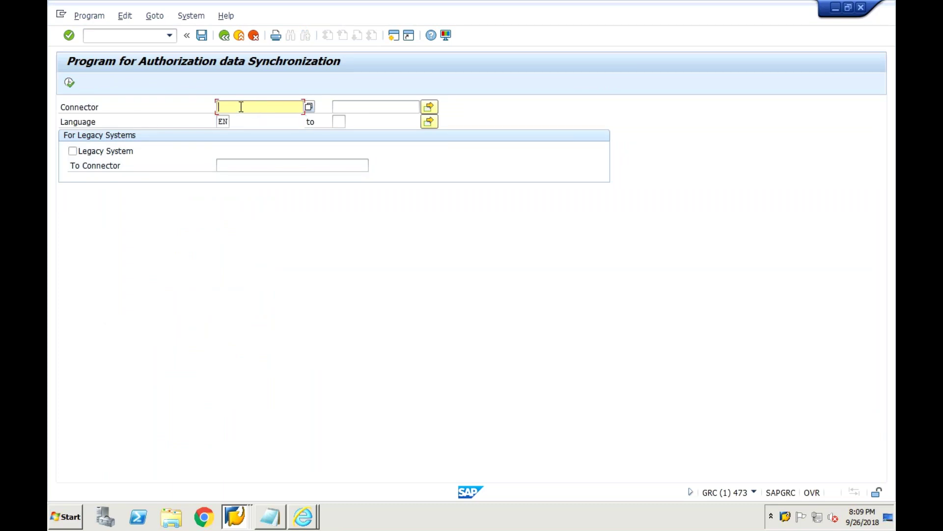
{"action": "left_click", "coordinate": [225, 37]}
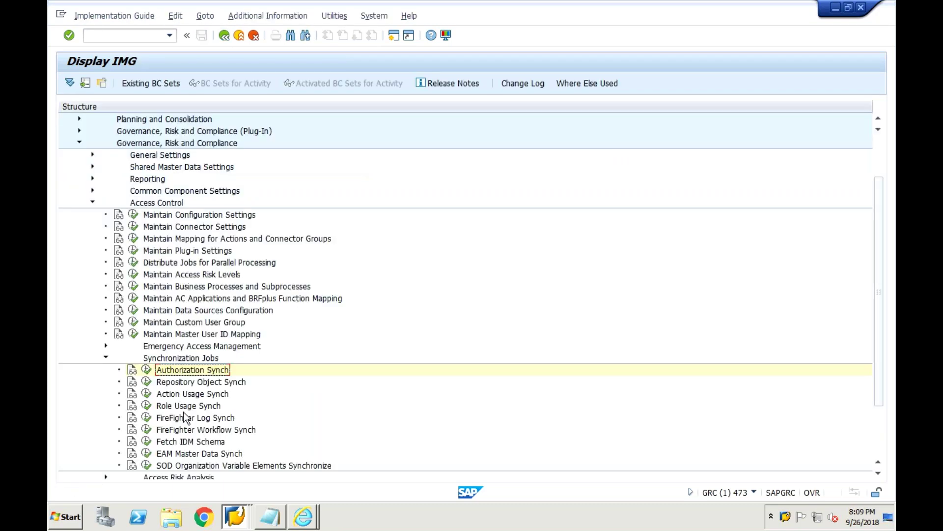
Run Repository Object Synch in incremental mode for profiles, roles, users and role search with connector SUDHALNT800.
{"action": "left_click", "coordinate": [146, 382]}
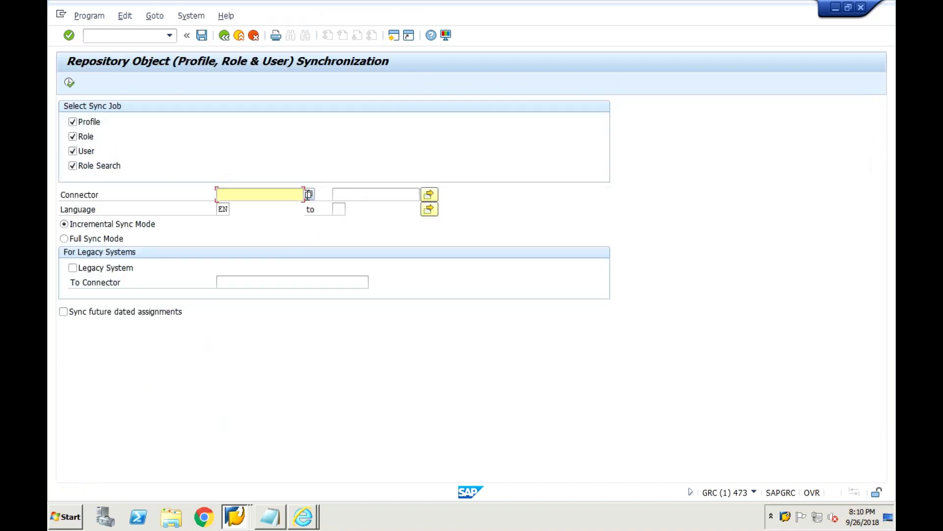
{"action": "left_click", "coordinate": [308, 194]}
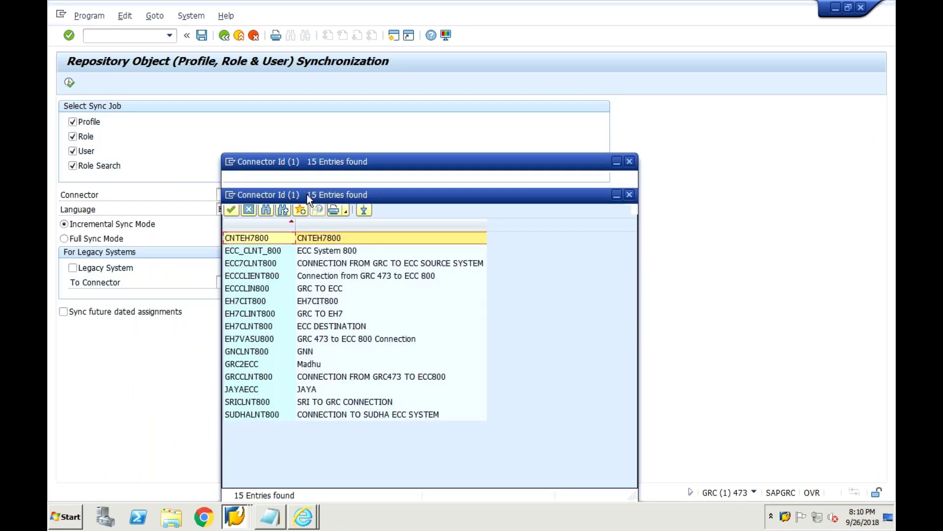
{"action": "left_click", "coordinate": [246, 379]}
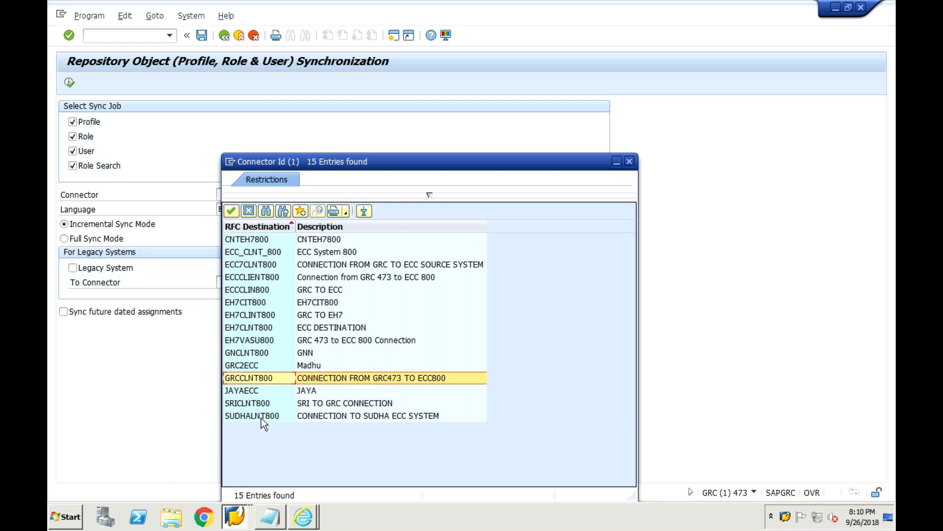
{"action": "left_click", "coordinate": [261, 417]}
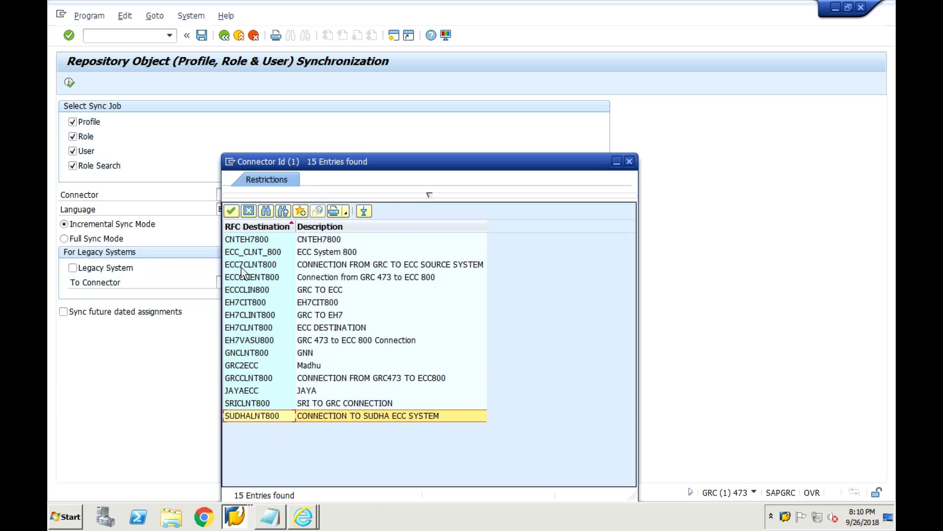
{"action": "left_click", "coordinate": [230, 213]}
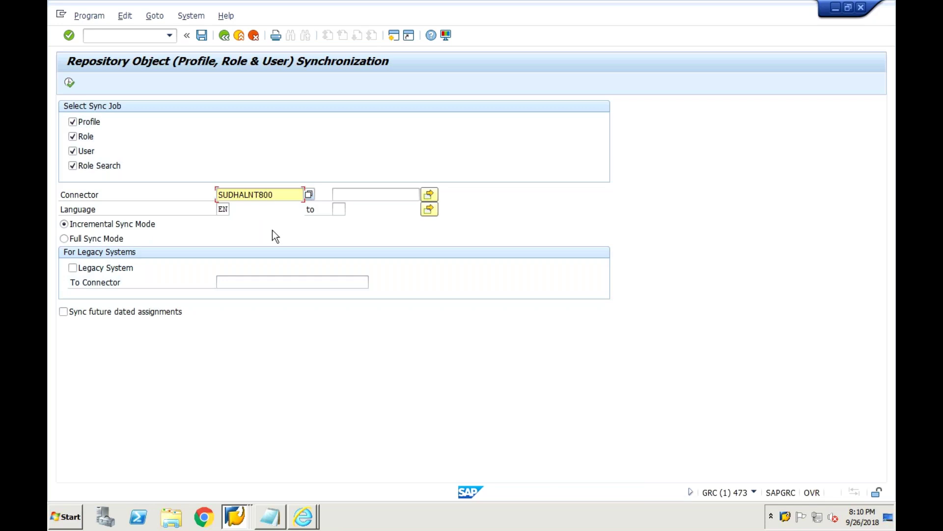
{"action": "left_click", "coordinate": [69, 82]}
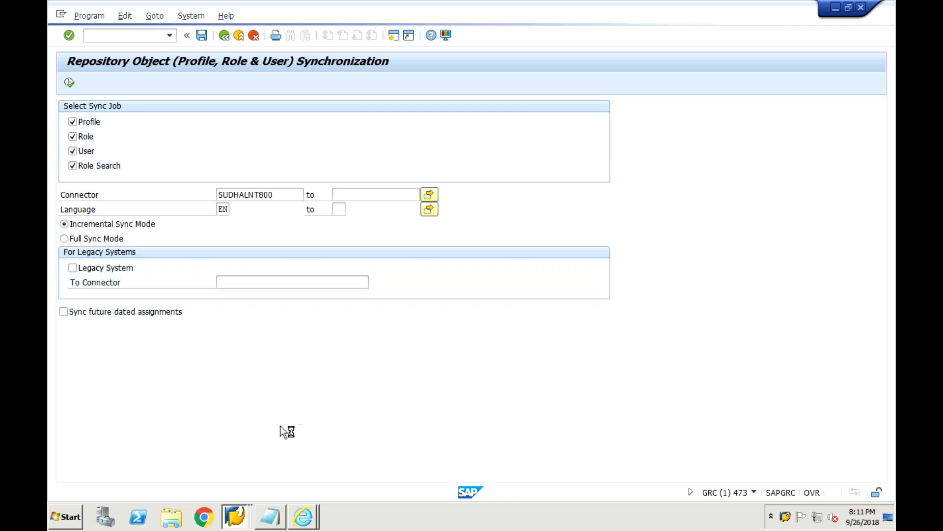
{"action": "left_click", "coordinate": [241, 519]}
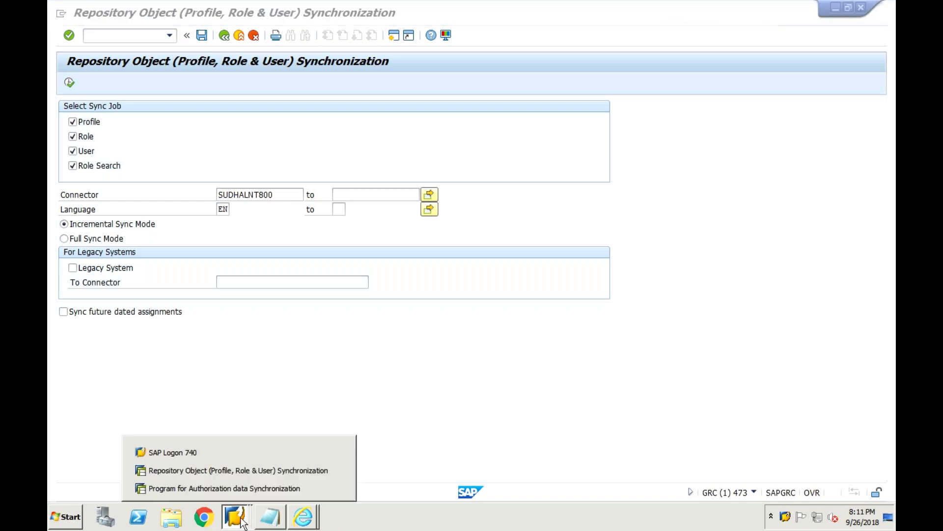
{"action": "left_click", "coordinate": [217, 488]}
{"action": "left_click", "coordinate": [236, 516]}
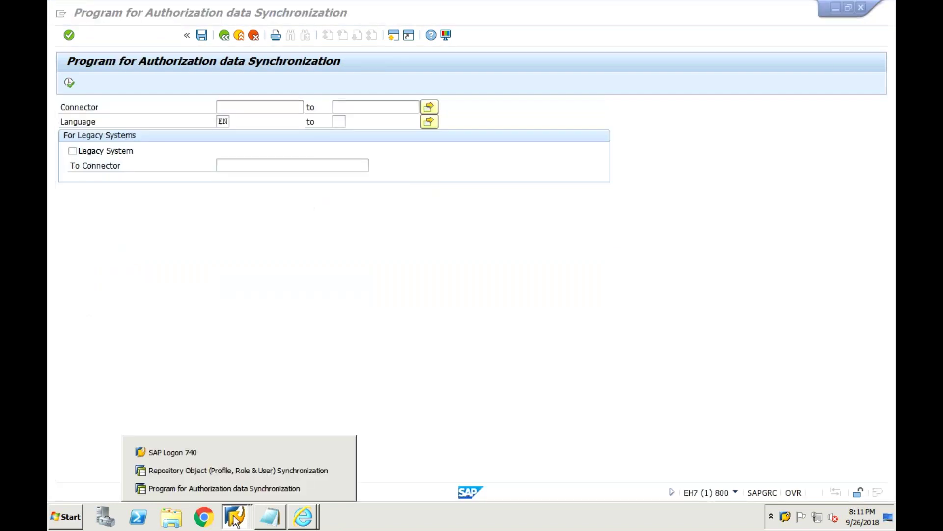
{"action": "left_click", "coordinate": [217, 470]}
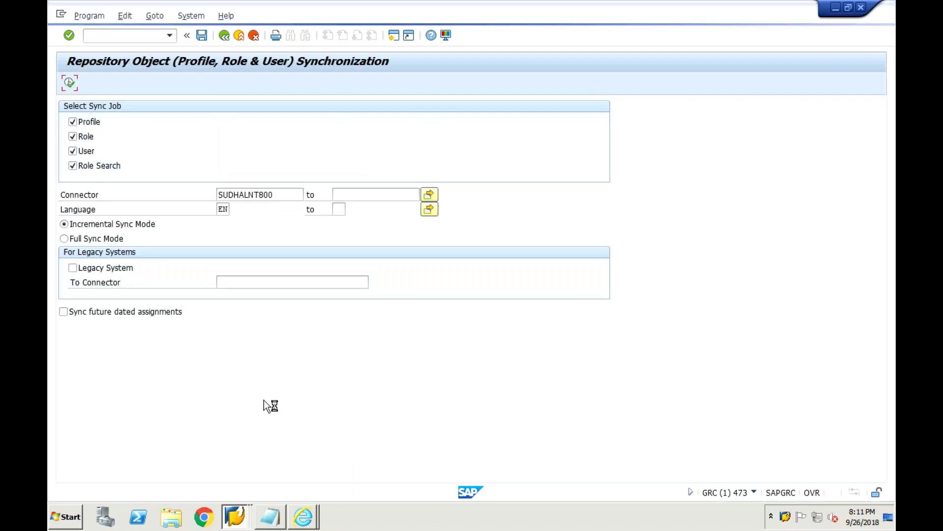
Create an additional session in GRC client 473 and start user maintenance there with SU01.
{"action": "left_click", "coordinate": [60, 15]}
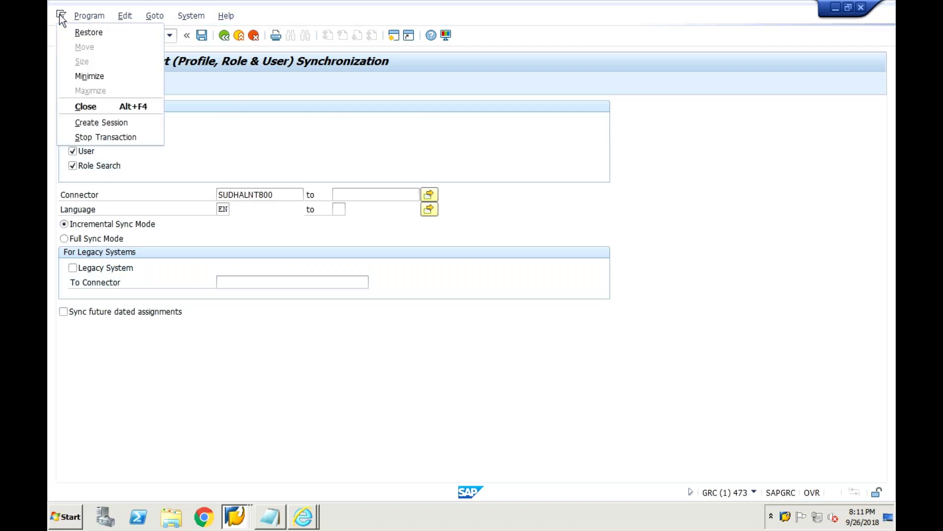
{"action": "left_click", "coordinate": [121, 125]}
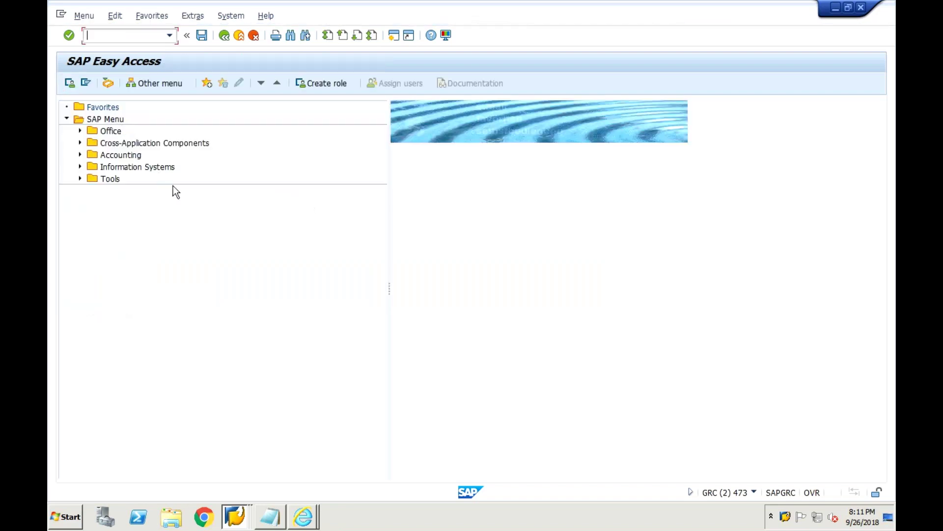
{"action": "type", "text": "S"}
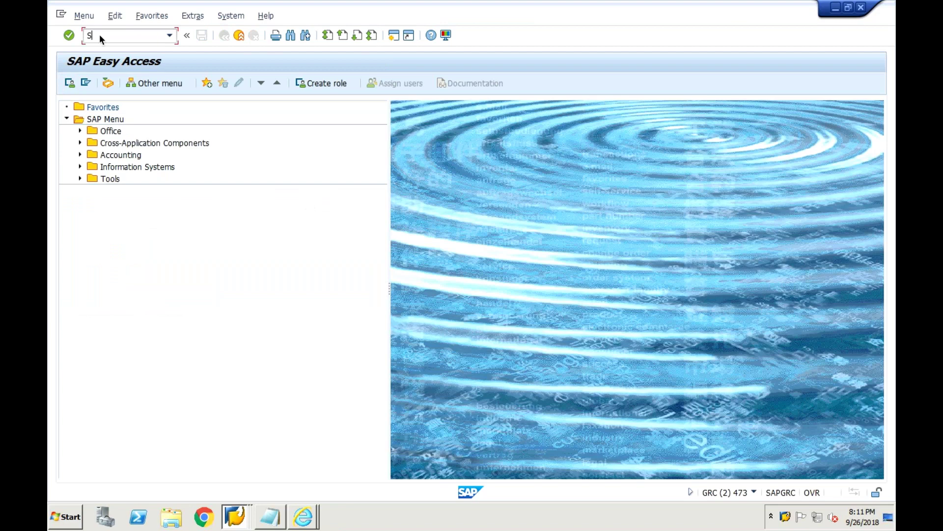
{"action": "type", "text": "U01"}
{"action": "key", "text": "Return"}
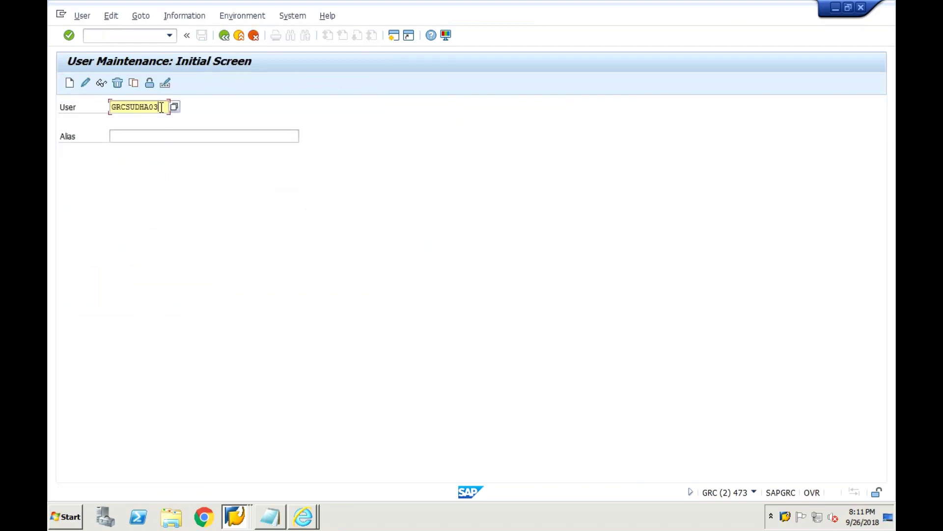
Open user MITIGCNTRLSU for editing and examine its role assignments.
{"action": "key", "text": "BackSpace"}
{"action": "key", "text": "BackSpace"}
{"action": "key", "text": "BackSpace"}
{"action": "key", "text": "BackSpace"}
{"action": "key", "text": "BackSpace"}
{"action": "key", "text": "BackSpace"}
{"action": "key", "text": "BackSpace"}
{"action": "key", "text": "BackSpace"}
{"action": "key", "text": "BackSpace"}
{"action": "key", "text": "BackSpace"}
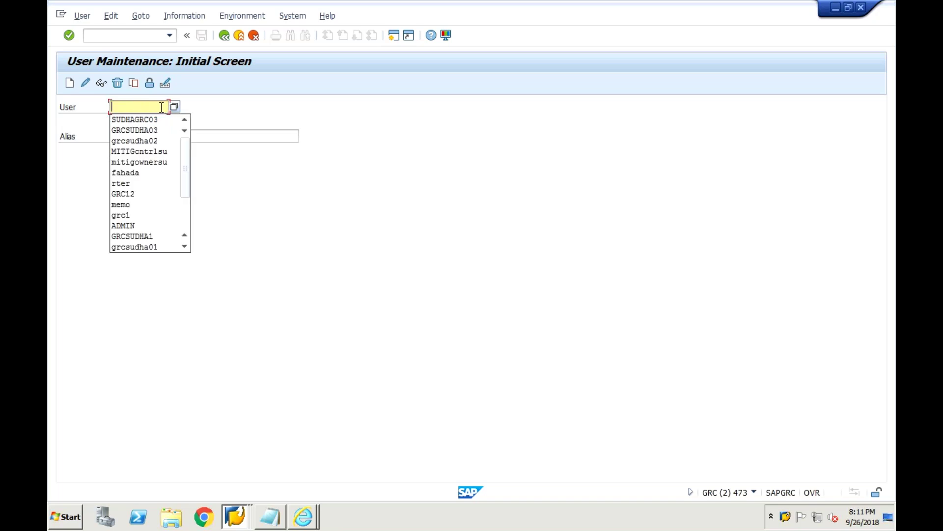
{"action": "type", "text": "MI"}
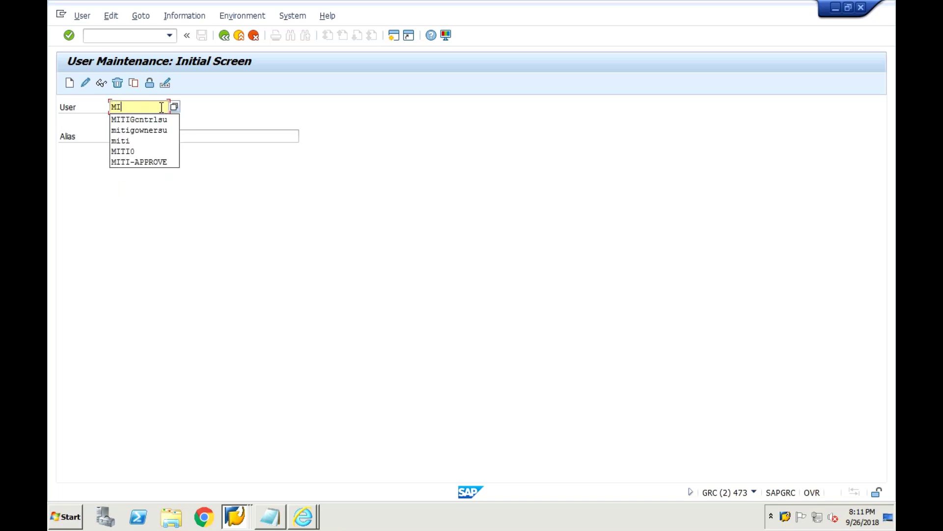
{"action": "left_click", "coordinate": [157, 122]}
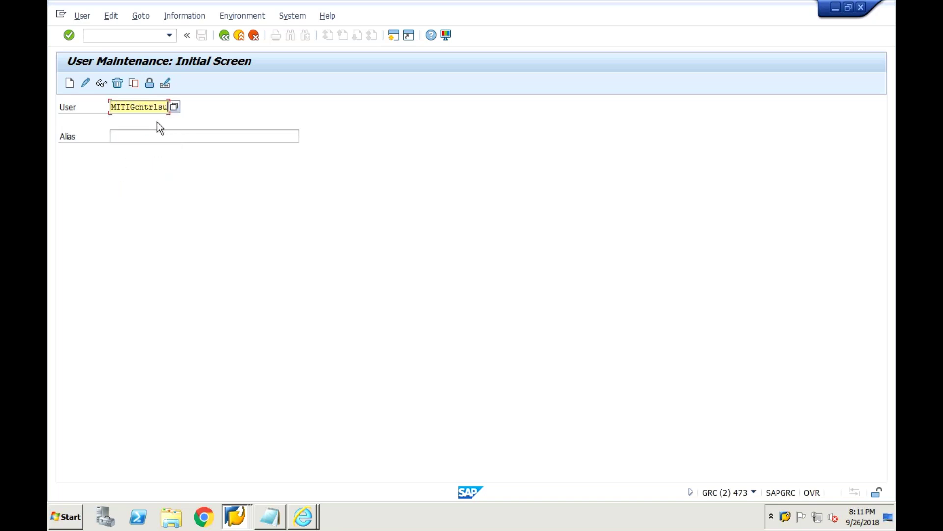
{"action": "left_click", "coordinate": [85, 83]}
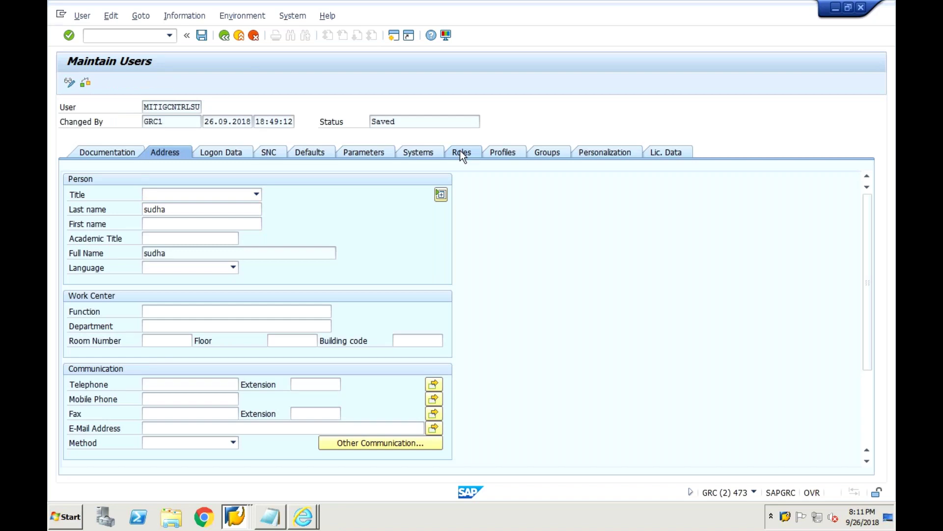
{"action": "left_click", "coordinate": [462, 155]}
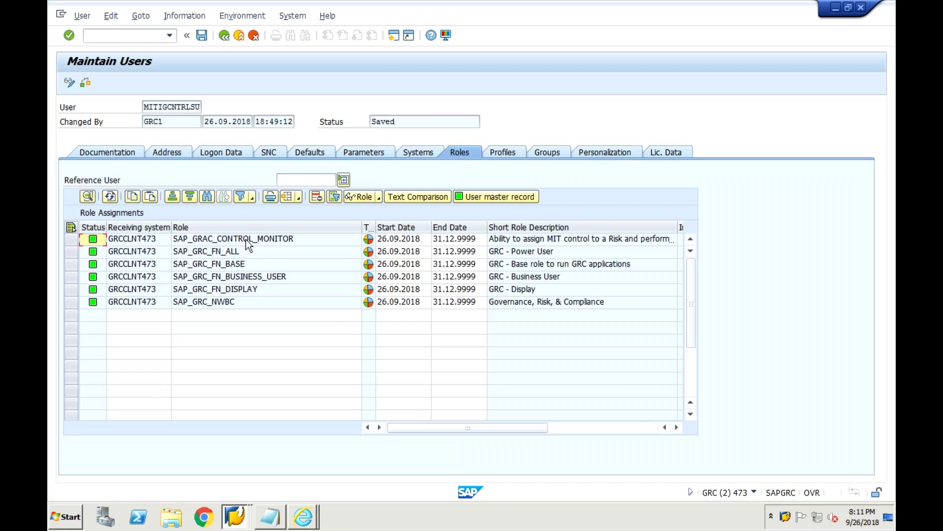
Record the user ID MITIGCNTRLSU in the Notepad notes below SUDHAGRC03 and return to the SAP session.
{"action": "left_click", "coordinate": [198, 108]}
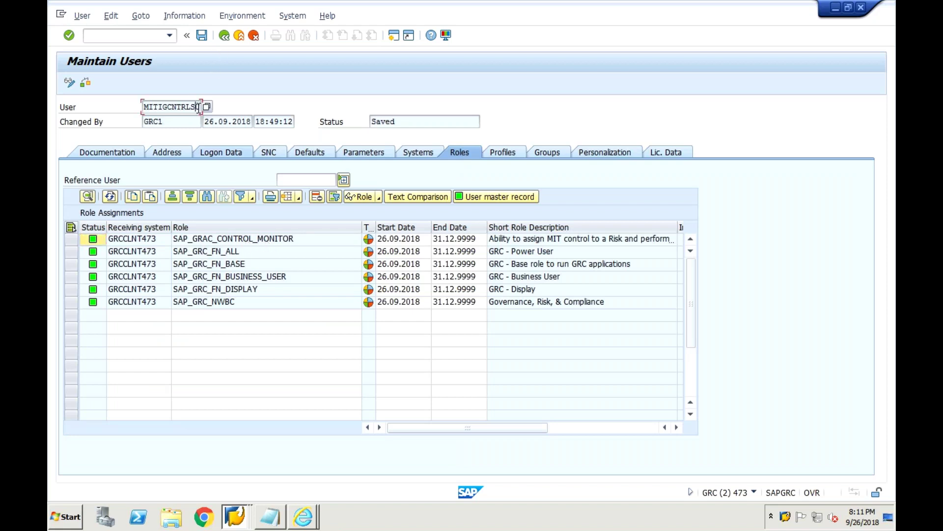
{"action": "left_click_drag", "start_coordinate": [198, 108], "coordinate": [130, 109]}
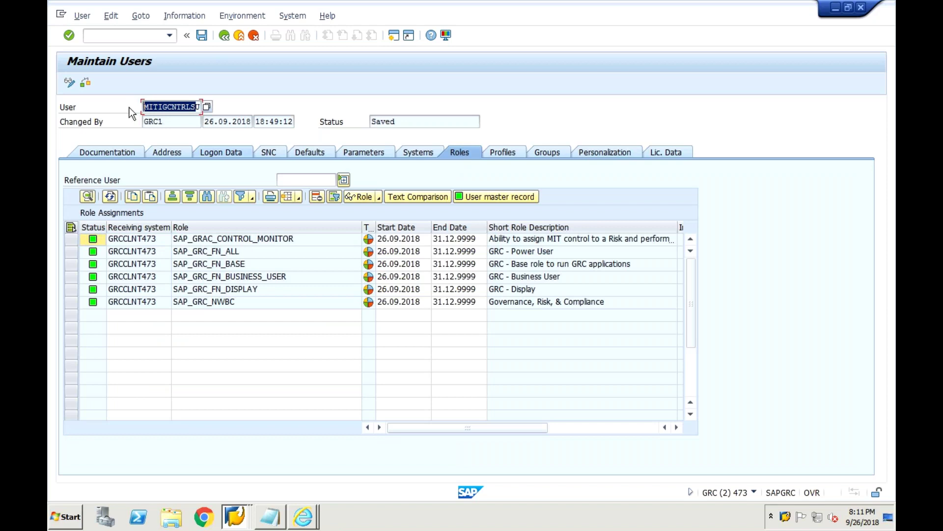
{"action": "left_click", "coordinate": [129, 108]}
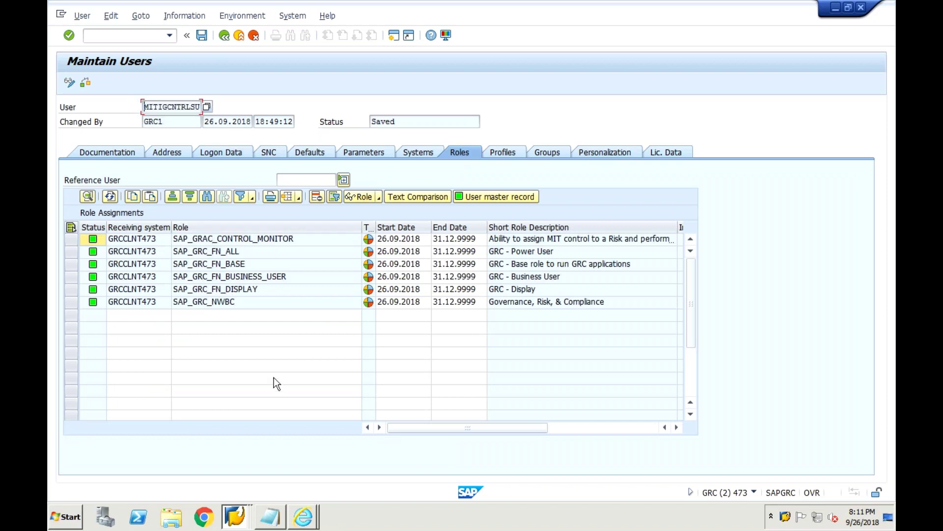
{"action": "left_click", "coordinate": [274, 518]}
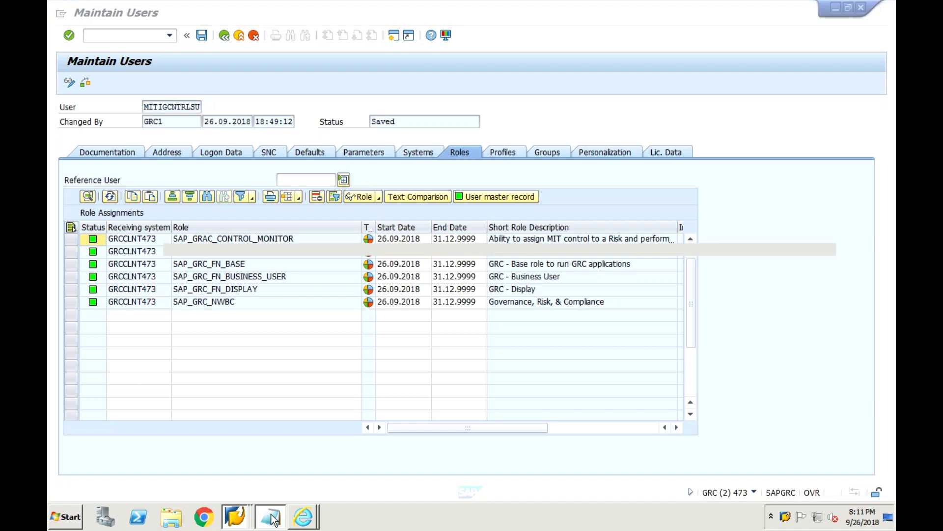
{"action": "type", "text": "U"}
{"action": "left_click", "coordinate": [611, 195]}
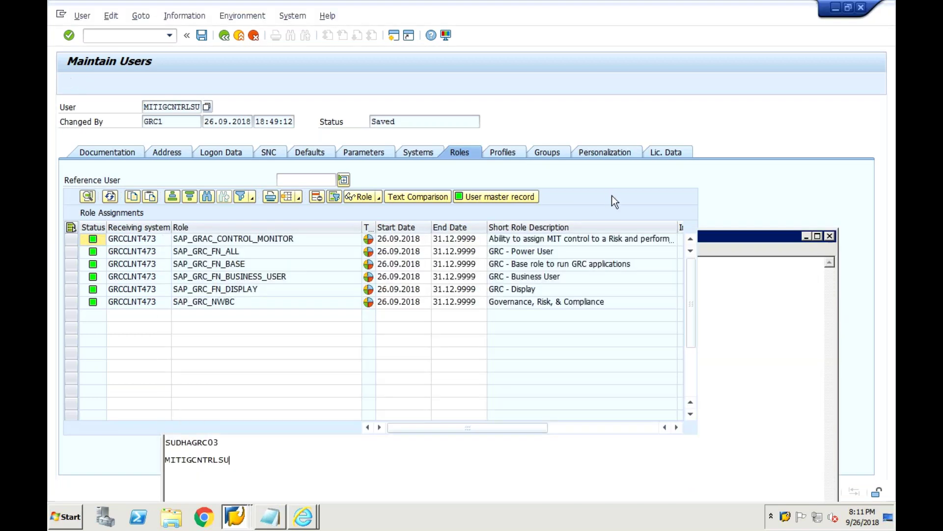
Leave the current user, open user MITIGOWNERSU for editing and examine its role assignments.
{"action": "left_click", "coordinate": [224, 35]}
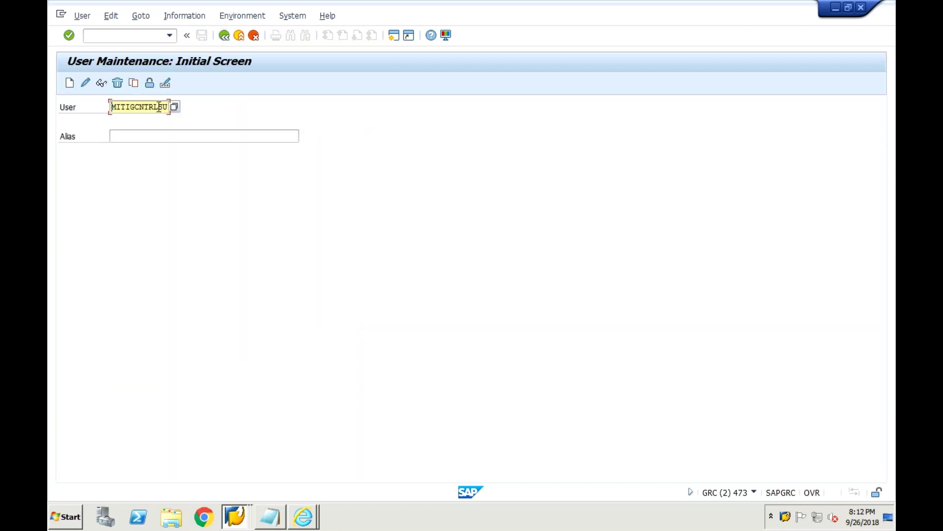
{"action": "key", "text": "BackSpace"}
{"action": "key", "text": "BackSpace"}
{"action": "key", "text": "BackSpace"}
{"action": "key", "text": "BackSpace"}
{"action": "key", "text": "BackSpace"}
{"action": "key", "text": "Right"}
{"action": "key", "text": "Right"}
{"action": "key", "text": "Right"}
{"action": "key", "text": "Left"}
{"action": "key", "text": "Left"}
{"action": "key", "text": "BackSpace"}
{"action": "key", "text": "BackSpace"}
{"action": "left_click", "coordinate": [152, 130]}
{"action": "left_click", "coordinate": [86, 84]}
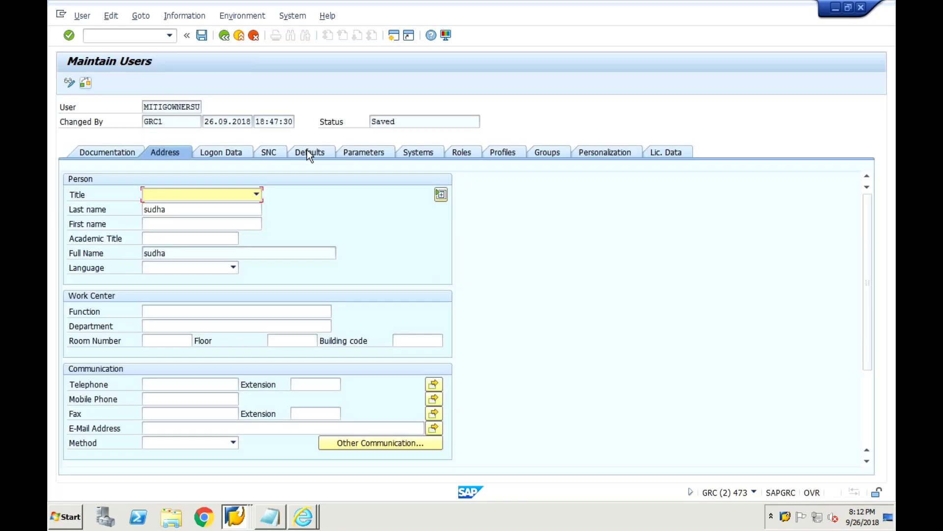
{"action": "left_click", "coordinate": [461, 154]}
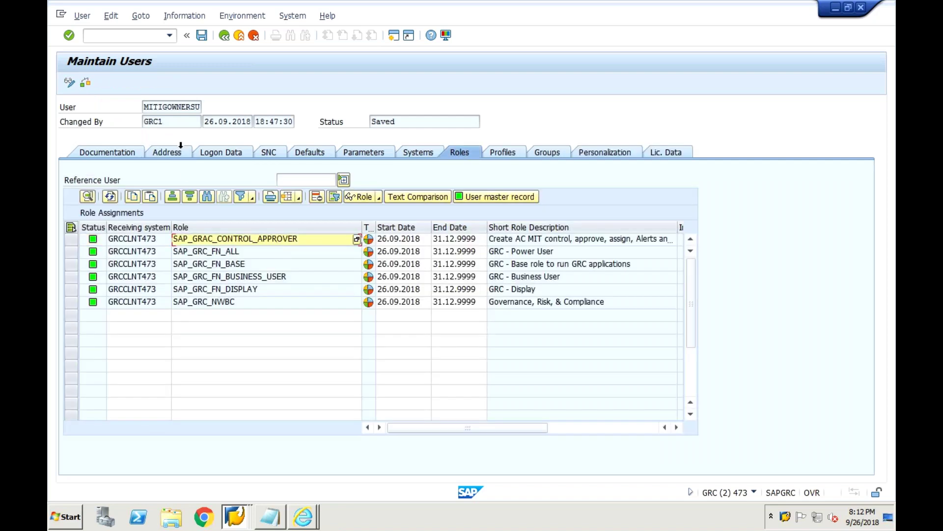
Add the user ID MITIGOWNERSU to the Notepad notes below MITIGCNTRLSU and return to the SAP session.
{"action": "left_click", "coordinate": [197, 106]}
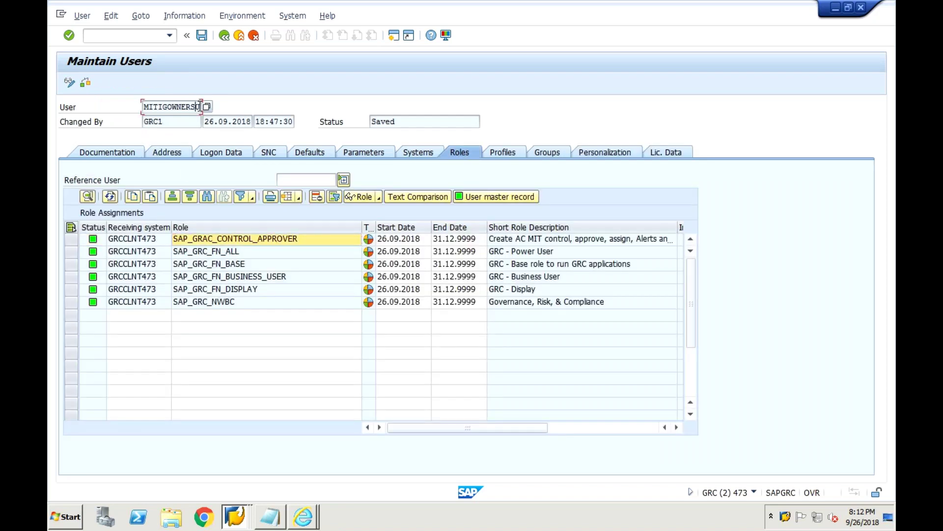
{"action": "left_click_drag", "start_coordinate": [198, 106], "coordinate": [133, 104]}
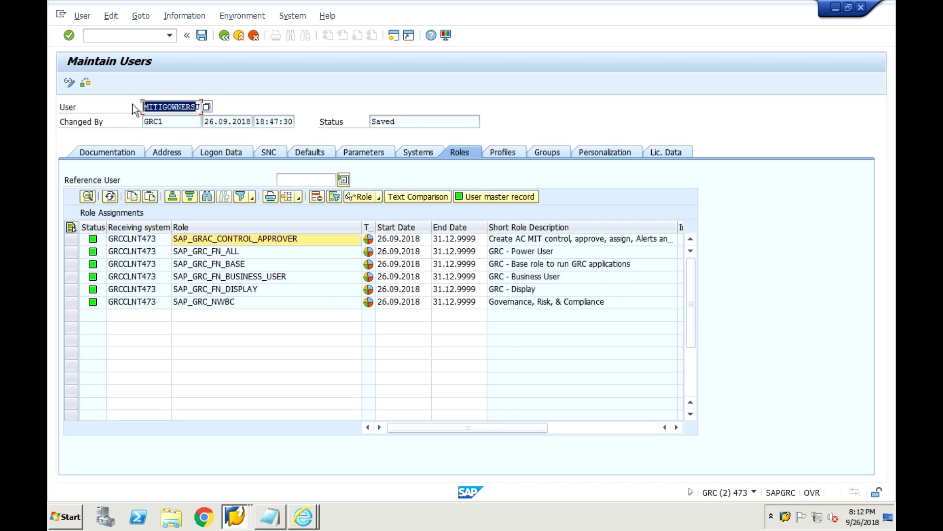
{"action": "key", "text": "ctrl+c"}
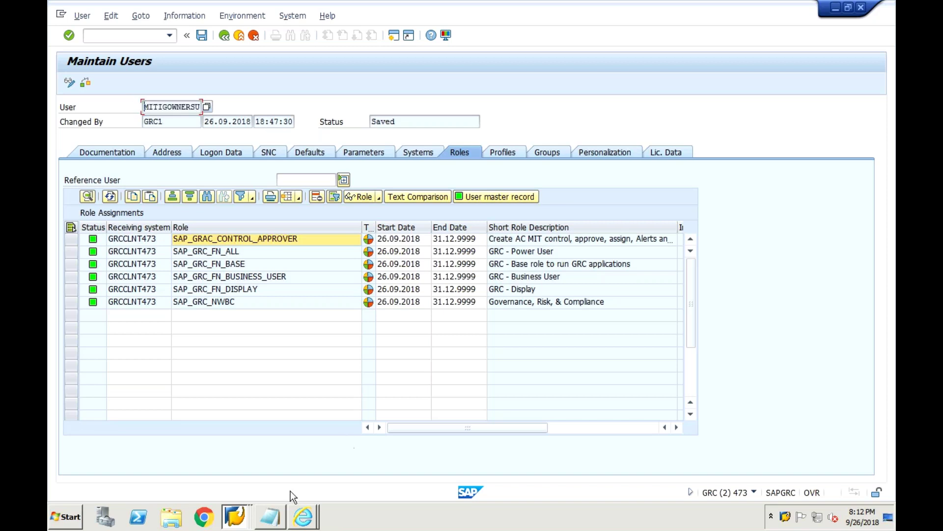
{"action": "left_click", "coordinate": [269, 516]}
{"action": "key", "text": "Return"}
{"action": "key", "text": "ctrl+v"}
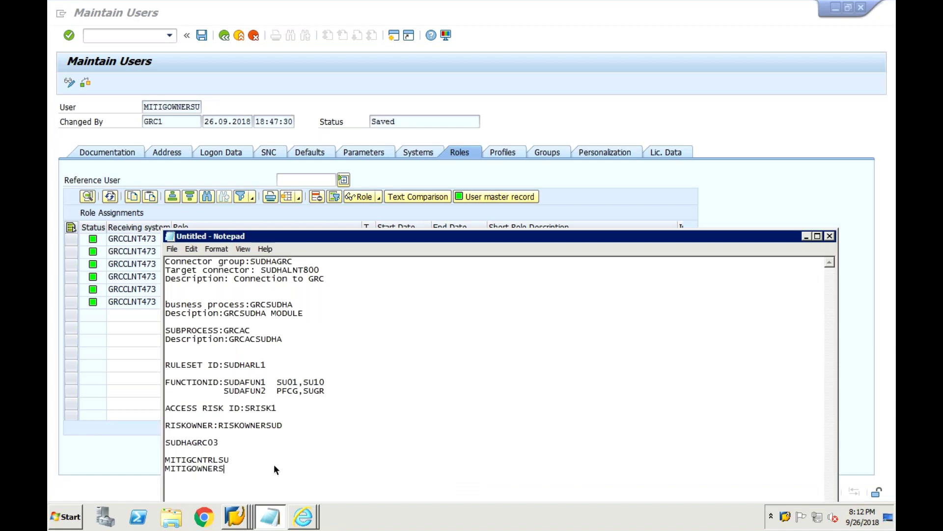
{"action": "type", "text": "U"}
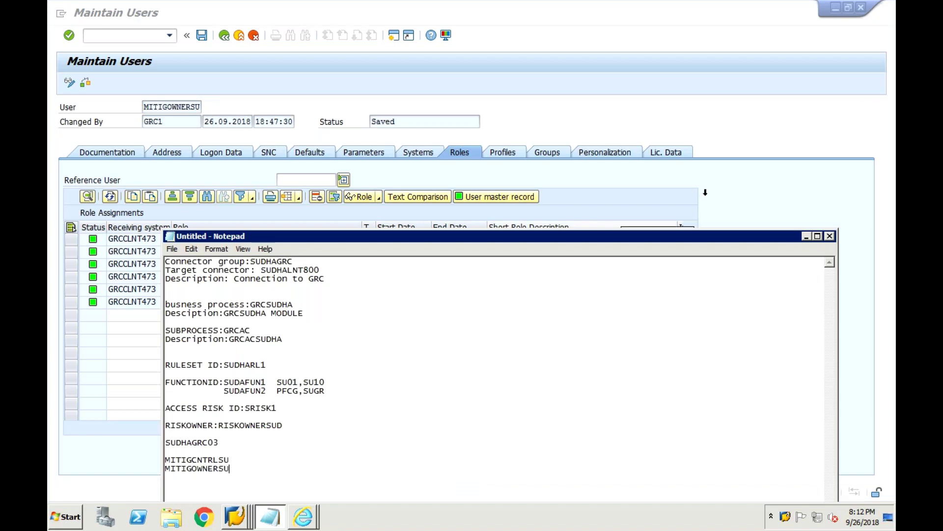
{"action": "left_click", "coordinate": [706, 194]}
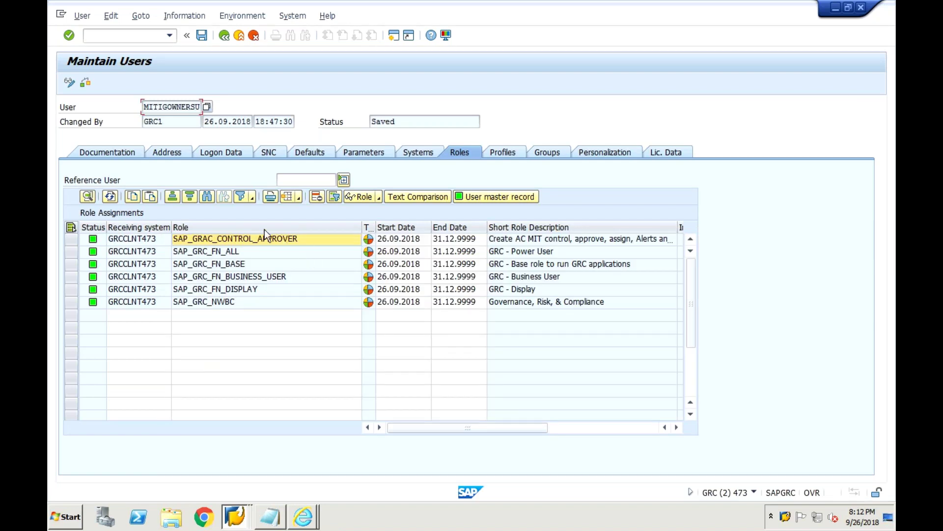
Save user MITIGOWNERSU and switch to the EH7 session with the Program for Authorization data Synchronization.
{"action": "left_click", "coordinate": [240, 241]}
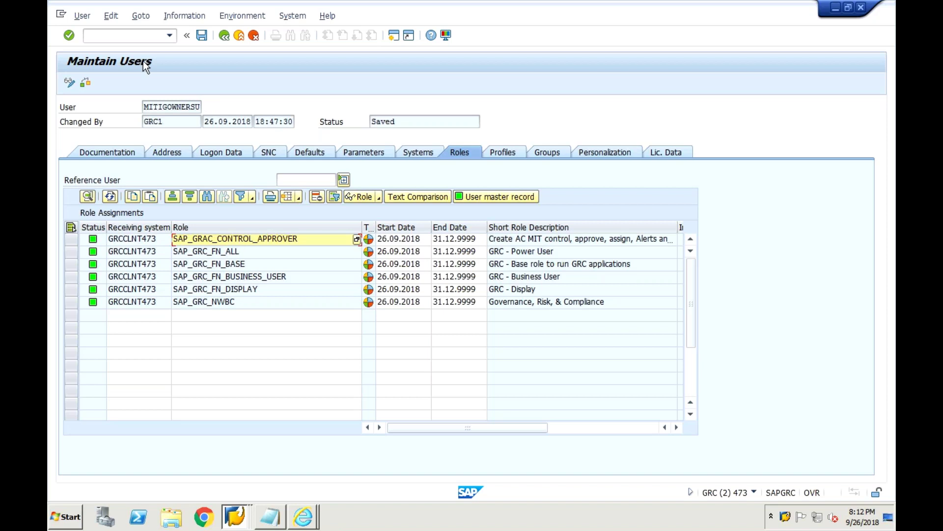
{"action": "left_click", "coordinate": [202, 36]}
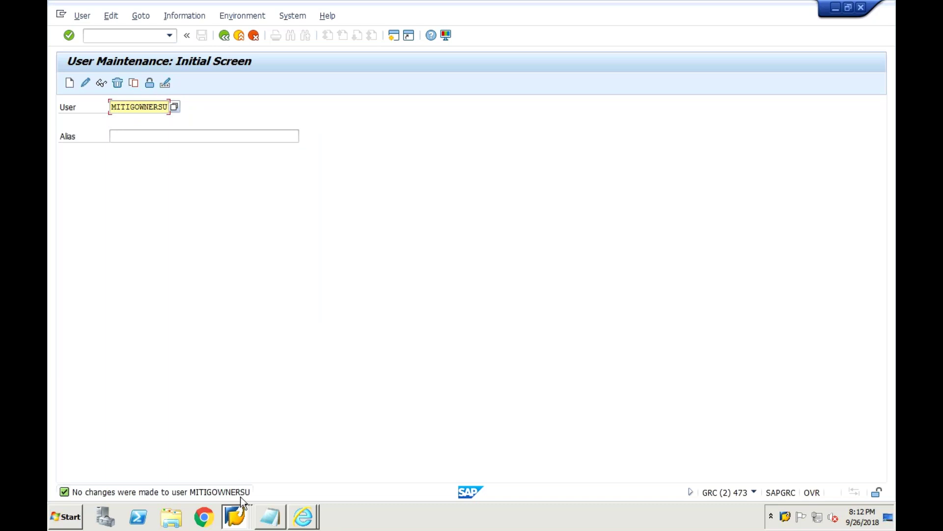
{"action": "left_click", "coordinate": [239, 522]}
{"action": "left_click", "coordinate": [232, 468]}
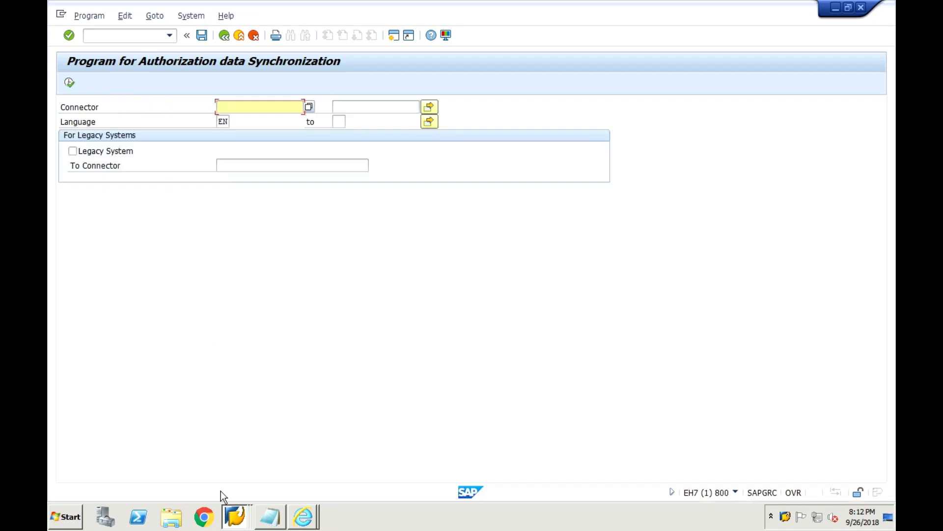
Log off the EH7 session and switch to the GRC session with the Repository Object (Profile, Role & User) Synchronization.
{"action": "left_click", "coordinate": [861, 8]}
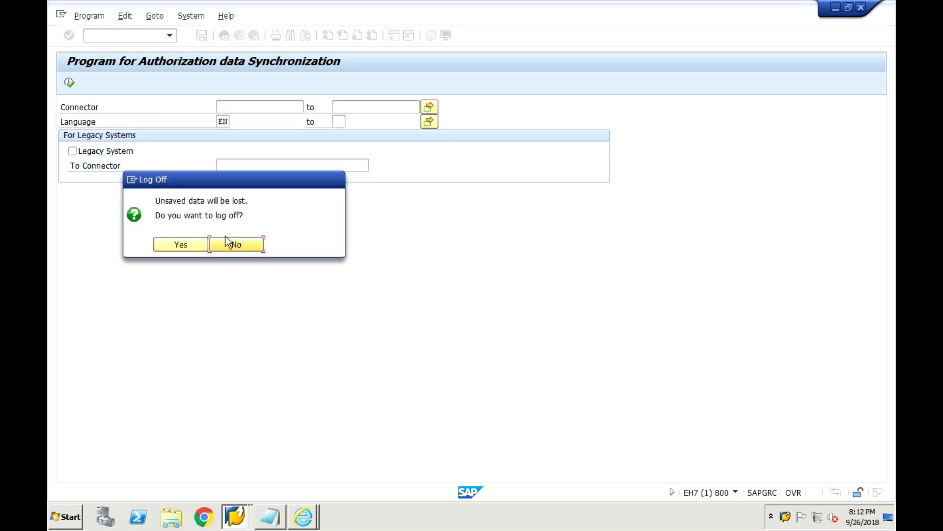
{"action": "left_click", "coordinate": [185, 246]}
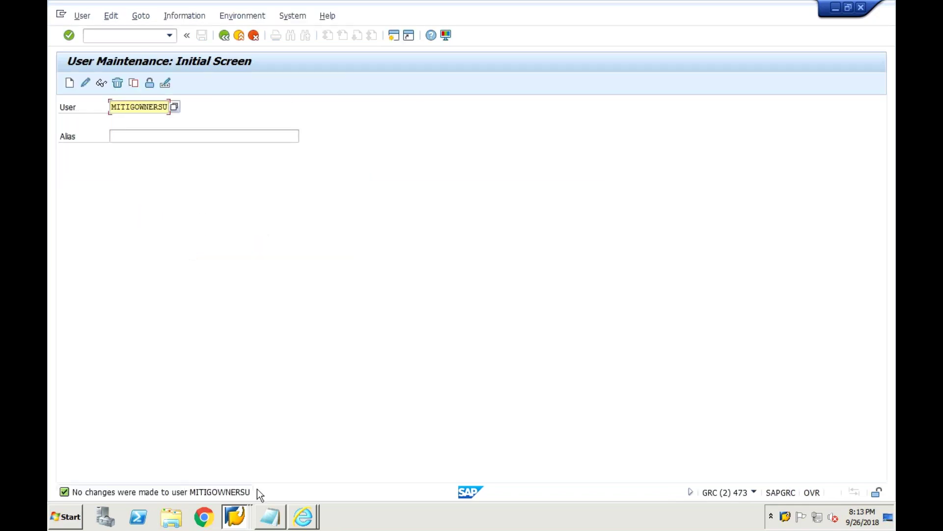
{"action": "left_click", "coordinate": [240, 525]}
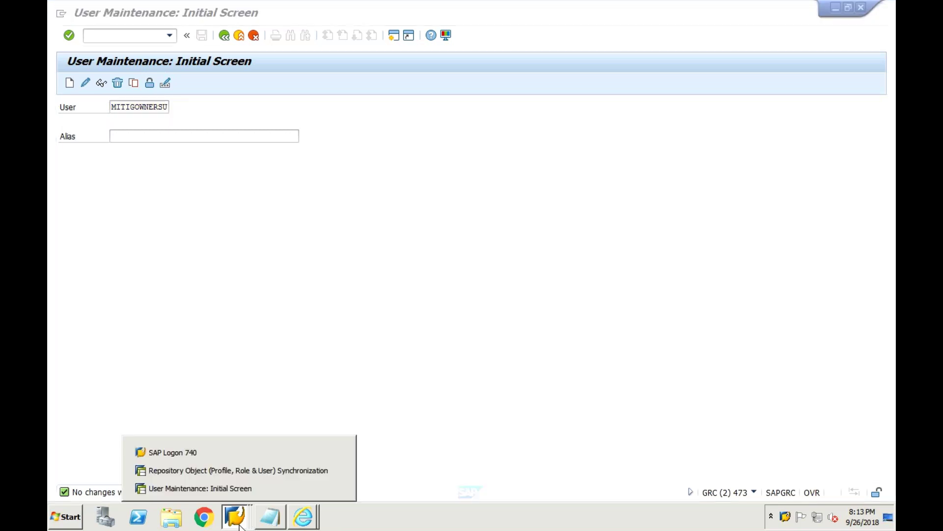
{"action": "left_click", "coordinate": [231, 473]}
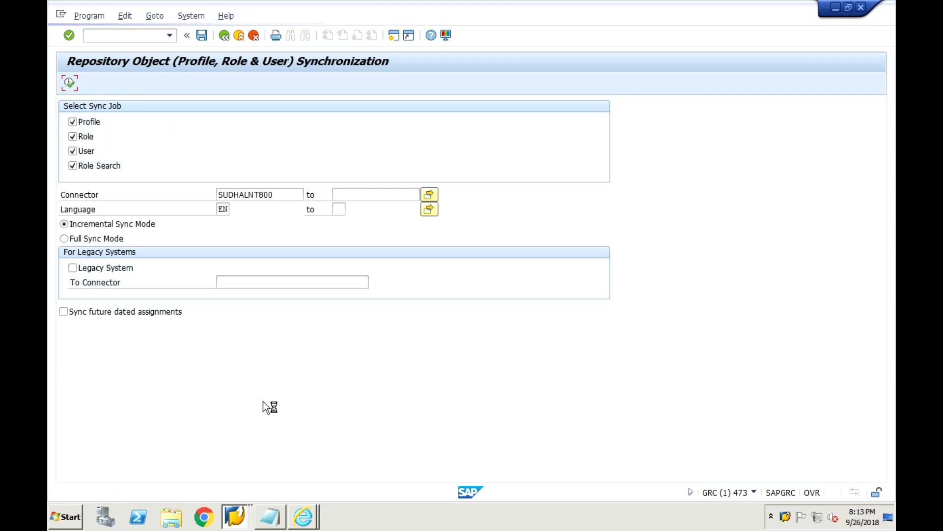
{"action": "mouse_move", "coordinate": [242, 525]}
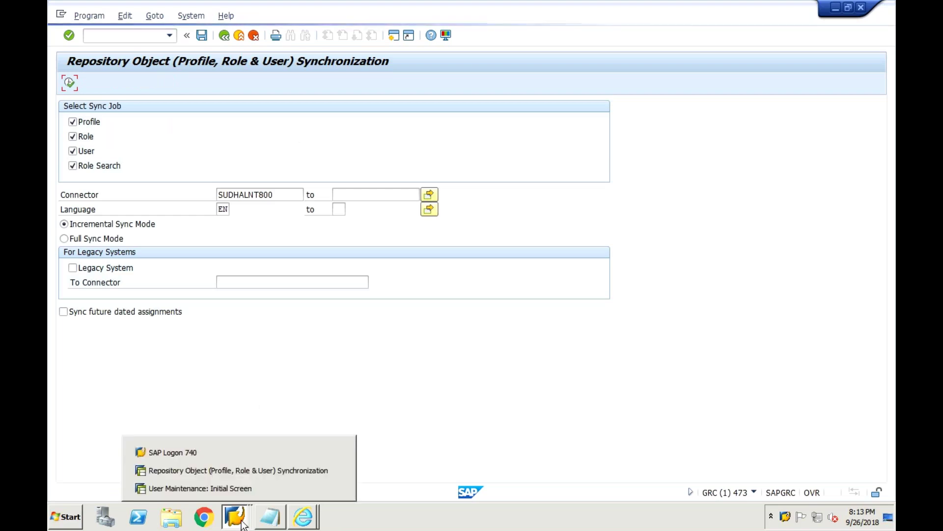
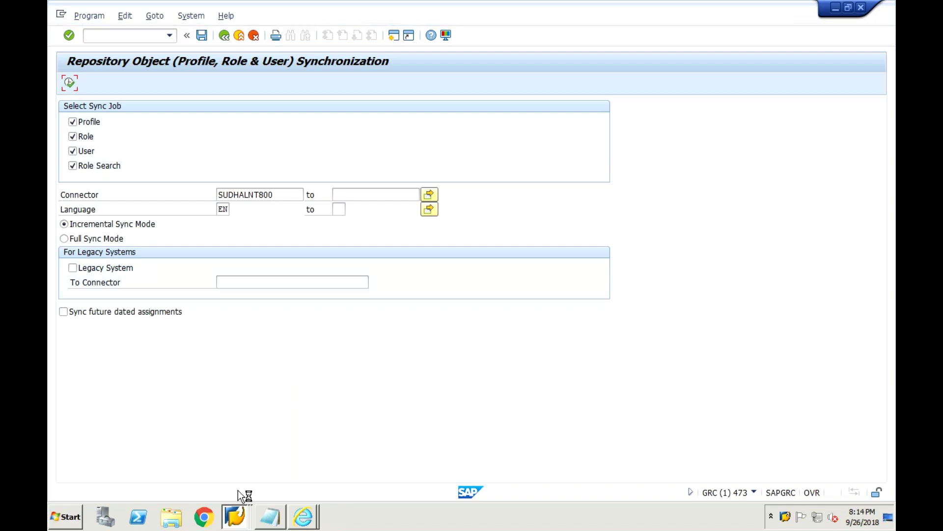
Switch to the Setup window in Internet Explorer, open the organization hierarchy and select CSCIT under CSC.
{"action": "left_click", "coordinate": [239, 519]}
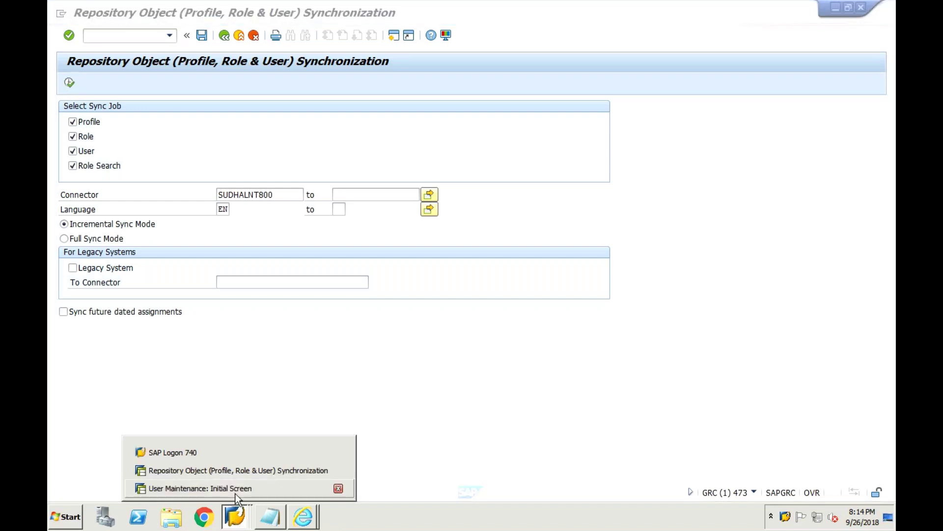
{"action": "mouse_move", "coordinate": [307, 525]}
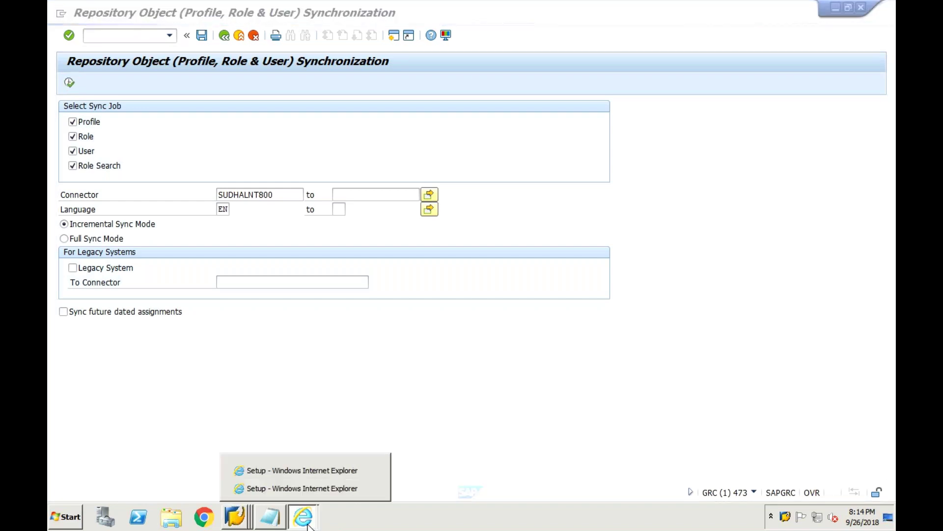
{"action": "left_click", "coordinate": [299, 485]}
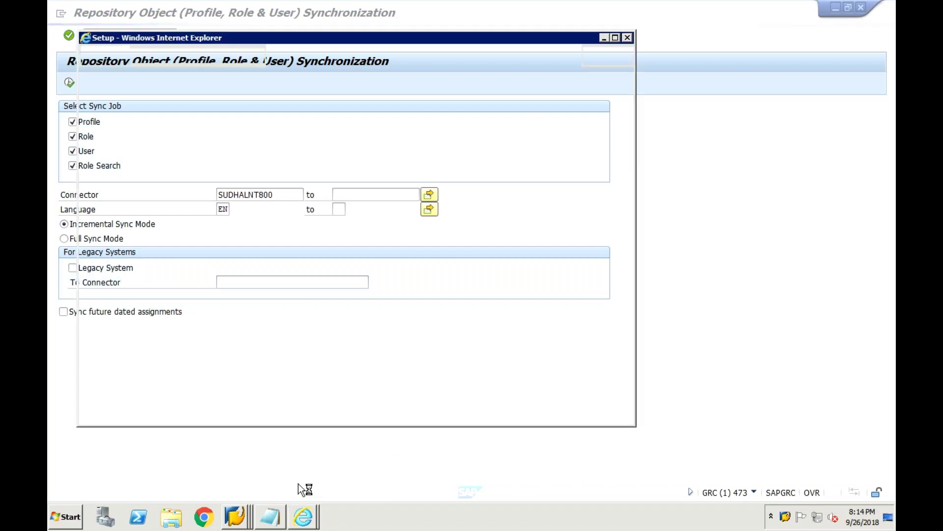
{"action": "left_click", "coordinate": [615, 38]}
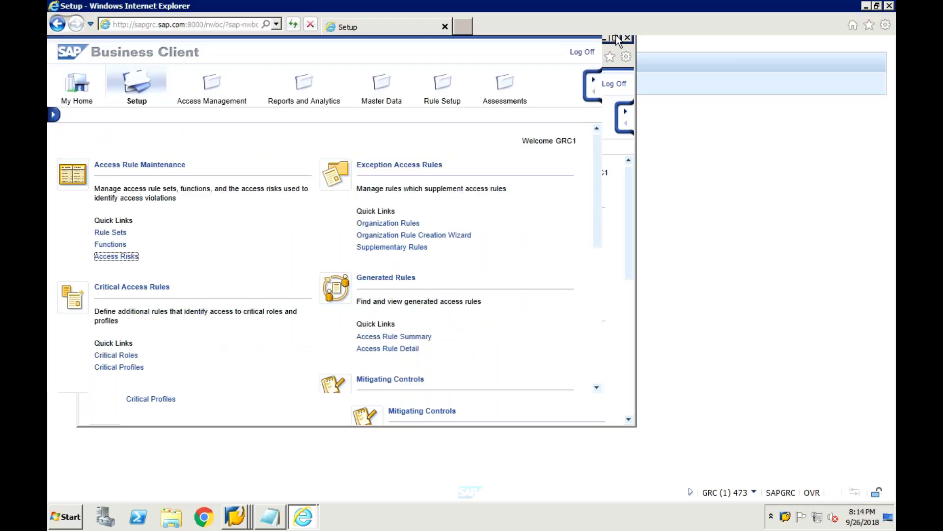
{"action": "left_click", "coordinate": [124, 437]}
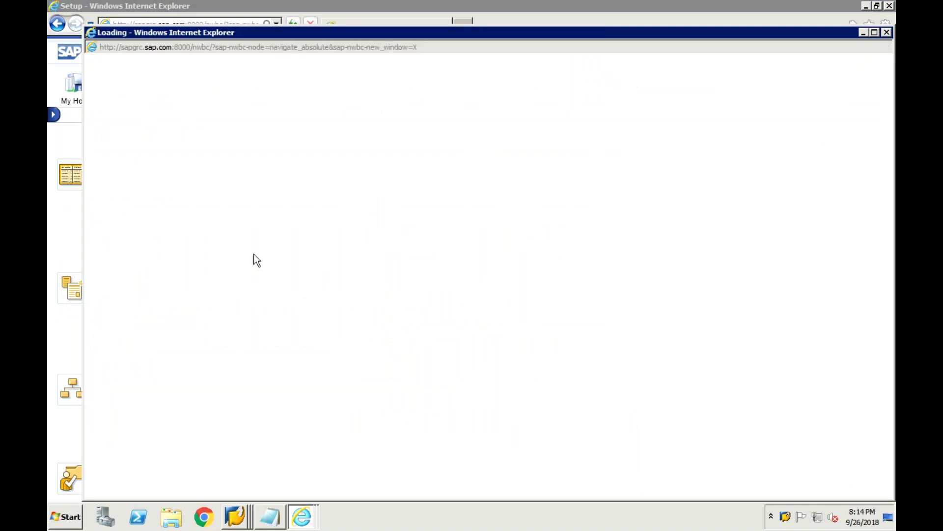
{"action": "left_click", "coordinate": [121, 267]}
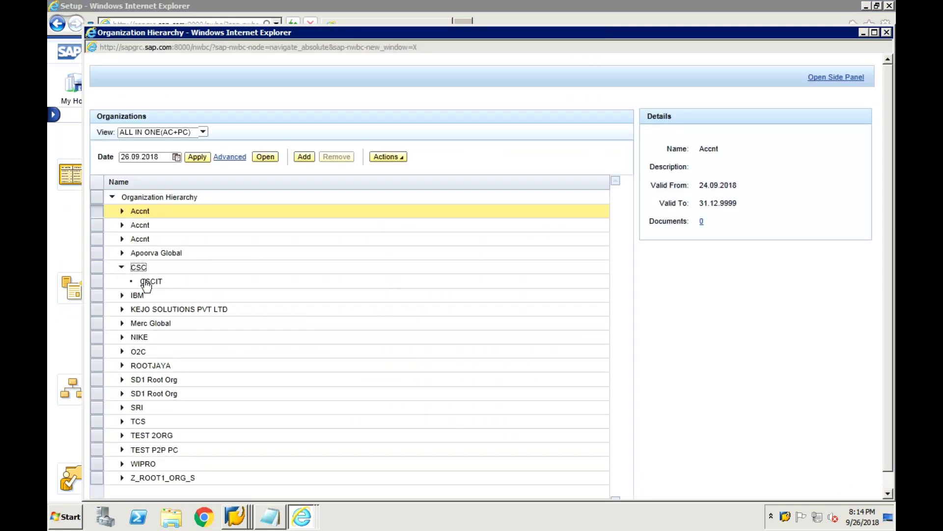
{"action": "left_click", "coordinate": [149, 283]}
{"action": "left_click", "coordinate": [304, 157]}
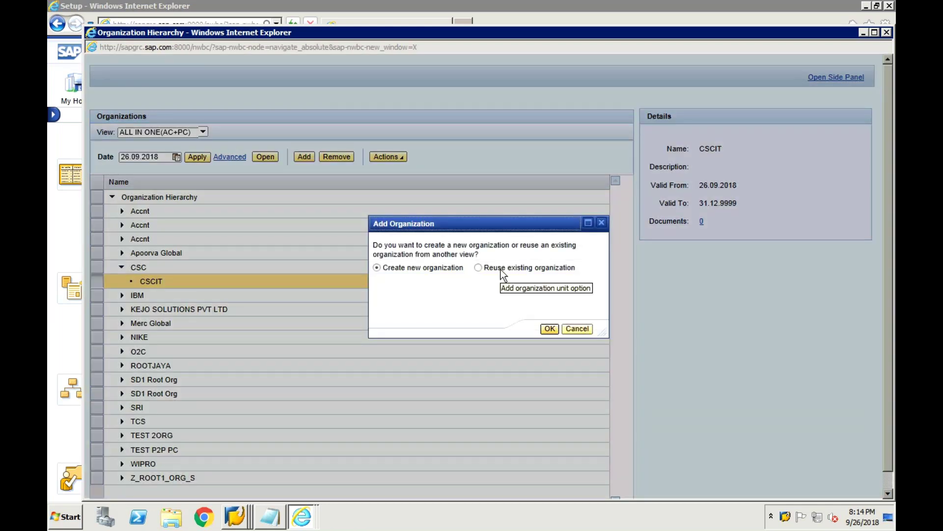
{"action": "left_click", "coordinate": [501, 270]}
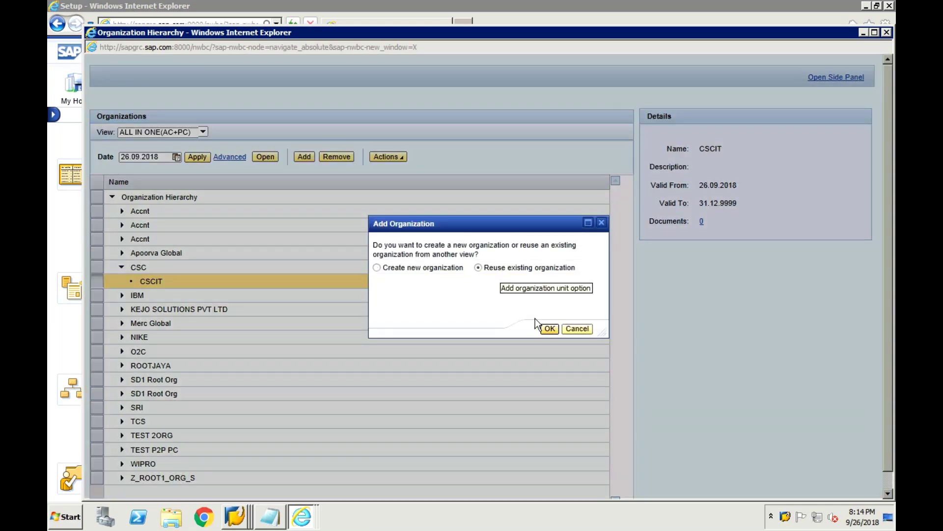
{"action": "left_click", "coordinate": [550, 329]}
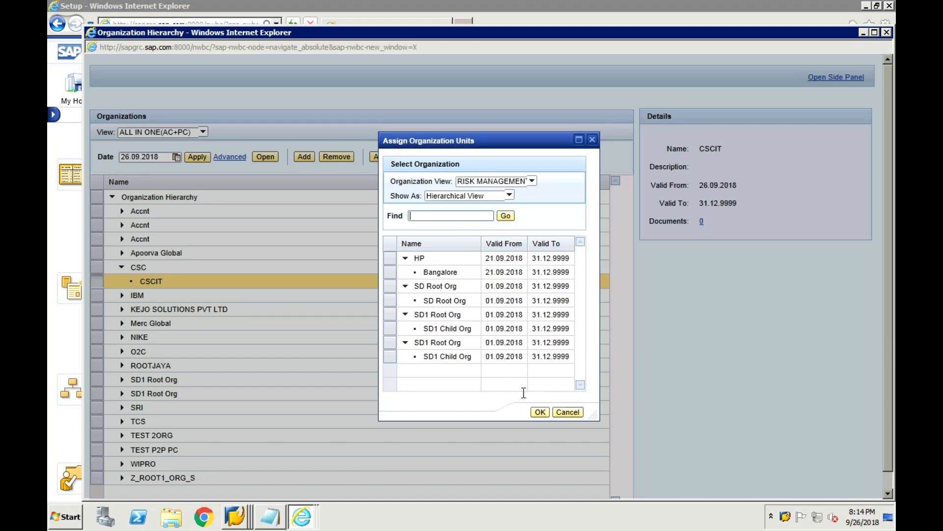
{"action": "left_click", "coordinate": [560, 413]}
Open the organization CSCIT and display its list of AC owners.
{"action": "left_click", "coordinate": [264, 157]}
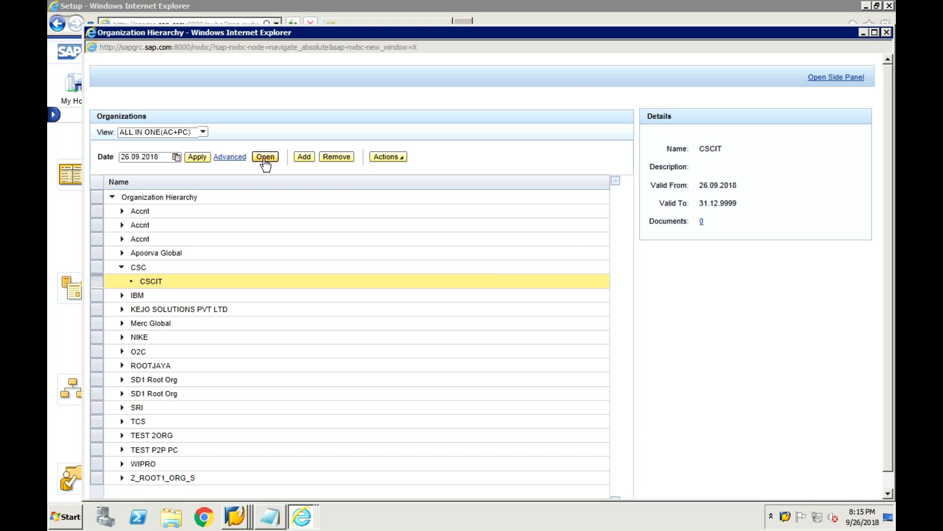
{"action": "left_click", "coordinate": [265, 157]}
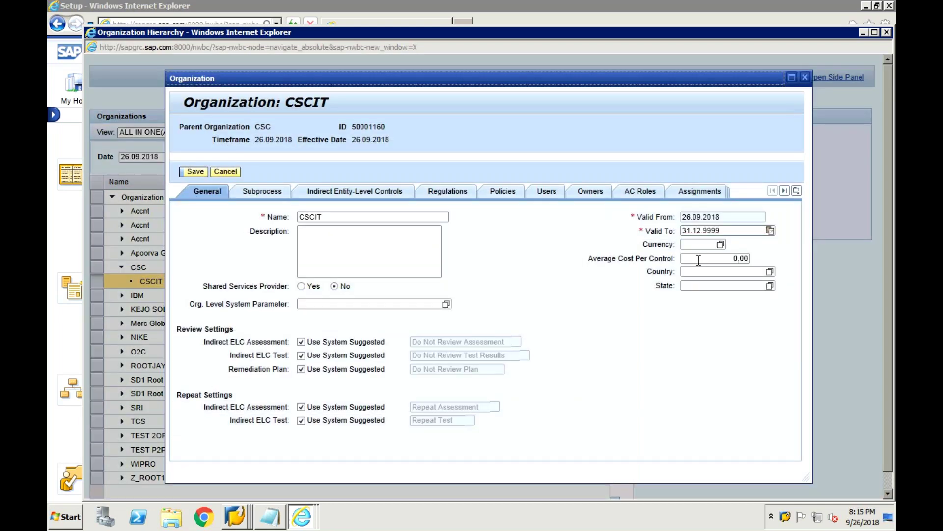
{"action": "left_click", "coordinate": [261, 193]}
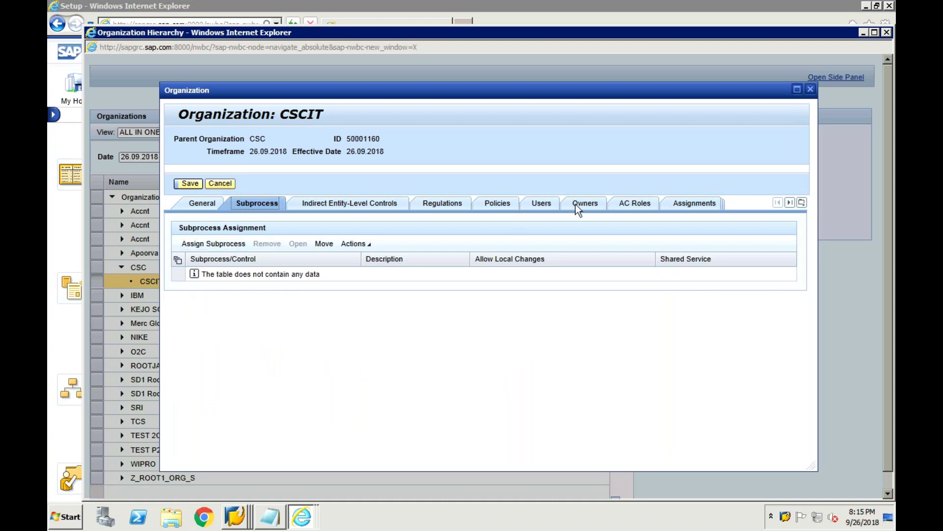
{"action": "left_click", "coordinate": [586, 209]}
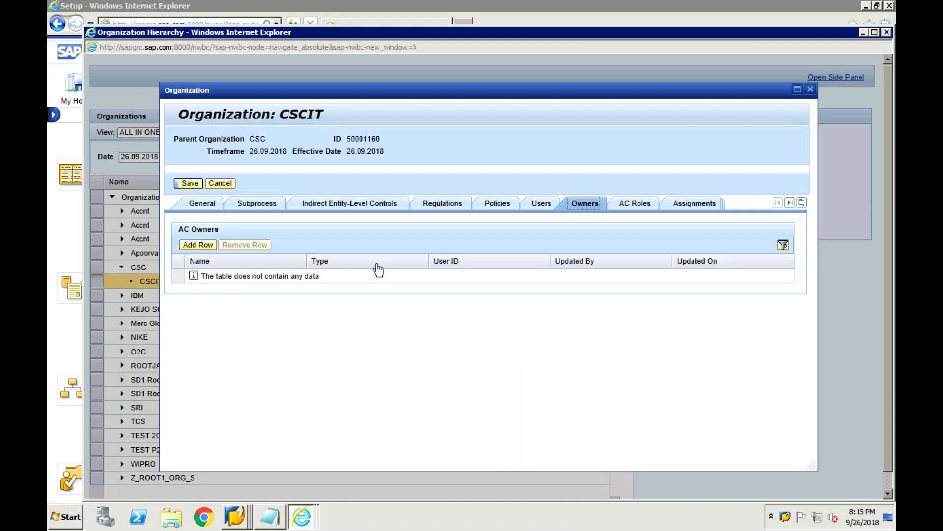
Add an AC owner row to CSCIT, search full names for *SU* and assign user ID MITIGOWNERSU.
{"action": "left_click", "coordinate": [199, 246]}
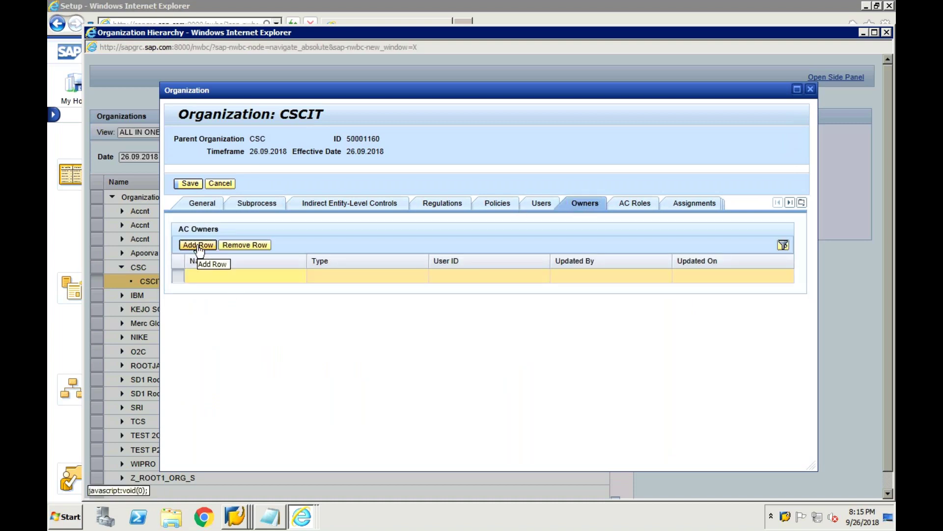
{"action": "left_click", "coordinate": [215, 278]}
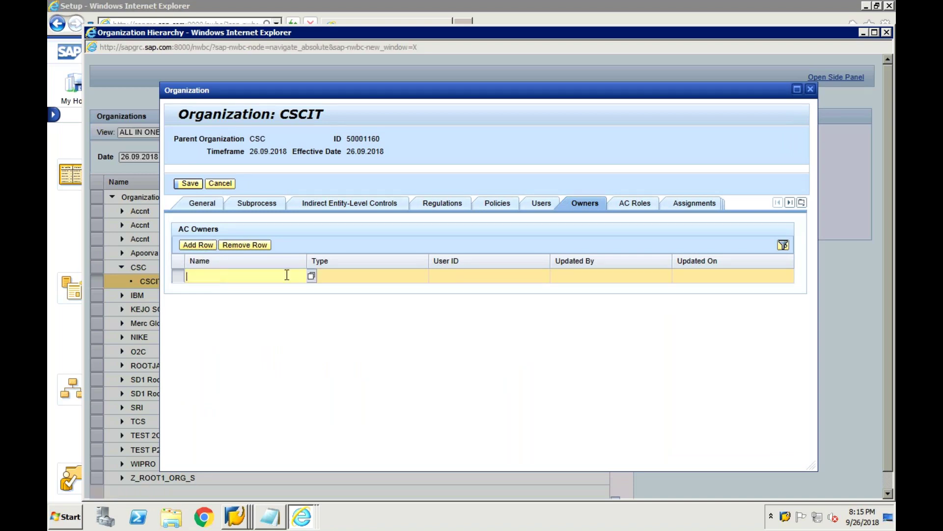
{"action": "left_click", "coordinate": [312, 277]}
{"action": "left_click", "coordinate": [484, 268]}
{"action": "type", "text": "SU"}
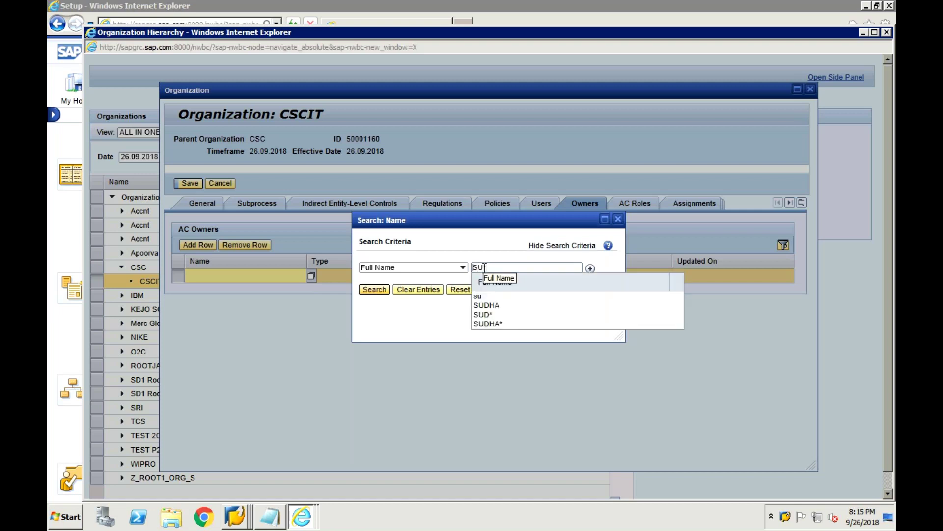
{"action": "key", "text": "Home"}
{"action": "type", "text": "*"}
{"action": "key", "text": "End"}
{"action": "type", "text": "*"}
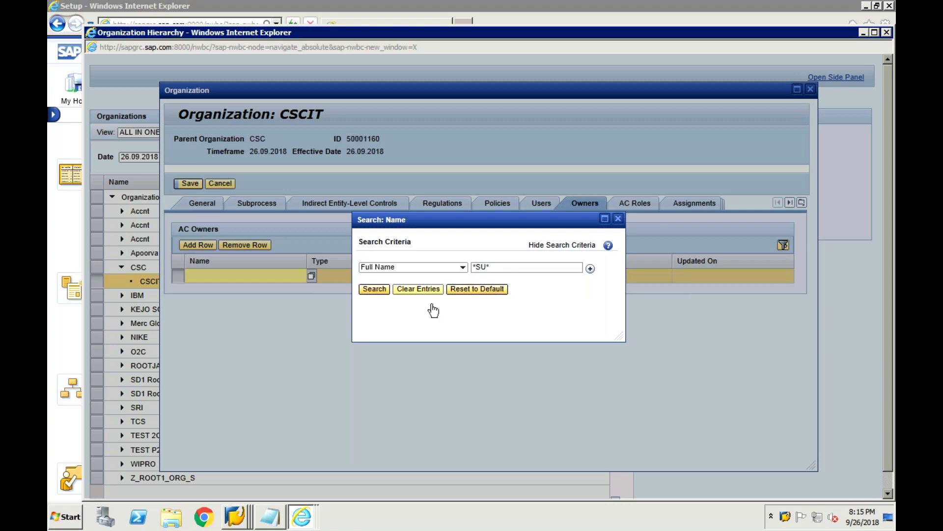
{"action": "left_click", "coordinate": [382, 290]}
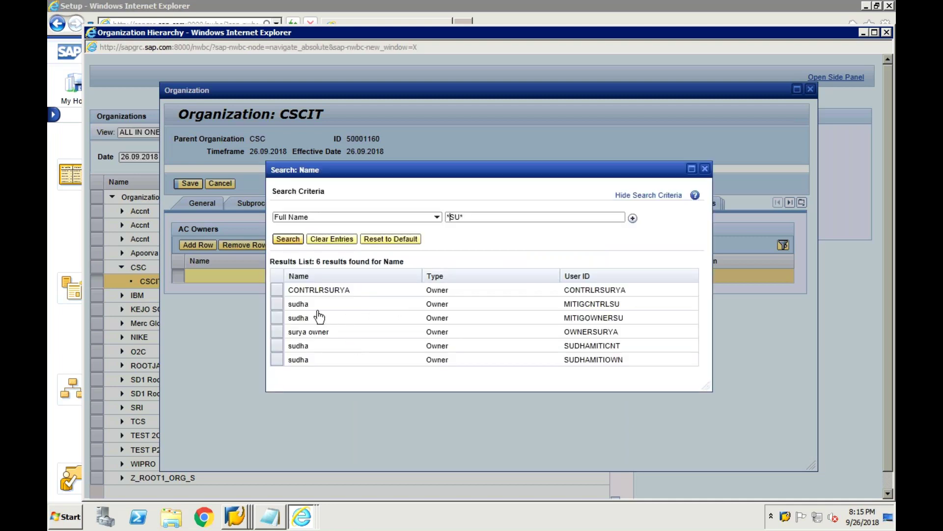
{"action": "left_click", "coordinate": [277, 318]}
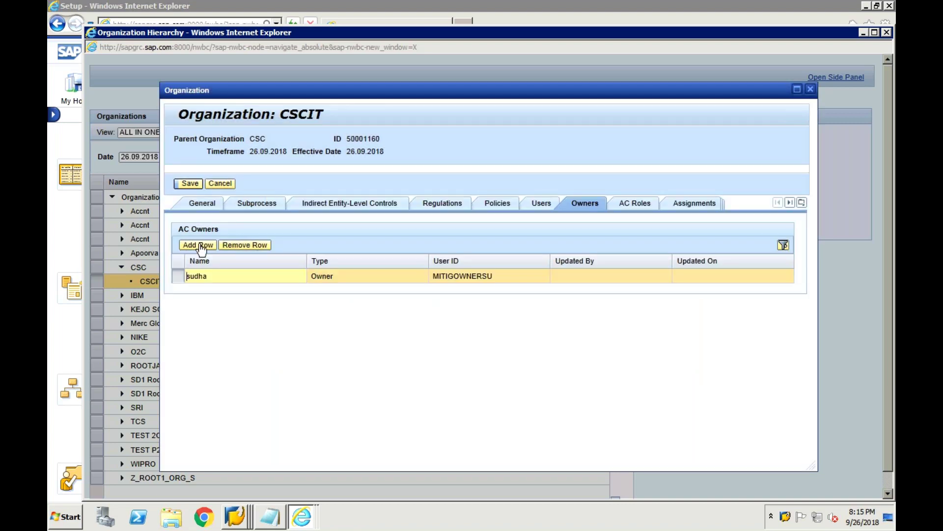
Add MITIGCNTRLSU as a second AC owner through a full-name search for *SU*, and save the organization.
{"action": "left_click", "coordinate": [201, 245]}
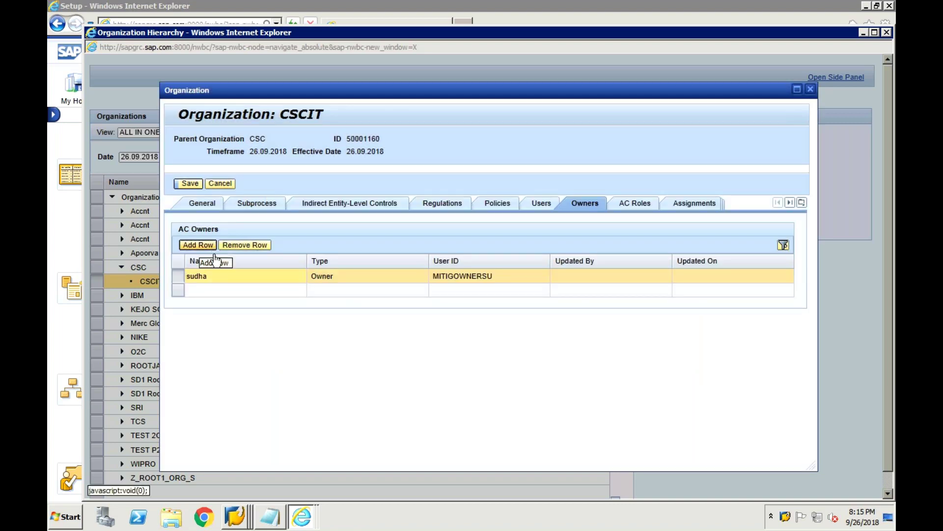
{"action": "left_click", "coordinate": [203, 291]}
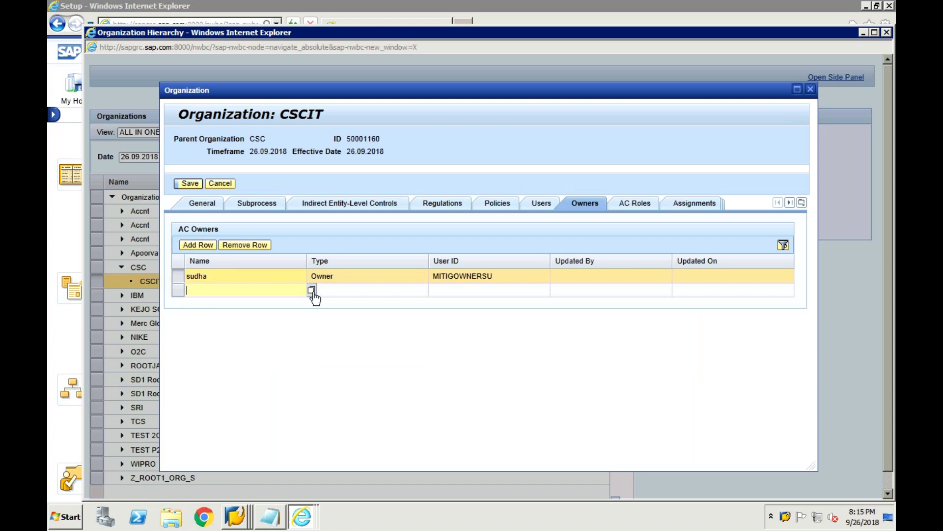
{"action": "left_click", "coordinate": [454, 294]}
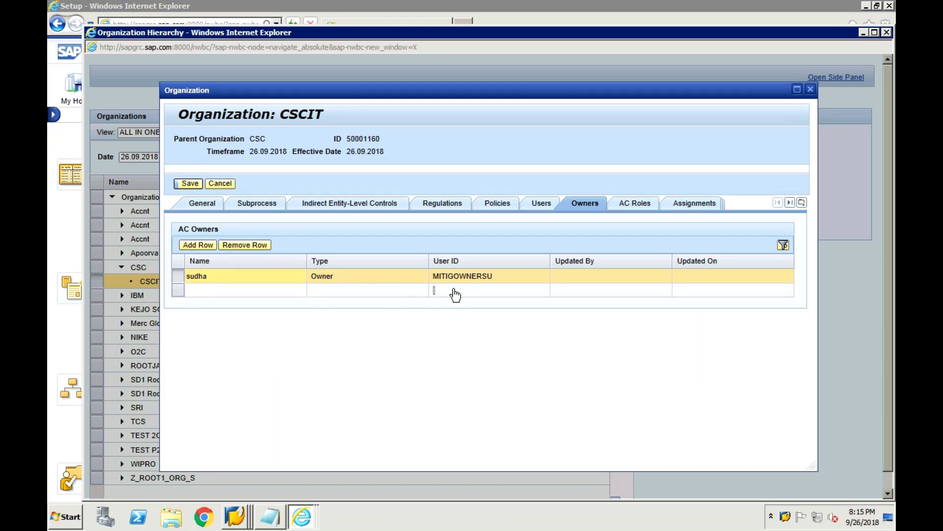
{"action": "left_click", "coordinate": [290, 289]}
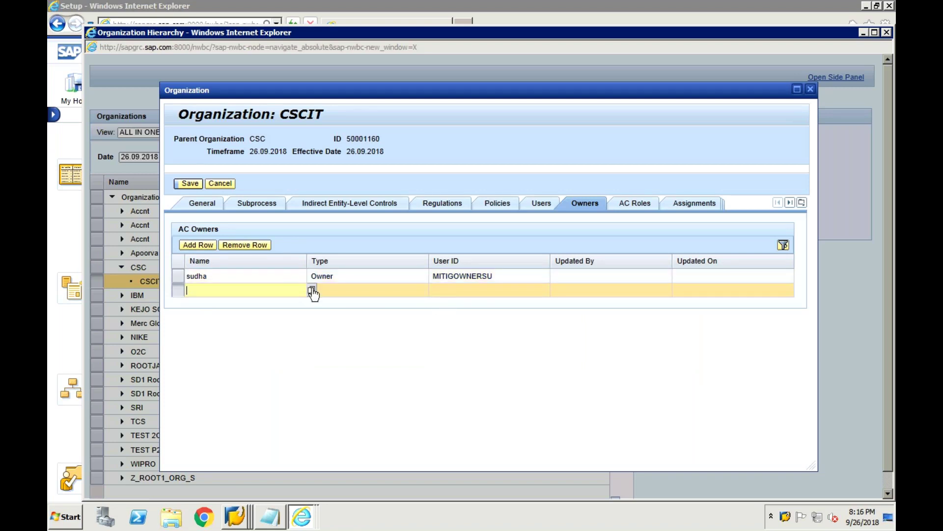
{"action": "left_click", "coordinate": [312, 290]}
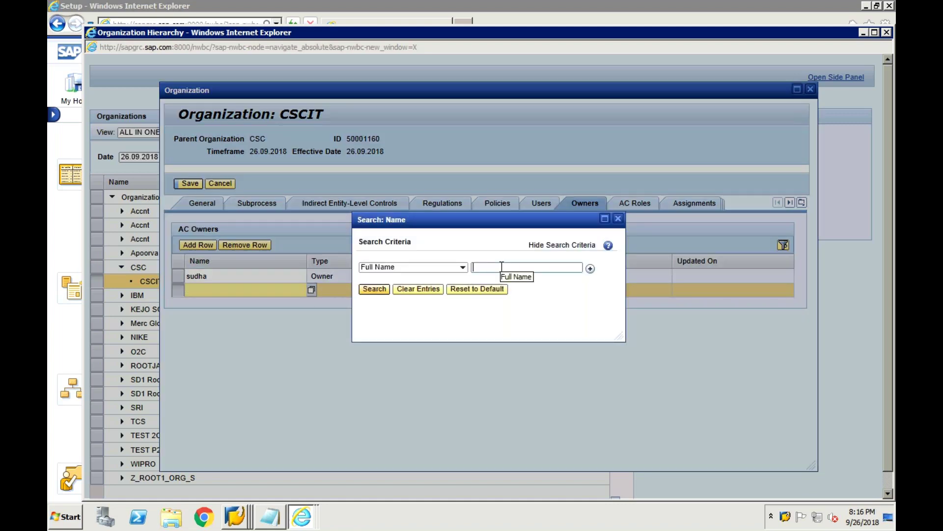
{"action": "type", "text": "*SU*"}
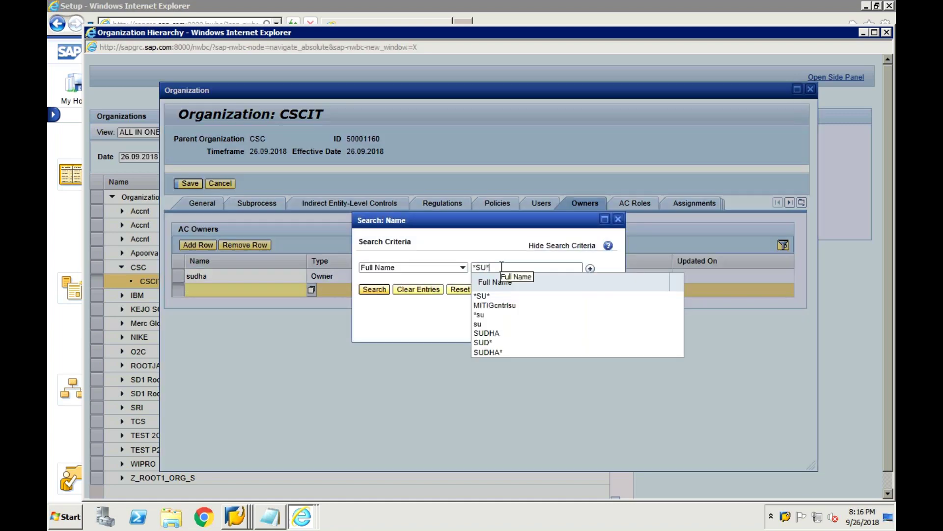
{"action": "key", "text": "Return"}
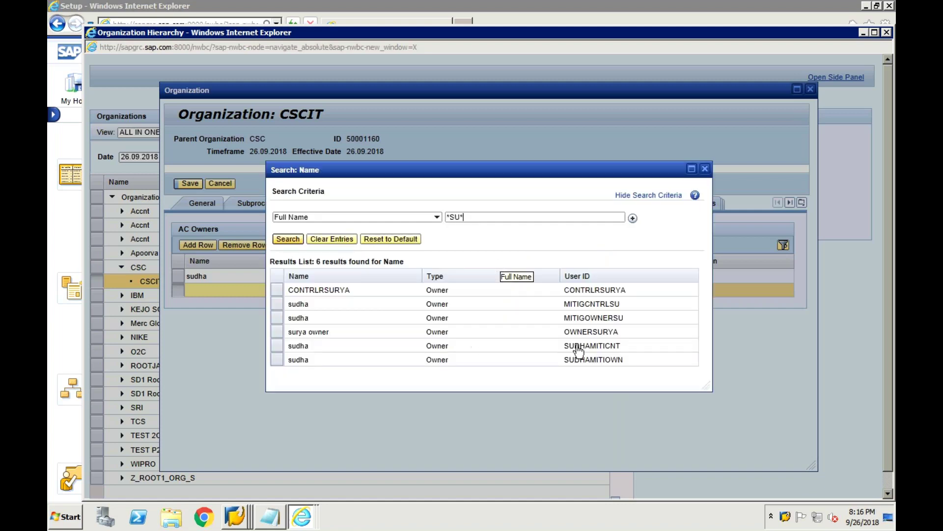
{"action": "left_click", "coordinate": [301, 304]}
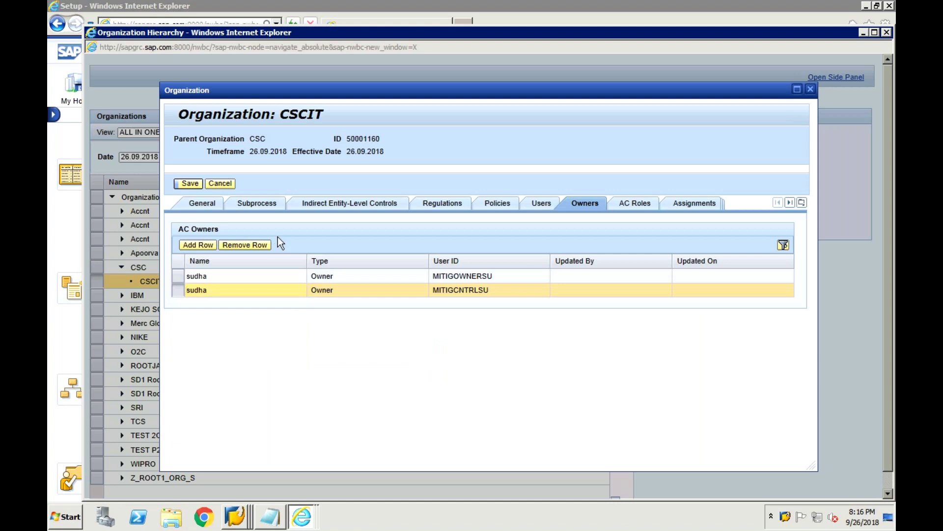
{"action": "left_click", "coordinate": [190, 185]}
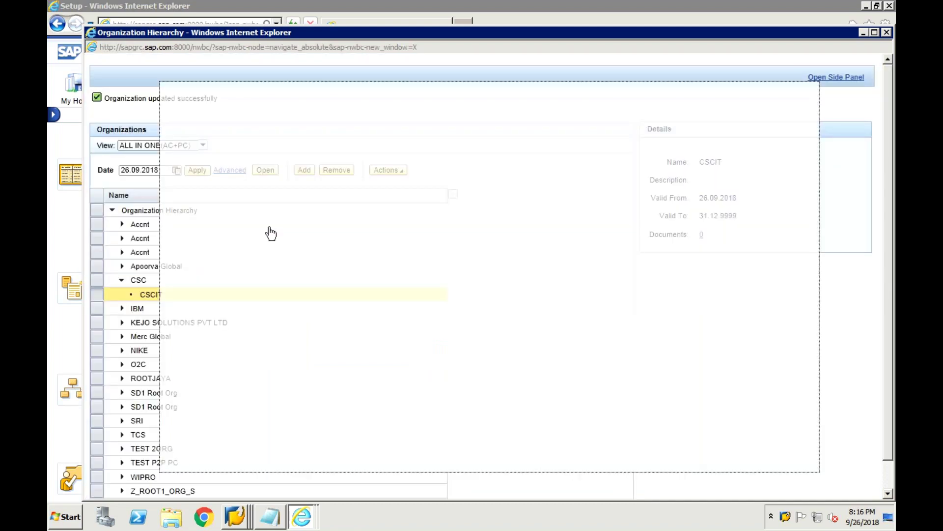
Open organization CSCIT once more, and close it together with the organization hierarchy window.
{"action": "left_click", "coordinate": [266, 170]}
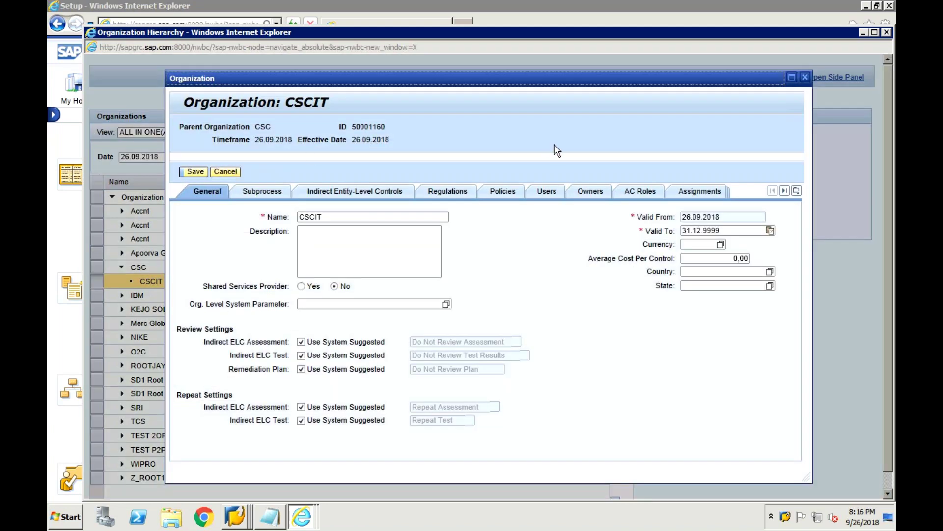
{"action": "left_click", "coordinate": [804, 76]}
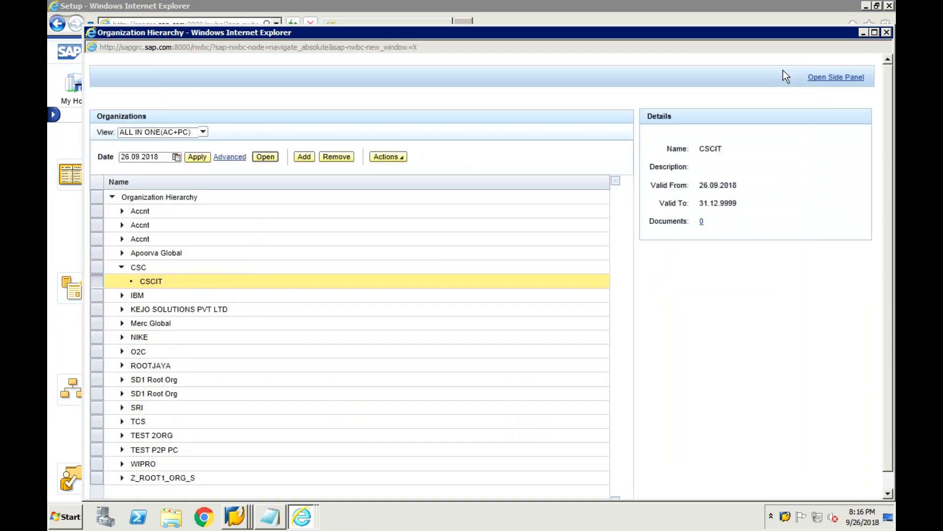
{"action": "left_click", "coordinate": [887, 33]}
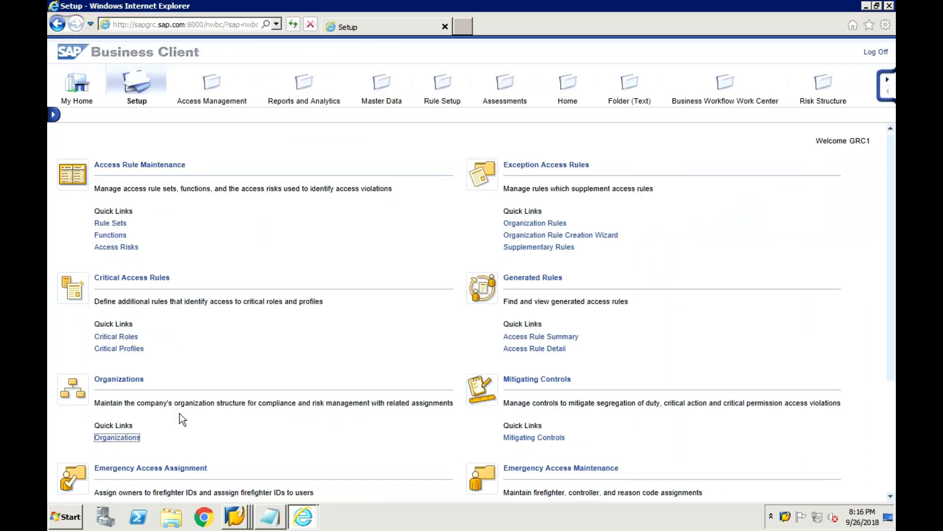
{"action": "left_click", "coordinate": [241, 518]}
{"action": "left_click", "coordinate": [247, 470]}
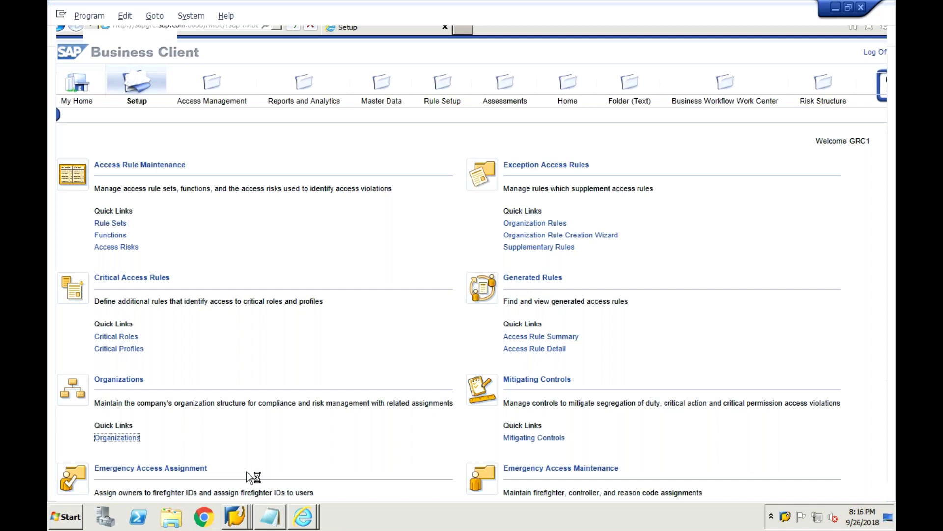
{"action": "left_click", "coordinate": [301, 518]}
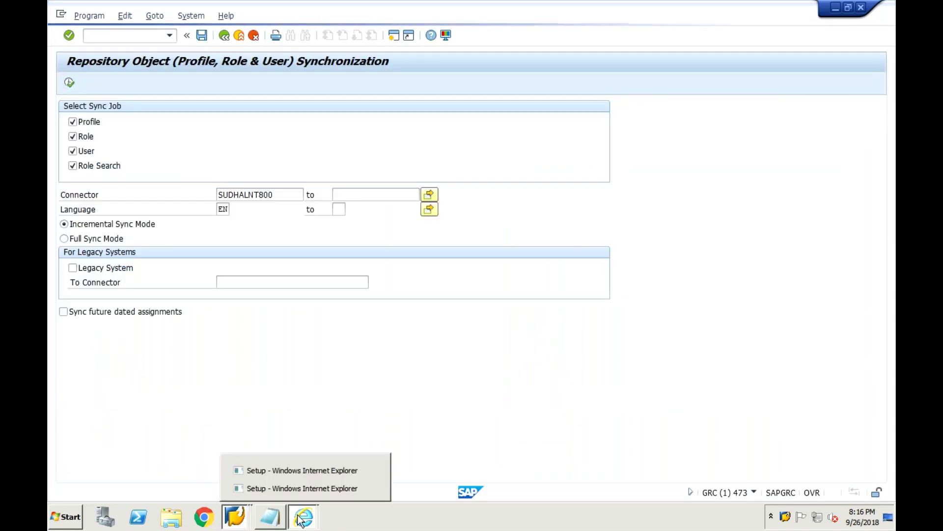
{"action": "left_click", "coordinate": [302, 488]}
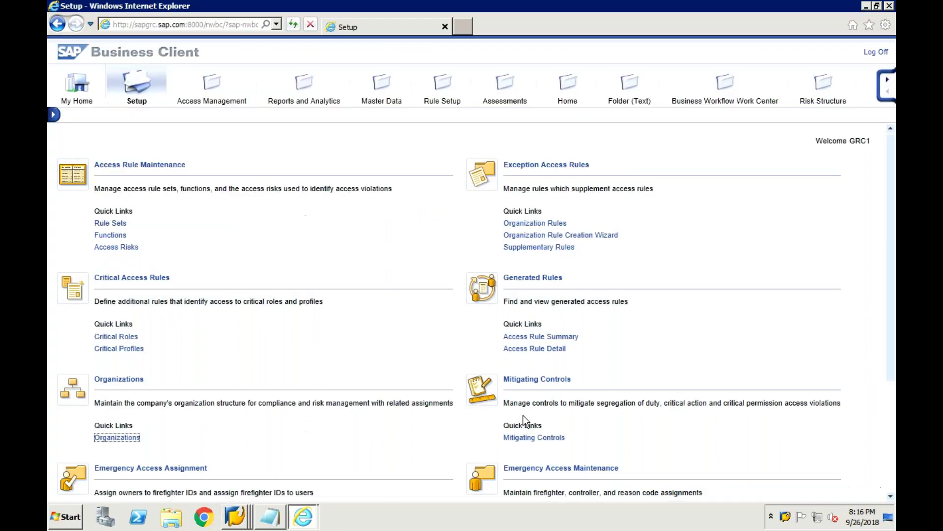
Start a new mitigating control, enter SUDHAMITCN as its mitigating control ID, and copy that ID.
{"action": "left_click", "coordinate": [521, 437]}
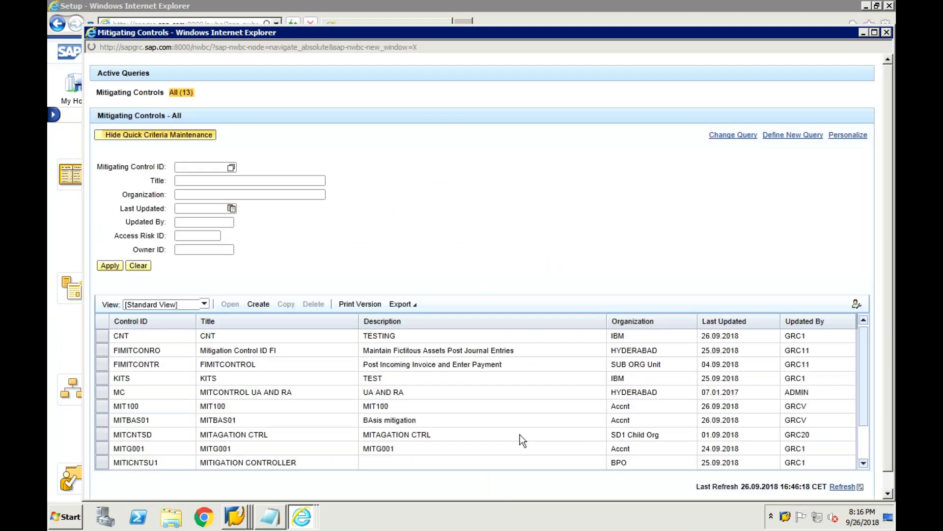
{"action": "left_click", "coordinate": [259, 304]}
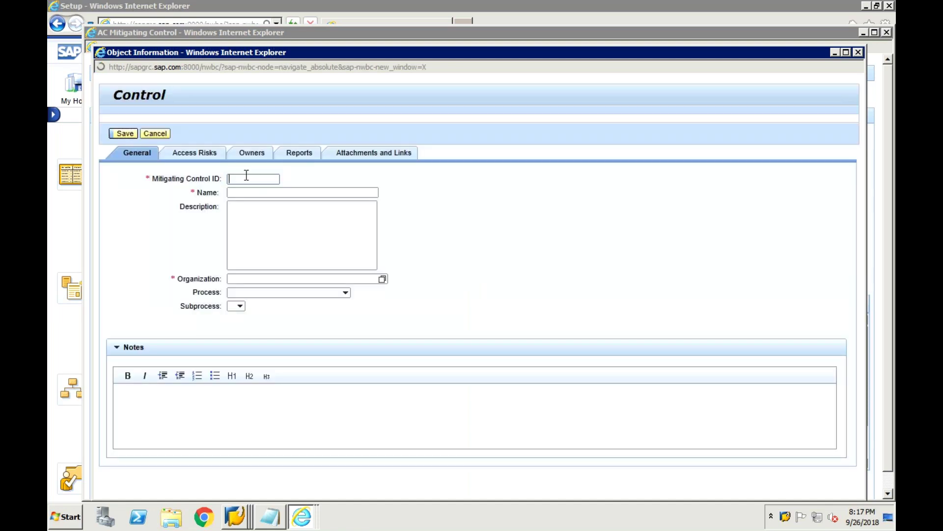
{"action": "type", "text": "SUDHAMITCN"}
{"action": "double_click", "coordinate": [260, 178]}
{"action": "key", "text": "ctrl+c"}
Enter MITIGATION CONTROLLER SUDHA as the name of the new mitigating control.
{"action": "left_click", "coordinate": [256, 193]}
{"action": "type", "text": "MITIGATION CONTR"}
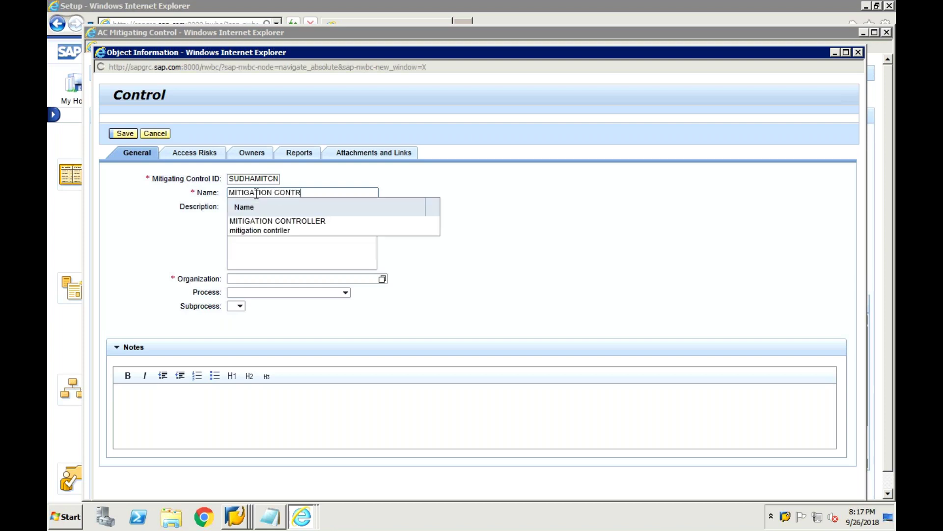
{"action": "type", "text": "OLLER S"}
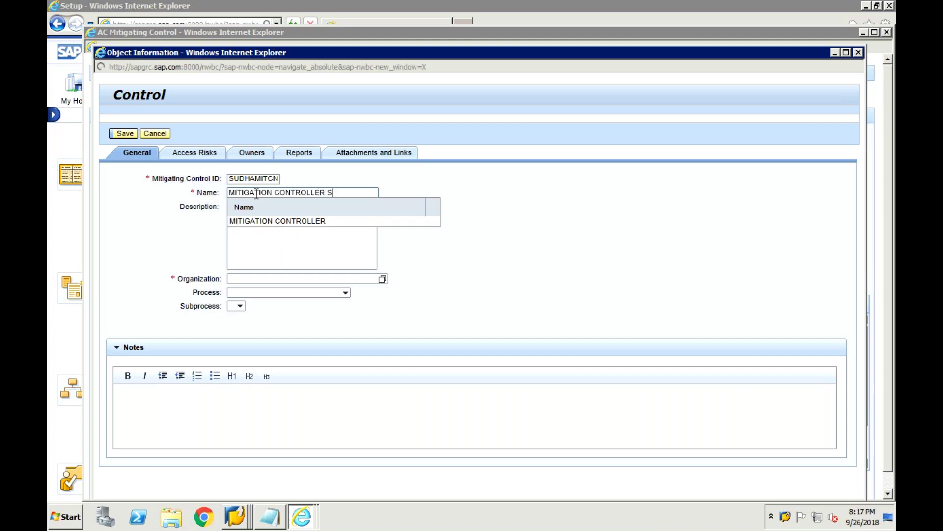
{"action": "type", "text": "UDHA"}
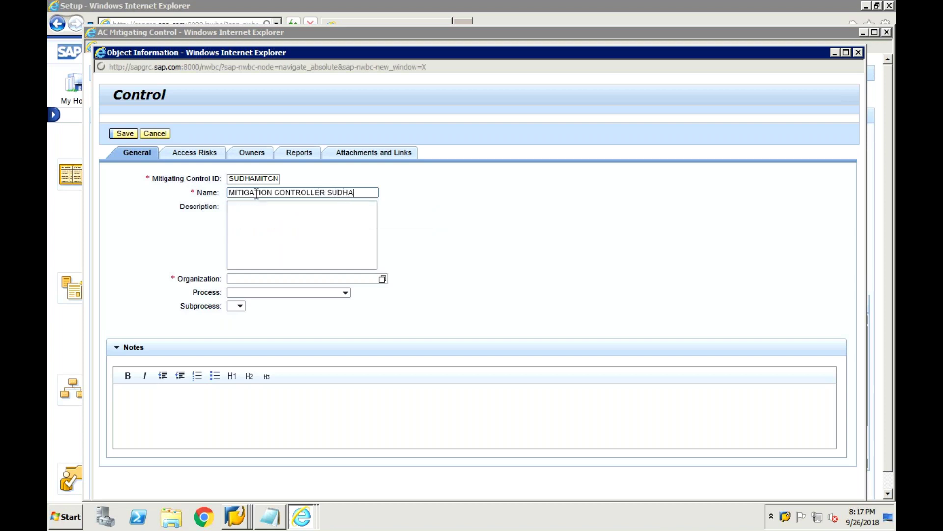
Switch to Notepad and record the line MITIGATION CNTROL ID:SUDHAMITCN below the mitigation user IDs.
{"action": "left_click", "coordinate": [273, 225]}
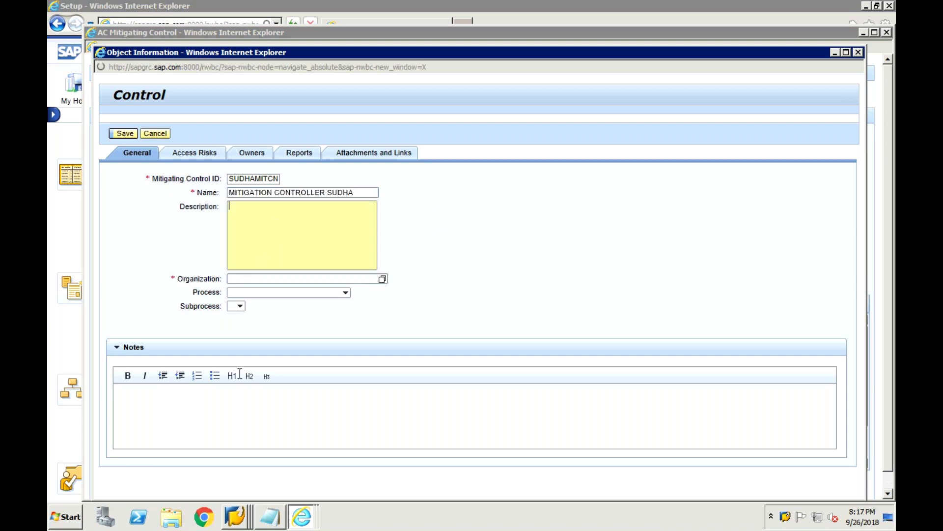
{"action": "left_click", "coordinate": [273, 521]}
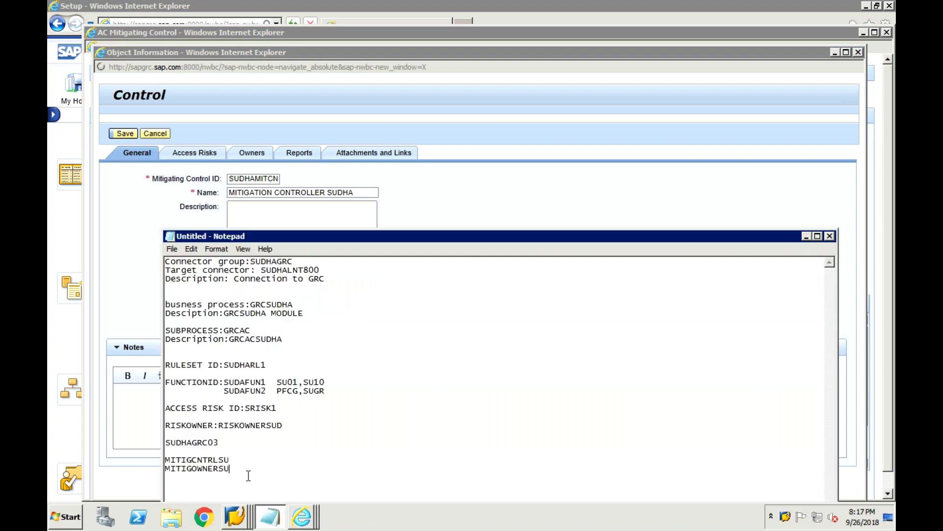
{"action": "type", "text": "MITIGATION CNTROL ID:"}
{"action": "key", "text": "ctrl+v"}
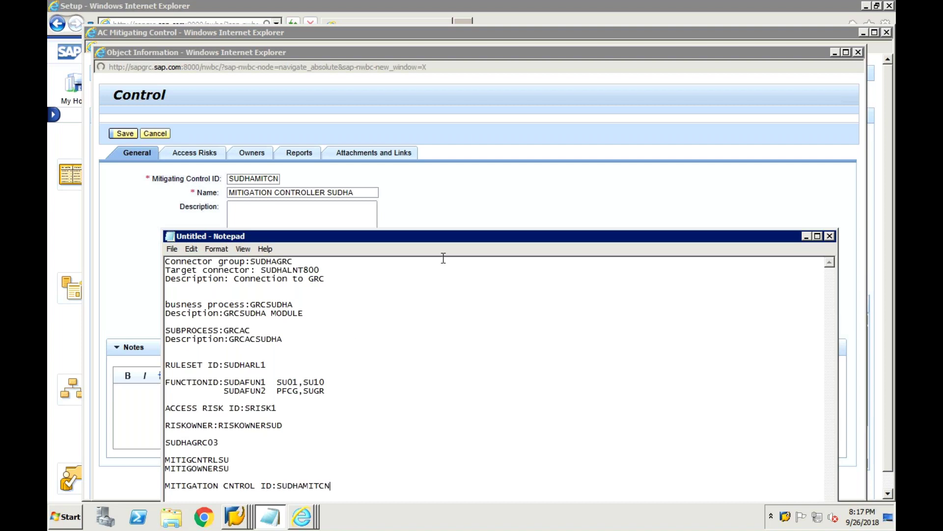
Return to the control form in Internet Explorer, change the name to MITIGATION CONTROL ID SUDHA and copy it into the description.
{"action": "left_click", "coordinate": [448, 220]}
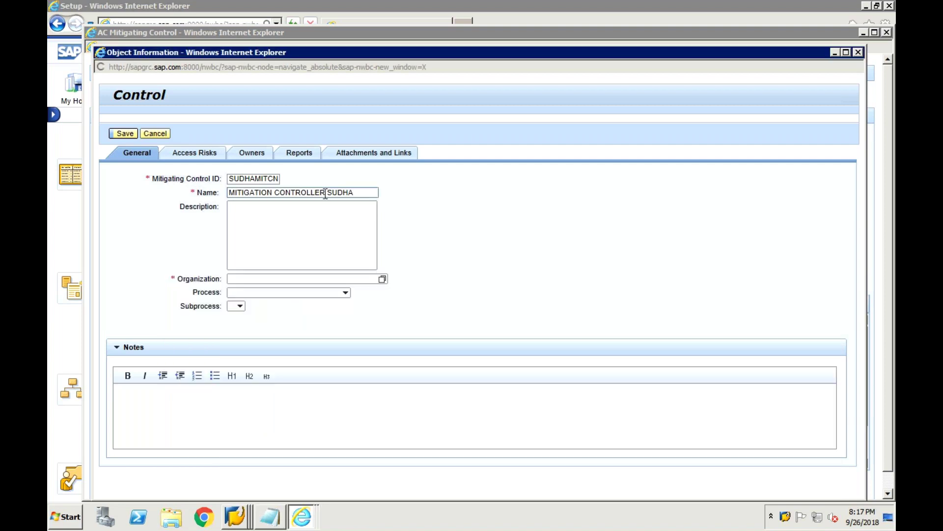
{"action": "left_click", "coordinate": [325, 193]}
{"action": "key", "text": "BackSpace"}
{"action": "key", "text": "BackSpace"}
{"action": "key", "text": "BackSpace"}
{"action": "type", "text": "IS"}
{"action": "key", "text": "BackSpace"}
{"action": "type", "text": "D"}
{"action": "key", "text": "ctrl+a"}
{"action": "key", "text": "ctrl+c"}
{"action": "left_click", "coordinate": [327, 220]}
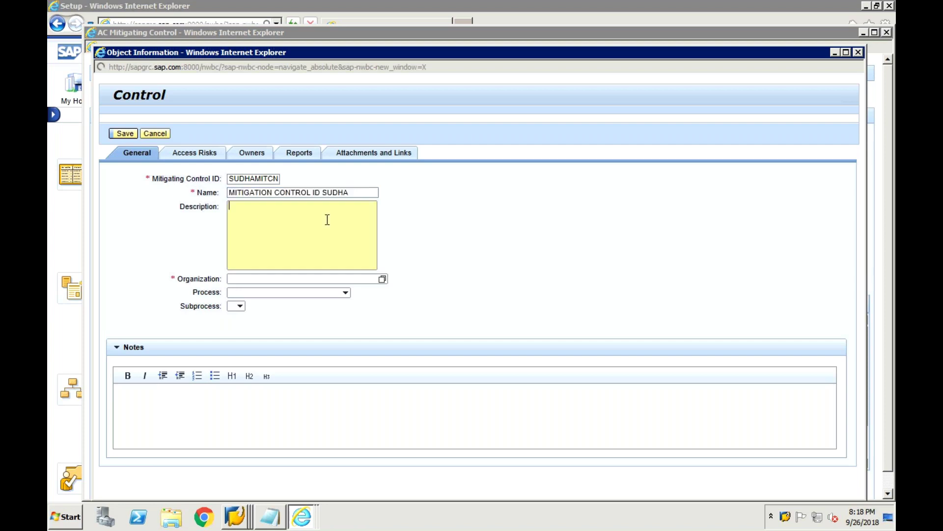
{"action": "key", "text": "ctrl+v"}
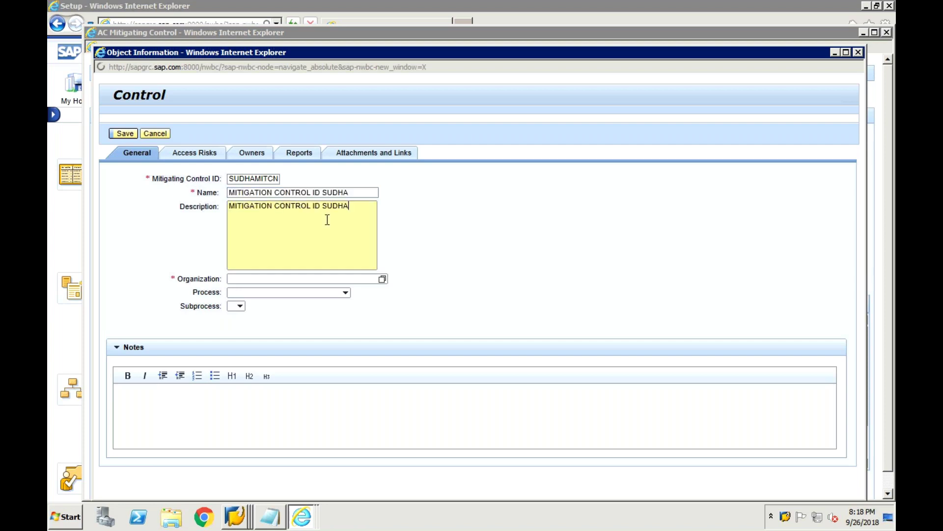
Assign organizational unit CSCIT under CSC as the control's organization.
{"action": "left_click", "coordinate": [276, 279]}
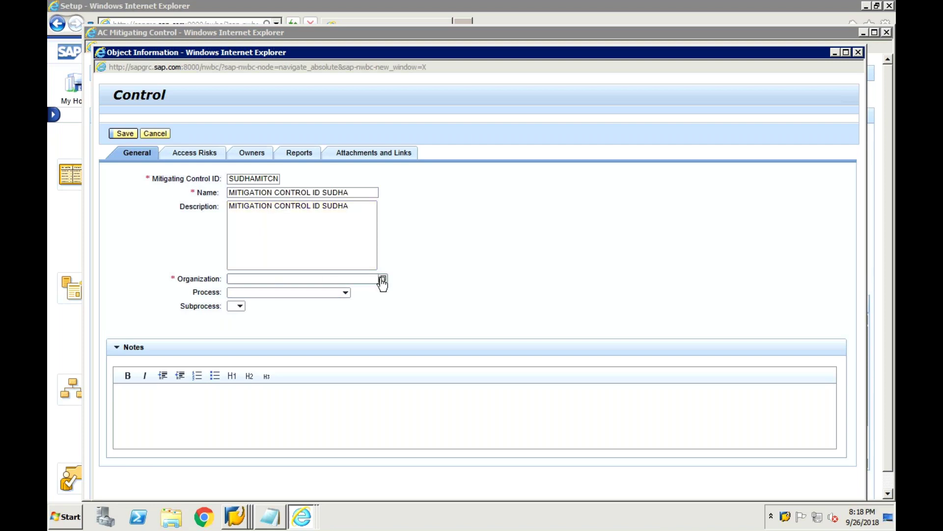
{"action": "left_click", "coordinate": [382, 280]}
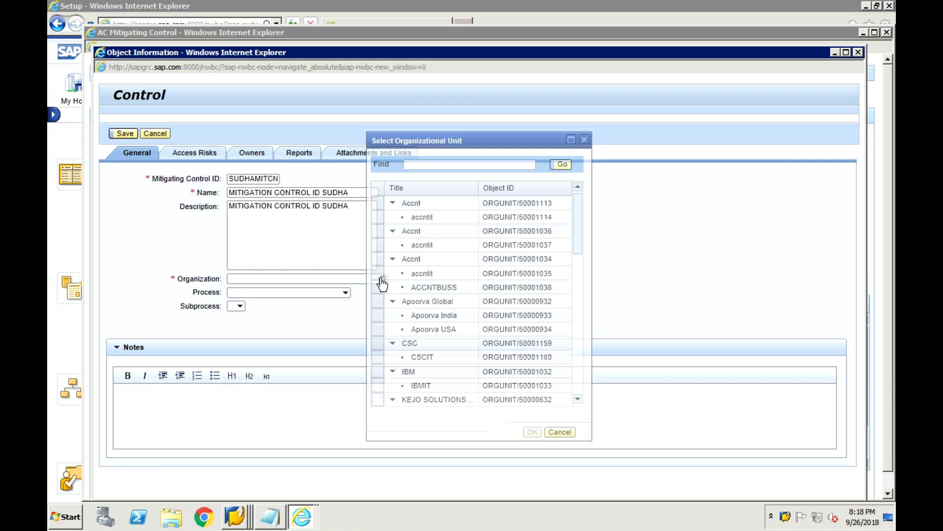
{"action": "left_click", "coordinate": [423, 357]}
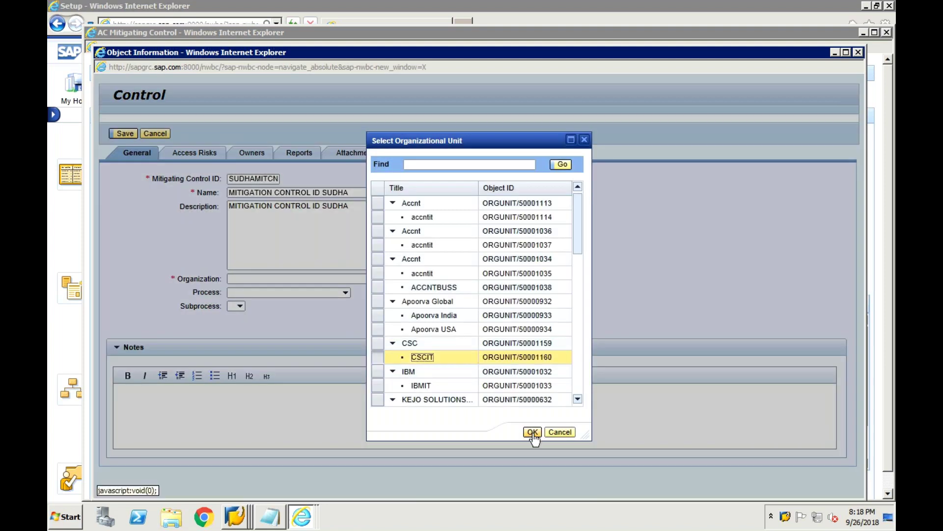
{"action": "left_click", "coordinate": [533, 432]}
Set the control's process to GRCSUDHA MODULE.
{"action": "left_click", "coordinate": [344, 293]}
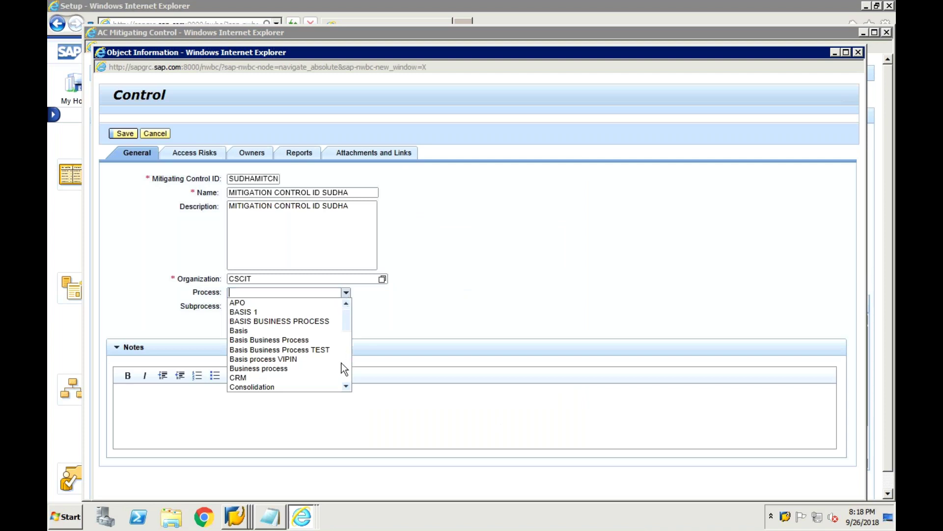
{"action": "left_click", "coordinate": [345, 369]}
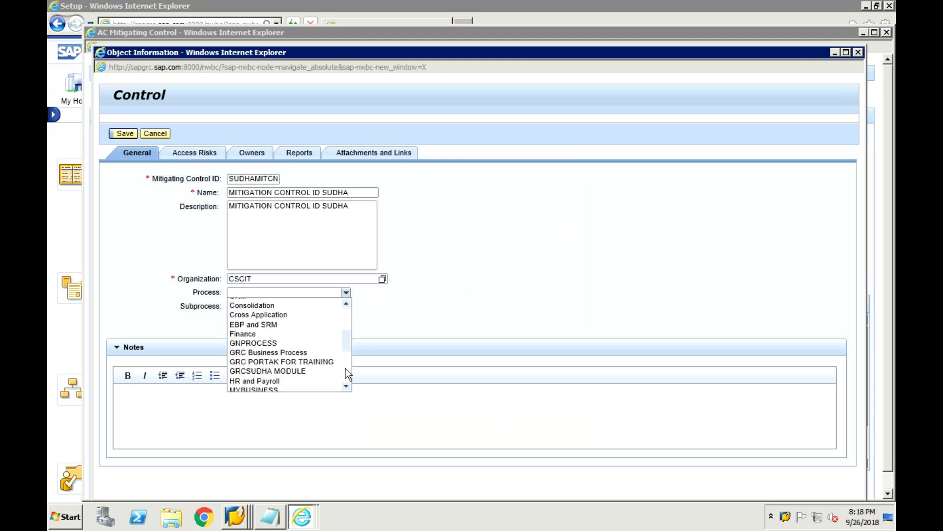
{"action": "left_click", "coordinate": [311, 367]}
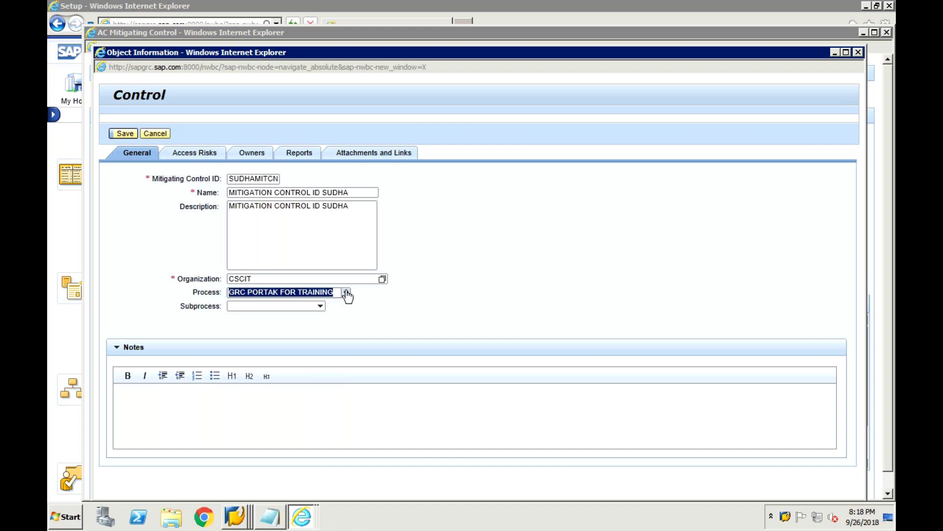
{"action": "left_click", "coordinate": [346, 293]}
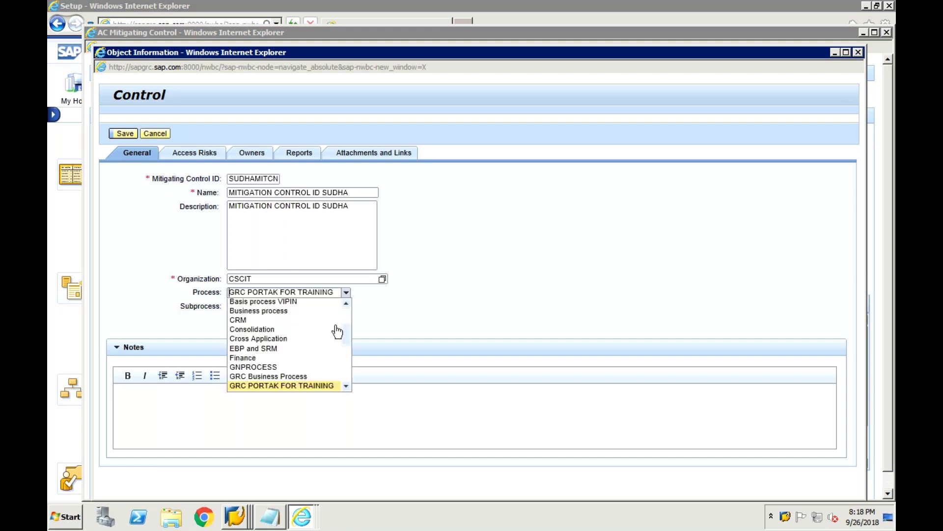
{"action": "left_click", "coordinate": [346, 363]}
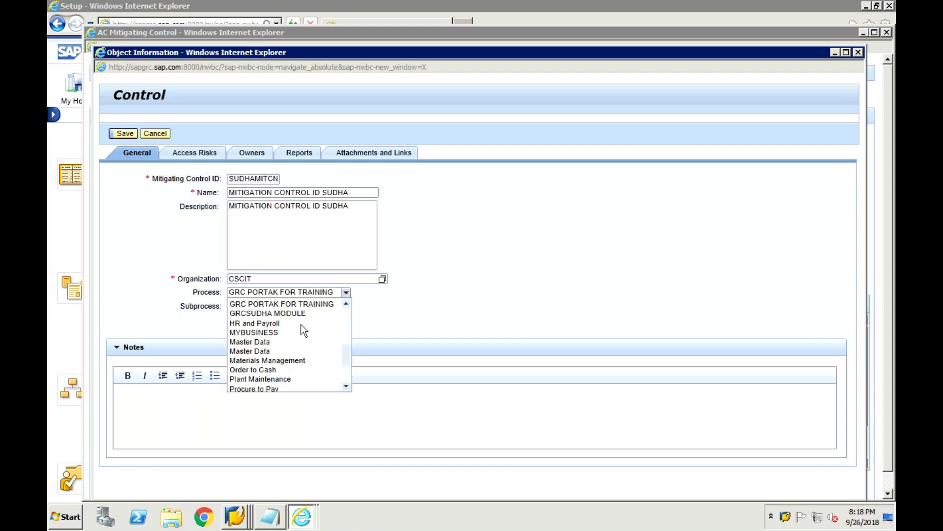
{"action": "left_click", "coordinate": [294, 313]}
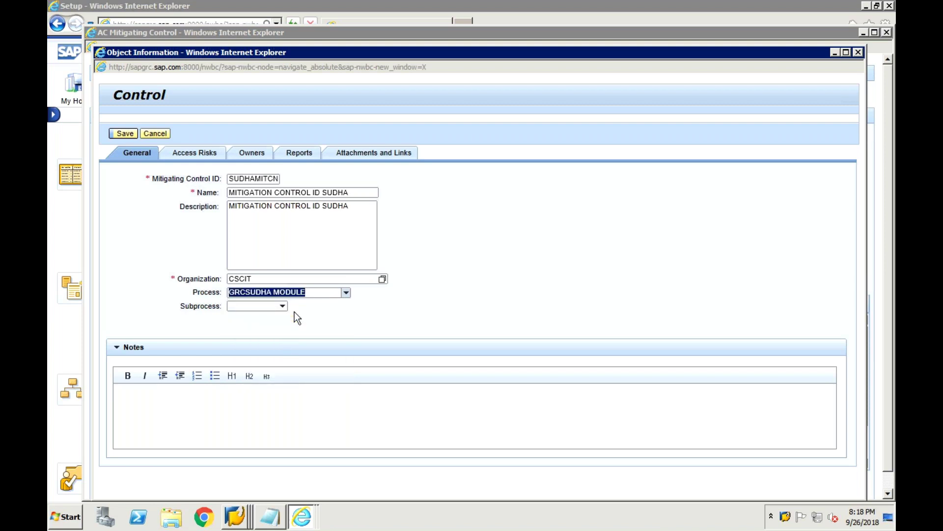
{"action": "left_click", "coordinate": [366, 278]}
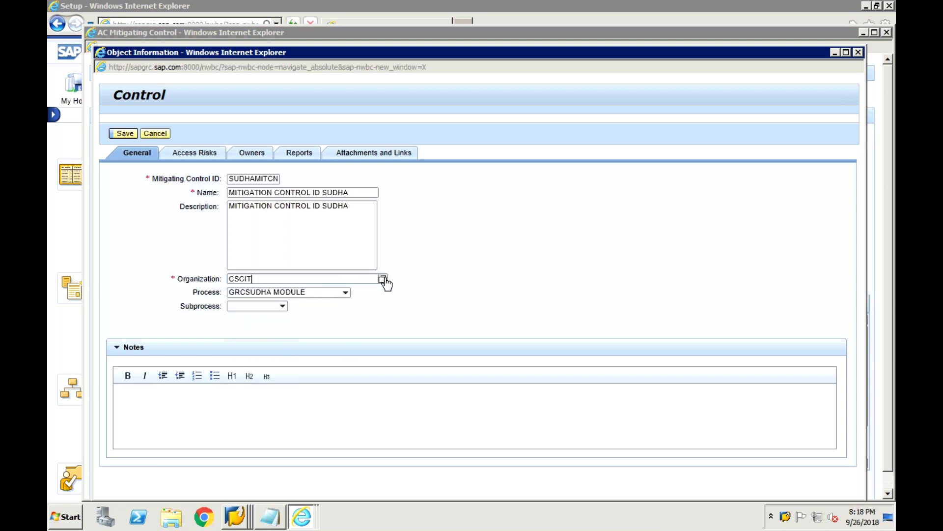
{"action": "left_click", "coordinate": [383, 279]}
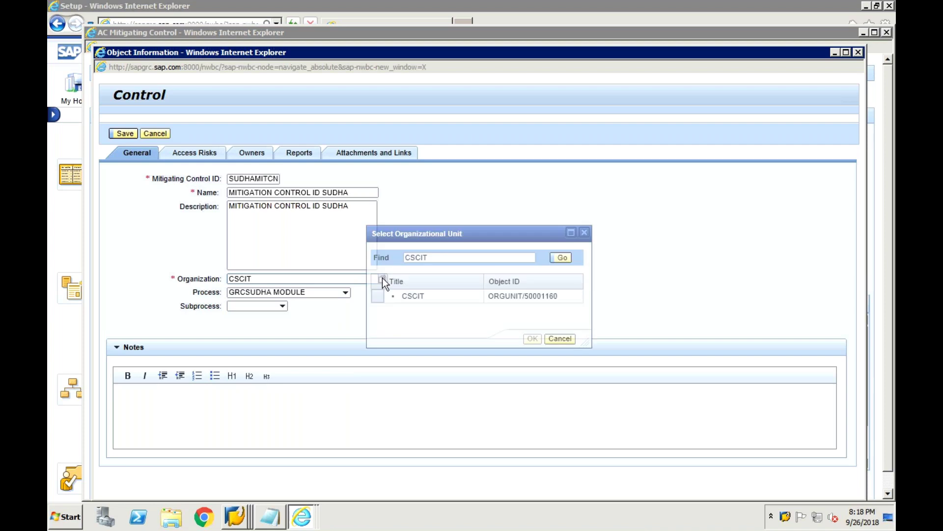
{"action": "left_click", "coordinate": [553, 344]}
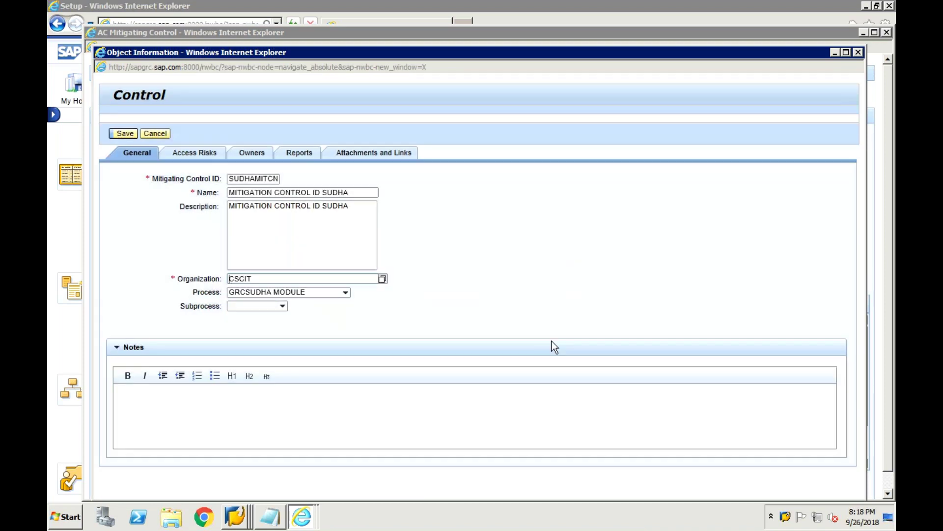
Clear the control's organization and assign the parent unit CSC instead.
{"action": "double_click", "coordinate": [277, 280]}
{"action": "key", "text": "BackSpace"}
{"action": "left_click", "coordinate": [383, 280]}
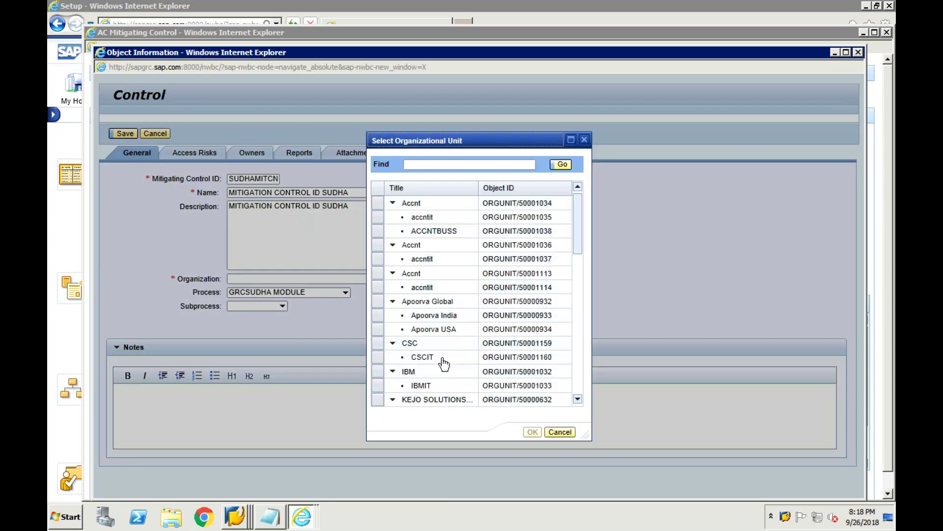
{"action": "left_click", "coordinate": [410, 345]}
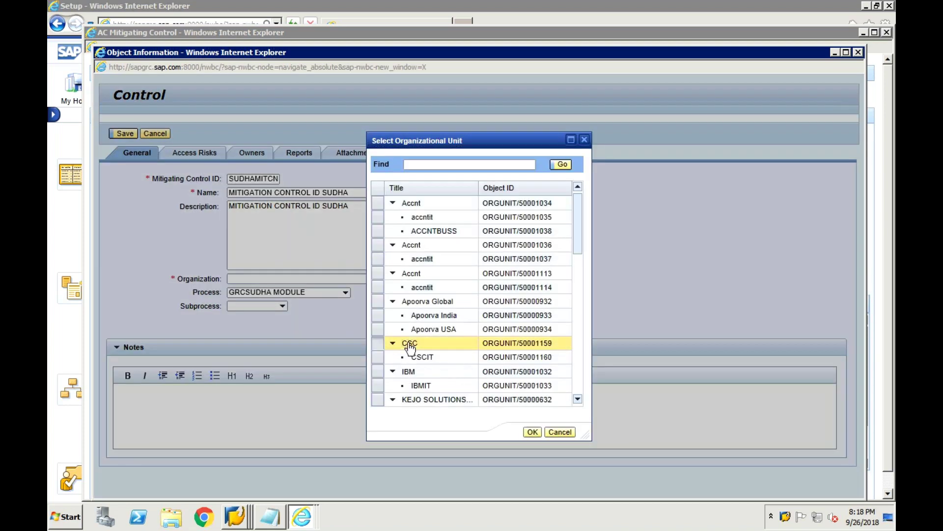
{"action": "left_click", "coordinate": [532, 433]}
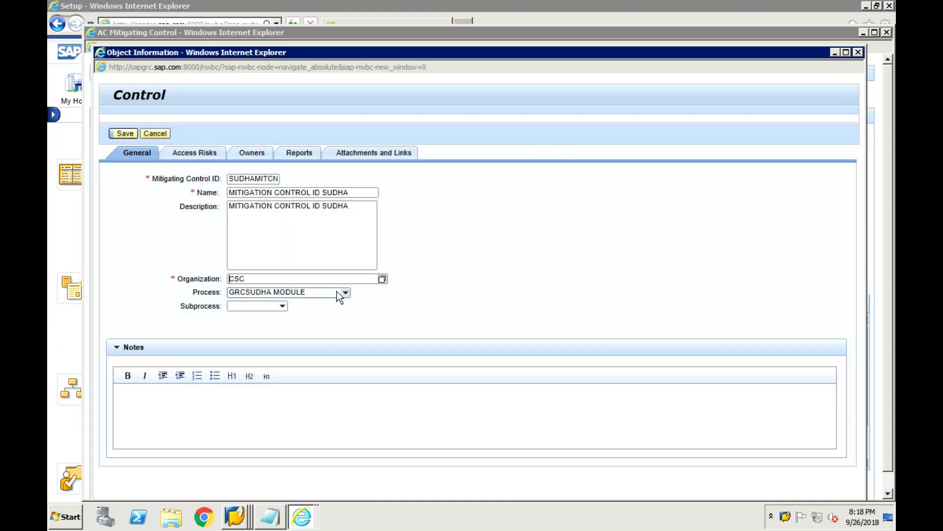
{"action": "left_click", "coordinate": [339, 294]}
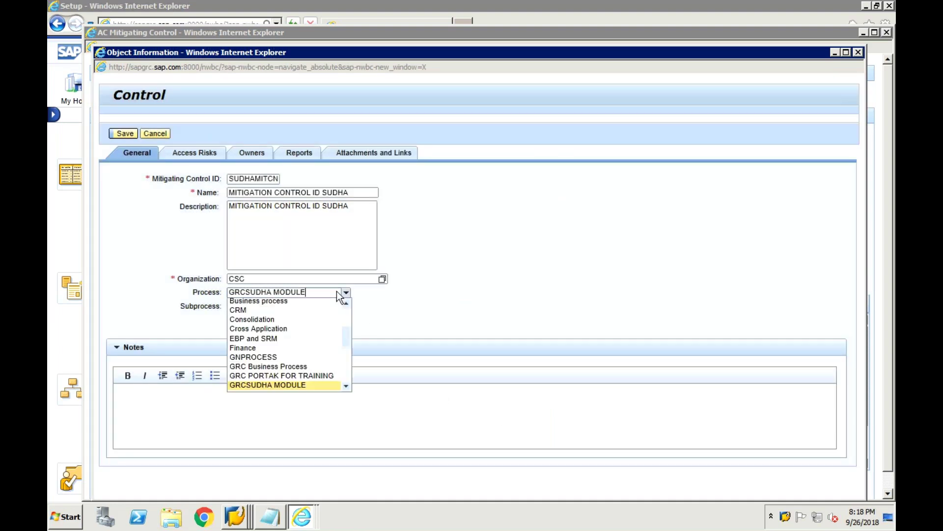
{"action": "left_click", "coordinate": [340, 295]}
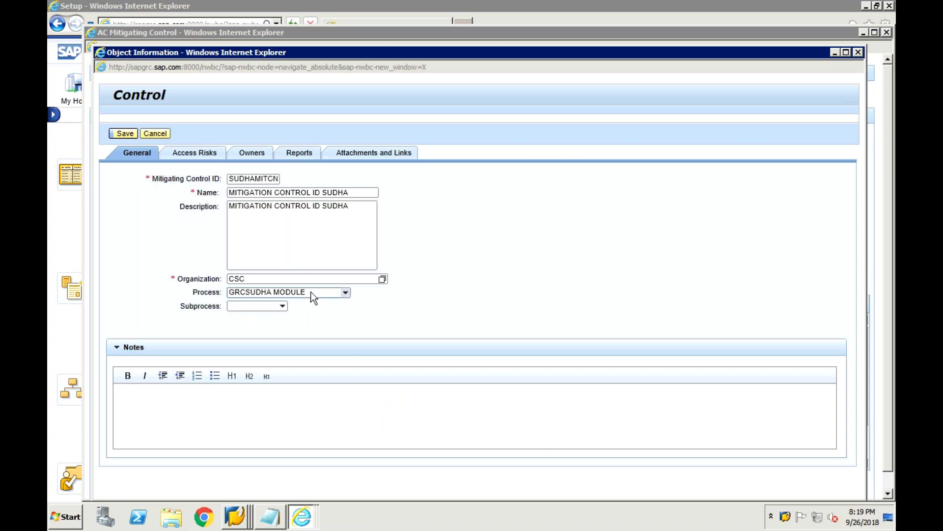
{"action": "left_click", "coordinate": [234, 292]}
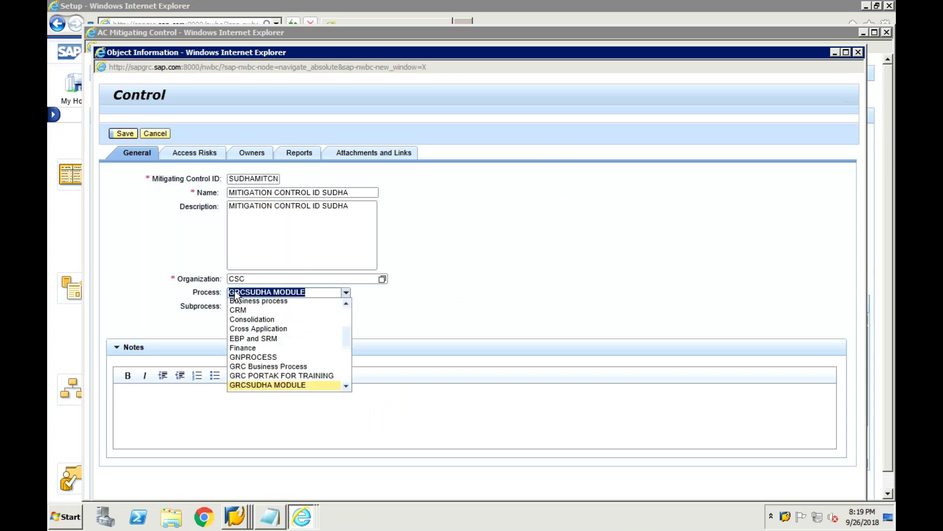
{"action": "left_click", "coordinate": [403, 309]}
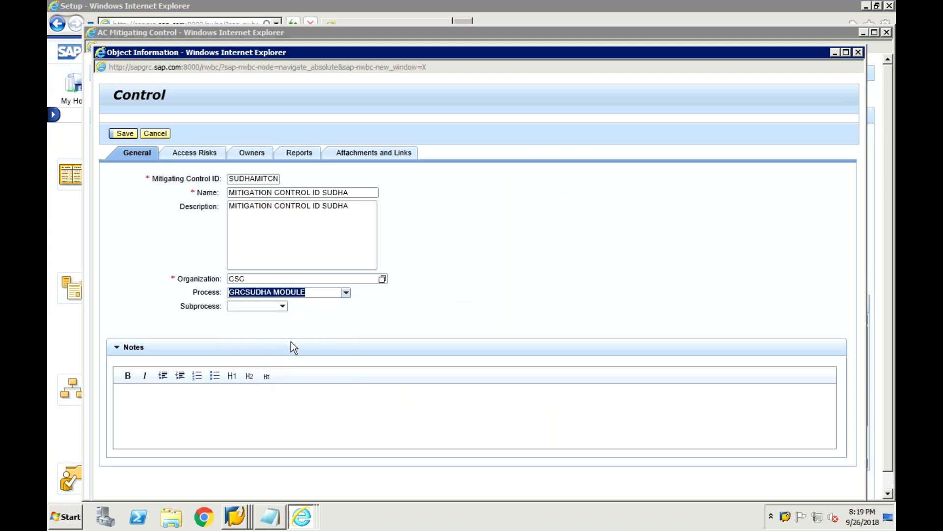
{"action": "left_click", "coordinate": [283, 307]}
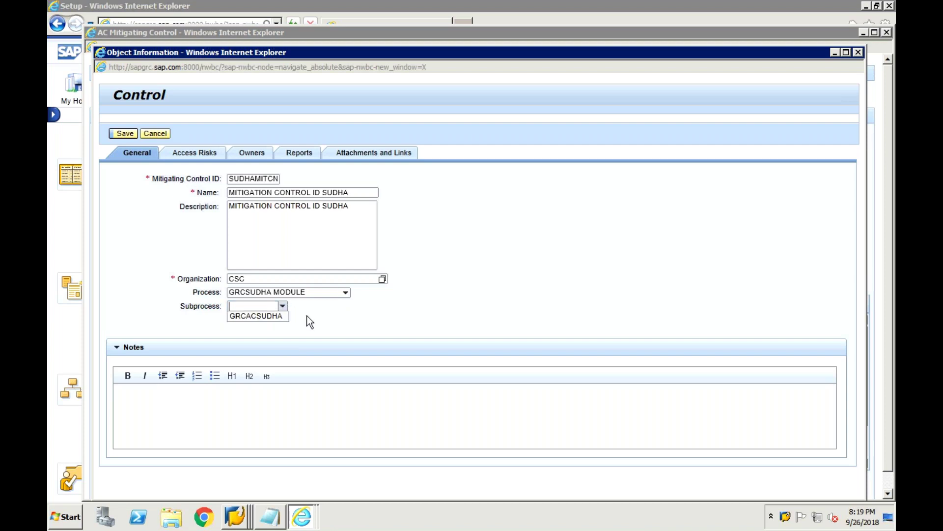
{"action": "left_click", "coordinate": [307, 315]}
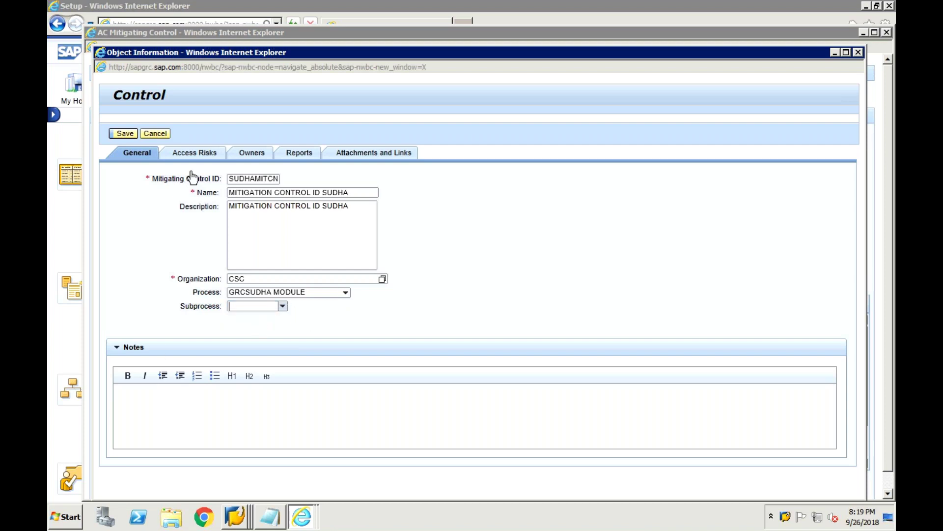
Add an empty row to the control's AC owners list.
{"action": "left_click", "coordinate": [201, 157]}
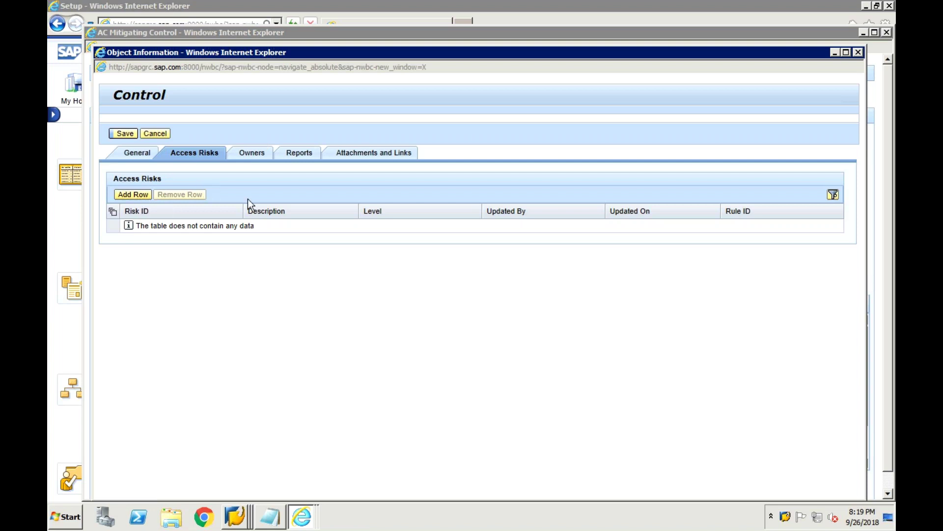
{"action": "left_click", "coordinate": [255, 154]}
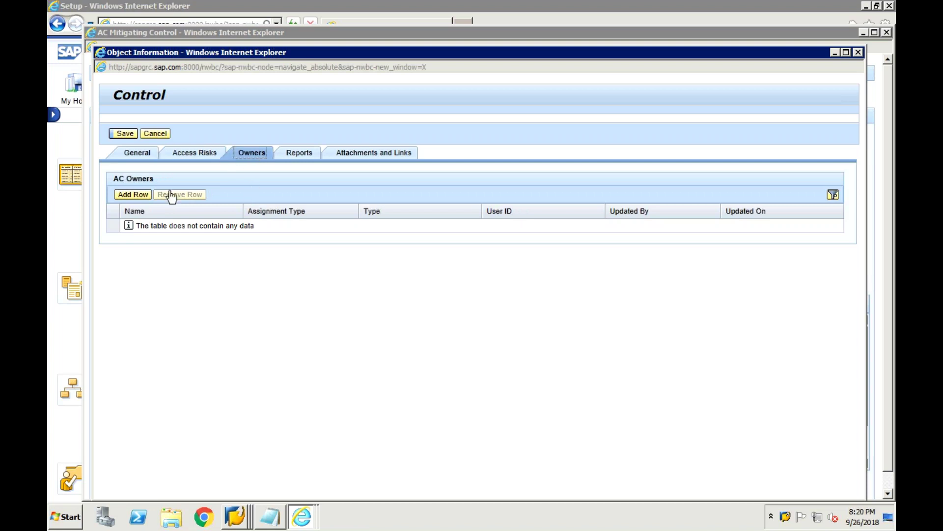
{"action": "left_click", "coordinate": [140, 199]}
{"action": "left_click", "coordinate": [225, 224]}
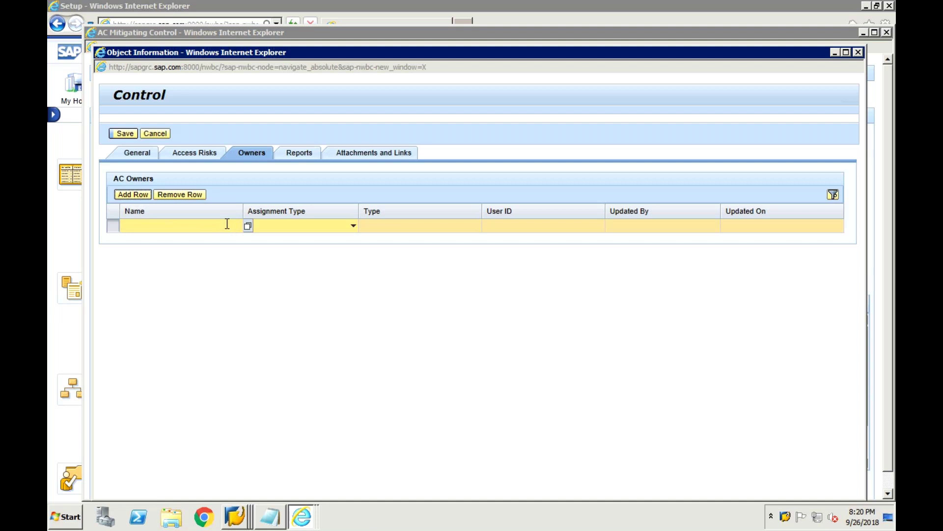
Search for an owner by full name, clear the search term and search again without a filter, and close the name search.
{"action": "left_click", "coordinate": [247, 228]}
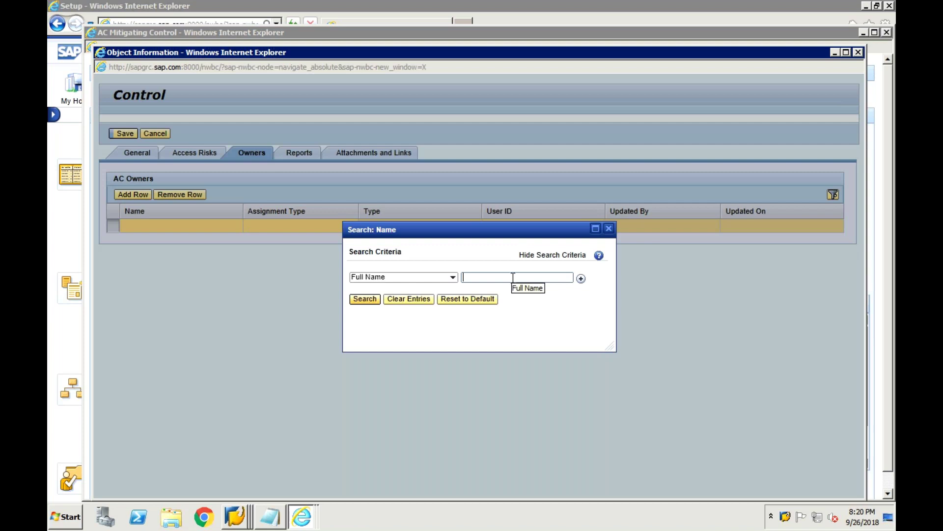
{"action": "type", "text": "SUDHA*"}
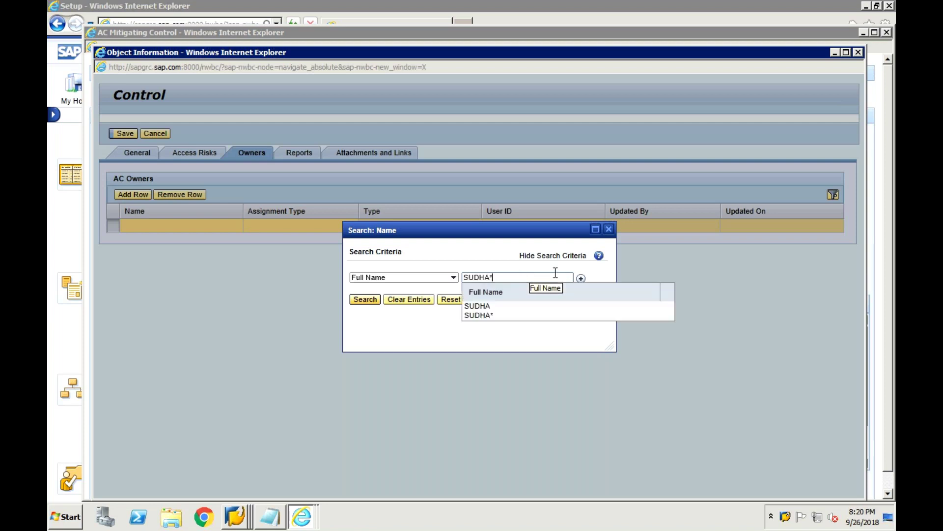
{"action": "key", "text": "BackSpace"}
{"action": "key", "text": "BackSpace"}
{"action": "key", "text": "BackSpace"}
{"action": "key", "text": "BackSpace"}
{"action": "key", "text": "BackSpace"}
{"action": "key", "text": "BackSpace"}
{"action": "left_click", "coordinate": [369, 301]}
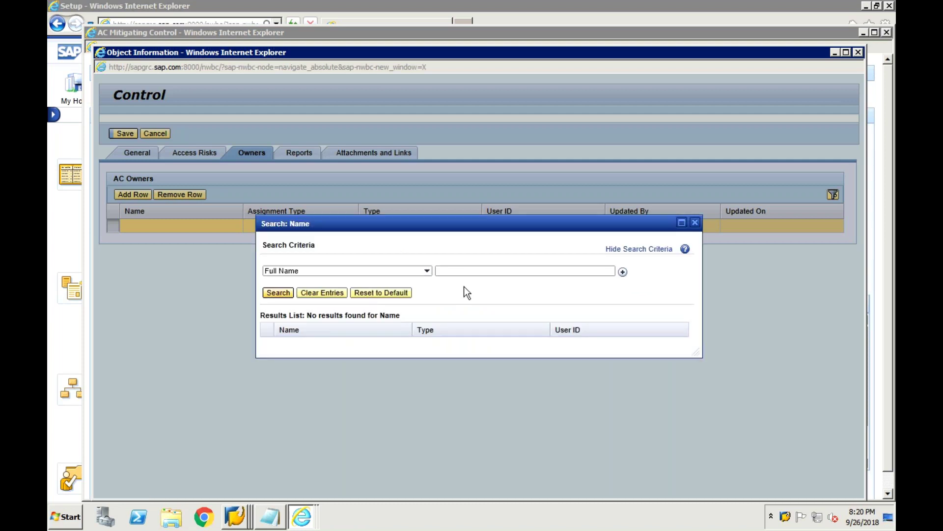
{"action": "left_click", "coordinate": [596, 272]}
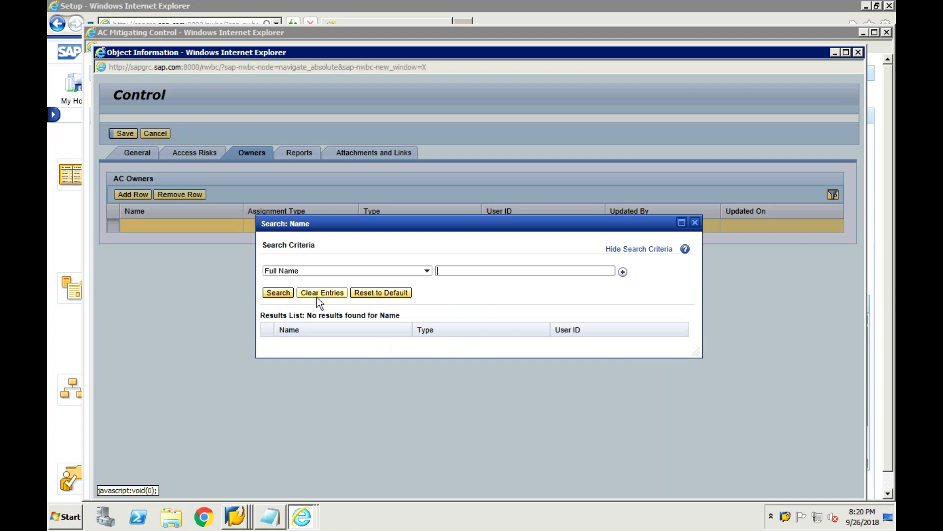
{"action": "left_click", "coordinate": [278, 292]}
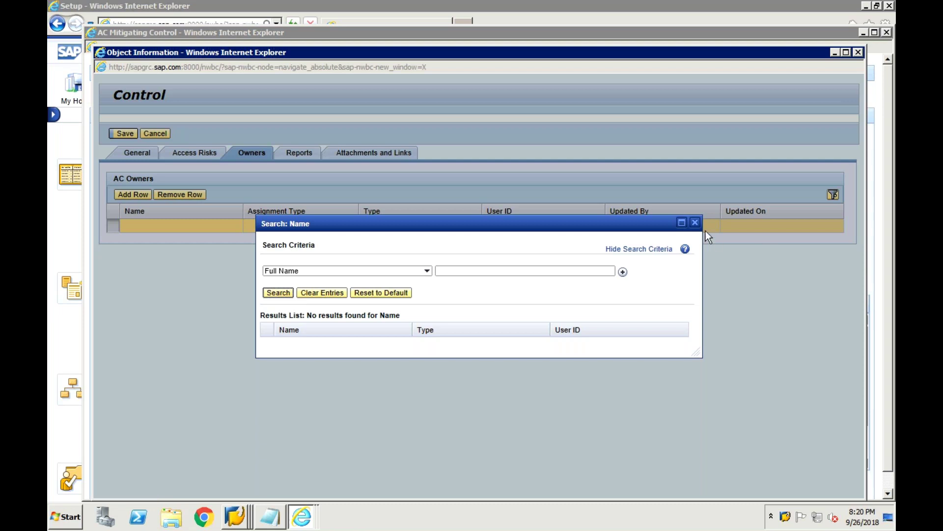
{"action": "left_click", "coordinate": [695, 223]}
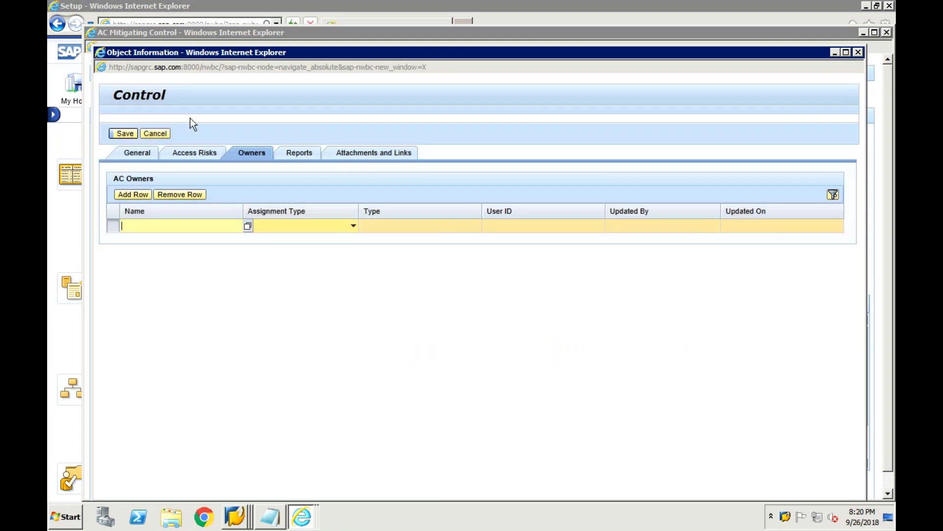
Stay in the control form instead of exiting and remove the empty owner row.
{"action": "left_click", "coordinate": [158, 134]}
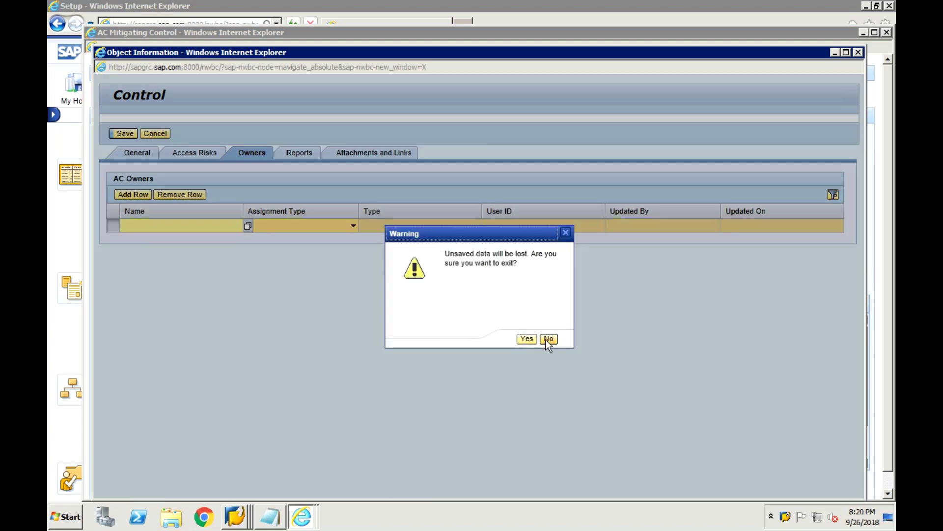
{"action": "left_click", "coordinate": [548, 338]}
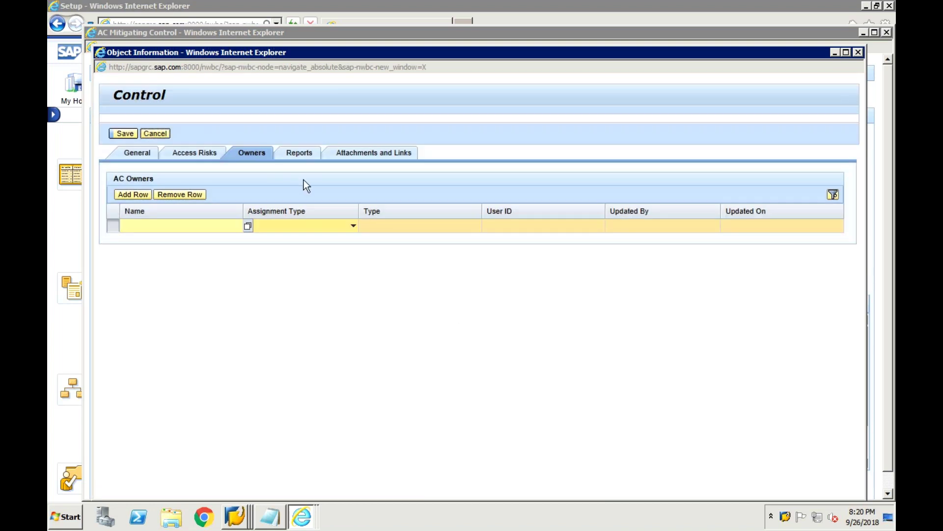
{"action": "left_click", "coordinate": [143, 154]}
{"action": "left_click", "coordinate": [160, 135]}
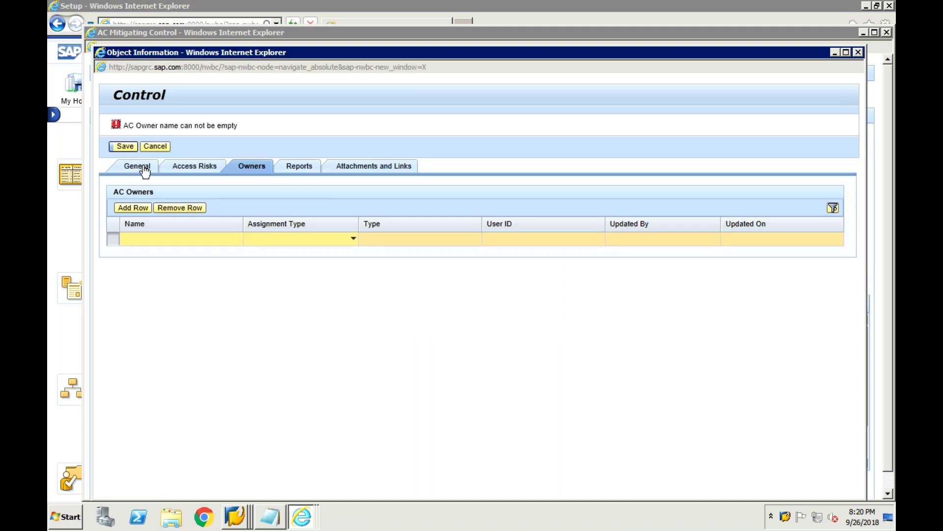
{"action": "left_click", "coordinate": [110, 239]}
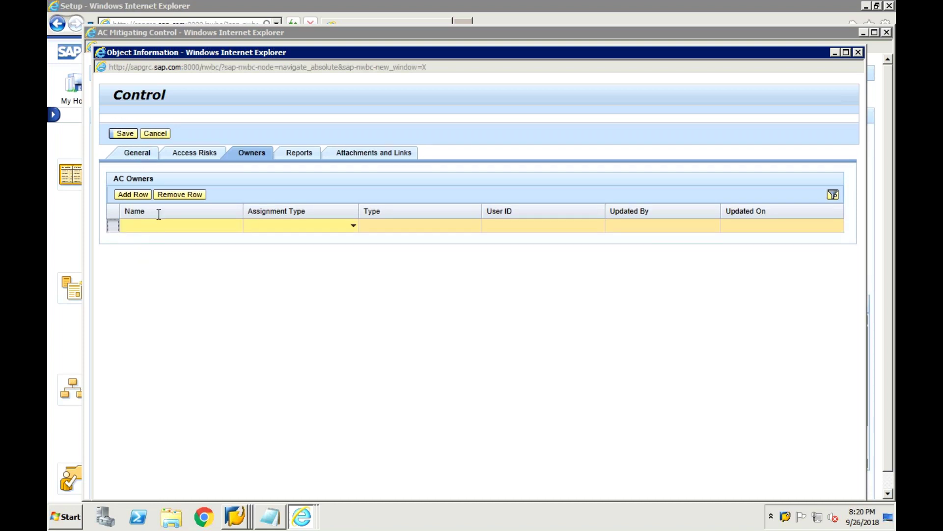
{"action": "left_click", "coordinate": [167, 195]}
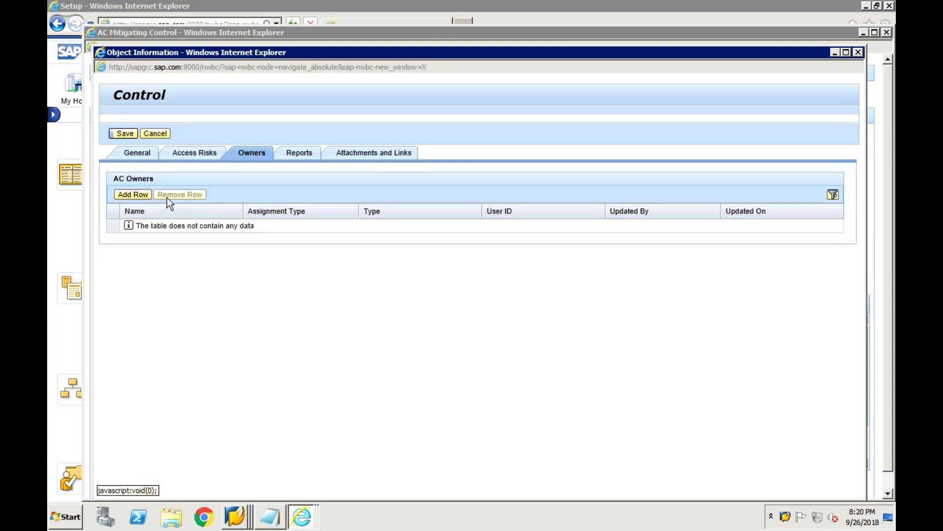
Cancel the control and confirm exiting without saving its data.
{"action": "left_click", "coordinate": [136, 155]}
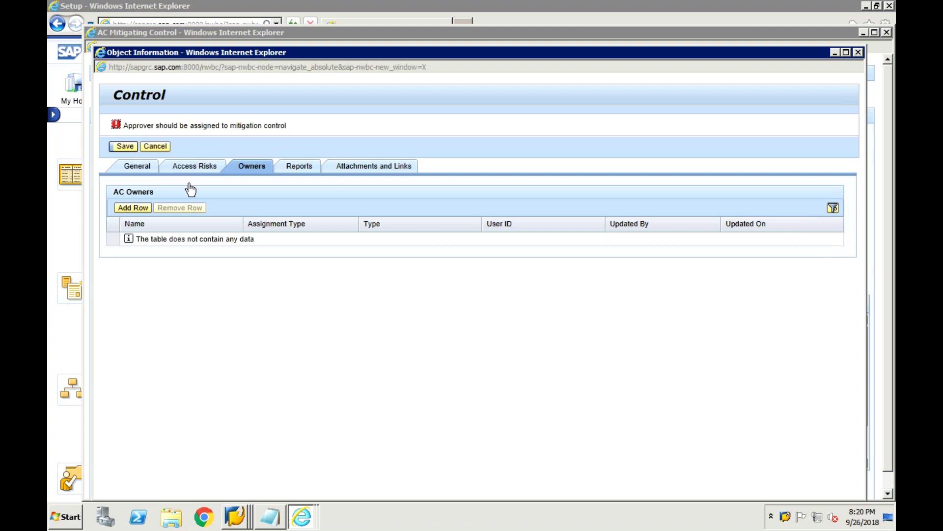
{"action": "left_click", "coordinate": [112, 236]}
{"action": "left_click", "coordinate": [145, 164]}
{"action": "left_click", "coordinate": [317, 304]}
{"action": "left_click", "coordinate": [154, 147]}
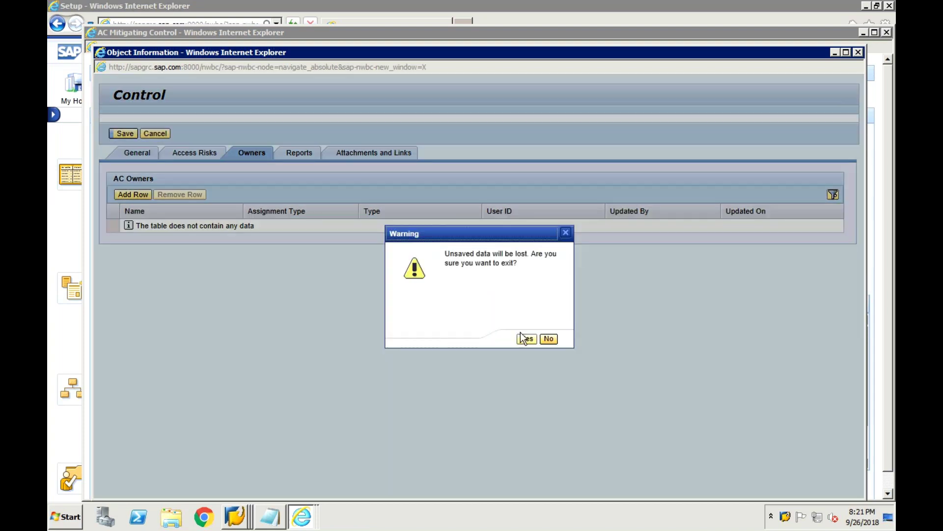
{"action": "left_click", "coordinate": [526, 339]}
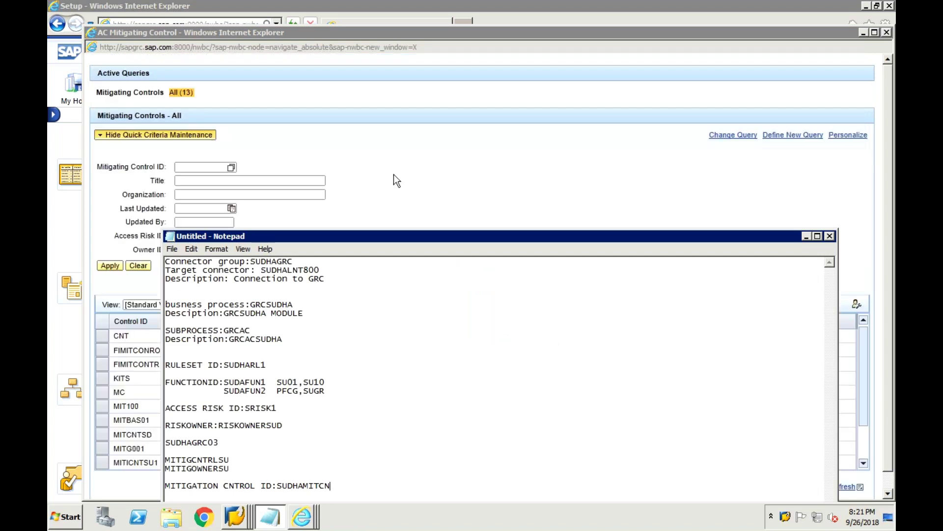
Create a new mitigating control and set its ID to SUDHAMITCN, copied from the Notepad notes.
{"action": "left_click", "coordinate": [393, 174]}
{"action": "left_click", "coordinate": [263, 306]}
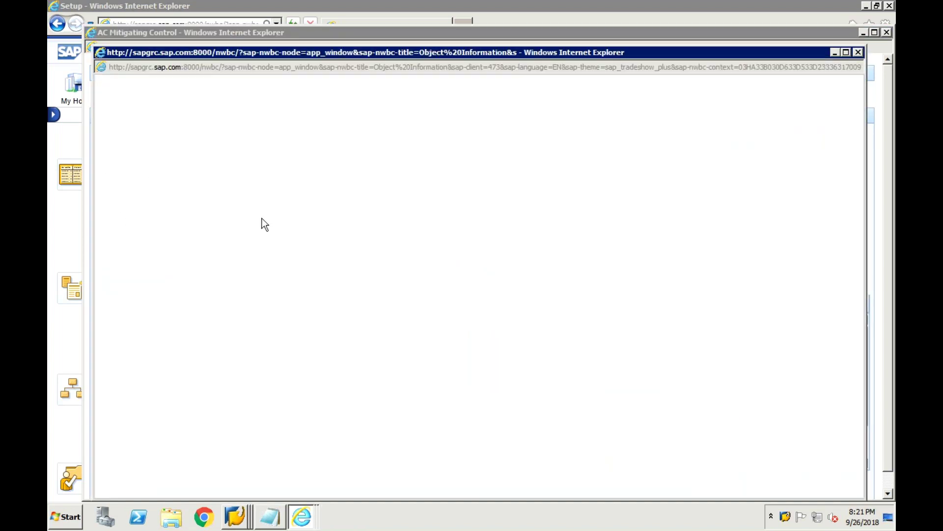
{"action": "left_click", "coordinate": [262, 179]}
{"action": "type", "text": "MITIGATION"}
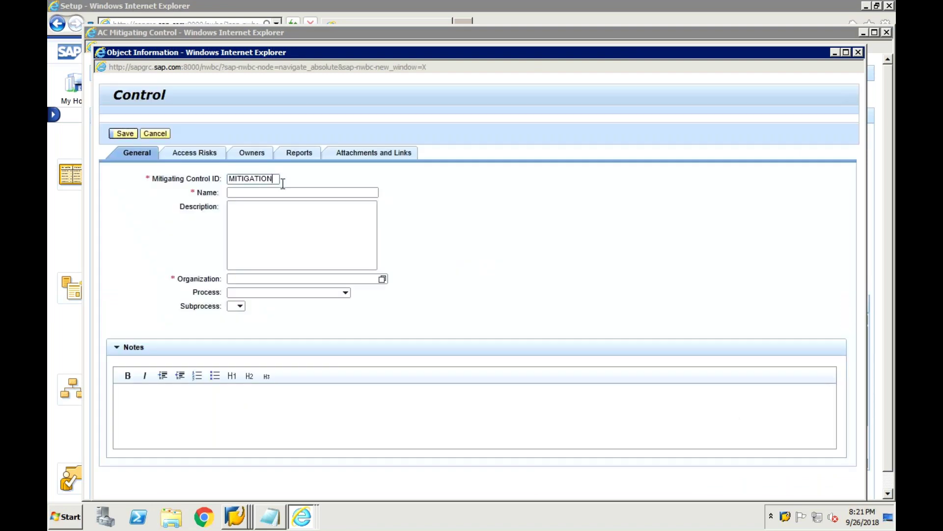
{"action": "key", "text": "BackSpace"}
{"action": "left_click", "coordinate": [278, 517]}
{"action": "left_click_drag", "start_coordinate": [331, 487], "coordinate": [279, 481]}
{"action": "key", "text": "ctrl+c"}
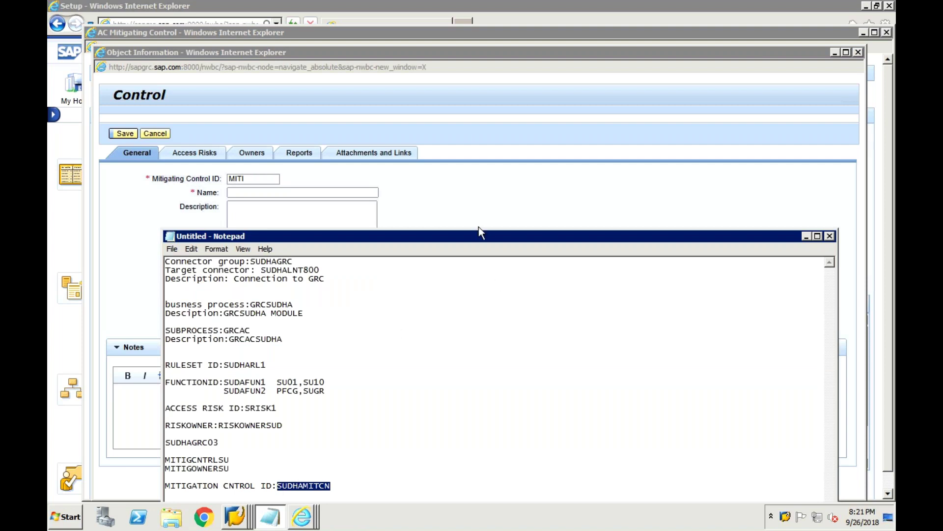
{"action": "left_click", "coordinate": [467, 215]}
{"action": "key", "text": "BackSpace"}
{"action": "key", "text": "BackSpace"}
{"action": "key", "text": "BackSpace"}
{"action": "key", "text": "BackSpace"}
{"action": "key", "text": "ctrl+v"}
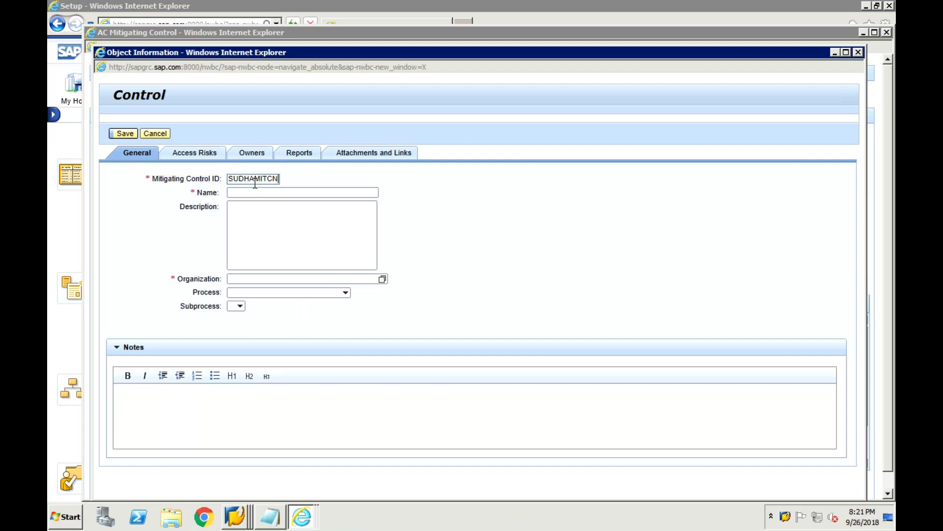
Set the new control's name to MITIGATION CONTROL ID SUDHA.
{"action": "left_click", "coordinate": [254, 191]}
{"action": "type", "text": "MITIGATION SONTRO"}
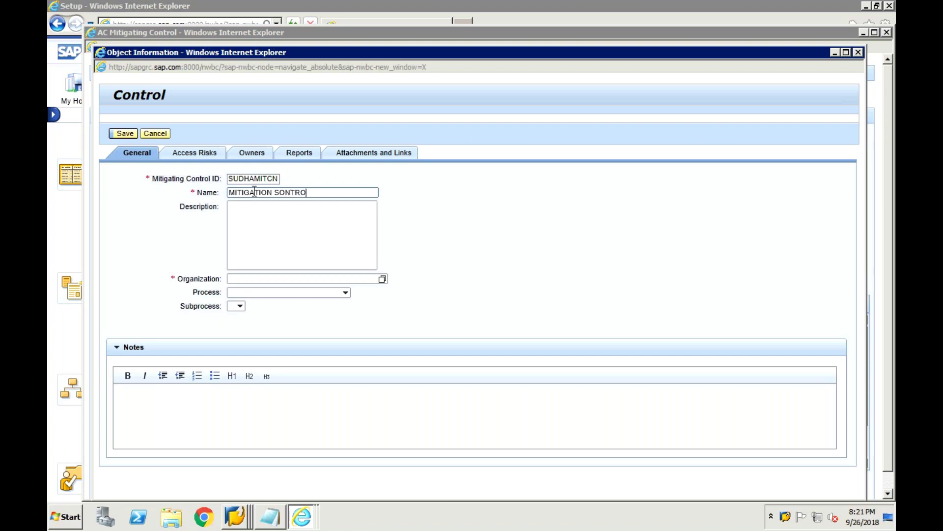
{"action": "key", "text": "BackSpace"}
{"action": "type", "text": "L"}
{"action": "left_click", "coordinate": [282, 192]}
{"action": "key", "text": "BackSpace"}
{"action": "type", "text": "C"}
{"action": "left_click", "coordinate": [320, 192]}
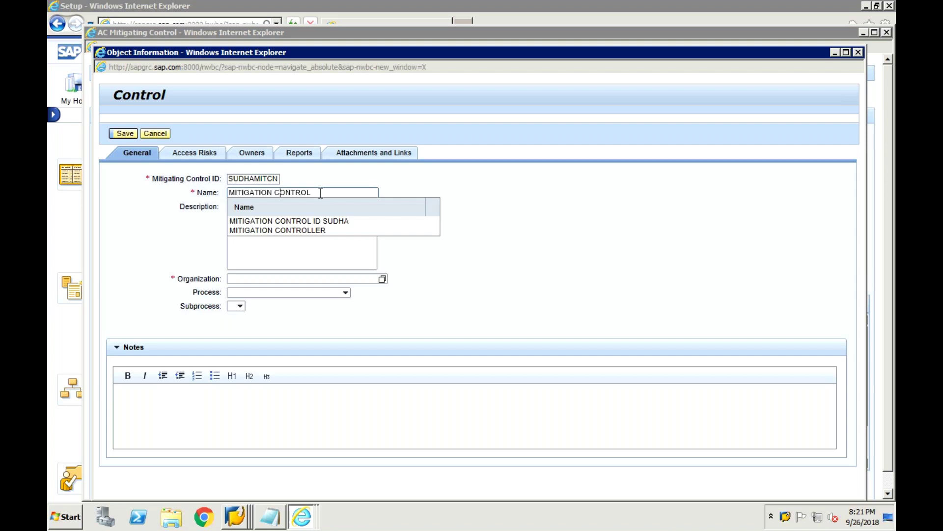
{"action": "left_click", "coordinate": [324, 220]}
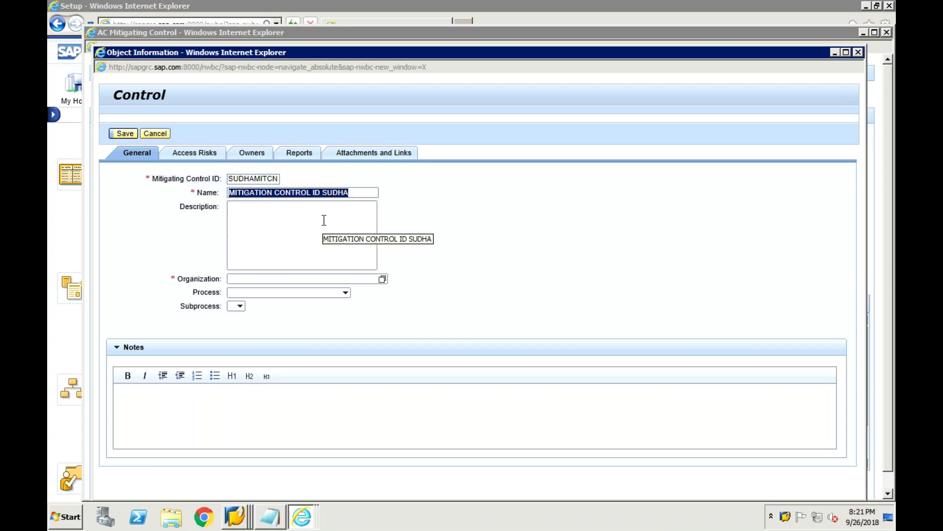
Set the new control's organization to unit CSCIT under CSC and show the control's access risks.
{"action": "left_click", "coordinate": [248, 280]}
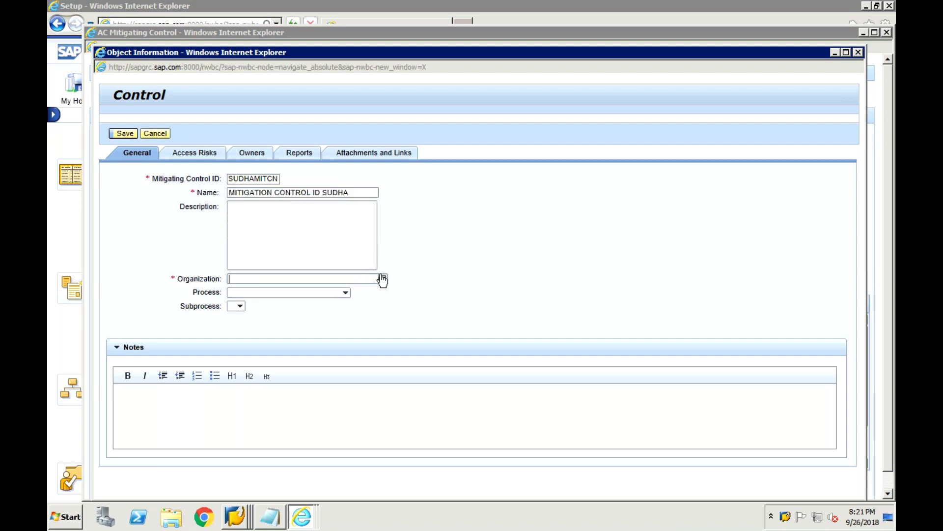
{"action": "left_click", "coordinate": [383, 279]}
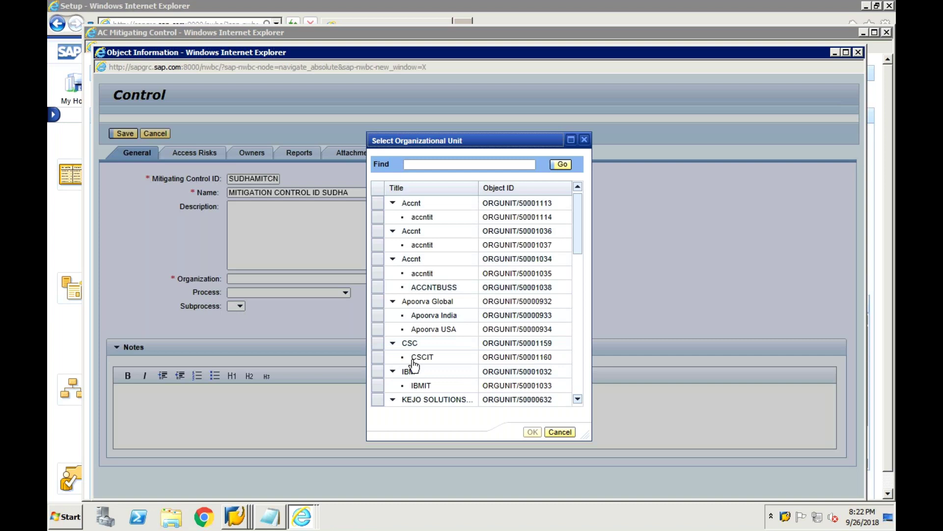
{"action": "left_click", "coordinate": [414, 361]}
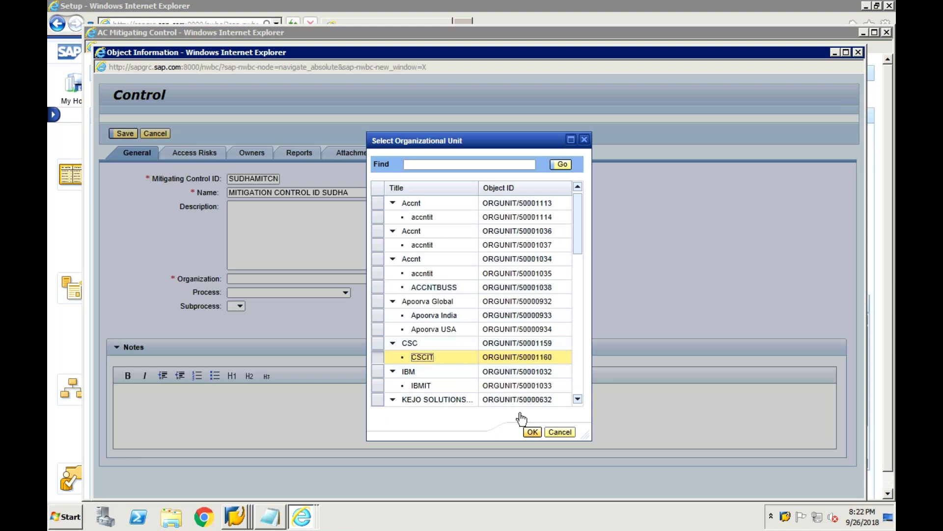
{"action": "left_click", "coordinate": [532, 432]}
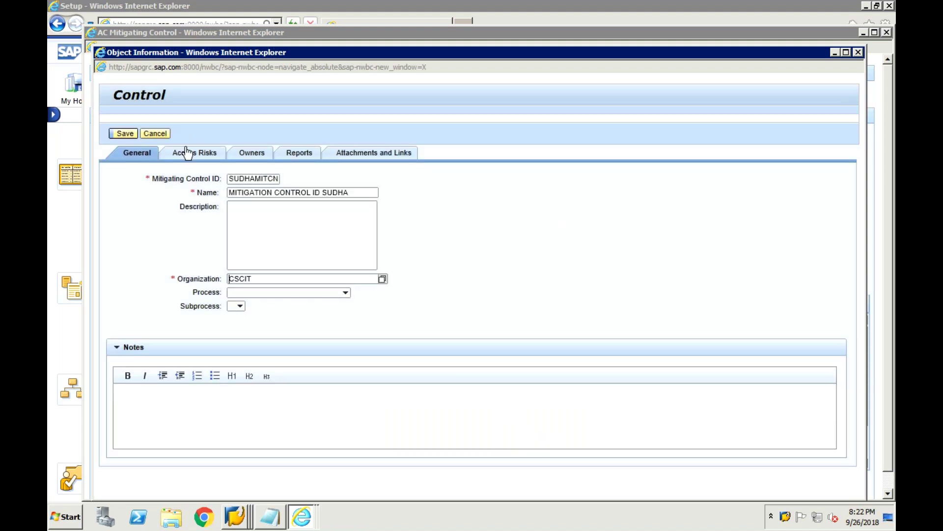
{"action": "left_click", "coordinate": [217, 155]}
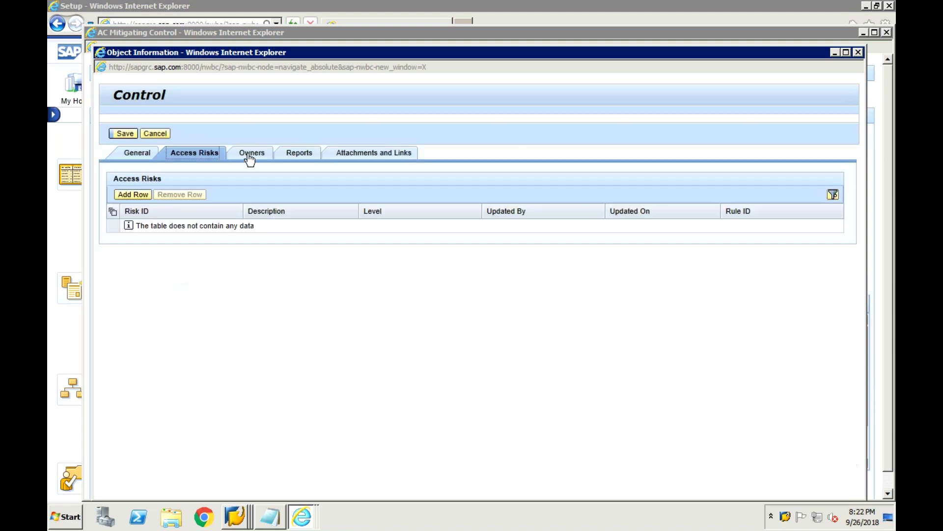
Add user MITIGOWNERSU to the new control's owners with assignment type Approver.
{"action": "left_click", "coordinate": [250, 157]}
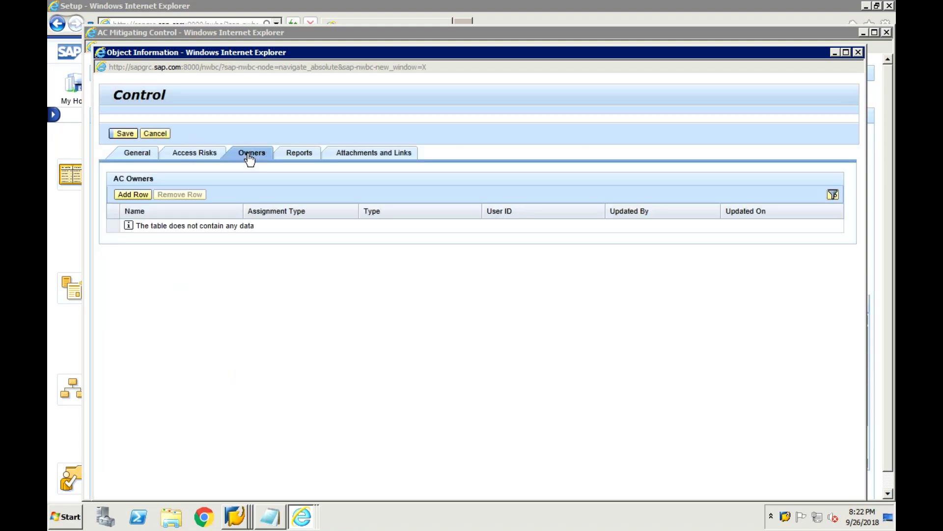
{"action": "left_click", "coordinate": [136, 195]}
{"action": "left_click", "coordinate": [175, 225]}
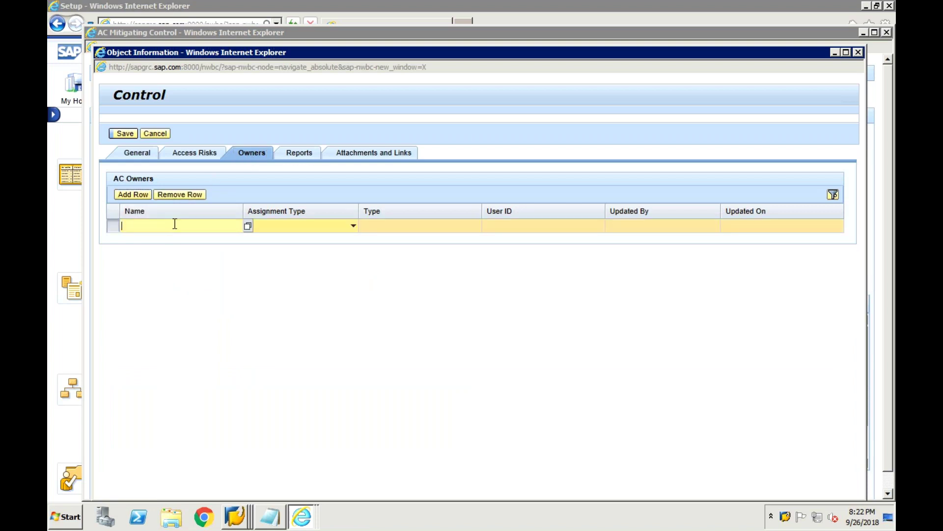
{"action": "left_click", "coordinate": [250, 228]}
{"action": "left_click", "coordinate": [228, 225]}
{"action": "left_click", "coordinate": [248, 227]}
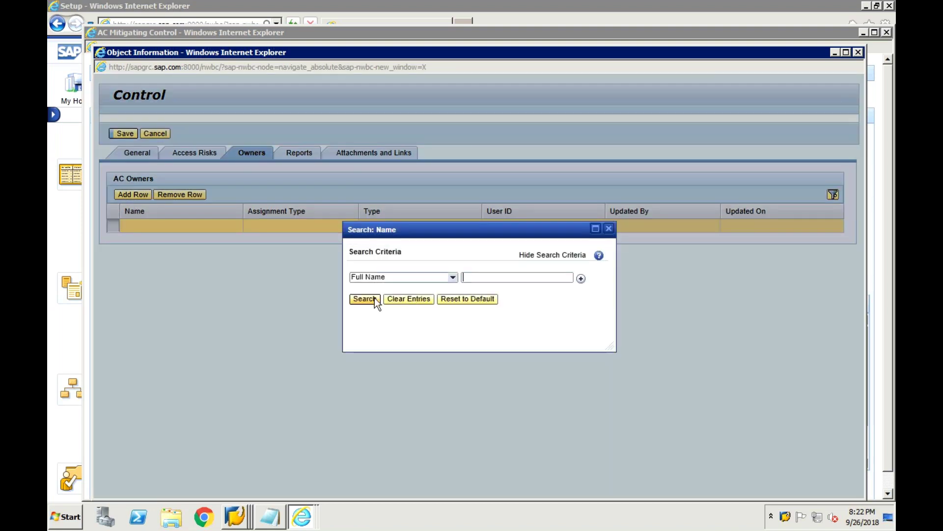
{"action": "left_click", "coordinate": [369, 301]}
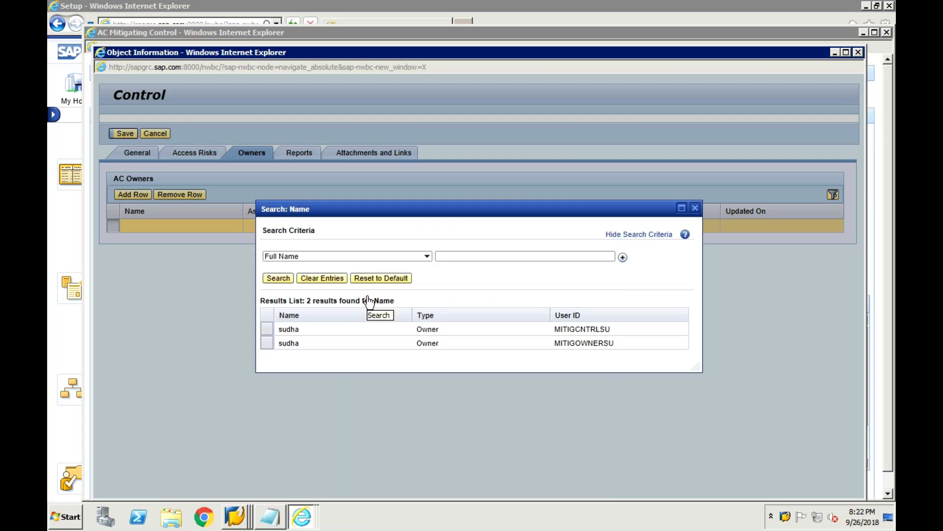
{"action": "left_click", "coordinate": [268, 342]}
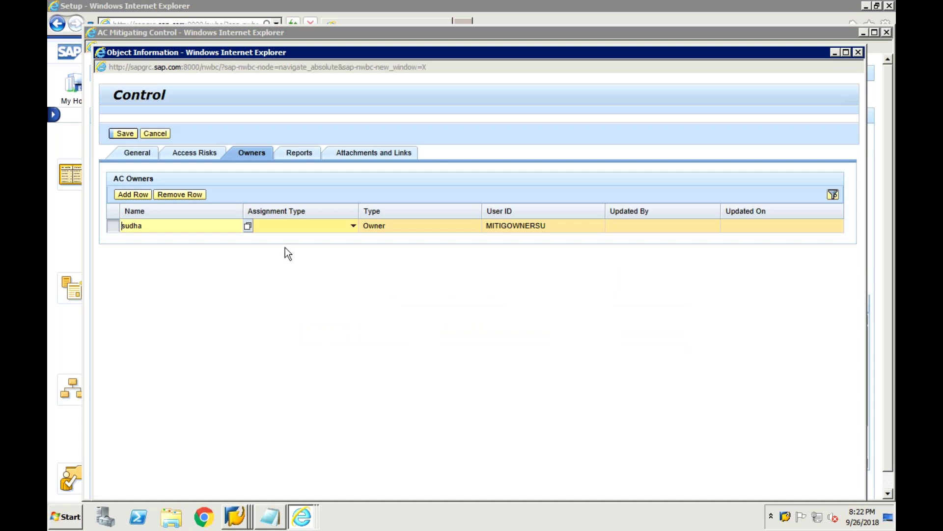
{"action": "left_click", "coordinate": [309, 226]}
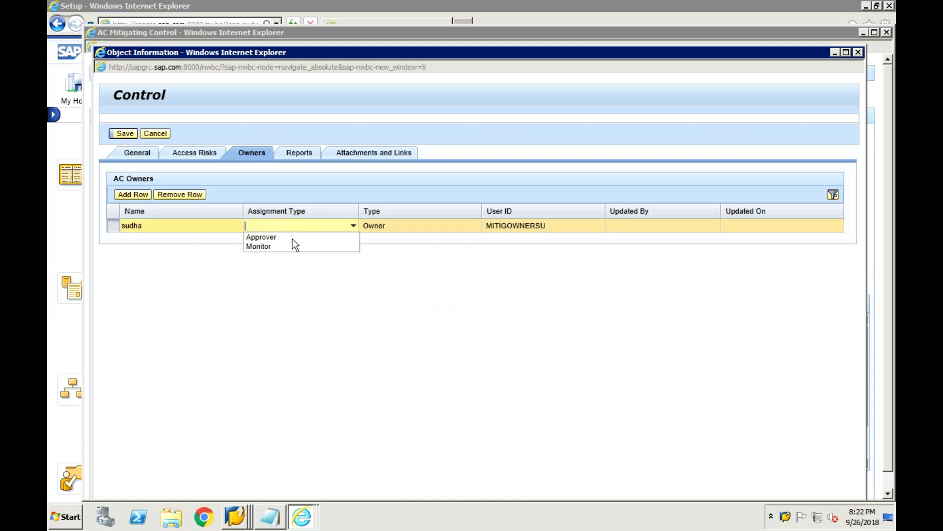
{"action": "left_click", "coordinate": [293, 237]}
Add user MITIGCNTRLSU as a second owner with assignment type Monitor and save the control.
{"action": "left_click", "coordinate": [138, 196]}
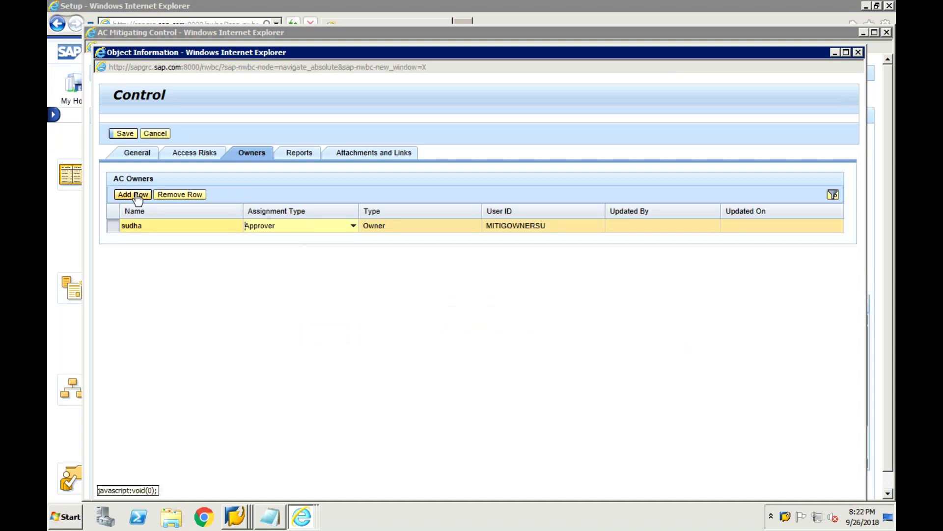
{"action": "left_click", "coordinate": [220, 245]}
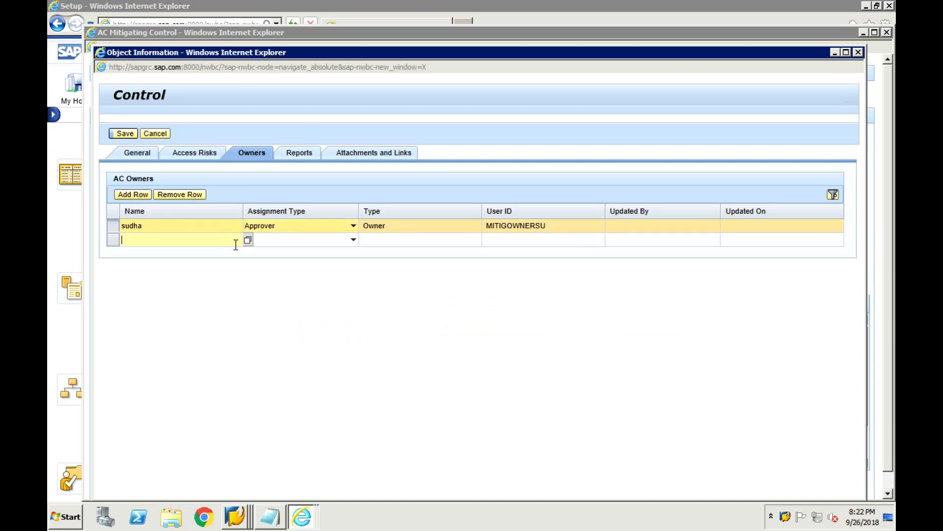
{"action": "left_click", "coordinate": [248, 240]}
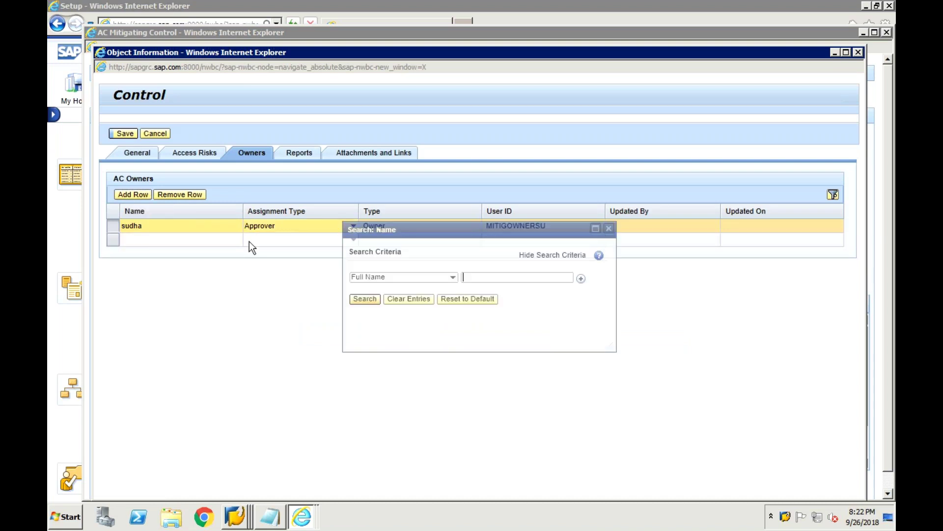
{"action": "left_click", "coordinate": [365, 299]}
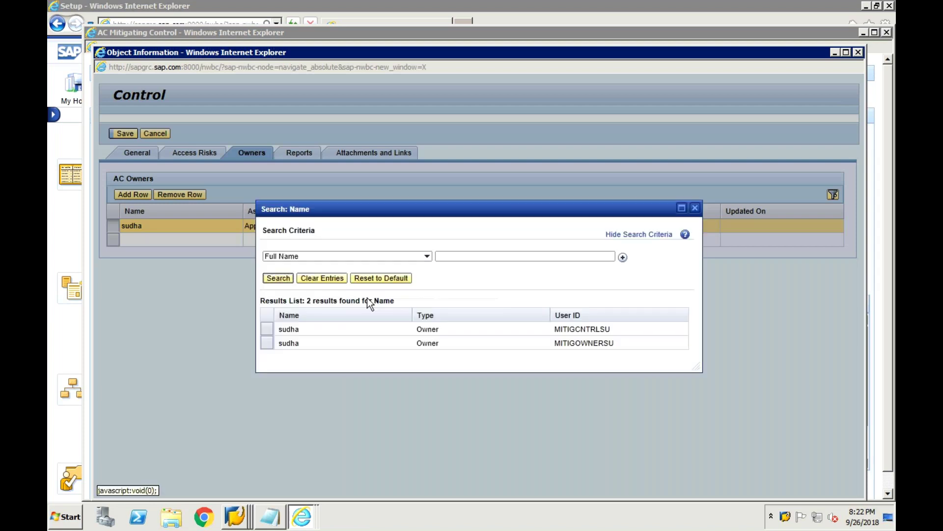
{"action": "left_click", "coordinate": [268, 331]}
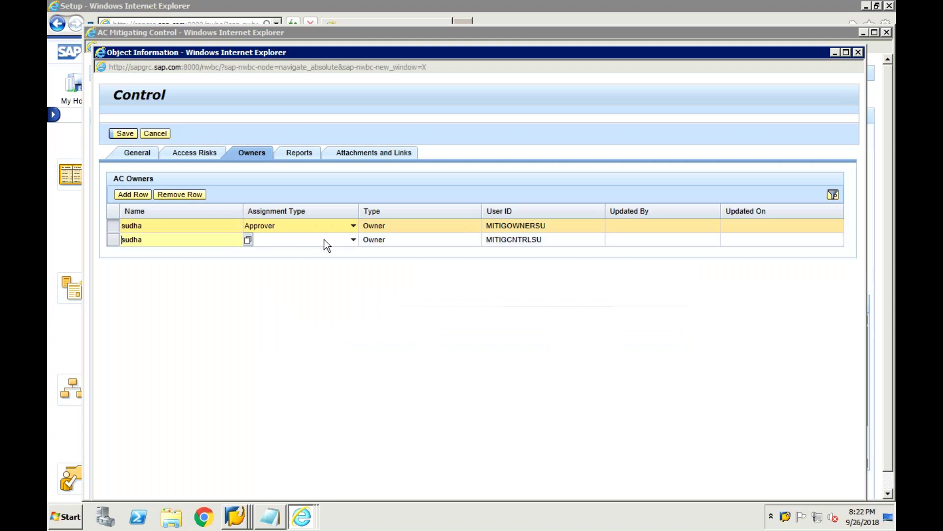
{"action": "left_click", "coordinate": [354, 240]}
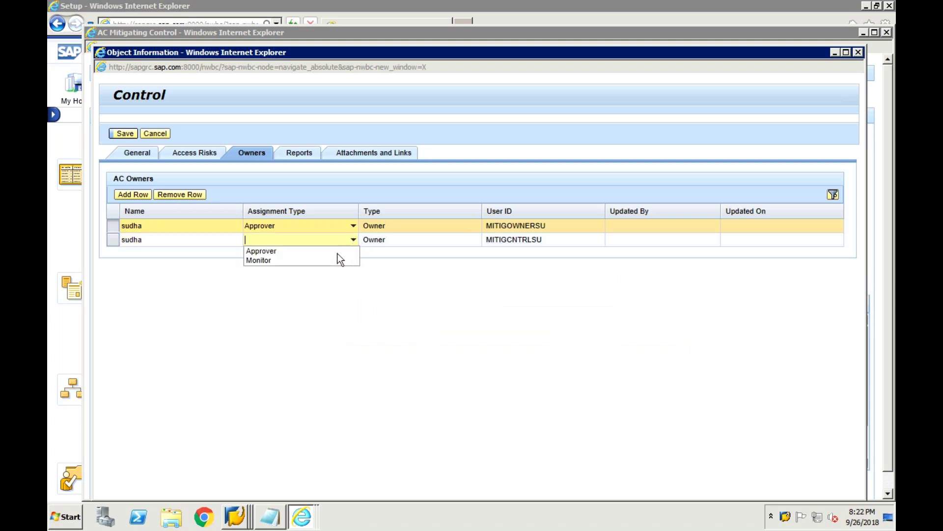
{"action": "left_click", "coordinate": [327, 260]}
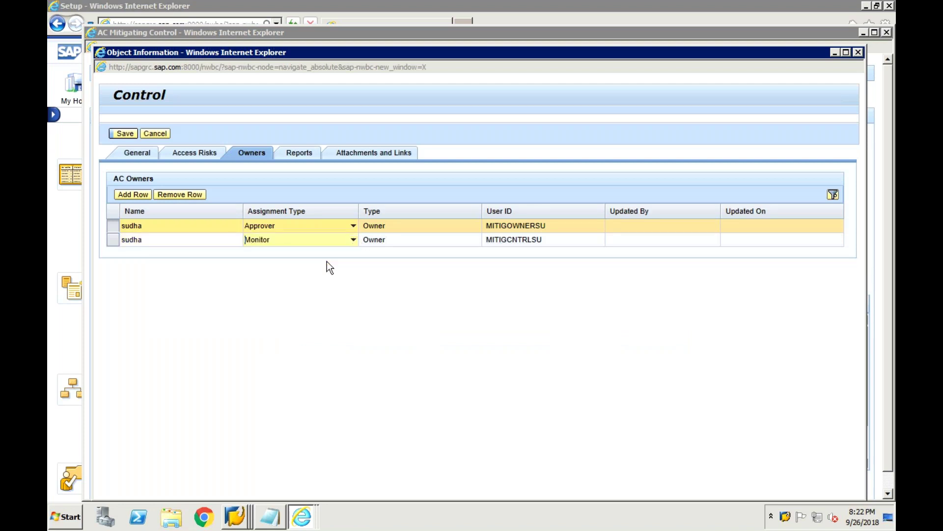
{"action": "left_click", "coordinate": [125, 136]}
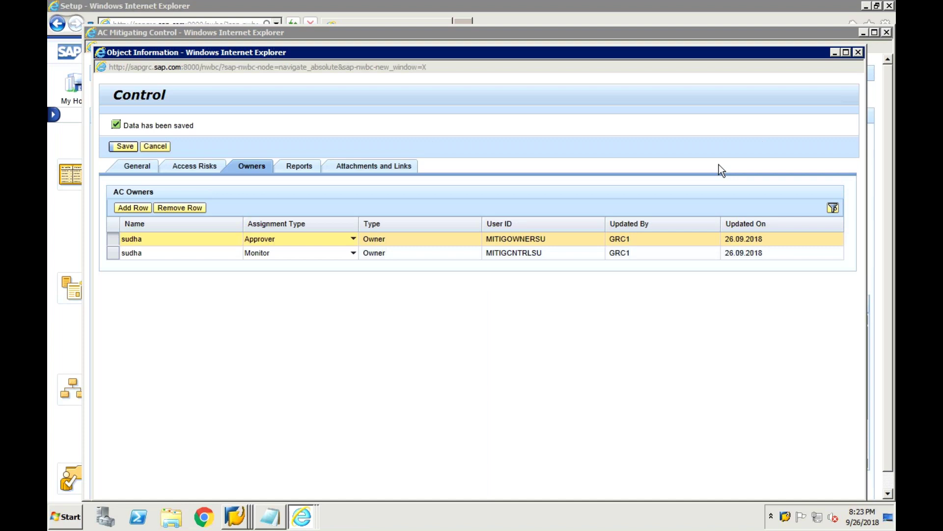
Review the saved control's general data, and close the control and the mitigating controls list to return to Setup.
{"action": "left_click", "coordinate": [143, 168]}
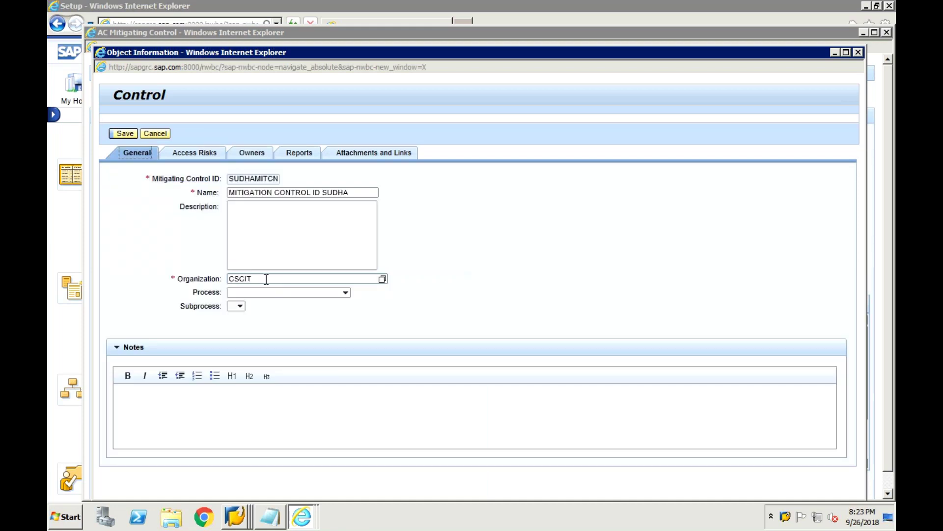
{"action": "left_click", "coordinate": [858, 53]}
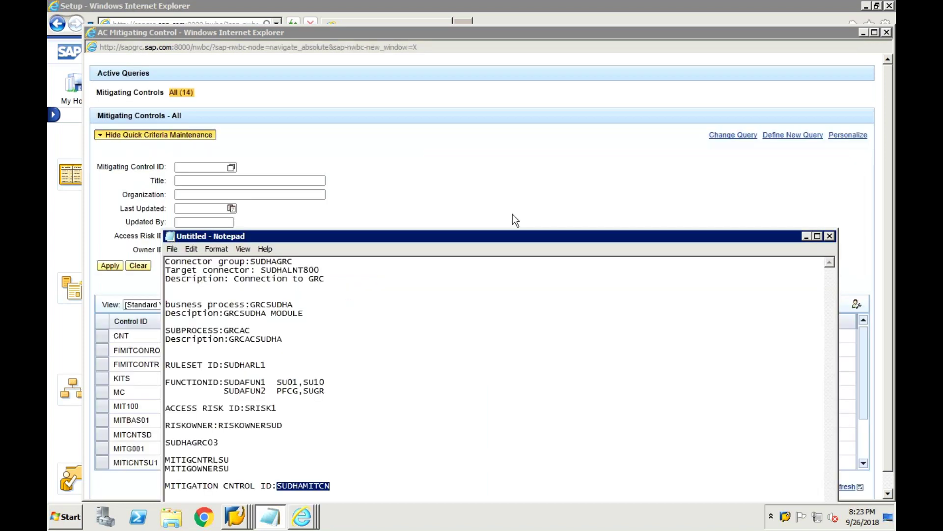
{"action": "left_click", "coordinate": [512, 215]}
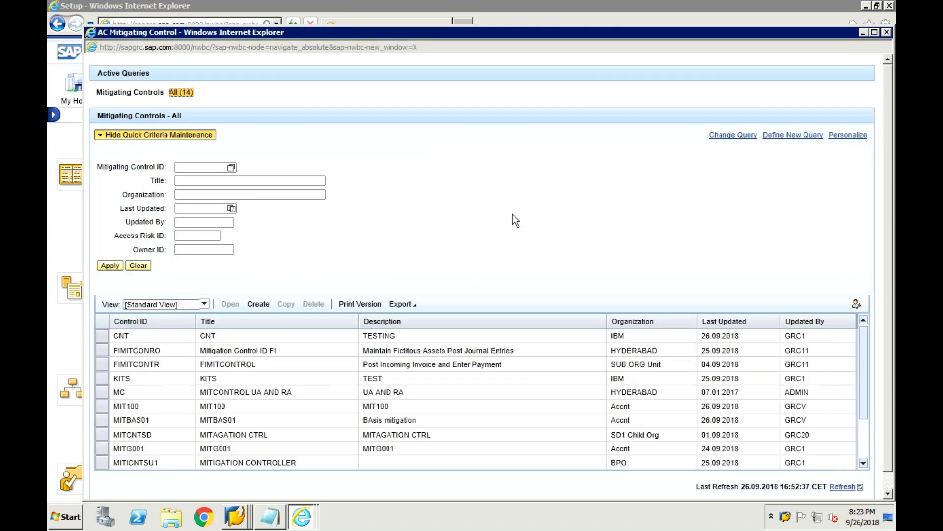
{"action": "left_click", "coordinate": [887, 33]}
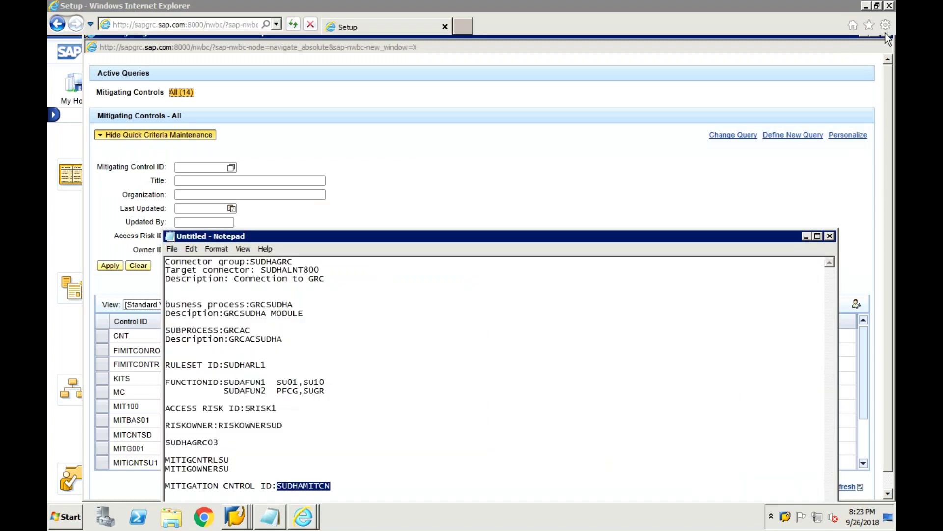
{"action": "left_click", "coordinate": [402, 215]}
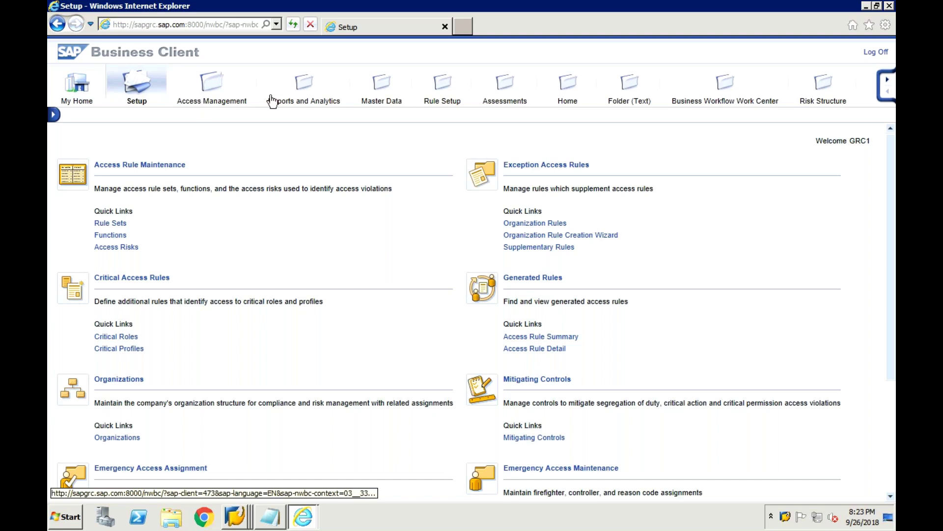
Switch to the User Maintenance session in SAP GUI and start a new Business Client with transaction /NNWBC.
{"action": "left_click", "coordinate": [235, 516]}
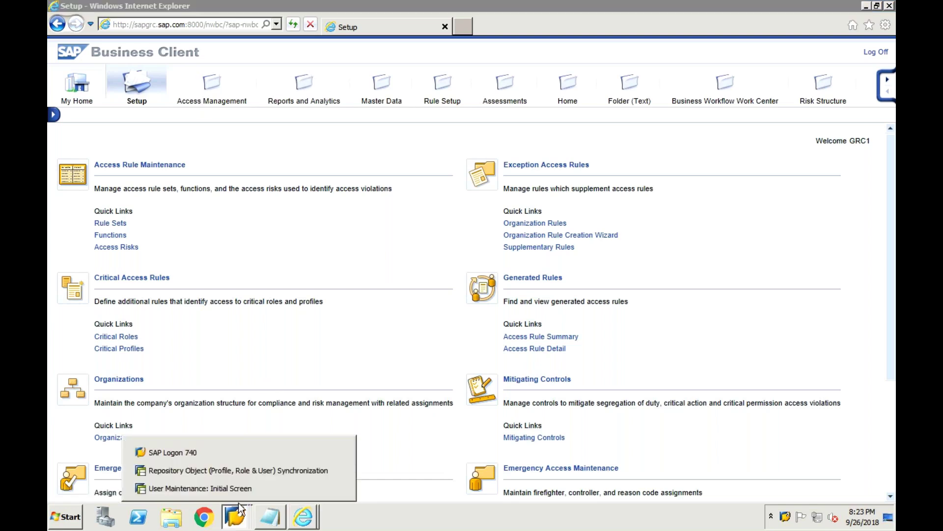
{"action": "left_click", "coordinate": [242, 475]}
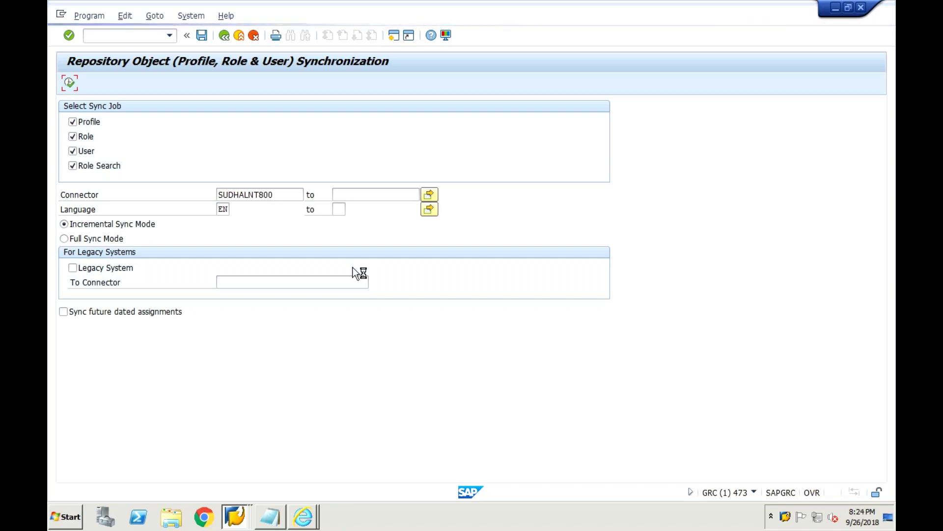
{"action": "left_click", "coordinate": [235, 517]}
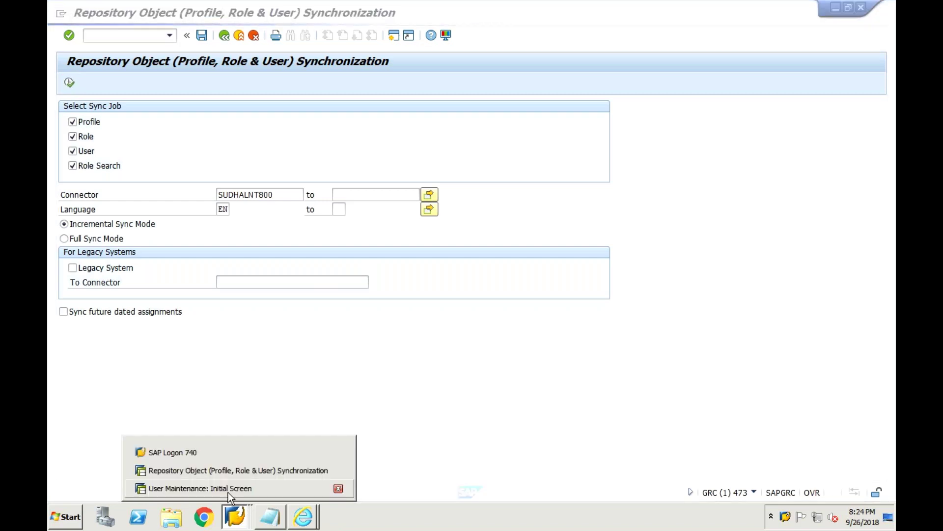
{"action": "left_click", "coordinate": [228, 492]}
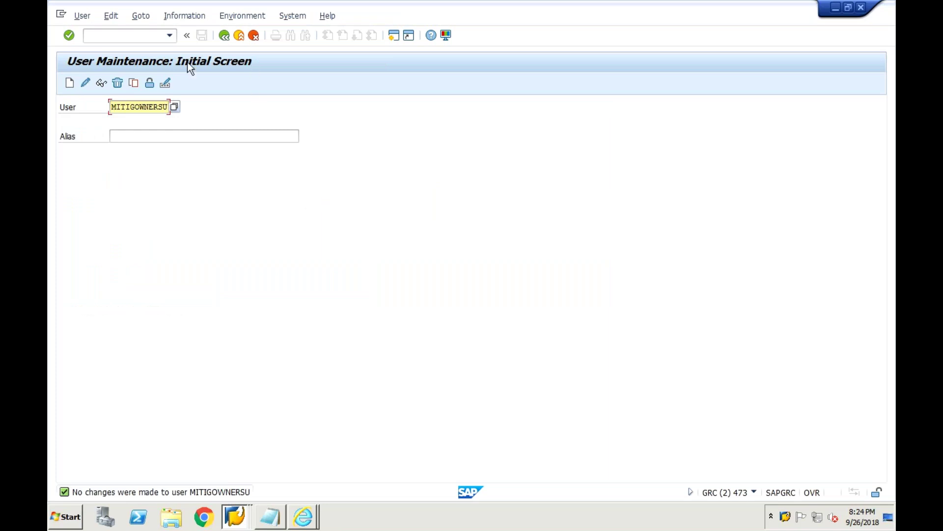
{"action": "left_click", "coordinate": [146, 36]}
{"action": "type", "text": "/NNWBC"}
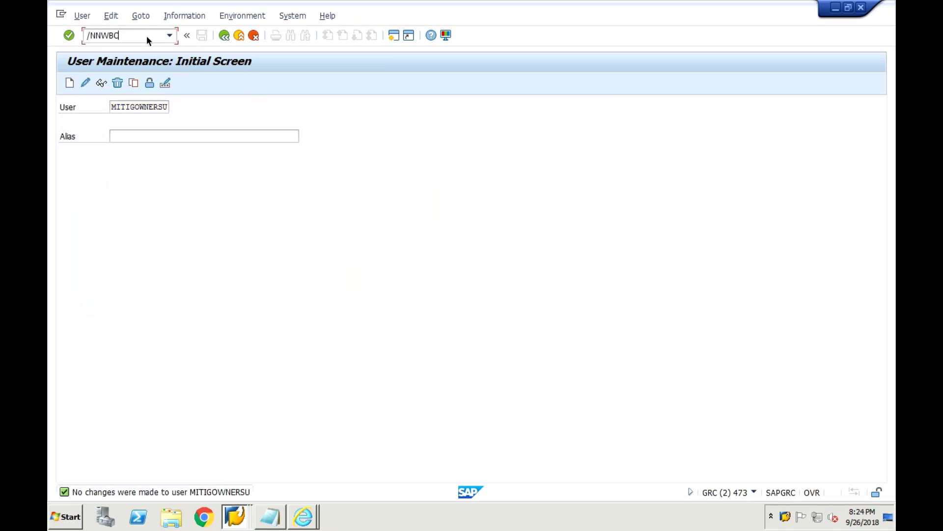
{"action": "key", "text": "Return"}
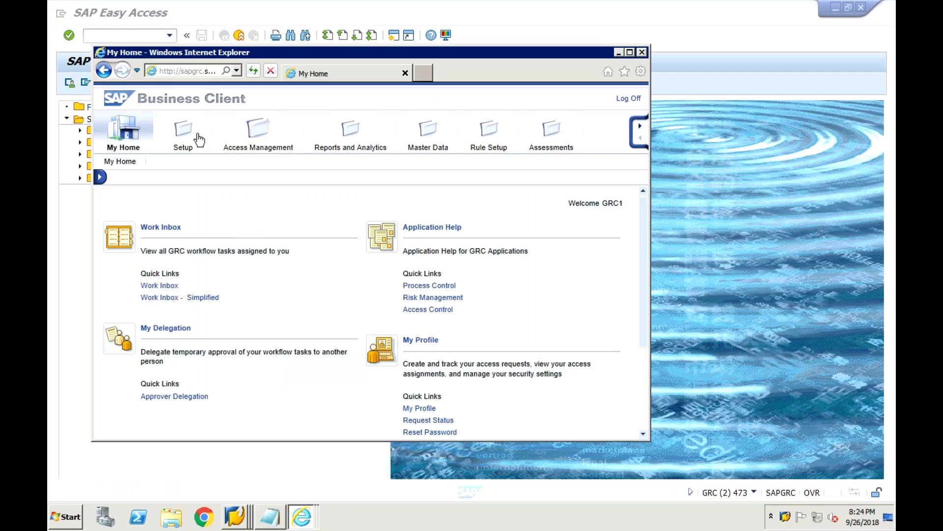
Open the Access Control Owners list from the Setup work center.
{"action": "left_click", "coordinate": [199, 139]}
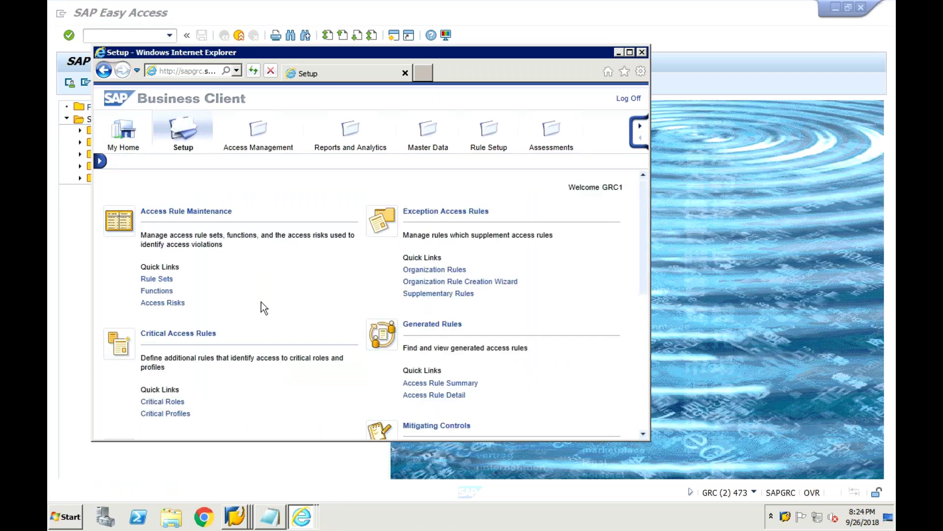
{"action": "scroll", "coordinate": [260, 295], "scroll_direction": "down", "scroll_amount": 5}
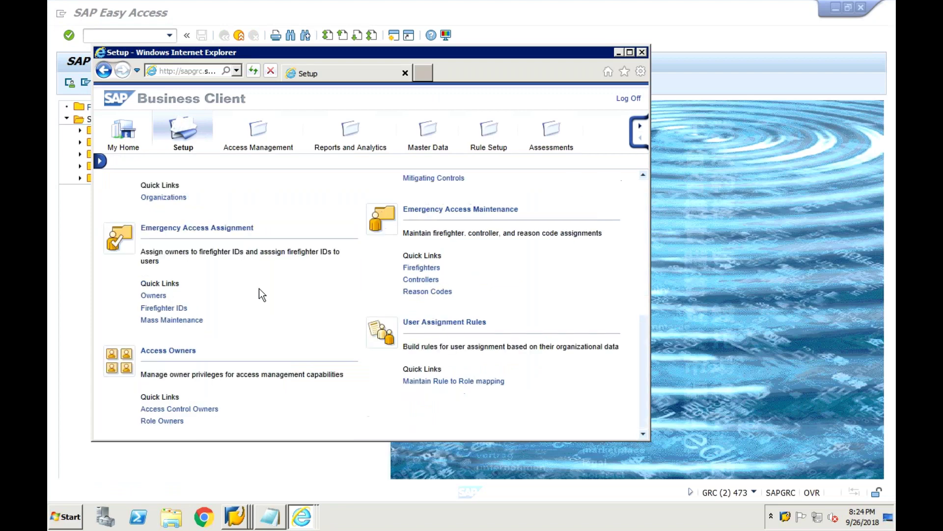
{"action": "left_click", "coordinate": [191, 413]}
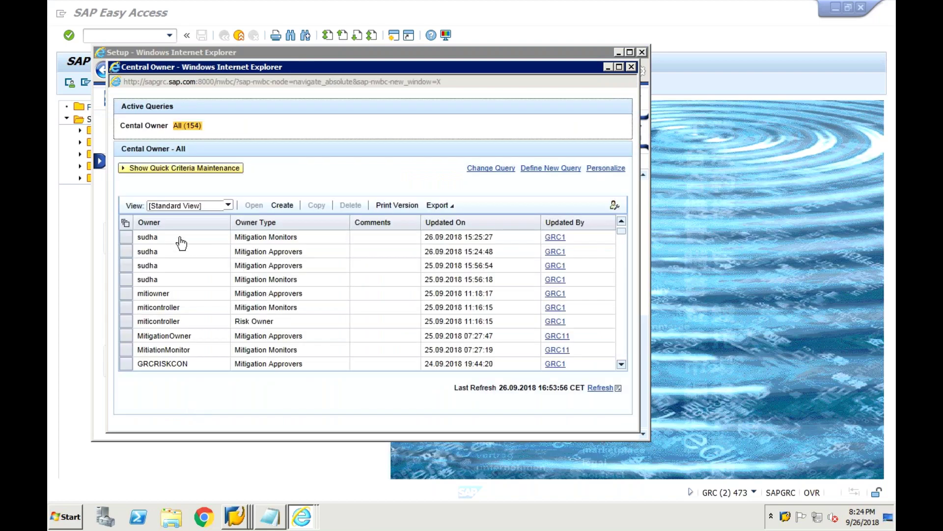
Open the most recently updated Mitigation Monitors owner assignment, examine its owner ID and selected owner types, and save it.
{"action": "left_click", "coordinate": [127, 237]}
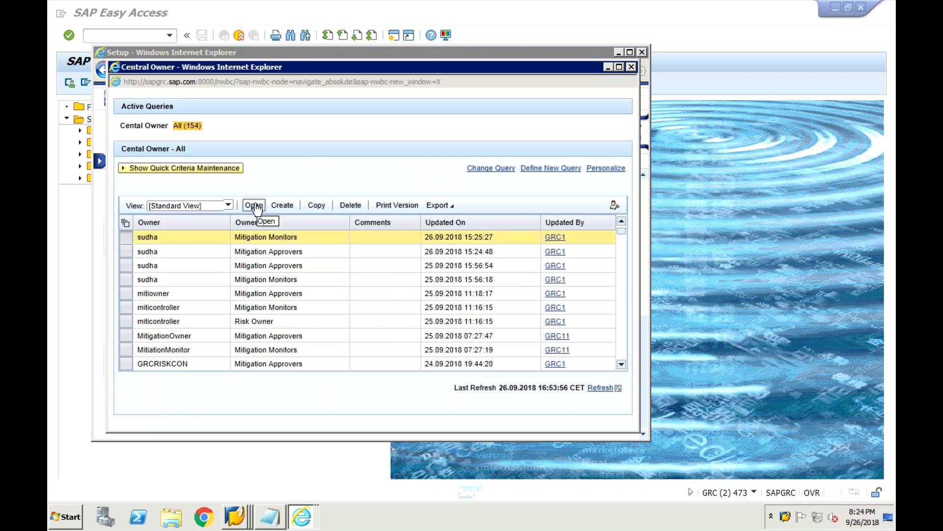
{"action": "left_click", "coordinate": [255, 206]}
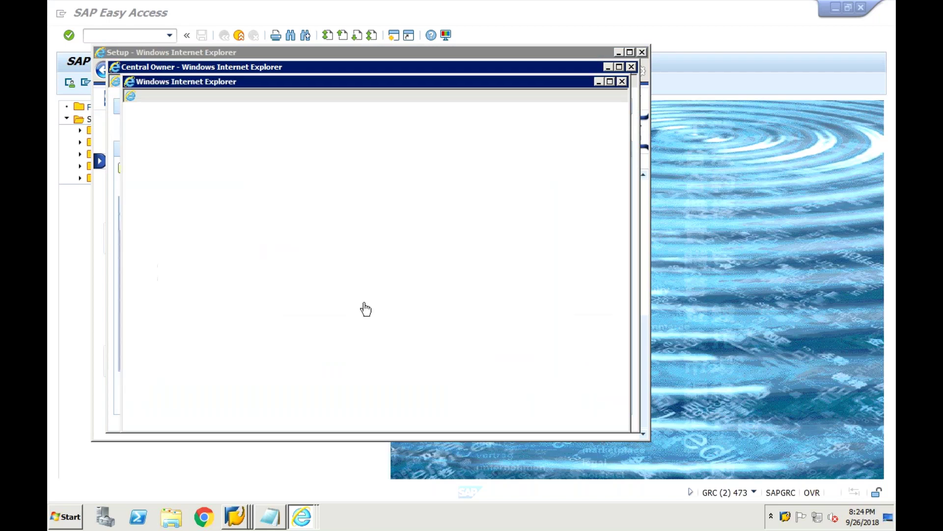
{"action": "left_click", "coordinate": [280, 250]}
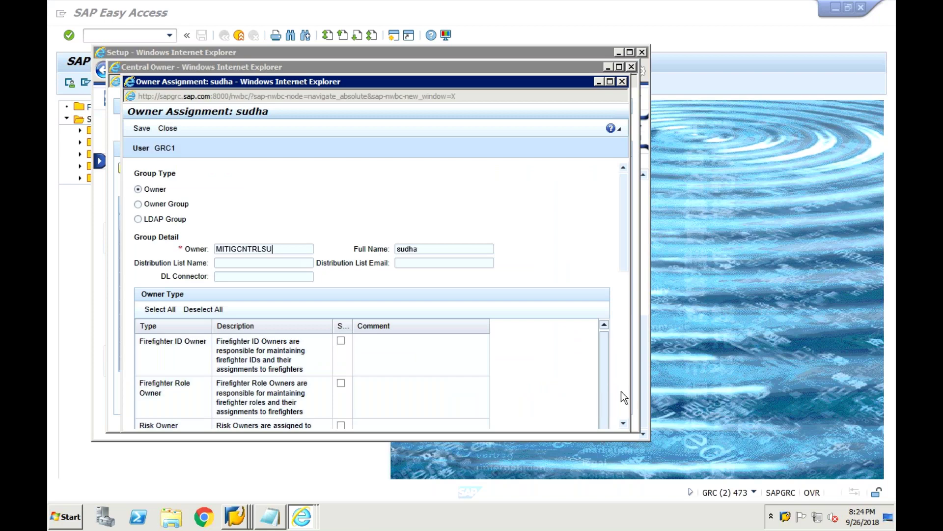
{"action": "scroll", "coordinate": [621, 391], "scroll_direction": "down", "scroll_amount": 5}
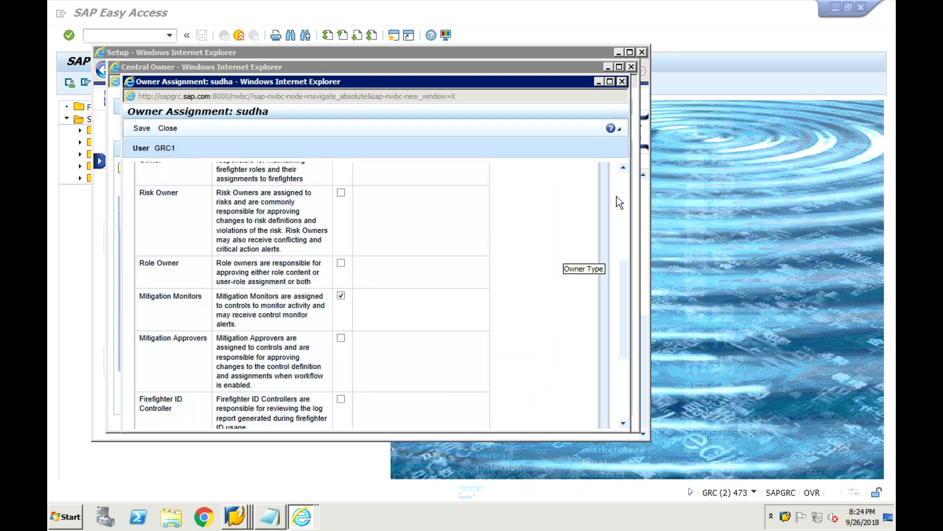
{"action": "left_click", "coordinate": [623, 185]}
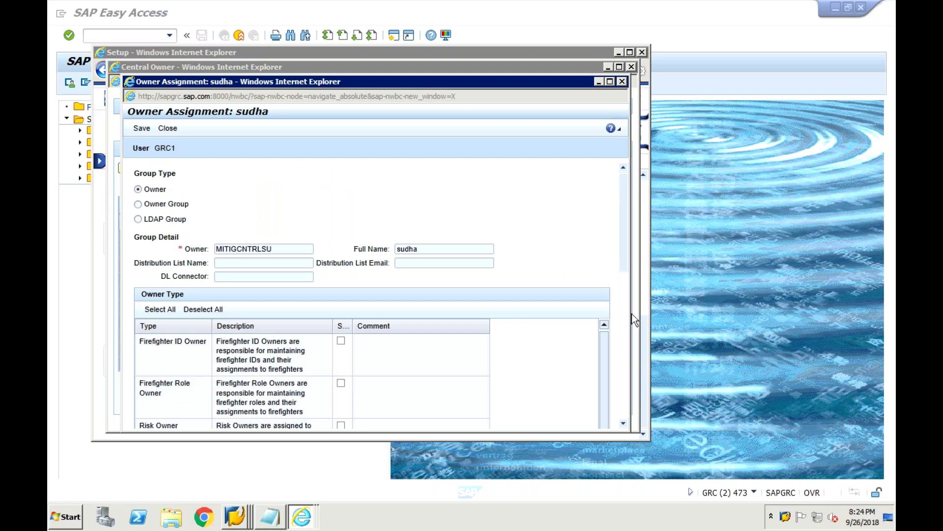
{"action": "left_click", "coordinate": [624, 349]}
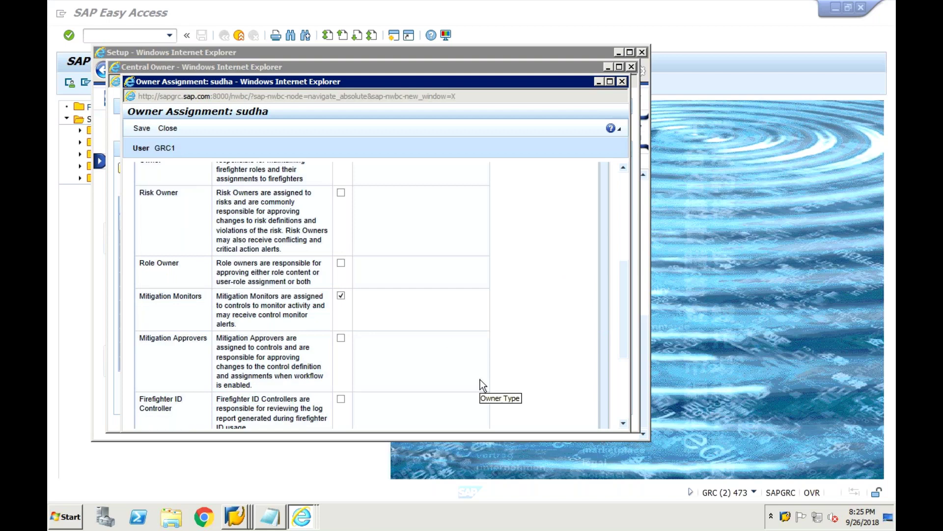
{"action": "left_click", "coordinate": [148, 130]}
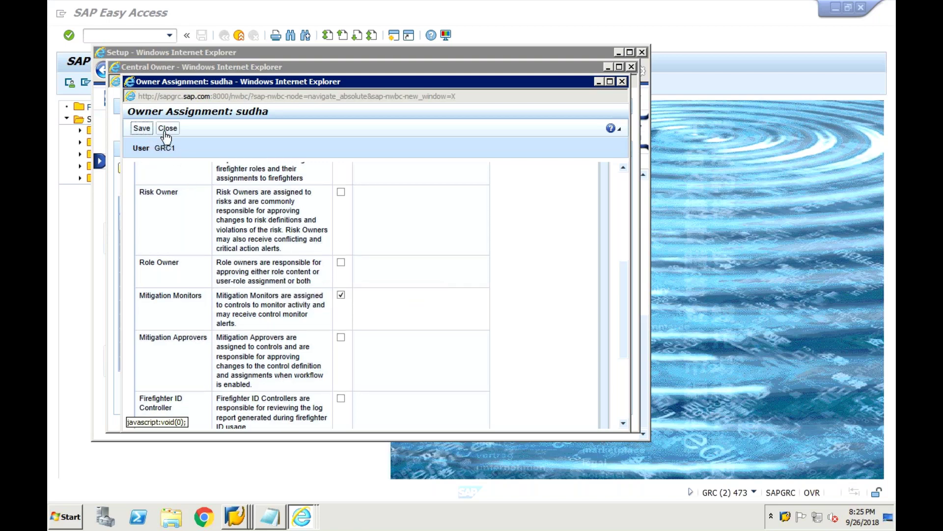
Close the owner assignment and the central owners list, reopen the Setup work center, and look over its link groups.
{"action": "left_click", "coordinate": [166, 130]}
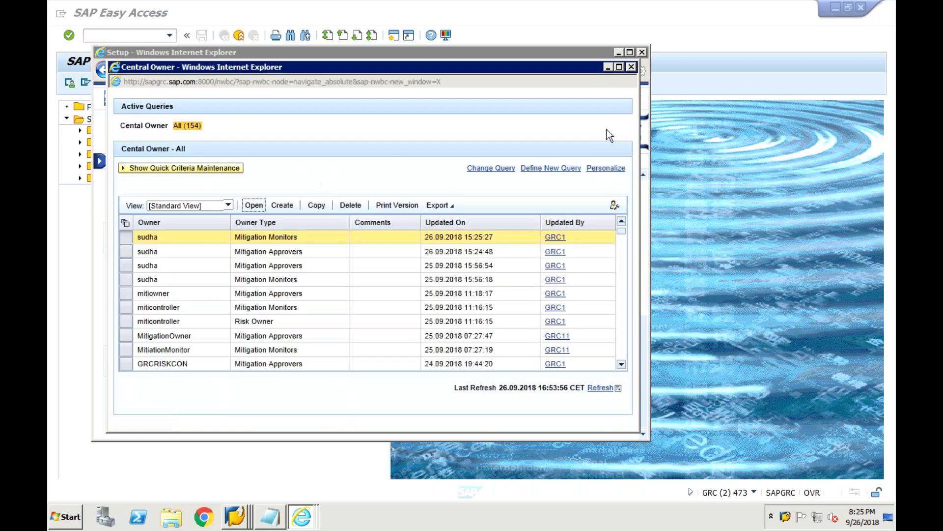
{"action": "left_click", "coordinate": [632, 66]}
{"action": "left_click", "coordinate": [360, 149]}
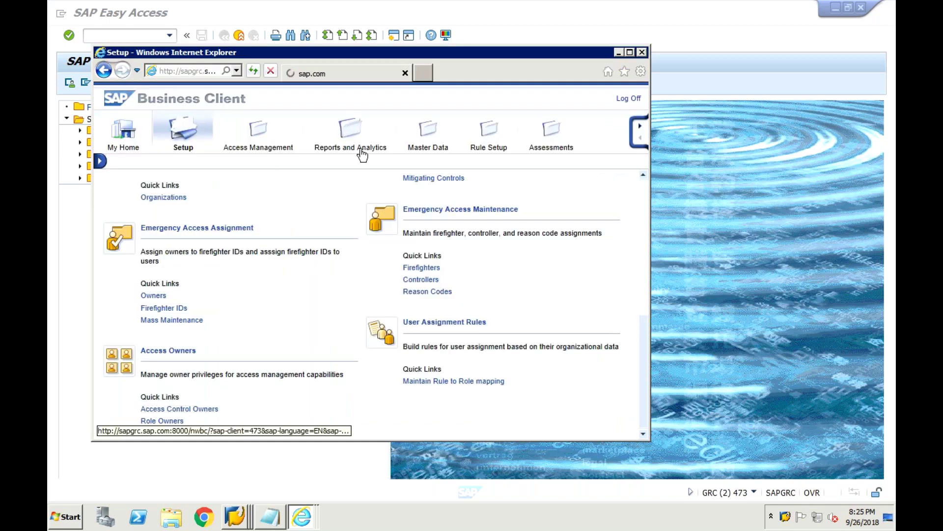
{"action": "left_click", "coordinate": [183, 146]}
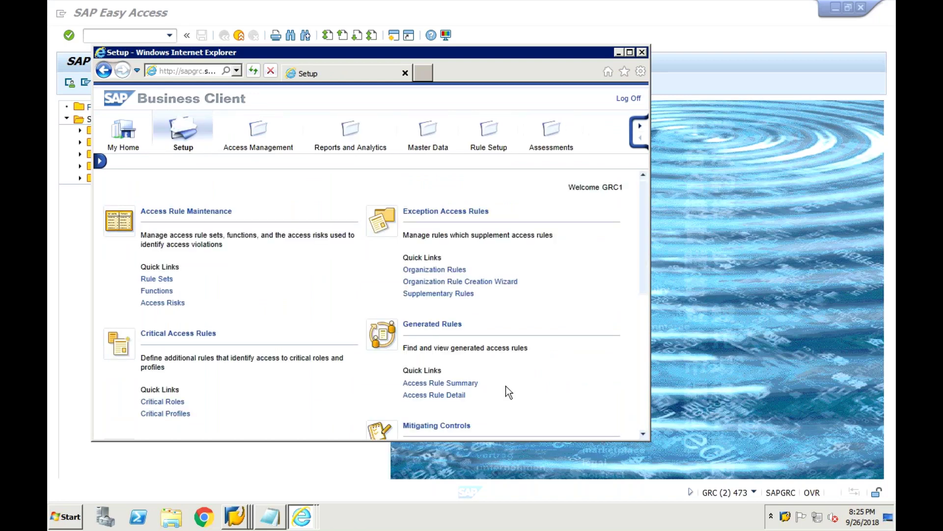
{"action": "scroll", "coordinate": [505, 385], "scroll_direction": "down", "scroll_amount": 1}
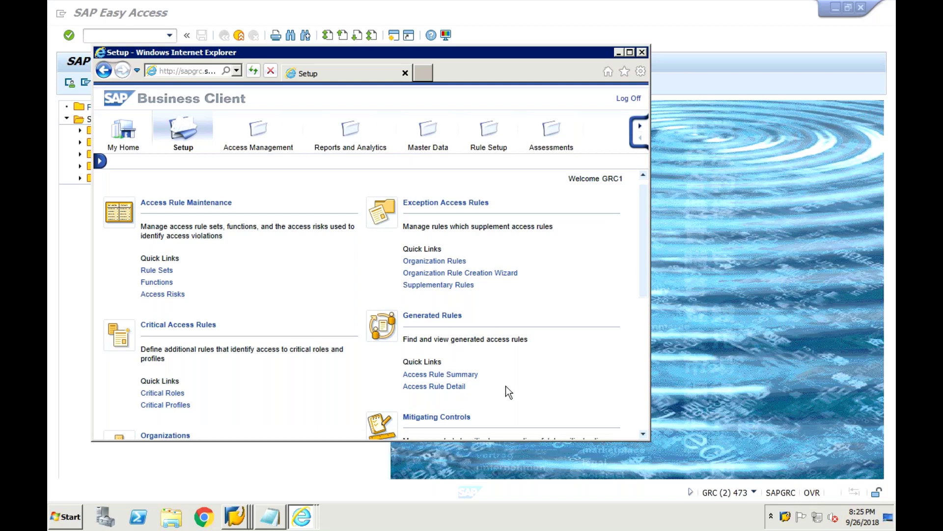
{"action": "scroll", "coordinate": [506, 385], "scroll_direction": "down", "scroll_amount": 3}
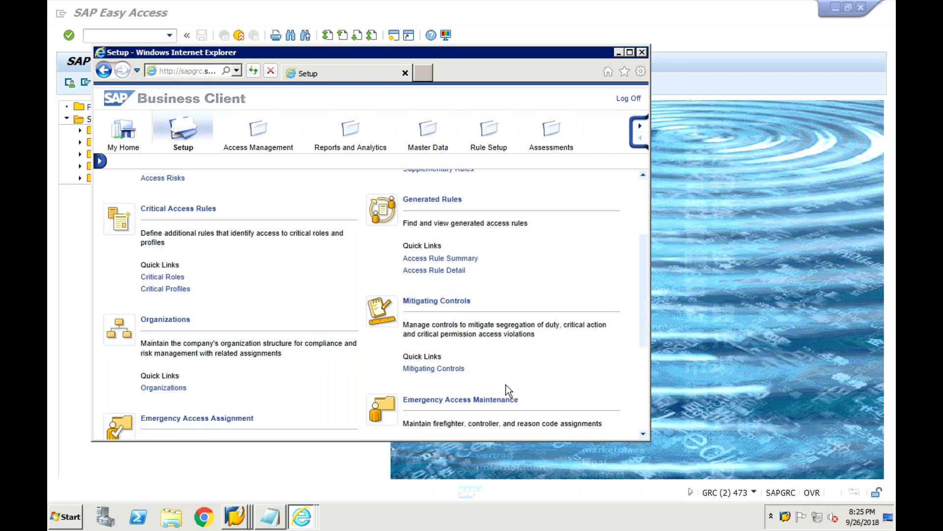
{"action": "scroll", "coordinate": [506, 384], "scroll_direction": "down", "scroll_amount": 1}
{"action": "scroll", "coordinate": [505, 387], "scroll_direction": "down", "scroll_amount": 3}
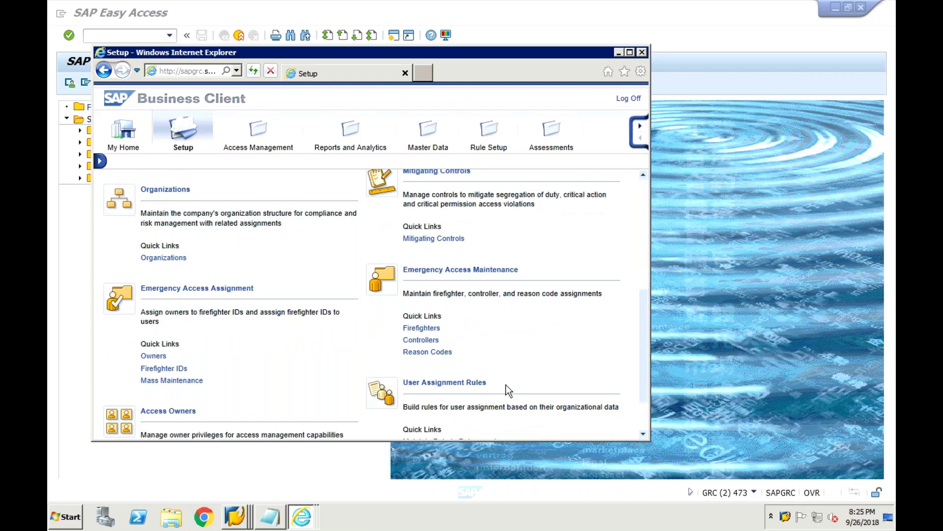
{"action": "scroll", "coordinate": [506, 384], "scroll_direction": "down", "scroll_amount": 2}
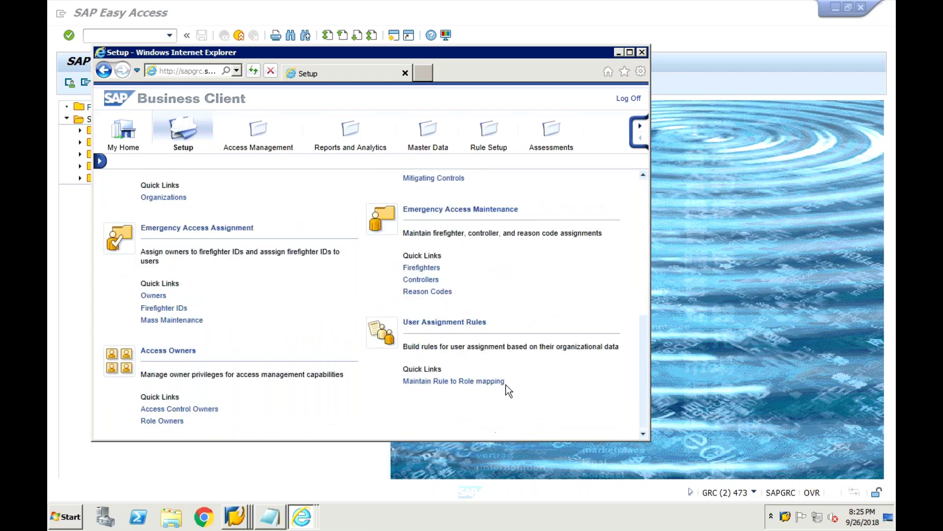
{"action": "scroll", "coordinate": [506, 384], "scroll_direction": "up", "scroll_amount": 5}
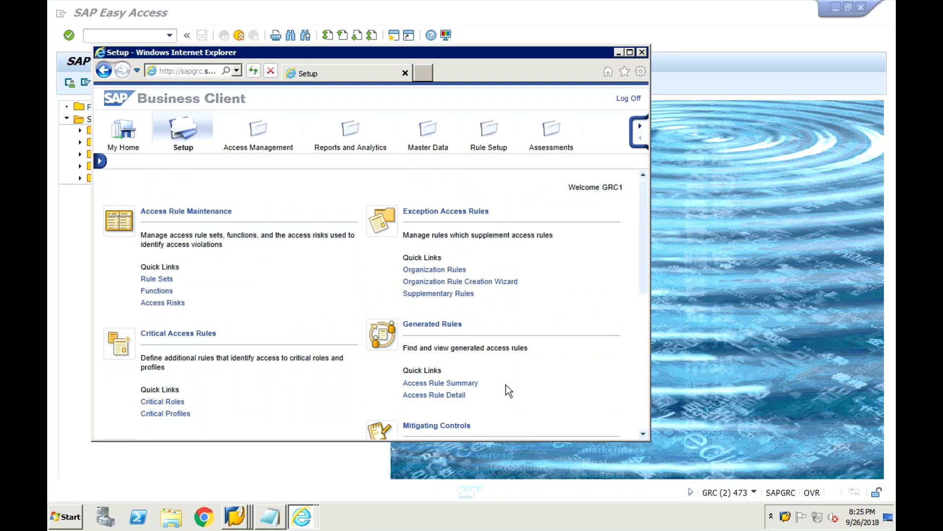
Maximize the Business Client window and start a new user mitigation assignment from Mitigated Users in the Access Management work center.
{"action": "left_click", "coordinate": [629, 53]}
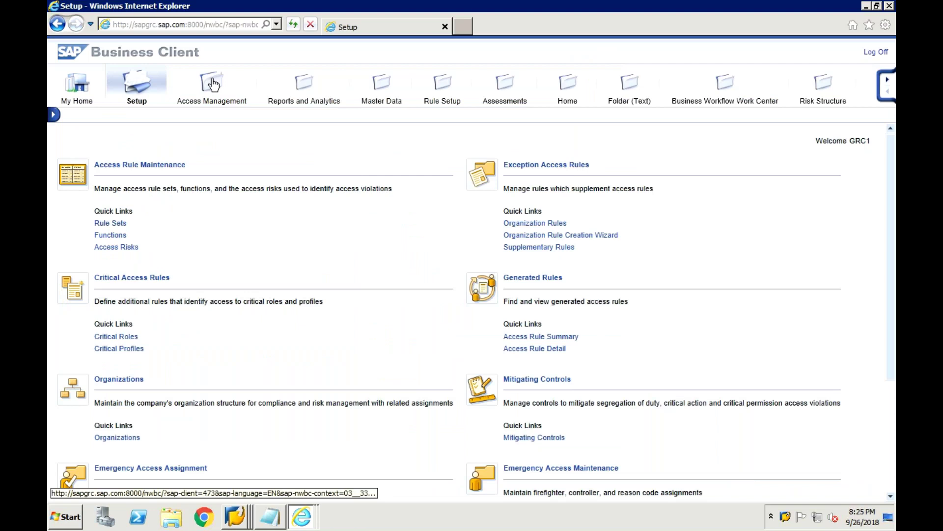
{"action": "left_click", "coordinate": [214, 83]}
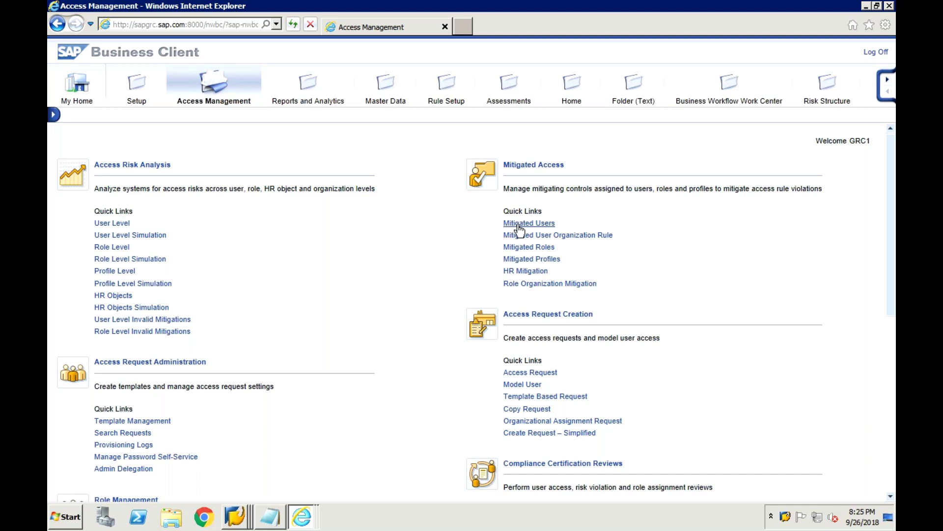
{"action": "left_click", "coordinate": [520, 226]}
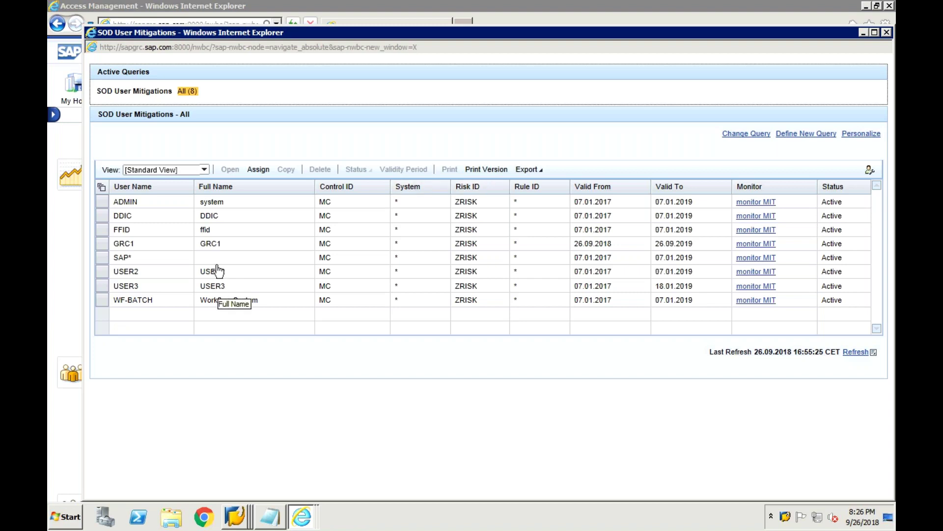
{"action": "left_click", "coordinate": [258, 169]}
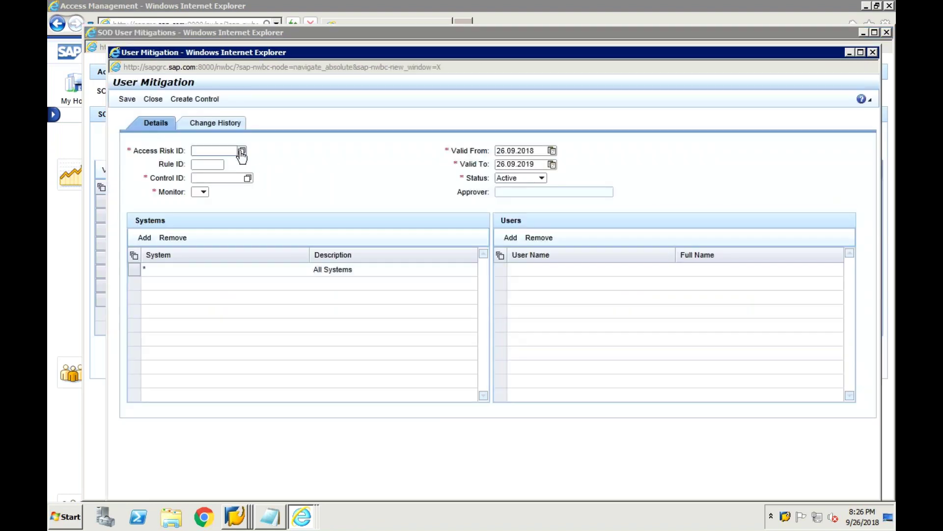
Search the access risks for SRISK1 and set it as the user mitigation's Access Risk ID.
{"action": "left_click", "coordinate": [242, 153]}
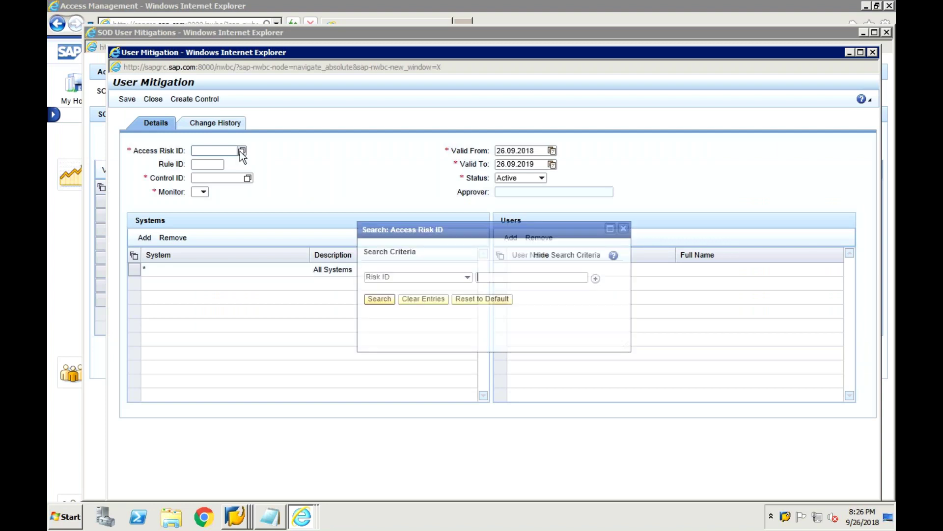
{"action": "type", "text": "SRISK"}
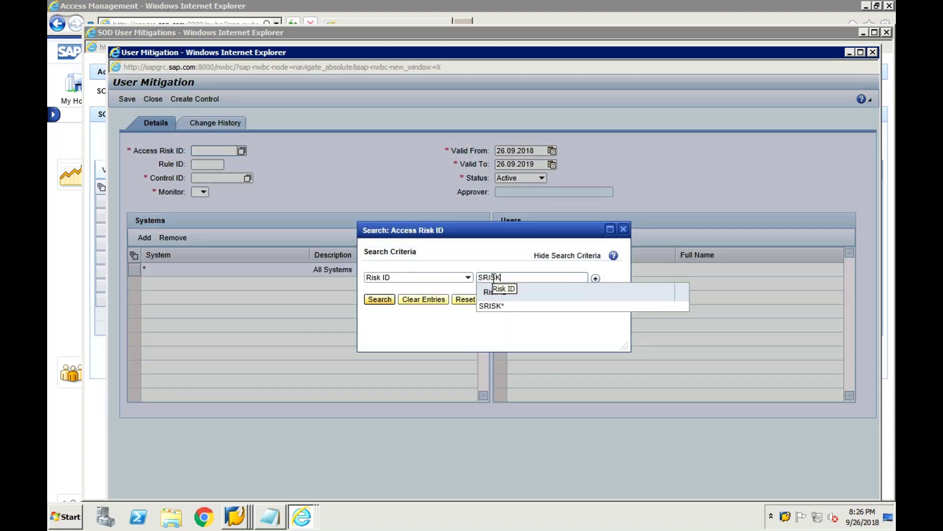
{"action": "key", "text": "Return"}
{"action": "type", "text": "1"}
{"action": "key", "text": "Return"}
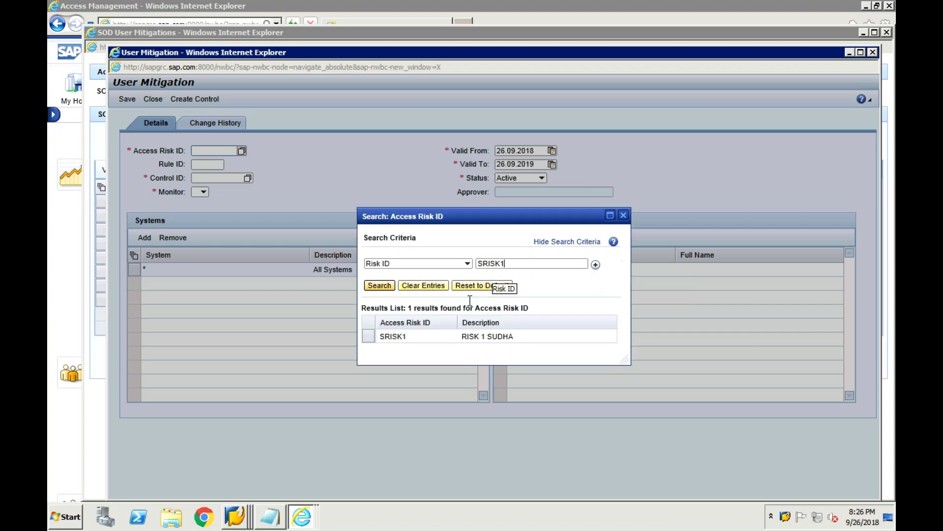
{"action": "left_click", "coordinate": [374, 338]}
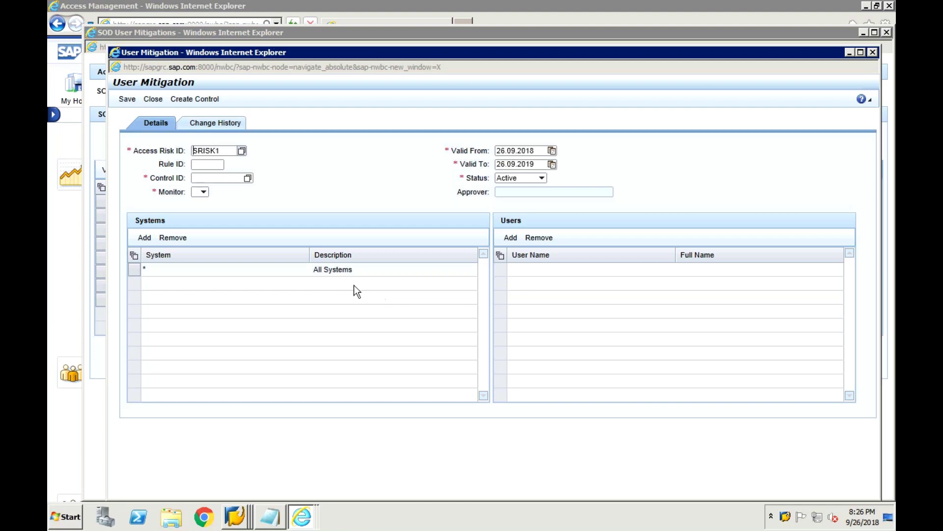
Choose MITICNTSU1 as the Control ID from the available controls, and record it in the Notepad notes under the mitigation control ID.
{"action": "left_click", "coordinate": [213, 177]}
{"action": "left_click", "coordinate": [247, 180]}
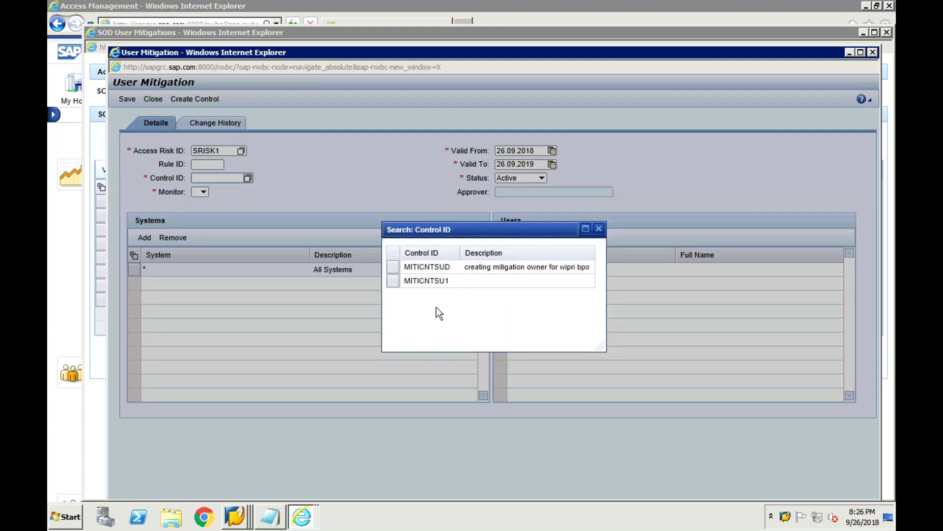
{"action": "left_click", "coordinate": [396, 282]}
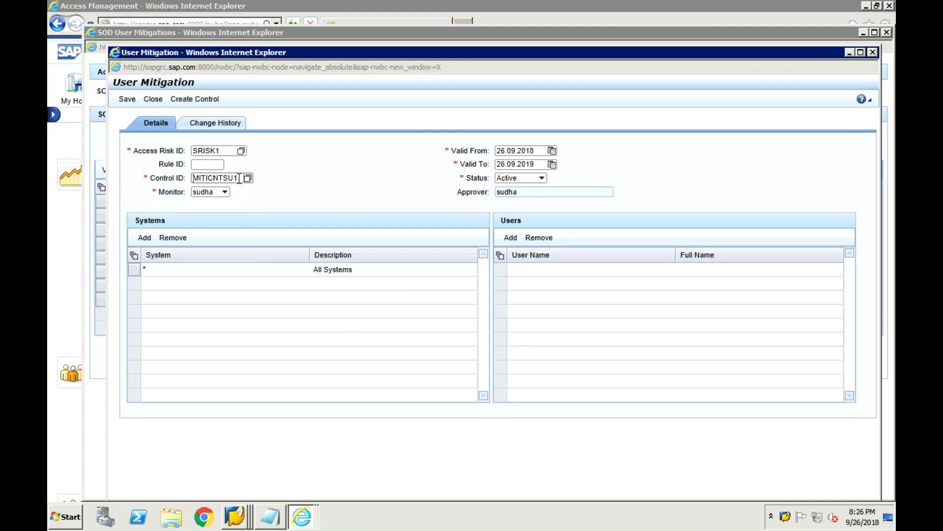
{"action": "left_click_drag", "start_coordinate": [239, 178], "coordinate": [191, 176]}
{"action": "key", "text": "ctrl+c"}
{"action": "left_click", "coordinate": [272, 517]}
{"action": "left_click", "coordinate": [279, 451]}
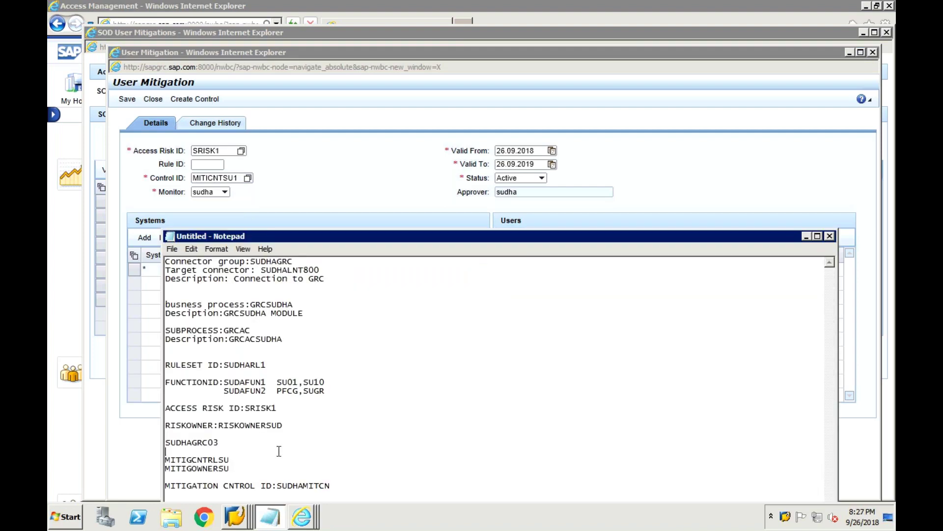
{"action": "left_click", "coordinate": [342, 486]}
{"action": "key", "text": "ctrl+v"}
Replace the Control ID with SUDHAMITCN copied from the Notepad notes, and check that the monitor is MITIGCNTRLSU.
{"action": "left_click_drag", "start_coordinate": [331, 486], "coordinate": [279, 486]}
{"action": "key", "text": "ctrl+c"}
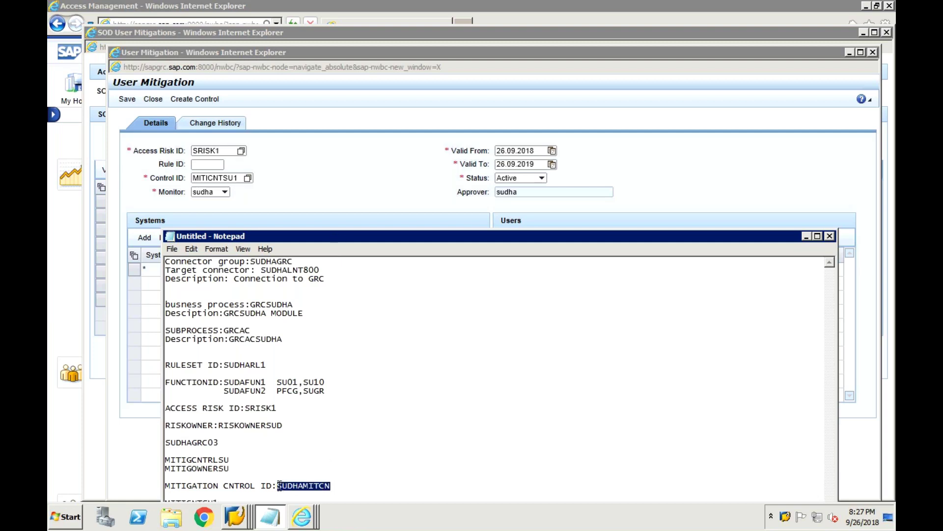
{"action": "left_click", "coordinate": [246, 178]}
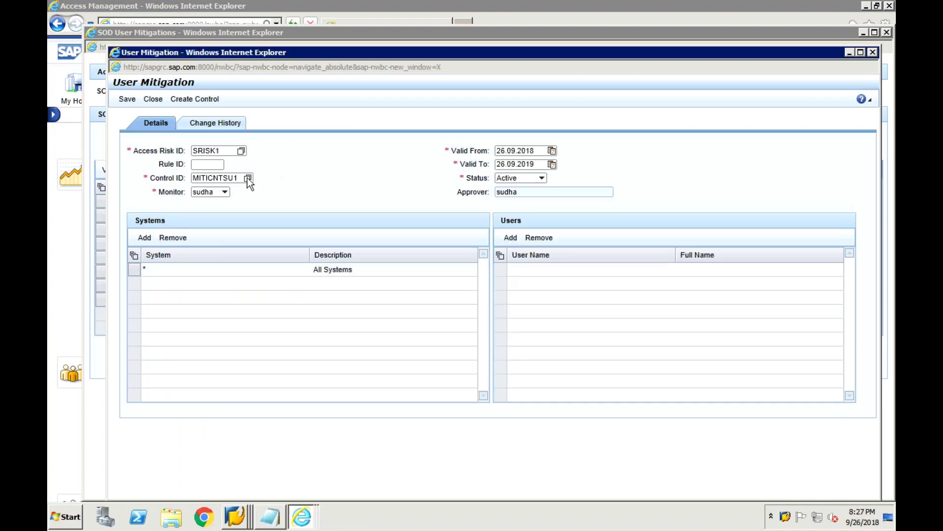
{"action": "left_click", "coordinate": [241, 179]}
{"action": "key", "text": "BackSpace"}
{"action": "key", "text": "BackSpace"}
{"action": "key", "text": "BackSpace"}
{"action": "key", "text": "BackSpace"}
{"action": "key", "text": "BackSpace"}
{"action": "key", "text": "BackSpace"}
{"action": "key", "text": "BackSpace"}
{"action": "key", "text": "BackSpace"}
{"action": "key", "text": "BackSpace"}
{"action": "key", "text": "BackSpace"}
{"action": "key", "text": "ctrl+v"}
{"action": "left_click", "coordinate": [267, 193]}
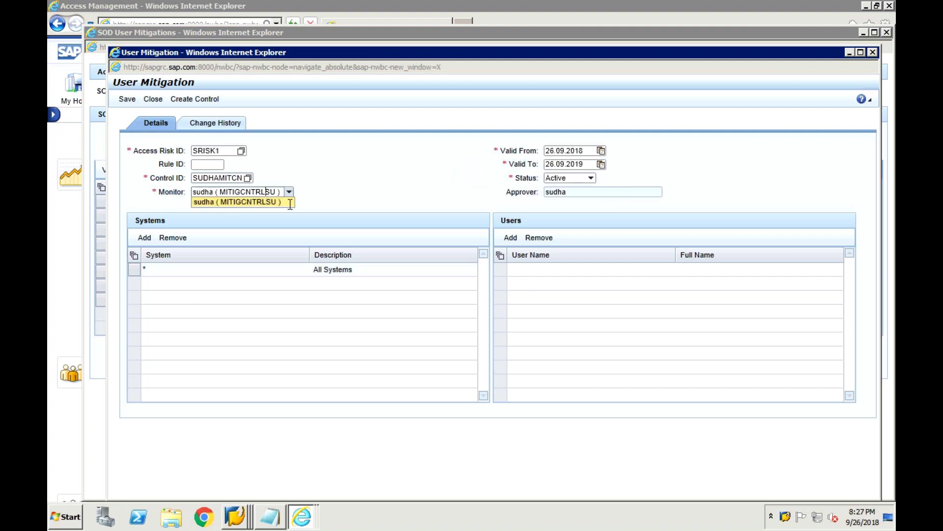
{"action": "left_click", "coordinate": [346, 196]}
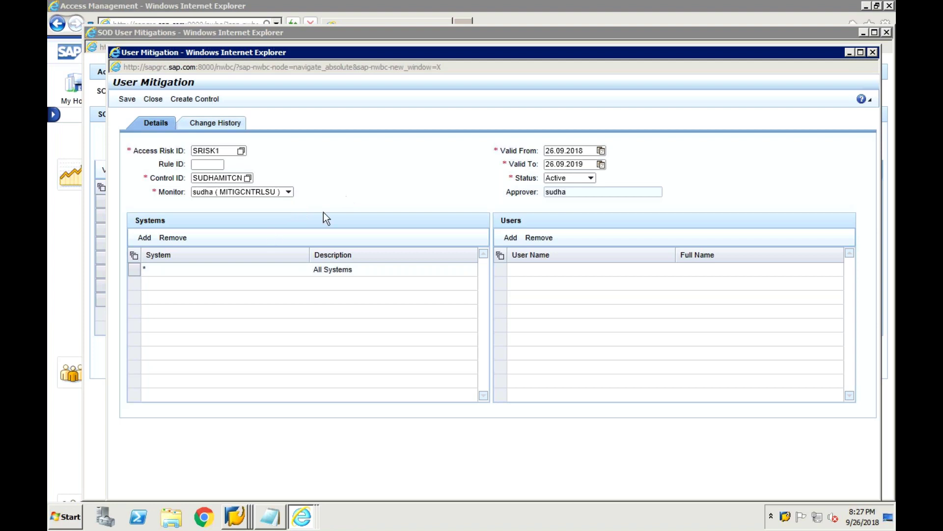
Add a row to the mitigation's users, search the available user IDs for SUDHA*, and clear the search term.
{"action": "left_click", "coordinate": [513, 239]}
{"action": "left_click", "coordinate": [522, 271]}
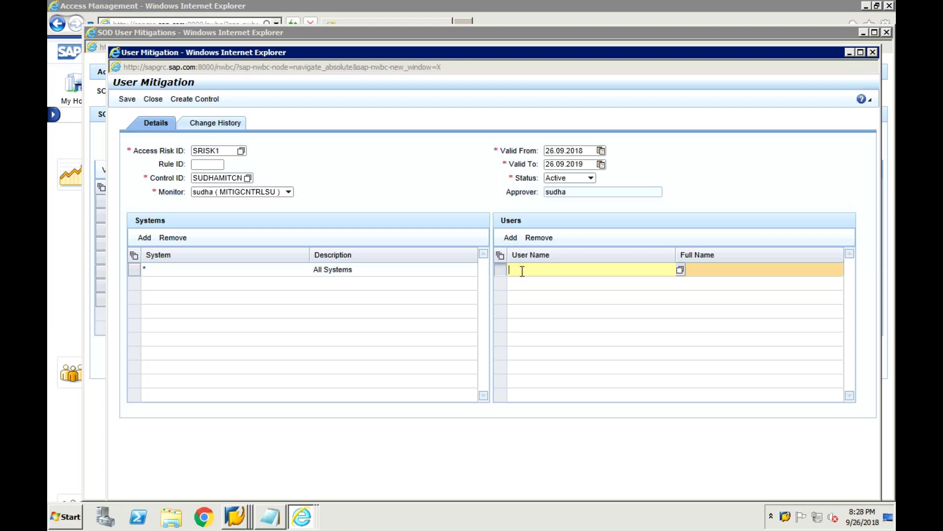
{"action": "left_click", "coordinate": [680, 270]}
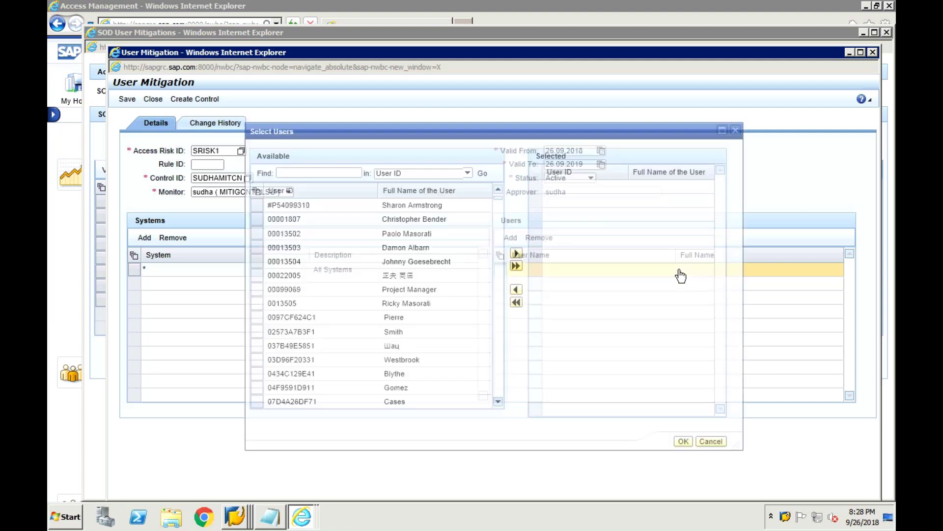
{"action": "type", "text": "SU"}
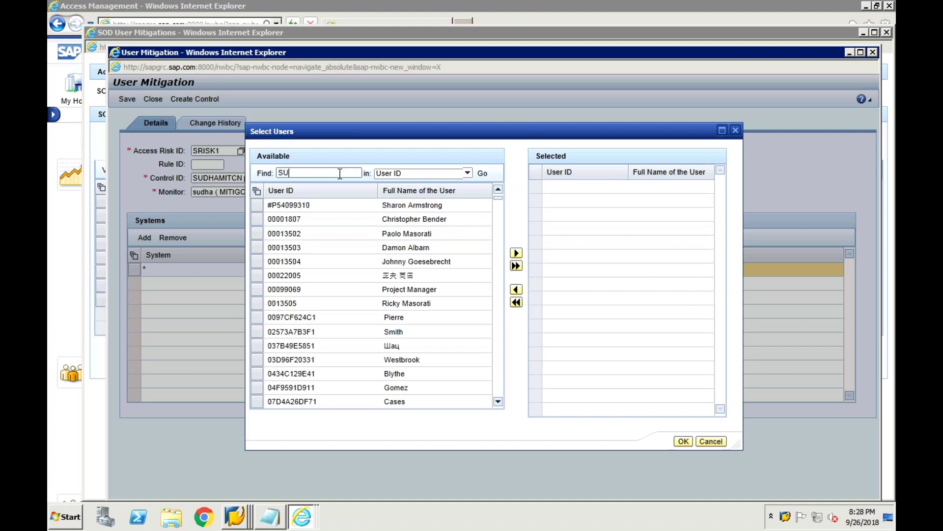
{"action": "type", "text": "DHA*"}
{"action": "left_click", "coordinate": [482, 174]}
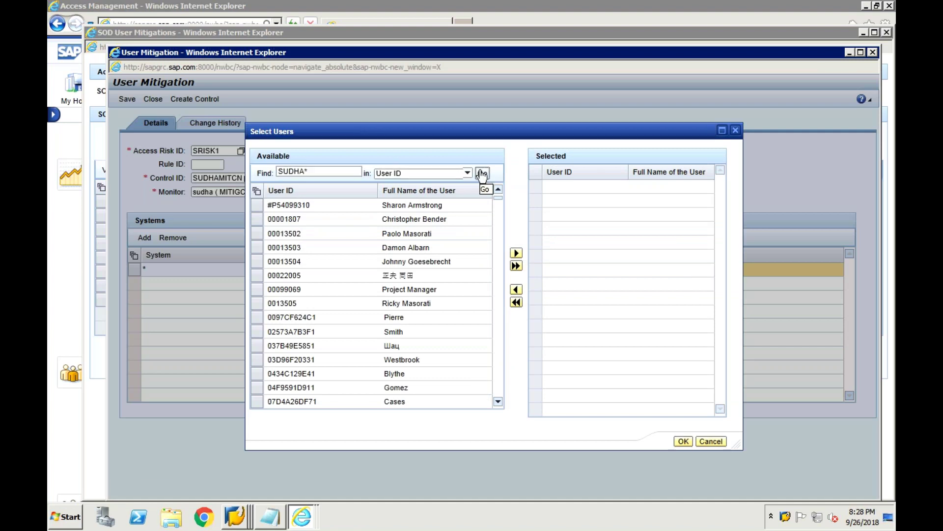
{"action": "left_click", "coordinate": [312, 173]}
{"action": "key", "text": "BackSpace"}
{"action": "key", "text": "BackSpace"}
{"action": "key", "text": "BackSpace"}
{"action": "key", "text": "BackSpace"}
{"action": "key", "text": "BackSpace"}
{"action": "key", "text": "BackSpace"}
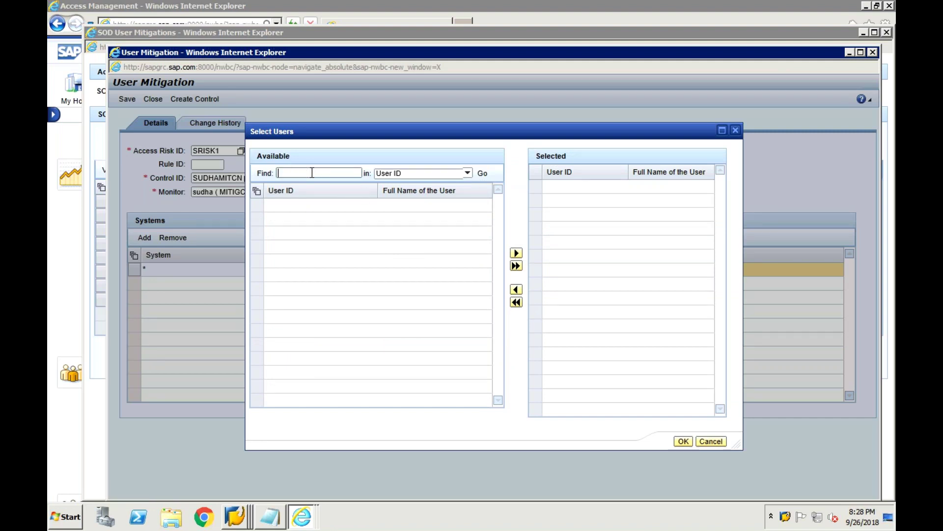
{"action": "left_click", "coordinate": [277, 520]}
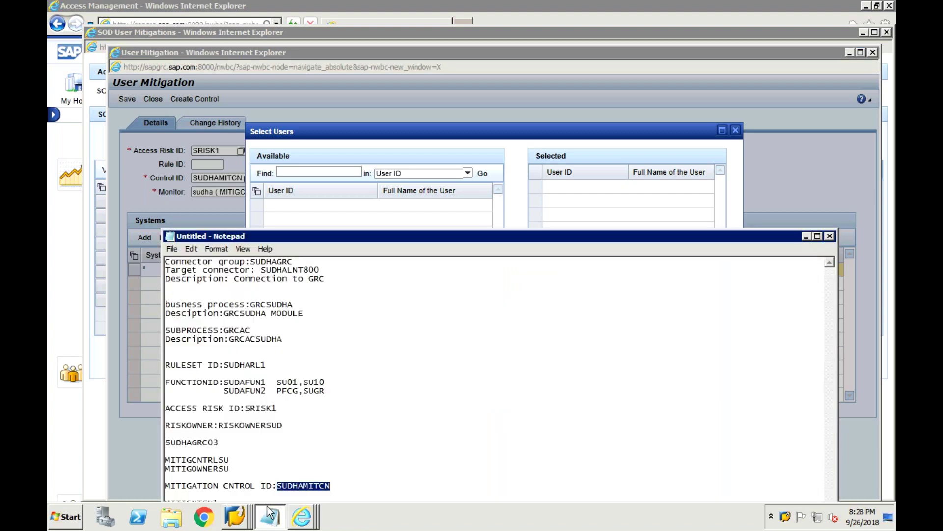
{"action": "double_click", "coordinate": [213, 443]}
{"action": "key", "text": "ctrl+c"}
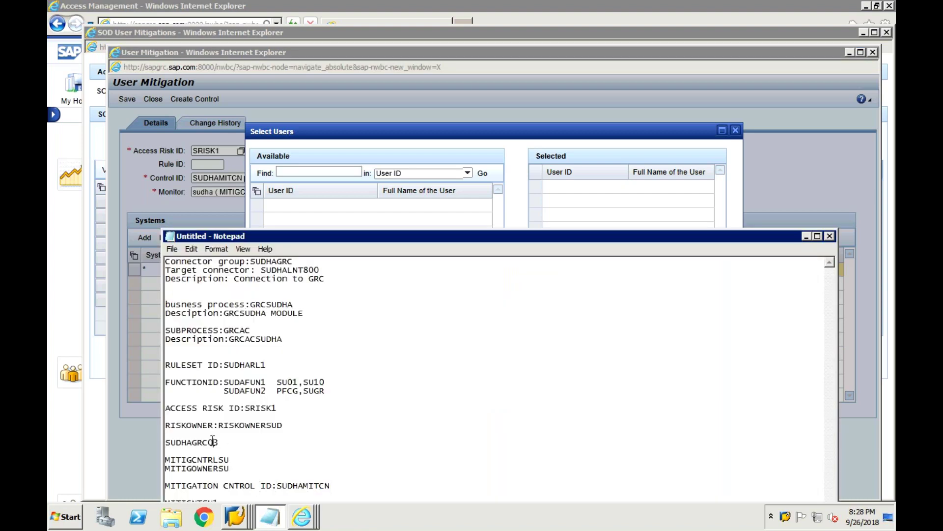
{"action": "left_click", "coordinate": [330, 170]}
{"action": "key", "text": "ctrl+v"}
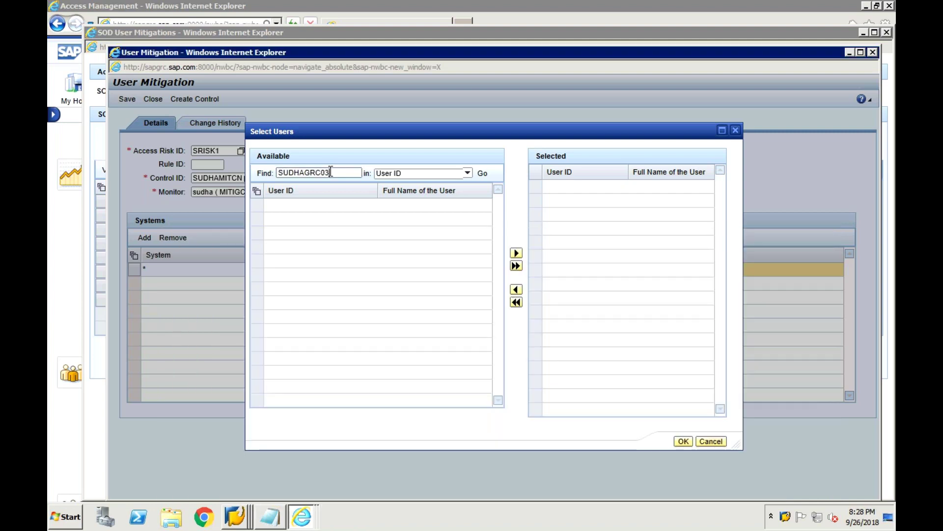
{"action": "left_click", "coordinate": [484, 176]}
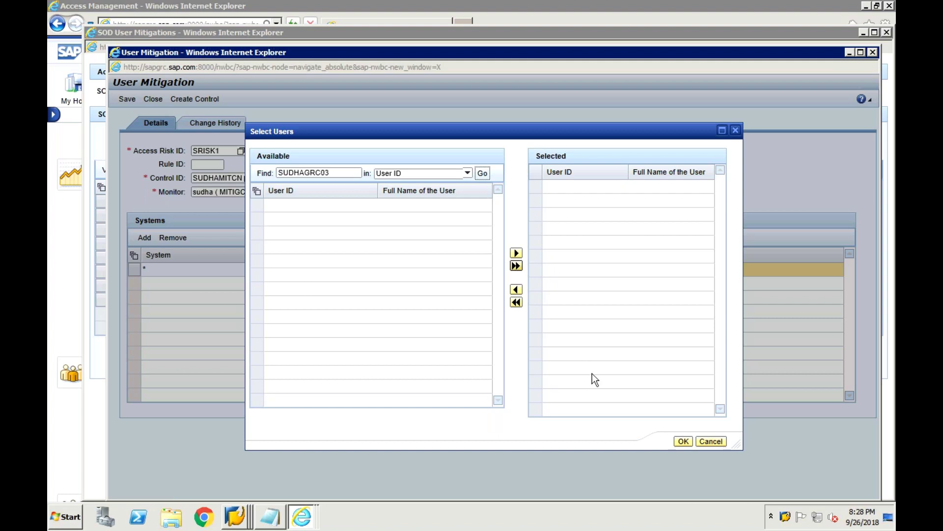
{"action": "left_click", "coordinate": [710, 441]}
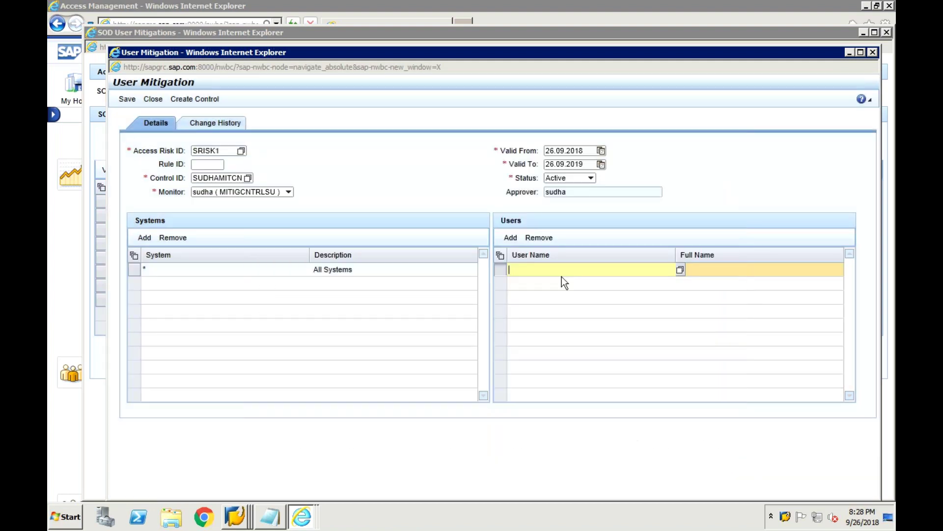
Enter SUDHAGRC03 as the mitigated user name, try to save the user mitigation, and examine the Control ID field.
{"action": "key", "text": "ctrl+v"}
{"action": "left_click", "coordinate": [130, 101]}
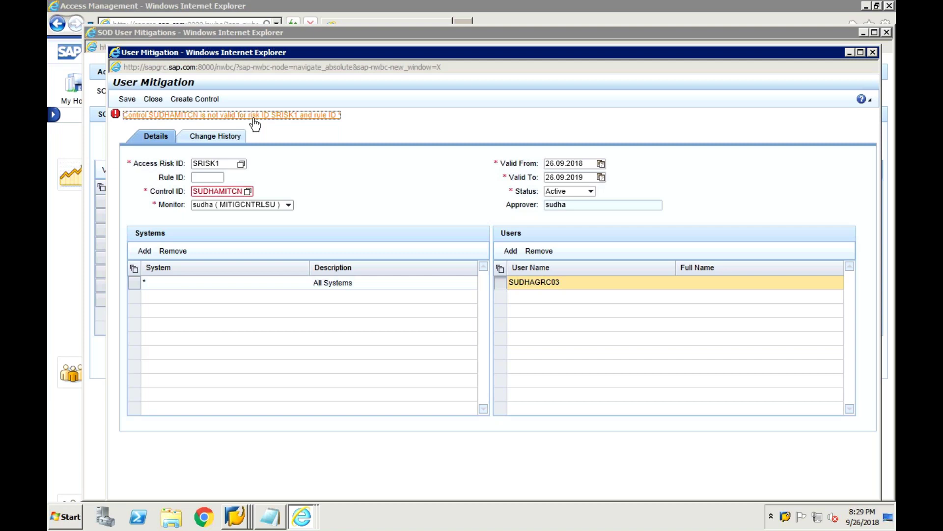
{"action": "left_click", "coordinate": [222, 192]}
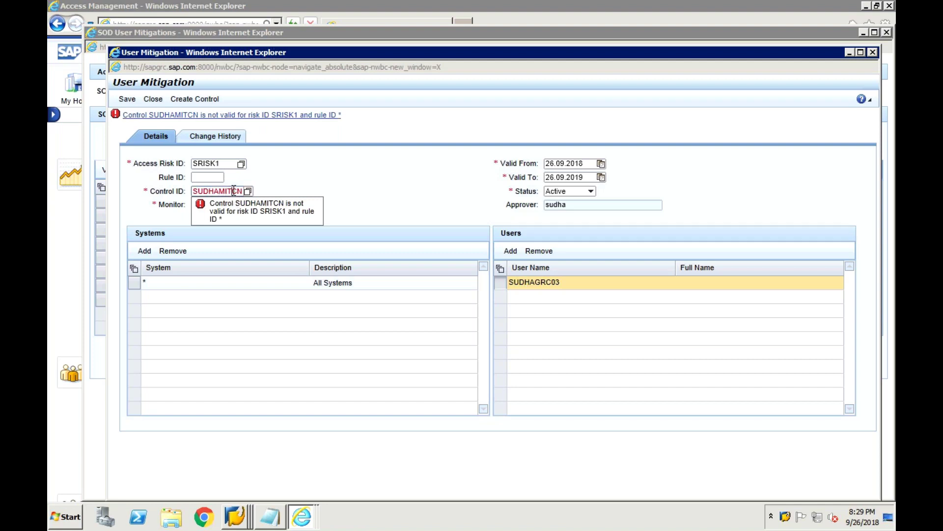
Set the mitigation's Access Risk ID and Rule ID to * and try to save the user mitigation.
{"action": "double_click", "coordinate": [234, 191]}
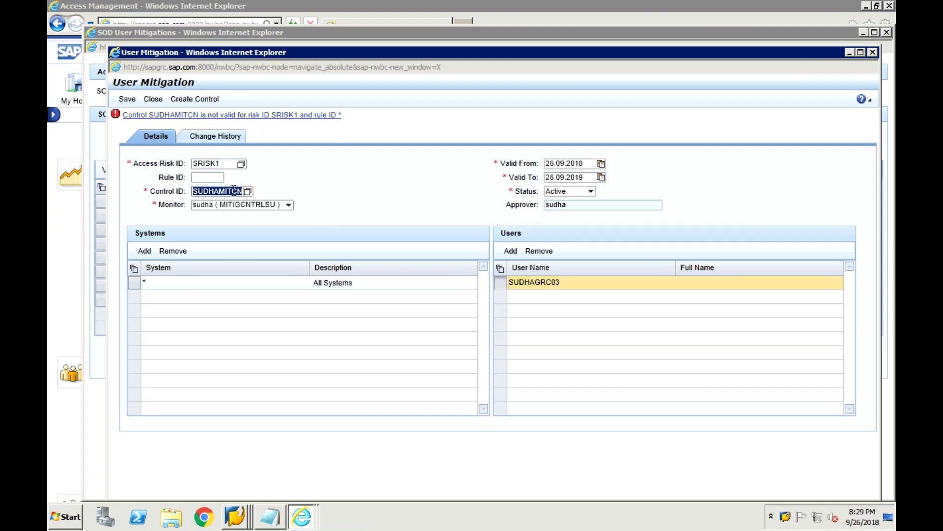
{"action": "left_click", "coordinate": [232, 165]}
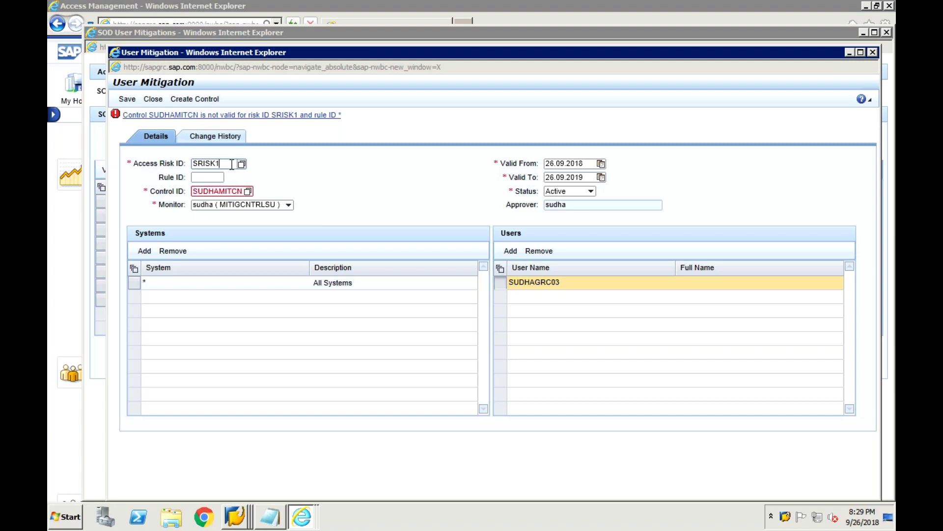
{"action": "double_click", "coordinate": [232, 165]}
{"action": "type", "text": "*"}
{"action": "left_click", "coordinate": [287, 151]}
{"action": "left_click", "coordinate": [198, 178]}
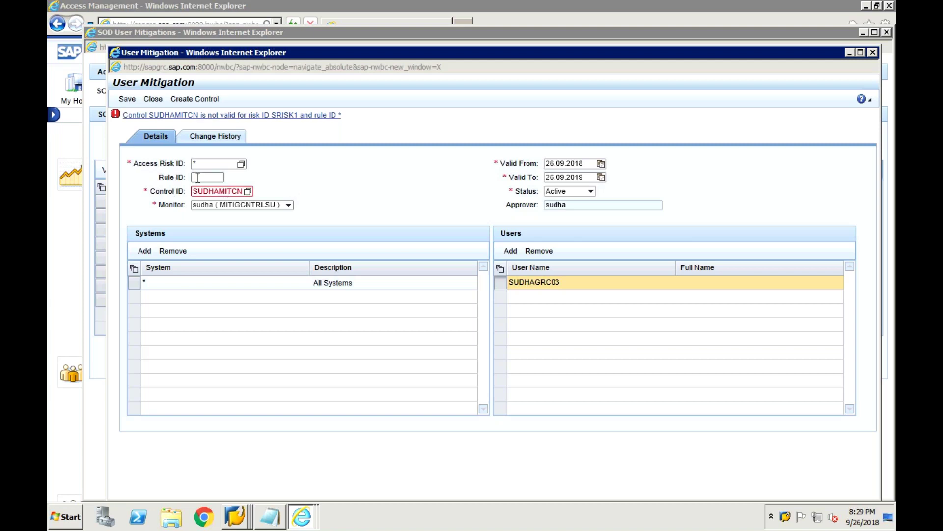
{"action": "type", "text": "*"}
{"action": "left_click", "coordinate": [128, 100]}
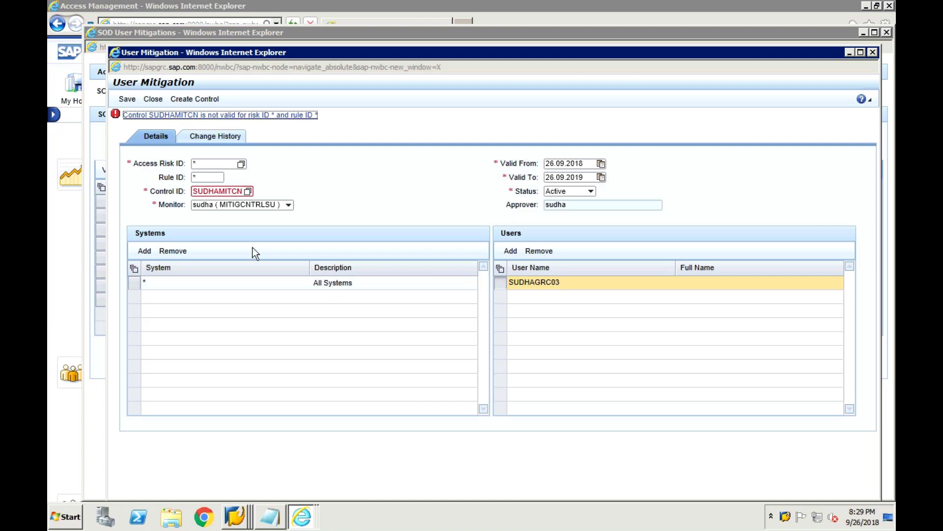
Minimize the User Mitigation and SOD User Mitigations windows and open the Mitigating Controls list from Setup.
{"action": "left_click", "coordinate": [98, 385]}
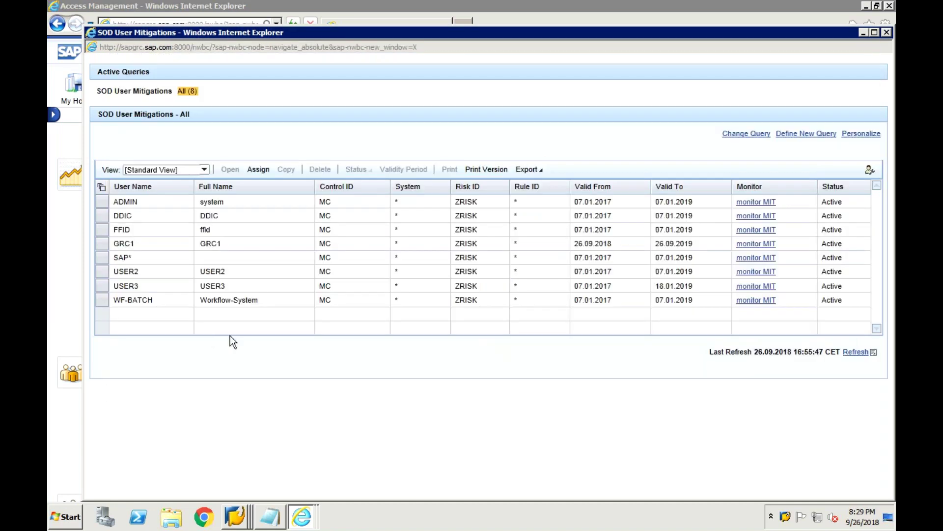
{"action": "left_click", "coordinate": [304, 517]}
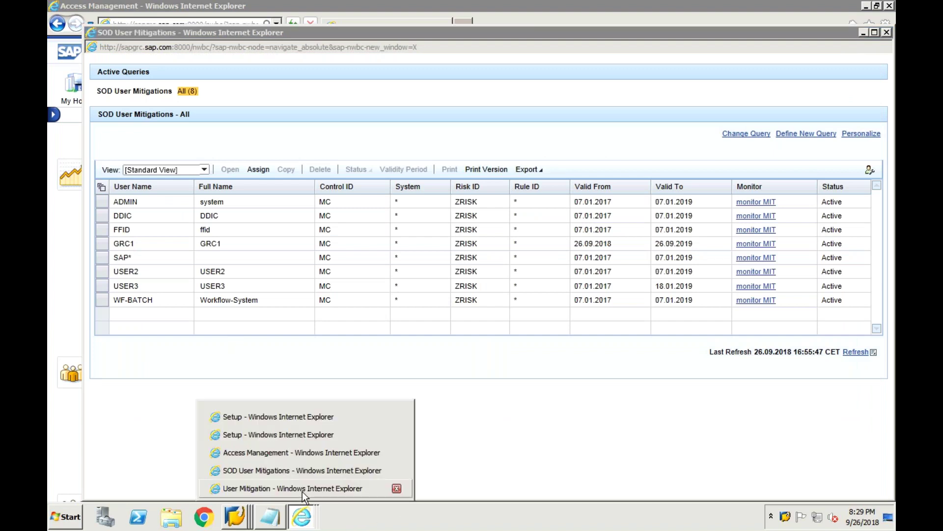
{"action": "left_click", "coordinate": [302, 489]}
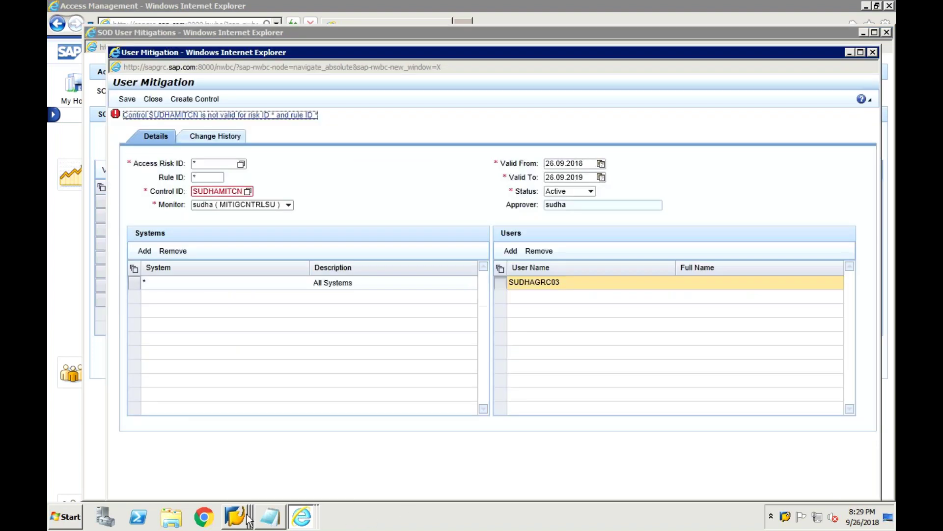
{"action": "left_click", "coordinate": [848, 53]}
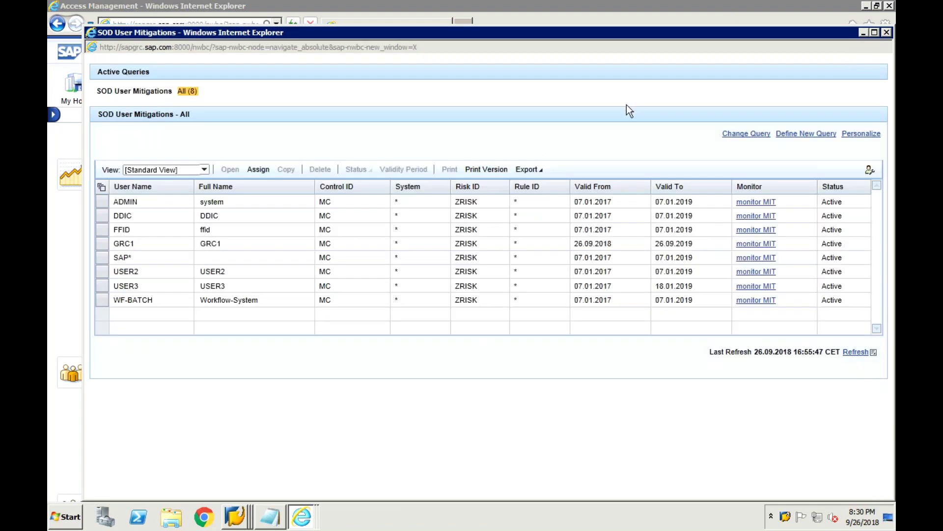
{"action": "left_click", "coordinate": [865, 33]}
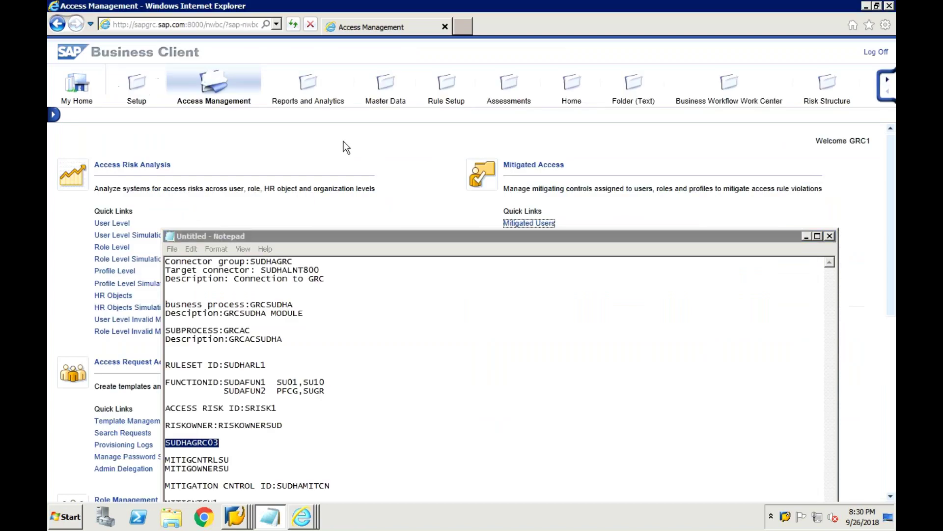
{"action": "left_click", "coordinate": [137, 86]}
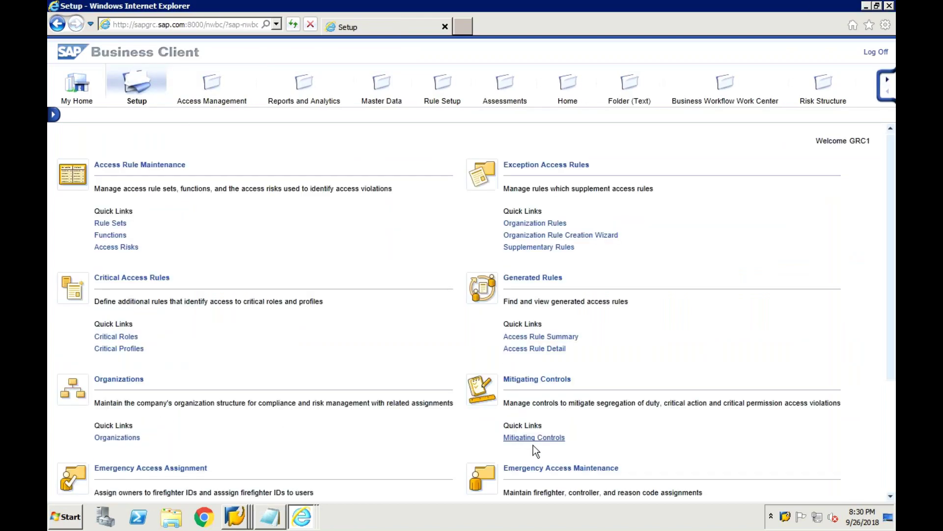
{"action": "left_click", "coordinate": [534, 438]}
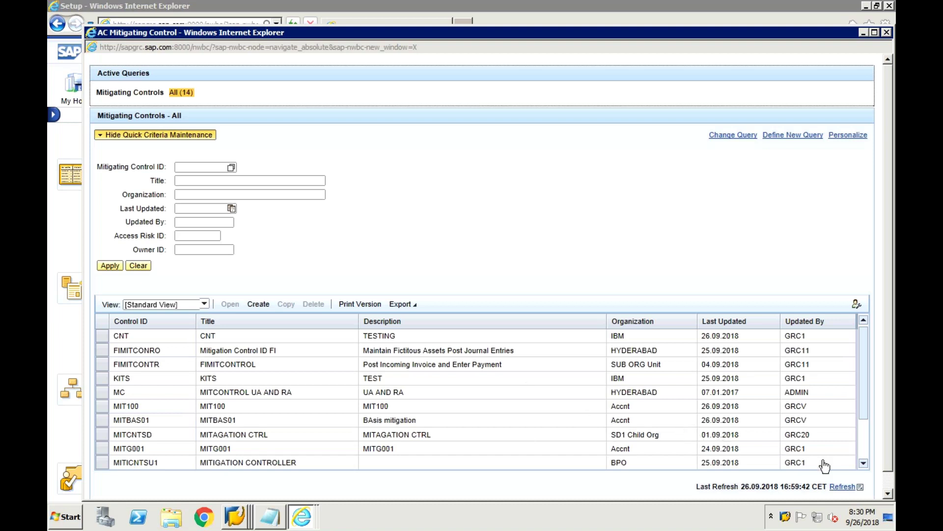
Find the mitigating control SUDHAMITCN in the list and open it.
{"action": "left_click", "coordinate": [864, 463]}
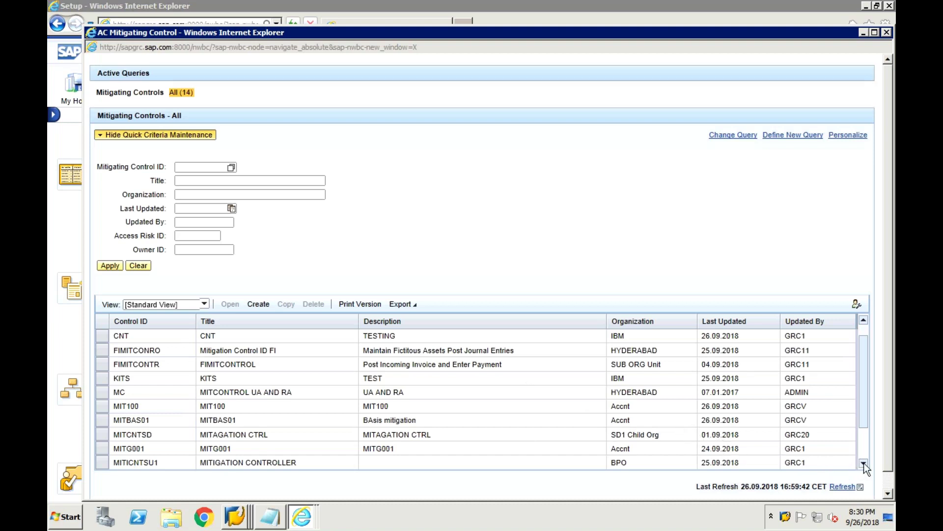
{"action": "left_click", "coordinate": [864, 463]}
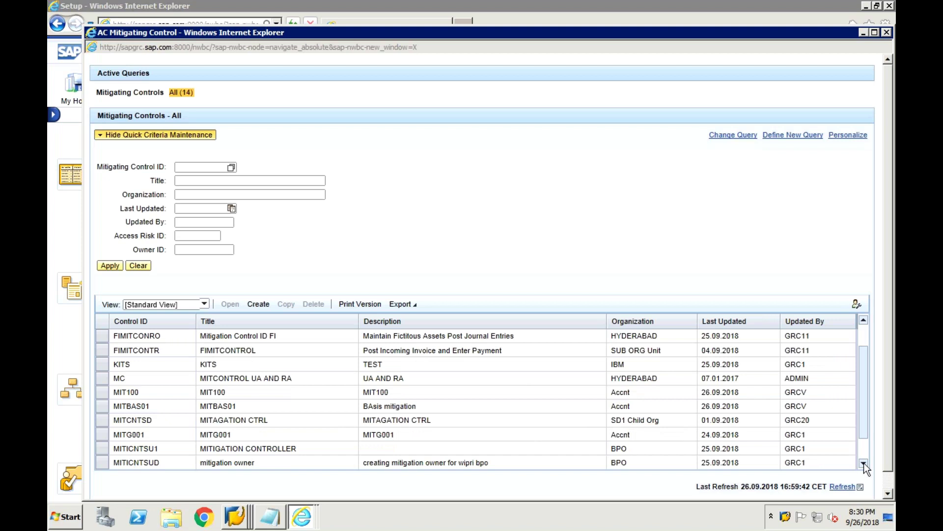
{"action": "left_click", "coordinate": [864, 463]}
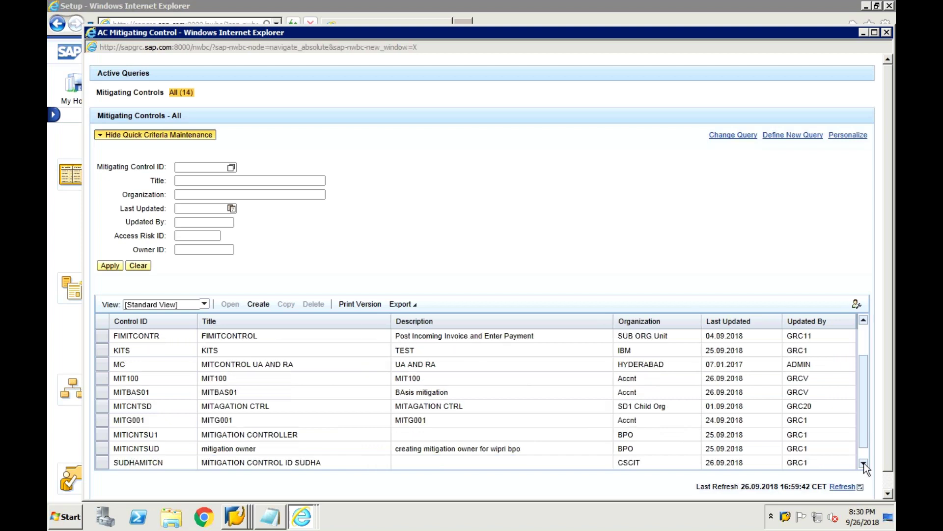
{"action": "left_click", "coordinate": [863, 463]}
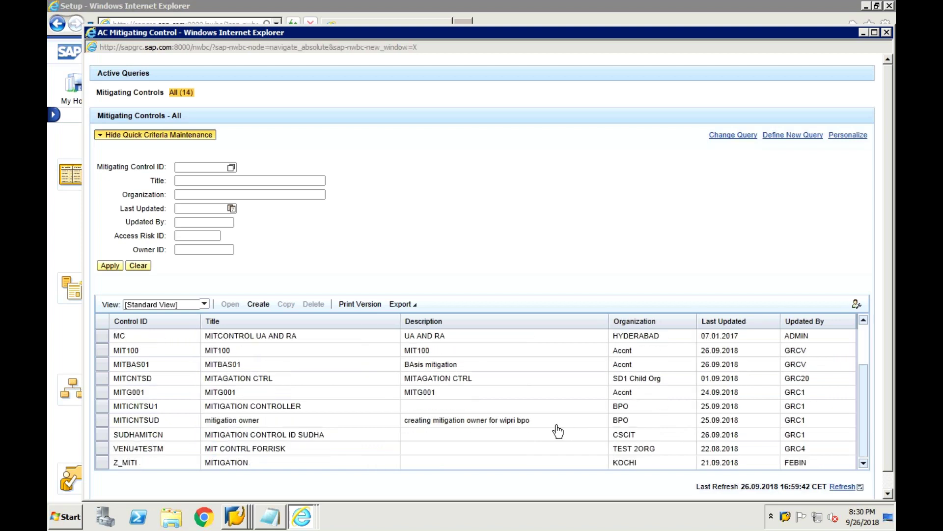
{"action": "left_click", "coordinate": [273, 437]}
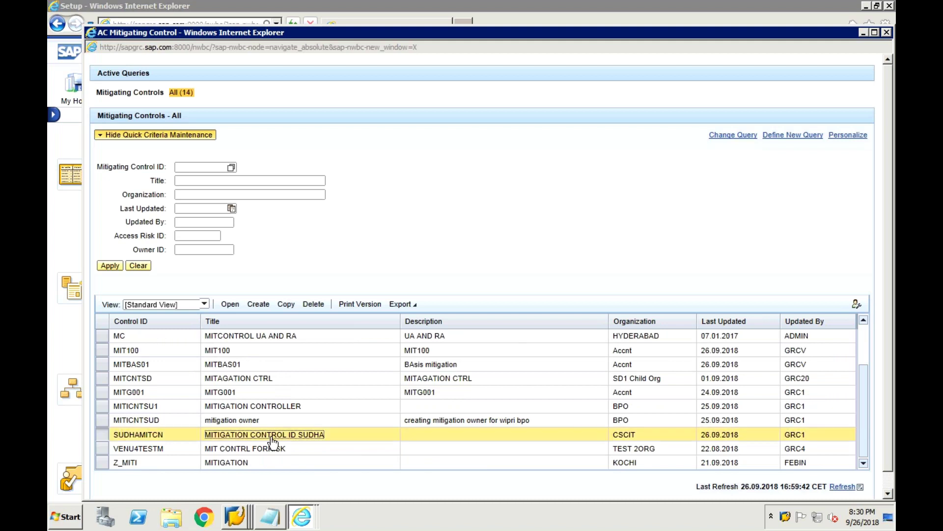
{"action": "left_click", "coordinate": [229, 304]}
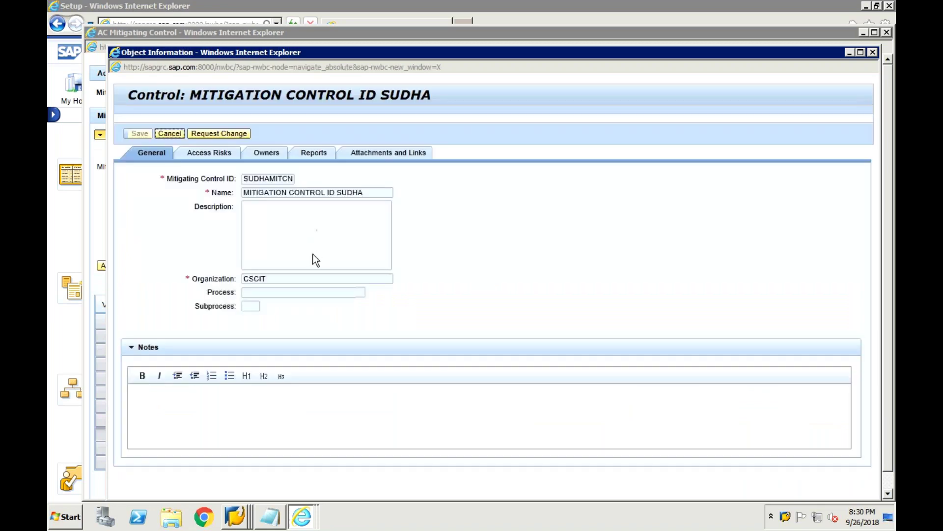
Examine the access risks assigned to the control SUDHAMITCN.
{"action": "left_click", "coordinate": [230, 152]}
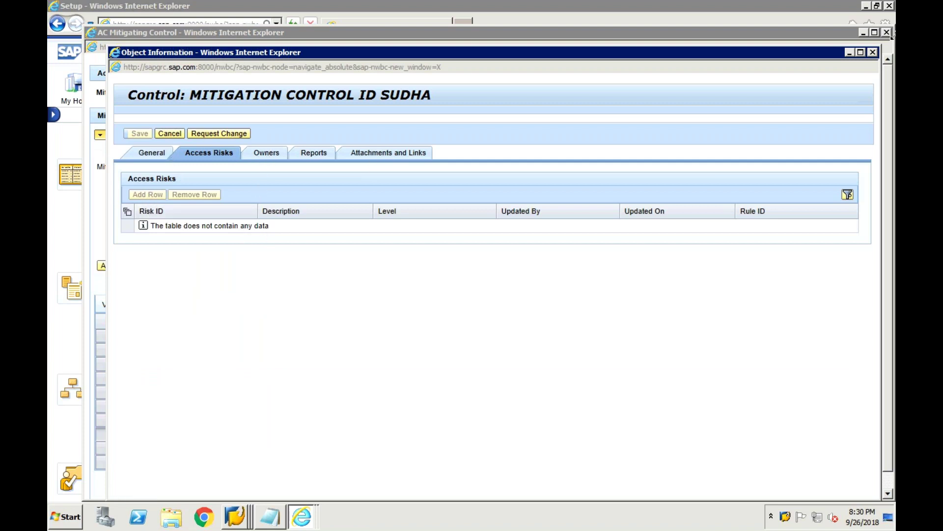
{"action": "left_click", "coordinate": [266, 156]}
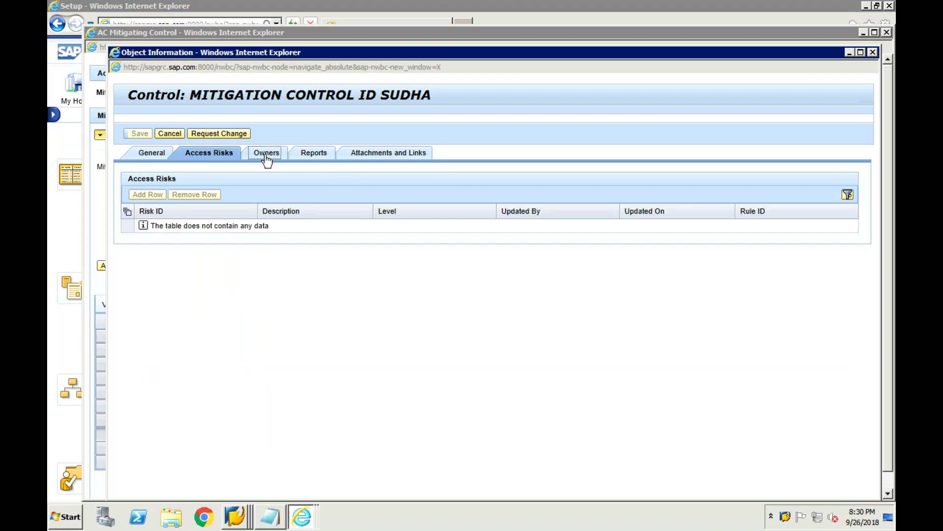
{"action": "left_click", "coordinate": [210, 158]}
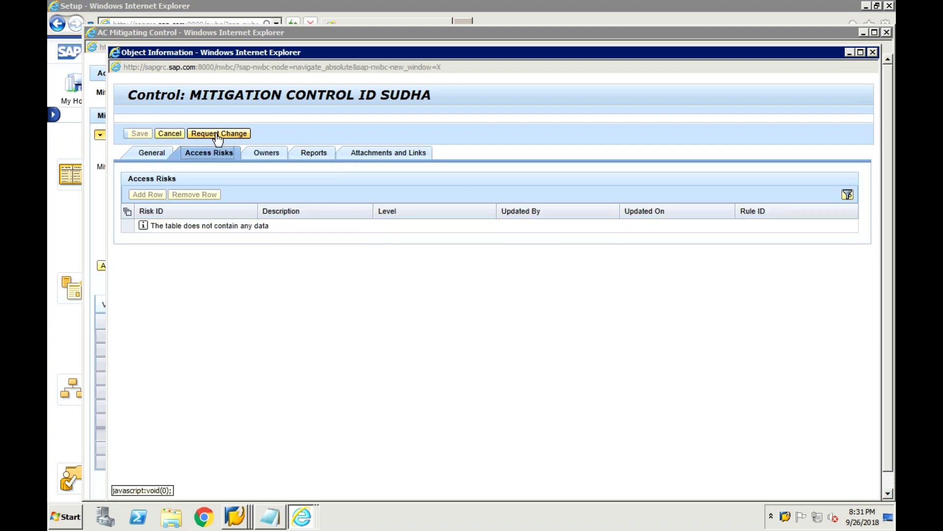
Start a change request for the control and enter * as the first proposed change.
{"action": "left_click", "coordinate": [222, 133]}
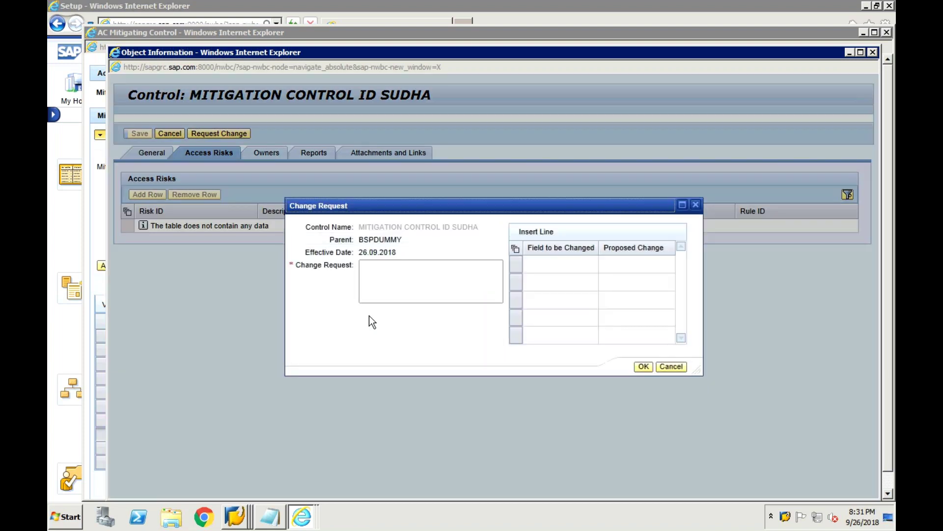
{"action": "left_click", "coordinate": [397, 276]}
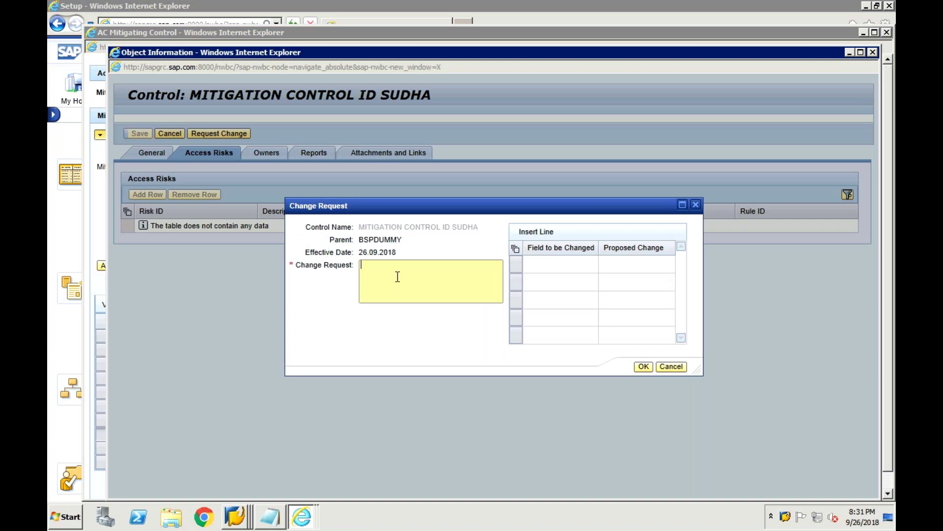
{"action": "left_click", "coordinate": [532, 276]}
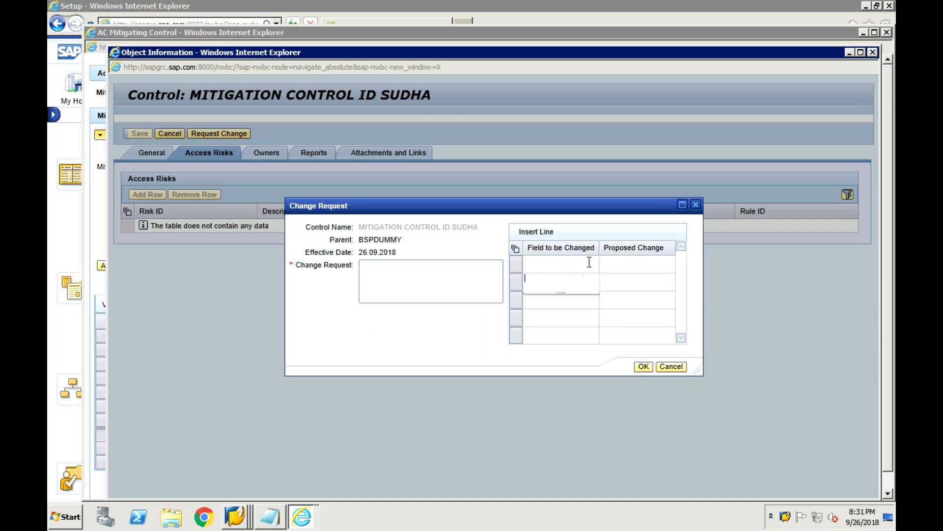
{"action": "left_click", "coordinate": [639, 264]}
{"action": "type", "text": "*"}
Describe the change request as TO ADD * FOR RISK ID, try to submit it, cancel the request, and close the control.
{"action": "left_click", "coordinate": [469, 281]}
{"action": "type", "text": "CH"}
{"action": "key", "text": "BackSpace"}
{"action": "key", "text": "BackSpace"}
{"action": "type", "text": "TO ADD *"}
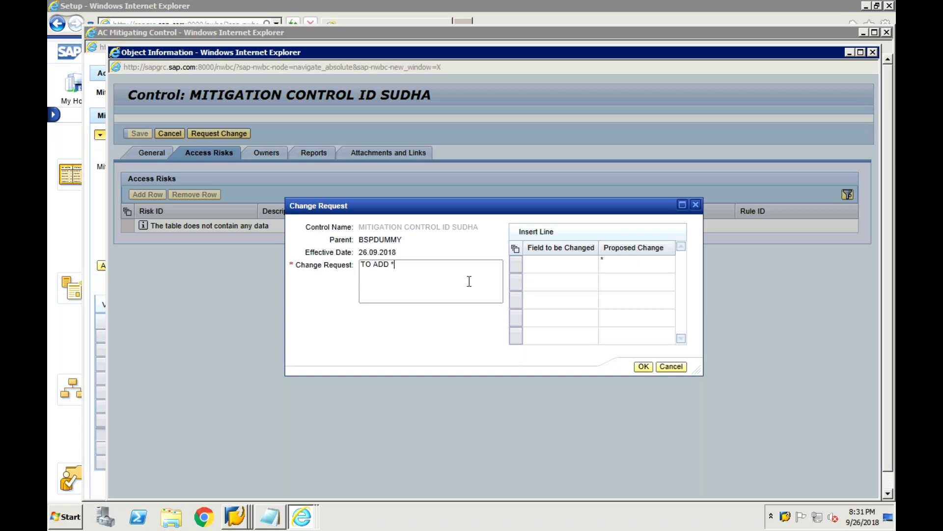
{"action": "type", "text": " FOR RISK ID"}
{"action": "left_click", "coordinate": [644, 367]}
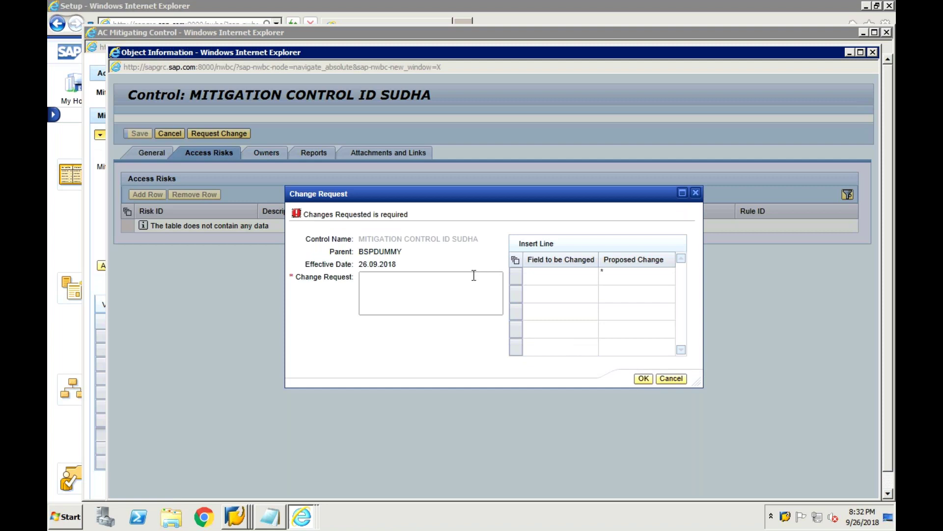
{"action": "left_click", "coordinate": [665, 378]}
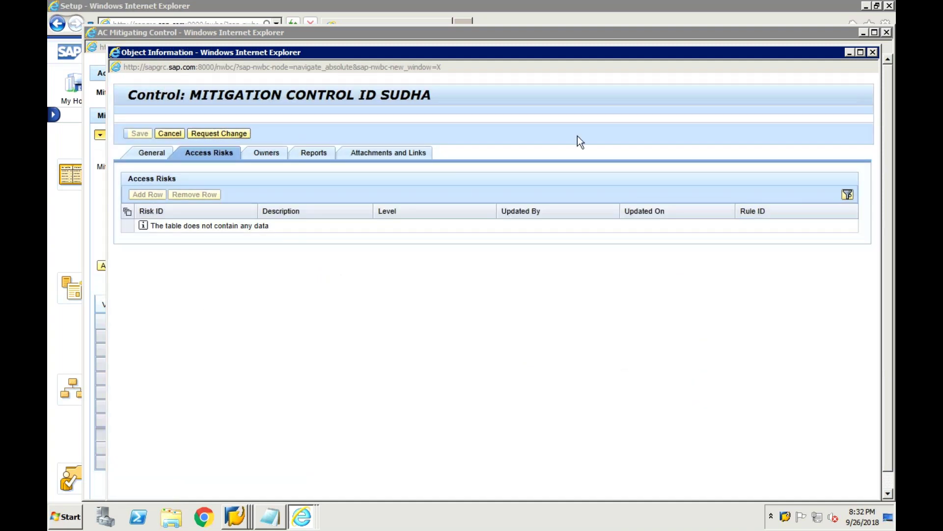
{"action": "left_click", "coordinate": [873, 53]}
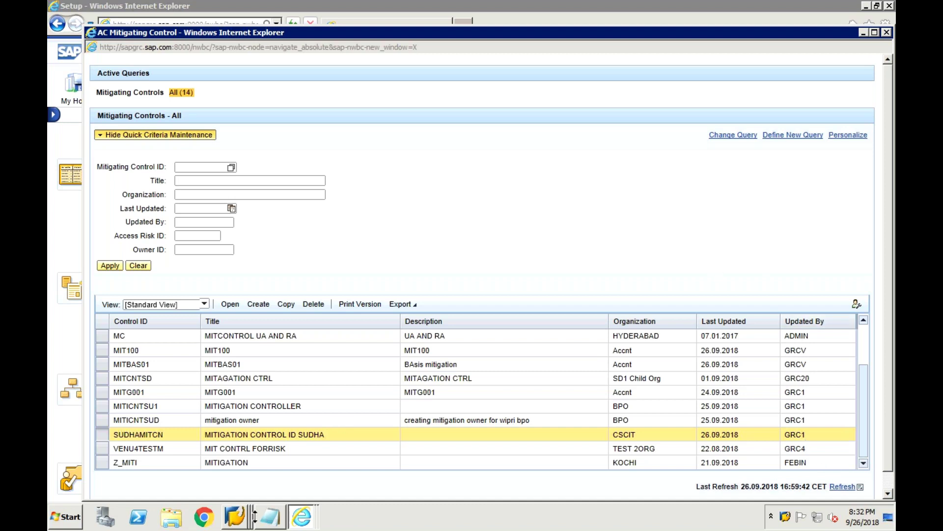
{"action": "left_click", "coordinate": [235, 515]}
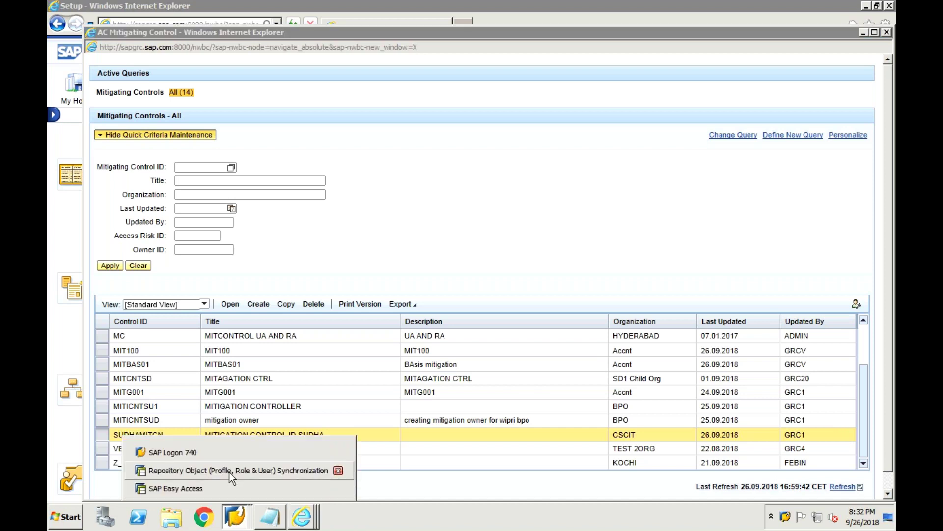
{"action": "left_click", "coordinate": [229, 472]}
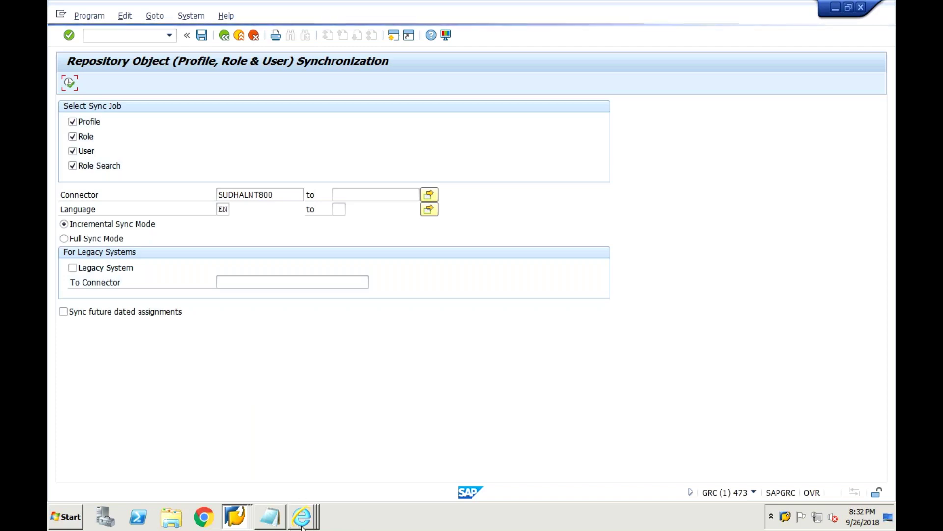
{"action": "mouse_move", "coordinate": [303, 523]}
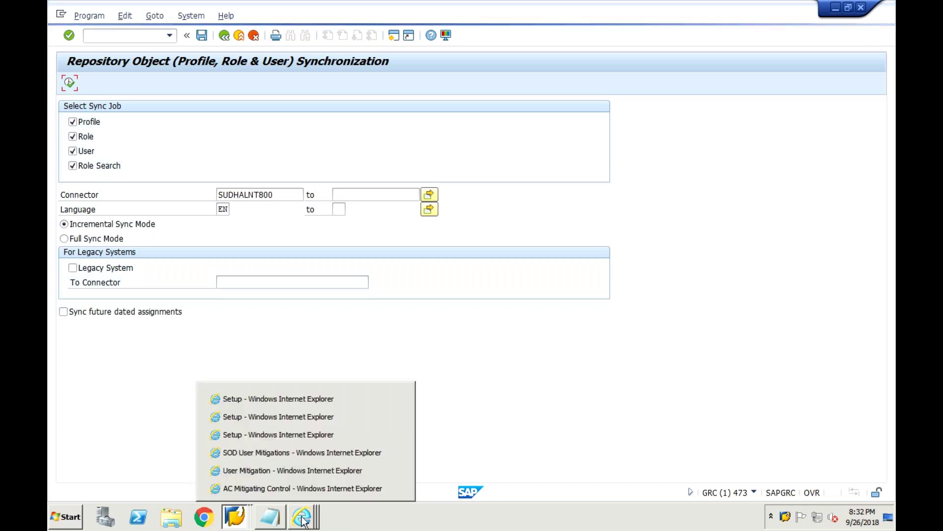
{"action": "left_click", "coordinate": [296, 490]}
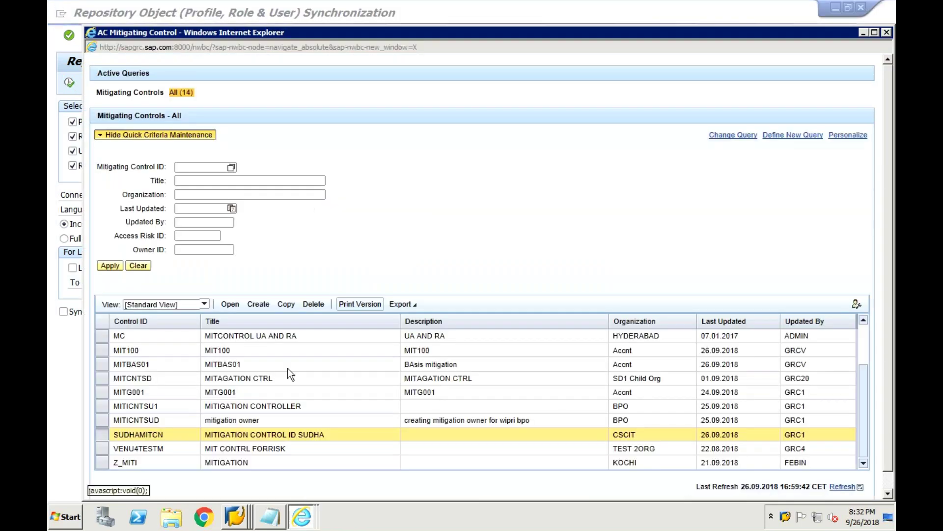
{"action": "left_click", "coordinate": [284, 303]}
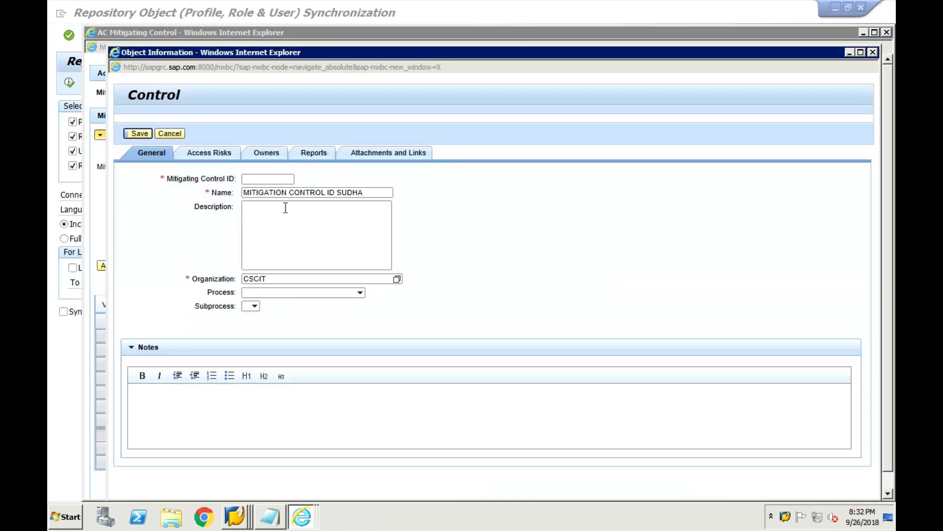
{"action": "left_click", "coordinate": [261, 179]}
{"action": "type", "text": "SUDHAGRC03"}
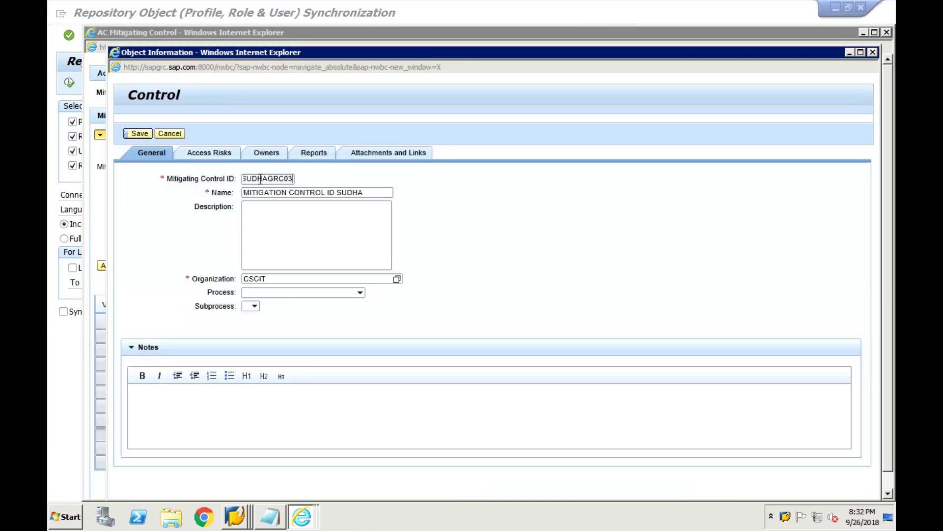
{"action": "left_click_drag", "start_coordinate": [294, 179], "coordinate": [226, 169]}
{"action": "key", "text": "Delete"}
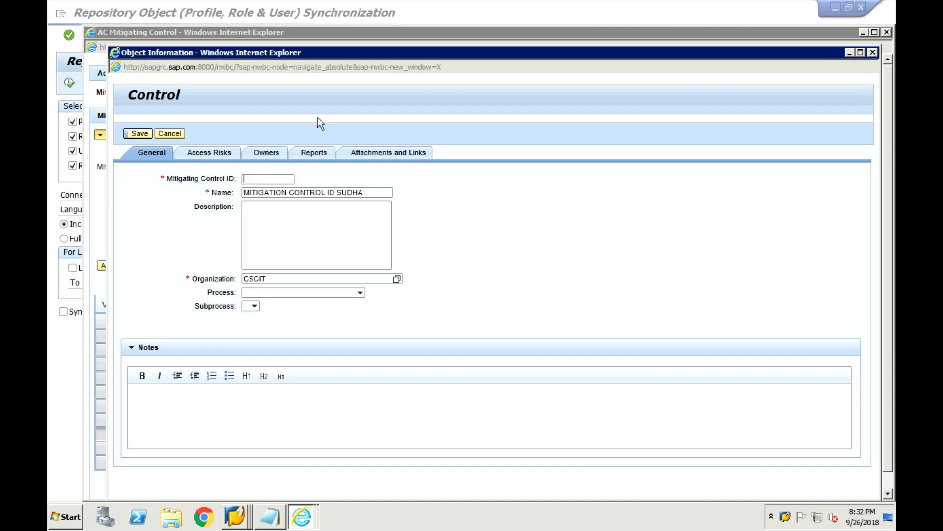
{"action": "left_click", "coordinate": [183, 135]}
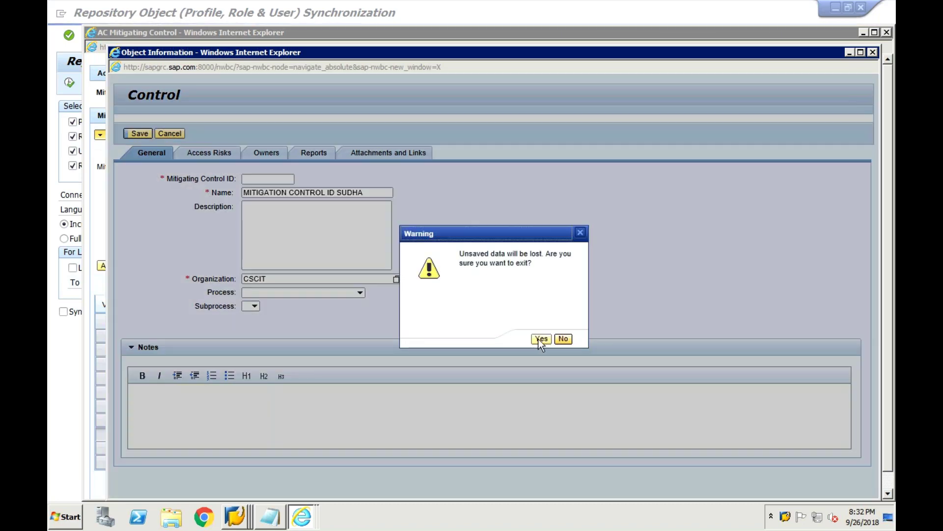
{"action": "left_click", "coordinate": [540, 339]}
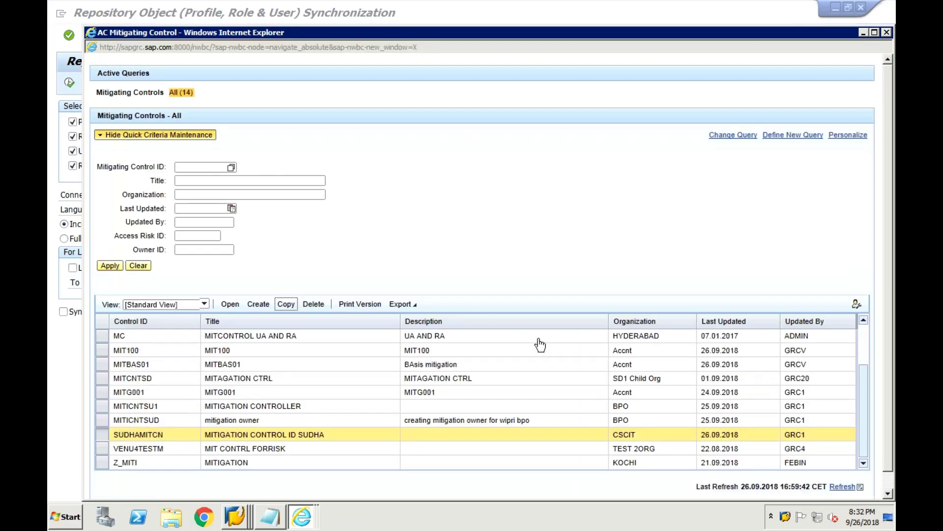
Start creating a new mitigating control.
{"action": "left_click", "coordinate": [259, 304]}
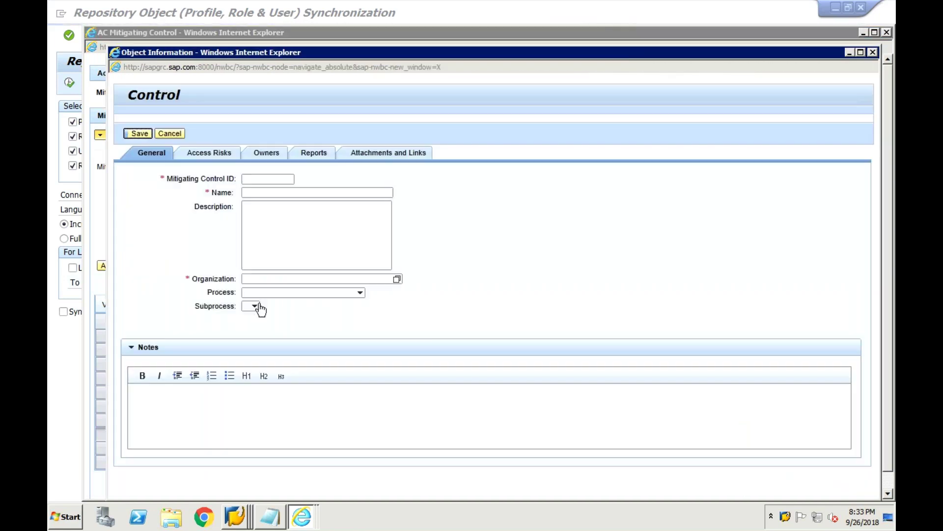
Copy the mitigation control ID SUDHAMITCN from the Notepad notes into the new control's Mitigating Control ID.
{"action": "left_click", "coordinate": [278, 522]}
{"action": "left_click", "coordinate": [289, 487]}
{"action": "double_click", "coordinate": [290, 486]}
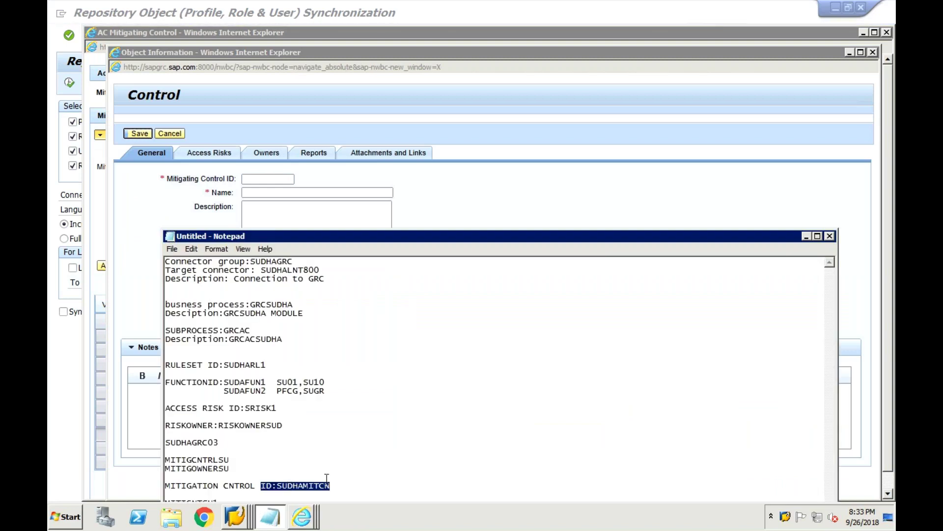
{"action": "left_click", "coordinate": [338, 489]}
{"action": "left_click_drag", "start_coordinate": [334, 487], "coordinate": [279, 484]}
{"action": "key", "text": "ctrl+c"}
{"action": "left_click", "coordinate": [261, 181]}
{"action": "key", "text": "ctrl+v"}
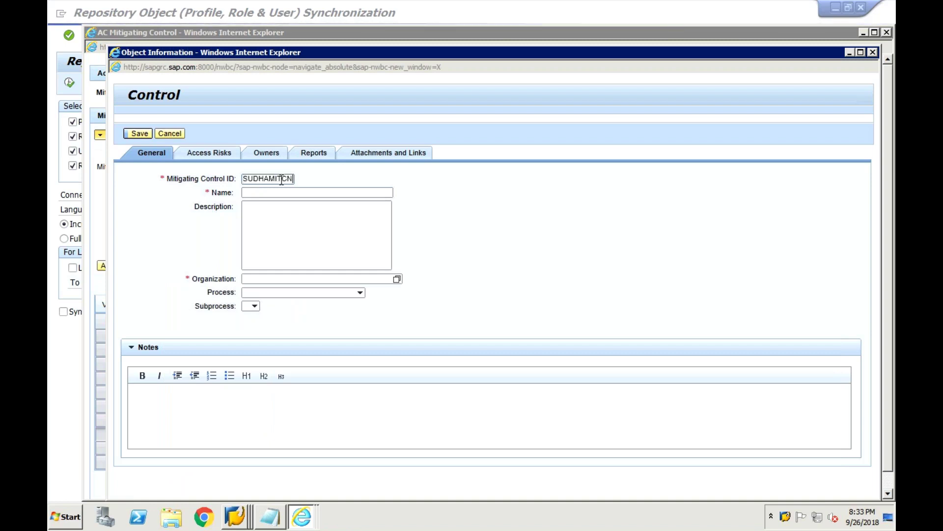
Edit the Mitigating Control ID so it reads SUDAMITCN1.
{"action": "left_click", "coordinate": [264, 178]}
{"action": "key", "text": "BackSpace"}
{"action": "type", "text": "1"}
Name the control "MITIGATION CONTROL ID 1" followed by the owner's name, leaving the description empty.
{"action": "left_click", "coordinate": [293, 194]}
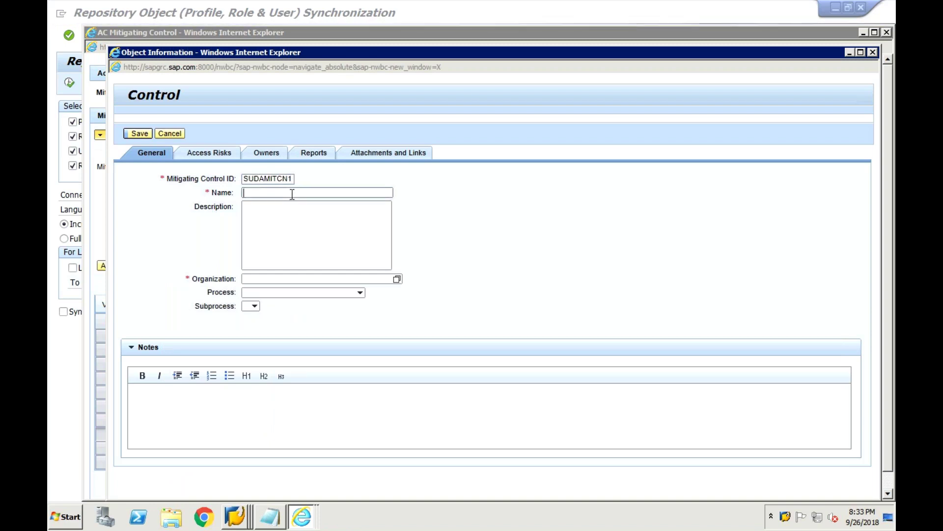
{"action": "type", "text": "MITI"}
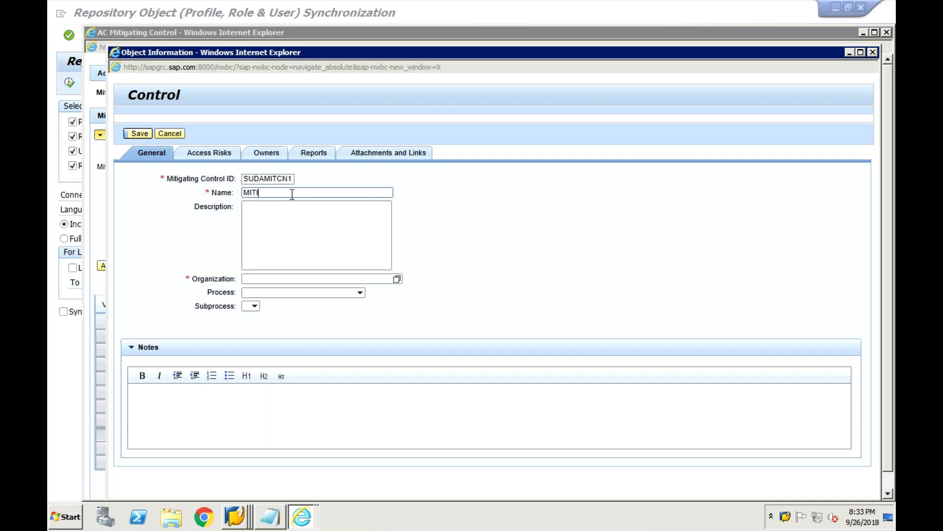
{"action": "type", "text": "GATION CONTROL ID "}
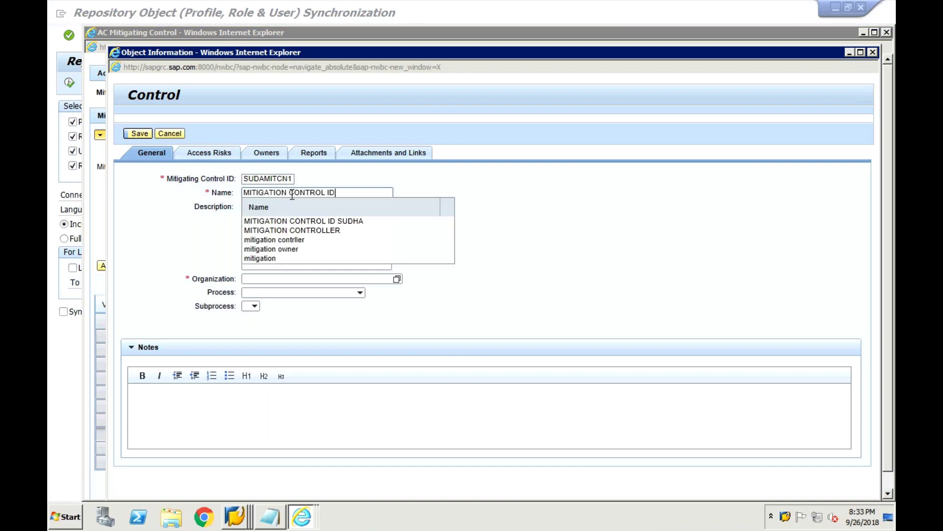
{"action": "type", "text": "1 "}
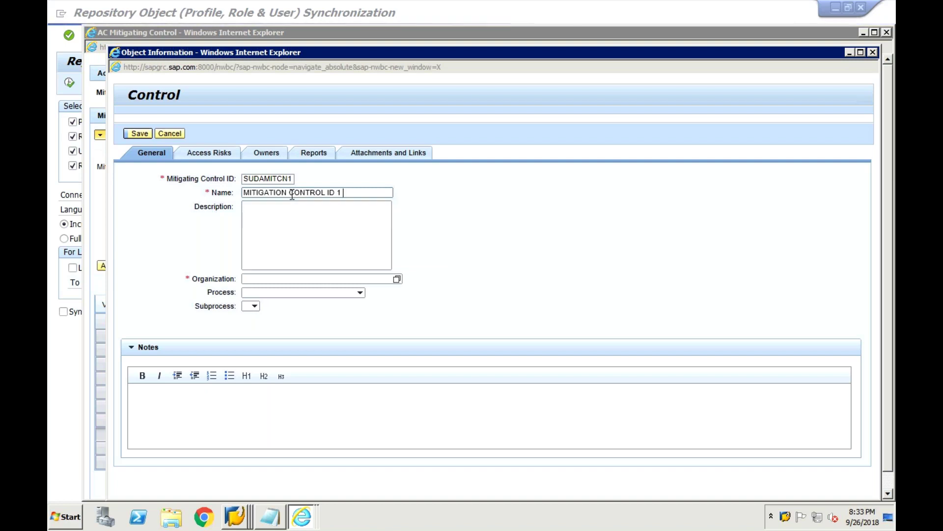
{"action": "type", "text": "SUDHA"}
{"action": "left_click", "coordinate": [291, 238]}
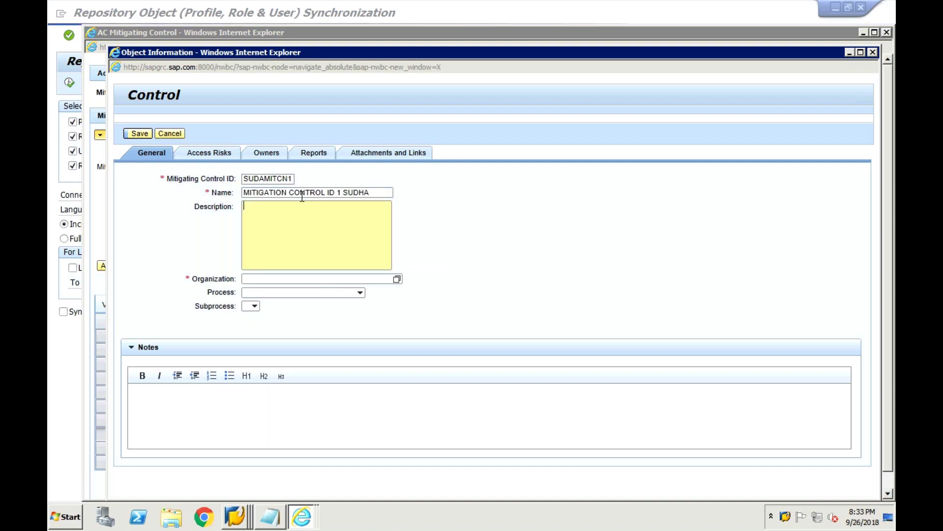
Assign the organizational unit CSCIT, listed beneath CSC, as the control's organization.
{"action": "left_click", "coordinate": [397, 280]}
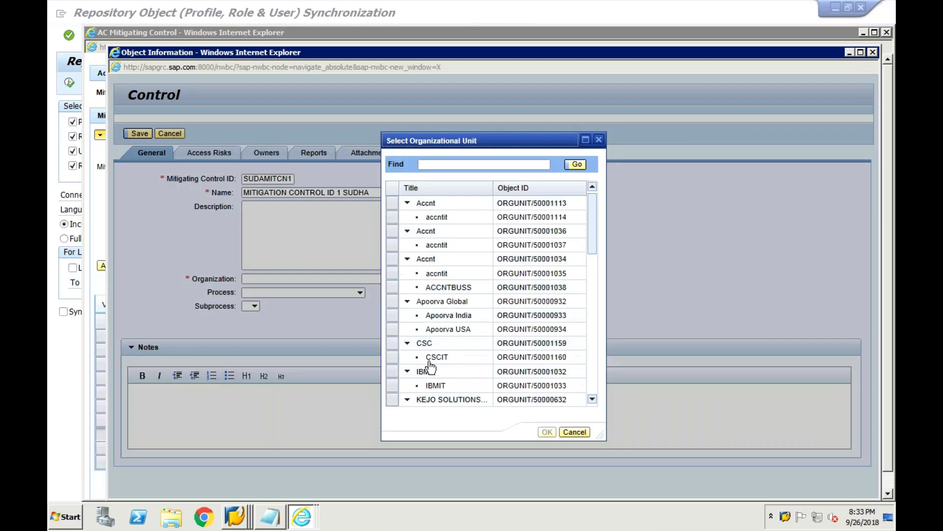
{"action": "left_click", "coordinate": [430, 361]}
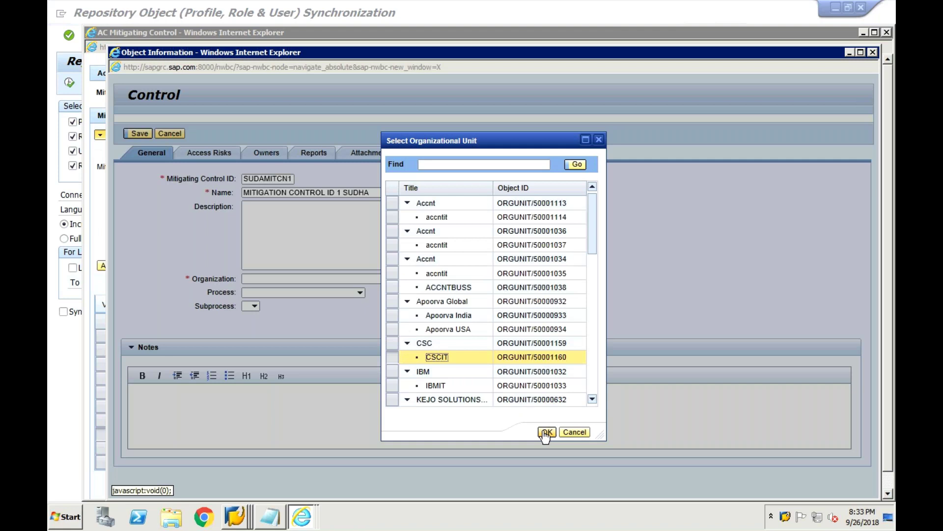
{"action": "left_click", "coordinate": [547, 431]}
Add an access risk row to the control with * as its Risk ID.
{"action": "left_click", "coordinate": [217, 156]}
{"action": "left_click", "coordinate": [148, 194]}
{"action": "left_click", "coordinate": [196, 226]}
{"action": "type", "text": "*"}
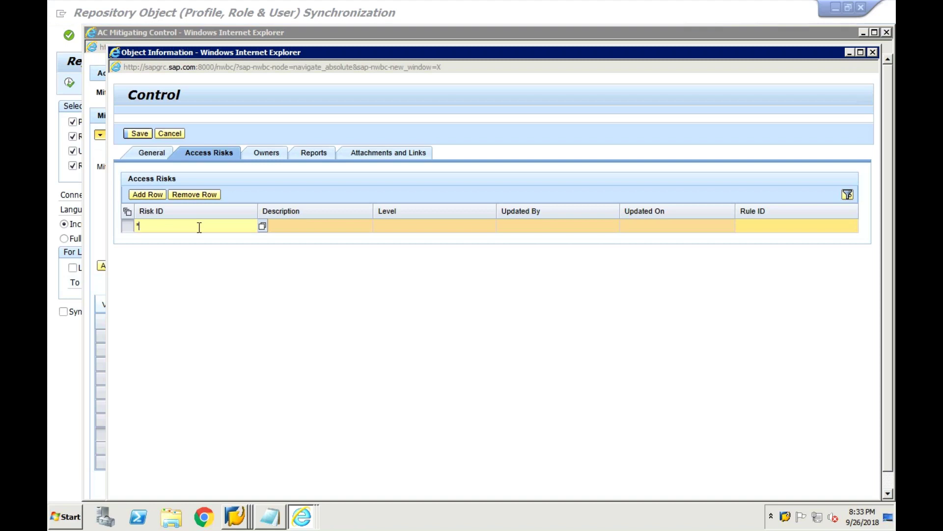
{"action": "left_click", "coordinate": [276, 173]}
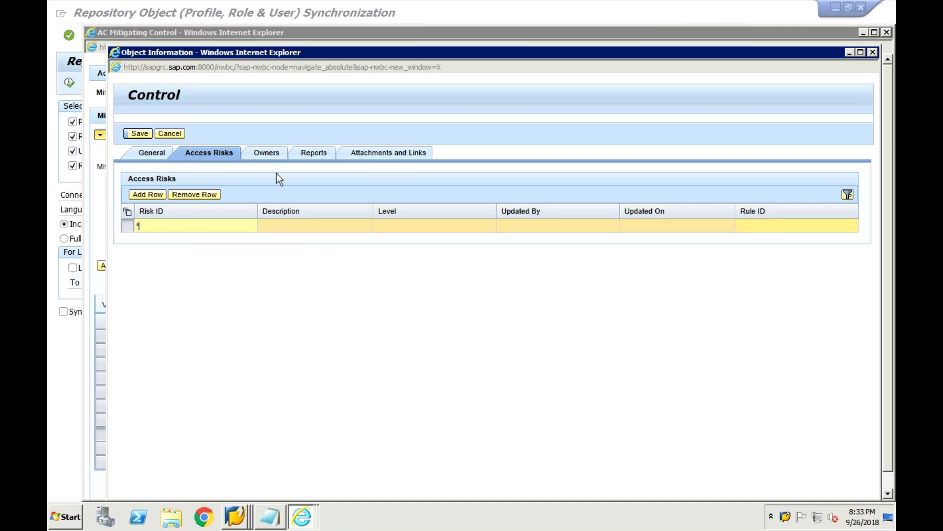
Add the owner with user ID MITIGCNTRLSU to the control and set the assignment type to Monitor.
{"action": "left_click", "coordinate": [273, 161]}
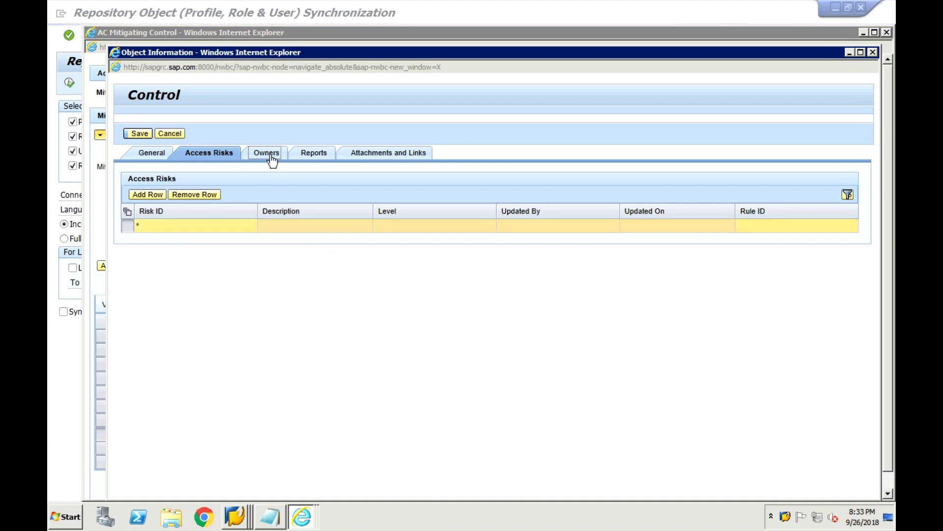
{"action": "left_click", "coordinate": [140, 194]}
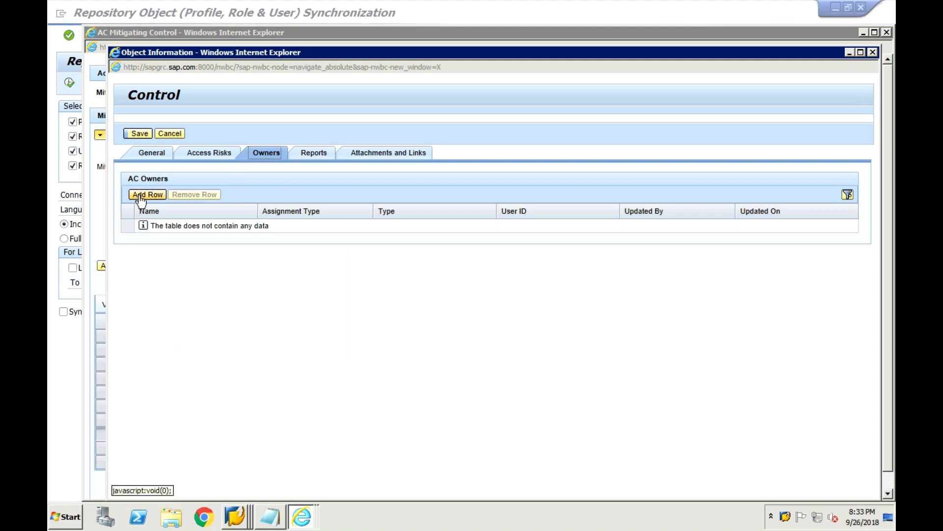
{"action": "left_click", "coordinate": [159, 226]}
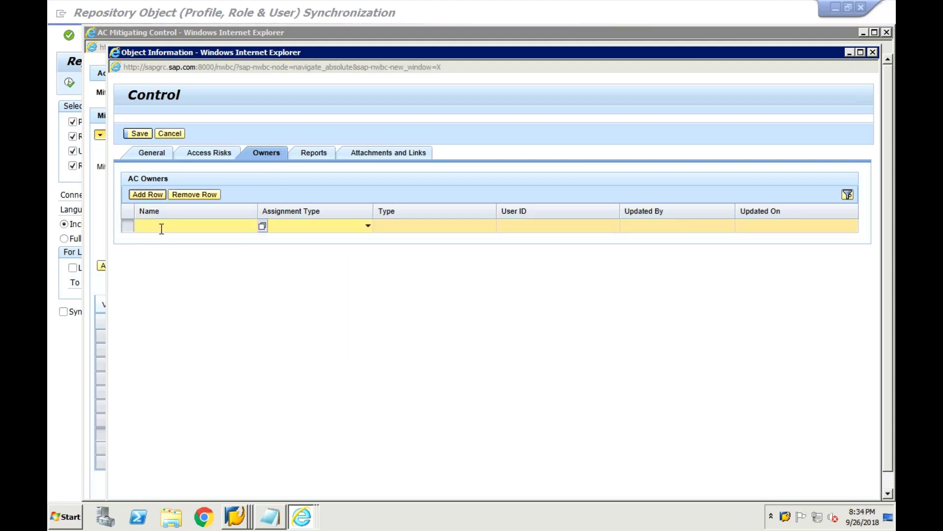
{"action": "left_click", "coordinate": [262, 227]}
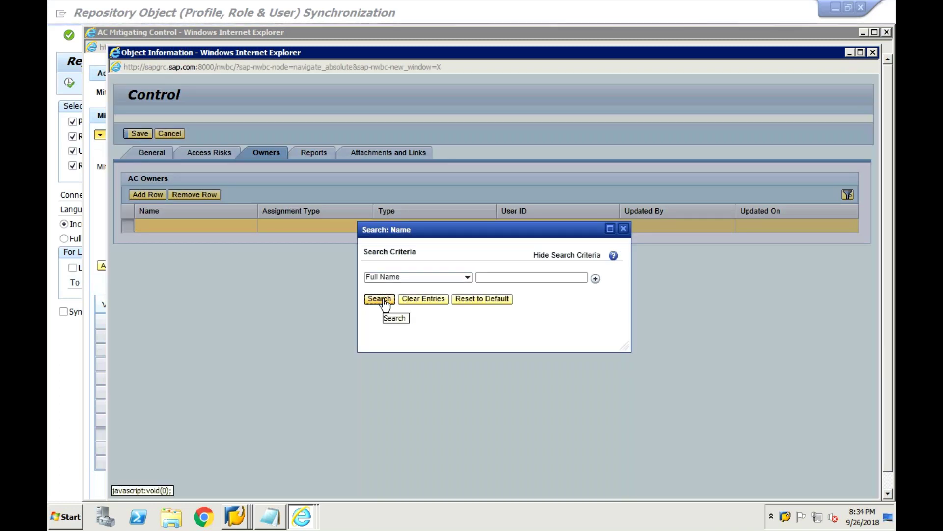
{"action": "left_click", "coordinate": [385, 300]}
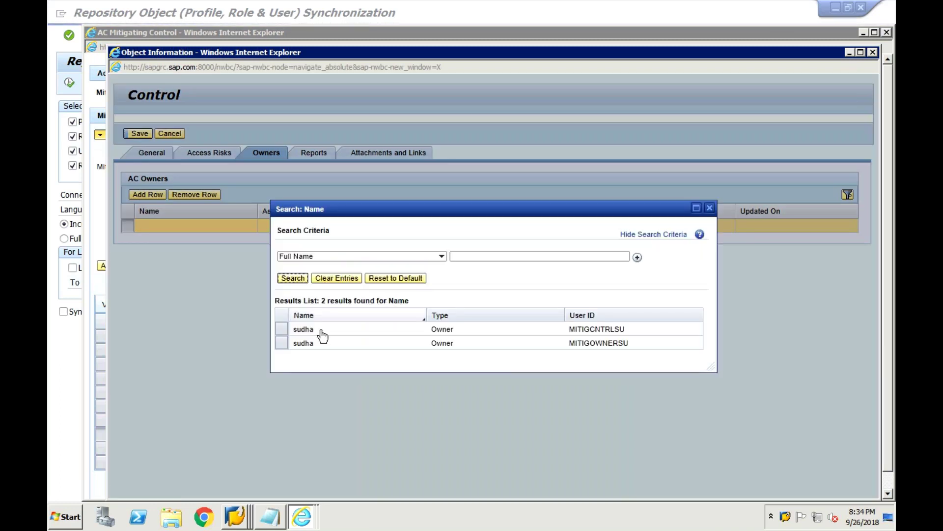
{"action": "left_click", "coordinate": [294, 334]}
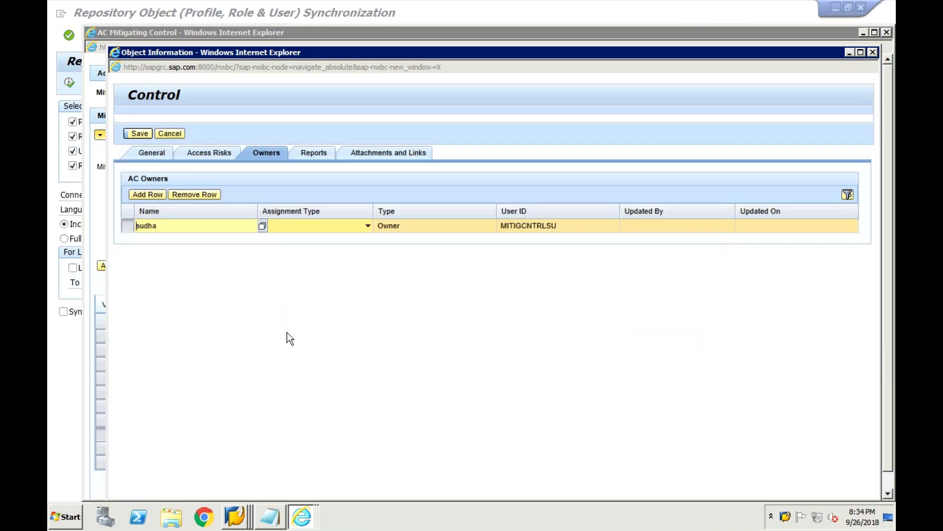
{"action": "left_click", "coordinate": [340, 227]}
{"action": "left_click", "coordinate": [366, 226]}
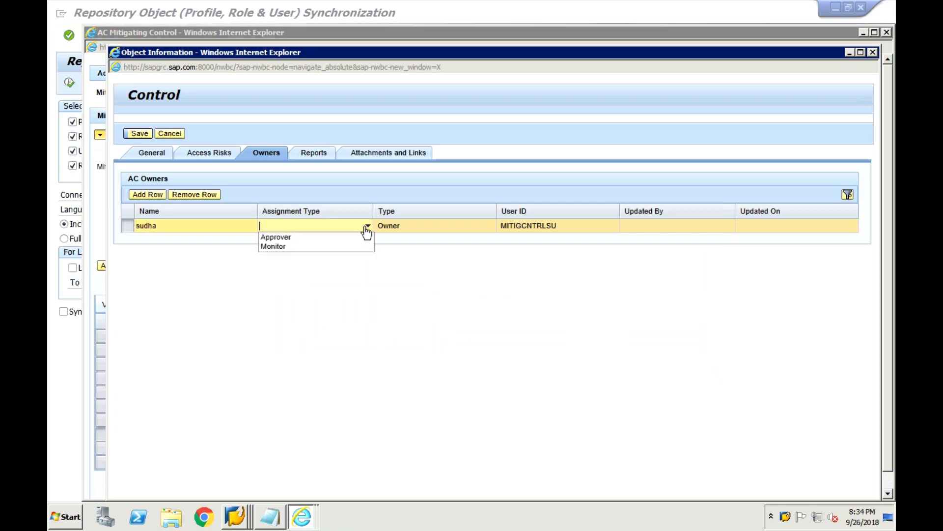
{"action": "left_click", "coordinate": [330, 247]}
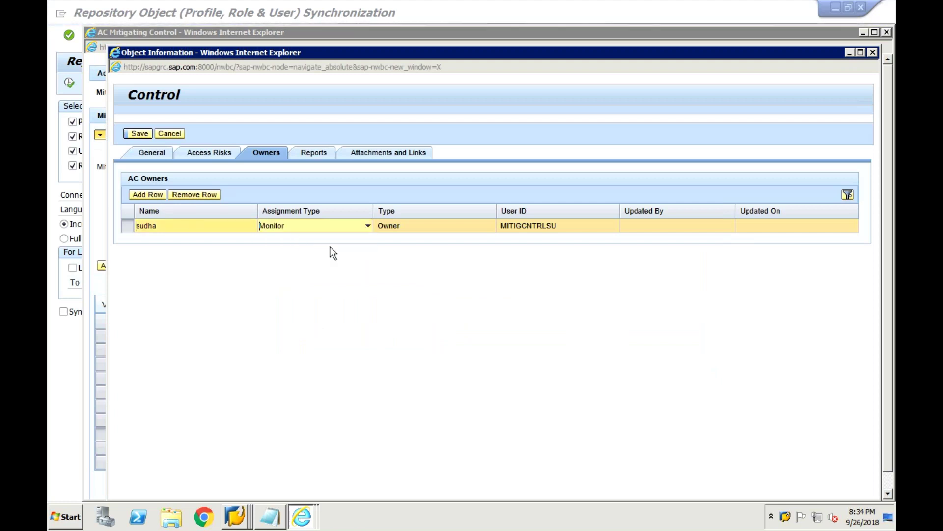
Add a second owner with user ID MITIGOWNERSU and set the assignment type to Approver.
{"action": "left_click", "coordinate": [142, 196]}
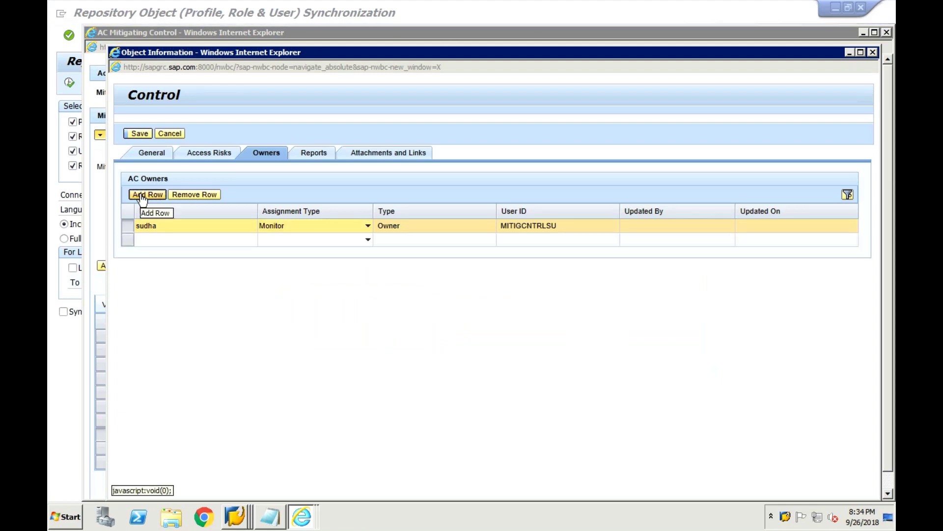
{"action": "left_click", "coordinate": [252, 240]}
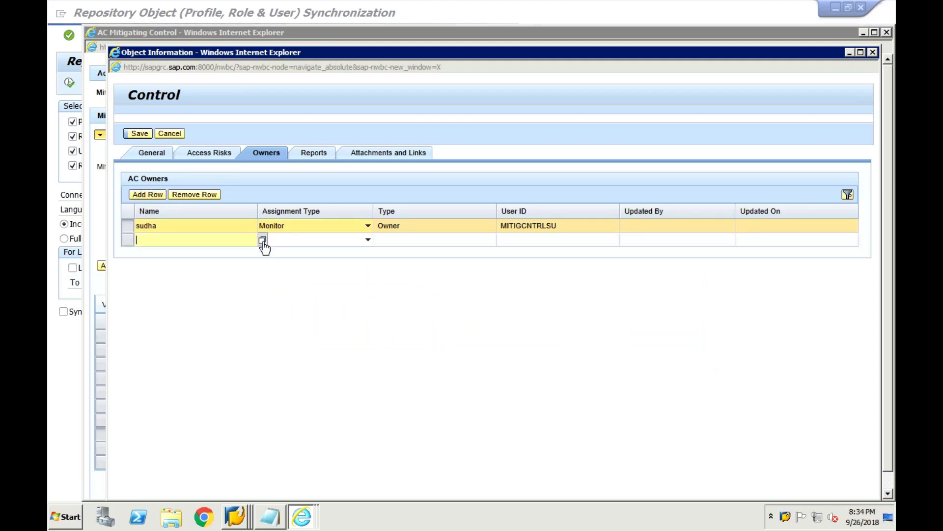
{"action": "left_click", "coordinate": [263, 241]}
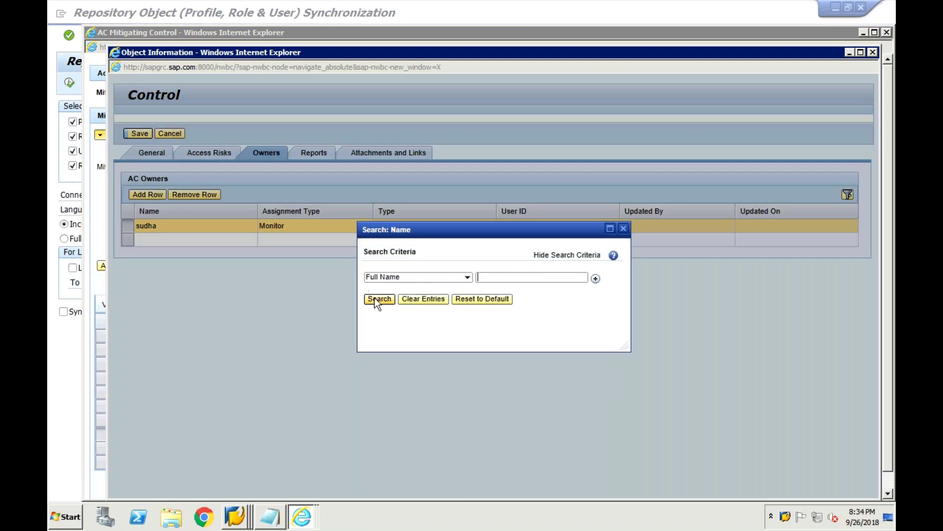
{"action": "left_click", "coordinate": [378, 299]}
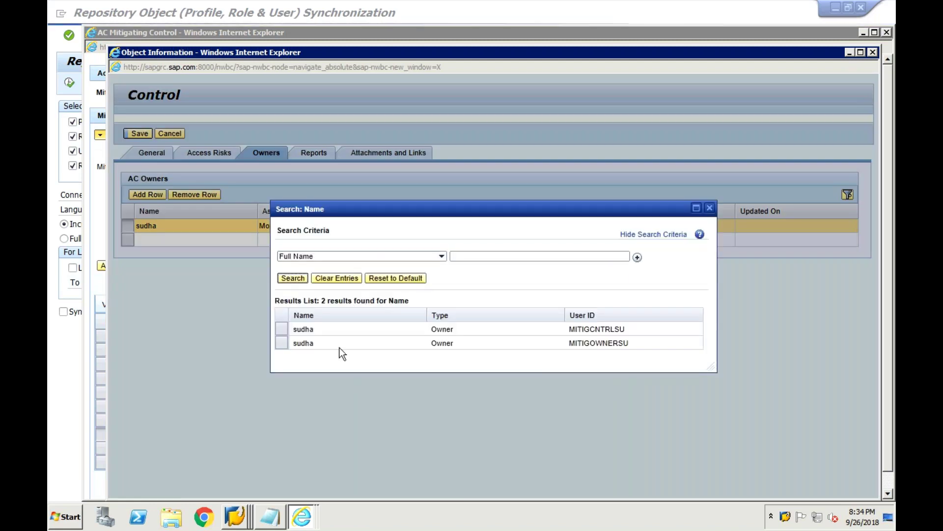
{"action": "left_click", "coordinate": [288, 343]}
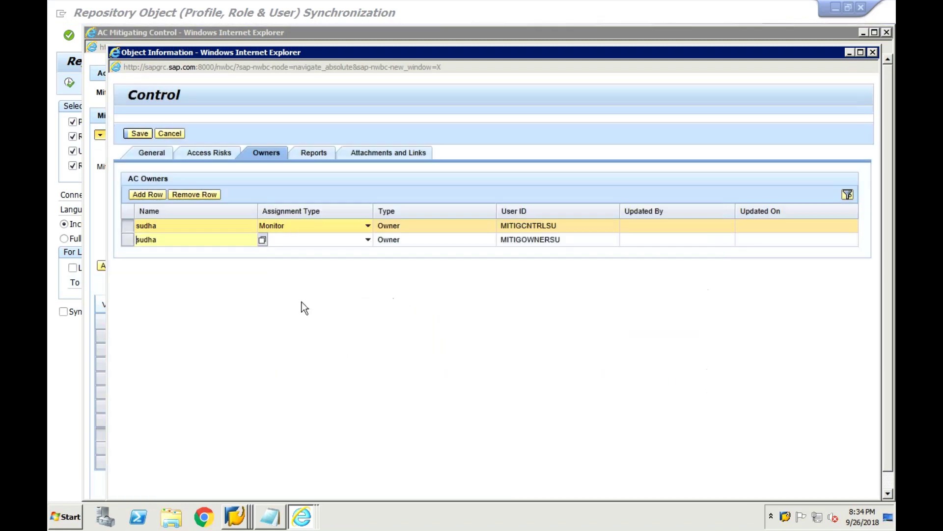
{"action": "left_click", "coordinate": [368, 240]}
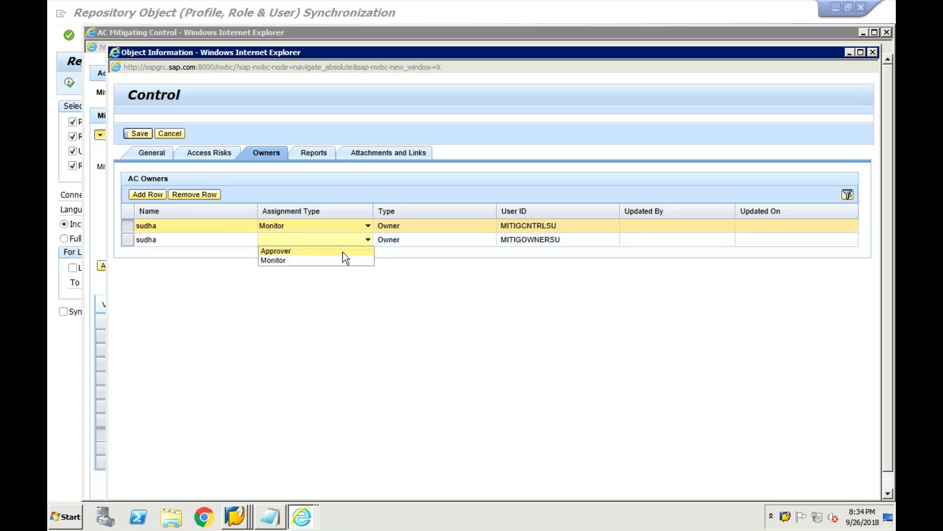
{"action": "left_click", "coordinate": [343, 252]}
Review the control's access risks and general details, and save the mitigating control.
{"action": "left_click", "coordinate": [224, 154]}
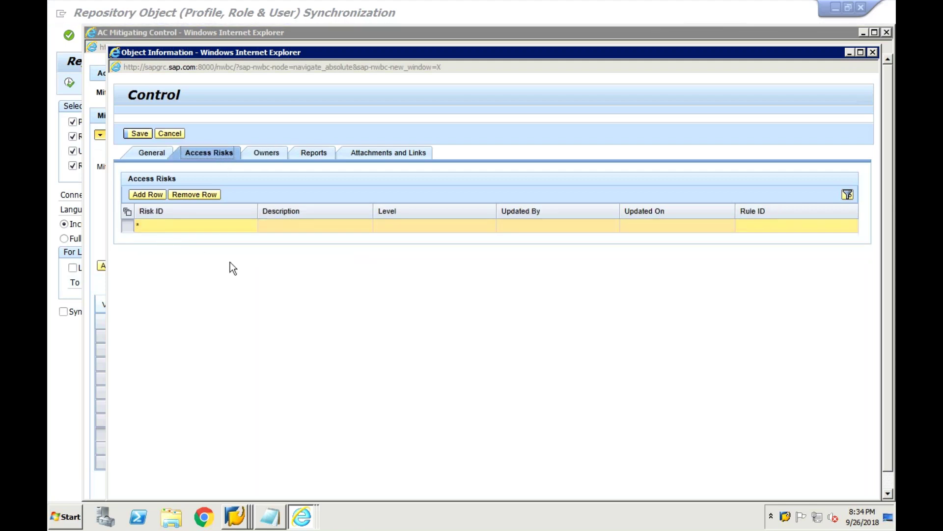
{"action": "left_click", "coordinate": [157, 153]}
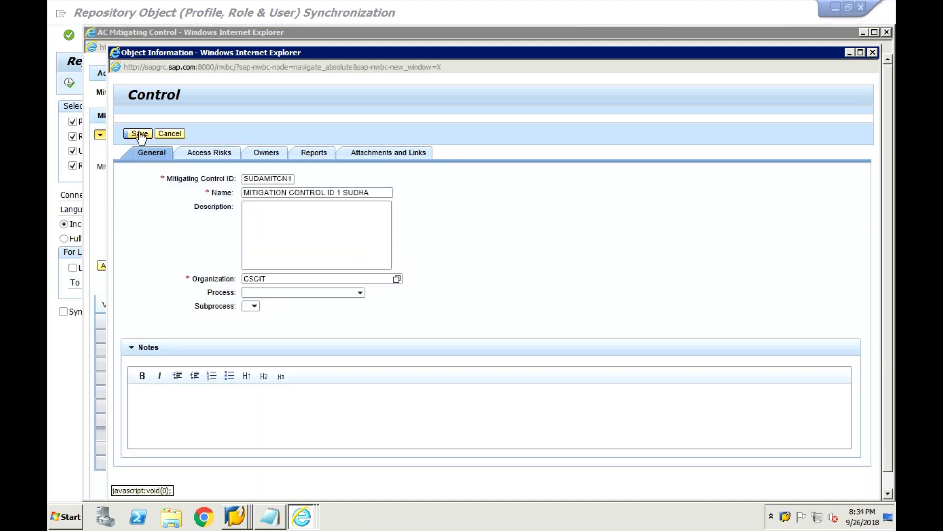
{"action": "left_click", "coordinate": [139, 134]}
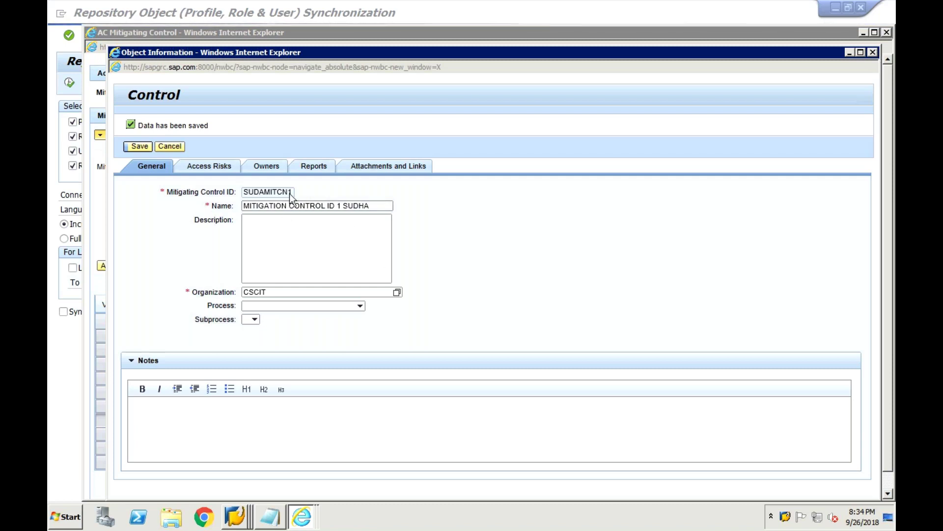
Copy the control ID SUDAMITCN1 and switch to the existing Notepad notes.
{"action": "left_click_drag", "start_coordinate": [292, 192], "coordinate": [237, 194]}
{"action": "key", "text": "ctrl+c"}
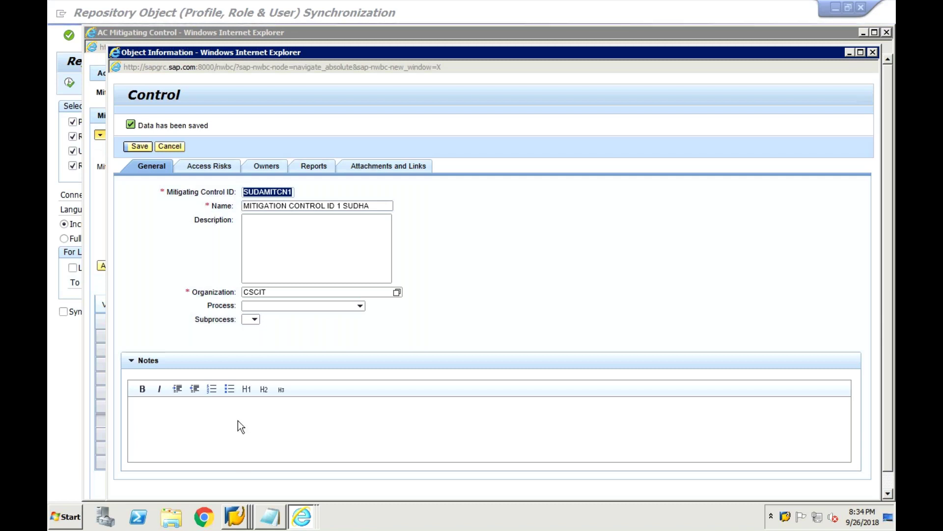
{"action": "right_click", "coordinate": [273, 516]}
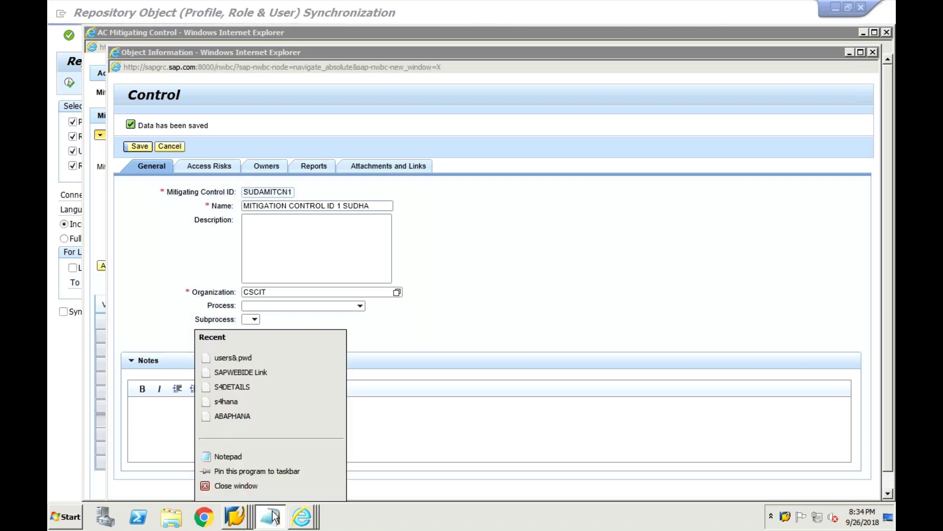
{"action": "left_click", "coordinate": [252, 457]}
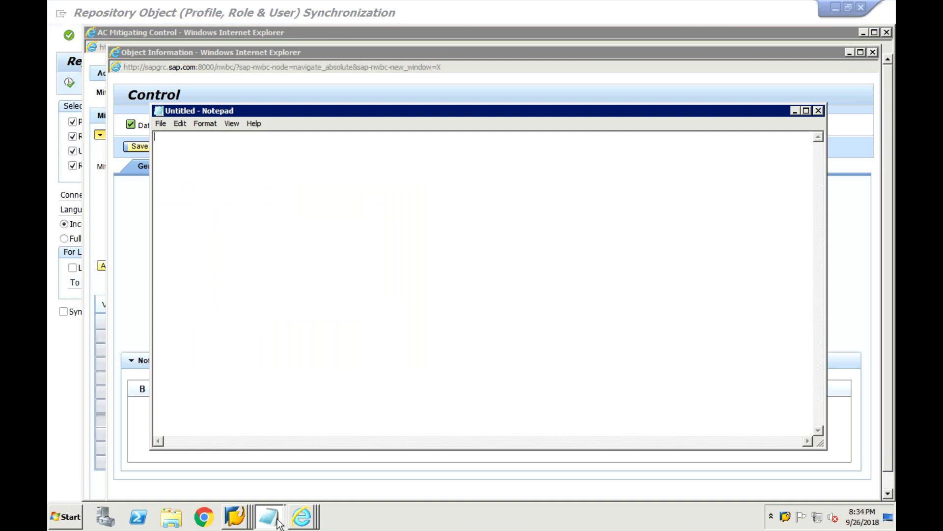
{"action": "mouse_move", "coordinate": [279, 522]}
{"action": "left_click", "coordinate": [273, 491]}
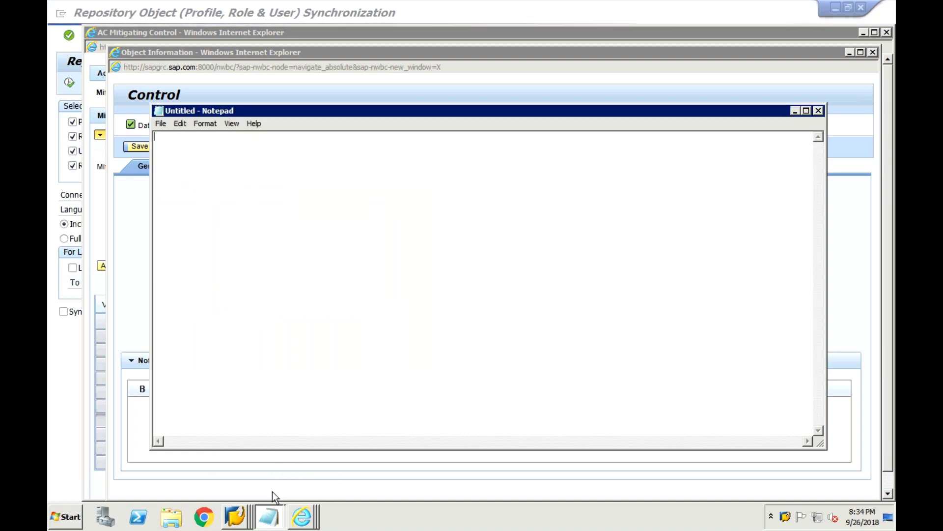
{"action": "left_click", "coordinate": [268, 471]}
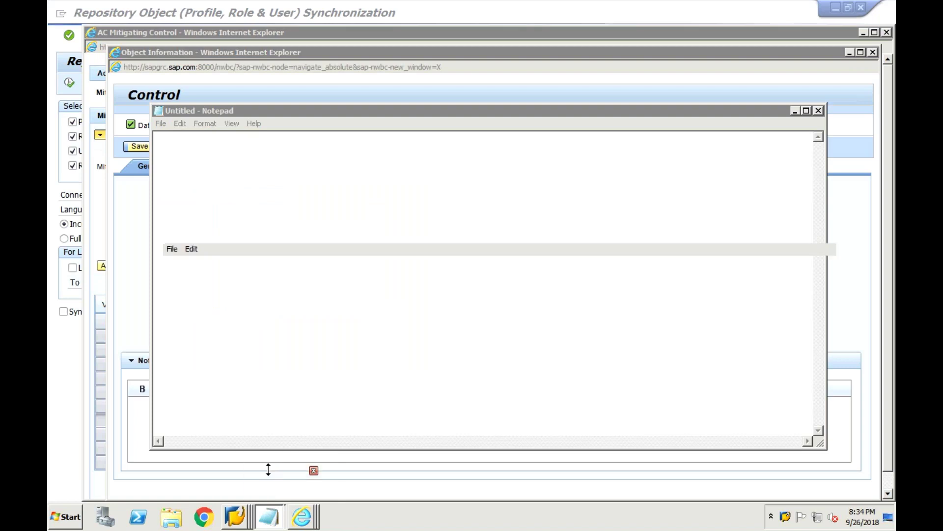
Add SUDAMITCN1 to the notes on a new line aligned beneath the mitigation control ID SUDHAMITCN.
{"action": "left_click", "coordinate": [346, 487]}
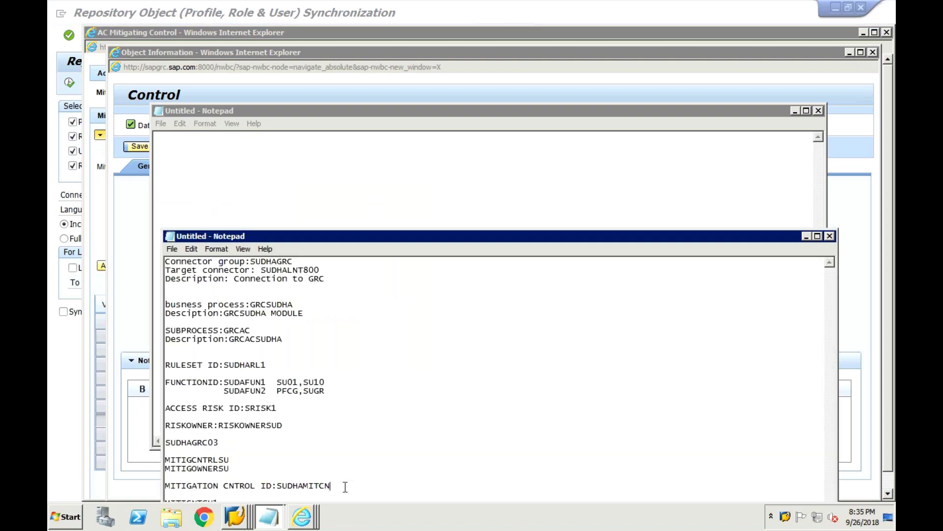
{"action": "key", "text": "Return"}
{"action": "key", "text": "Tab"}
{"action": "key", "text": "Tab"}
{"action": "key", "text": "Tab"}
{"action": "key", "text": "BackSpace"}
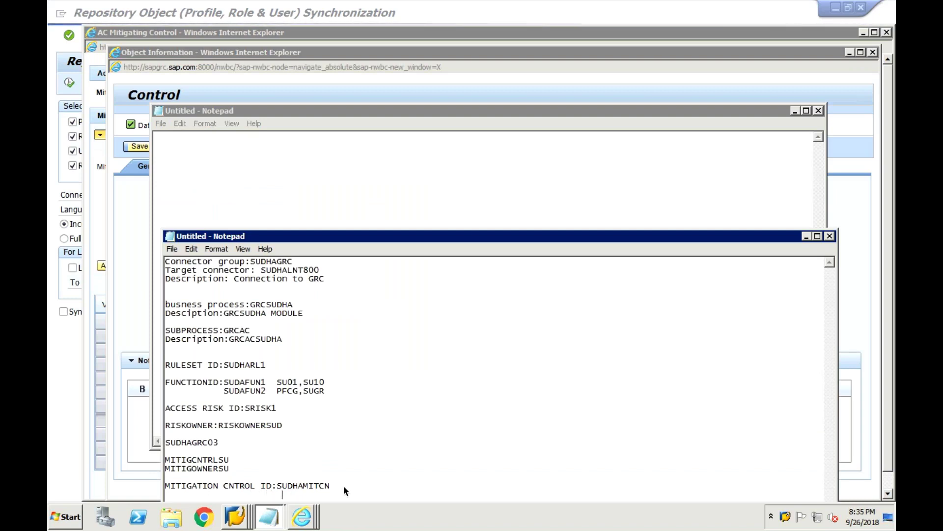
{"action": "key", "text": "BackSpace"}
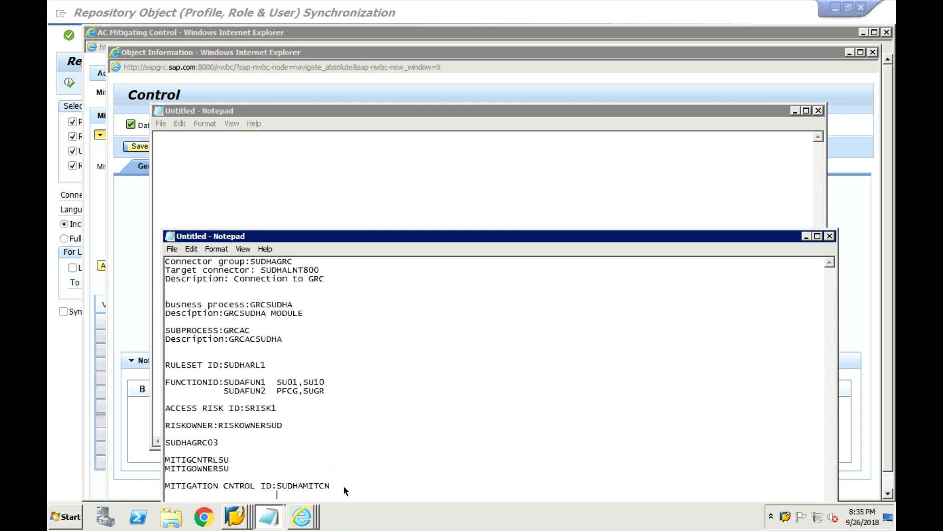
{"action": "type", "text": "SUDAMITCN1"}
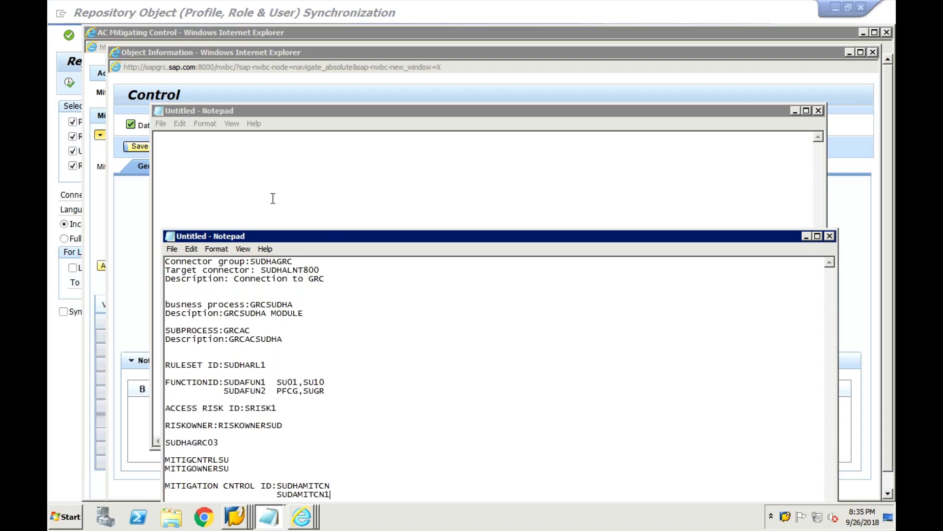
Close the saved control's window, the blank Notepad window and the mitigating controls list.
{"action": "left_click", "coordinate": [134, 202]}
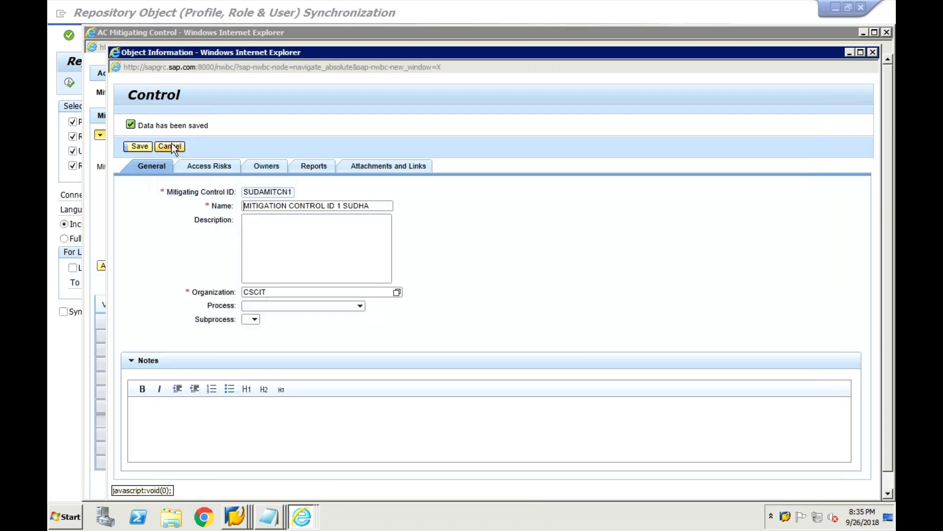
{"action": "left_click", "coordinate": [873, 52]}
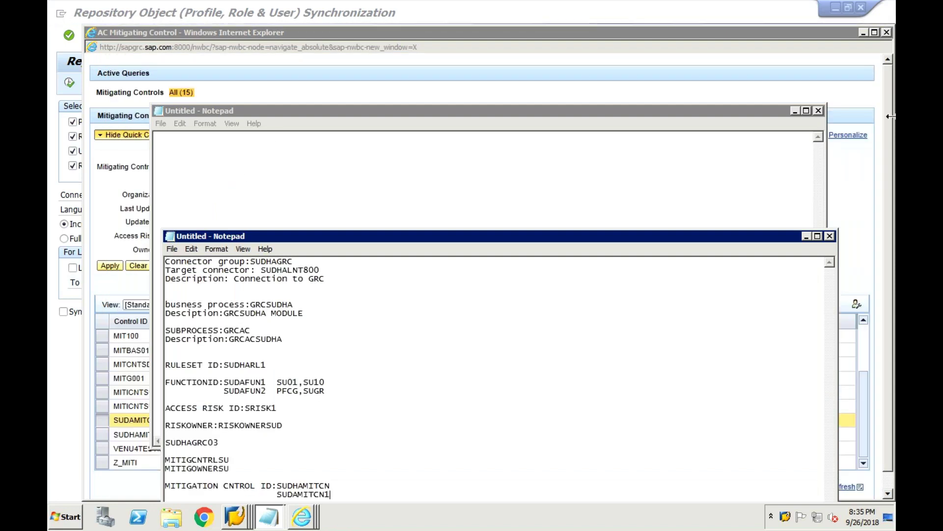
{"action": "left_click", "coordinate": [818, 110]}
{"action": "left_click", "coordinate": [794, 185]}
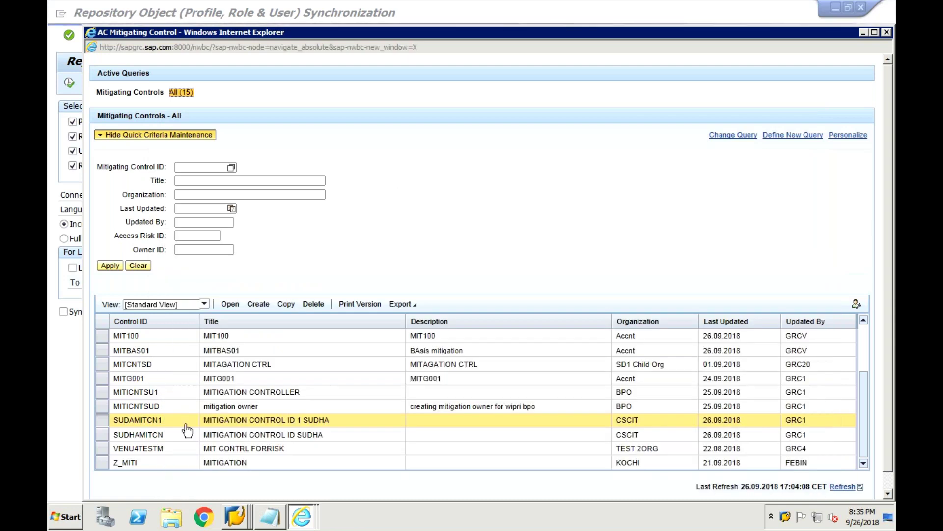
{"action": "left_click", "coordinate": [887, 32]}
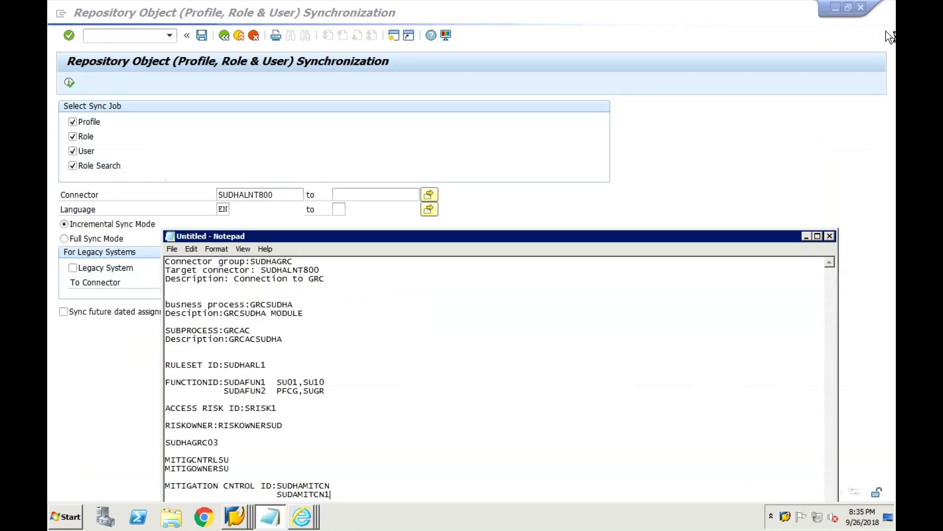
Set the control ID of the open user mitigation to SUDAMITCN1, save the assignment and close it.
{"action": "left_click", "coordinate": [303, 519]}
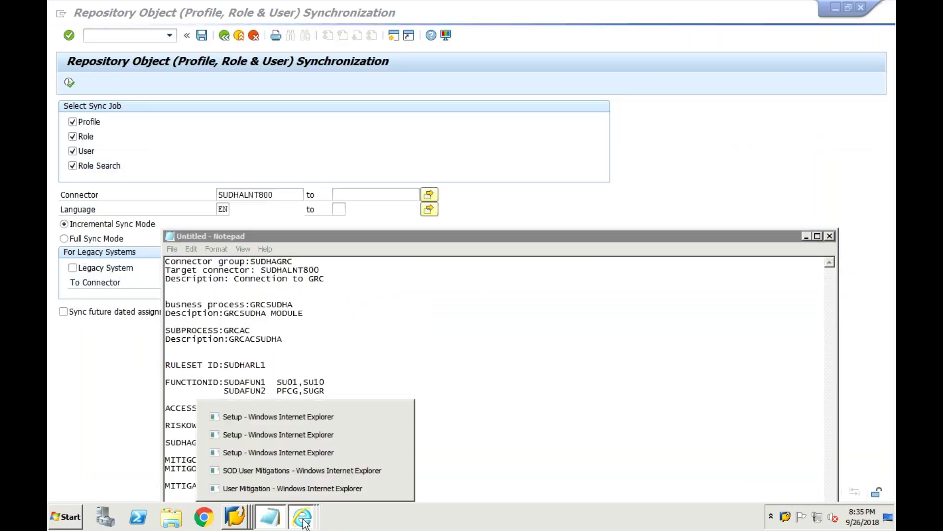
{"action": "left_click", "coordinate": [308, 492]}
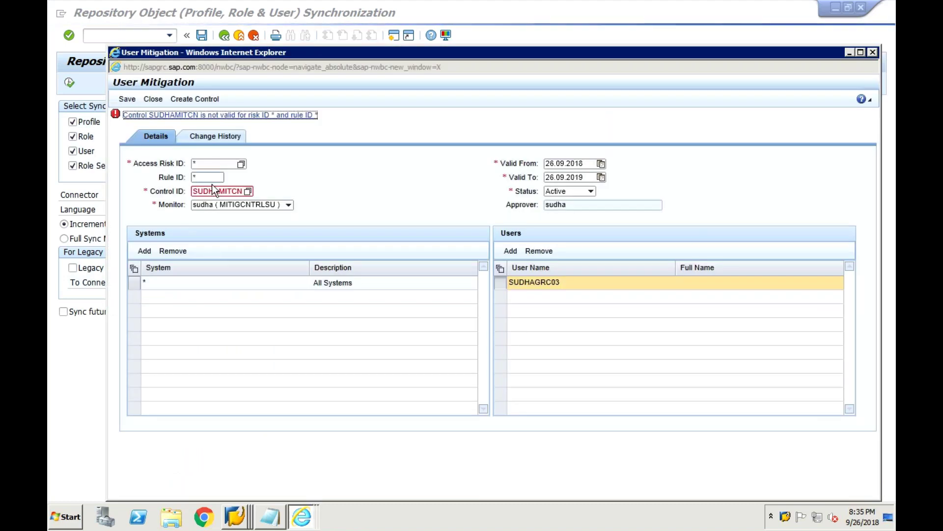
{"action": "left_click", "coordinate": [226, 191]}
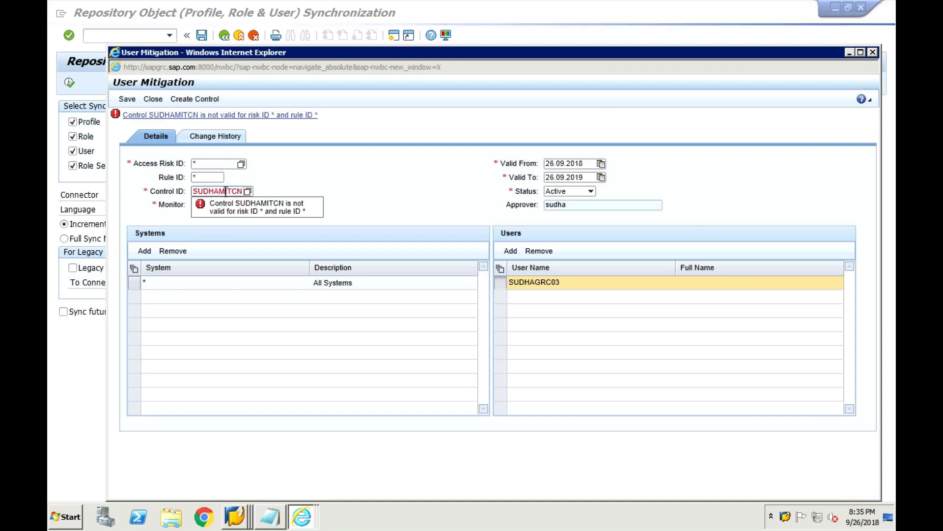
{"action": "key", "text": "ctrl+a"}
{"action": "key", "text": "ctrl+v"}
{"action": "left_click", "coordinate": [129, 101]}
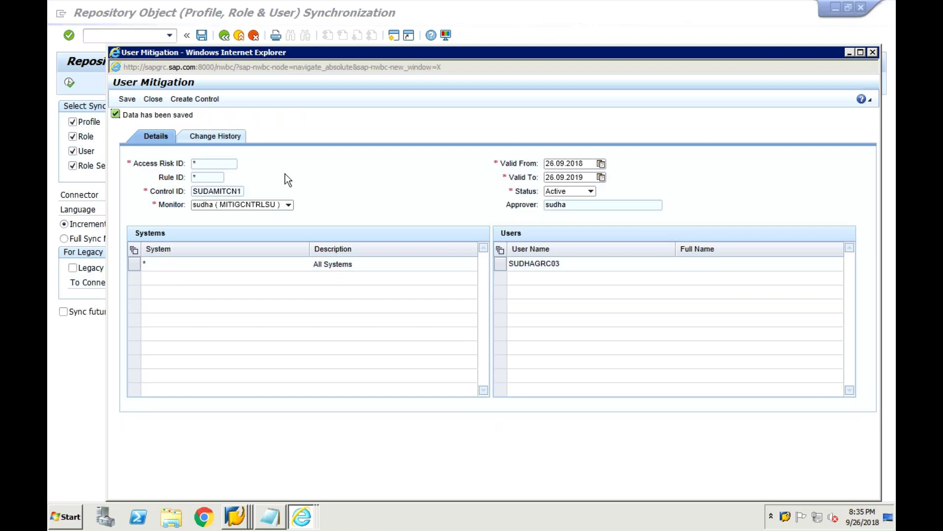
{"action": "left_click", "coordinate": [153, 100]}
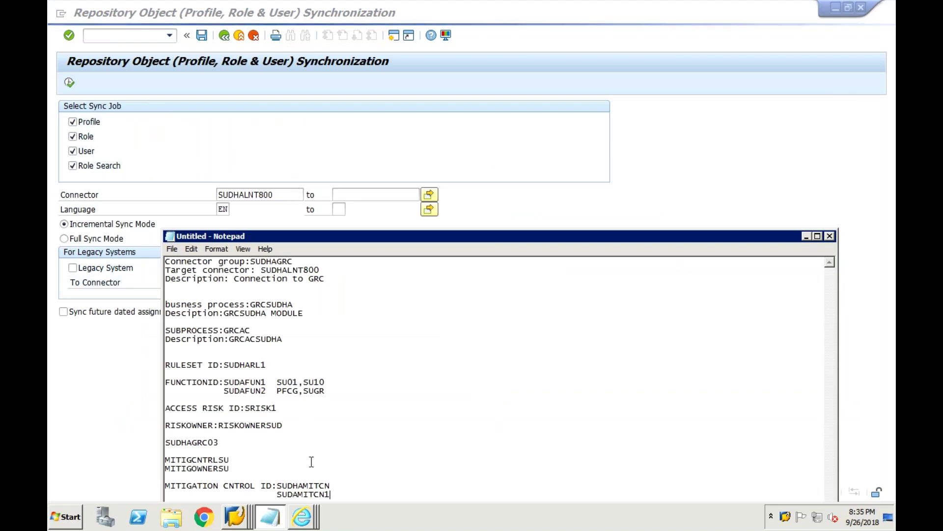
Check the SUDHAGRC03 entry in the SOD User Mitigations list and close the list.
{"action": "left_click", "coordinate": [302, 517]}
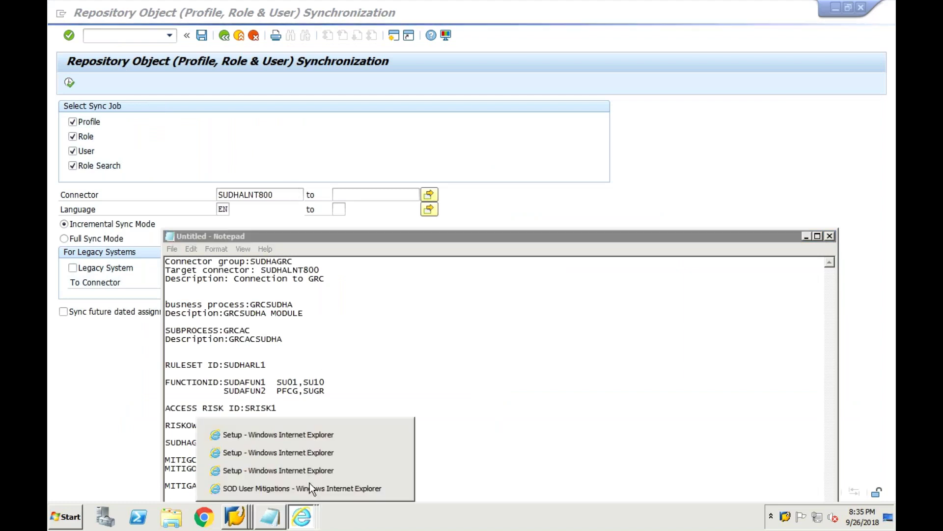
{"action": "left_click", "coordinate": [310, 486]}
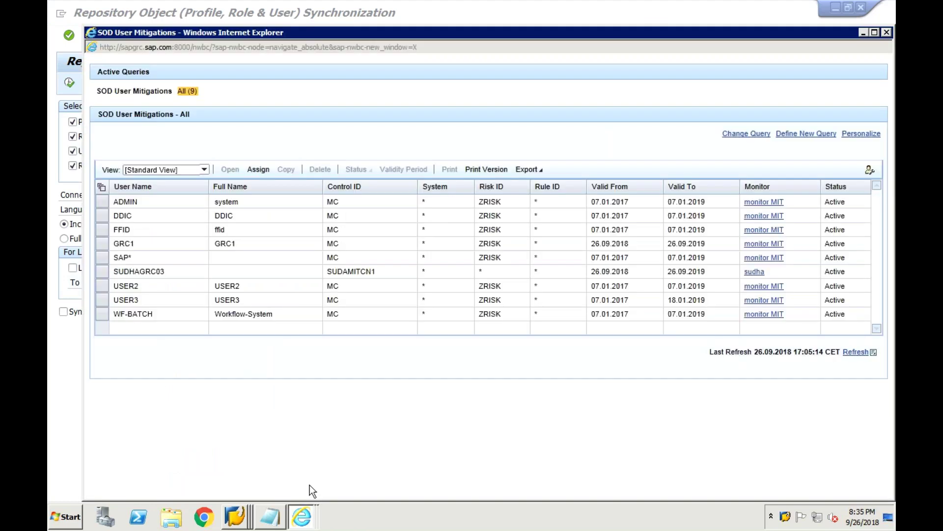
{"action": "left_click", "coordinate": [181, 275]}
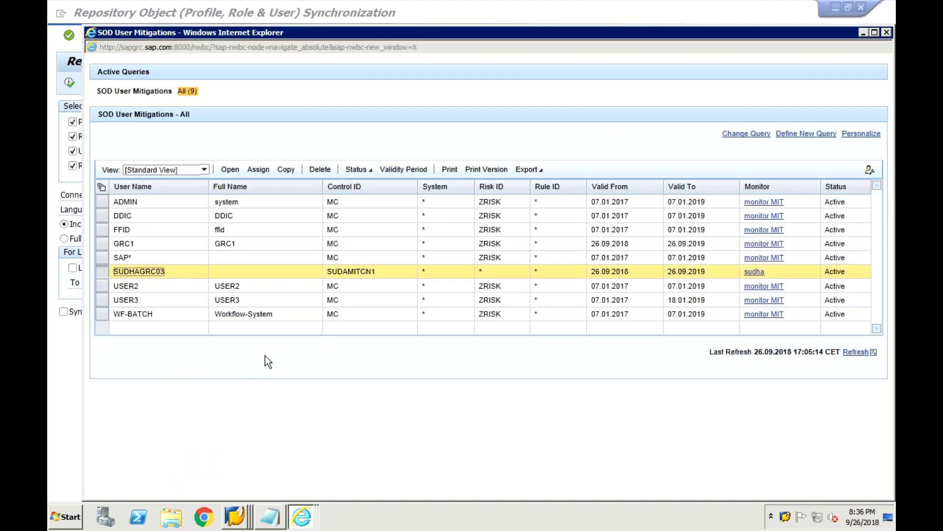
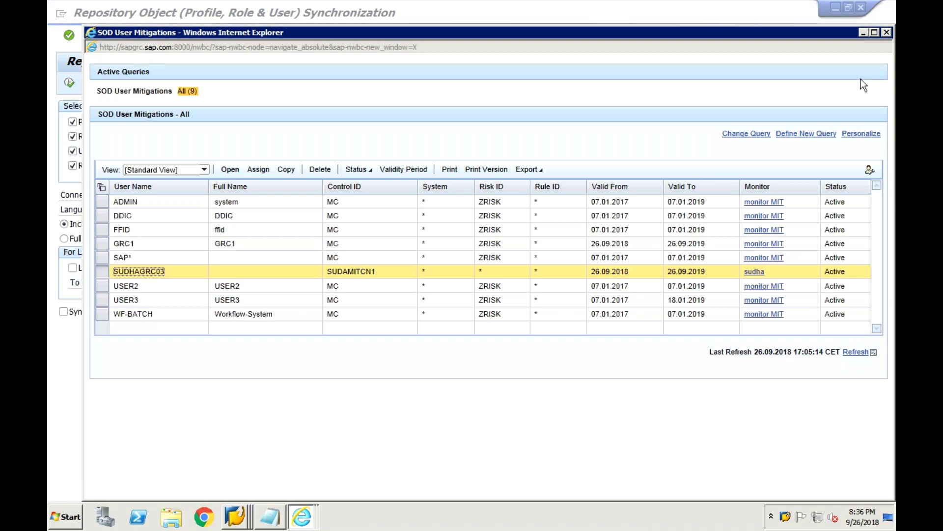
{"action": "left_click", "coordinate": [887, 32]}
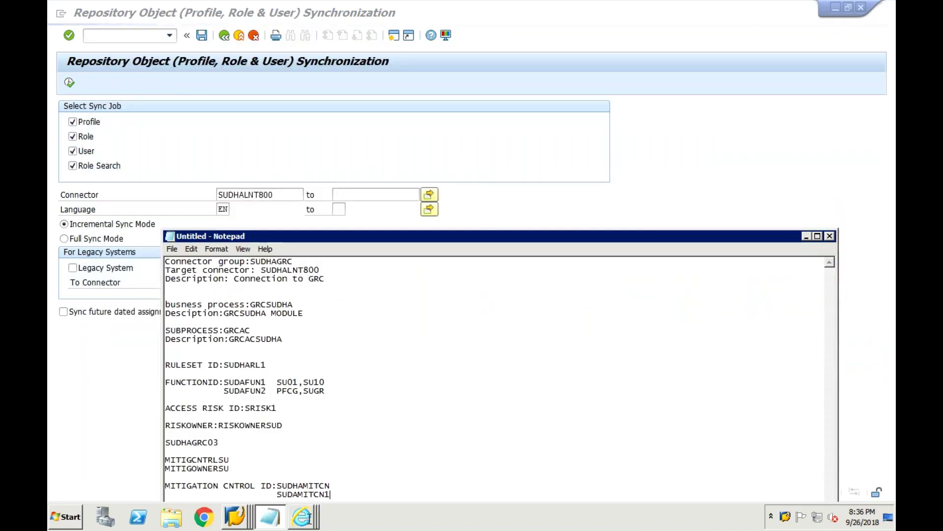
Go to the mitigated users list under Access Management and open the mitigation assigned to SUDHAGRC03.
{"action": "left_click", "coordinate": [302, 516]}
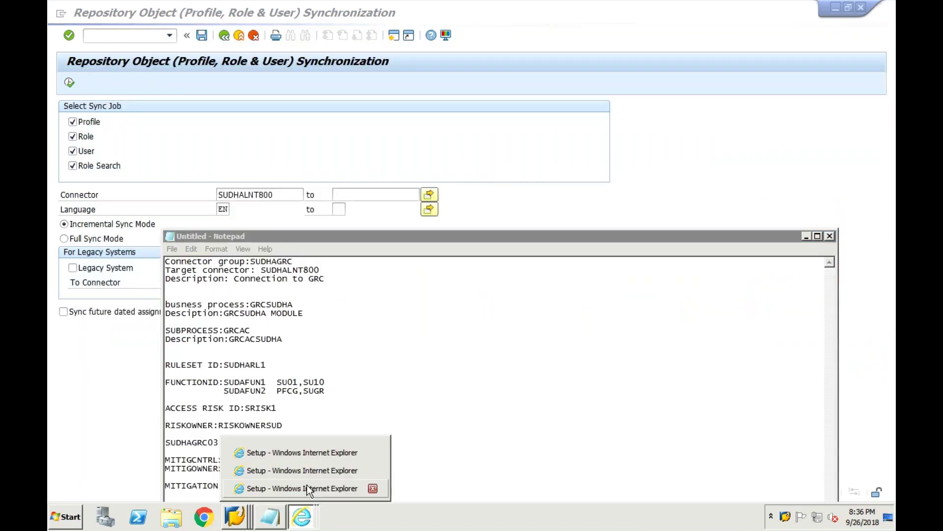
{"action": "left_click", "coordinate": [307, 485]}
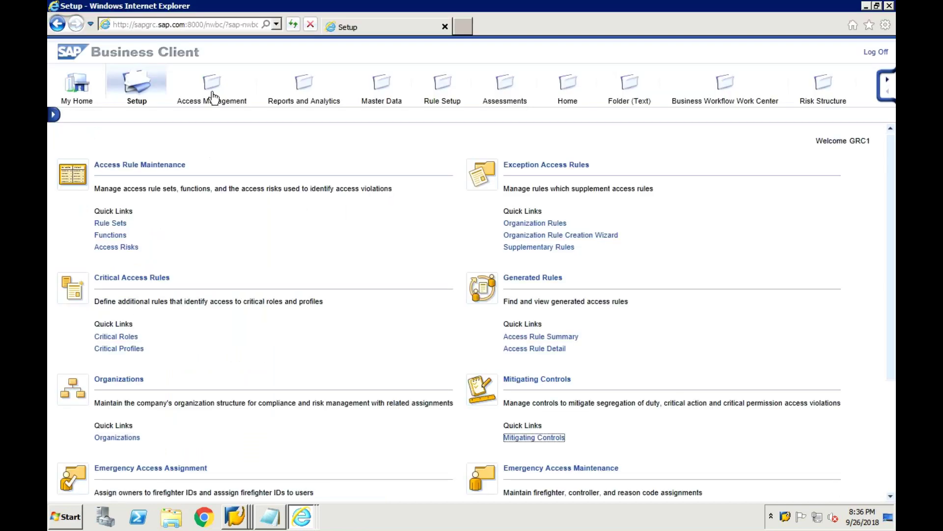
{"action": "left_click", "coordinate": [212, 94]}
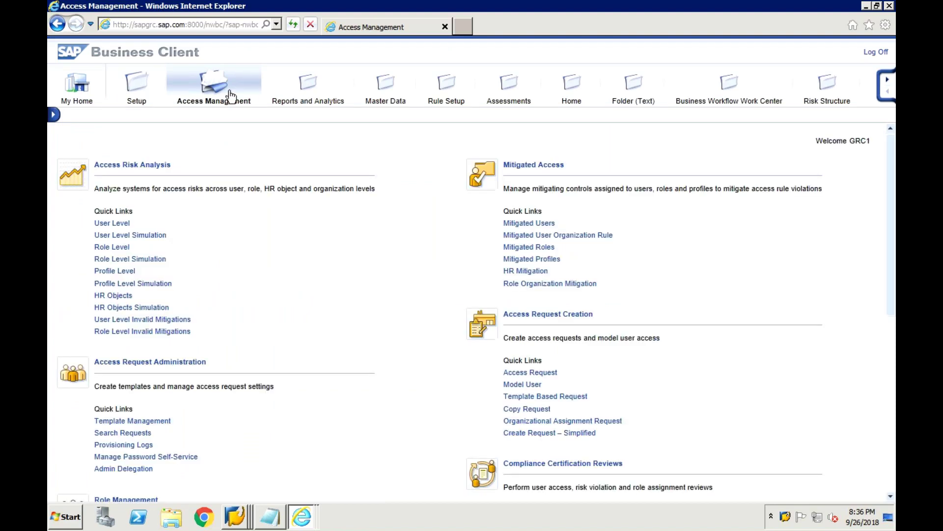
{"action": "left_click", "coordinate": [517, 225]}
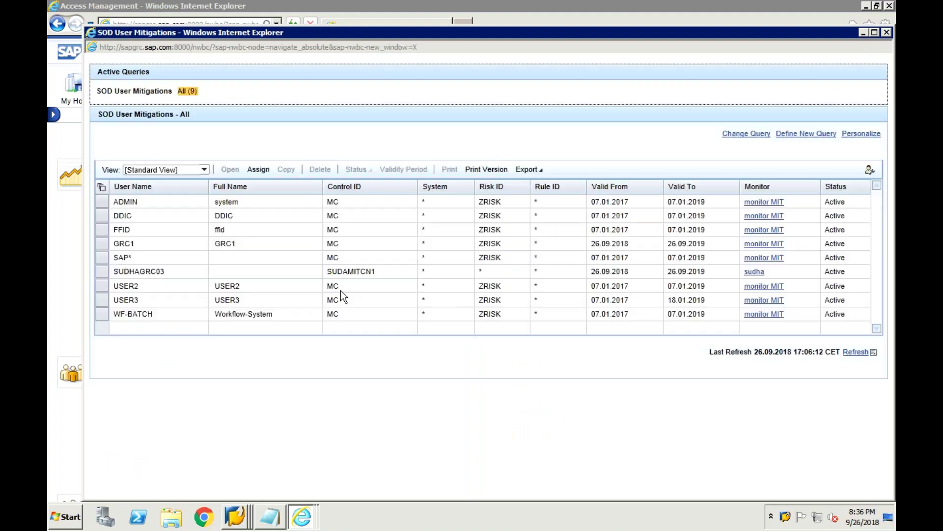
{"action": "left_click", "coordinate": [181, 271]}
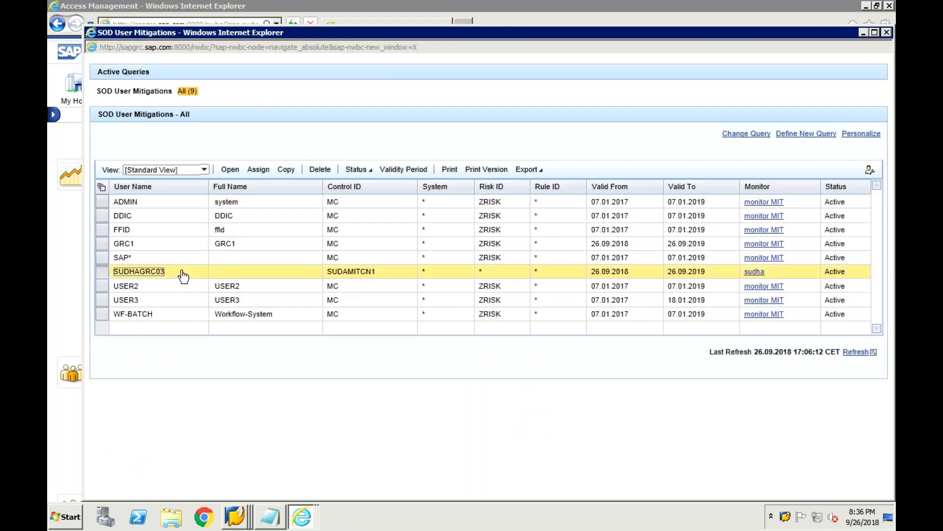
{"action": "left_click", "coordinate": [232, 173]}
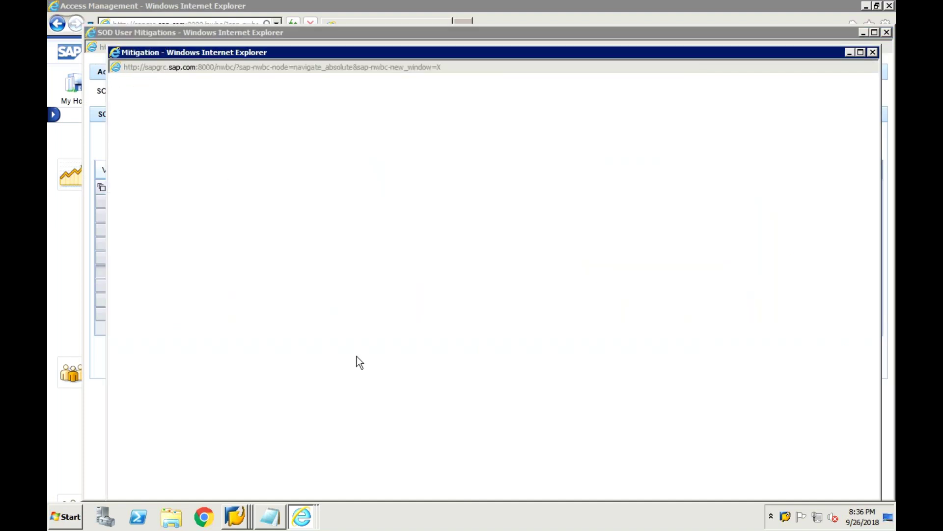
Compare the SUDHAGRC03 mitigation details with the IDs in the notes, and close the mitigation windows.
{"action": "left_click", "coordinate": [279, 520]}
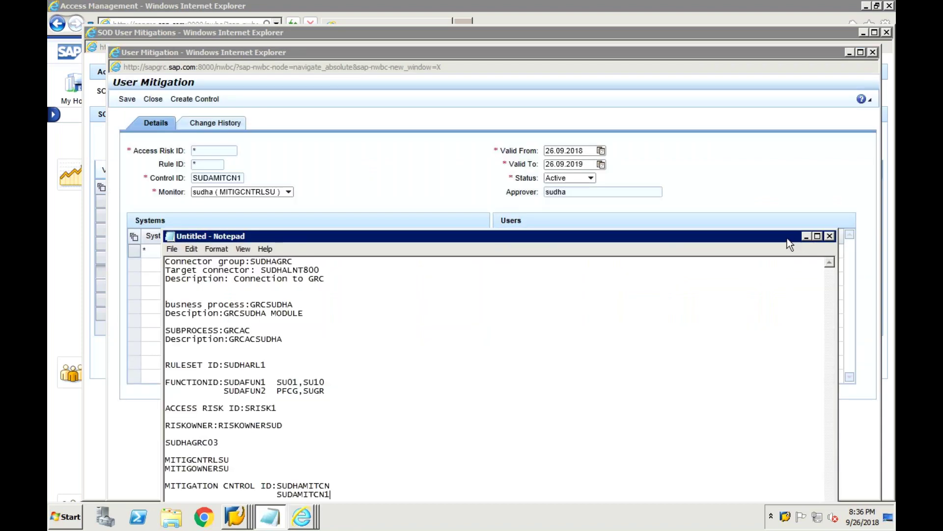
{"action": "left_click_drag", "start_coordinate": [782, 140], "coordinate": [775, 104]}
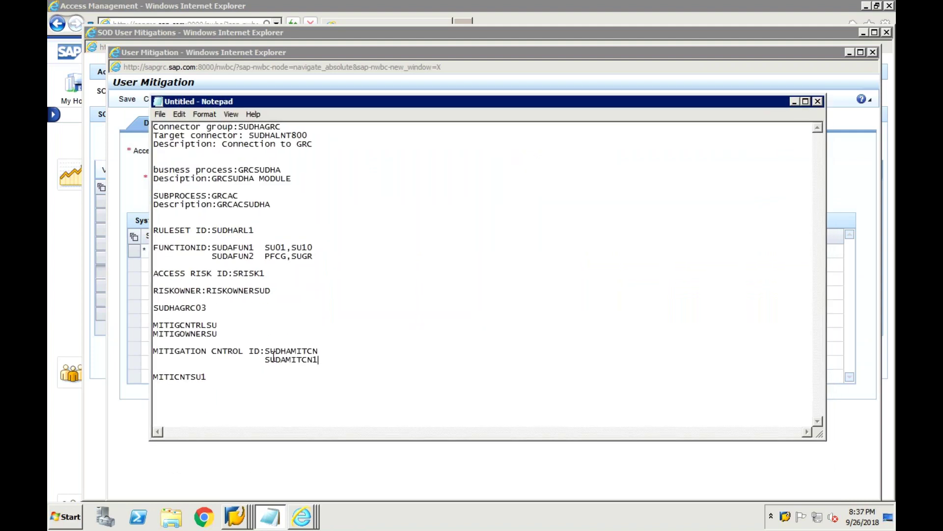
{"action": "left_click", "coordinate": [204, 309]}
{"action": "left_click", "coordinate": [208, 308]}
{"action": "left_click", "coordinate": [225, 462]}
{"action": "left_click", "coordinate": [576, 268]}
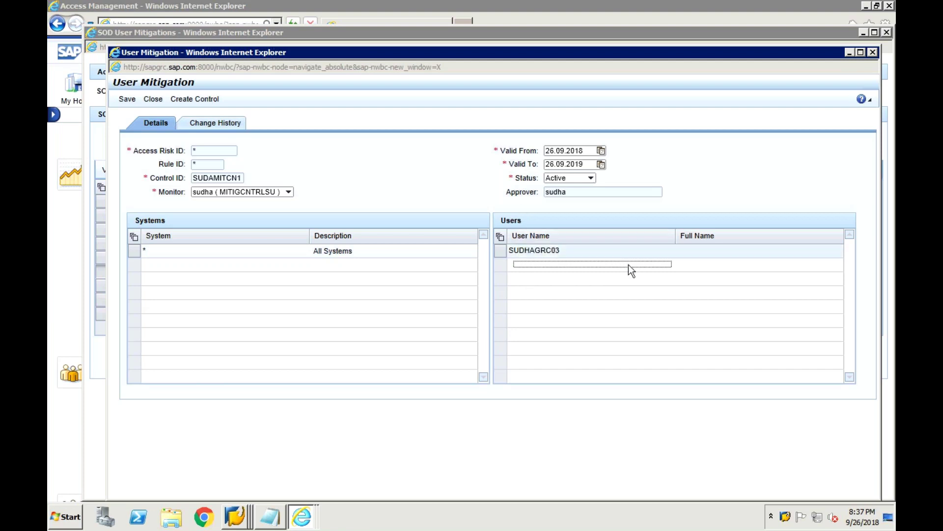
{"action": "left_click", "coordinate": [687, 165]}
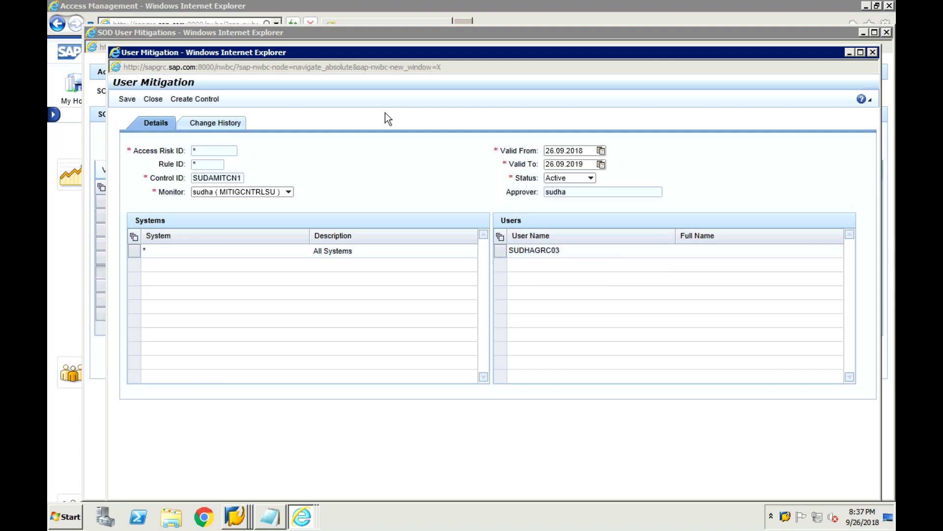
{"action": "left_click", "coordinate": [155, 100]}
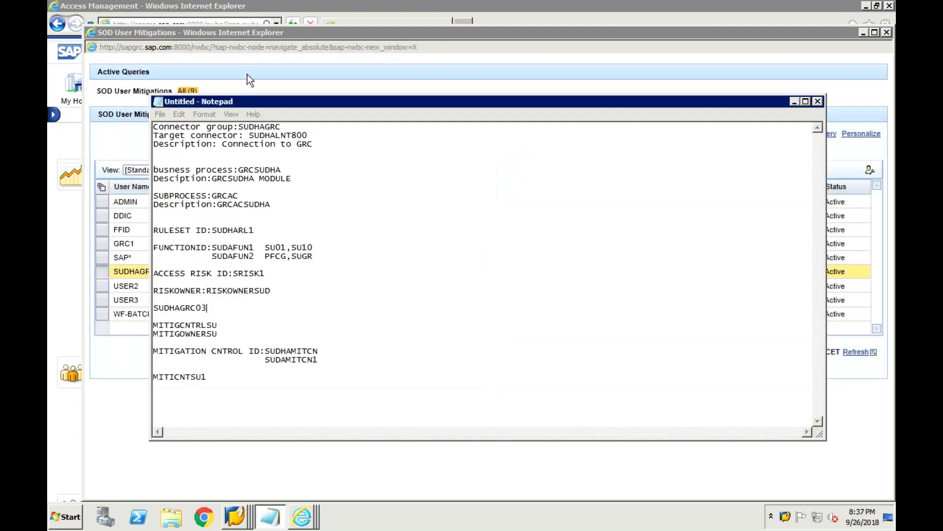
{"action": "left_click", "coordinate": [246, 75]}
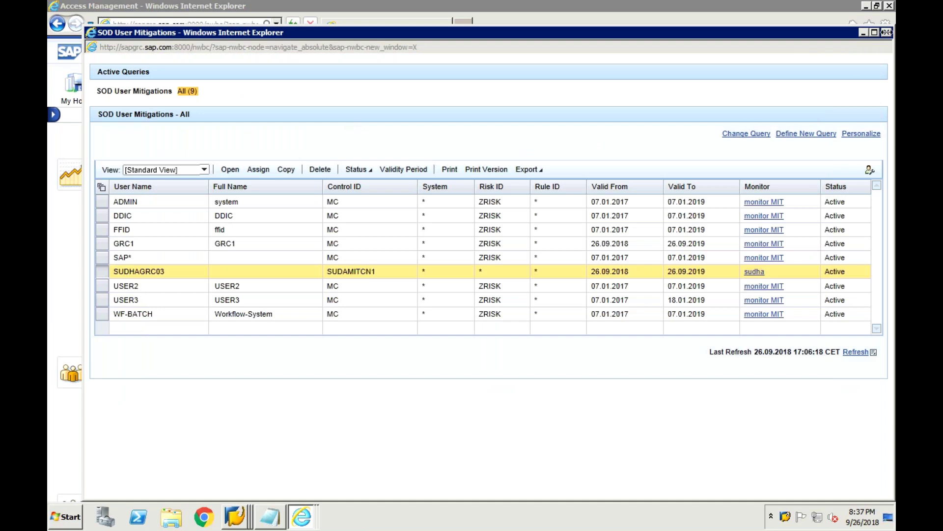
{"action": "left_click", "coordinate": [886, 33]}
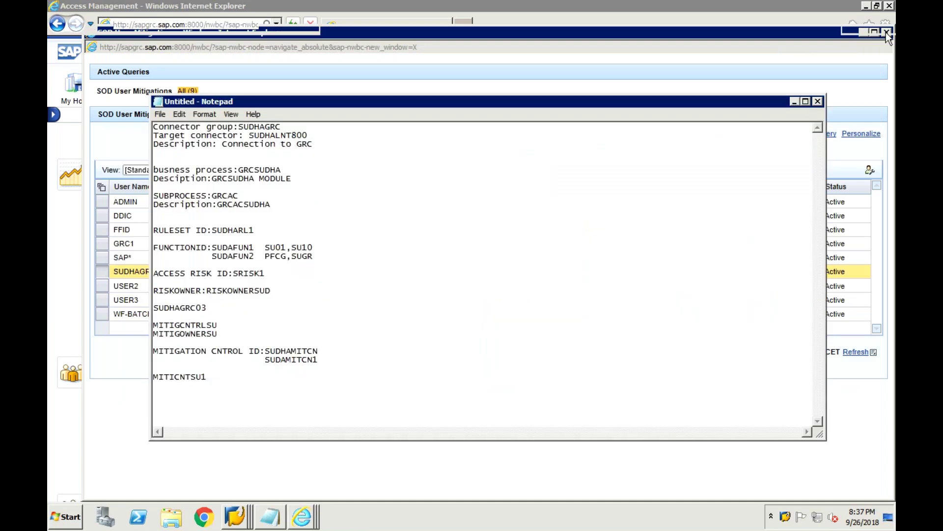
{"action": "left_click", "coordinate": [547, 43]}
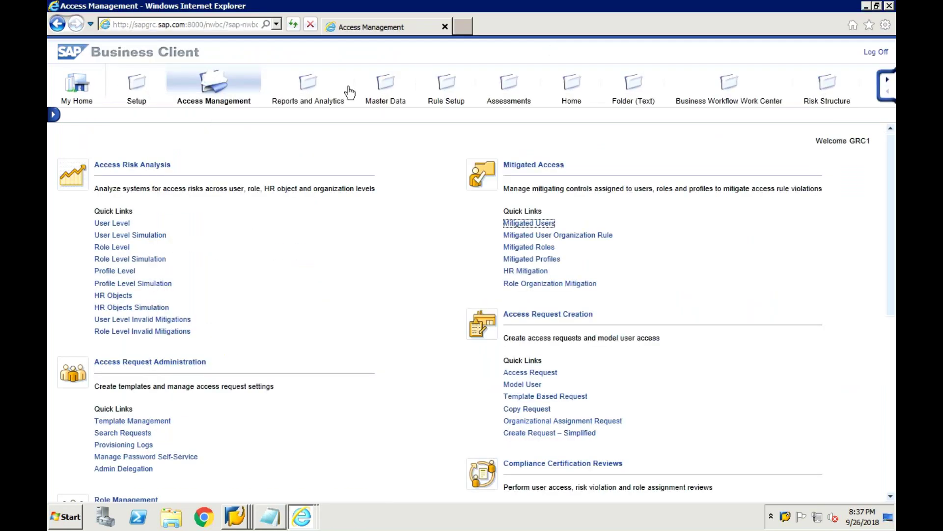
{"action": "left_click", "coordinate": [123, 225]}
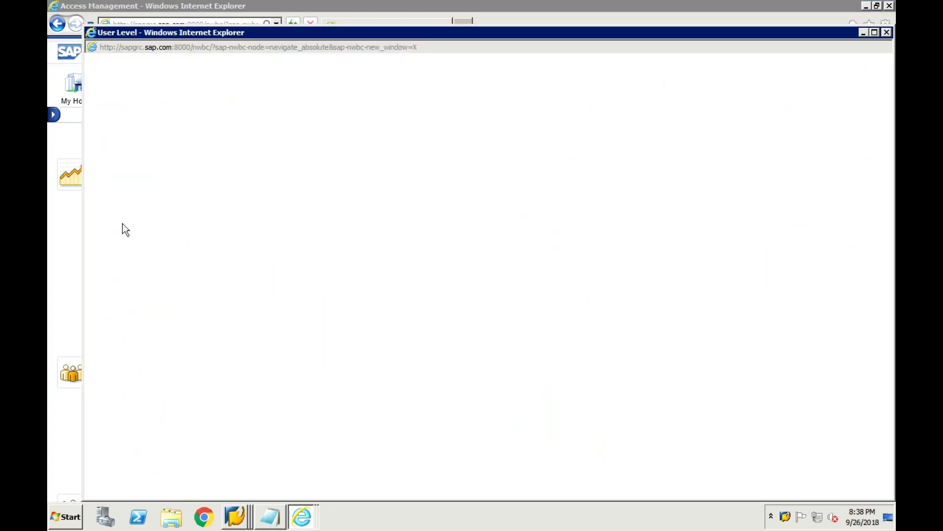
{"action": "left_click", "coordinate": [395, 131]}
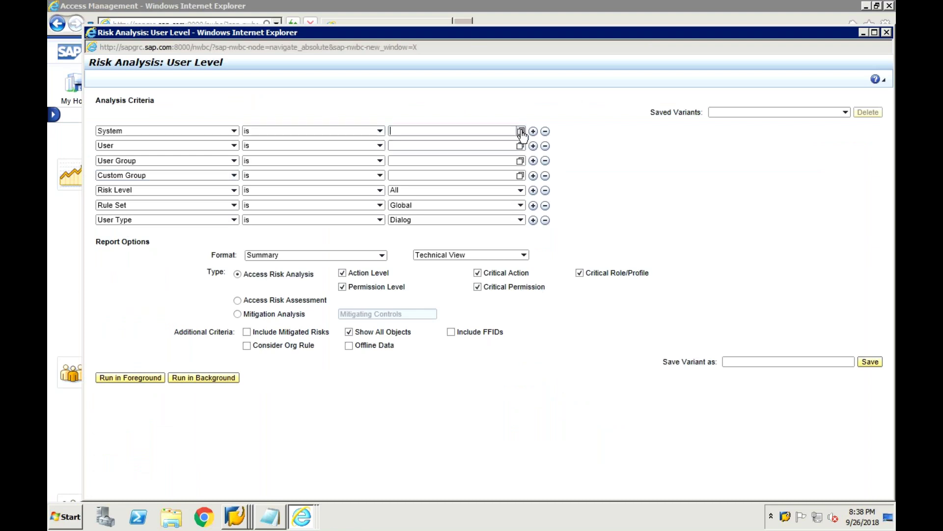
{"action": "type", "text": "SUDHALNT"}
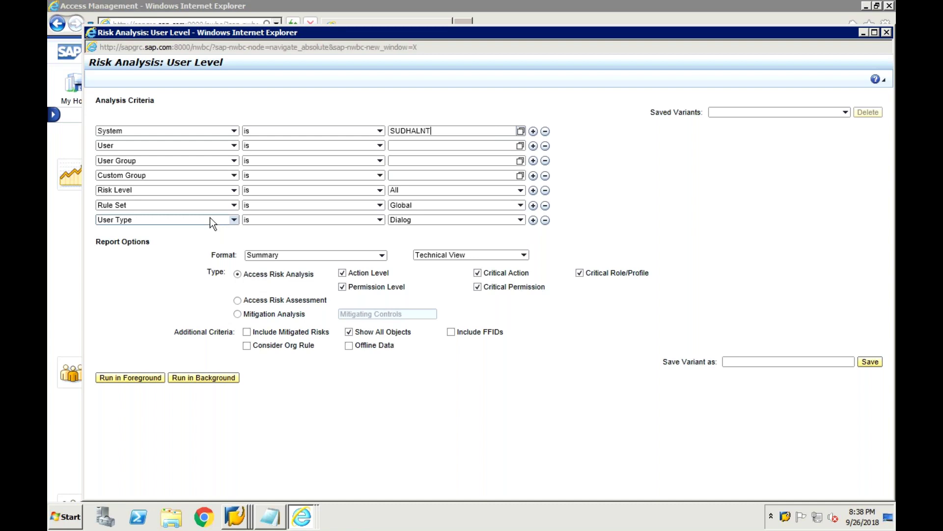
{"action": "key", "text": "BackSpace"}
{"action": "key", "text": "BackSpace"}
{"action": "key", "text": "BackSpace"}
{"action": "key", "text": "BackSpace"}
{"action": "key", "text": "BackSpace"}
{"action": "key", "text": "BackSpace"}
{"action": "key", "text": "BackSpace"}
{"action": "key", "text": "BackSpace"}
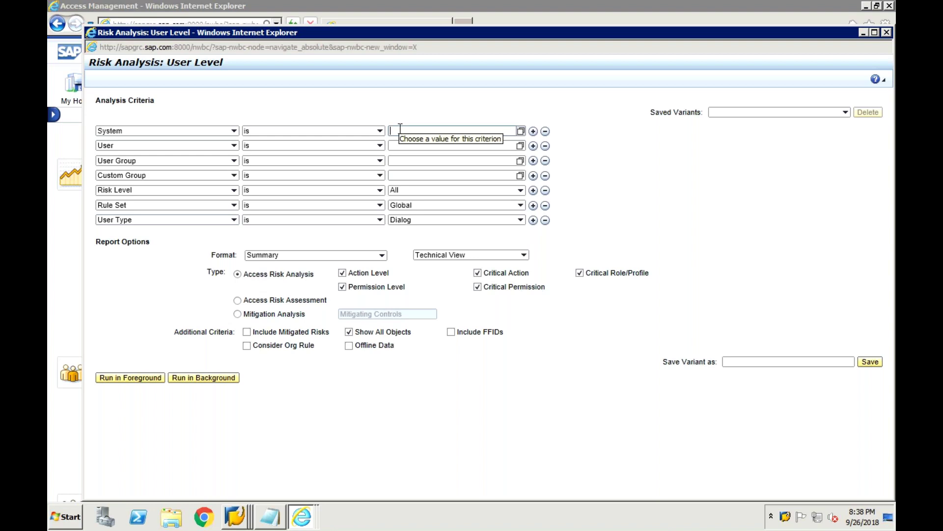
{"action": "type", "text": "SUDHALNT800"}
{"action": "left_click", "coordinate": [405, 146]}
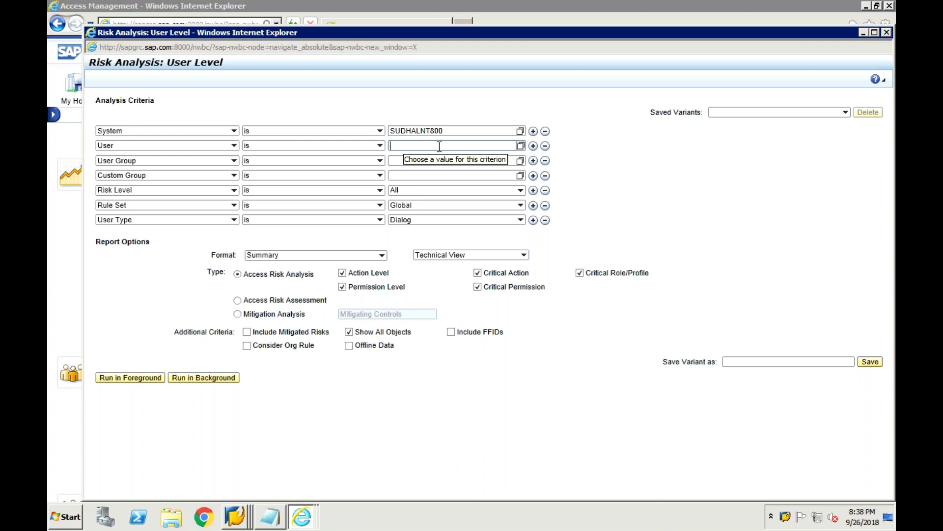
{"action": "type", "text": "SUDHAGRC03"}
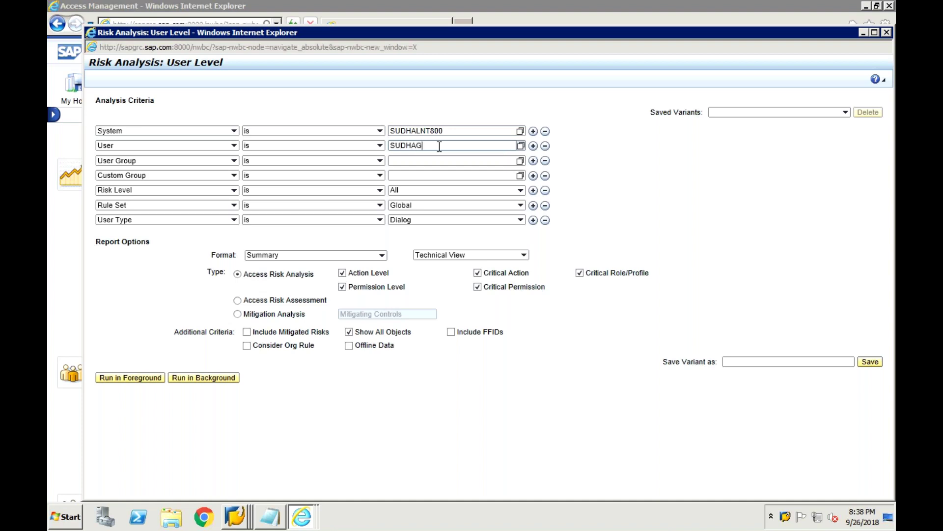
{"action": "left_click", "coordinate": [545, 161]}
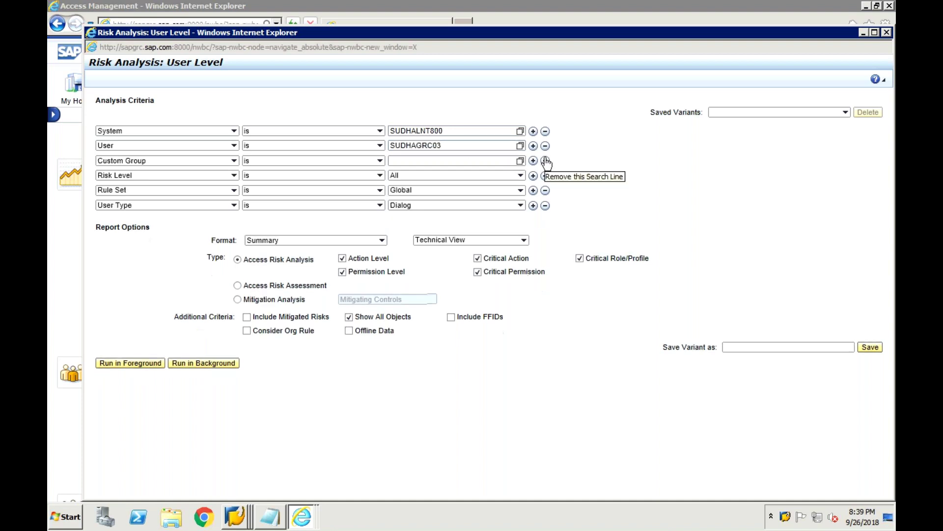
{"action": "left_click", "coordinate": [546, 160]}
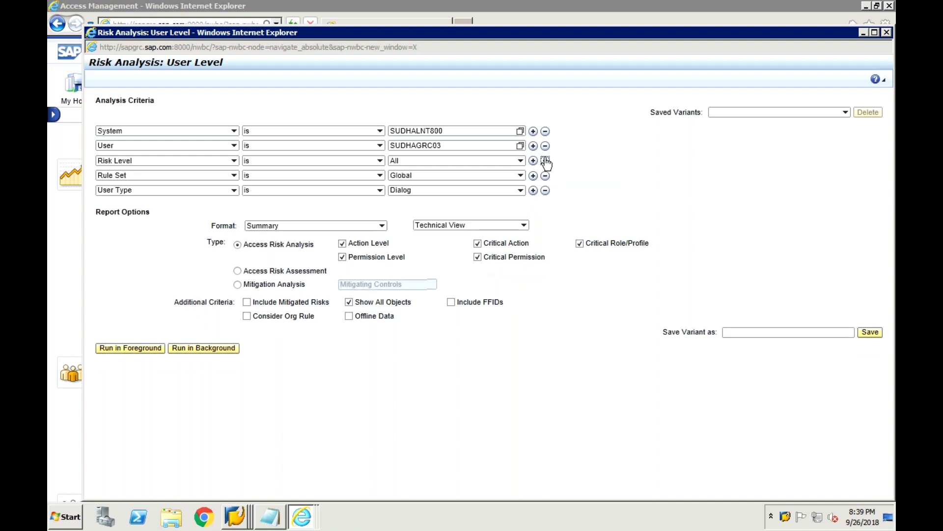
{"action": "left_click", "coordinate": [546, 160]}
{"action": "left_click", "coordinate": [546, 161]}
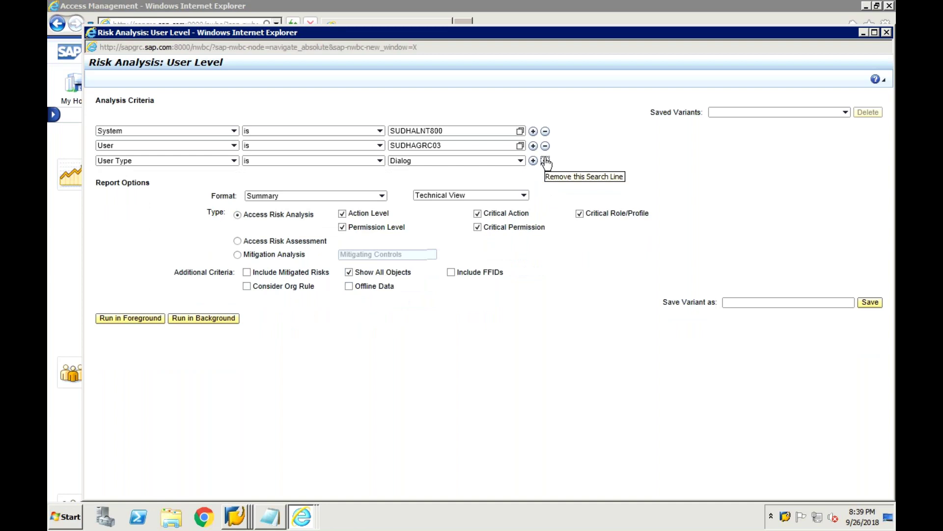
{"action": "left_click", "coordinate": [545, 160]}
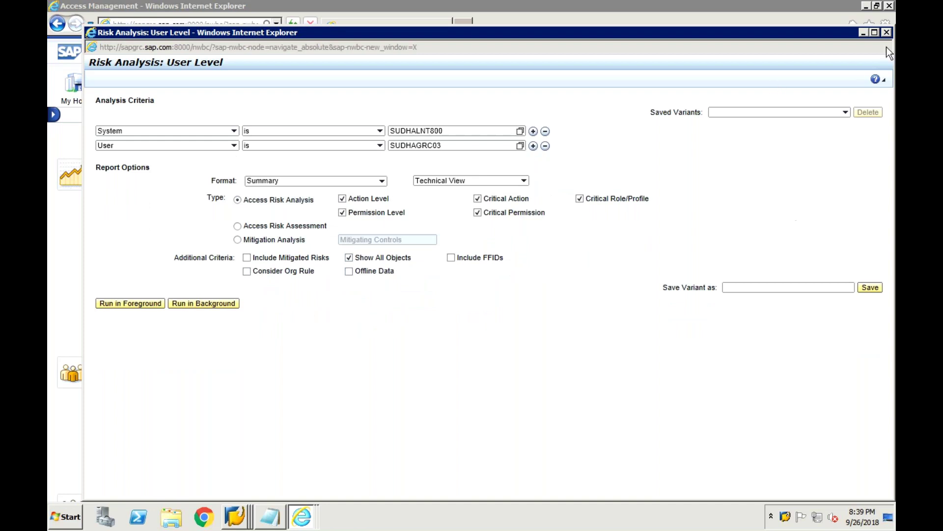
{"action": "left_click", "coordinate": [887, 32]}
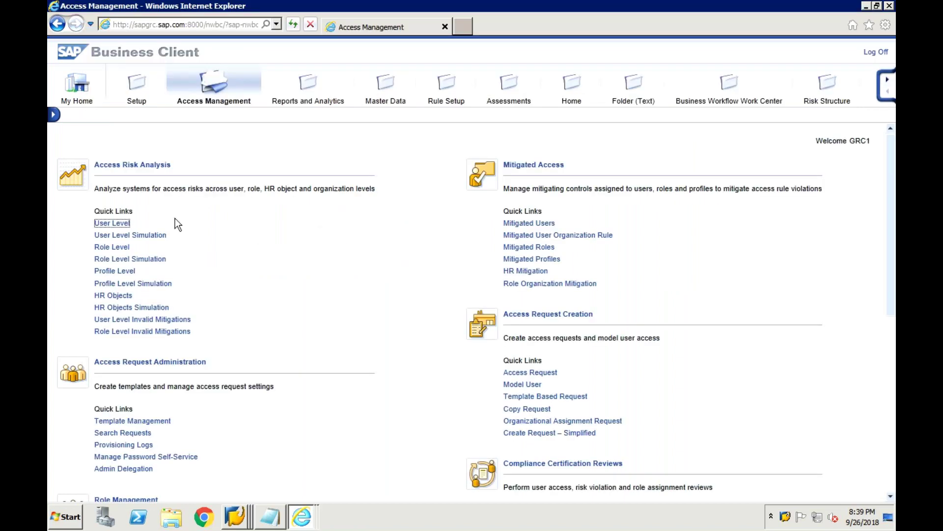
Open the user-level access risk analysis and set the system to SUDHALNT800 and the user to SUDHAGRC03.
{"action": "left_click", "coordinate": [126, 225]}
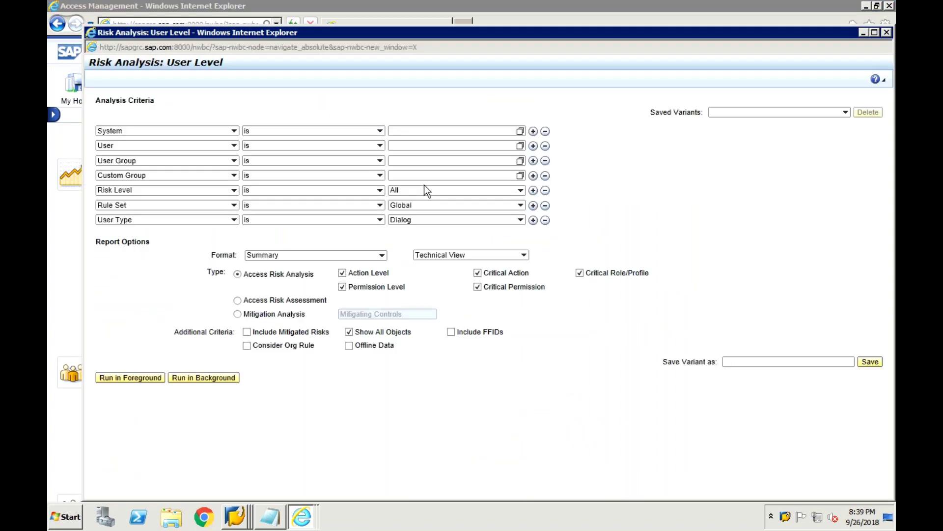
{"action": "left_click", "coordinate": [505, 132]}
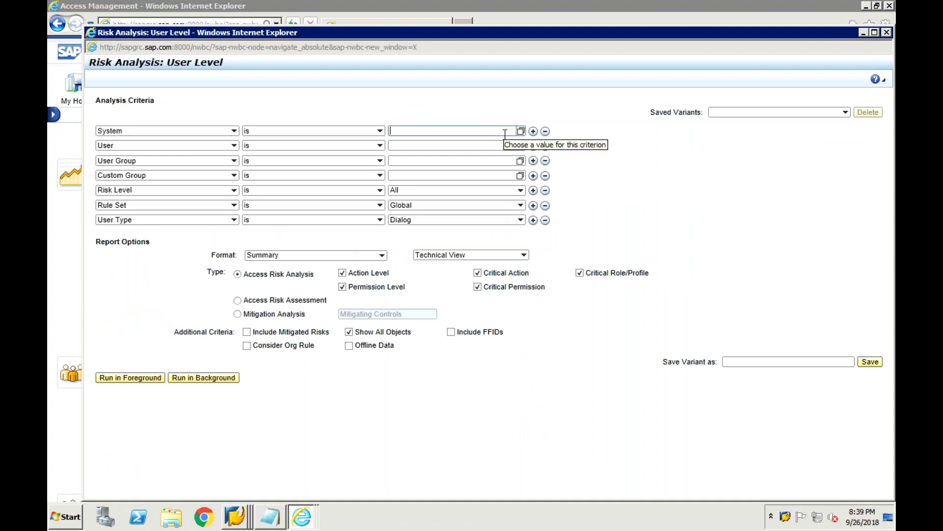
{"action": "type", "text": "SUDHALNT800"}
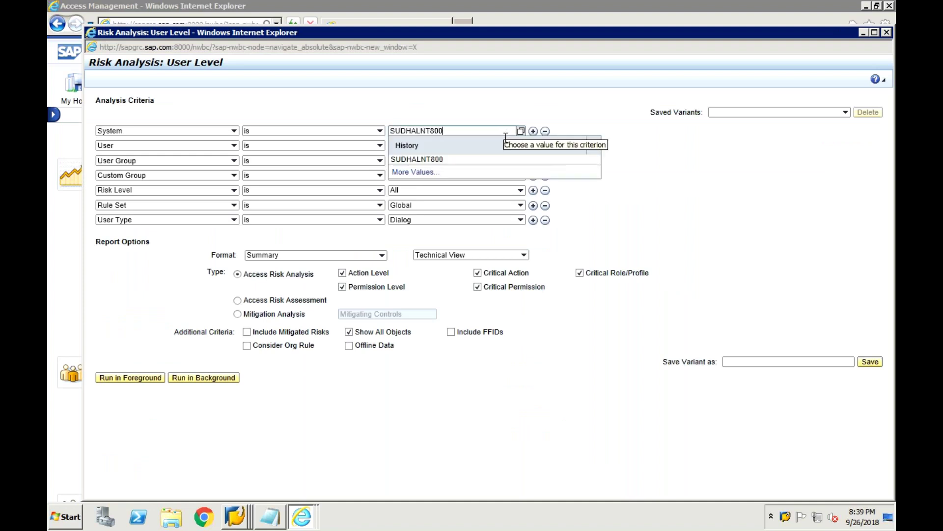
{"action": "left_click", "coordinate": [486, 160]}
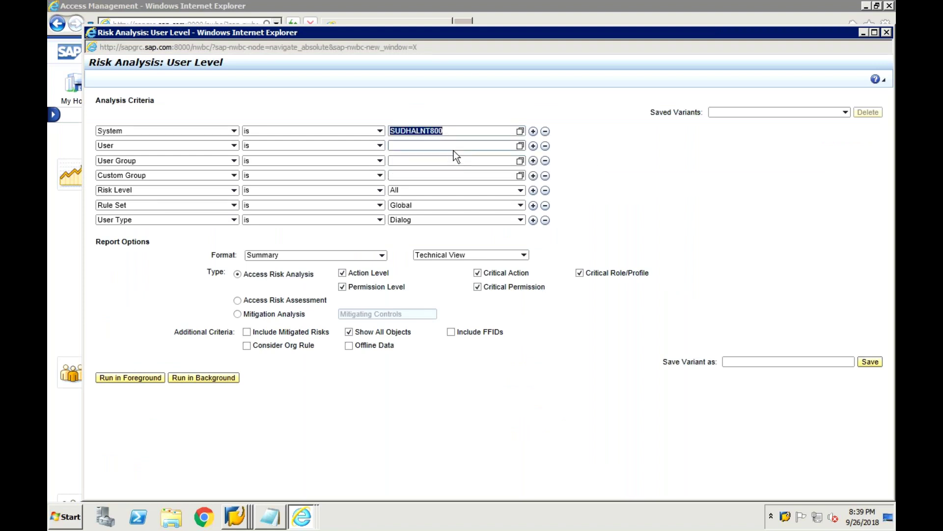
{"action": "left_click", "coordinate": [451, 147]}
{"action": "type", "text": "S"}
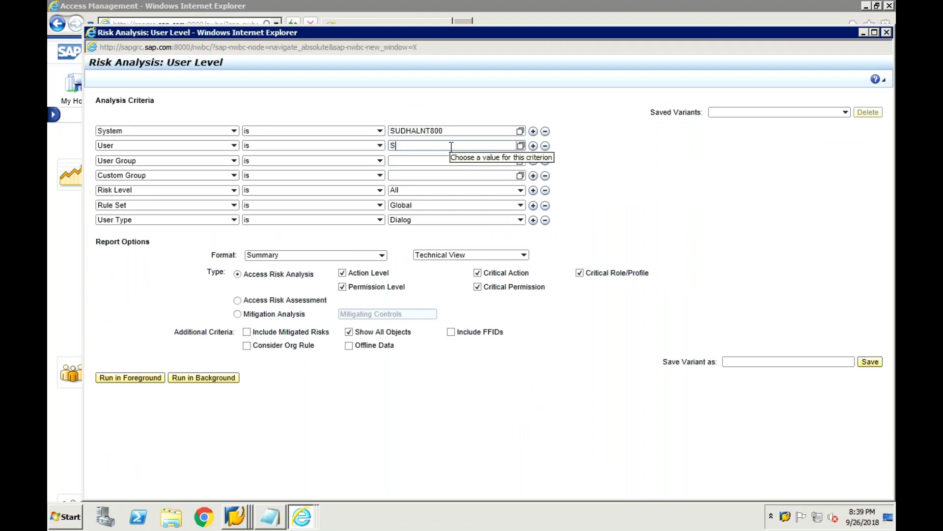
{"action": "type", "text": "UDHAGRC03"}
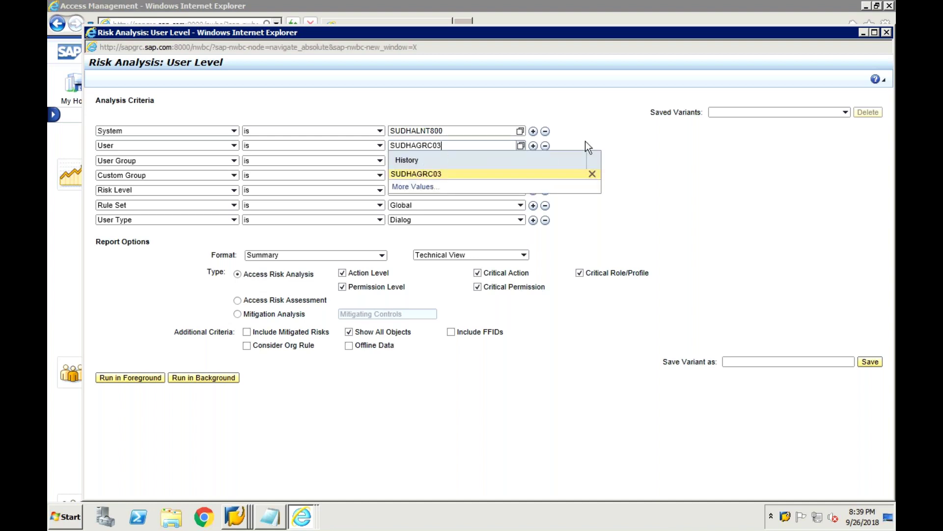
{"action": "left_click", "coordinate": [545, 173]}
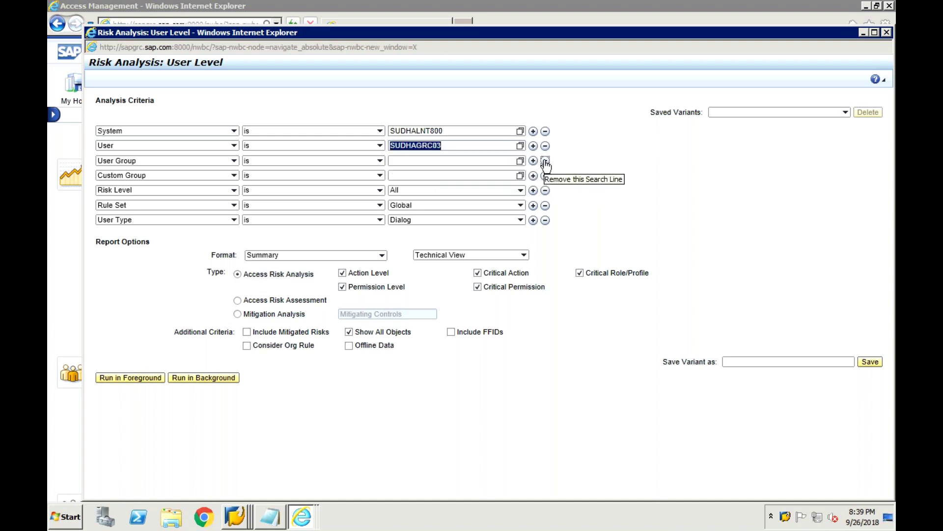
Remove the User Group and Custom Group criteria and set the rule set to SUDHARL1, checking it against the ruleset ID in the notes.
{"action": "left_click", "coordinate": [546, 163]}
{"action": "left_click", "coordinate": [546, 161]}
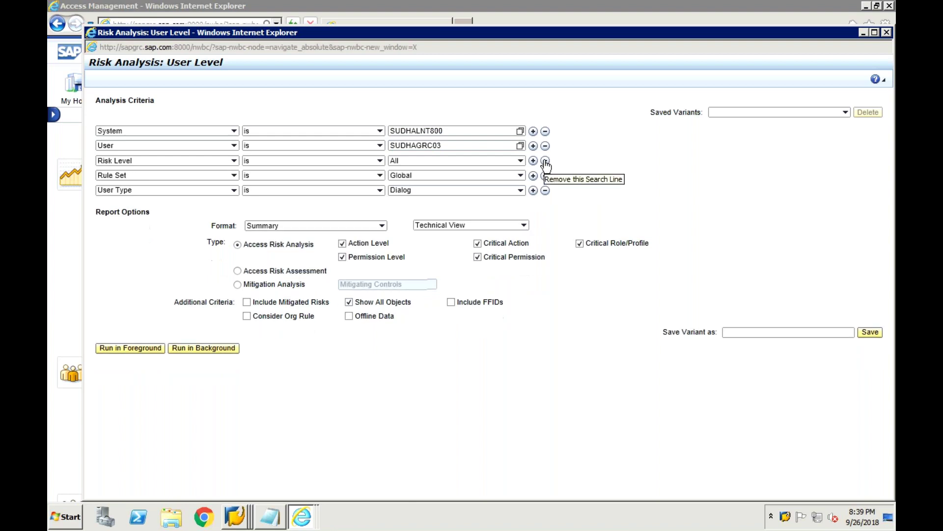
{"action": "left_click", "coordinate": [520, 176]}
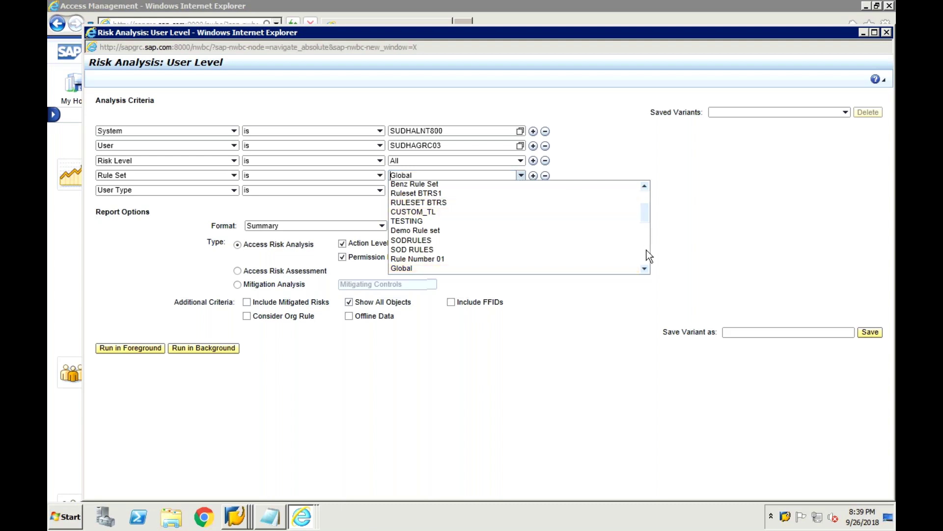
{"action": "scroll", "coordinate": [649, 256], "scroll_direction": "down", "scroll_amount": 3}
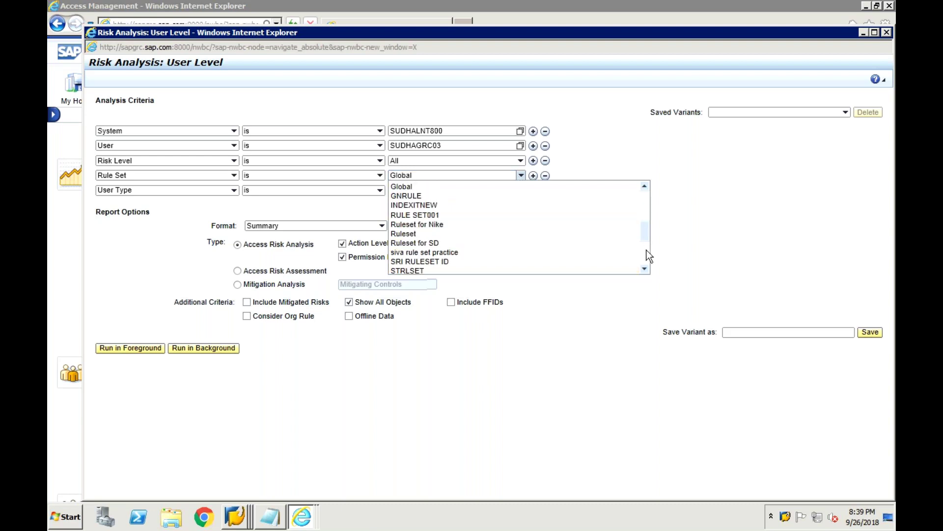
{"action": "scroll", "coordinate": [650, 256], "scroll_direction": "down", "scroll_amount": 3}
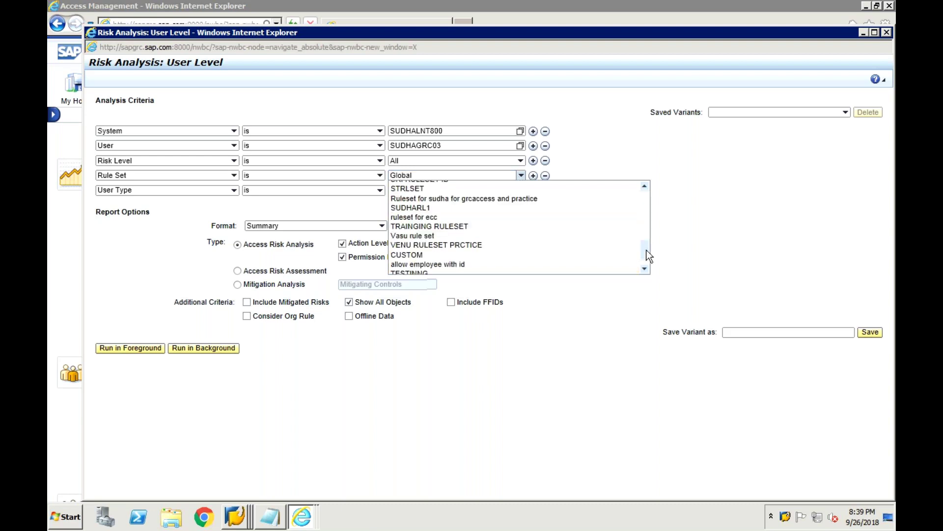
{"action": "left_click", "coordinate": [508, 207]}
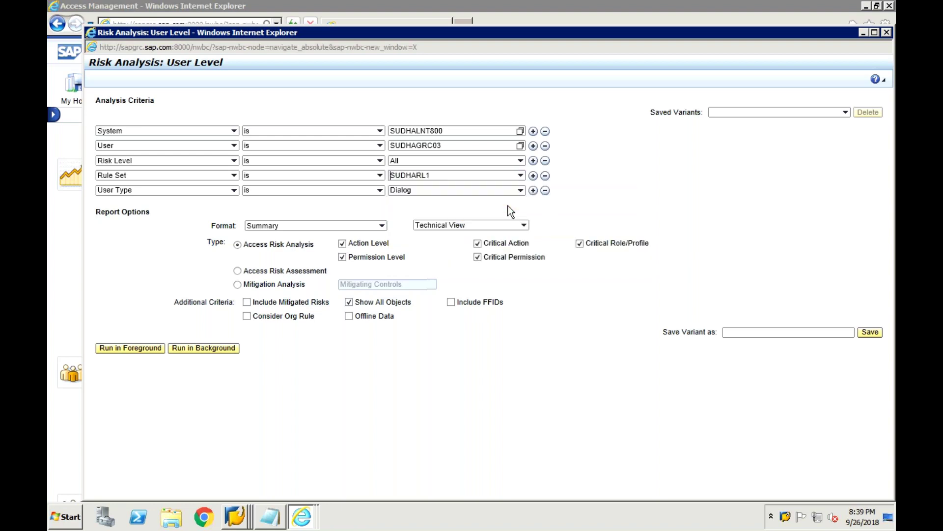
{"action": "left_click", "coordinate": [279, 515]}
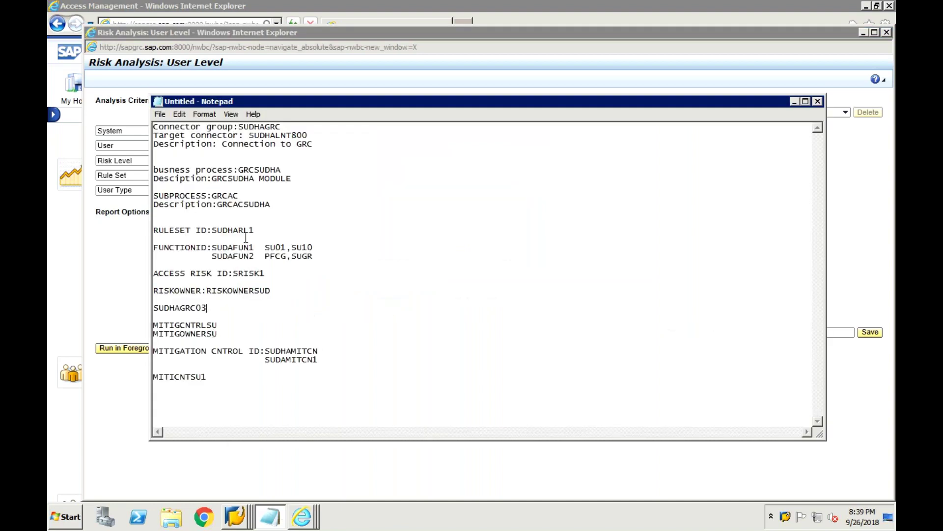
{"action": "left_click", "coordinate": [118, 301]}
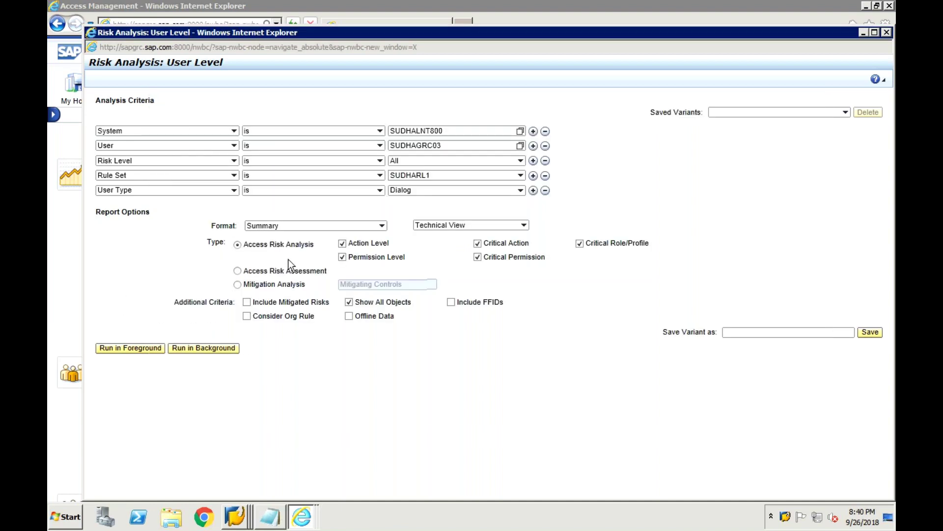
Restrict the access risk analysis to Action Level only, run it in the foreground and close the results.
{"action": "left_click", "coordinate": [344, 245]}
{"action": "left_click", "coordinate": [343, 245]}
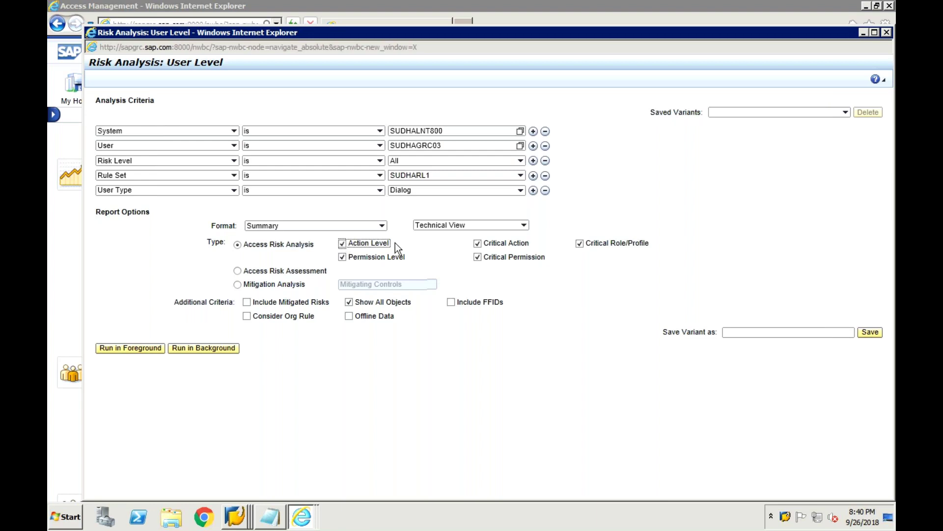
{"action": "left_click", "coordinate": [478, 244]}
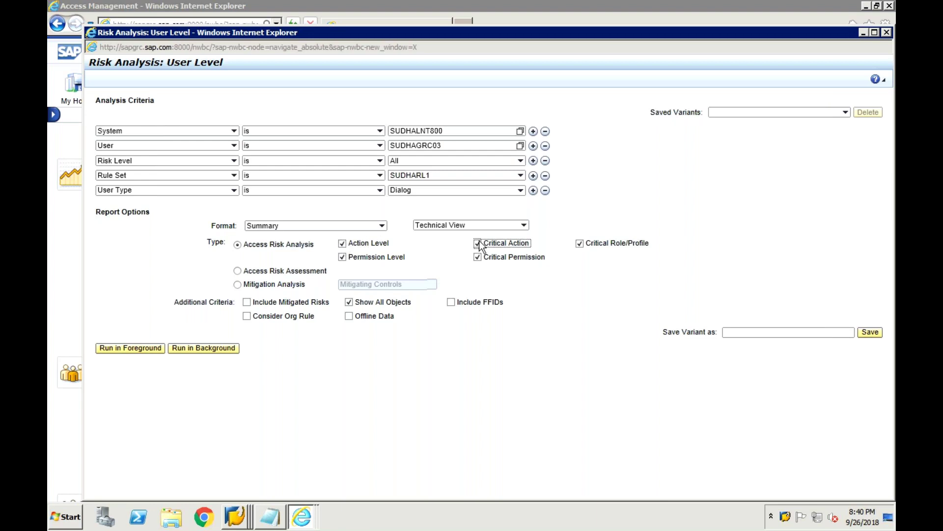
{"action": "left_click", "coordinate": [580, 245]}
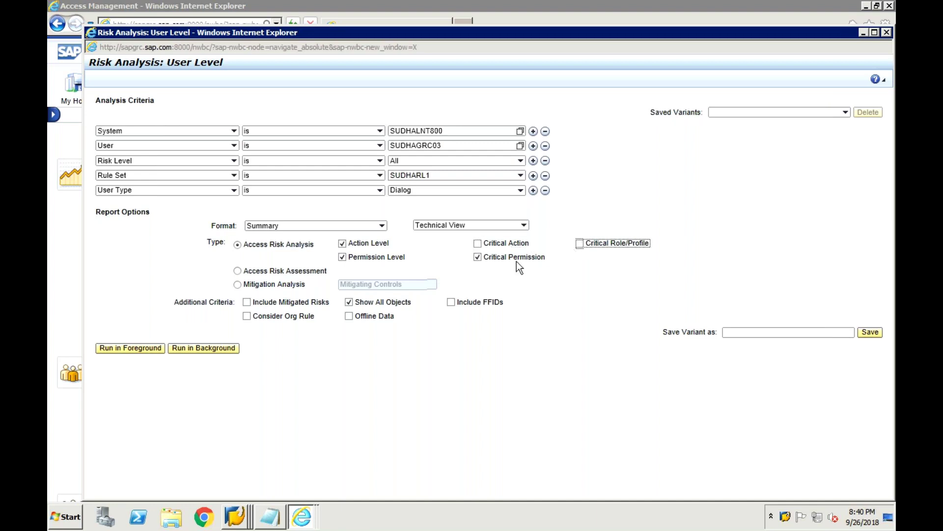
{"action": "left_click", "coordinate": [478, 257]}
{"action": "left_click", "coordinate": [343, 257]}
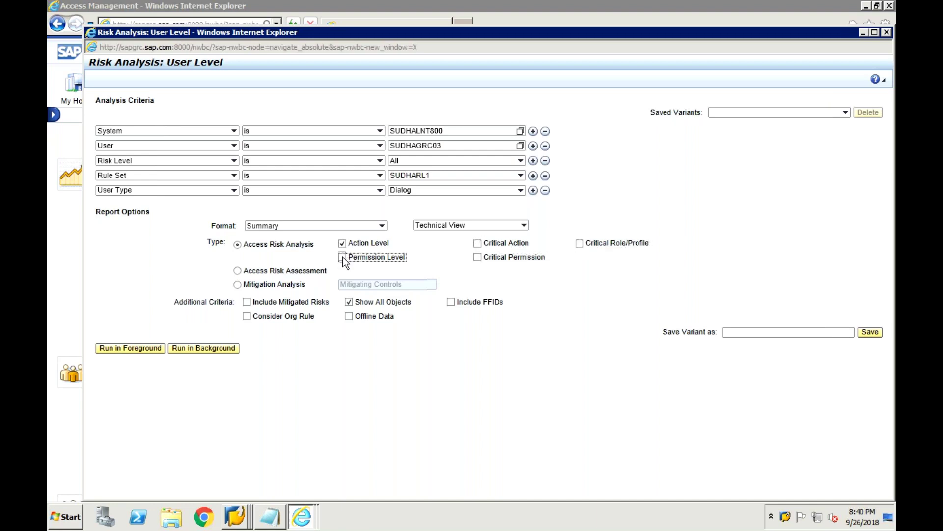
{"action": "left_click", "coordinate": [142, 348]}
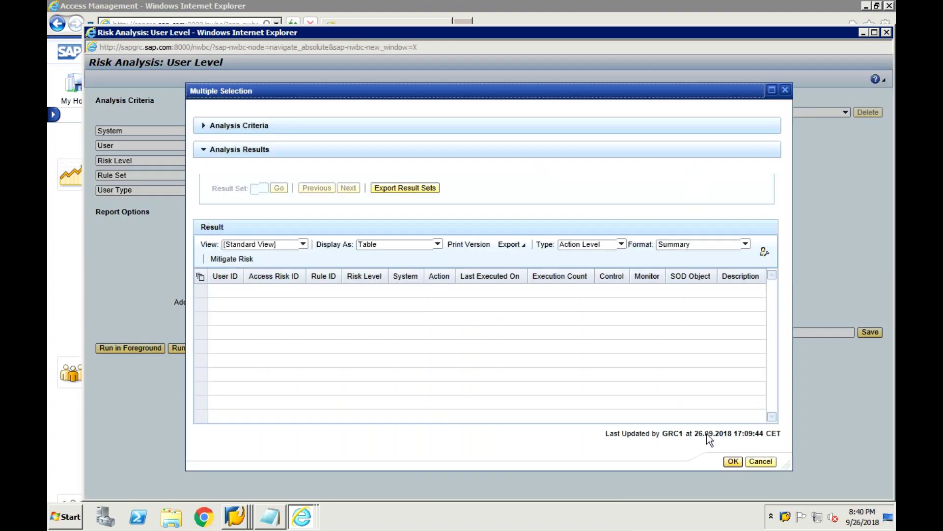
{"action": "left_click", "coordinate": [733, 462]}
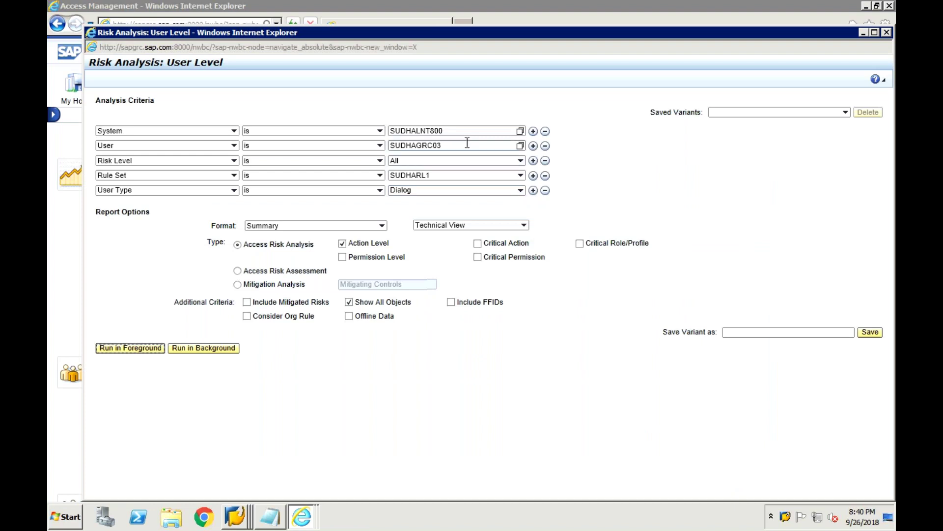
Clear the User criterion, start the foreground analysis for all users and cancel it at the confirmation.
{"action": "left_click", "coordinate": [467, 142]}
{"action": "key", "text": "BackSpace"}
{"action": "key", "text": "BackSpace"}
{"action": "key", "text": "BackSpace"}
{"action": "key", "text": "BackSpace"}
{"action": "key", "text": "BackSpace"}
{"action": "key", "text": "BackSpace"}
{"action": "key", "text": "BackSpace"}
{"action": "key", "text": "BackSpace"}
{"action": "key", "text": "BackSpace"}
{"action": "key", "text": "BackSpace"}
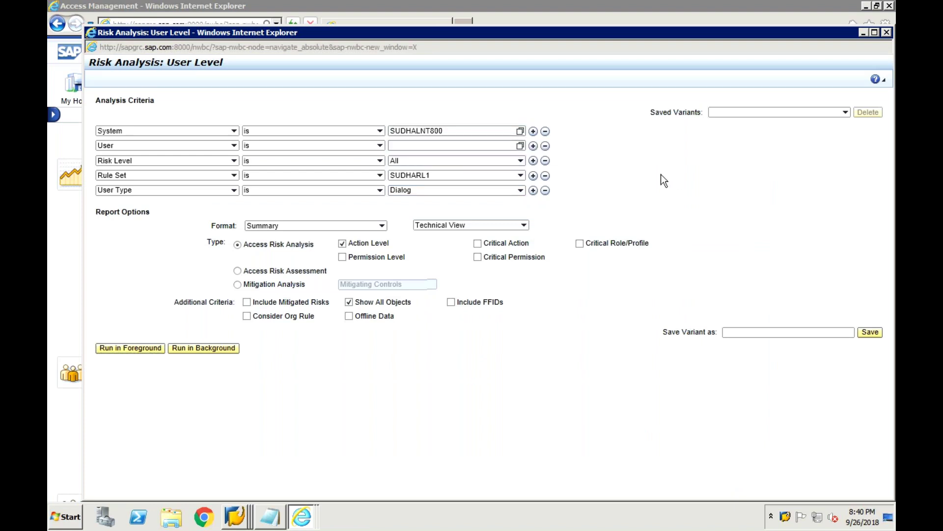
{"action": "left_click", "coordinate": [145, 350]}
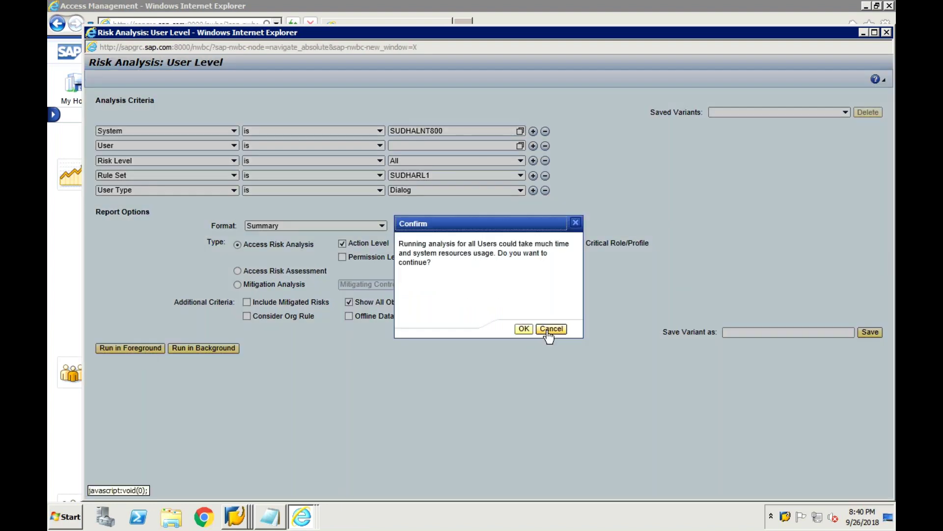
{"action": "left_click", "coordinate": [550, 329]}
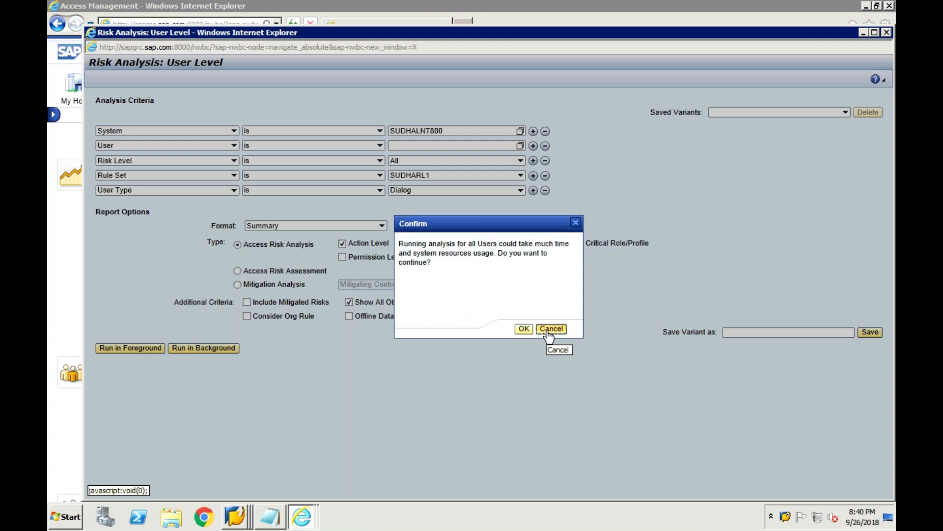
Set the User criterion to * and run the action-level access risk analysis in the foreground.
{"action": "left_click", "coordinate": [429, 143]}
{"action": "type", "text": "*"}
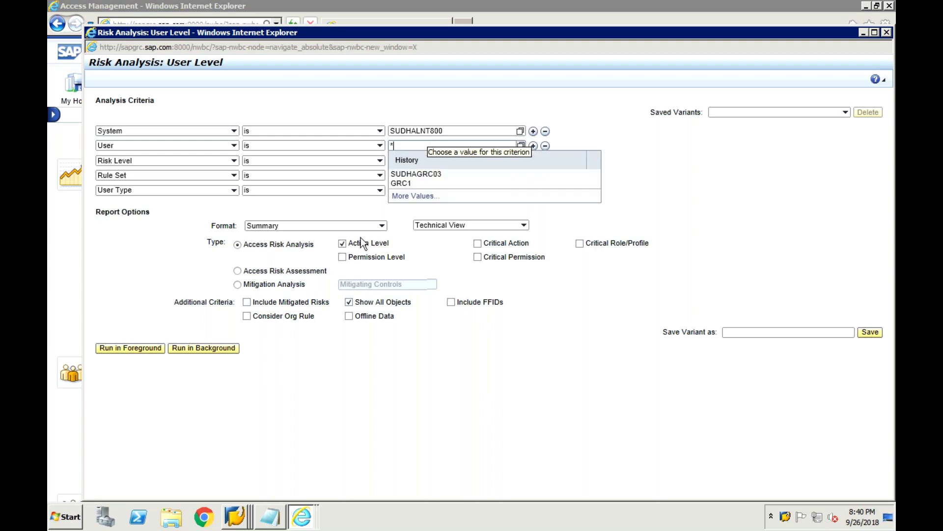
{"action": "left_click", "coordinate": [327, 363]}
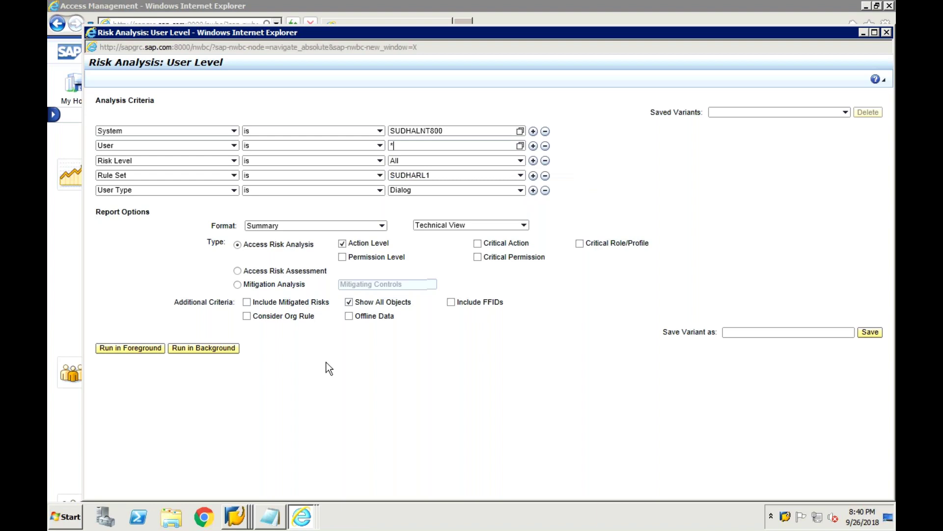
{"action": "left_click", "coordinate": [132, 350]}
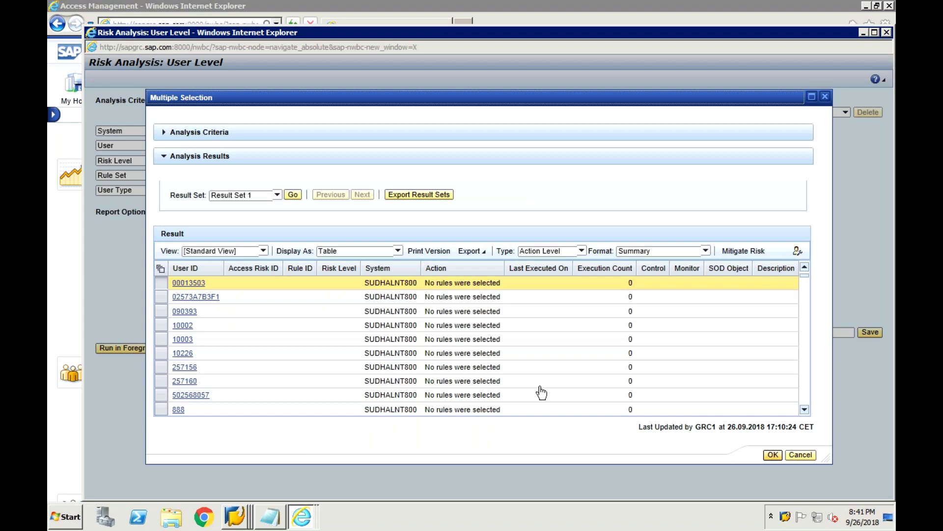
Browse the analysis results to user ALEREMOTE, open that user's details and close them again.
{"action": "left_click", "coordinate": [804, 393]}
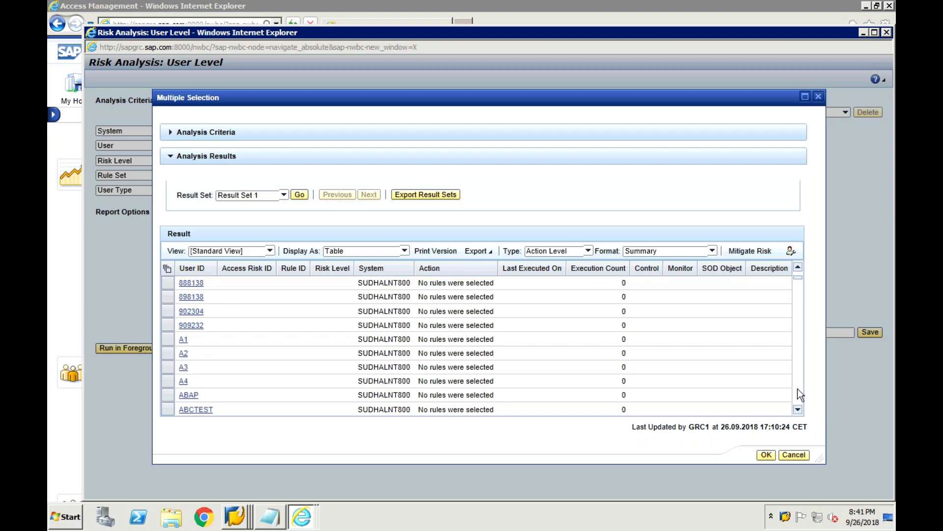
{"action": "left_click", "coordinate": [798, 389]}
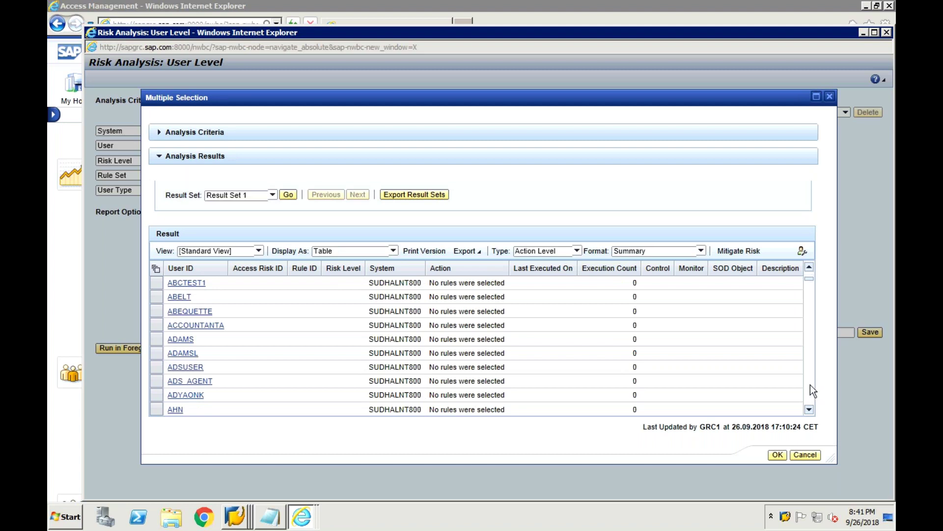
{"action": "left_click", "coordinate": [814, 390]}
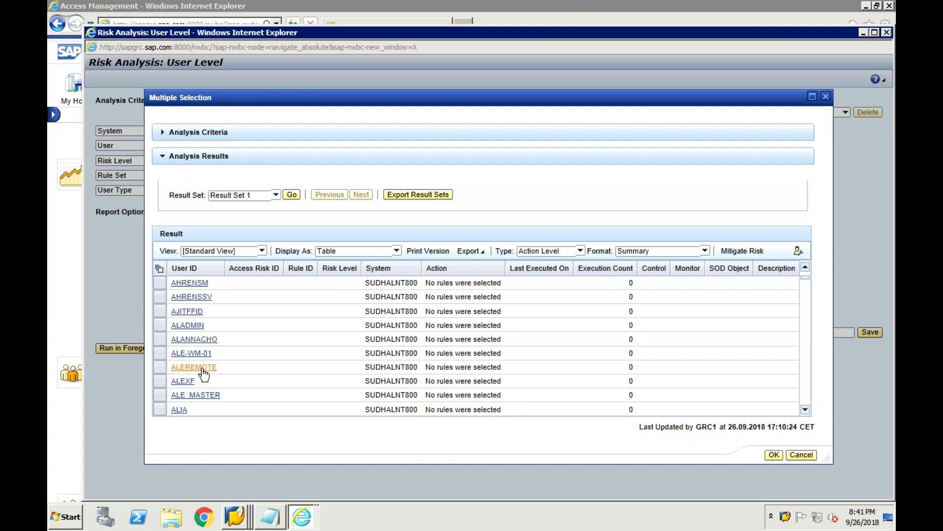
{"action": "left_click", "coordinate": [203, 370]}
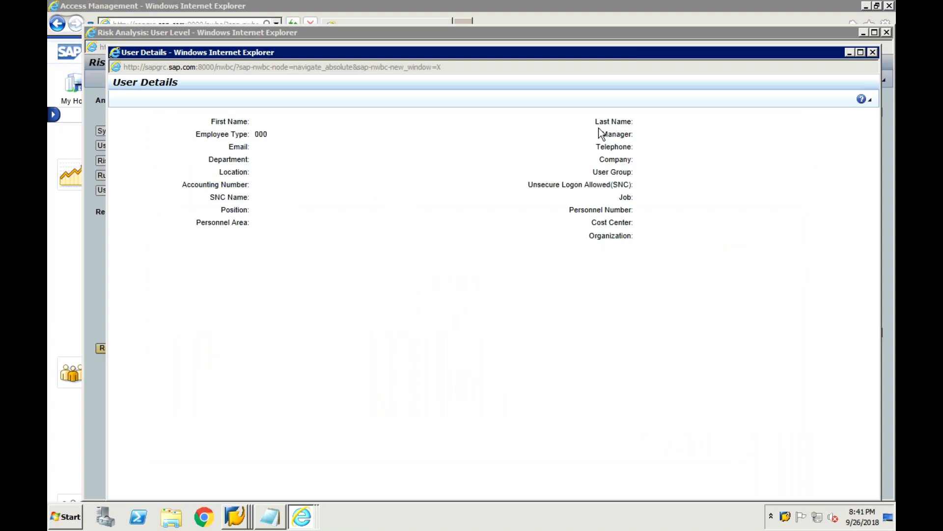
{"action": "left_click", "coordinate": [874, 52]}
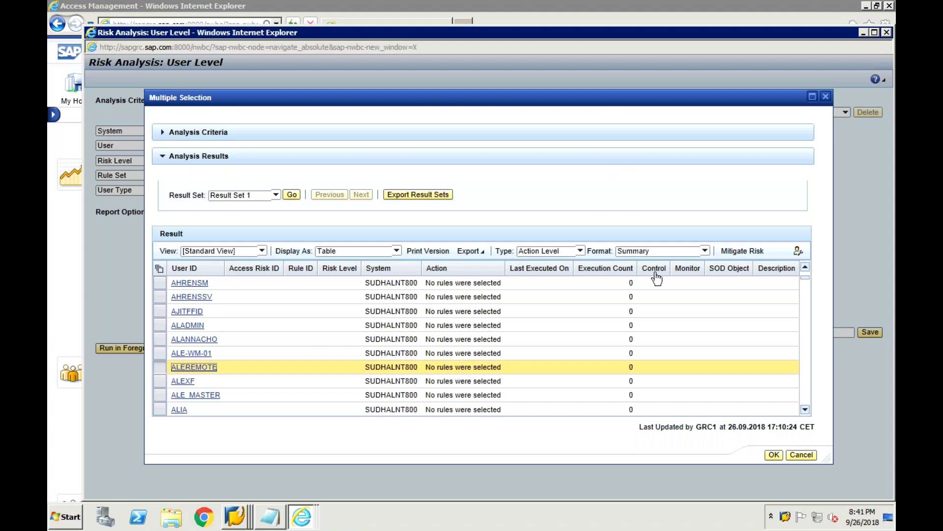
Add a mitigation control assignment row from the risk results and set its Control ID to SUDAMITCN1, copied from the notes.
{"action": "left_click", "coordinate": [738, 251]}
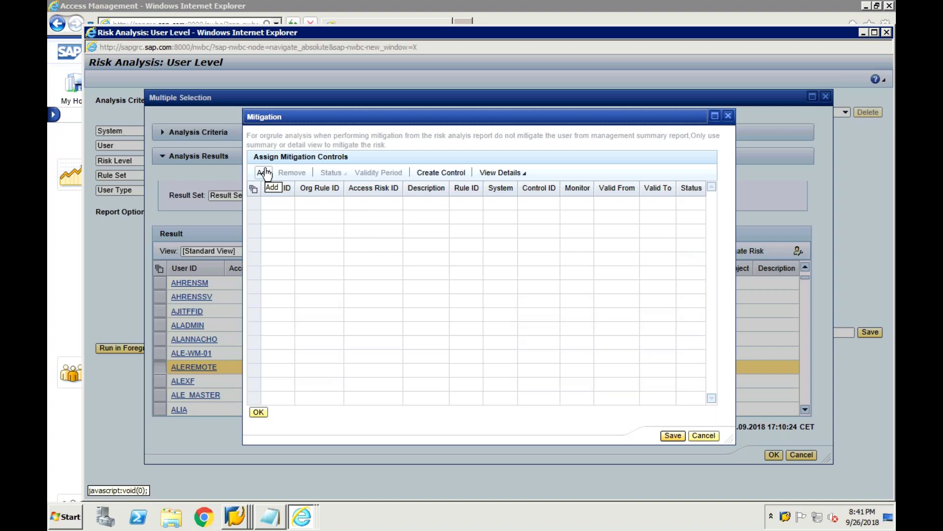
{"action": "left_click", "coordinate": [266, 173]}
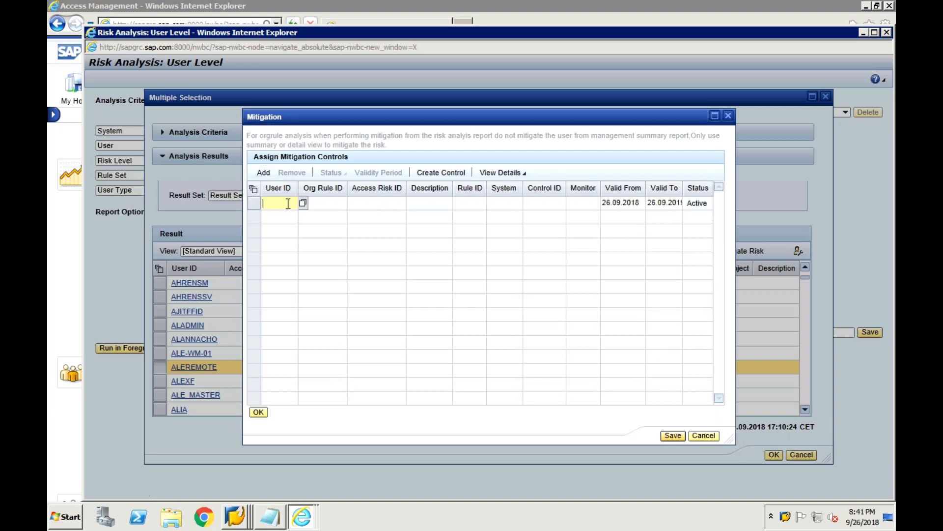
{"action": "left_click", "coordinate": [272, 518]}
{"action": "left_click_drag", "start_coordinate": [319, 359], "coordinate": [266, 361]}
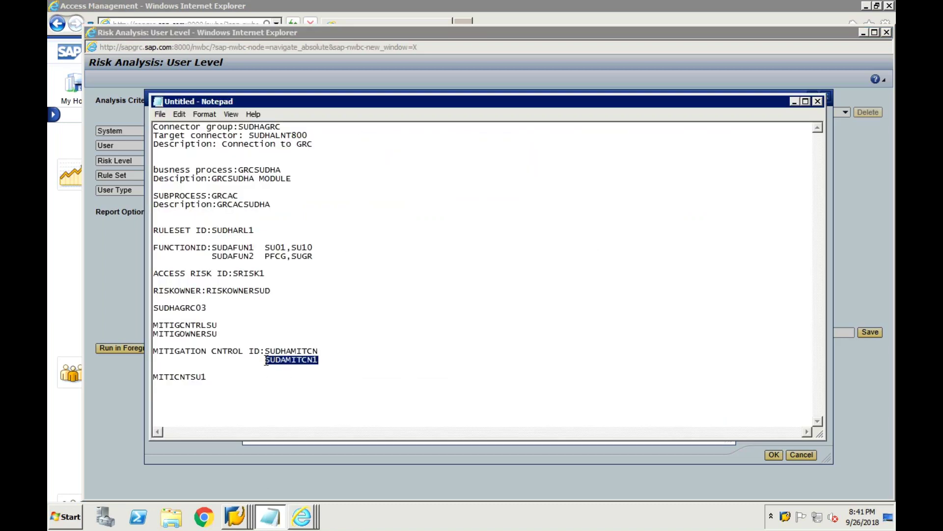
{"action": "left_click", "coordinate": [207, 453]}
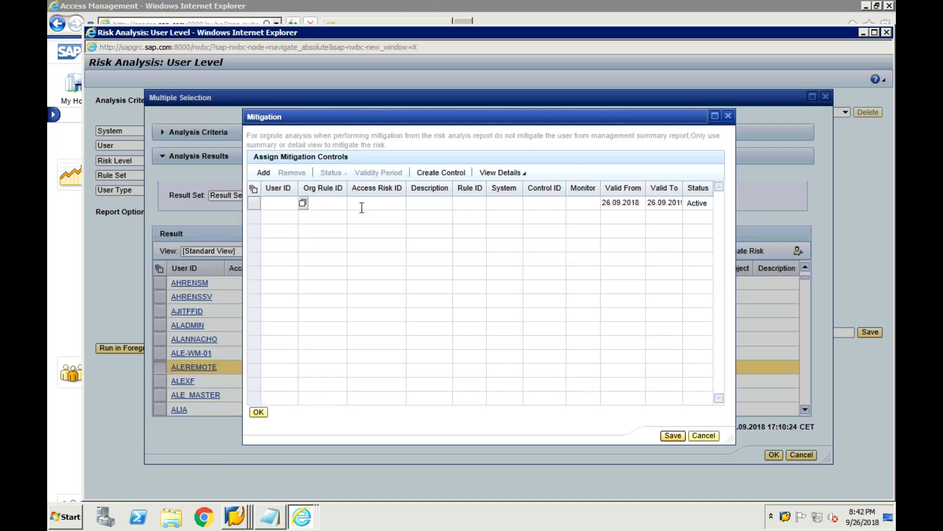
{"action": "left_click", "coordinate": [551, 203]}
{"action": "type", "text": "JDAMITCN1"}
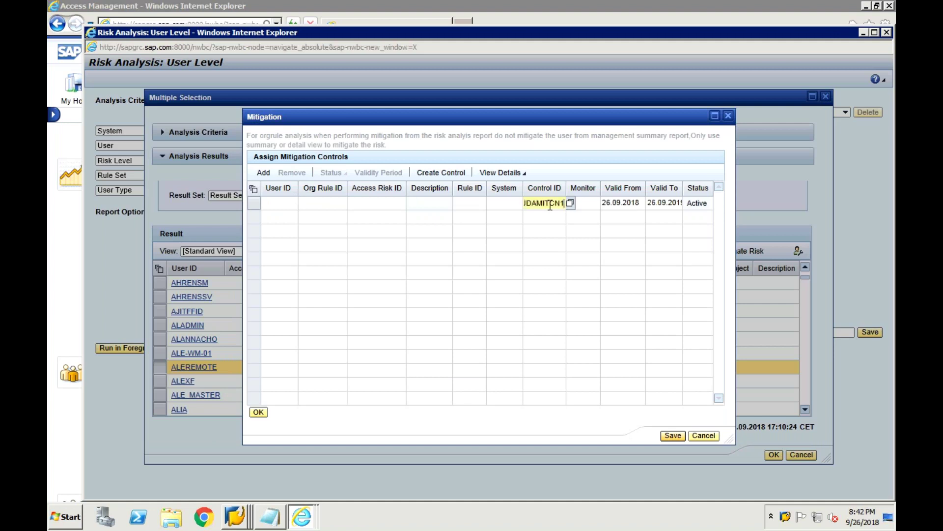
Enter ALEREMOTE as the User ID of the mitigation assignment.
{"action": "left_click", "coordinate": [288, 207]}
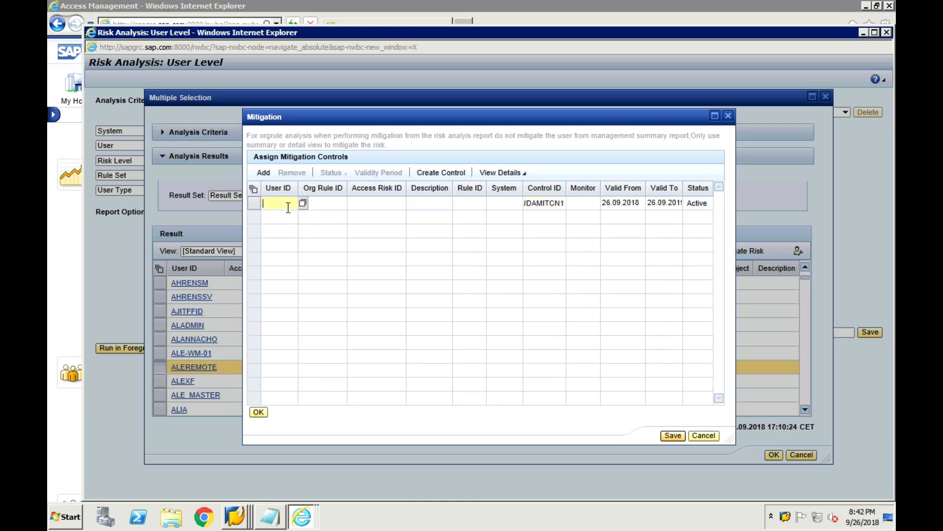
{"action": "type", "text": "A"}
{"action": "type", "text": "LER"}
{"action": "type", "text": "EMOTE"}
{"action": "left_click", "coordinate": [327, 209]}
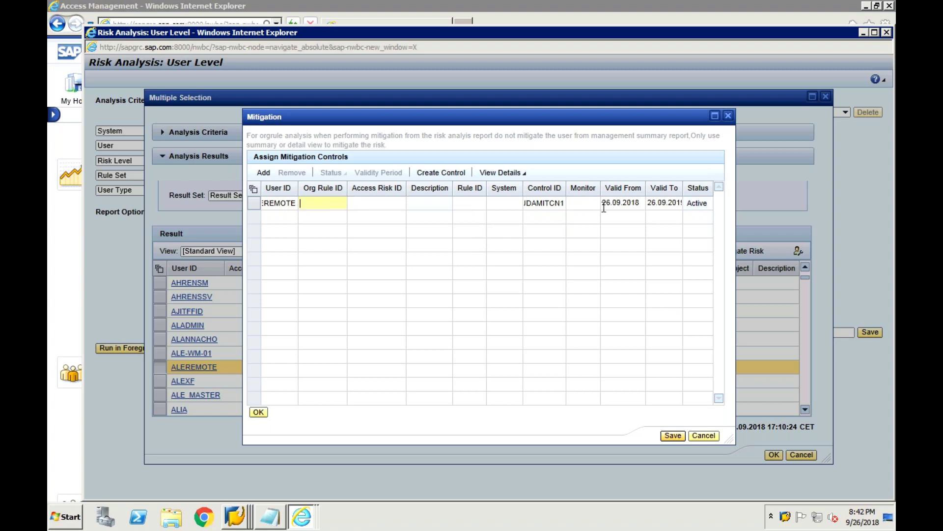
Search for the control's monitors and assign MITIGCNTRLSU as the Monitor of the mitigation row.
{"action": "left_click", "coordinate": [589, 202]}
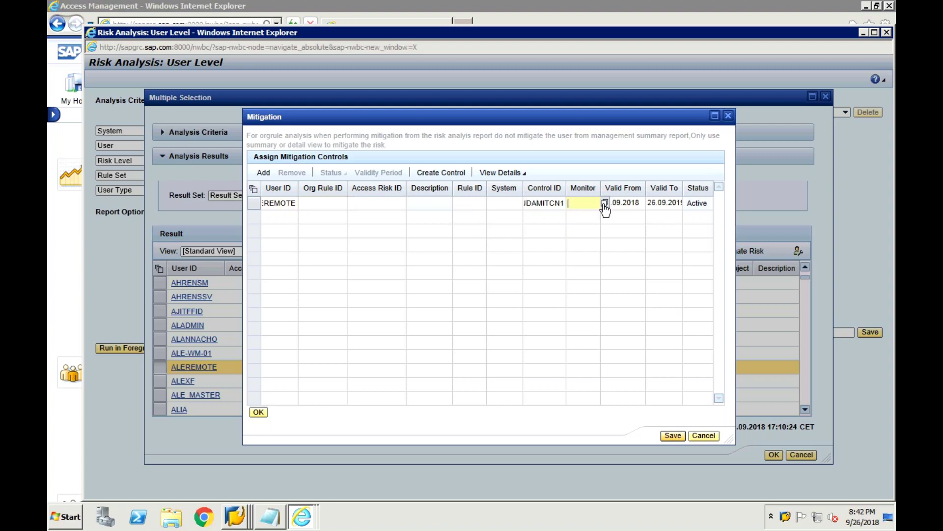
{"action": "left_click", "coordinate": [605, 203]}
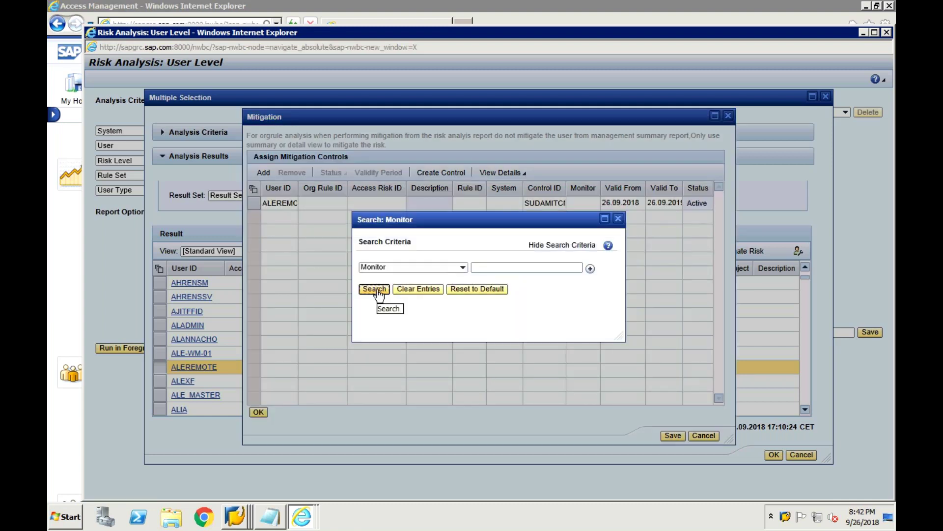
{"action": "left_click", "coordinate": [378, 290]}
{"action": "left_click", "coordinate": [347, 326]}
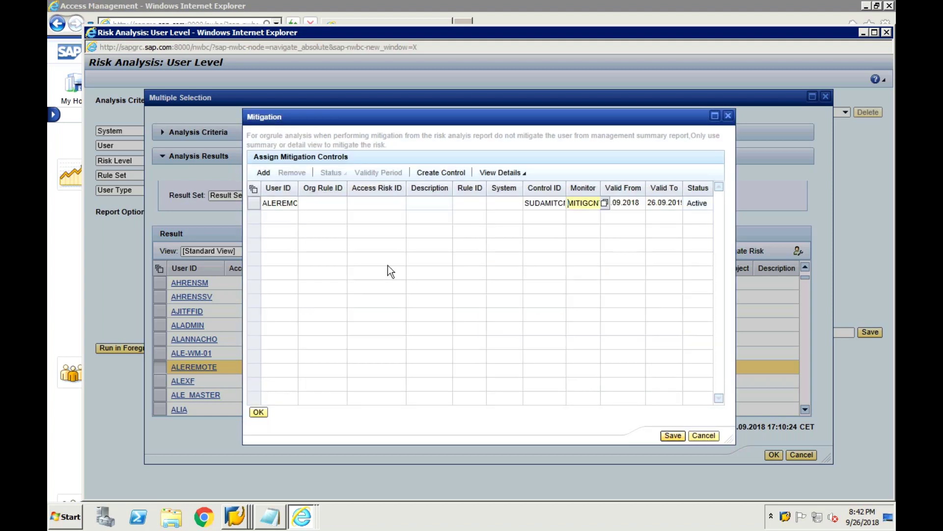
Try the wildcard * as both the System and the Org Rule ID of the mitigation row.
{"action": "left_click", "coordinate": [513, 202]}
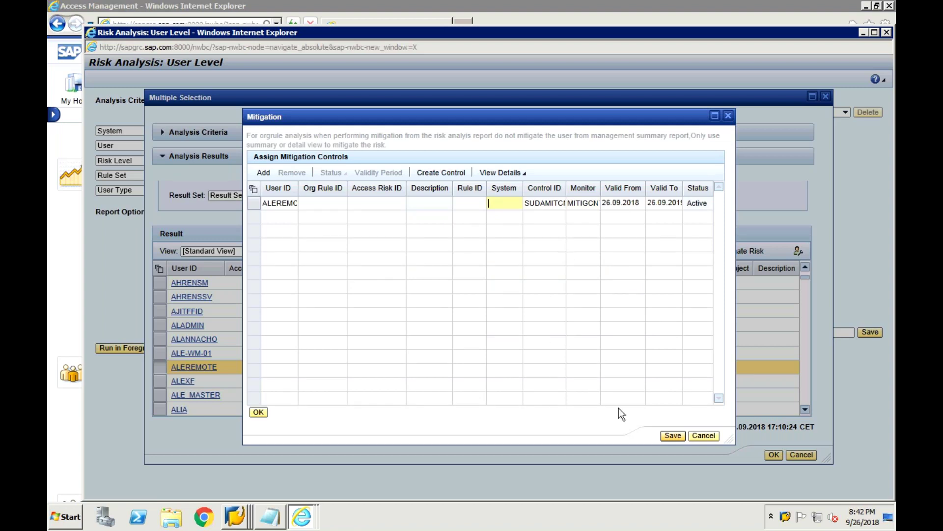
{"action": "type", "text": "*"}
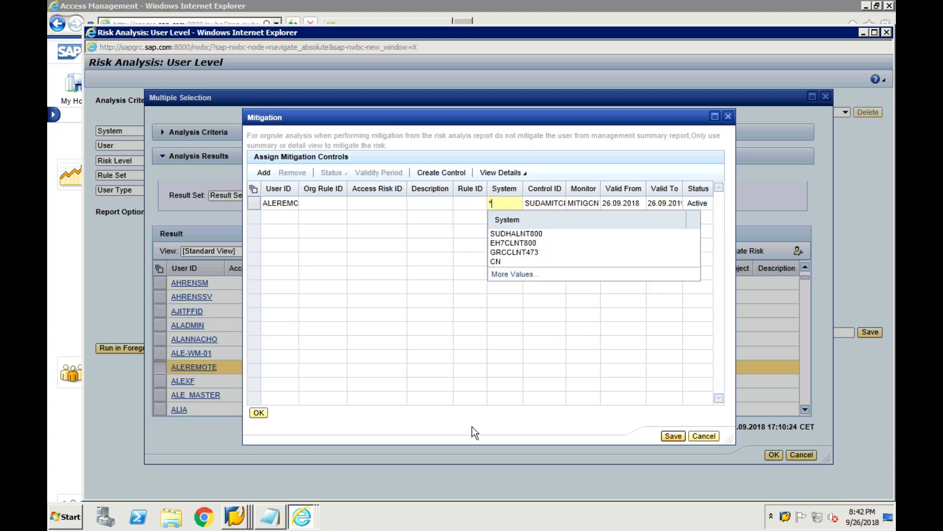
{"action": "left_click", "coordinate": [473, 426]}
{"action": "left_click", "coordinate": [340, 203]}
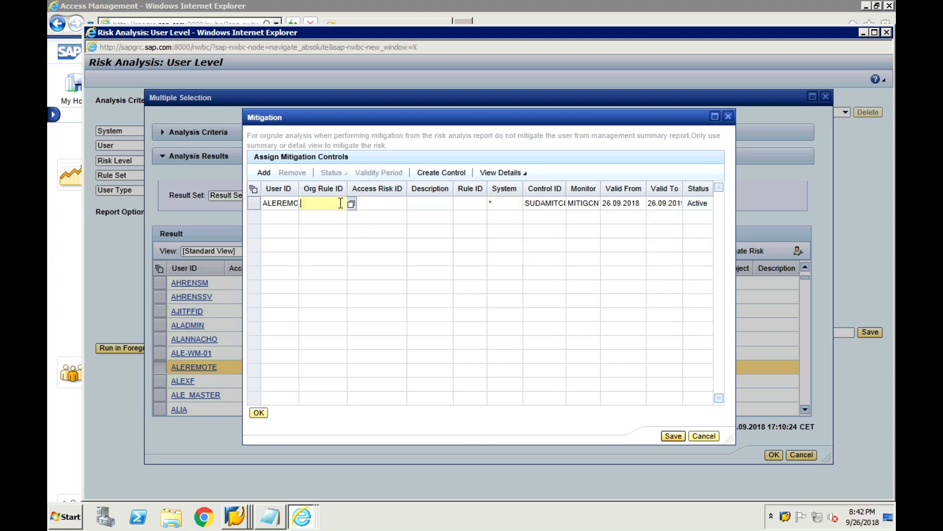
{"action": "type", "text": "*"}
{"action": "left_click", "coordinate": [365, 206]}
Set the System of the mitigation row to SUDHALNT800.
{"action": "left_click", "coordinate": [496, 206]}
{"action": "key", "text": "BackSpace"}
{"action": "type", "text": "SIDHA"}
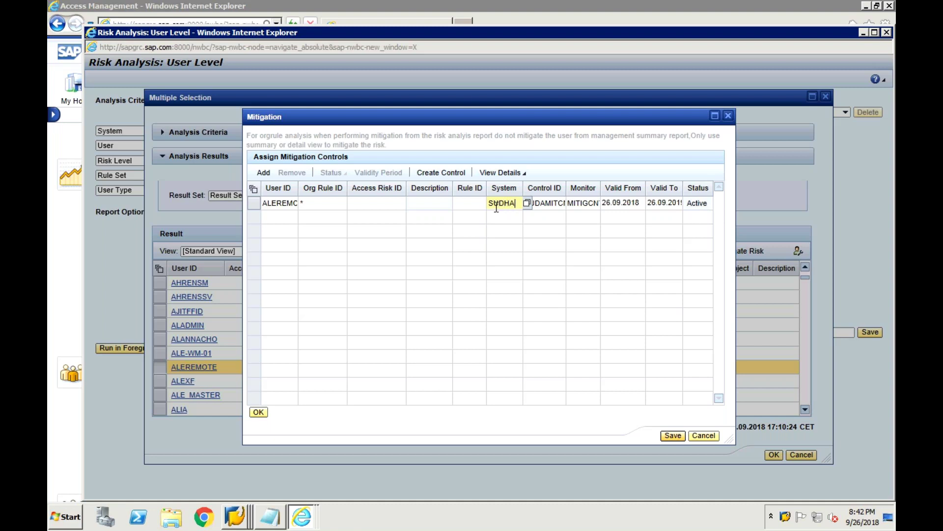
{"action": "type", "text": "LN"}
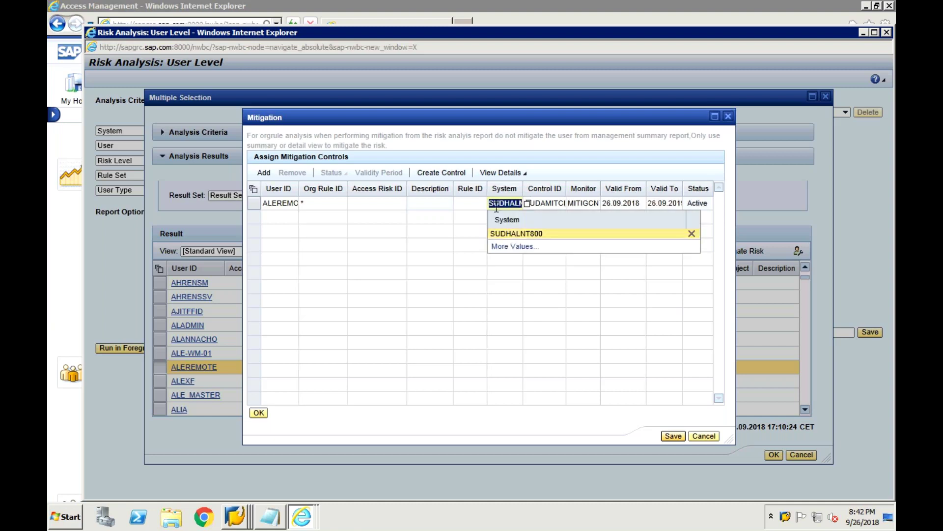
{"action": "left_click", "coordinate": [516, 234]}
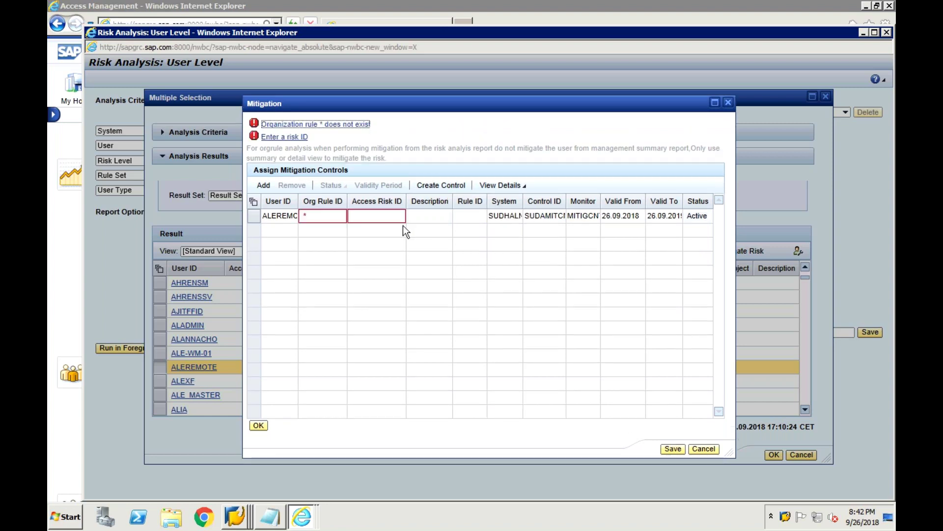
Clear the Org Rule ID, search the available organization rules and close the search without choosing one.
{"action": "left_click", "coordinate": [317, 217]}
{"action": "left_click_drag", "start_coordinate": [317, 217], "coordinate": [303, 216]}
{"action": "key", "text": "BackSpace"}
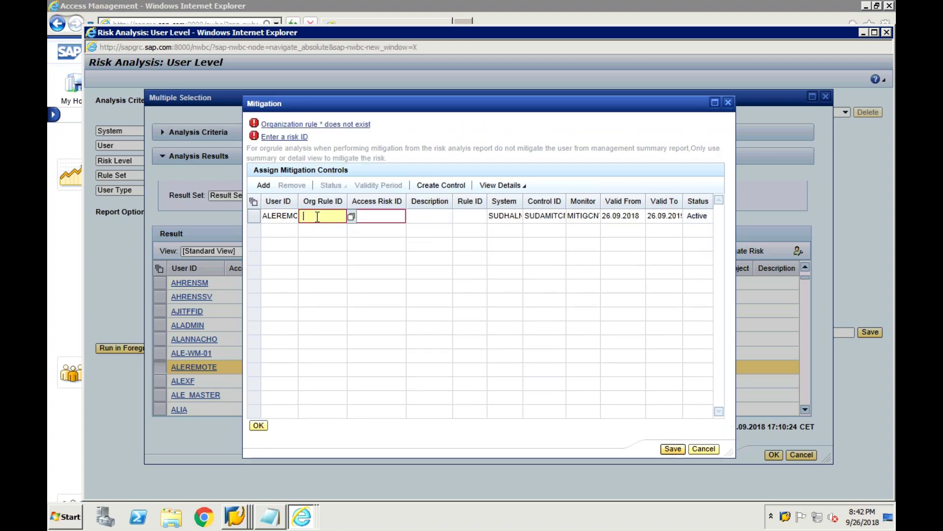
{"action": "left_click", "coordinate": [351, 217]}
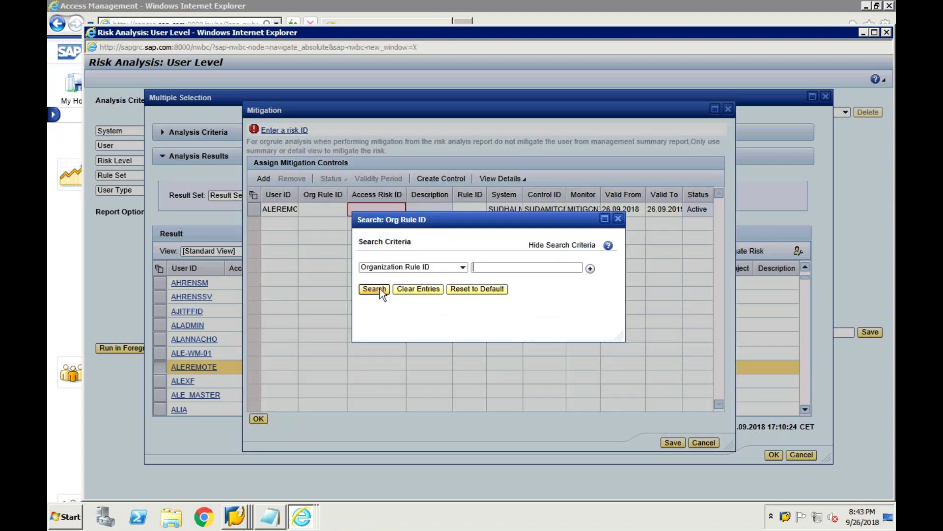
{"action": "left_click", "coordinate": [378, 285]}
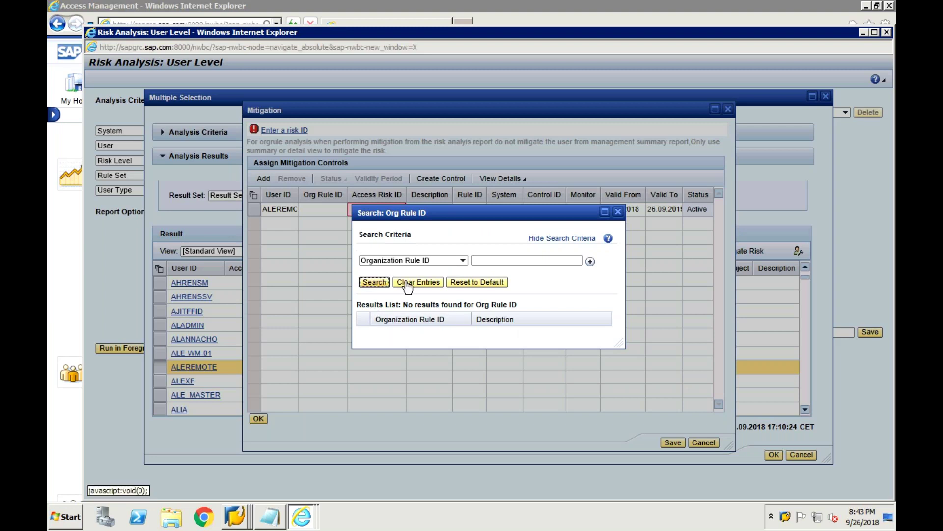
{"action": "left_click", "coordinate": [618, 212]}
Set the Access Risk ID to SRISK1 and save the mitigation assignment.
{"action": "left_click", "coordinate": [391, 203]}
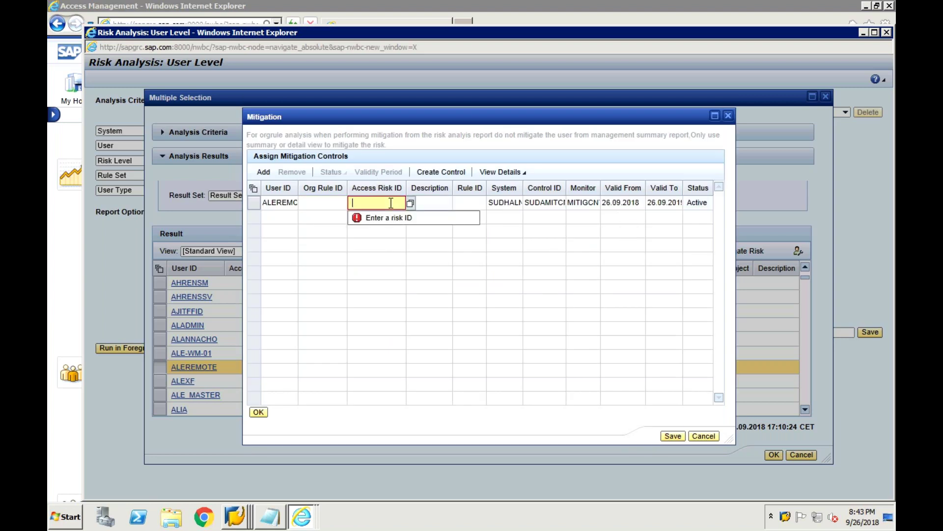
{"action": "type", "text": "SRISK1"}
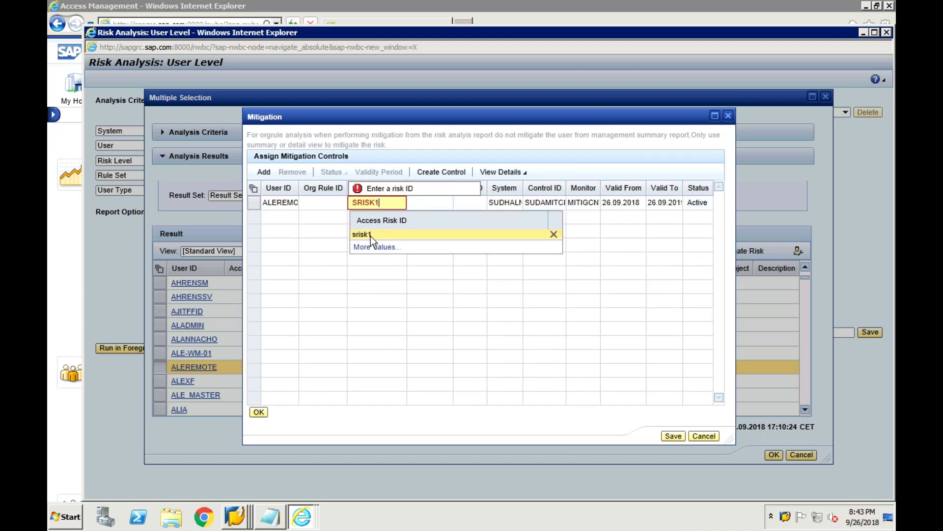
{"action": "left_click", "coordinate": [371, 236]}
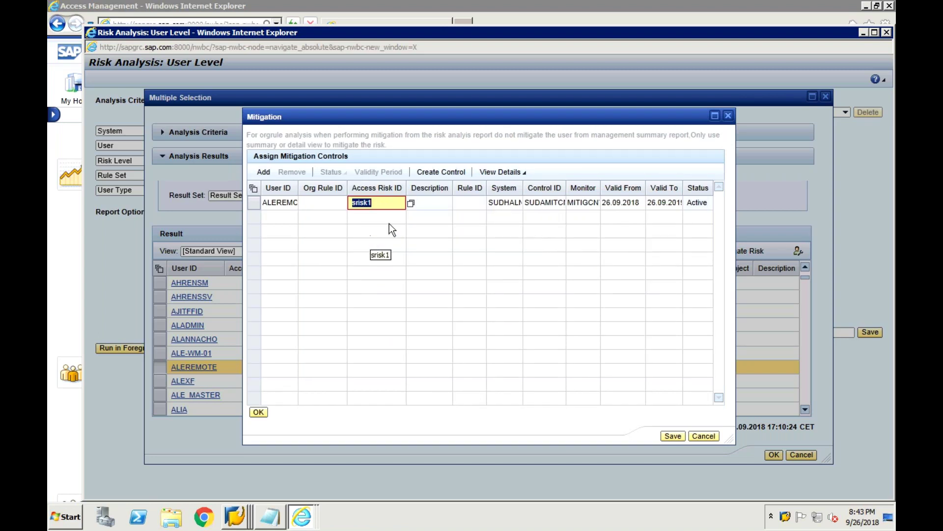
{"action": "left_click", "coordinate": [427, 206]}
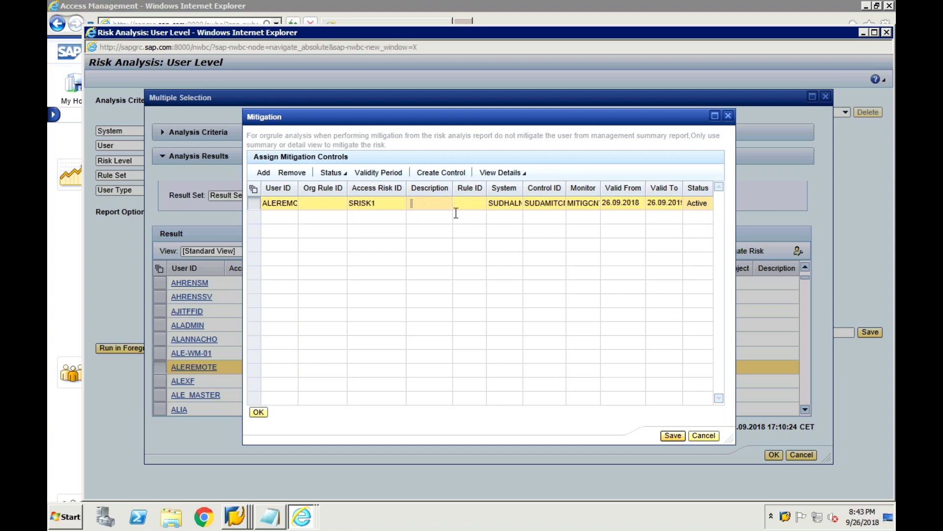
{"action": "left_click", "coordinate": [673, 435]}
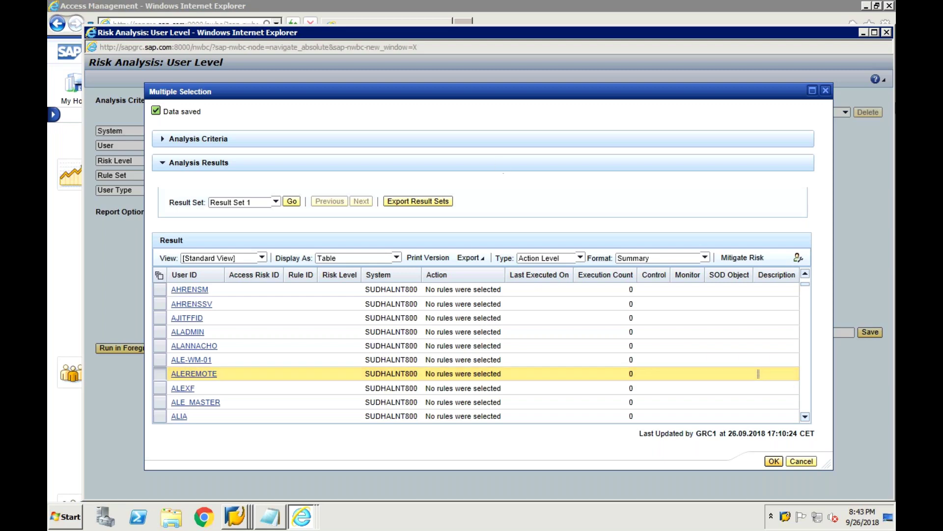
Close the analysis results and the user-level risk analysis, returning to the Access Management page.
{"action": "left_click", "coordinate": [803, 461]}
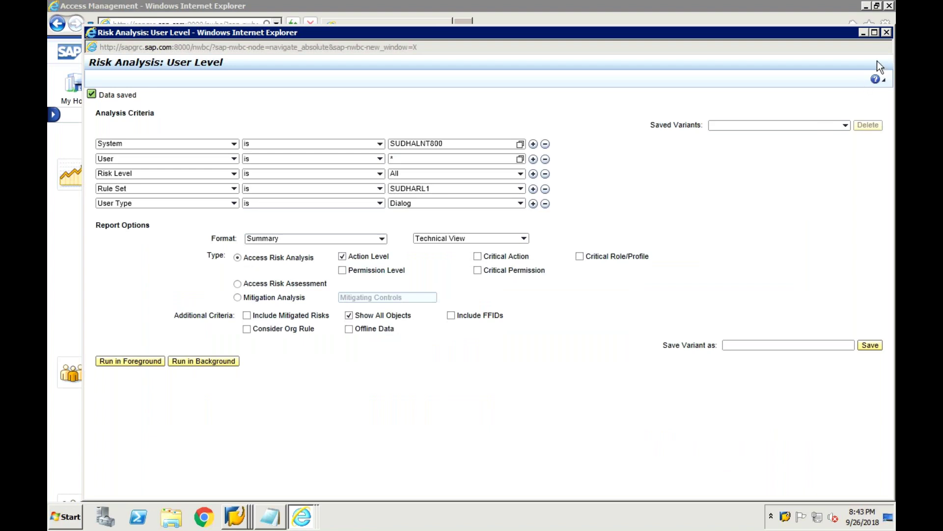
{"action": "left_click", "coordinate": [889, 31]}
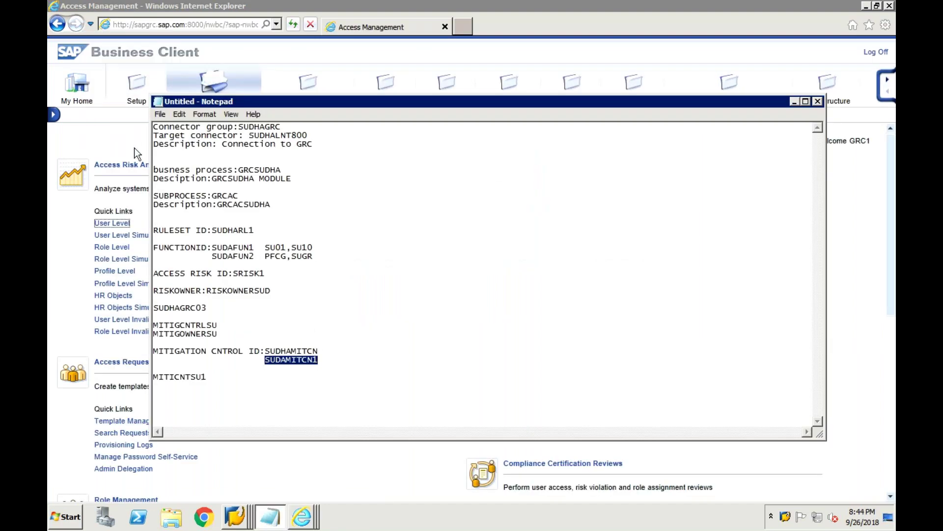
{"action": "left_click", "coordinate": [138, 154]}
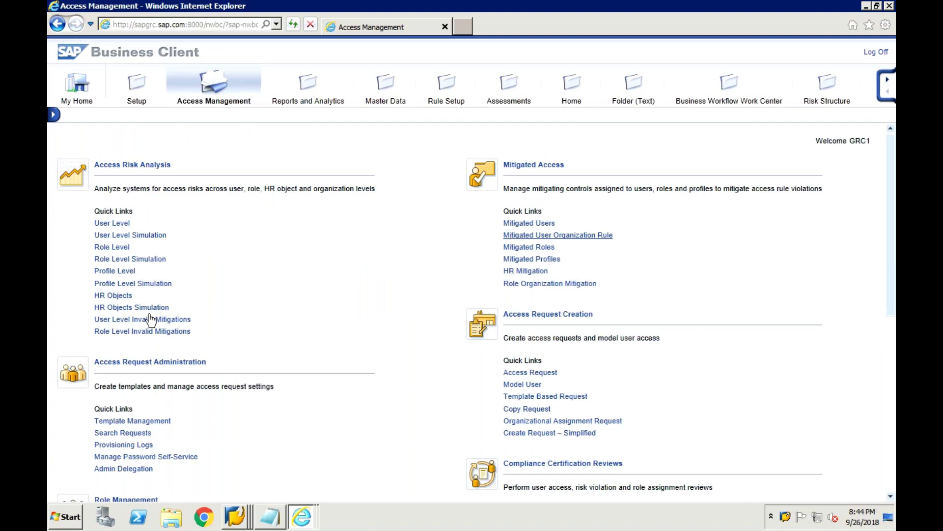
{"action": "left_click", "coordinate": [112, 224]}
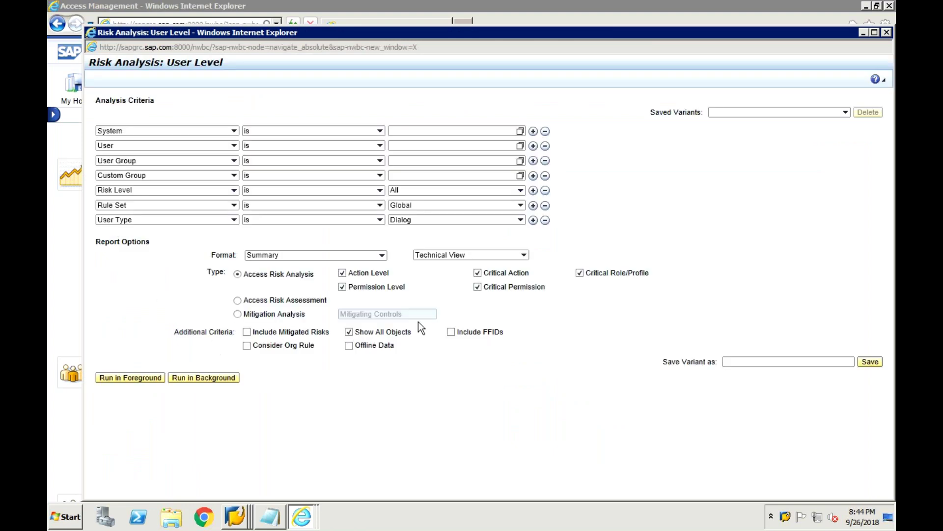
{"action": "left_click", "coordinate": [296, 335]}
{"action": "left_click", "coordinate": [401, 137]}
{"action": "left_click", "coordinate": [399, 132]}
{"action": "type", "text": "SUDH"}
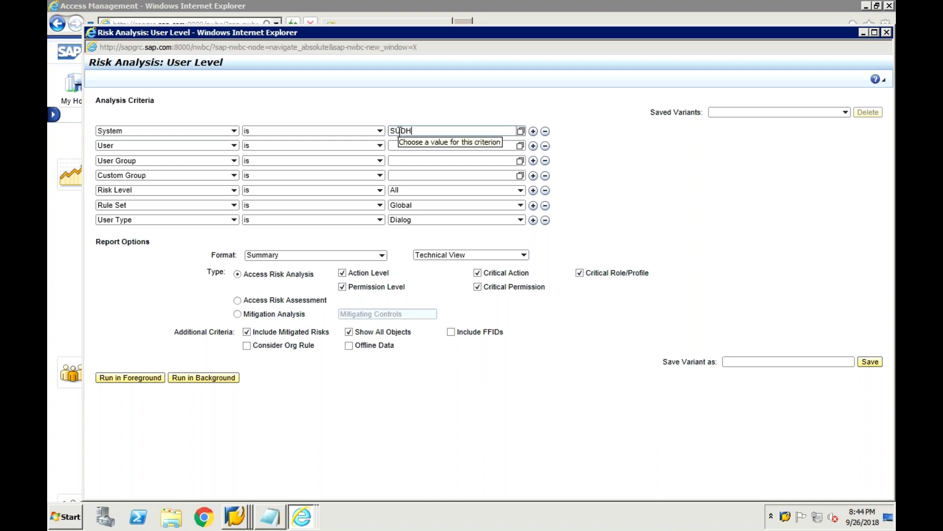
{"action": "type", "text": "ALNT800"}
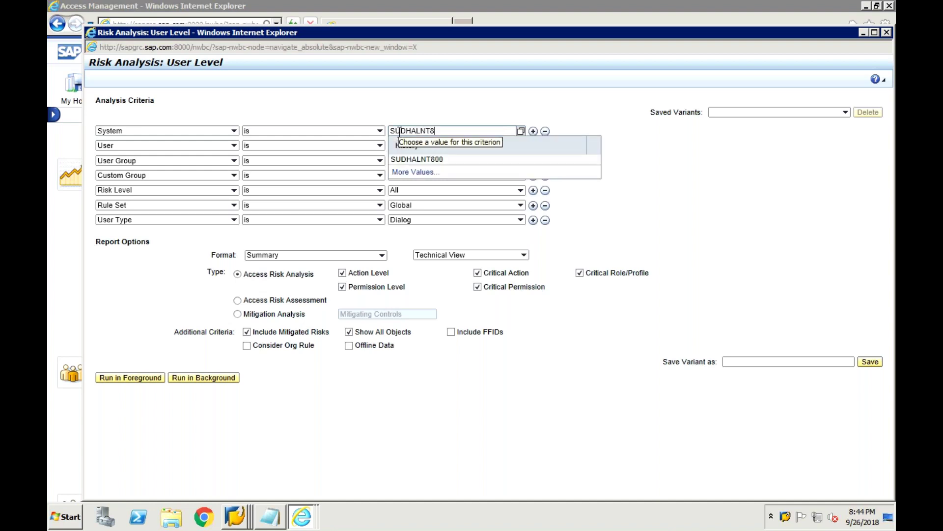
{"action": "left_click", "coordinate": [466, 102]}
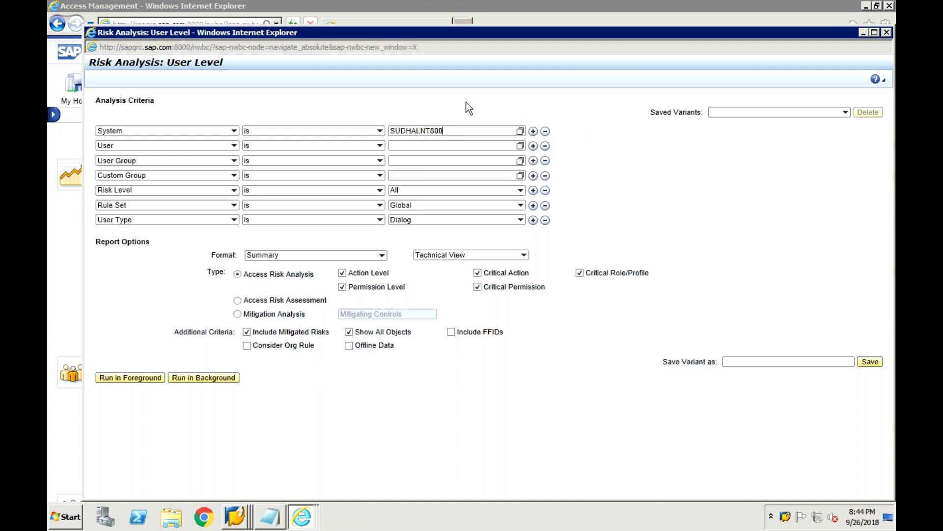
{"action": "left_click", "coordinate": [546, 148]}
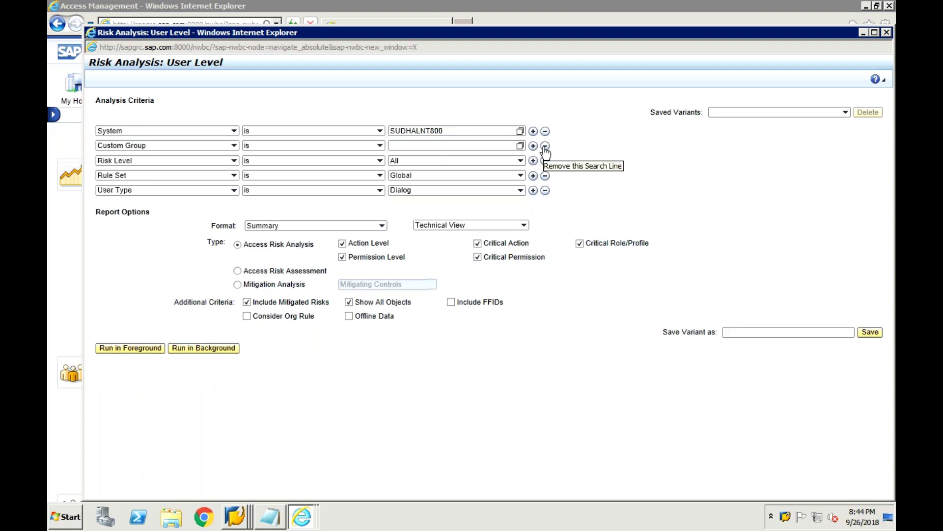
{"action": "left_click", "coordinate": [343, 242]}
{"action": "left_click", "coordinate": [477, 229]}
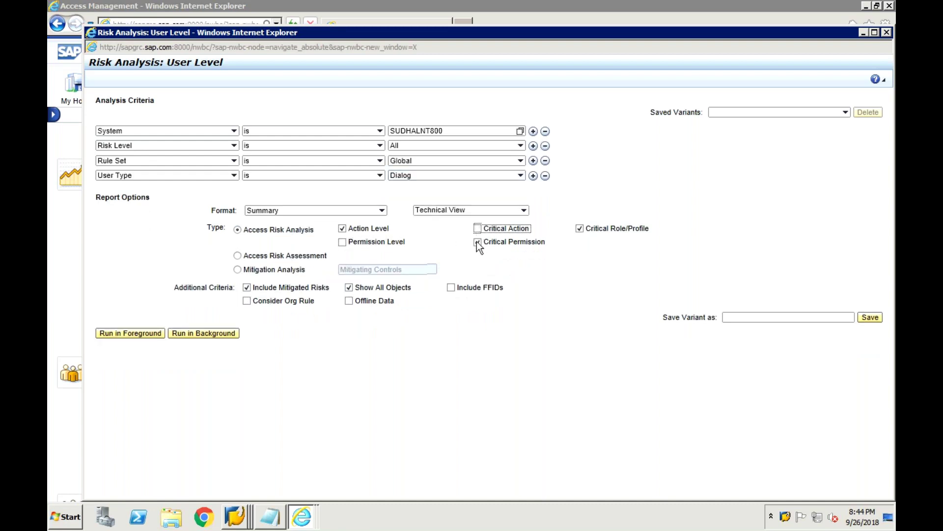
{"action": "left_click", "coordinate": [580, 229]}
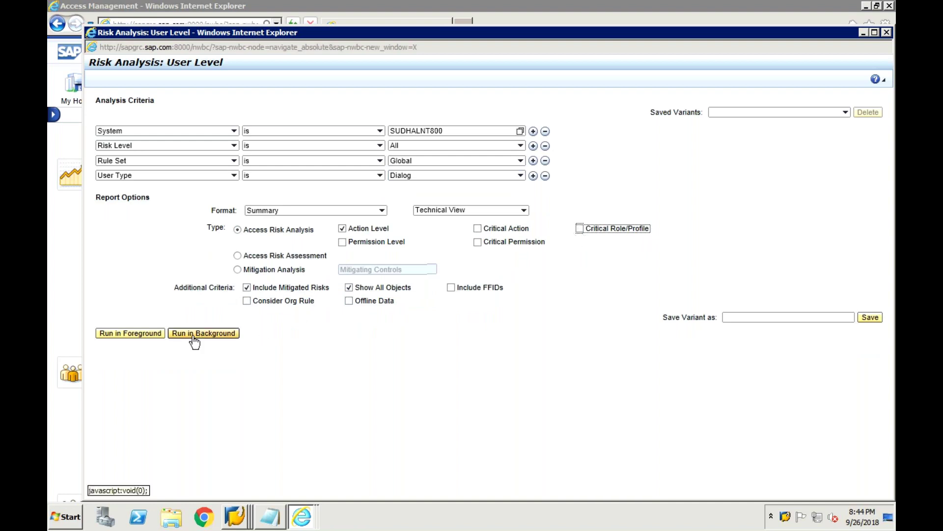
{"action": "left_click", "coordinate": [133, 339]}
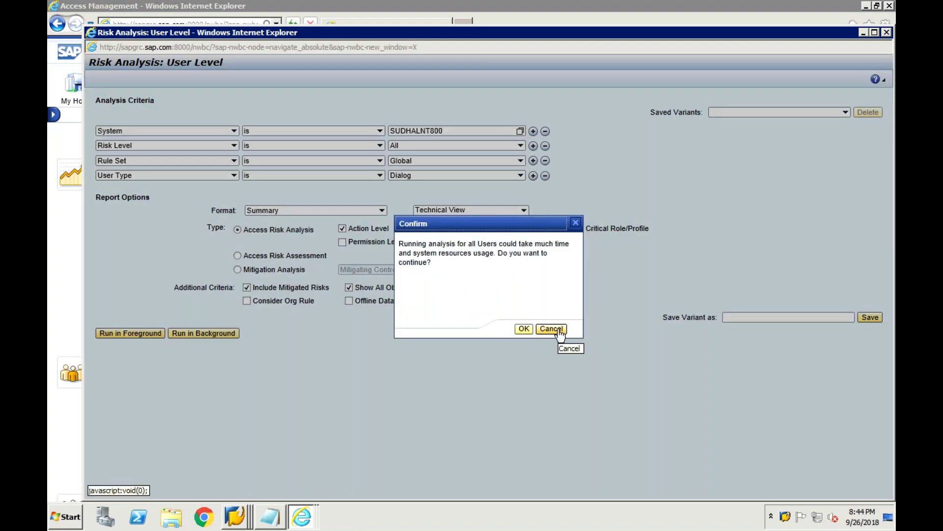
{"action": "left_click", "coordinate": [561, 333]}
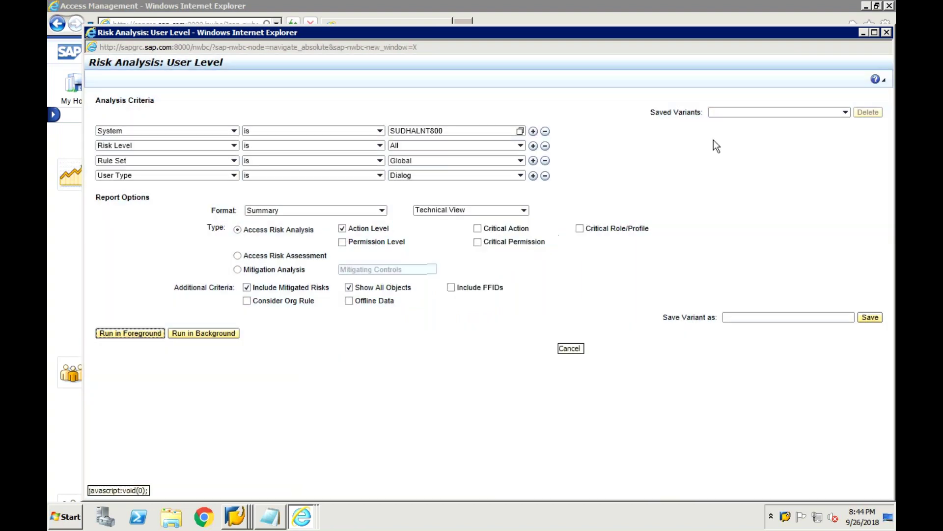
{"action": "left_click", "coordinate": [887, 33]}
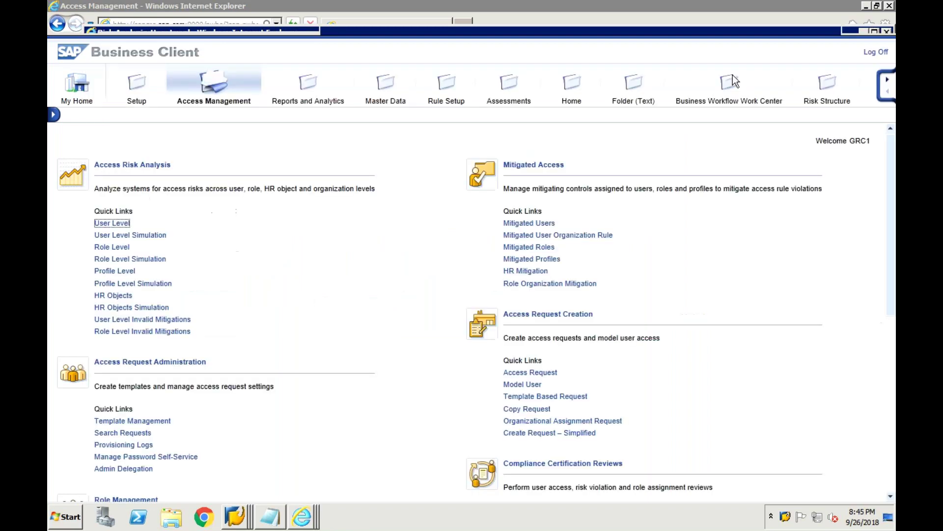
Start a user-level risk analysis with System SUDHALNT800 and User *, removing the User Group and Custom Group criteria.
{"action": "left_click", "coordinate": [112, 223]}
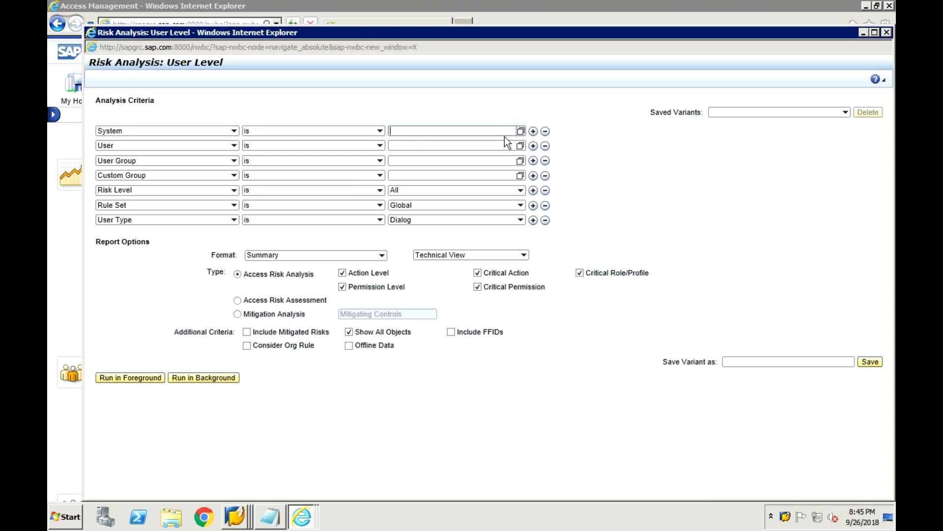
{"action": "type", "text": "SUDHALNT800"}
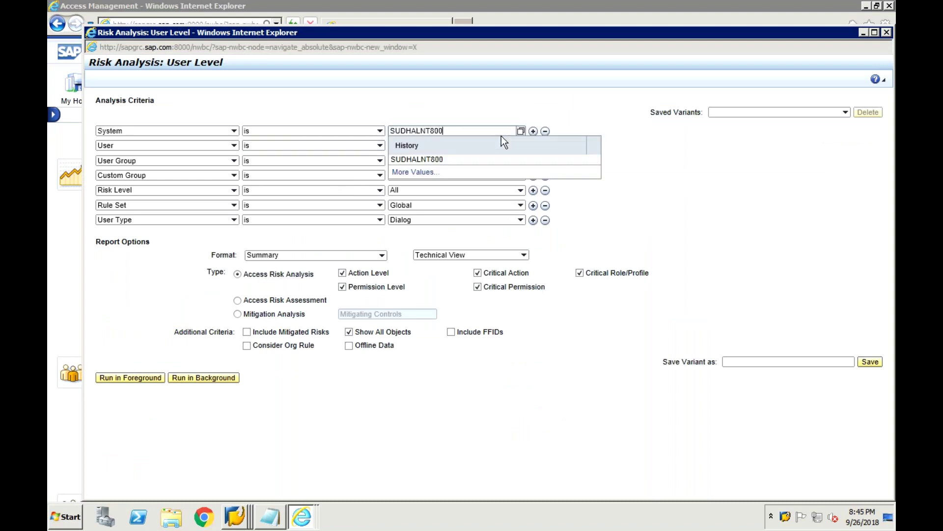
{"action": "left_click", "coordinate": [501, 135]}
{"action": "left_click", "coordinate": [503, 145]}
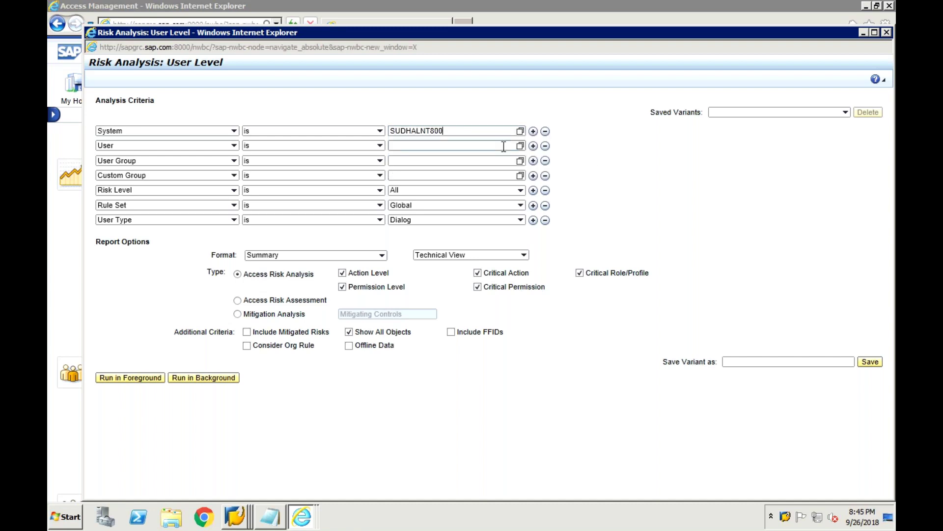
{"action": "type", "text": "*"}
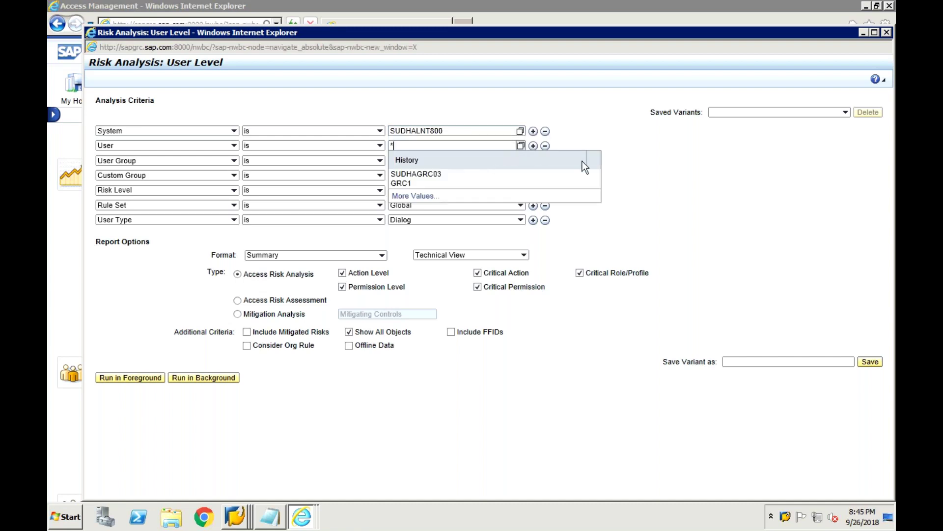
{"action": "left_click", "coordinate": [644, 147]}
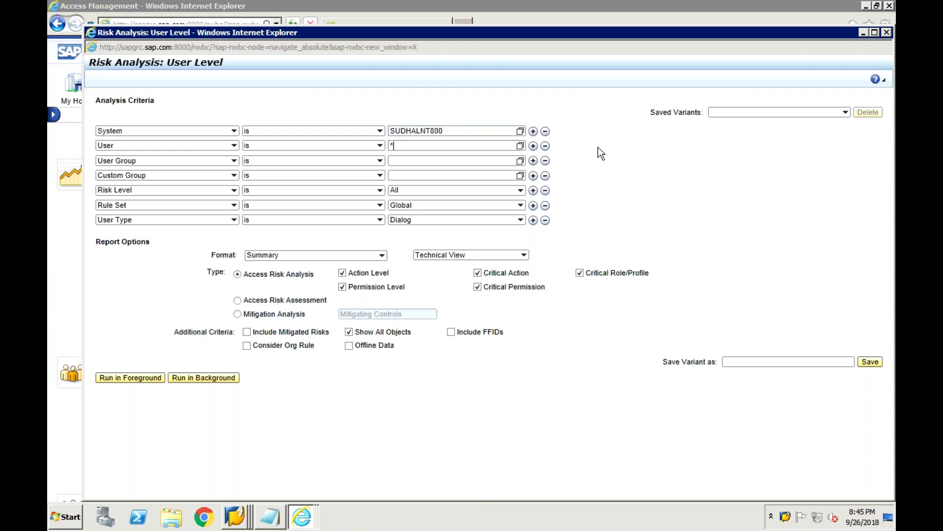
{"action": "left_click", "coordinate": [545, 161]}
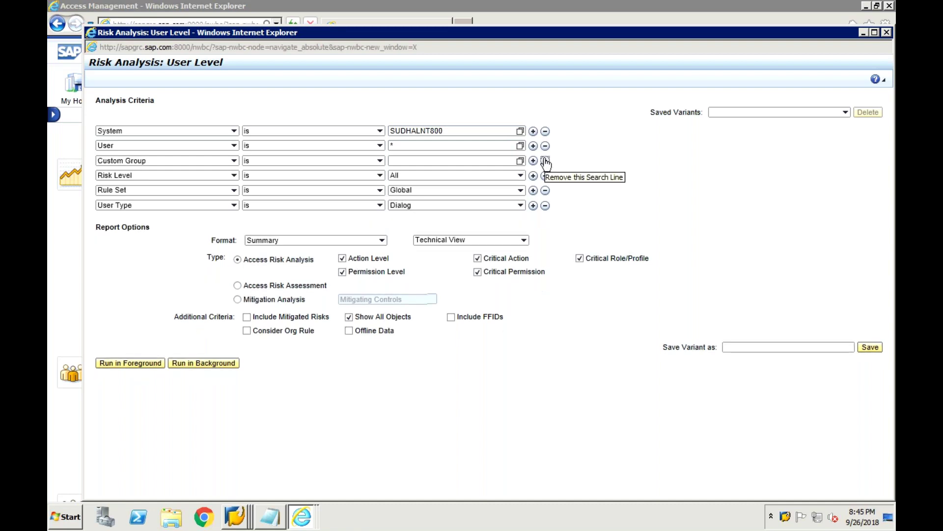
{"action": "left_click", "coordinate": [545, 161]}
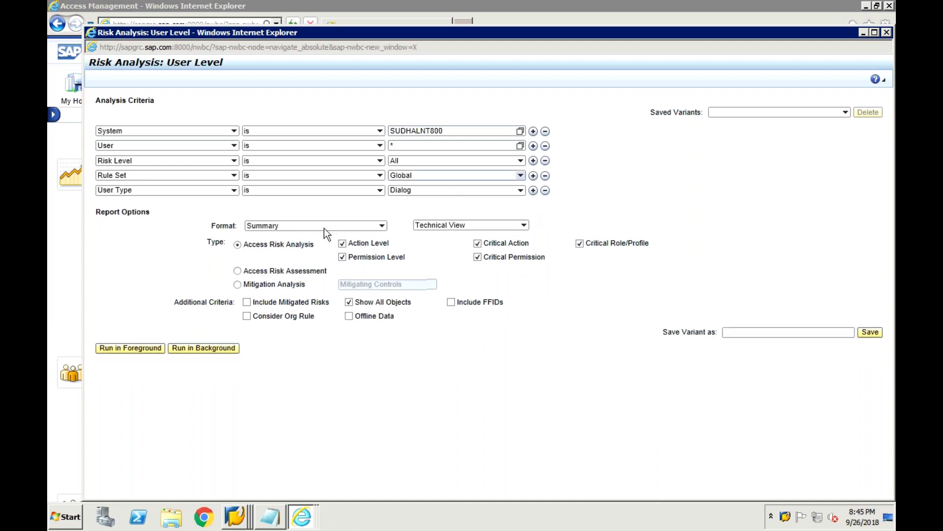
Restrict the access risk analysis to Action Level only and include mitigated risks.
{"action": "left_click", "coordinate": [343, 257]}
{"action": "left_click", "coordinate": [477, 243]}
{"action": "left_click", "coordinate": [477, 257]}
{"action": "left_click", "coordinate": [580, 243]}
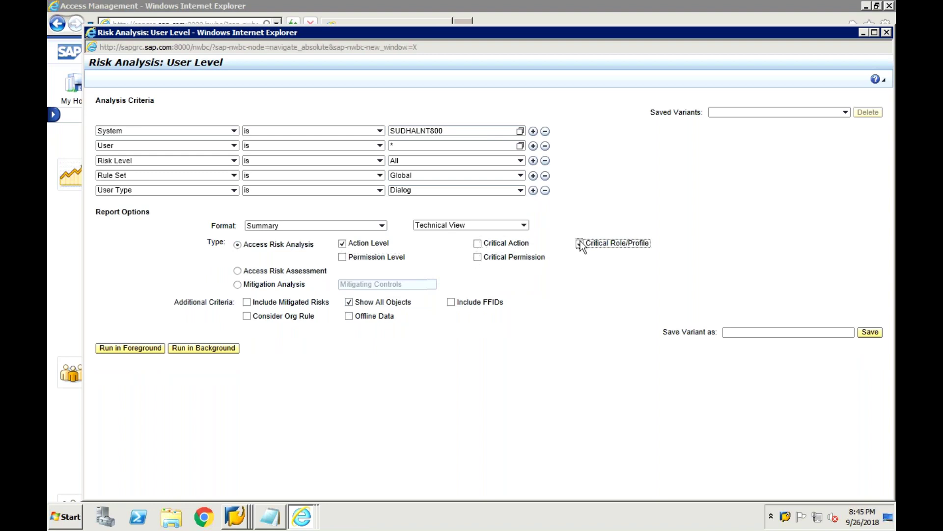
{"action": "left_click", "coordinate": [246, 302]}
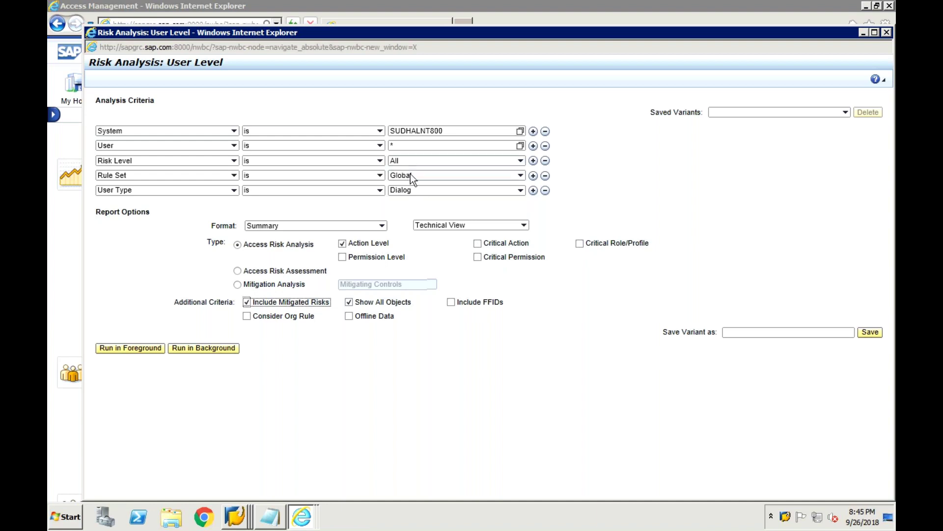
Set the Rule Set to SUDHARL1 and run the risk analysis in the foreground.
{"action": "left_click", "coordinate": [413, 175]}
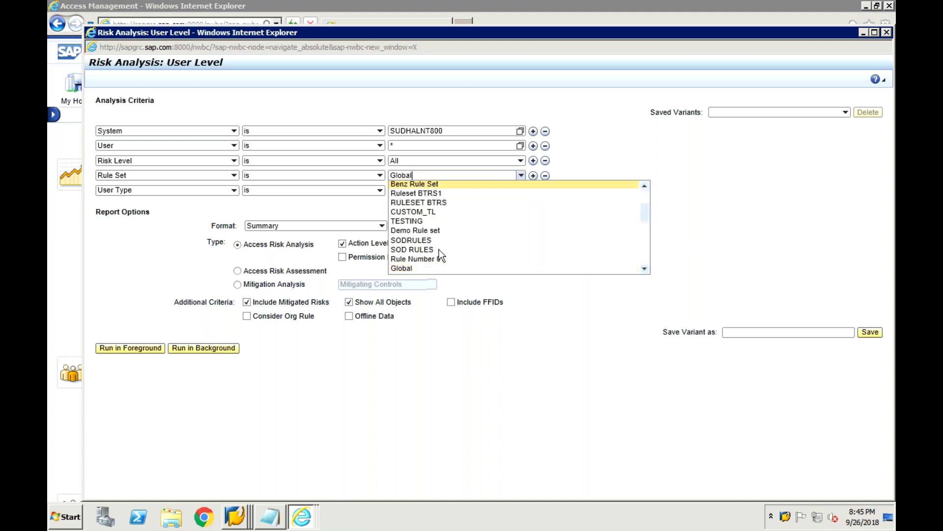
{"action": "left_click", "coordinate": [643, 255]}
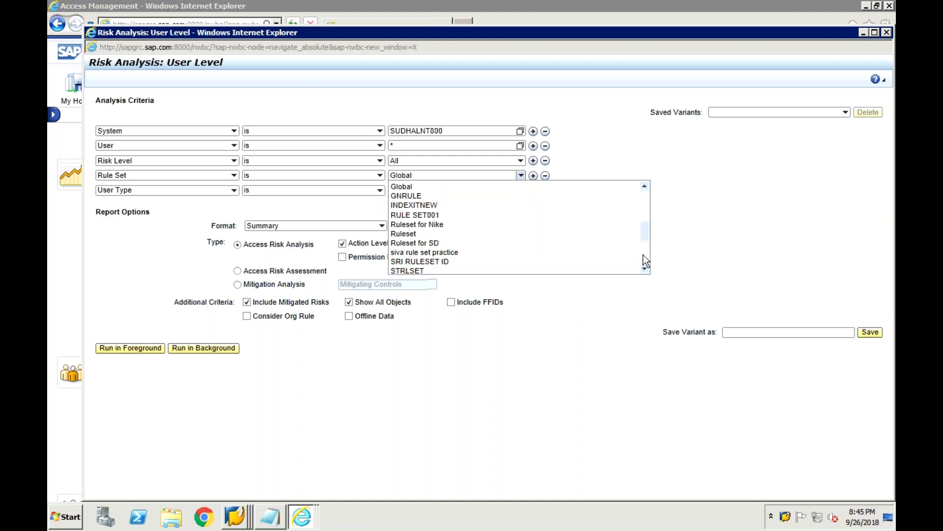
{"action": "left_click", "coordinate": [643, 254]}
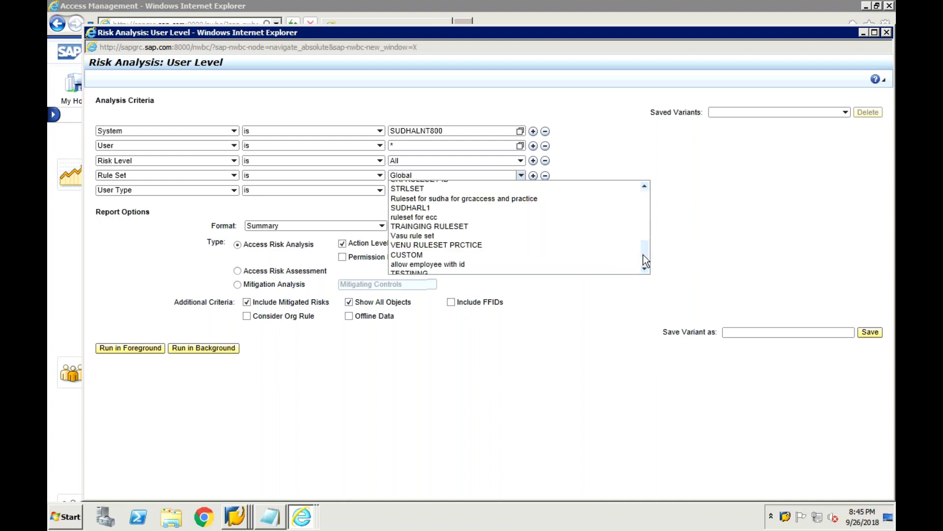
{"action": "left_click", "coordinate": [408, 207]}
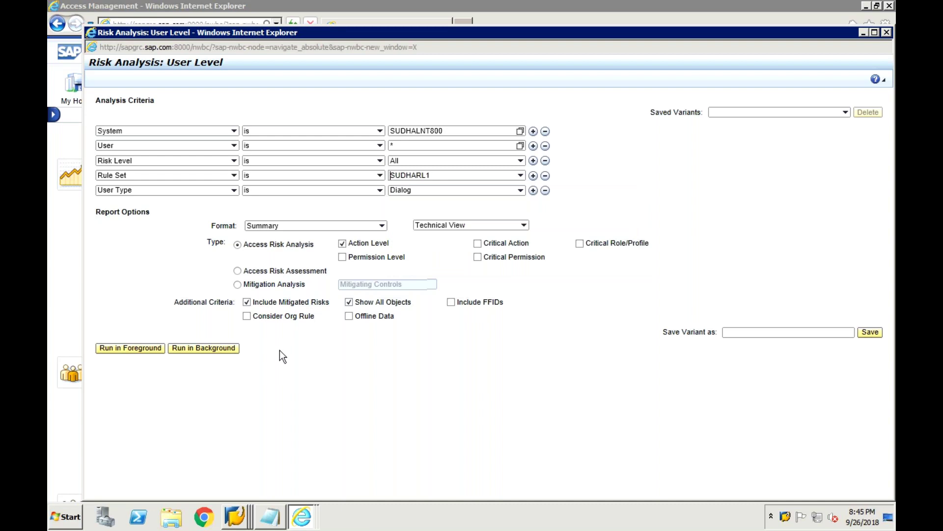
{"action": "left_click", "coordinate": [154, 347]}
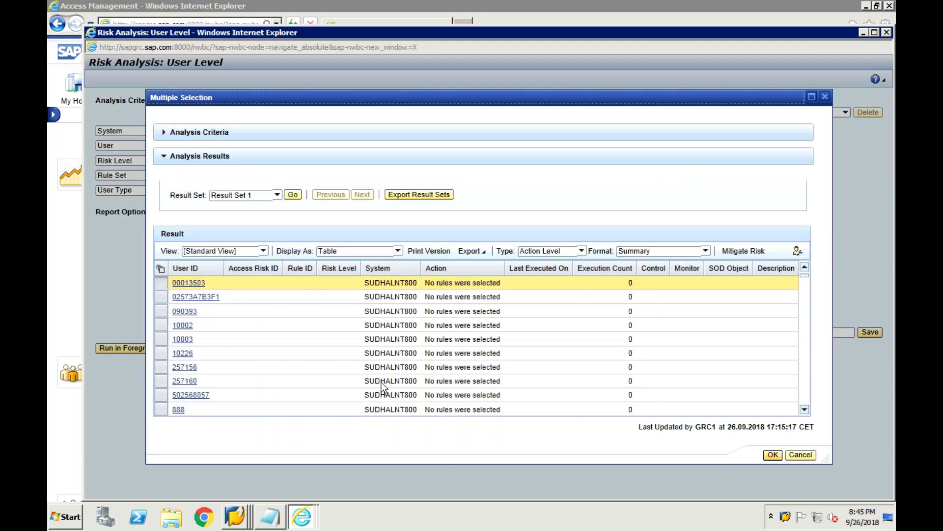
Find user ALEREMOTE in the analysis results, view the user details and close them.
{"action": "left_click", "coordinate": [806, 376]}
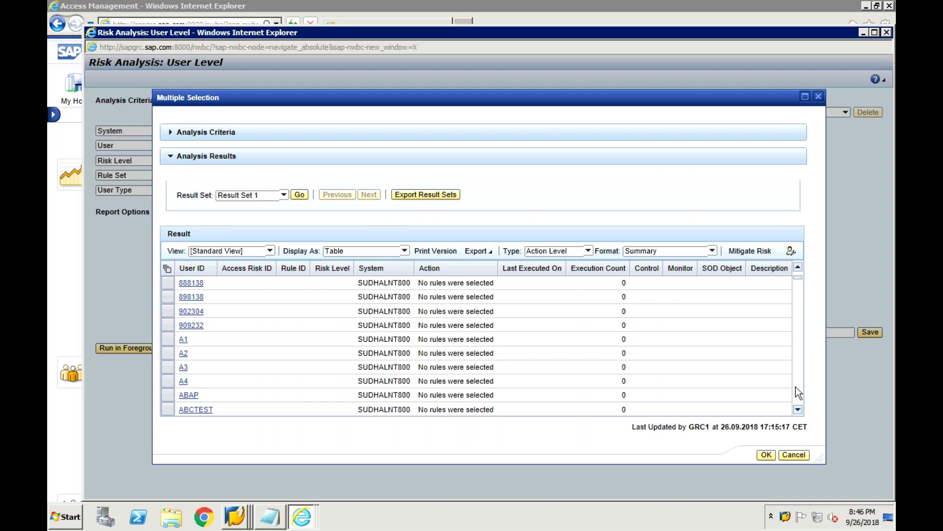
{"action": "left_click", "coordinate": [796, 388]}
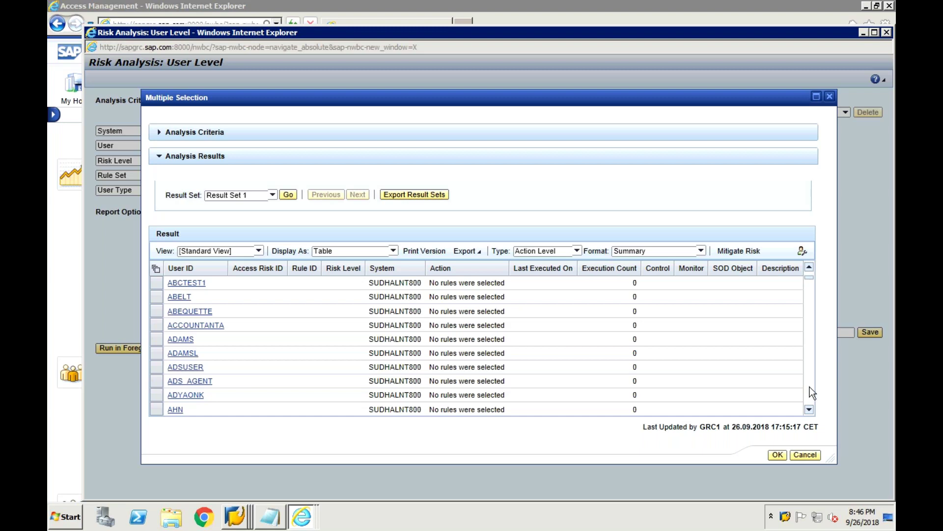
{"action": "left_click", "coordinate": [810, 387]}
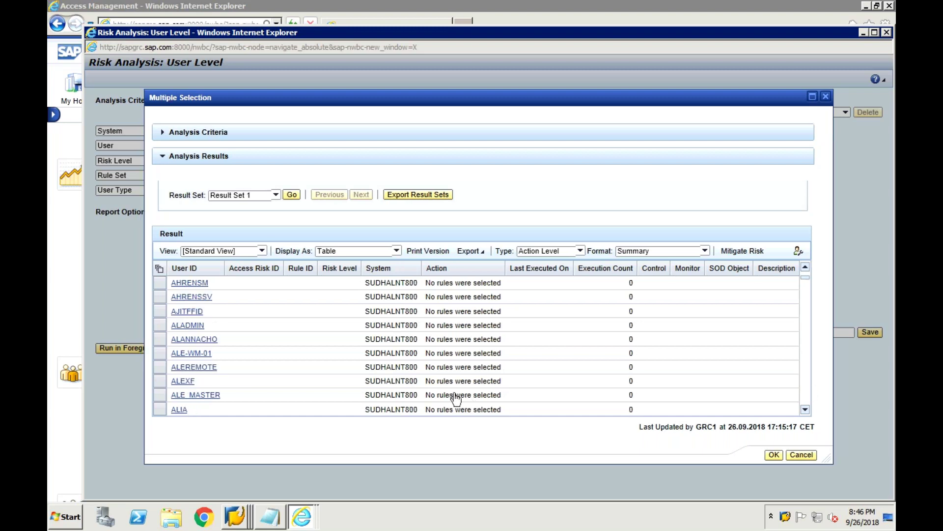
{"action": "left_click", "coordinate": [210, 373]}
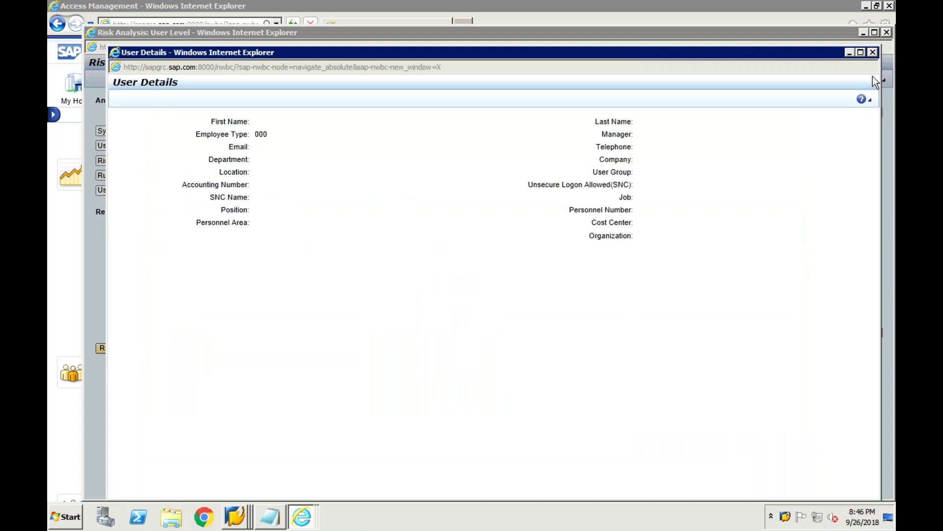
{"action": "left_click", "coordinate": [873, 52]}
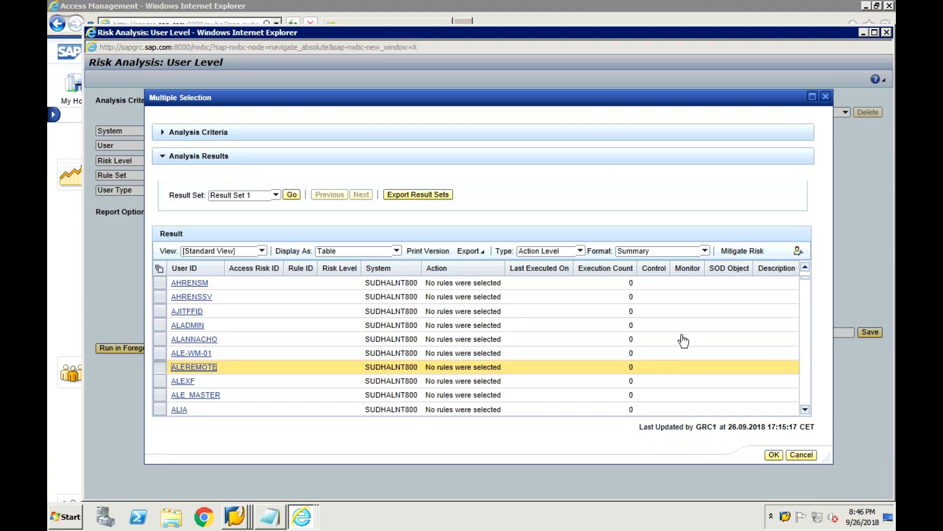
Start mitigating a risk from the analysis results and add an assignment row for User ID ALEREMOTE.
{"action": "left_click", "coordinate": [742, 254]}
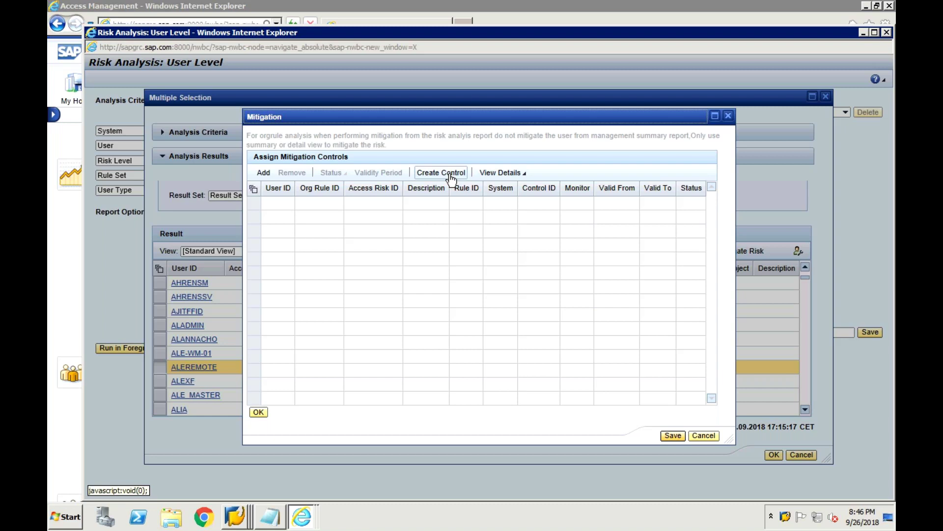
{"action": "left_click", "coordinate": [266, 175]}
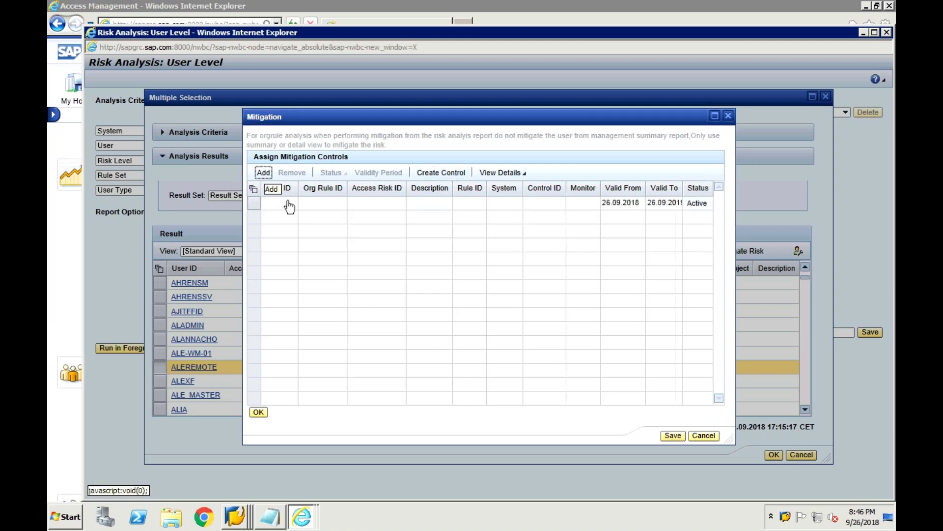
{"action": "left_click", "coordinate": [266, 206]}
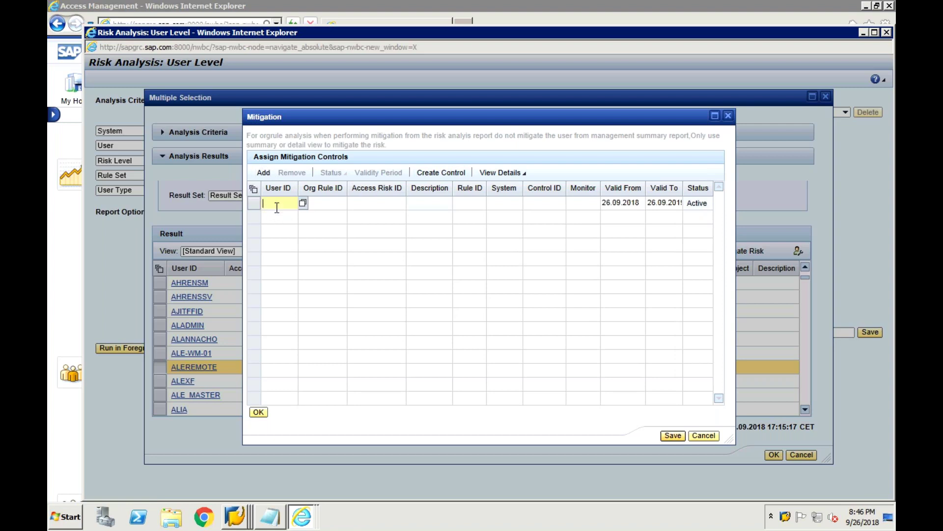
{"action": "type", "text": "ALER"}
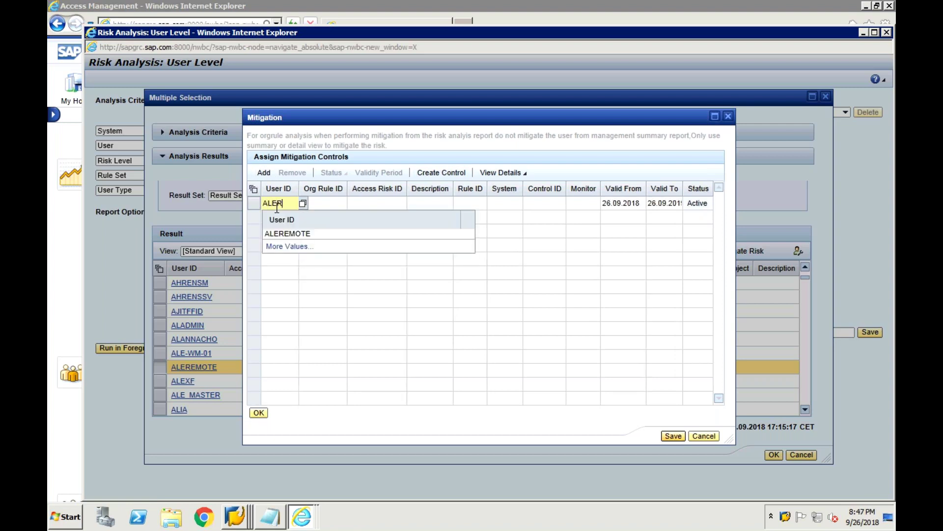
{"action": "key", "text": "Down"}
{"action": "key", "text": "Return"}
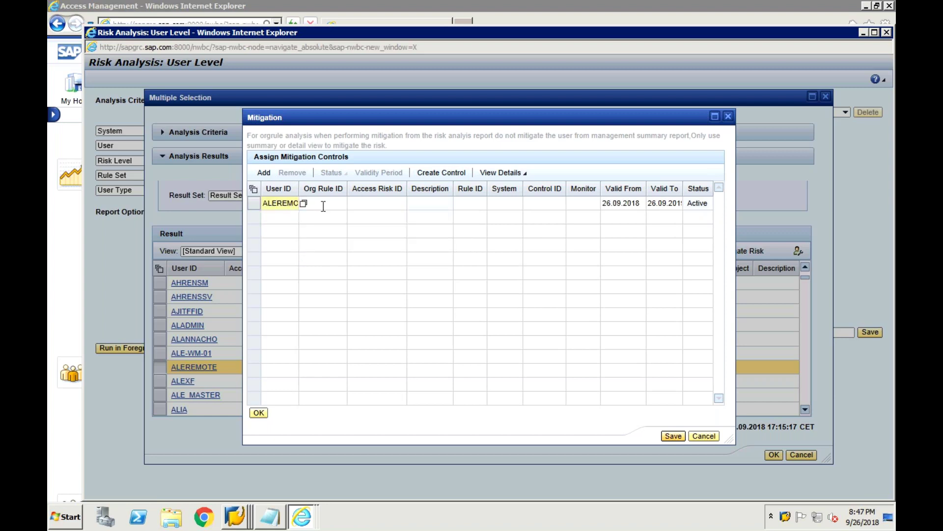
Set the assignment's Access Risk ID to SRISK1 and its System to SUDHALNT800.
{"action": "left_click", "coordinate": [400, 224]}
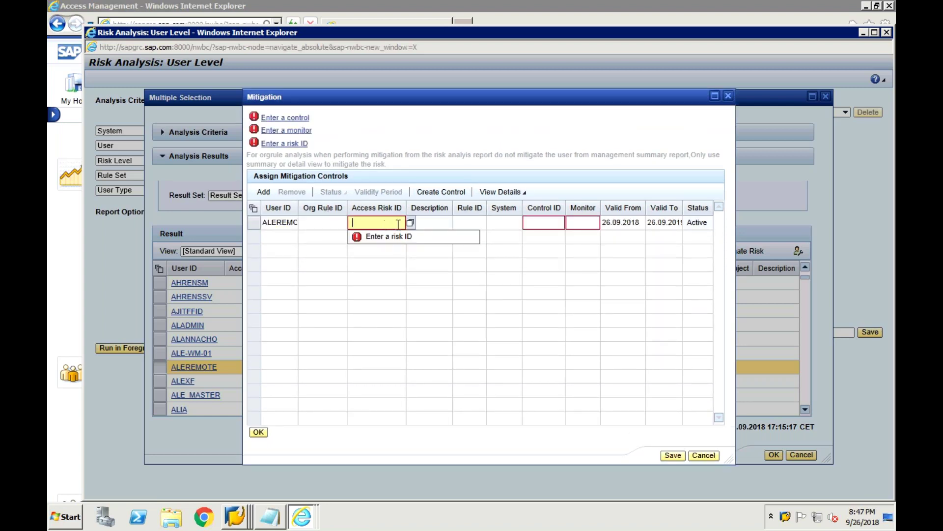
{"action": "type", "text": "SRI"}
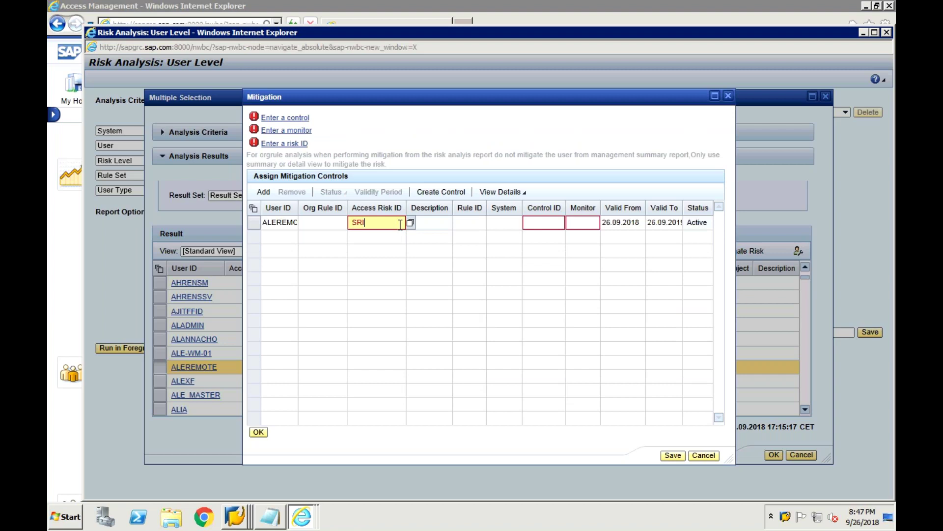
{"action": "type", "text": "SK1"}
{"action": "key", "text": "Tab"}
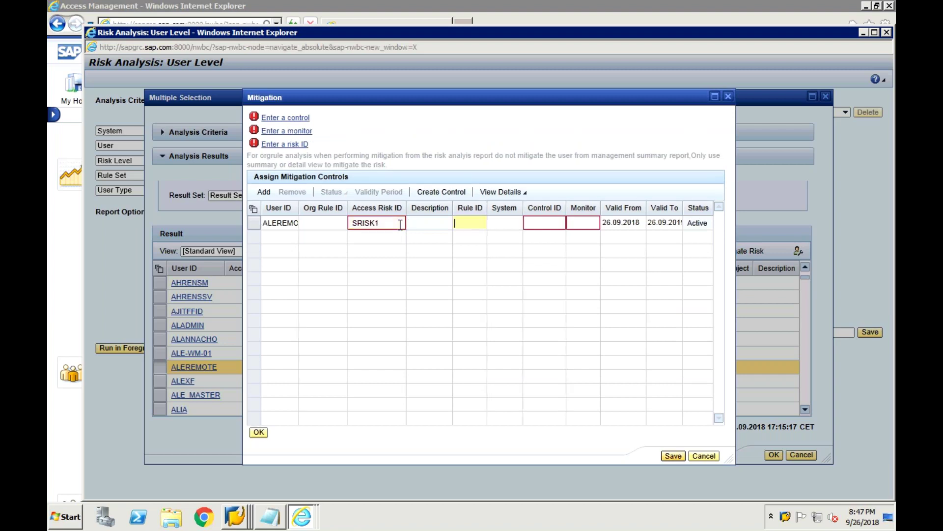
{"action": "key", "text": "Tab"}
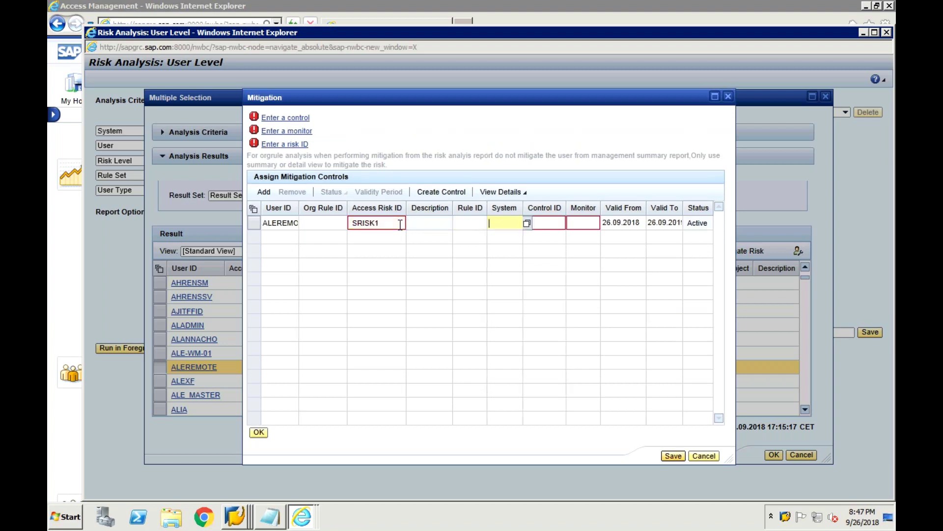
{"action": "type", "text": "SUDHA"}
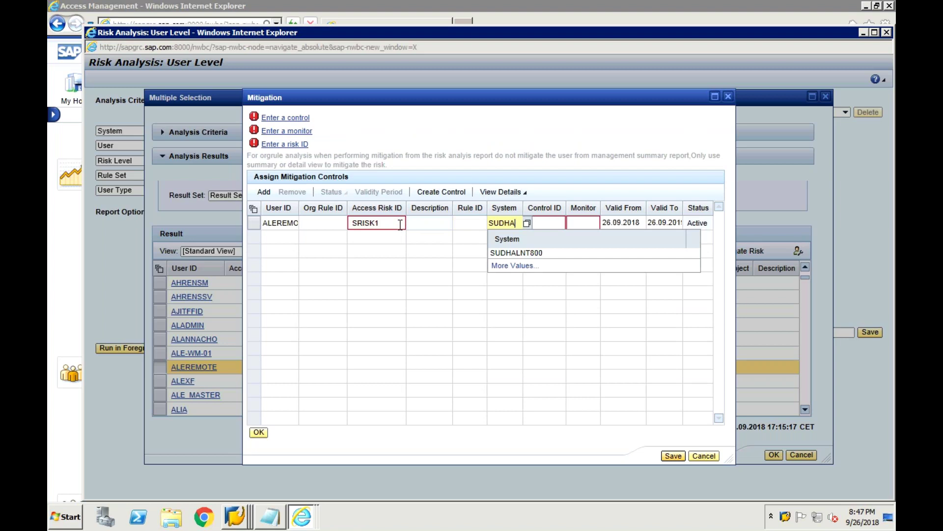
{"action": "type", "text": "LNT80"}
{"action": "left_click", "coordinate": [527, 252]}
Replace the Access Risk ID in the ALEREMOTE row with the wildcard *.
{"action": "left_click", "coordinate": [402, 222]}
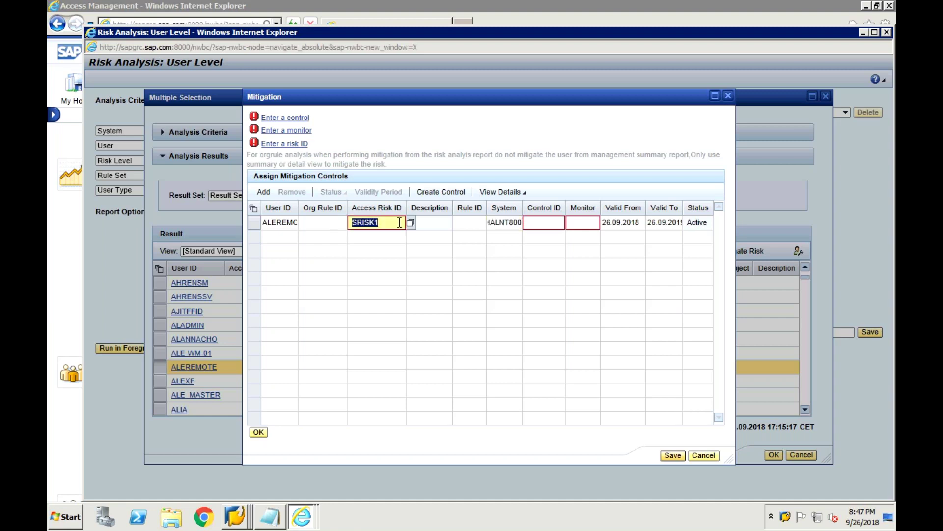
{"action": "type", "text": "*"}
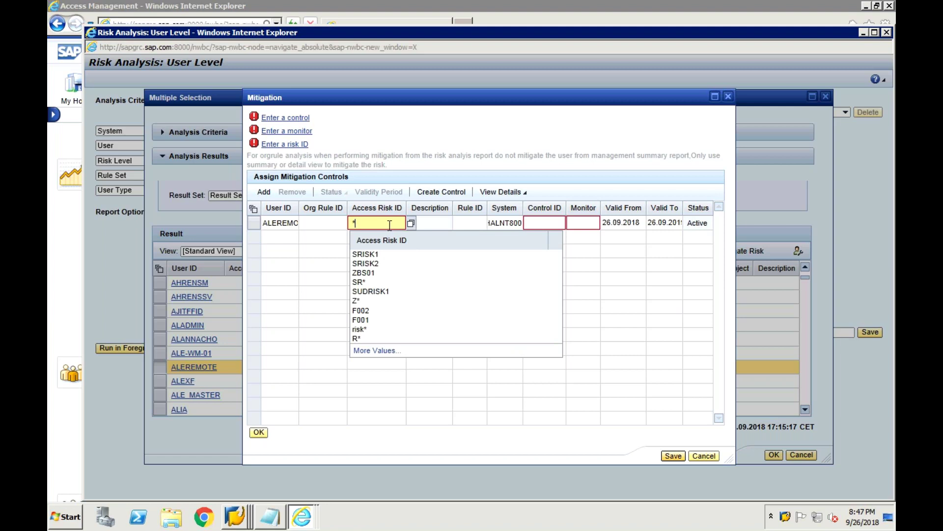
{"action": "left_click", "coordinate": [440, 223]}
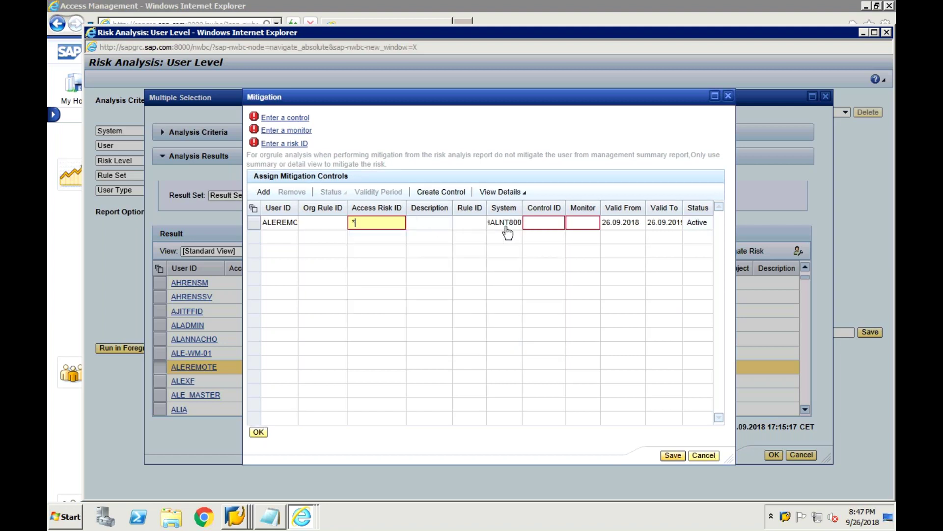
Copy the control ID SUDAMITCN1 from the Notepad notes into the assignment's Control ID.
{"action": "left_click", "coordinate": [547, 222]}
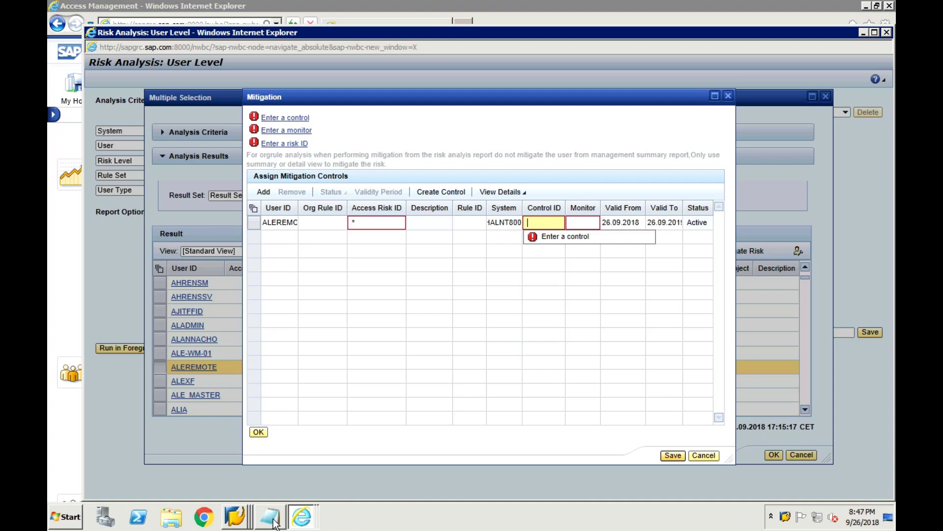
{"action": "key", "text": "alt"}
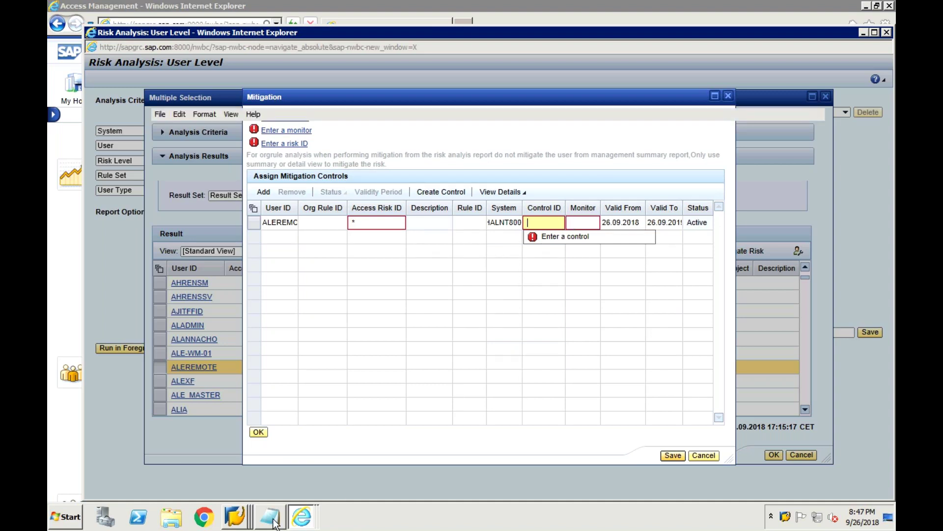
{"action": "left_click", "coordinate": [272, 525]}
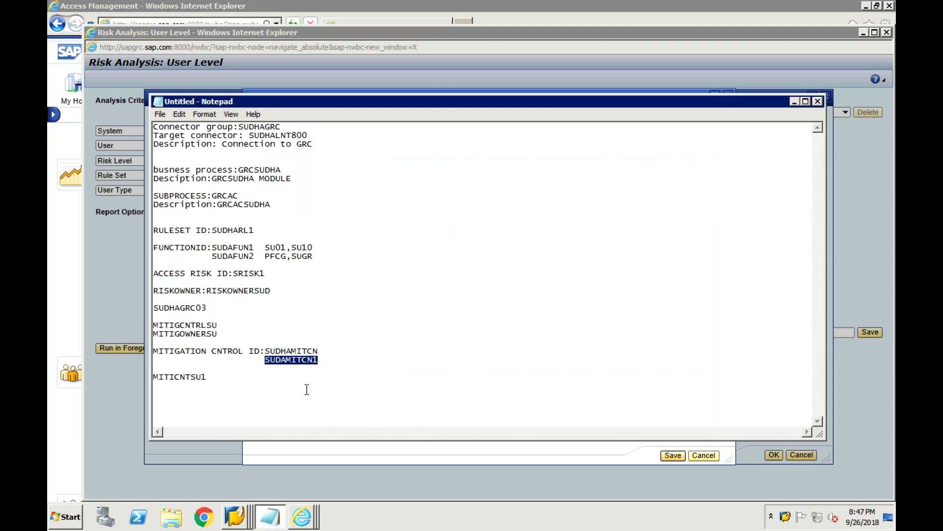
{"action": "left_click", "coordinate": [300, 367]}
{"action": "double_click", "coordinate": [297, 360]}
{"action": "key", "text": "ctrl+c"}
{"action": "left_click", "coordinate": [127, 266]}
{"action": "left_click", "coordinate": [535, 222]}
{"action": "key", "text": "ctrl+v"}
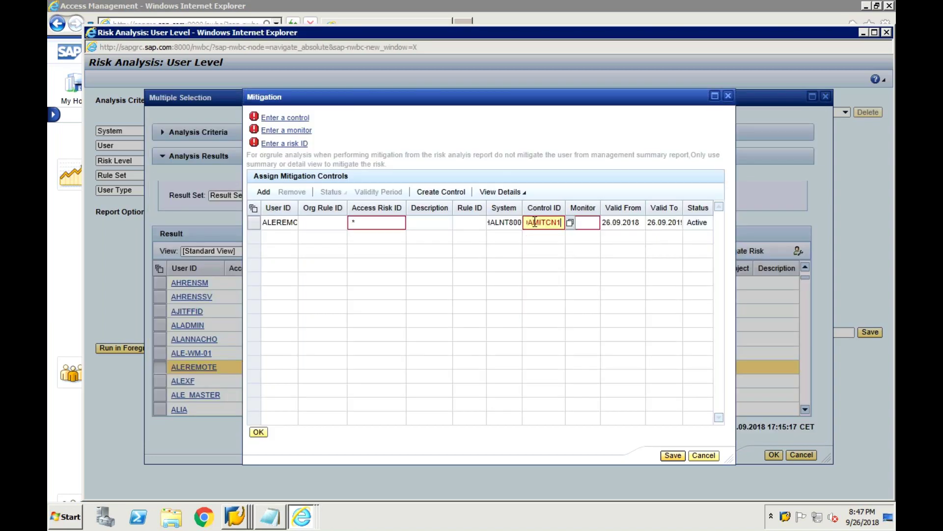
Search for the control's monitors and assign MITIGCNTRLSU as the Monitor.
{"action": "left_click", "coordinate": [583, 222]}
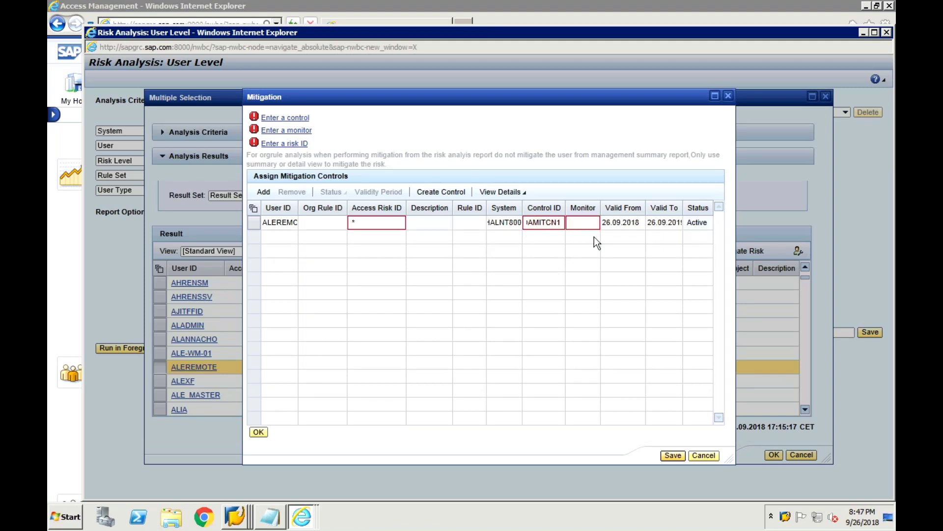
{"action": "left_click", "coordinate": [594, 222]}
{"action": "left_click", "coordinate": [606, 226]}
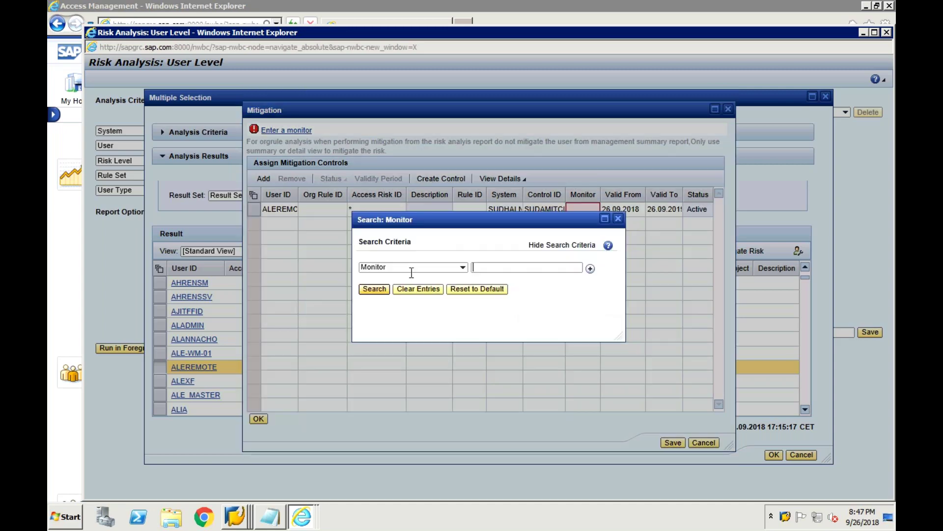
{"action": "key", "text": "Return"}
{"action": "left_click", "coordinate": [350, 326]}
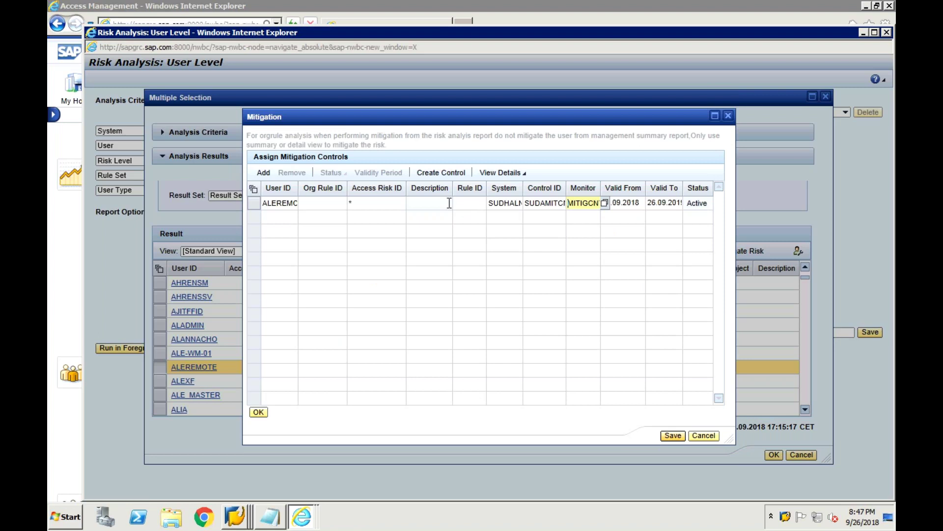
Set the Access Risk ID of the ALEREMOTE row to SRISK1 and save the mitigation assignment.
{"action": "left_click", "coordinate": [395, 204]}
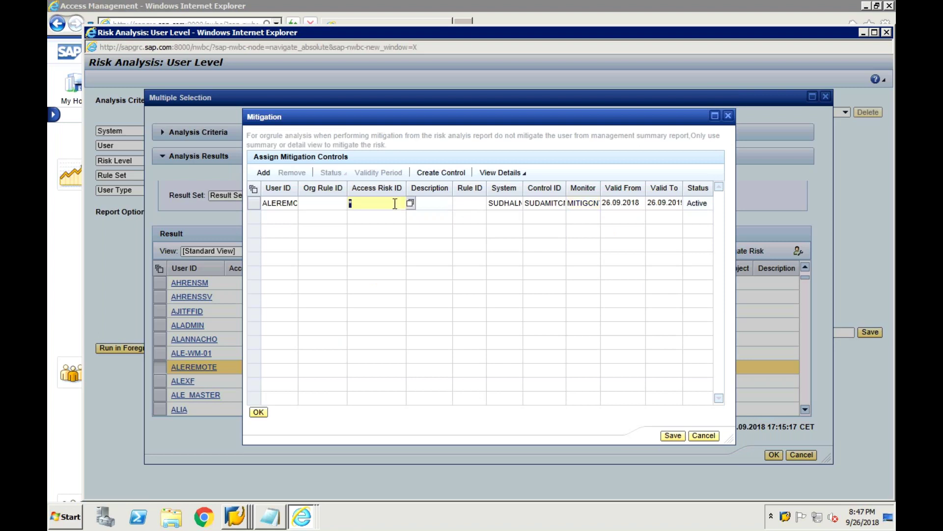
{"action": "key", "text": "BackSpace"}
{"action": "type", "text": "SRISK1"}
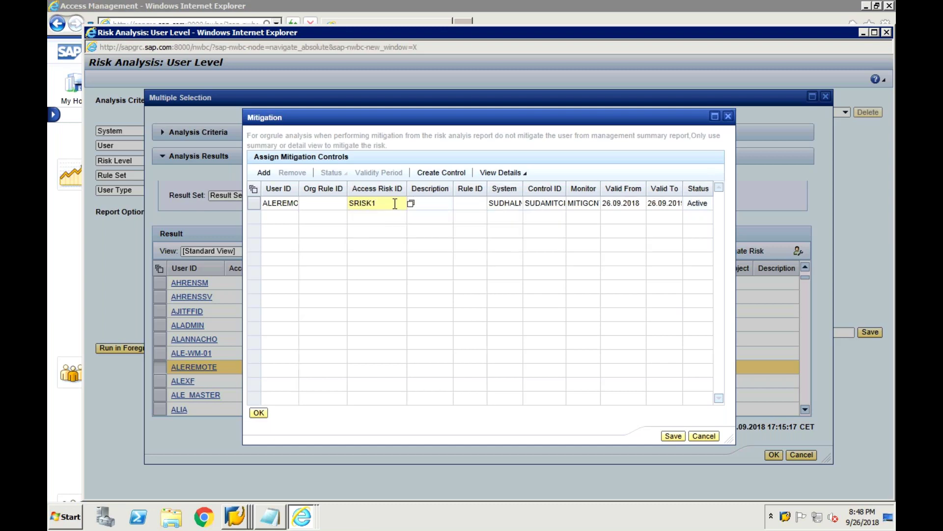
{"action": "key", "text": "Return"}
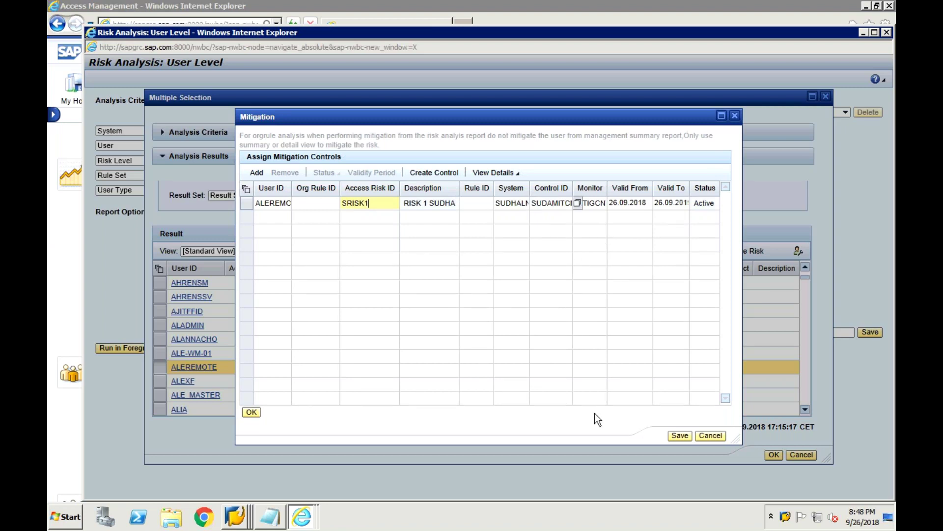
{"action": "left_click", "coordinate": [675, 436]}
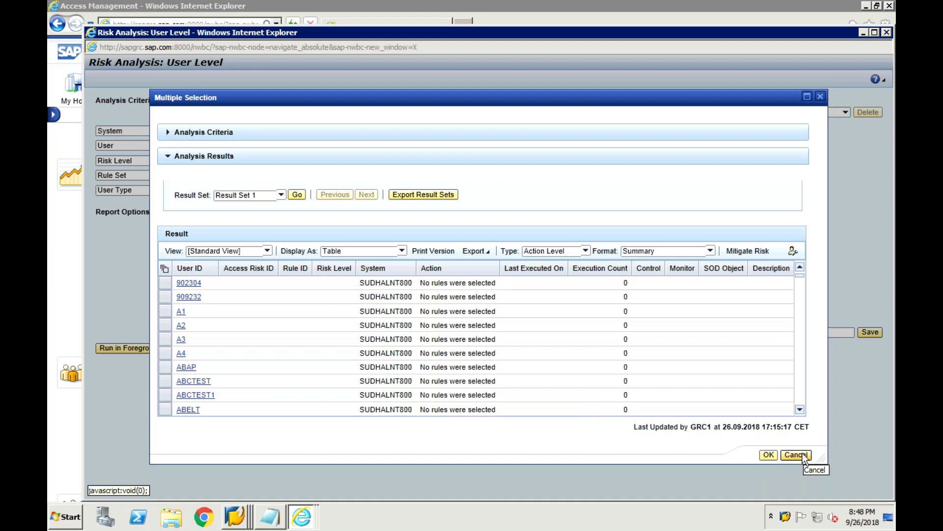
Leave the old results, rerun the risk analysis in the foreground without Show All Objects and close the new results.
{"action": "left_click", "coordinate": [803, 453]}
{"action": "left_click", "coordinate": [349, 303]}
{"action": "left_click", "coordinate": [153, 351]}
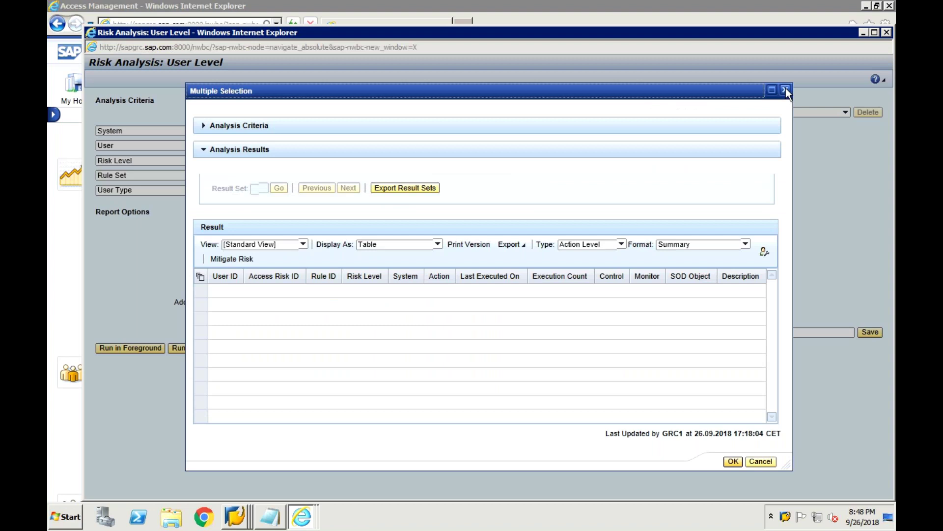
{"action": "left_click", "coordinate": [786, 90]}
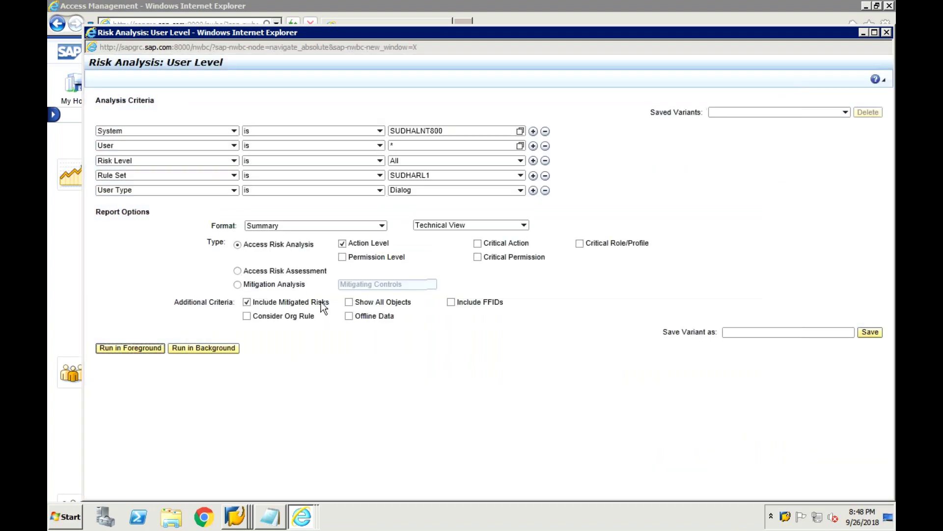
Include all objects in the analysis report and select Dialog as the User Type.
{"action": "left_click", "coordinate": [348, 303]}
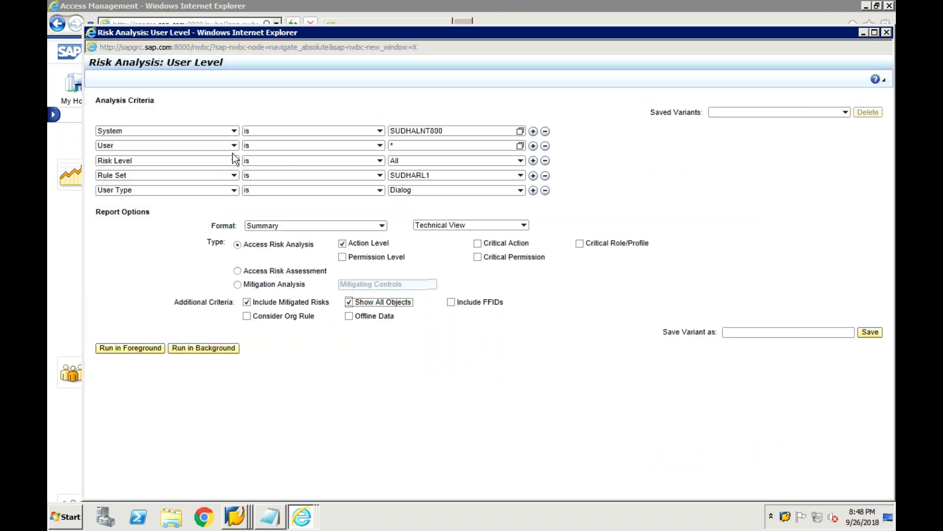
{"action": "left_click", "coordinate": [421, 191]}
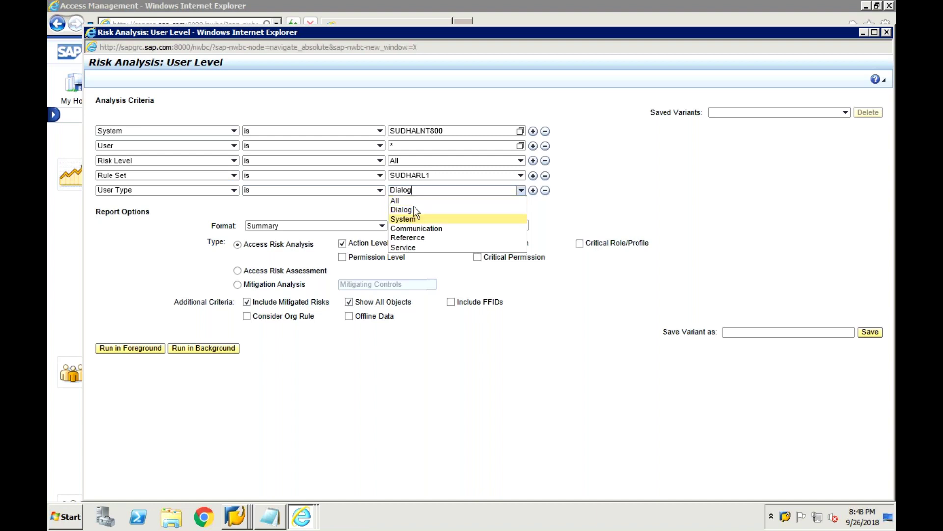
{"action": "left_click", "coordinate": [412, 209]}
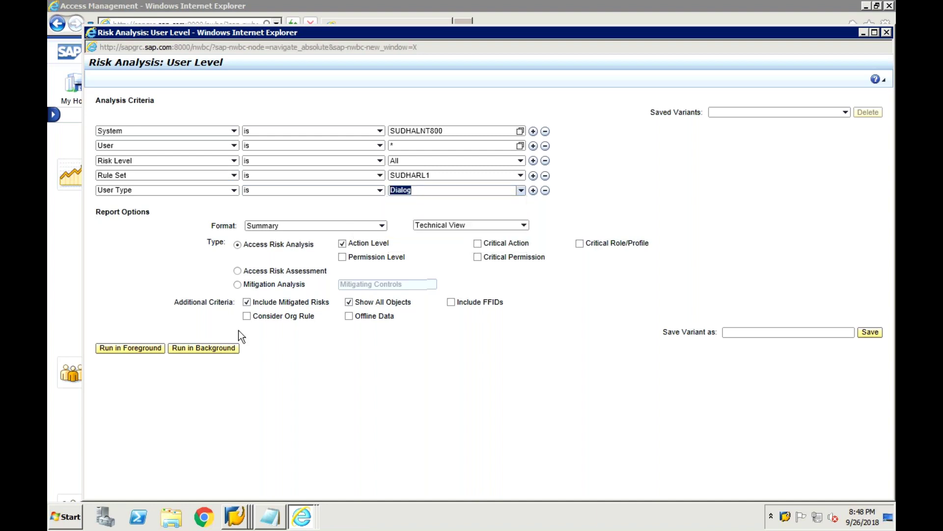
{"action": "left_click", "coordinate": [319, 323]}
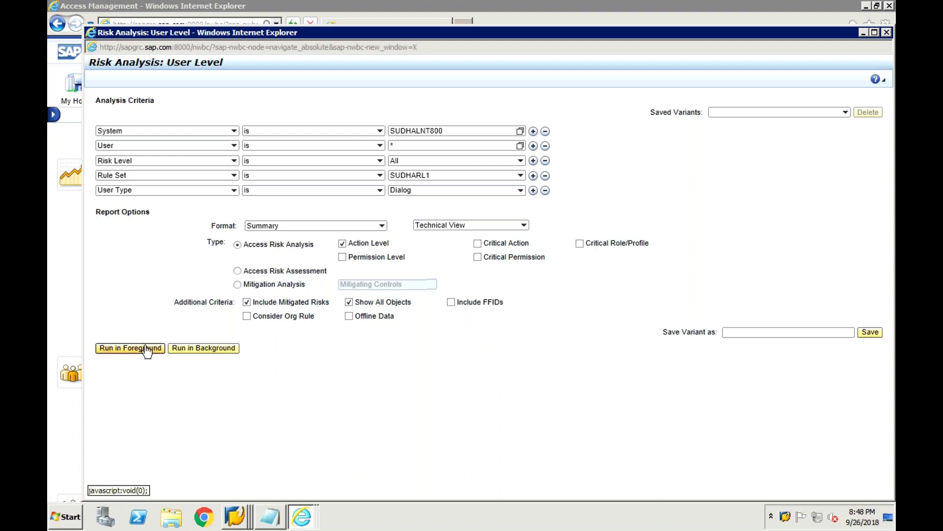
Turn off Show All Objects, run the analysis in the foreground again and close the results.
{"action": "left_click", "coordinate": [349, 302]}
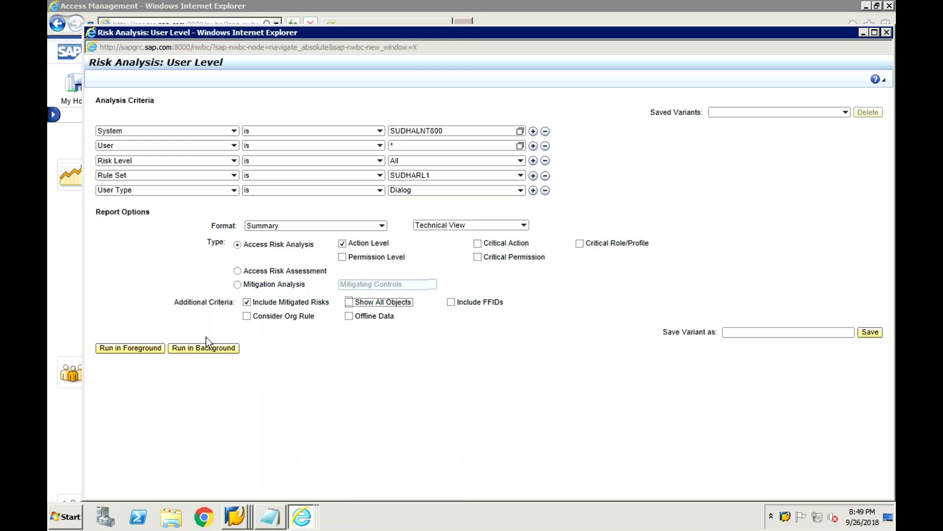
{"action": "left_click", "coordinate": [157, 350]}
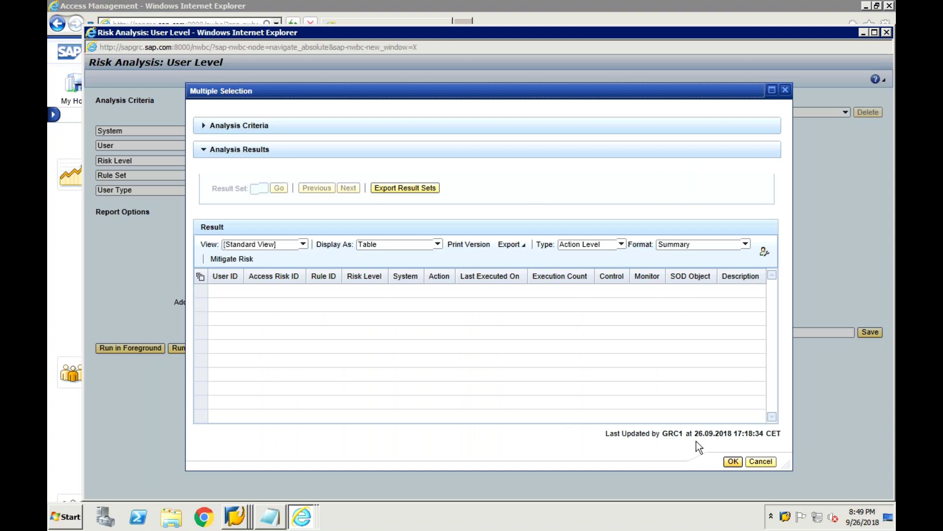
{"action": "left_click", "coordinate": [733, 461]}
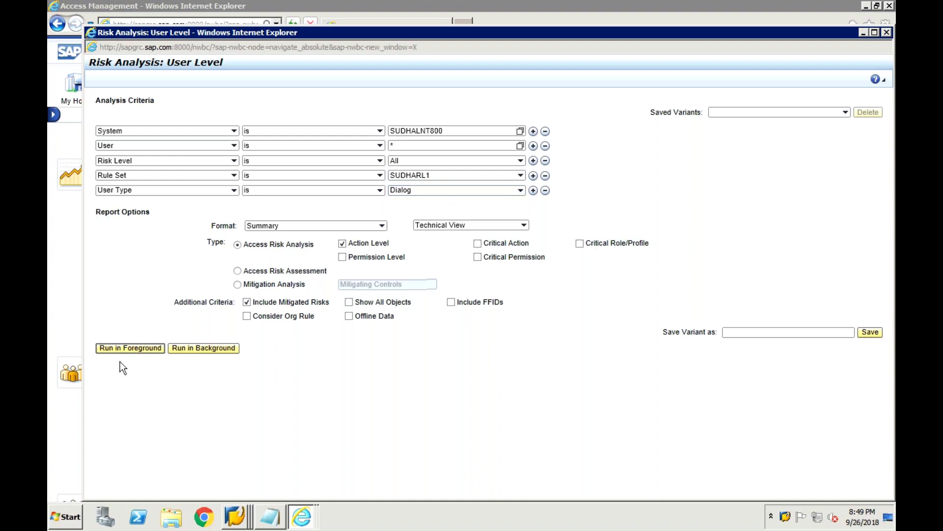
Include all objects in the report options, and leave the user-level risk analysis page without saving its data.
{"action": "left_click", "coordinate": [349, 303]}
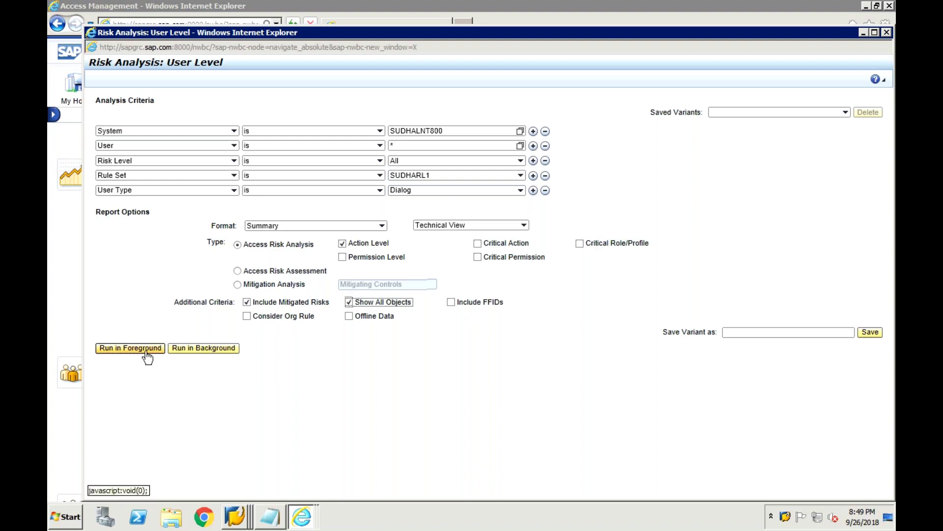
{"action": "left_click", "coordinate": [885, 32]}
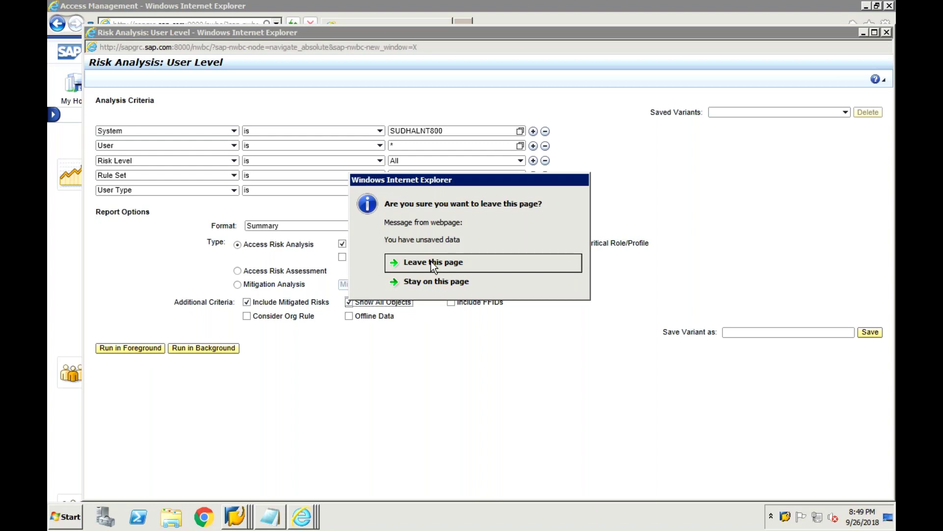
{"action": "left_click", "coordinate": [432, 261]}
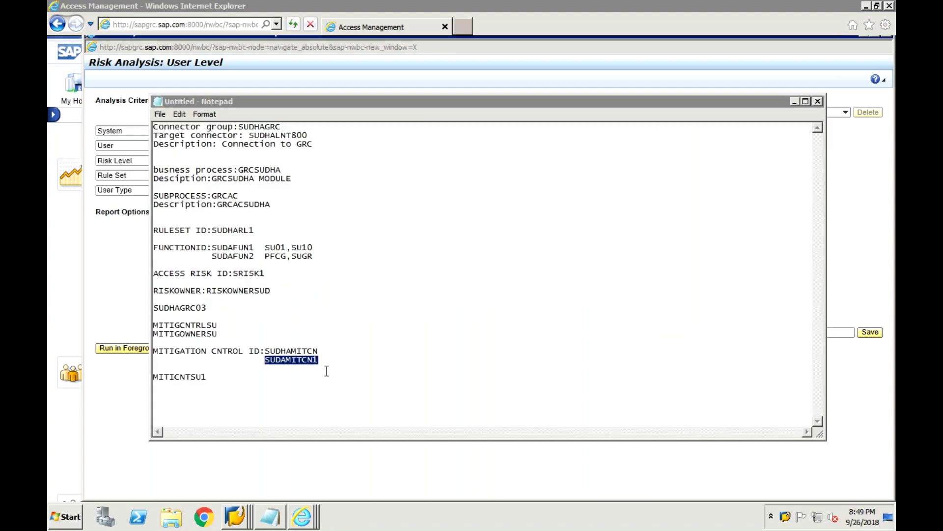
Switch to SAP GUI and review the repository profile and role synchronization log for connector SUDHALNT800.
{"action": "left_click", "coordinate": [238, 470]}
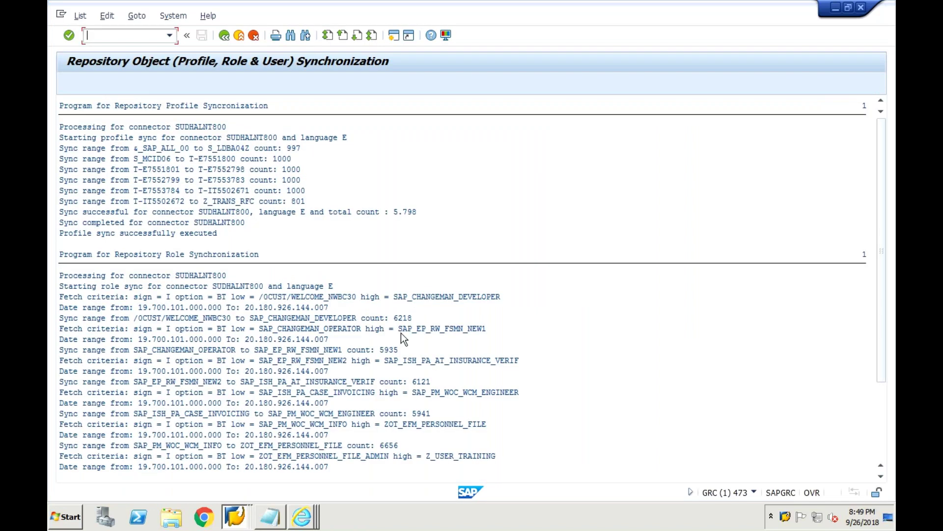
{"action": "left_click", "coordinate": [255, 148]}
{"action": "scroll", "coordinate": [326, 174], "scroll_direction": "down", "scroll_amount": 1}
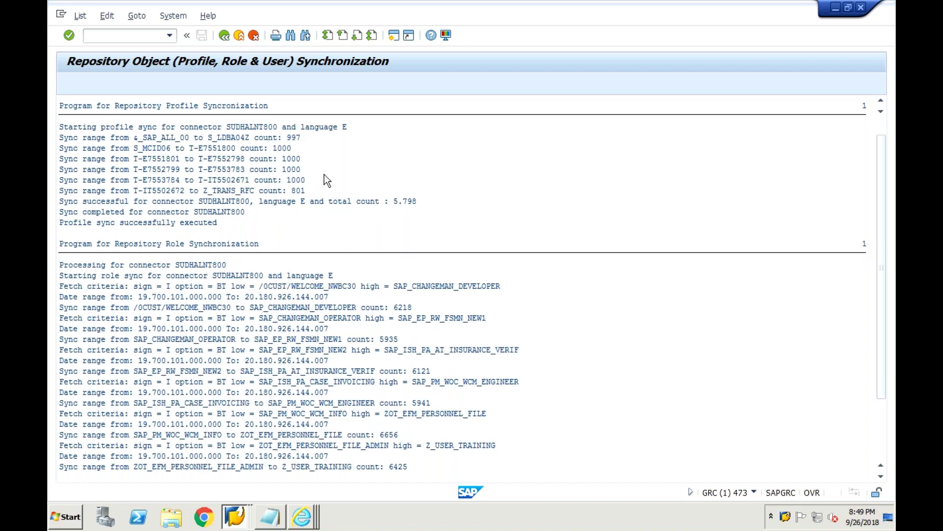
{"action": "scroll", "coordinate": [327, 181], "scroll_direction": "down", "scroll_amount": 2}
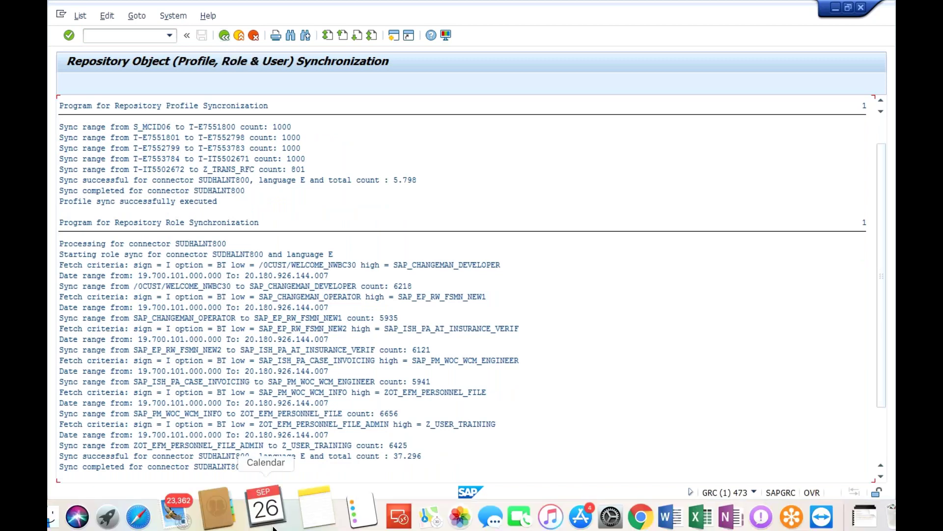
Switch back to Internet Explorer and open a new user-level access risk analysis from Access Management.
{"action": "left_click", "coordinate": [303, 517]}
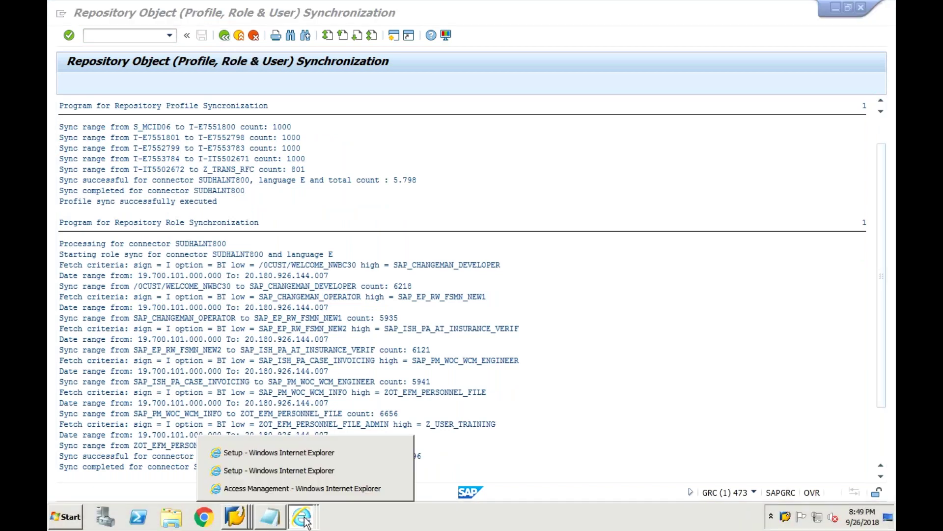
{"action": "left_click", "coordinate": [279, 470]}
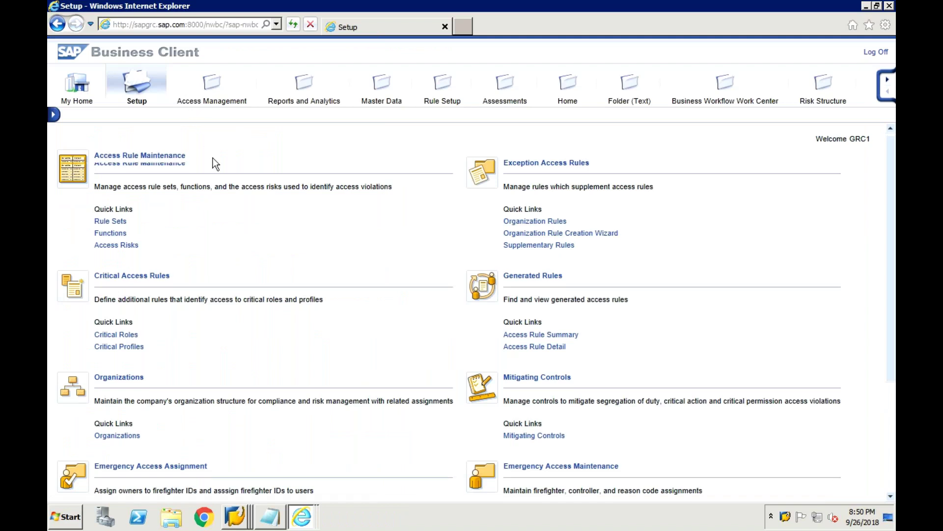
{"action": "left_click", "coordinate": [209, 99]}
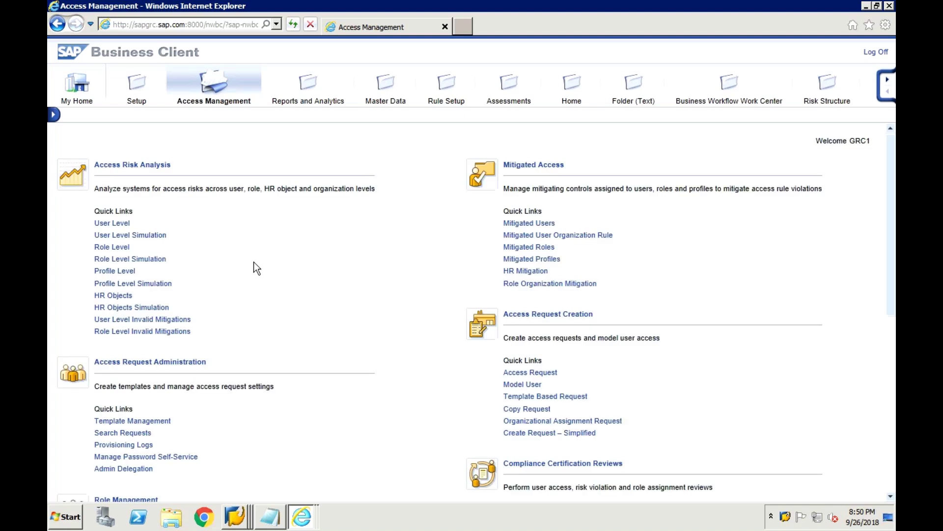
{"action": "left_click", "coordinate": [119, 225]}
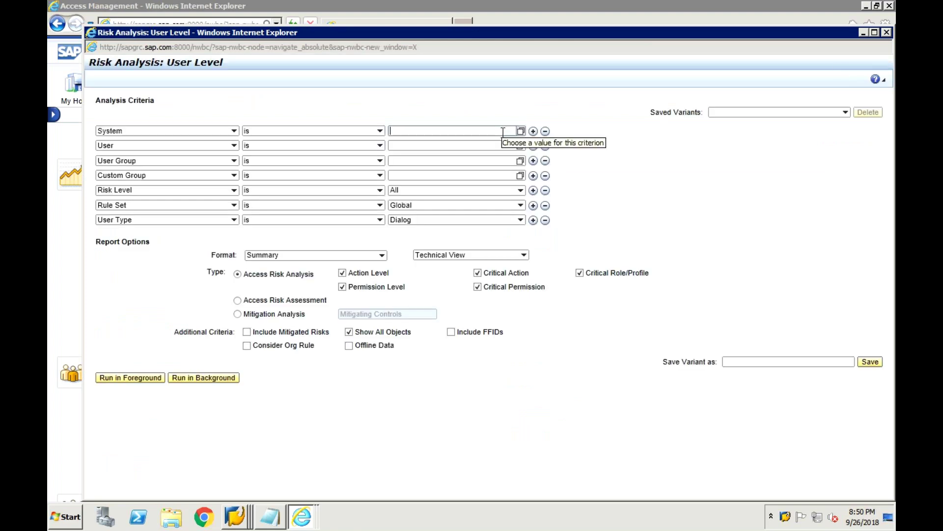
Set the System criterion to SUDHALNT800 and the User criterion to SUDHAGRC03.
{"action": "type", "text": "SUDHA"}
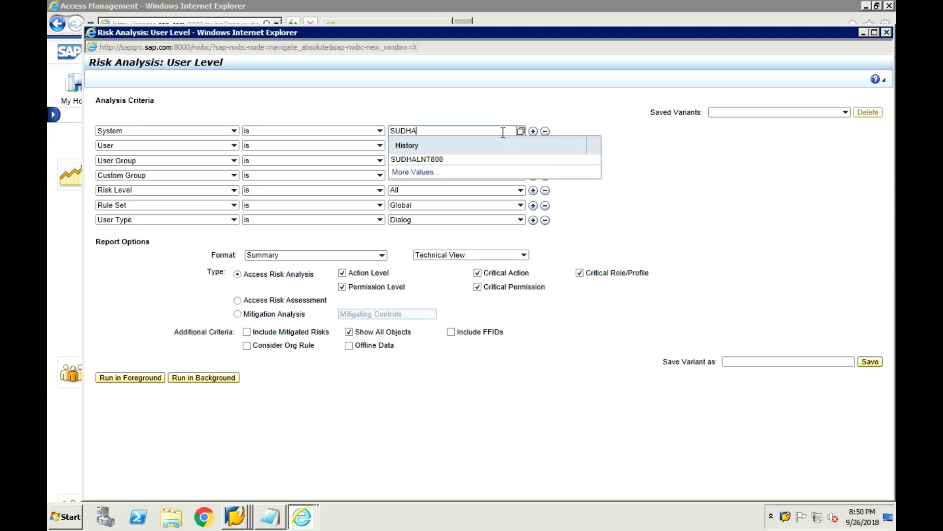
{"action": "key", "text": "Down"}
{"action": "key", "text": "Return"}
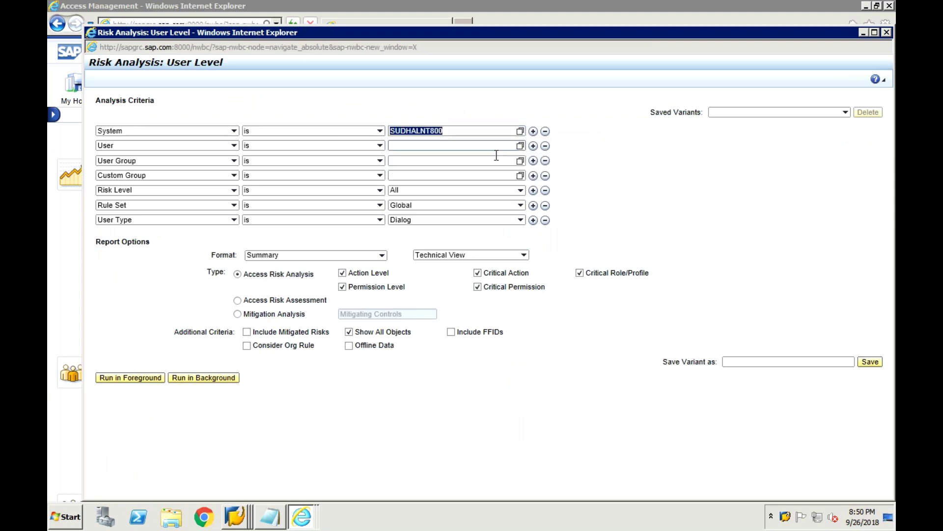
{"action": "left_click", "coordinate": [491, 143]}
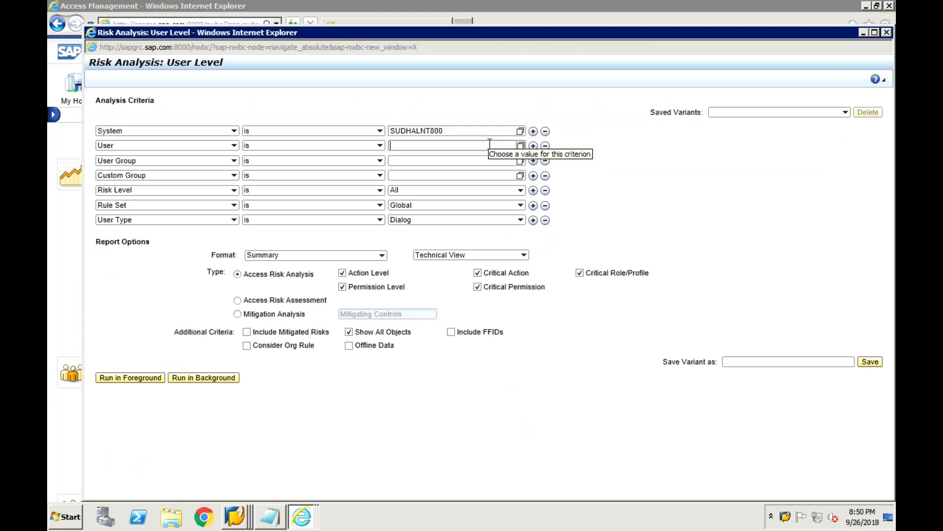
{"action": "type", "text": "SUDH"}
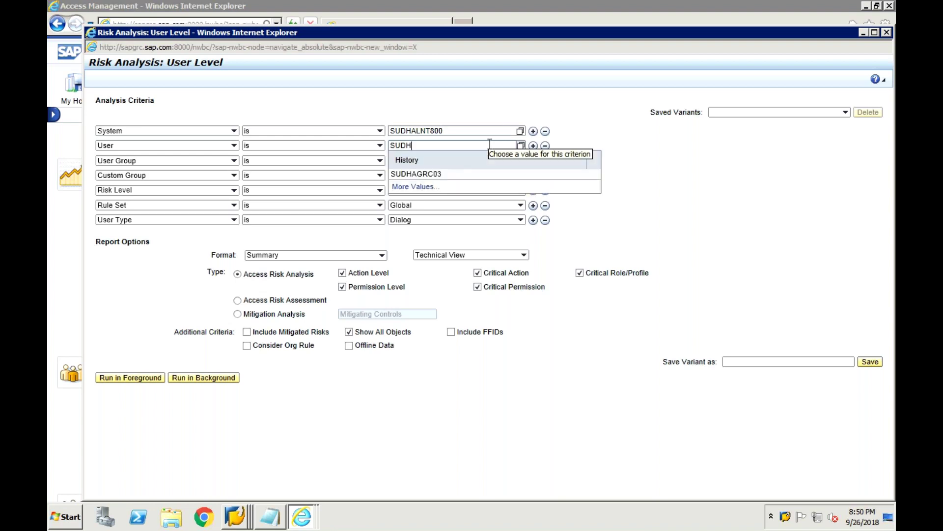
{"action": "type", "text": "AGRC03"}
{"action": "left_click", "coordinate": [458, 175]}
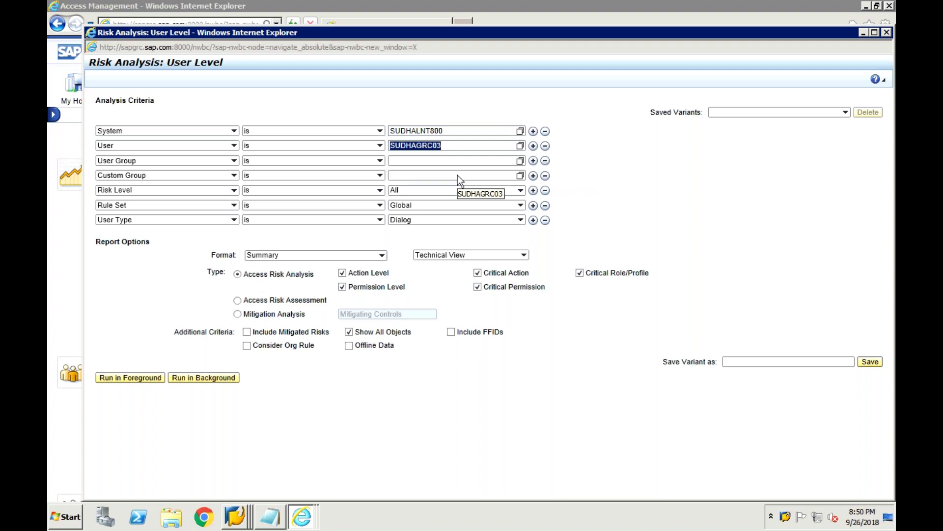
Remove the User Group and Custom Group criteria and restrict the access risk analysis to Action Level only.
{"action": "left_click", "coordinate": [545, 162]}
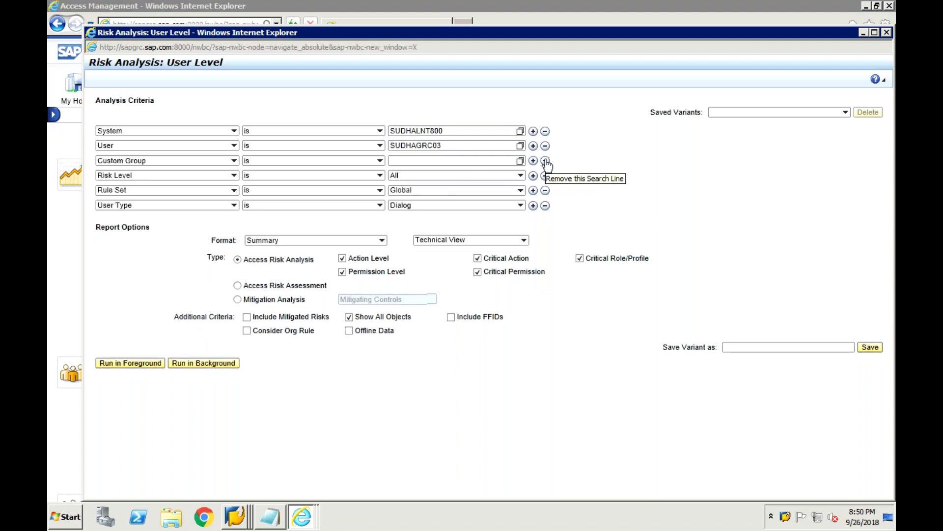
{"action": "left_click", "coordinate": [545, 161]}
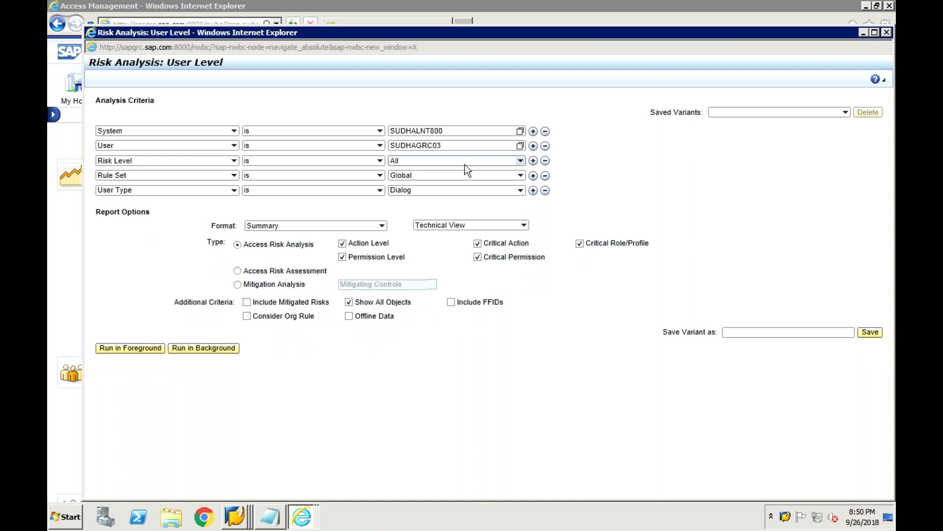
{"action": "left_click", "coordinate": [478, 244]}
{"action": "left_click", "coordinate": [580, 243]}
{"action": "left_click", "coordinate": [477, 257]}
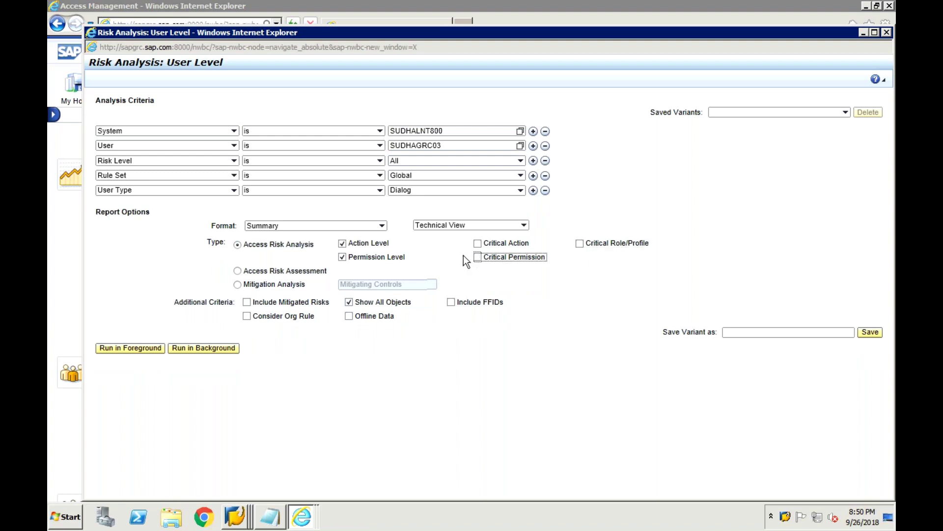
{"action": "left_click", "coordinate": [342, 258]}
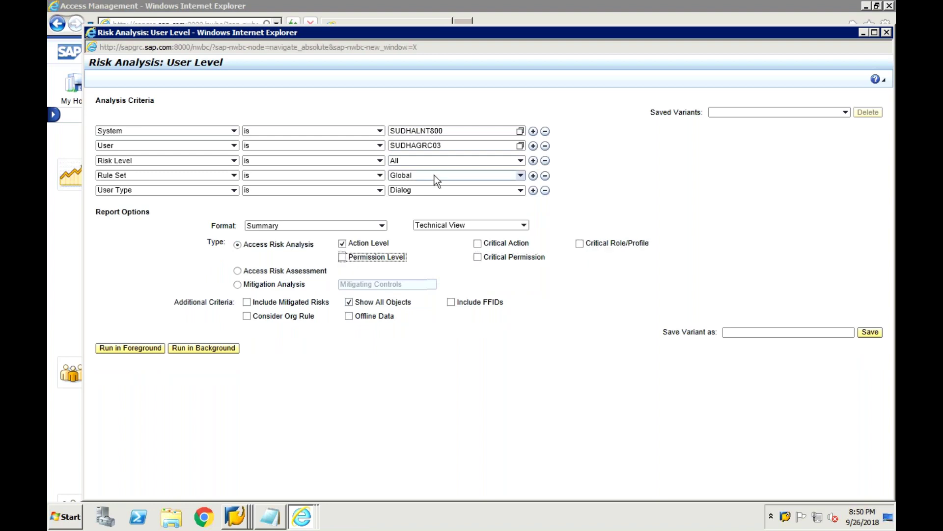
Set the Rule Set to SUDHARL1 and run the risk analysis in the foreground.
{"action": "left_click", "coordinate": [434, 175]}
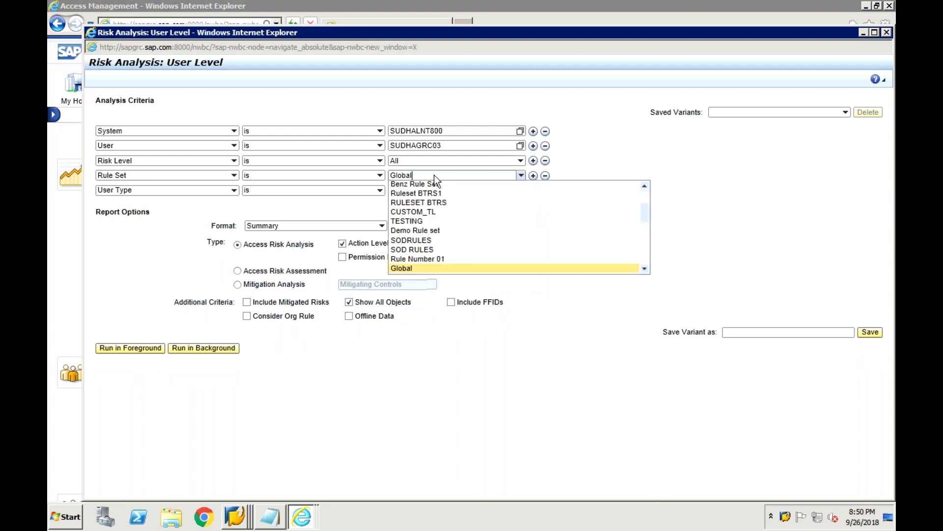
{"action": "left_click", "coordinate": [643, 255]}
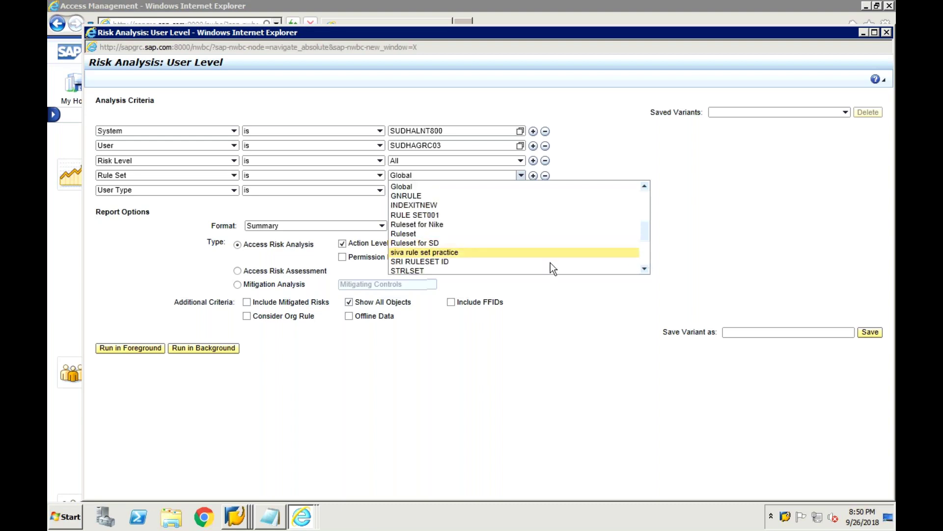
{"action": "left_click", "coordinate": [644, 255]}
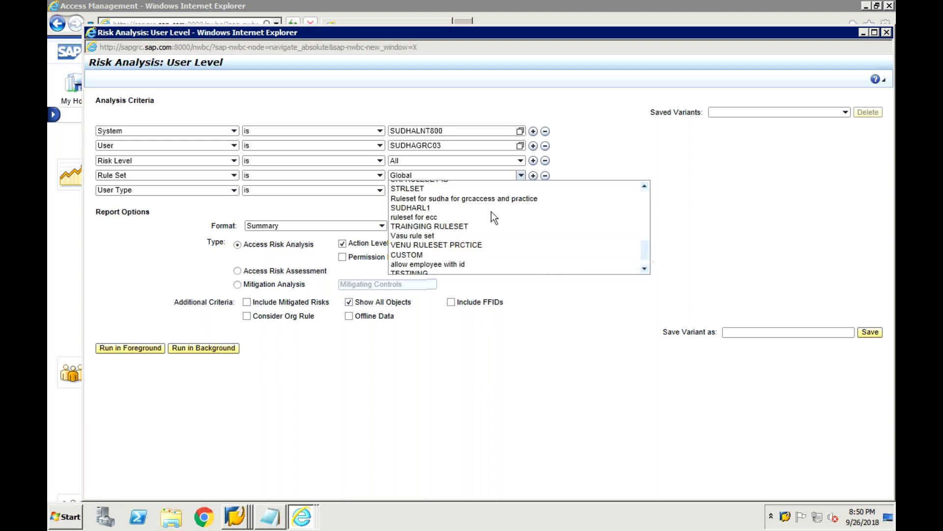
{"action": "left_click", "coordinate": [460, 211]}
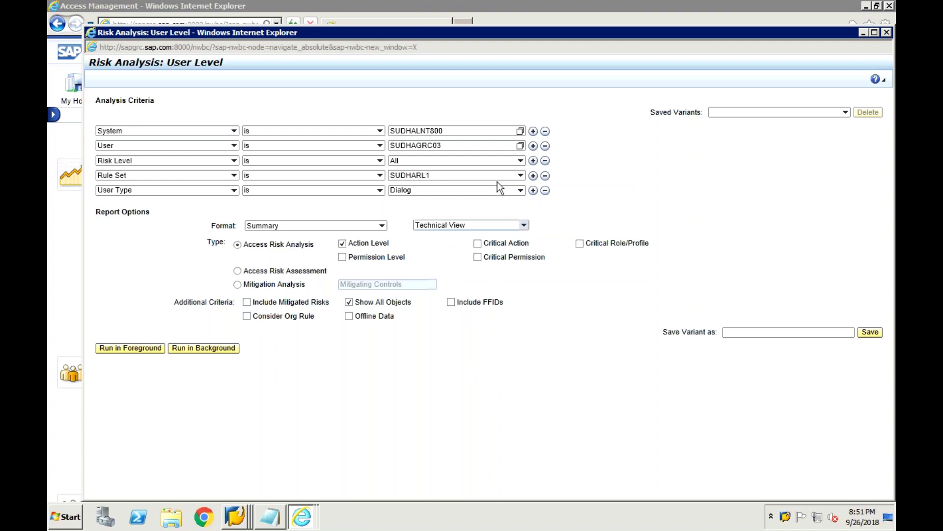
{"action": "left_click", "coordinate": [150, 350]}
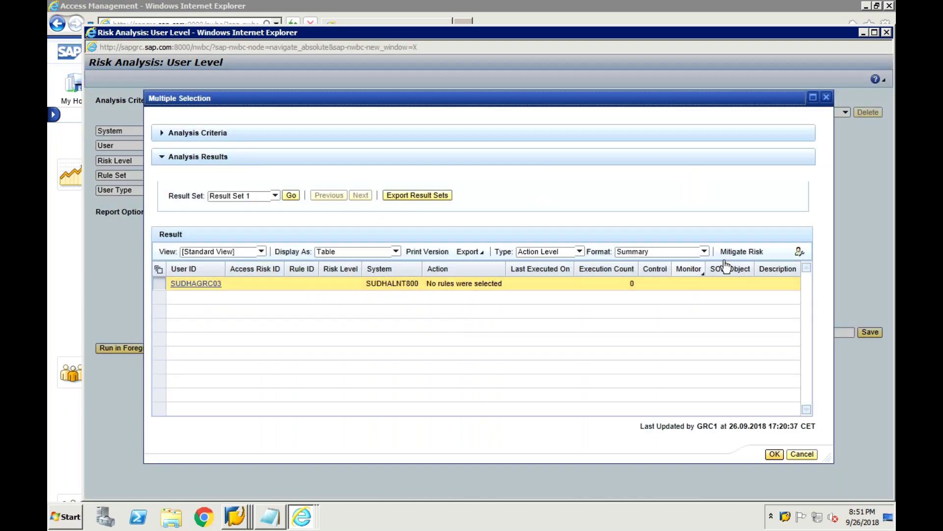
{"action": "left_click", "coordinate": [738, 251]}
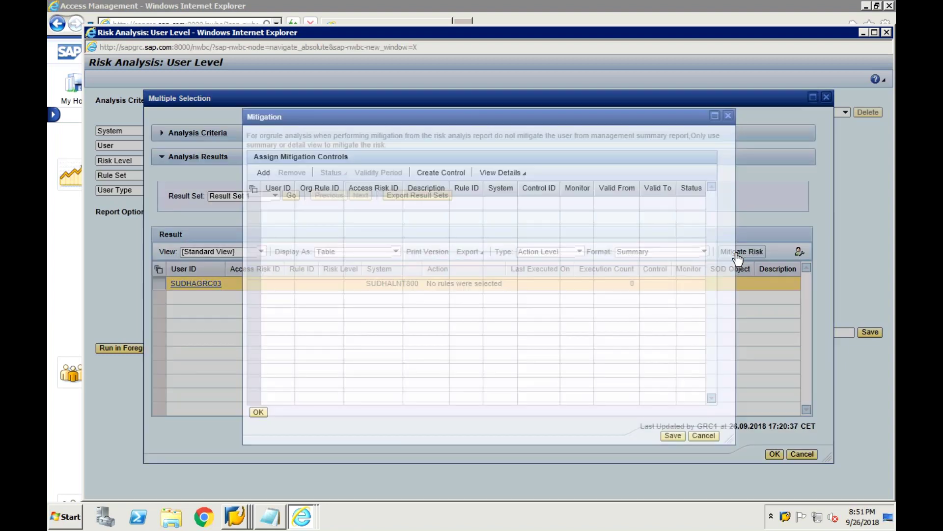
{"action": "left_click", "coordinate": [265, 173]}
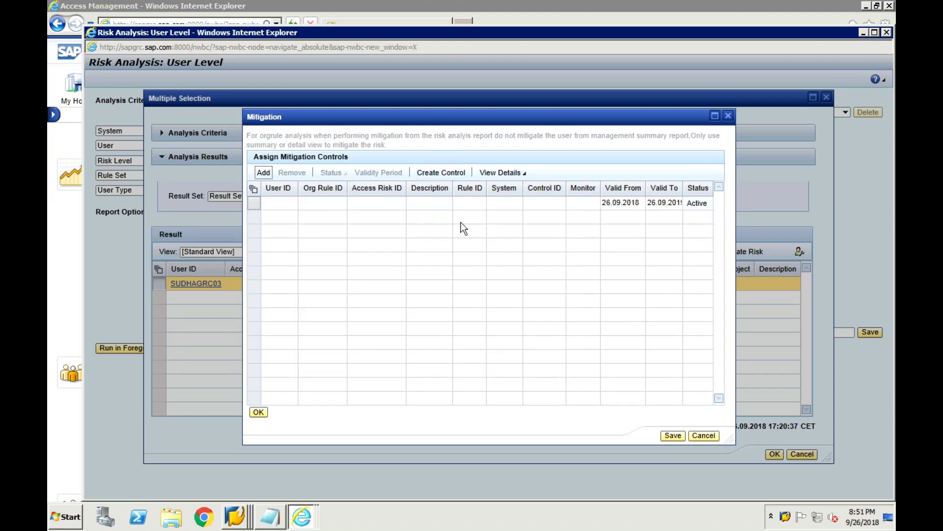
{"action": "left_click_drag", "start_coordinate": [461, 222], "coordinate": [698, 427]}
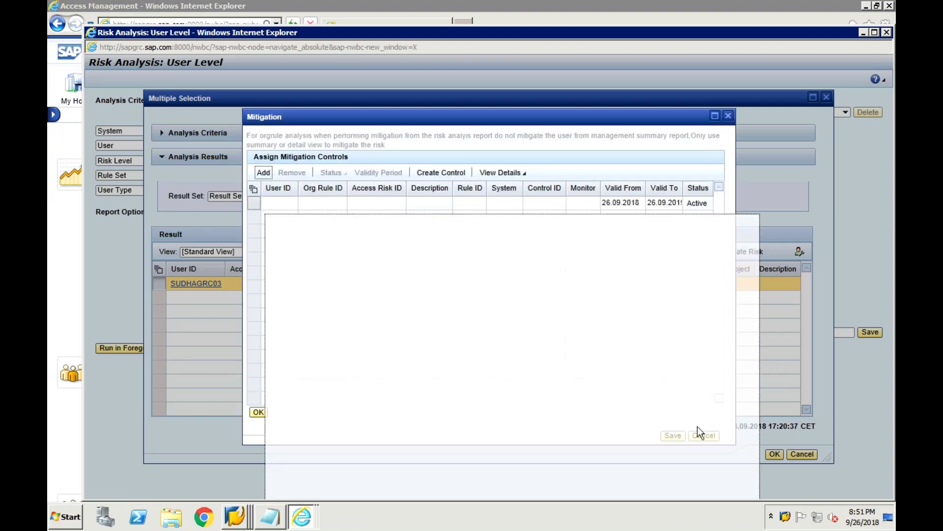
{"action": "left_click", "coordinate": [699, 431]}
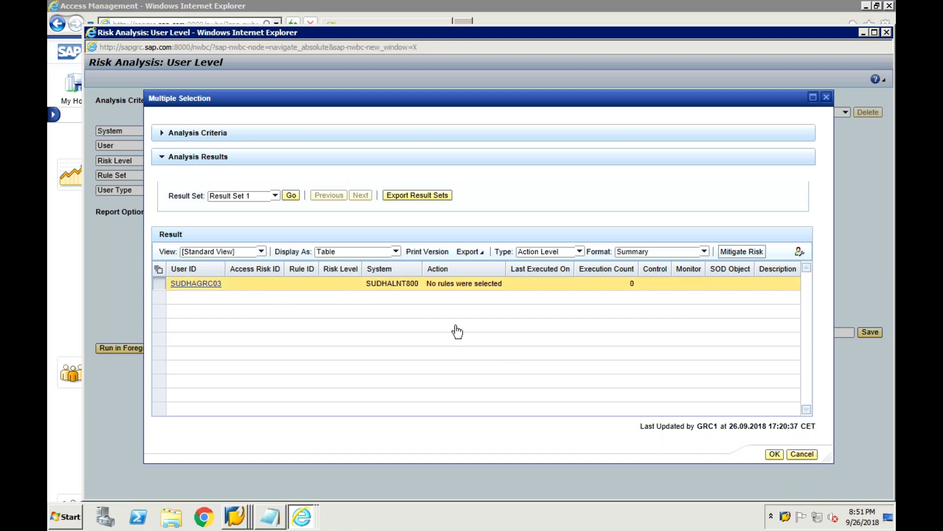
Leave the old results, rerun the analysis in the foreground with rule set "Ruleset for sudha for grcaccess and practice" and close the new results.
{"action": "left_click", "coordinate": [806, 455]}
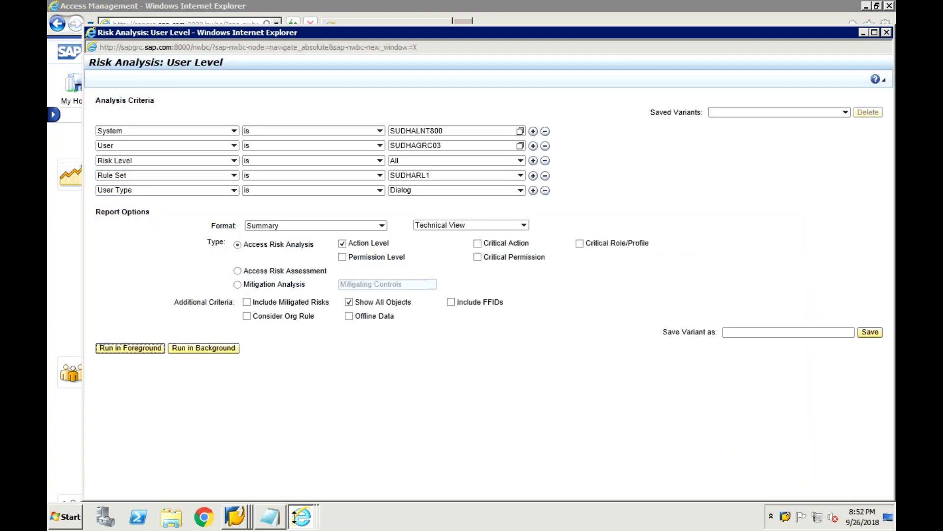
{"action": "mouse_move", "coordinate": [297, 523]}
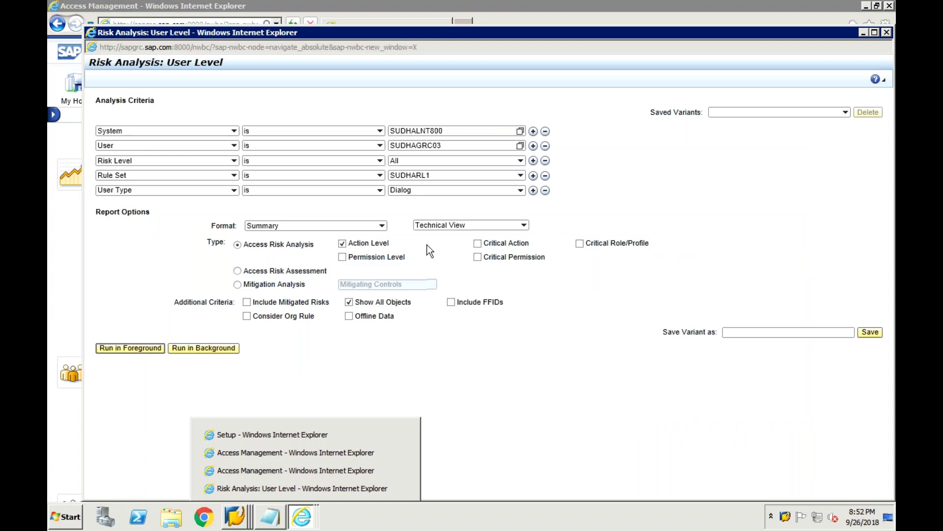
{"action": "left_click", "coordinate": [519, 176]}
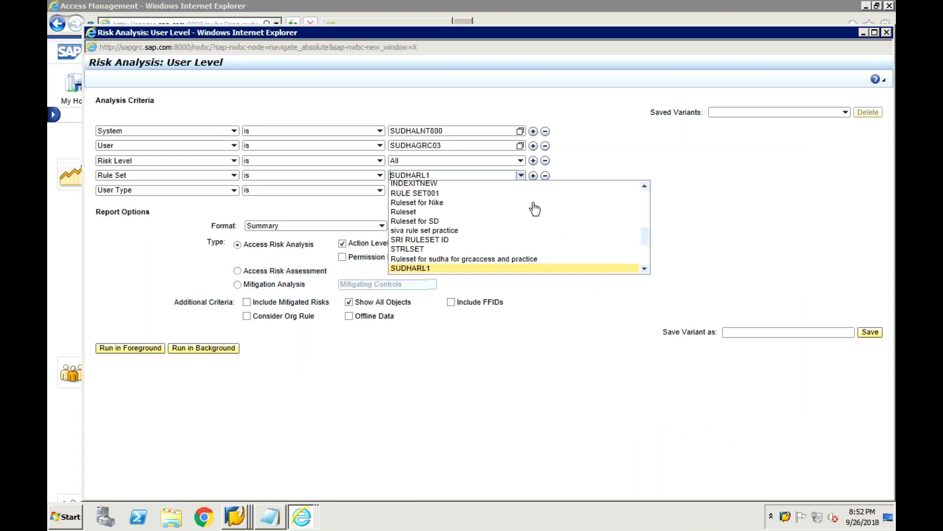
{"action": "left_click", "coordinate": [646, 257]}
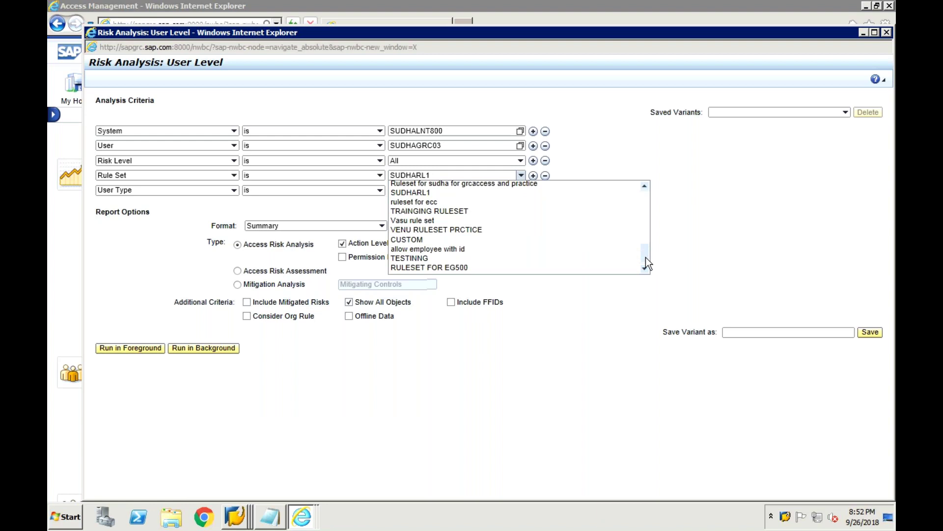
{"action": "left_click", "coordinate": [498, 184]}
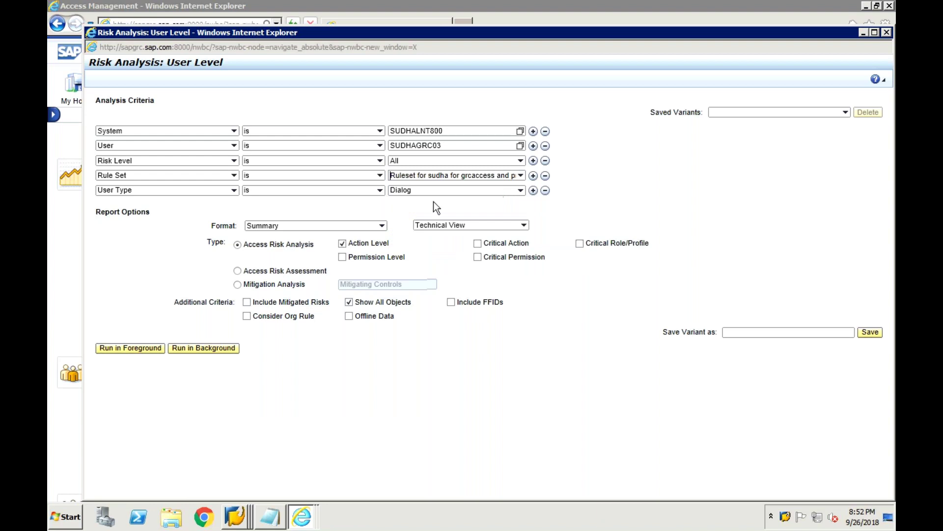
{"action": "left_click", "coordinate": [154, 350]}
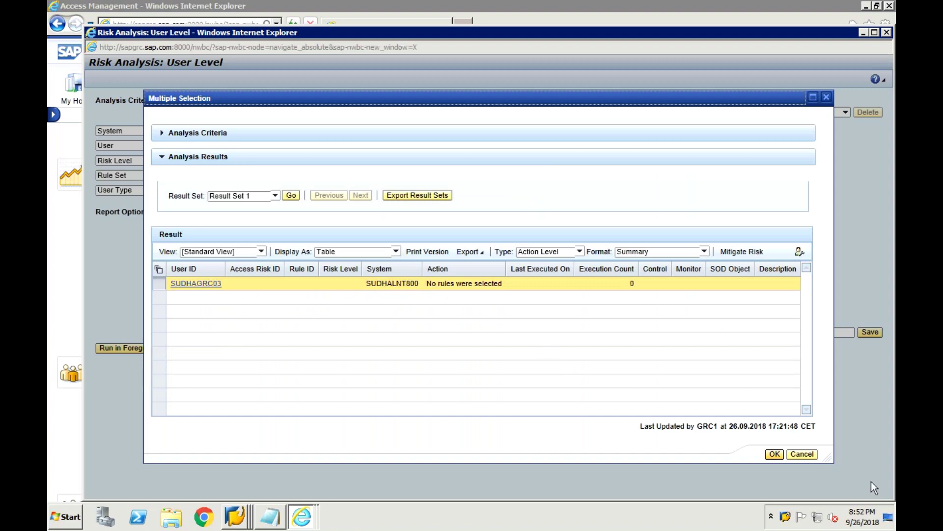
{"action": "left_click", "coordinate": [802, 454]}
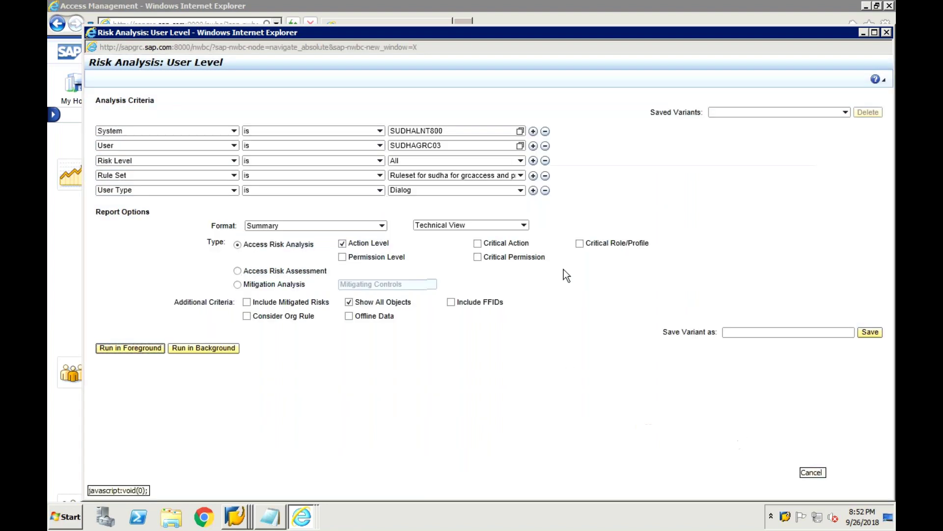
Rerun the analysis in the foreground with rule set TRAINGING RULESET and close the results.
{"action": "left_click", "coordinate": [521, 176]}
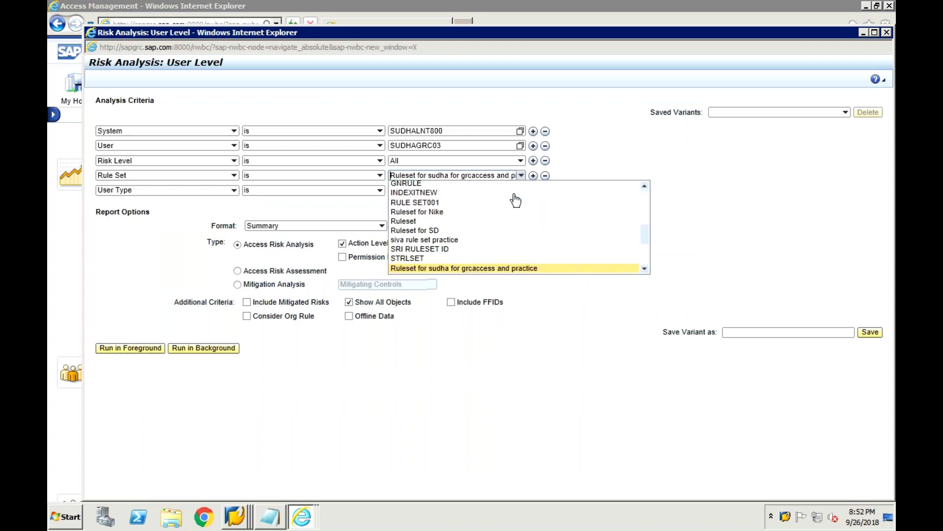
{"action": "left_click", "coordinate": [645, 259]}
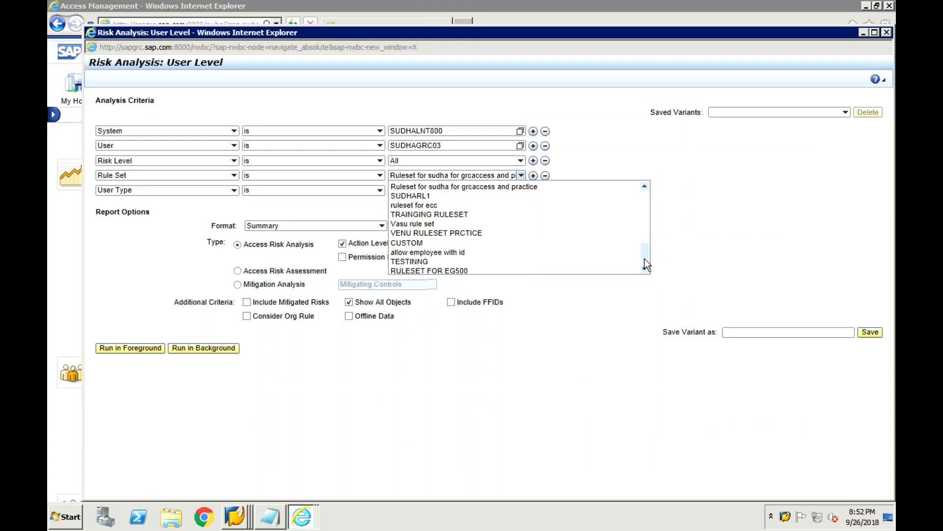
{"action": "left_click", "coordinate": [537, 216]}
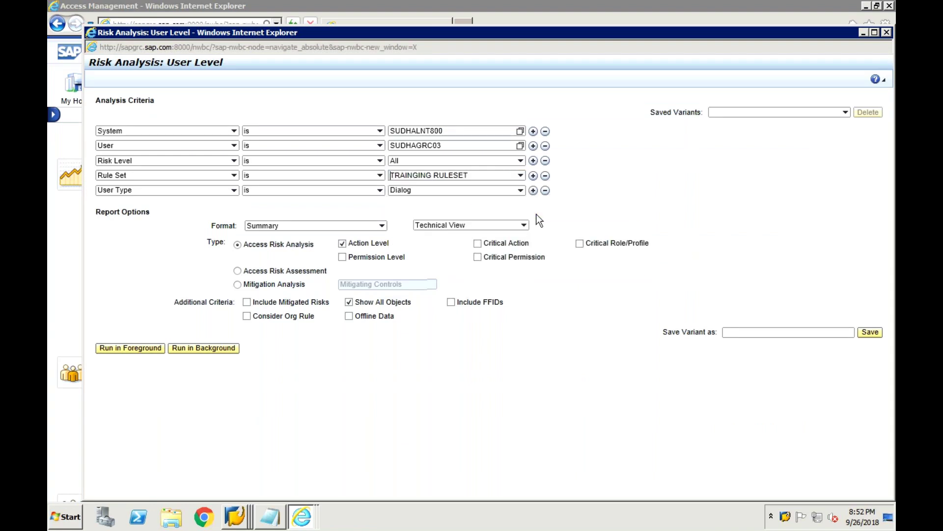
{"action": "left_click", "coordinate": [151, 350]}
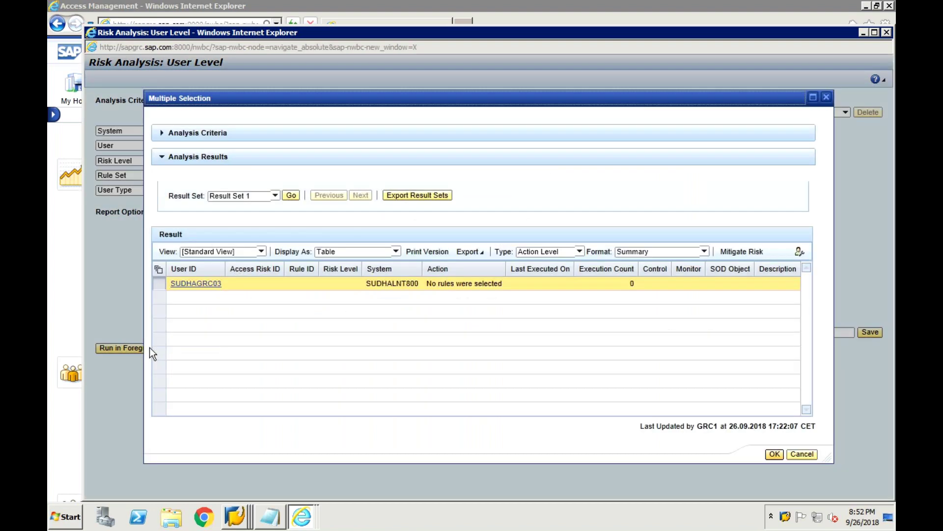
{"action": "left_click", "coordinate": [826, 98]}
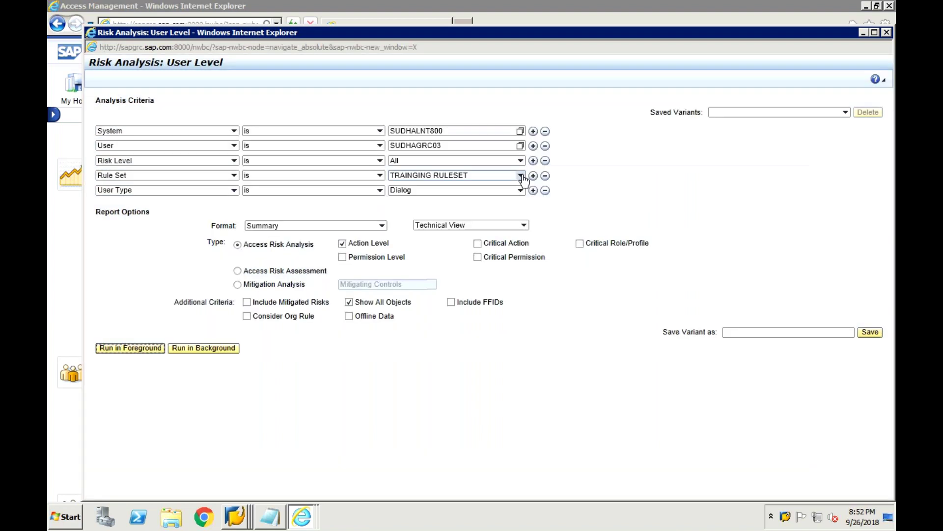
Set the Rule Set criterion to Global, rerun the analysis in the foreground and close the results.
{"action": "left_click", "coordinate": [521, 176]}
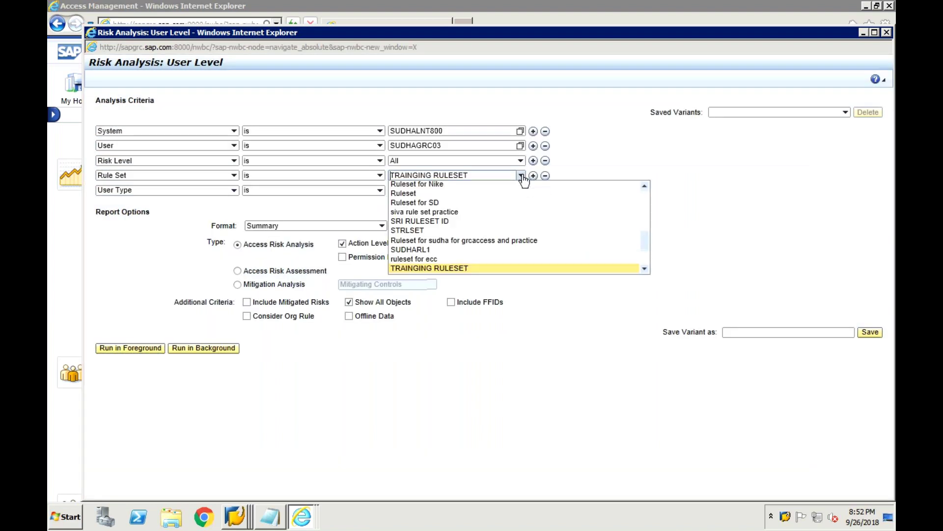
{"action": "left_click", "coordinate": [648, 202]}
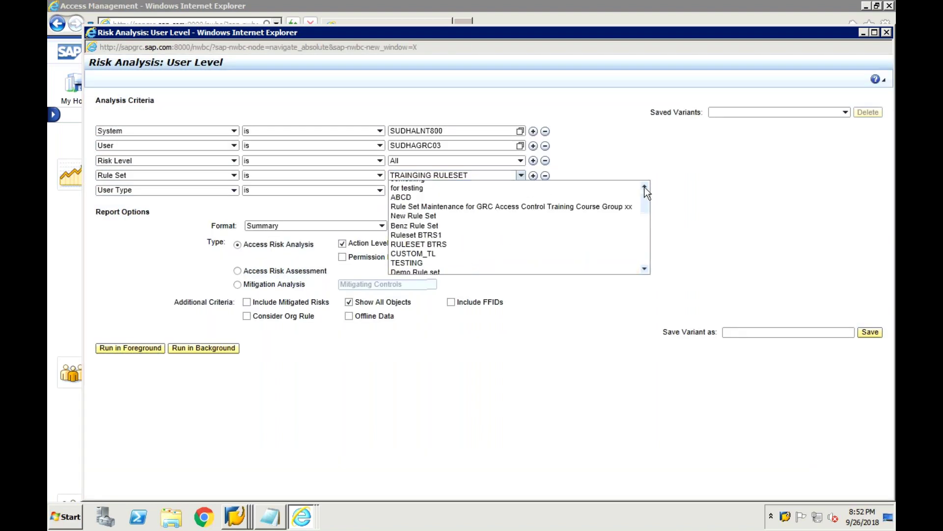
{"action": "left_click", "coordinate": [645, 187]}
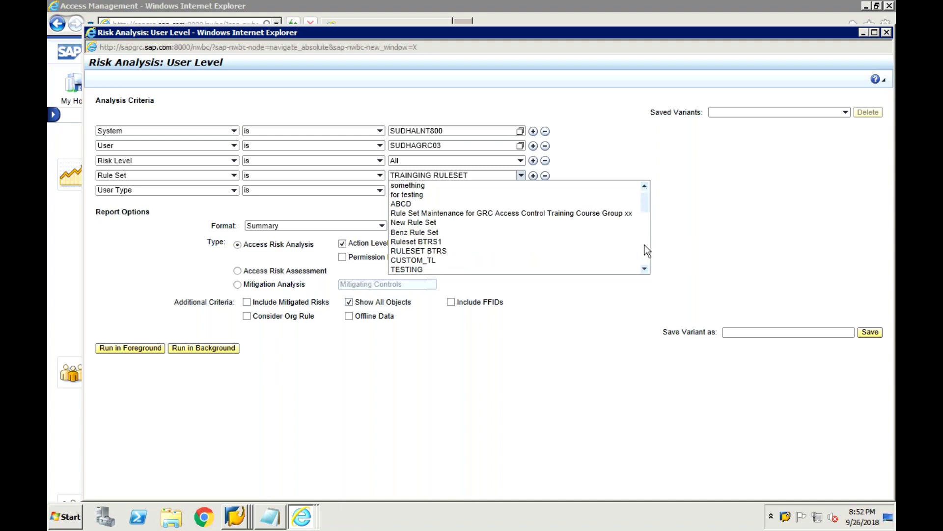
{"action": "scroll", "coordinate": [645, 245], "scroll_direction": "down", "scroll_amount": 3}
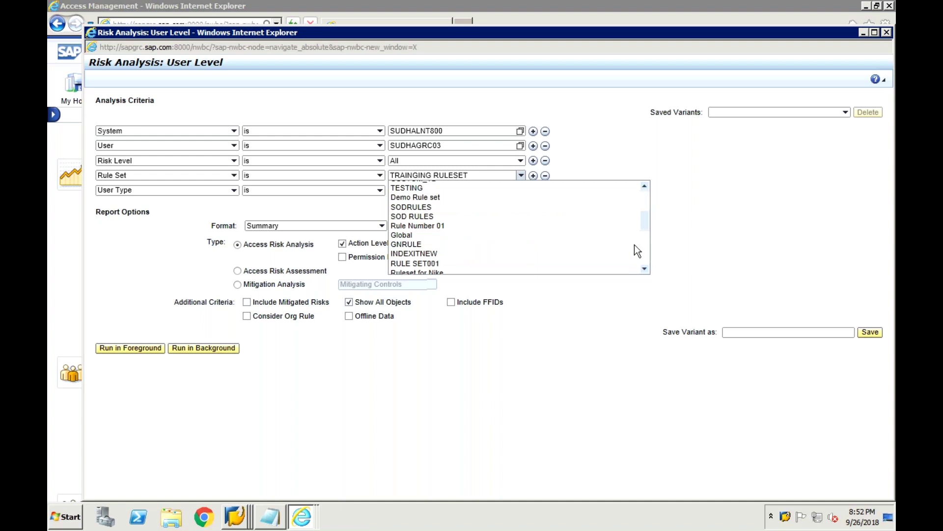
{"action": "left_click", "coordinate": [458, 235]}
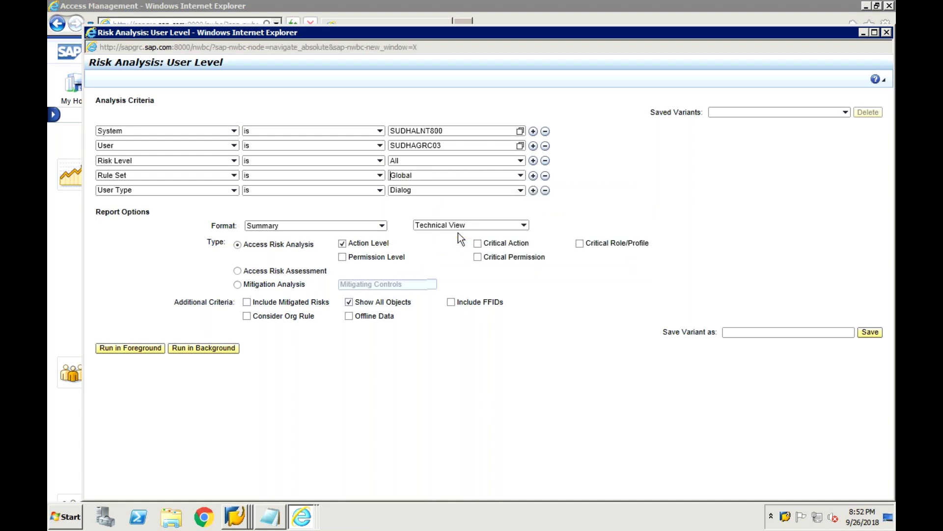
{"action": "left_click", "coordinate": [144, 347]}
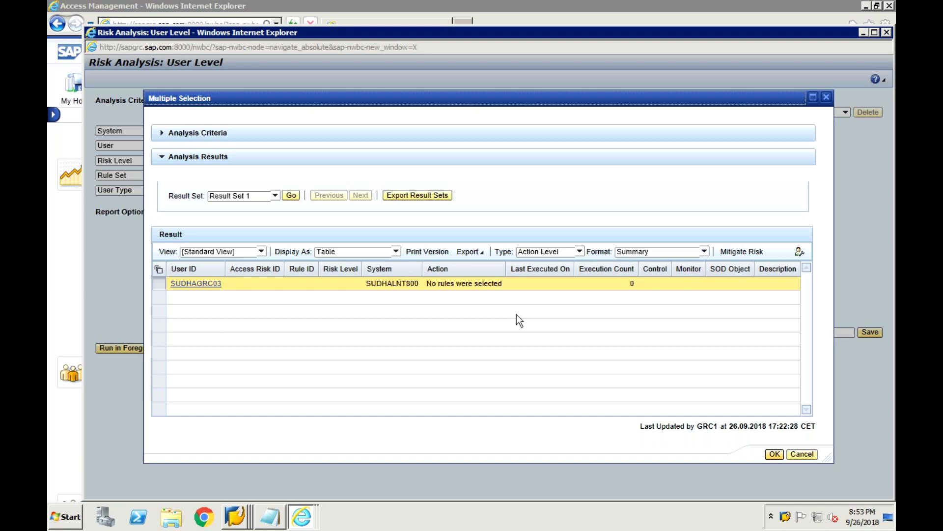
{"action": "left_click", "coordinate": [802, 455]}
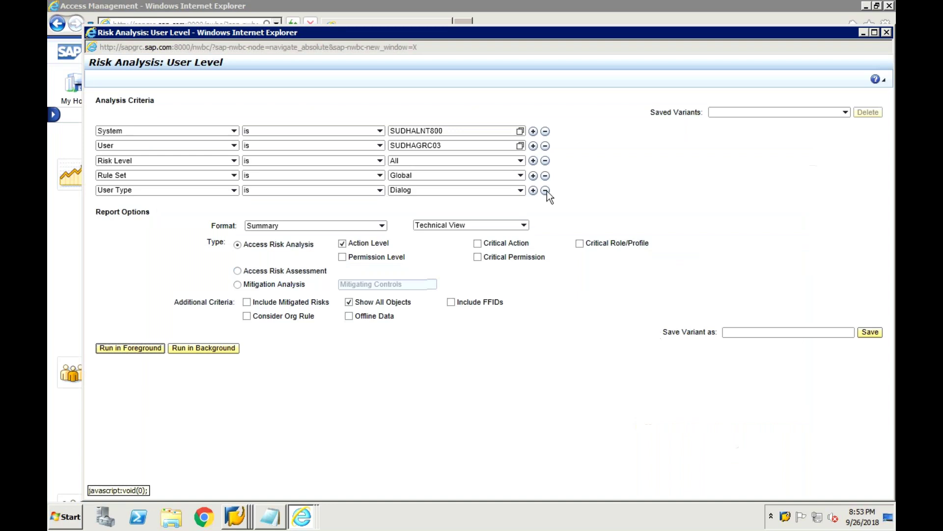
{"action": "left_click", "coordinate": [545, 147]}
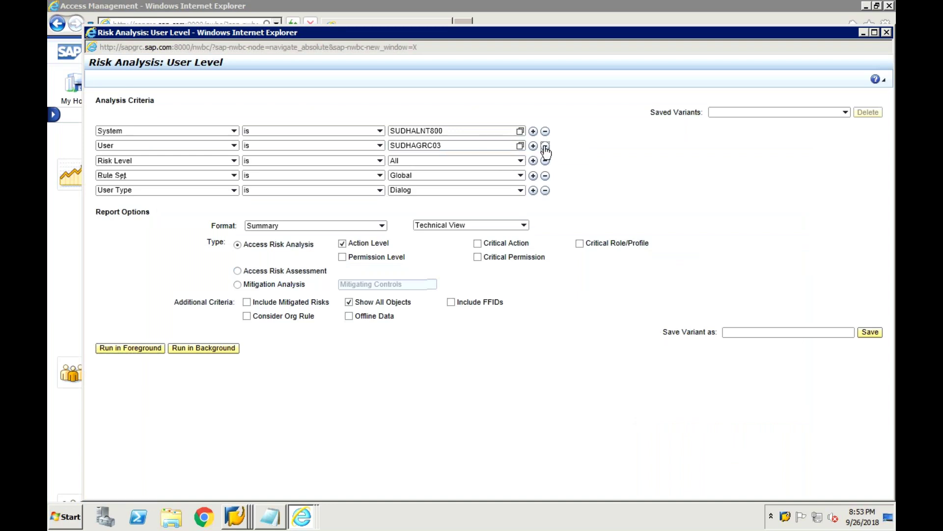
{"action": "left_click", "coordinate": [150, 334]}
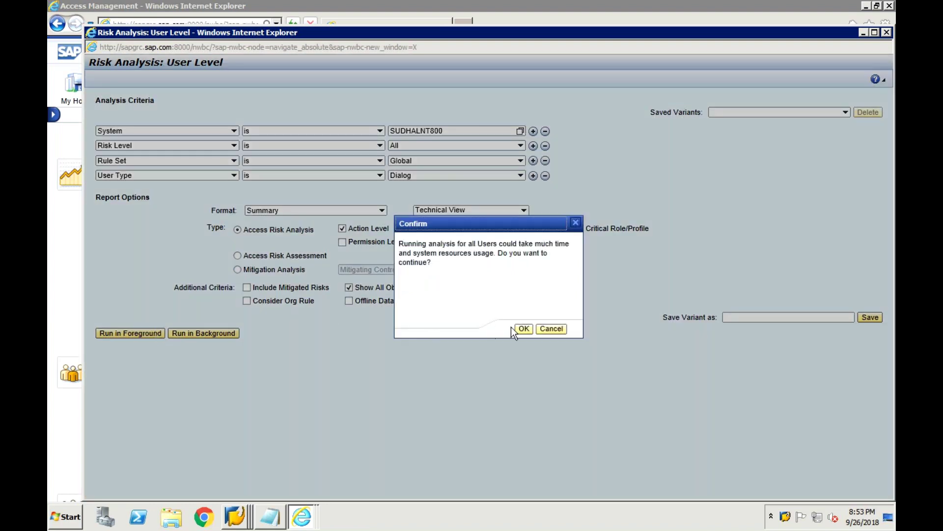
{"action": "left_click", "coordinate": [548, 330]}
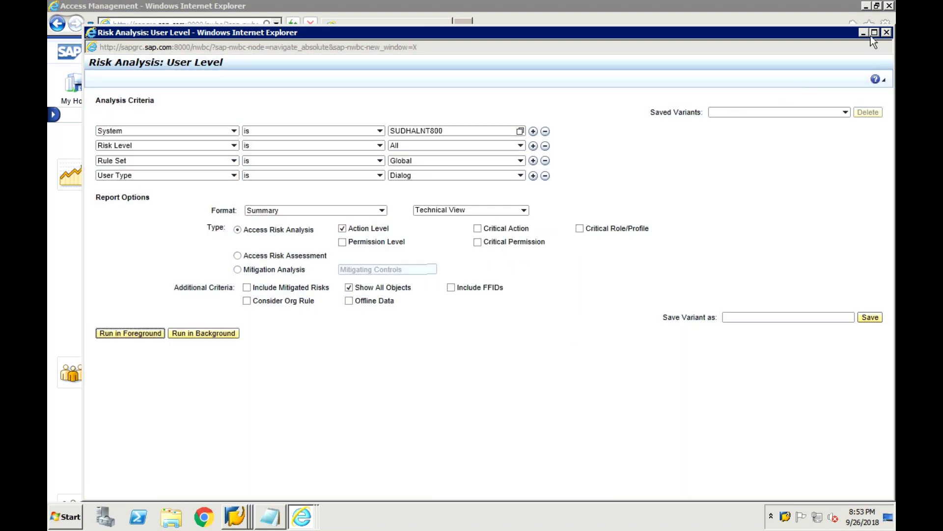
{"action": "left_click", "coordinate": [887, 31]}
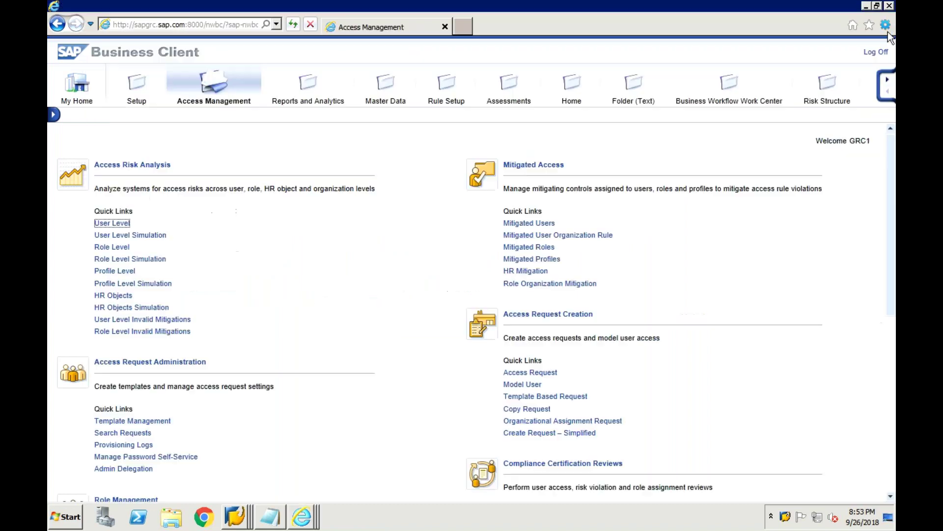
Open a new user-level risk analysis and set System to SUDHALNT800 and User to *.
{"action": "left_click", "coordinate": [121, 226]}
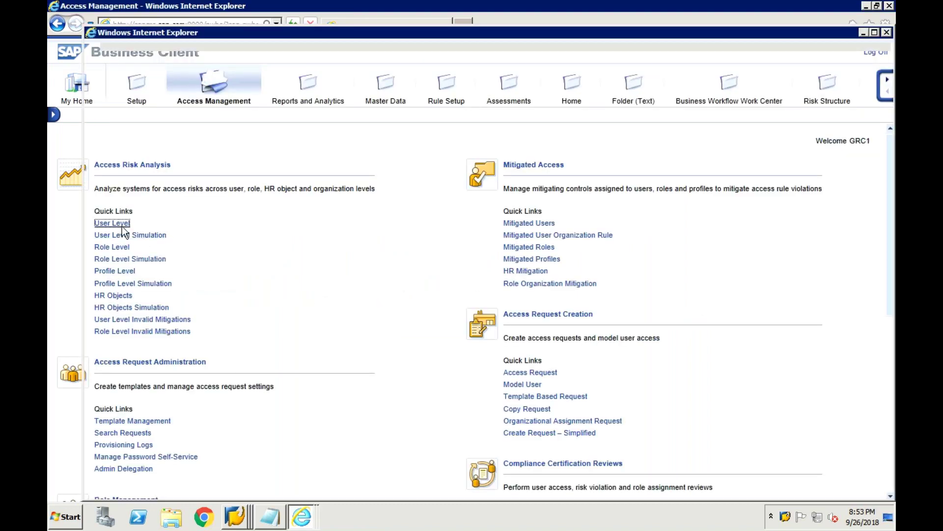
{"action": "left_click", "coordinate": [456, 133]}
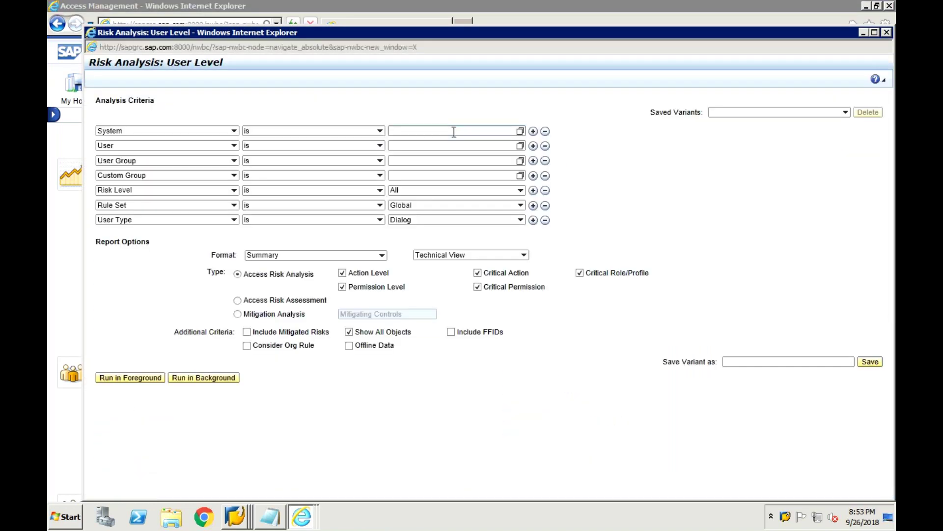
{"action": "type", "text": "SUDHA"}
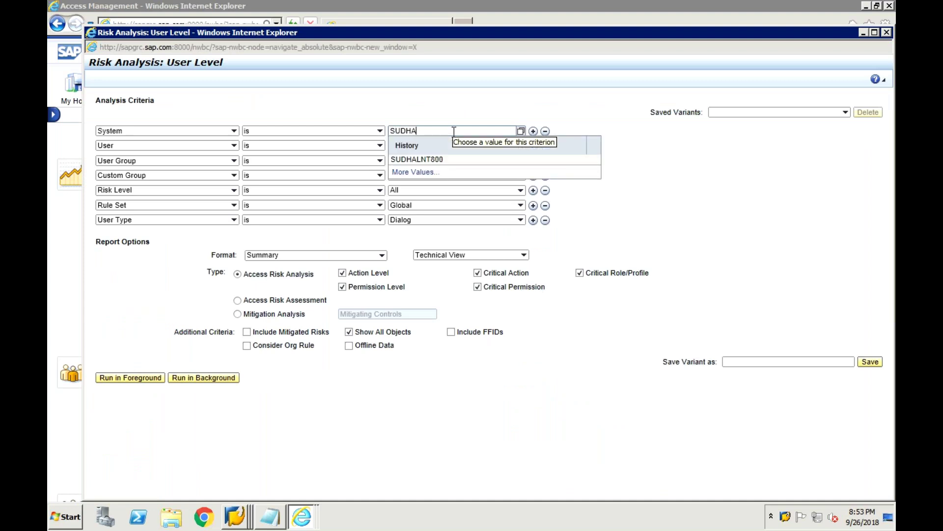
{"action": "key", "text": "Down"}
{"action": "key", "text": "Return"}
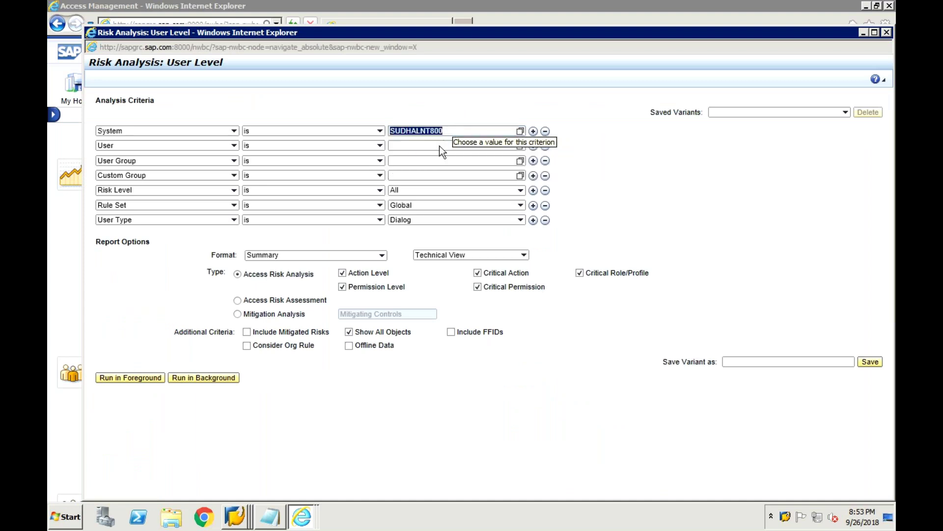
{"action": "left_click", "coordinate": [441, 145]}
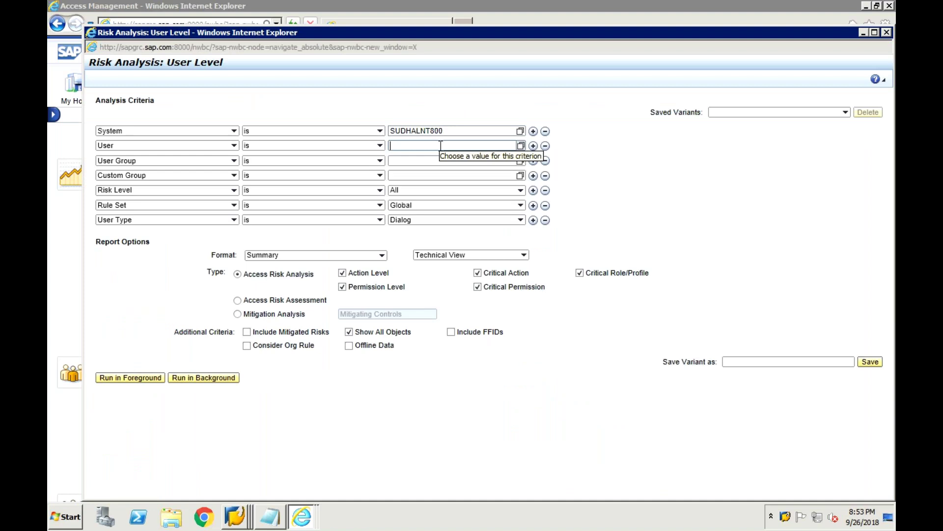
{"action": "type", "text": "*"}
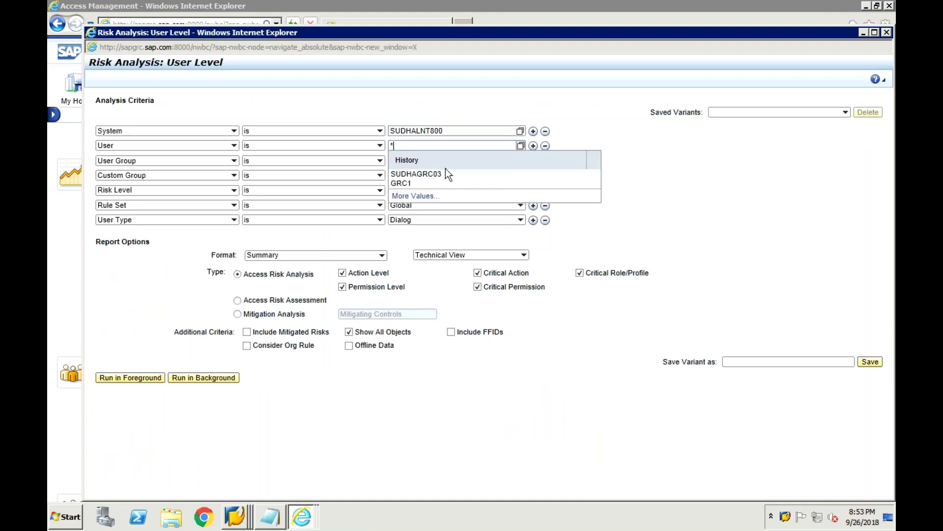
{"action": "left_click", "coordinate": [626, 187]}
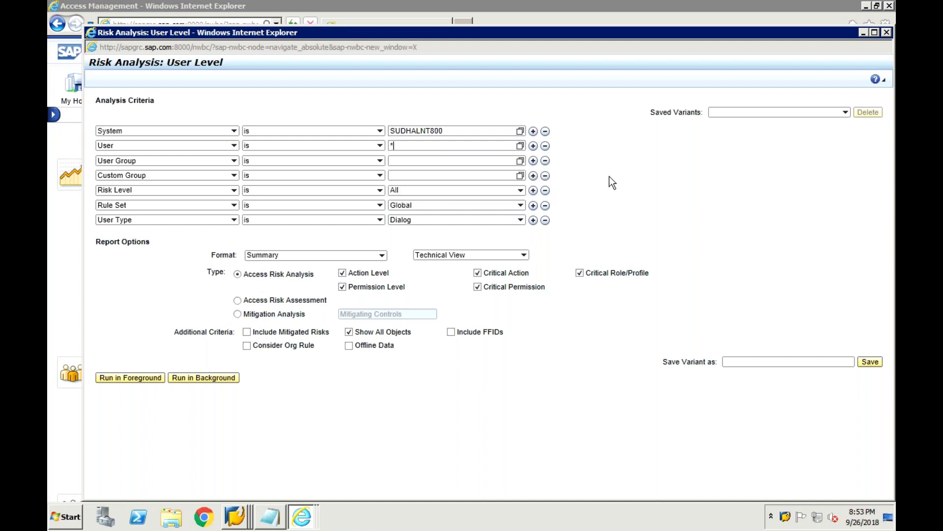
Remove the User Group and Custom Group criteria and leave only Action Level selected for the access risk analysis.
{"action": "left_click", "coordinate": [545, 161]}
{"action": "left_click", "coordinate": [545, 161]}
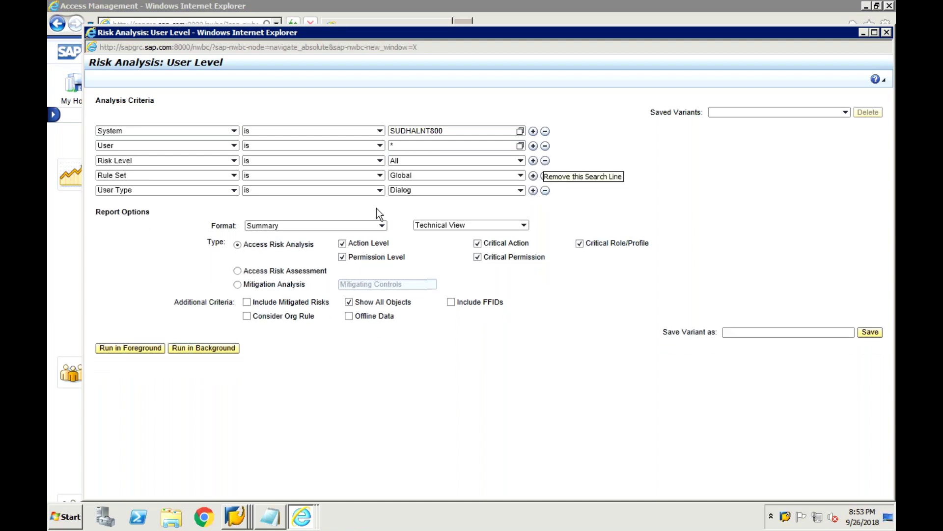
{"action": "left_click", "coordinate": [478, 244]}
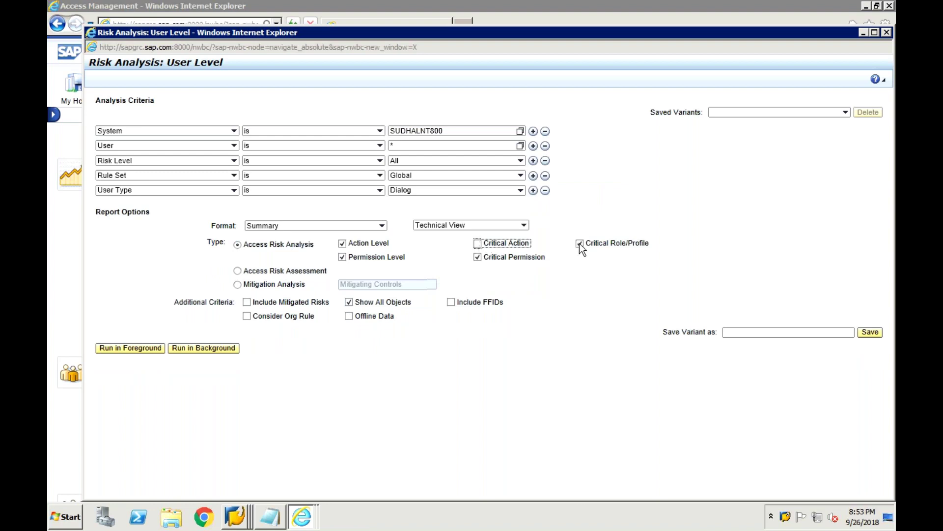
{"action": "left_click", "coordinate": [580, 244]}
{"action": "left_click", "coordinate": [478, 258]}
{"action": "left_click", "coordinate": [343, 258]}
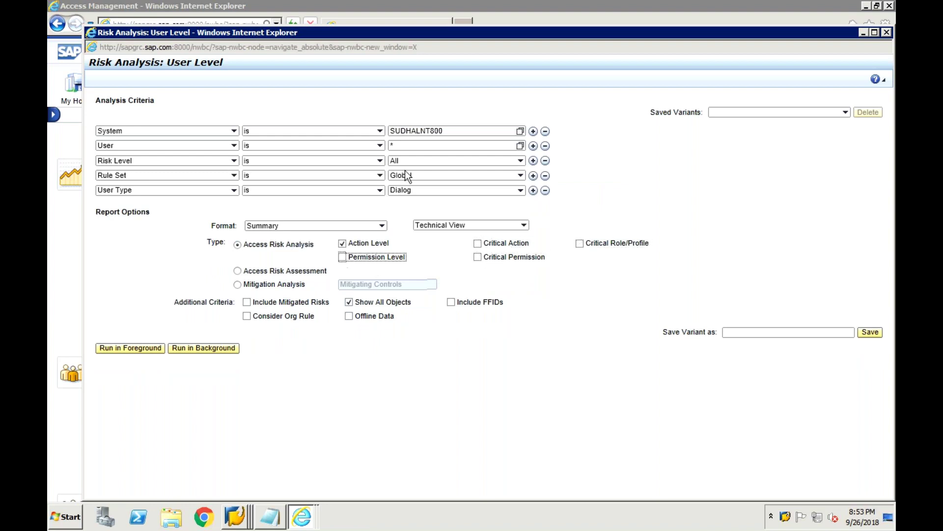
Set the User criterion to GRC1, run the analysis in the foreground and close the results.
{"action": "left_click", "coordinate": [404, 146]}
{"action": "key", "text": "BackSpace"}
{"action": "type", "text": "GRC1"}
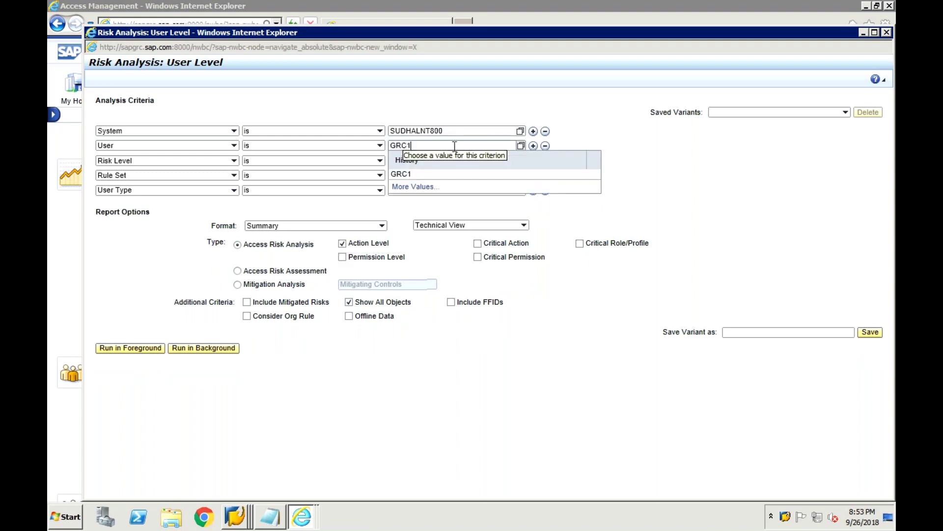
{"action": "left_click", "coordinate": [526, 173]}
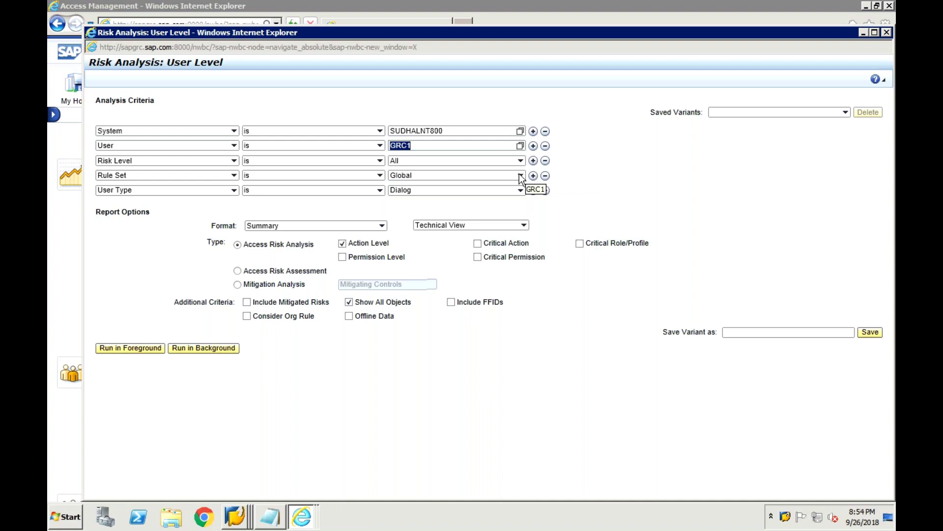
{"action": "left_click", "coordinate": [374, 358]}
{"action": "left_click", "coordinate": [126, 350]}
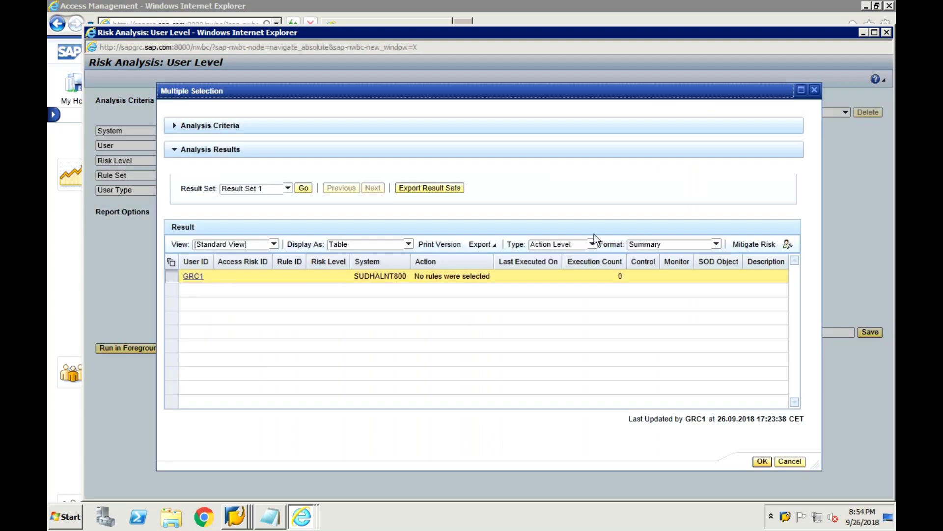
{"action": "left_click", "coordinate": [780, 465]}
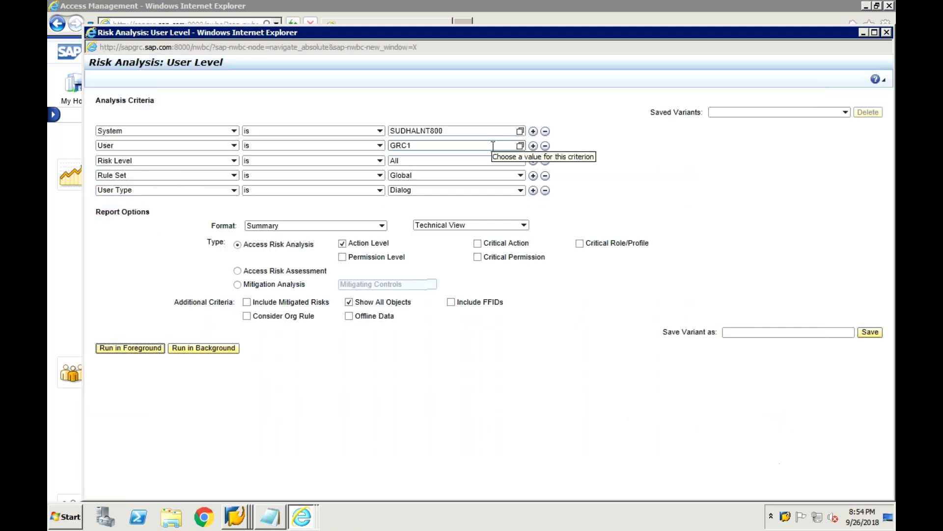
Set the User criterion to *, run the analysis in the foreground and look through the results for the listed users.
{"action": "left_click", "coordinate": [493, 145]}
{"action": "key", "text": "BackSpace"}
{"action": "key", "text": "BackSpace"}
{"action": "key", "text": "BackSpace"}
{"action": "key", "text": "BackSpace"}
{"action": "type", "text": "*"}
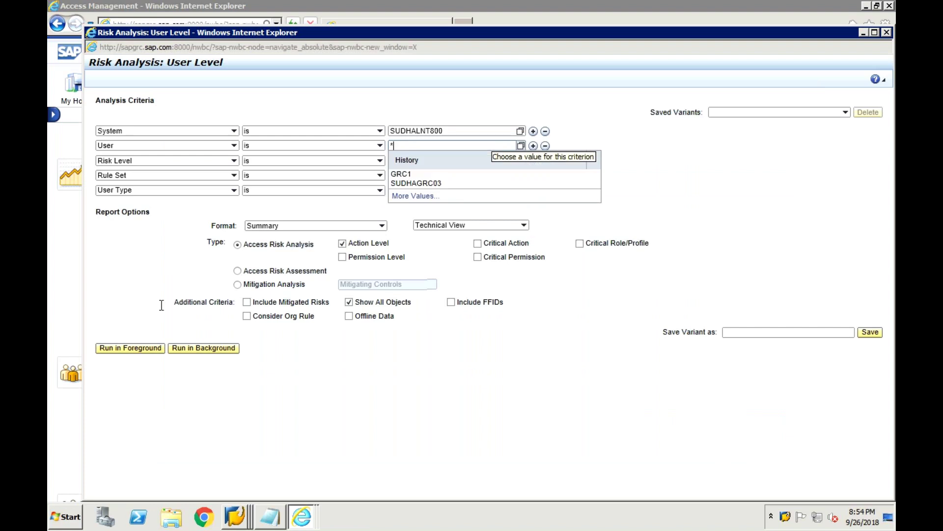
{"action": "left_click", "coordinate": [127, 351]}
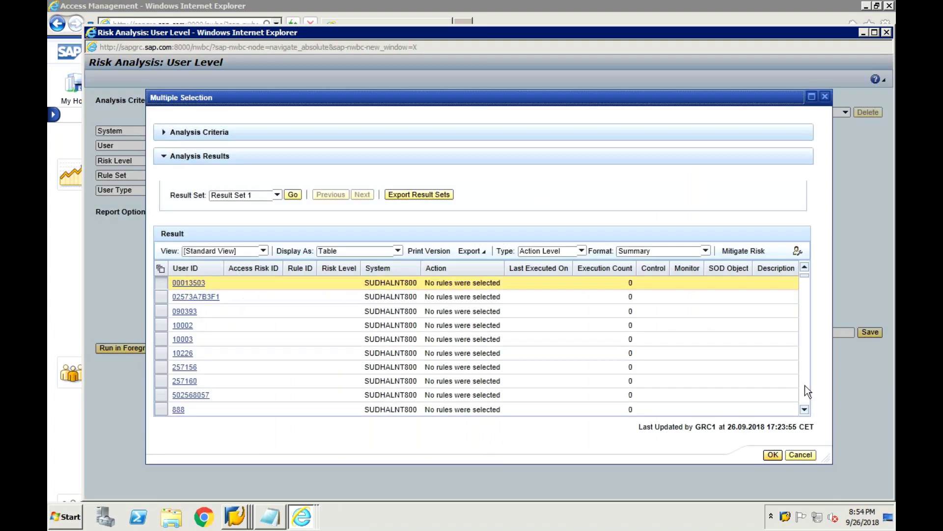
{"action": "left_click", "coordinate": [805, 385]}
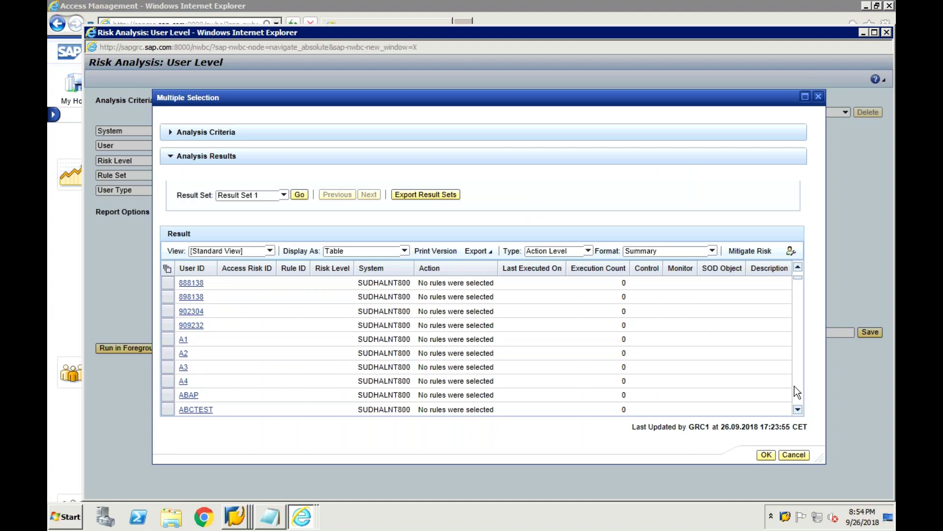
{"action": "left_click", "coordinate": [795, 386]}
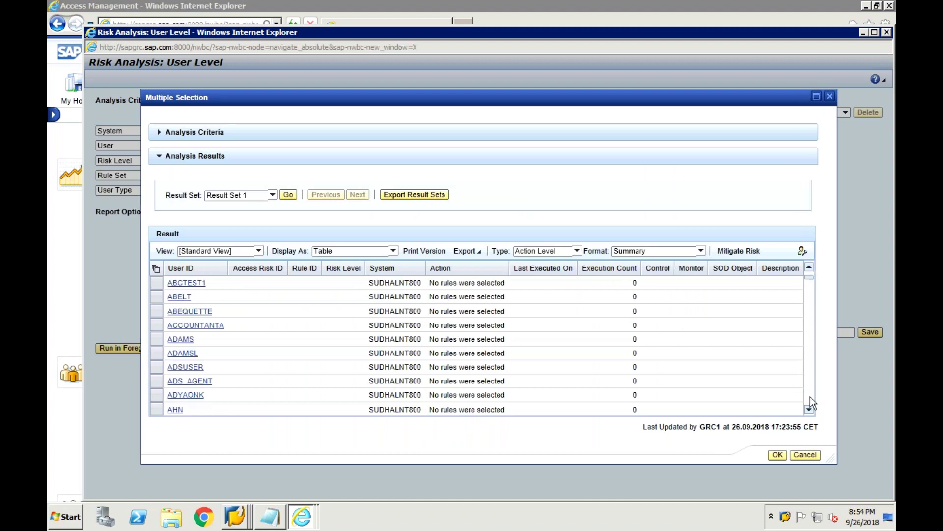
{"action": "left_click", "coordinate": [810, 396]}
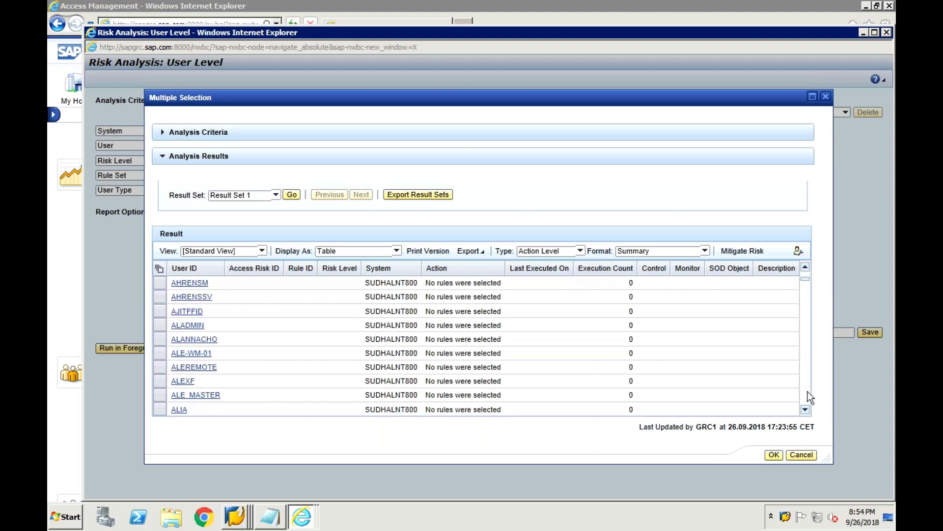
Look through more of the SUDHALNT800 user results and close the results.
{"action": "left_click", "coordinate": [808, 392]}
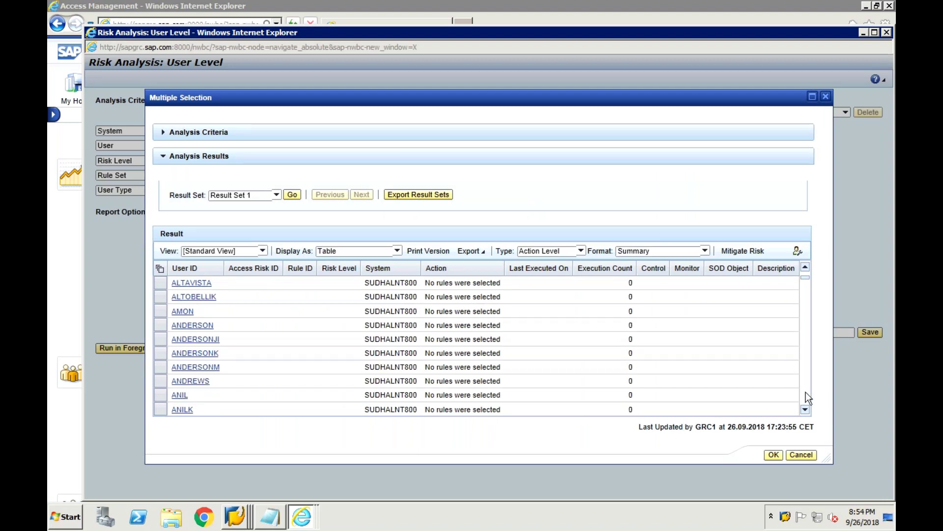
{"action": "left_click", "coordinate": [806, 392]}
{"action": "left_click", "coordinate": [800, 455]}
Set the System criterion to GRCCLNT473.
{"action": "left_click", "coordinate": [509, 130]}
{"action": "key", "text": "BackSpace"}
{"action": "key", "text": "BackSpace"}
{"action": "key", "text": "BackSpace"}
{"action": "key", "text": "BackSpace"}
{"action": "key", "text": "BackSpace"}
{"action": "key", "text": "BackSpace"}
{"action": "key", "text": "BackSpace"}
{"action": "key", "text": "BackSpace"}
{"action": "key", "text": "BackSpace"}
{"action": "key", "text": "BackSpace"}
{"action": "key", "text": "BackSpace"}
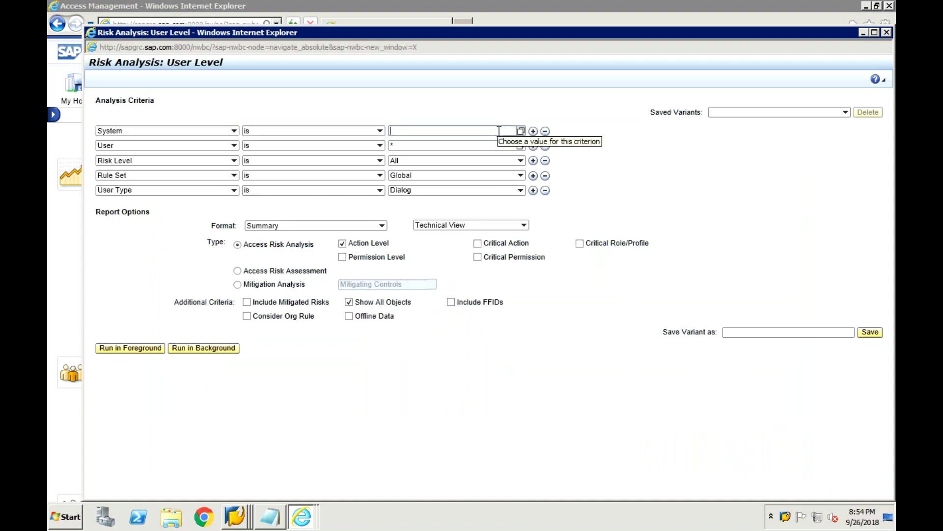
{"action": "type", "text": "GRCCLNT473"}
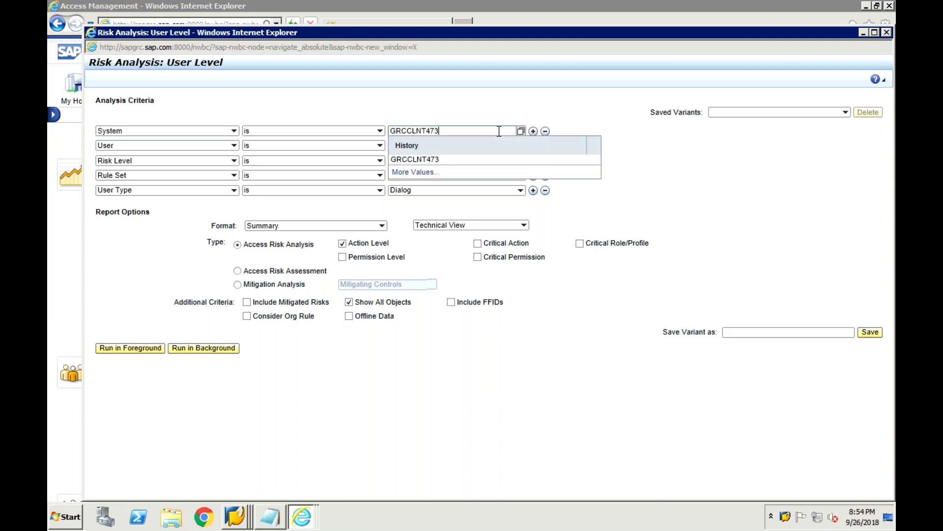
{"action": "key", "text": "Return"}
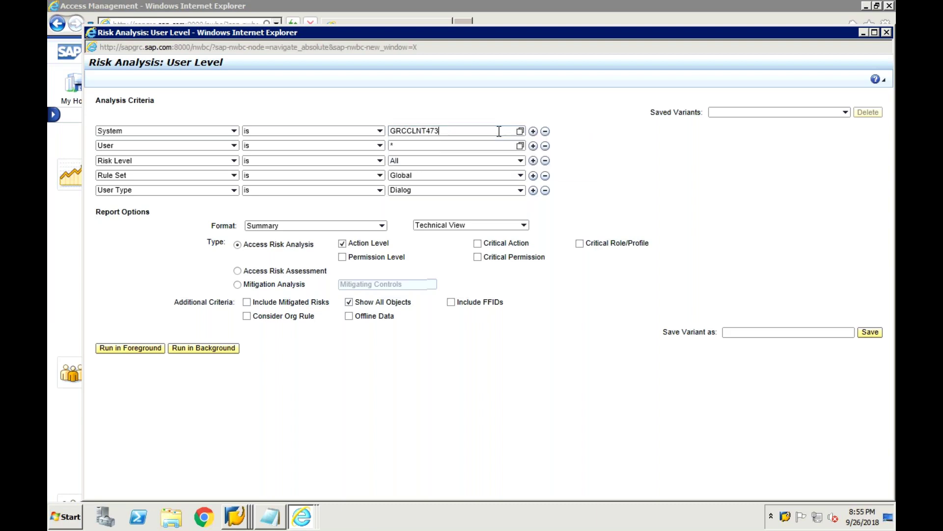
Set the User criterion to GRCSUDHA03, run the analysis in the foreground and close the results.
{"action": "left_click", "coordinate": [415, 144]}
{"action": "key", "text": "BackSpace"}
{"action": "type", "text": "GRC"}
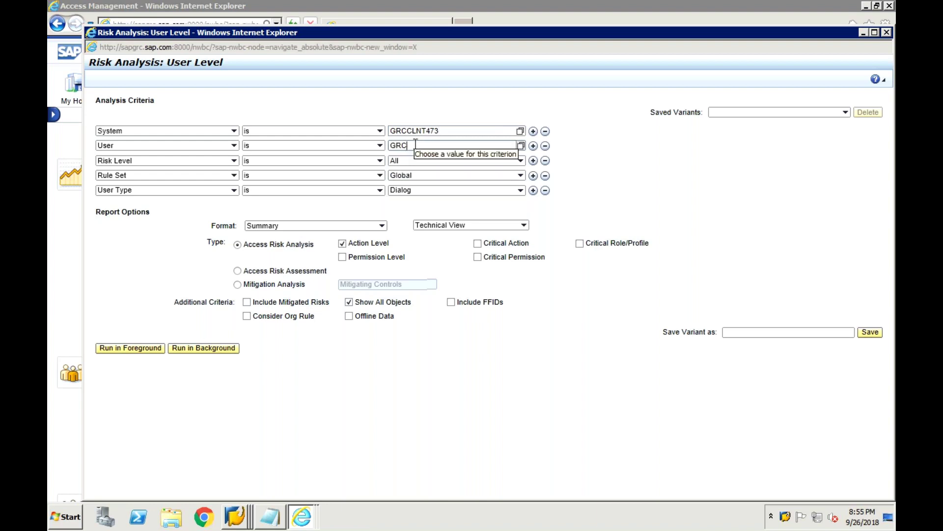
{"action": "type", "text": "SUDHA03"}
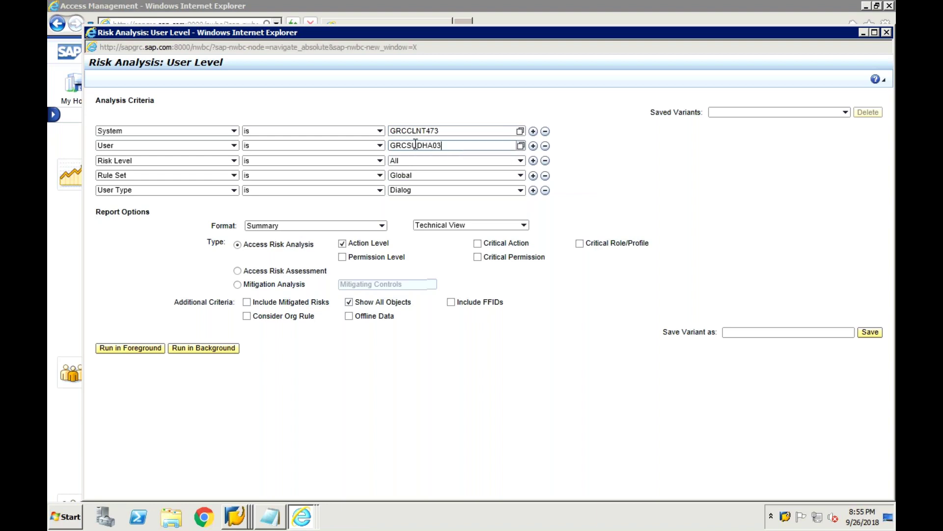
{"action": "left_click", "coordinate": [156, 351]}
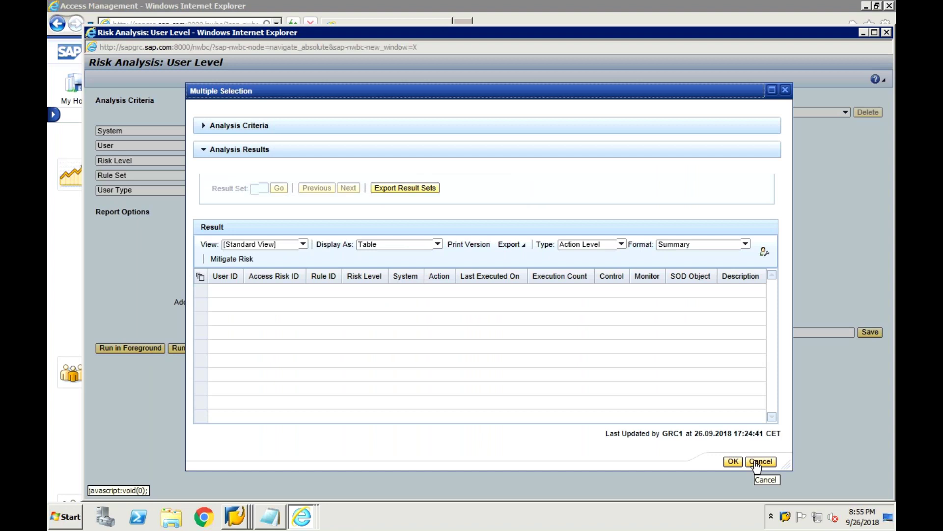
{"action": "left_click", "coordinate": [757, 463]}
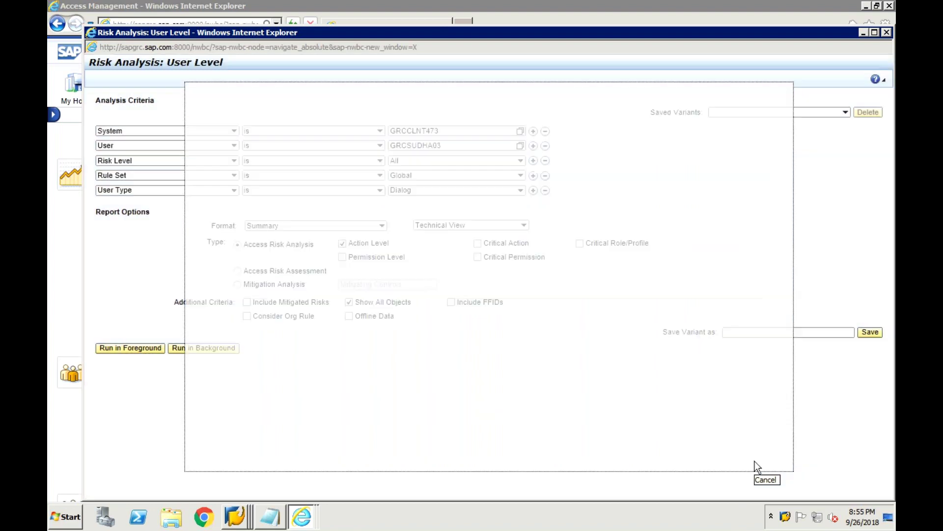
Set the User criterion to *, run the GRCCLNT473 analysis in the foreground and close the results.
{"action": "left_click", "coordinate": [492, 146]}
{"action": "key", "text": "BackSpace"}
{"action": "key", "text": "BackSpace"}
{"action": "key", "text": "BackSpace"}
{"action": "key", "text": "BackSpace"}
{"action": "key", "text": "BackSpace"}
{"action": "key", "text": "BackSpace"}
{"action": "key", "text": "BackSpace"}
{"action": "key", "text": "BackSpace"}
{"action": "key", "text": "BackSpace"}
{"action": "key", "text": "BackSpace"}
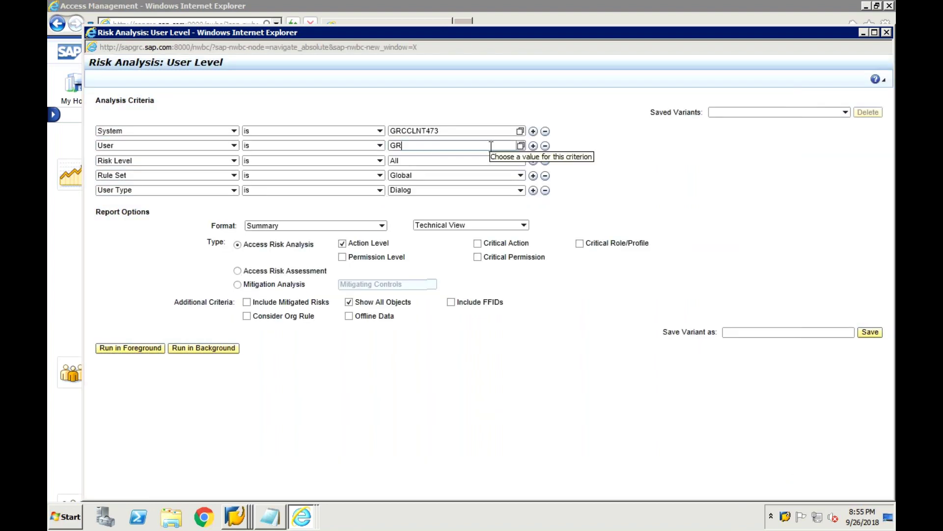
{"action": "type", "text": "*"}
{"action": "left_click", "coordinate": [146, 347]}
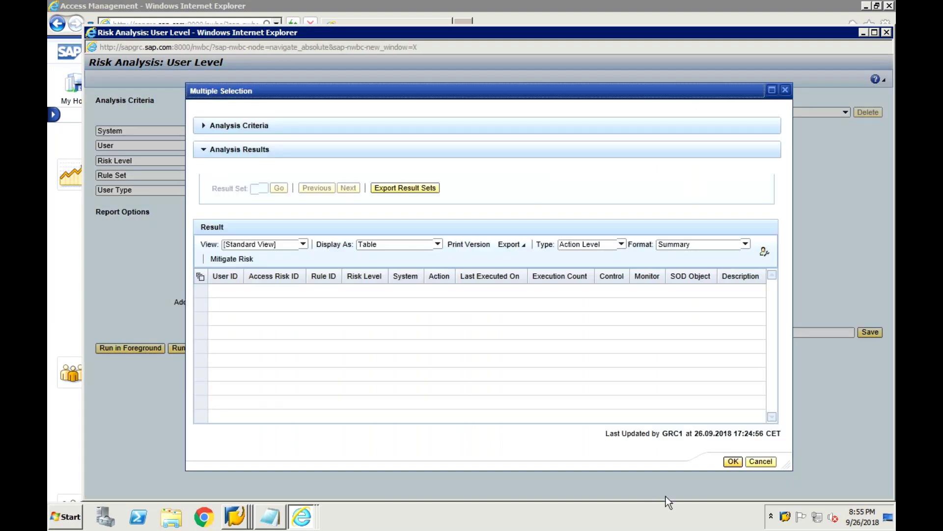
{"action": "left_click", "coordinate": [761, 462]}
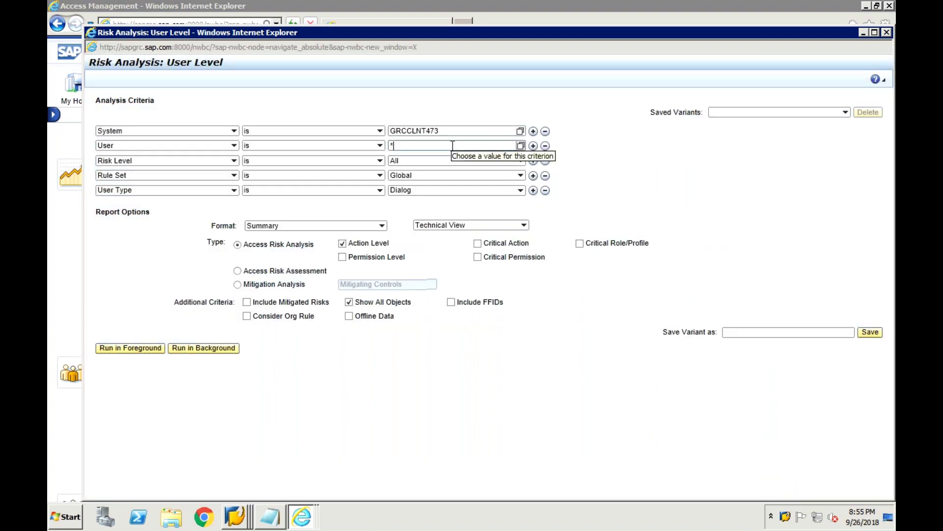
Set the User criterion to GRC1, run the GRCCLNT473 analysis in the foreground and close the results.
{"action": "key", "text": "BackSpace"}
{"action": "type", "text": "GRC1"}
{"action": "left_click", "coordinate": [150, 350]}
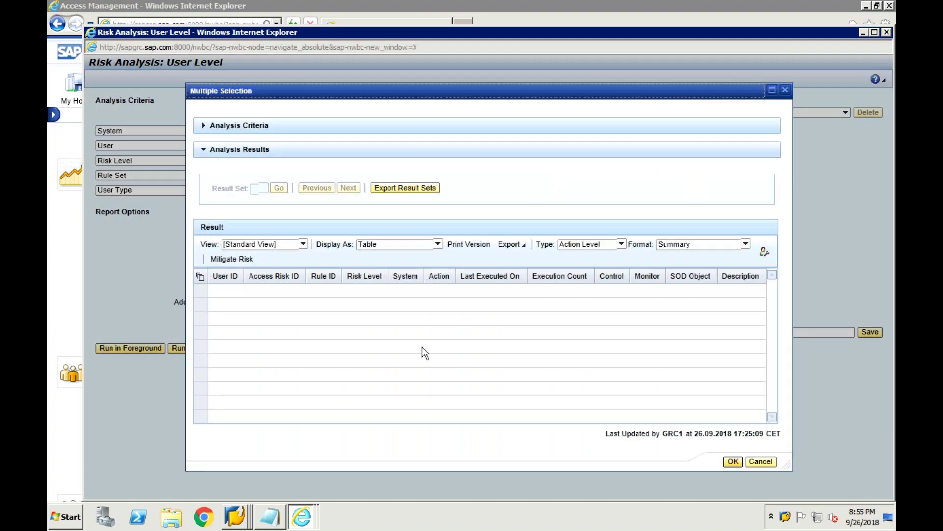
{"action": "left_click", "coordinate": [762, 461]}
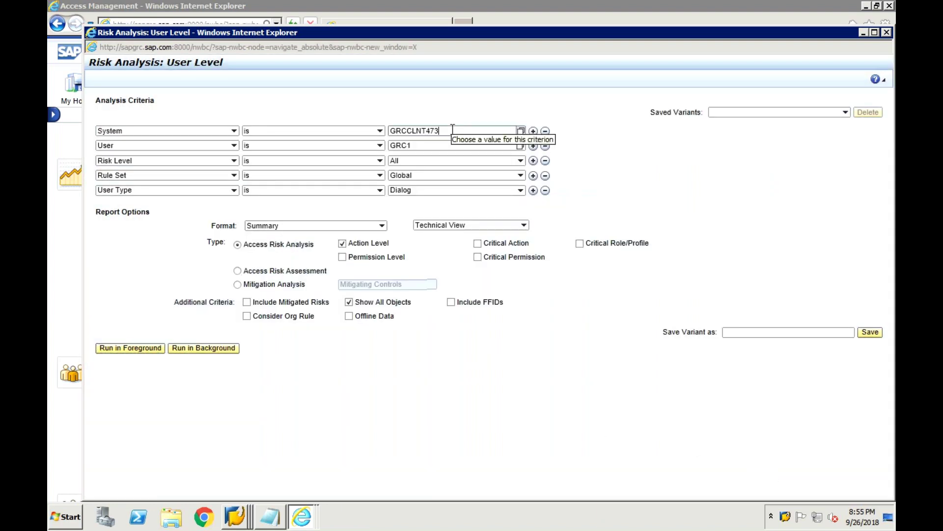
Clear the System criterion value.
{"action": "key", "text": "BackSpace"}
{"action": "key", "text": "BackSpace"}
{"action": "key", "text": "BackSpace"}
{"action": "key", "text": "BackSpace"}
{"action": "key", "text": "BackSpace"}
{"action": "key", "text": "BackSpace"}
{"action": "key", "text": "BackSpace"}
{"action": "key", "text": "BackSpace"}
{"action": "key", "text": "BackSpace"}
{"action": "key", "text": "BackSpace"}
{"action": "type", "text": "EH7CLN"}
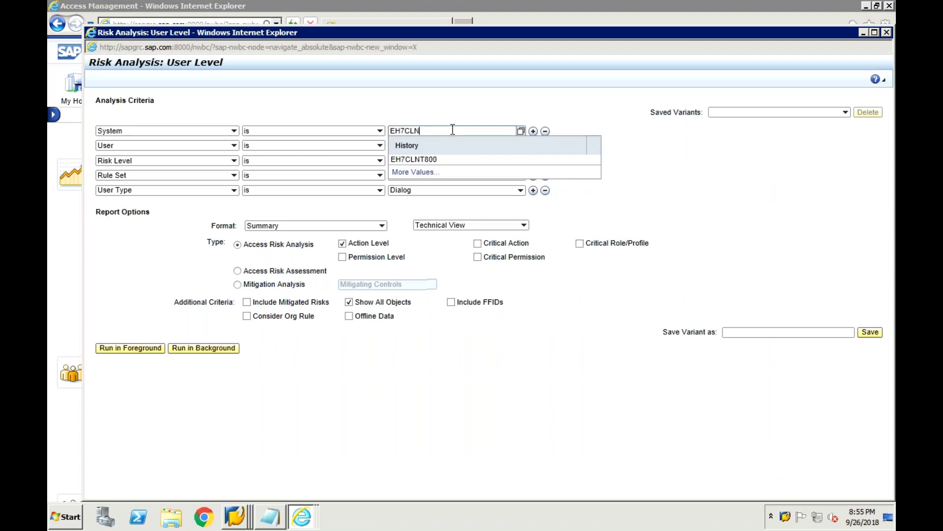
{"action": "type", "text": "T80"}
{"action": "key", "text": "BackSpace"}
{"action": "key", "text": "BackSpace"}
{"action": "key", "text": "BackSpace"}
{"action": "key", "text": "BackSpace"}
{"action": "key", "text": "BackSpace"}
{"action": "key", "text": "BackSpace"}
{"action": "key", "text": "BackSpace"}
{"action": "key", "text": "BackSpace"}
{"action": "key", "text": "BackSpace"}
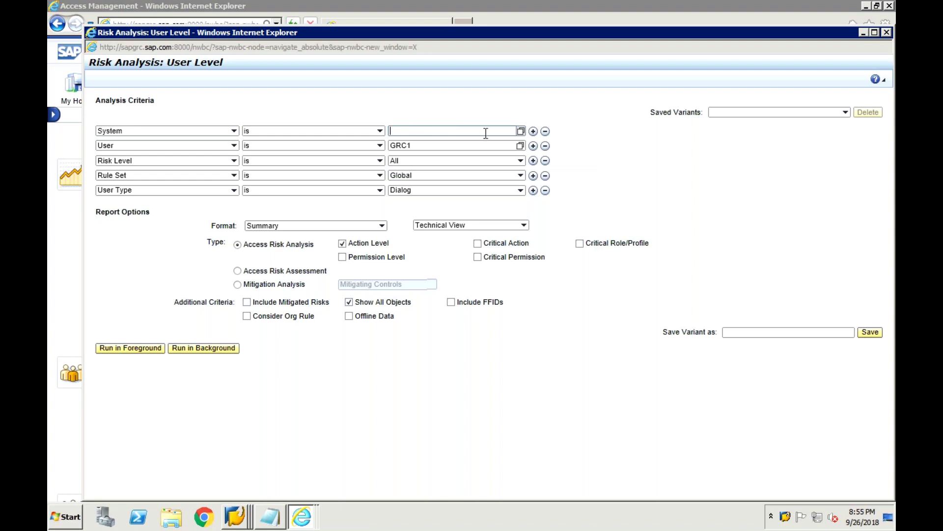
Search the target connectors, choose CNTEH7800 as the System, and run the analysis in the foreground to look through GRC1's risks.
{"action": "left_click", "coordinate": [520, 131]}
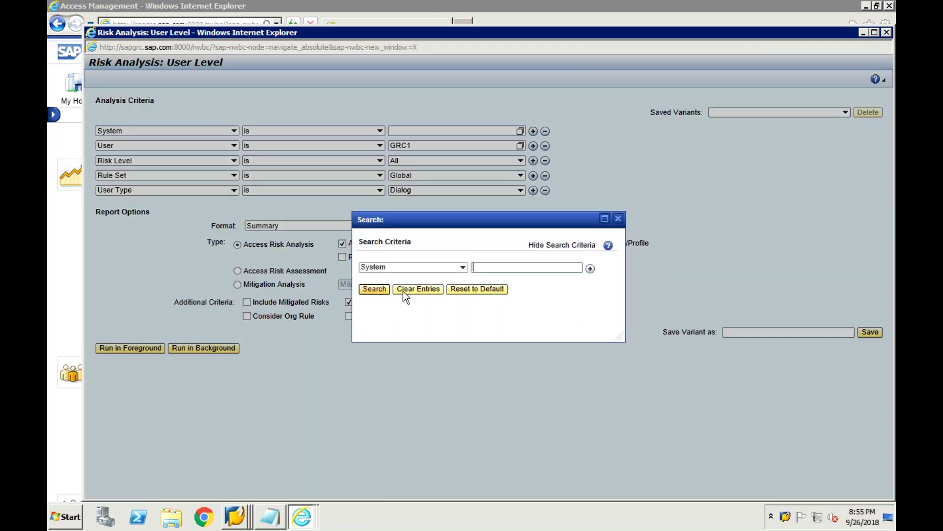
{"action": "left_click", "coordinate": [376, 291]}
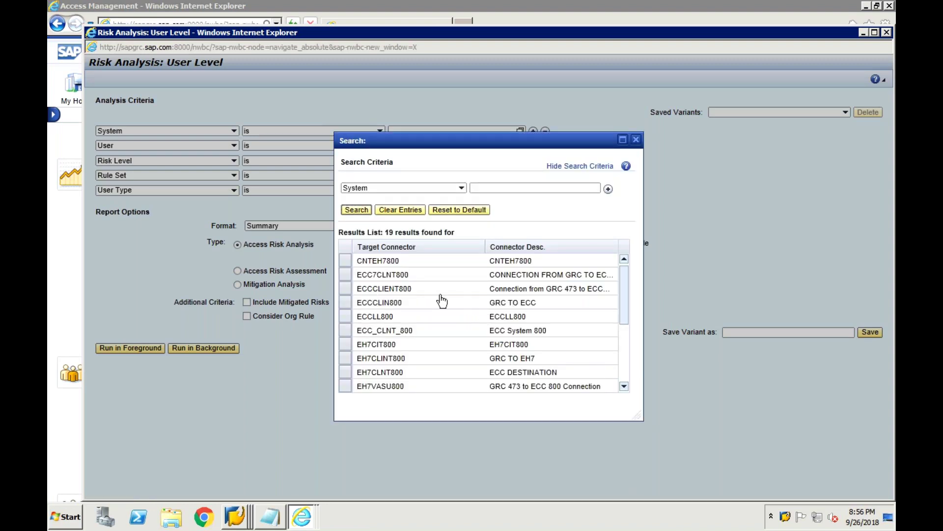
{"action": "left_click", "coordinate": [399, 260]}
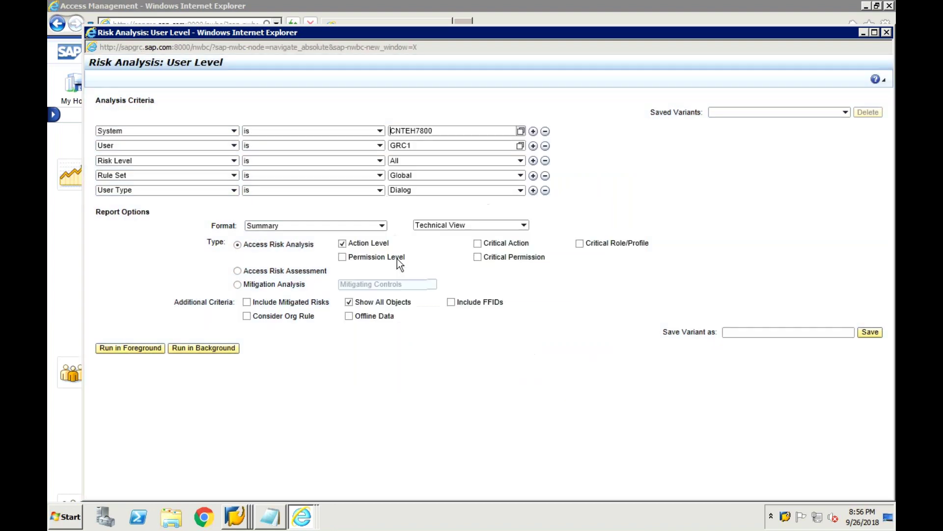
{"action": "left_click", "coordinate": [151, 349]}
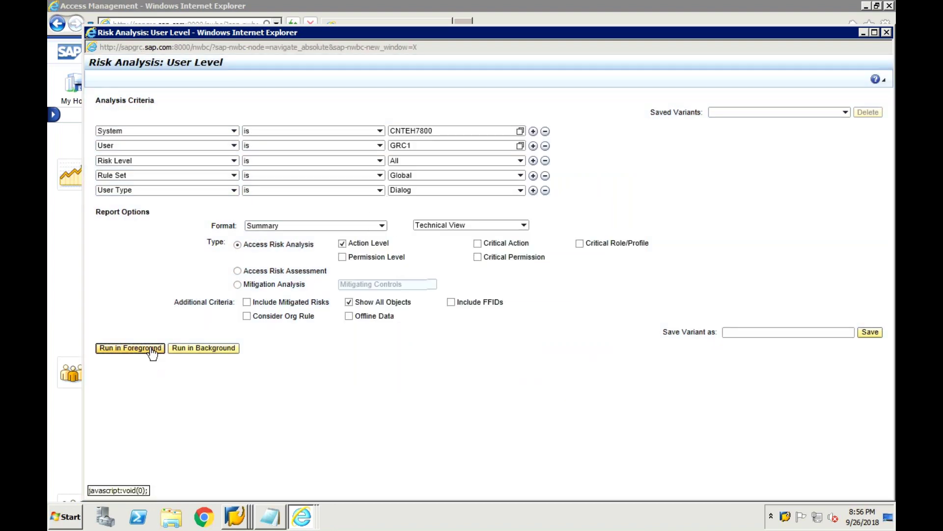
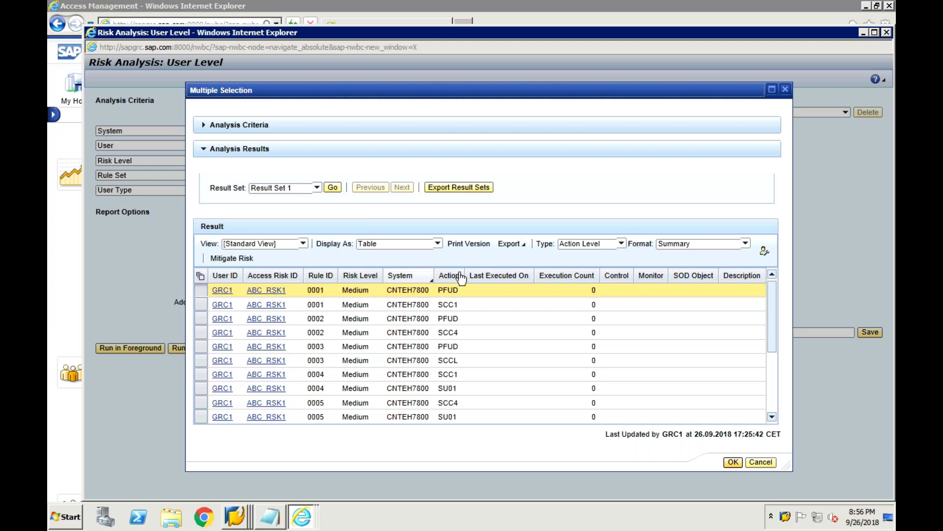
{"action": "left_click", "coordinate": [771, 383]}
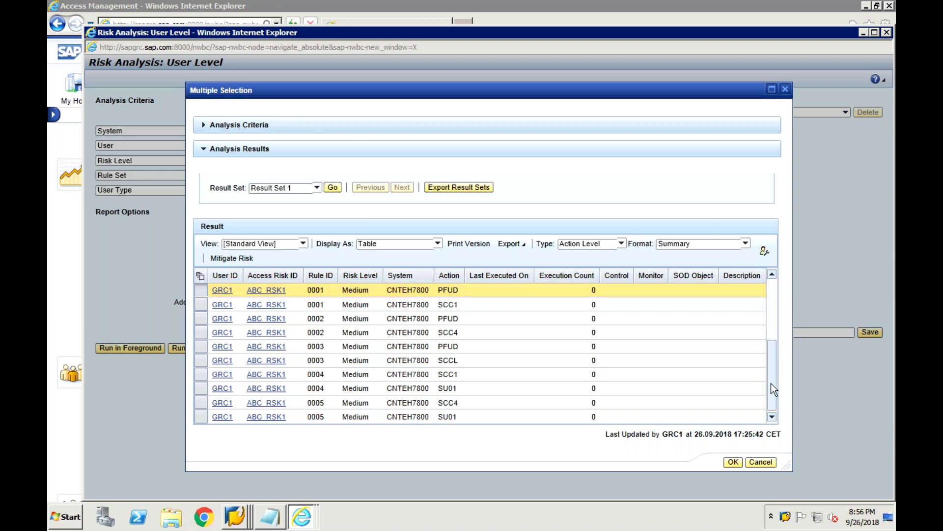
{"action": "left_click", "coordinate": [771, 305]}
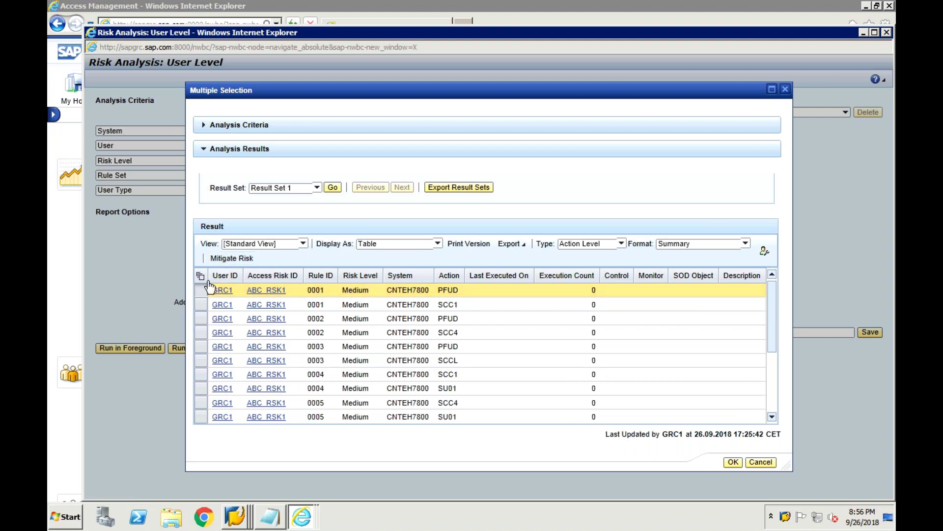
Open the mitigation assignment for GRC1's ABC_RSK1 risk, check its control ID and cancel without saving.
{"action": "left_click", "coordinate": [234, 260]}
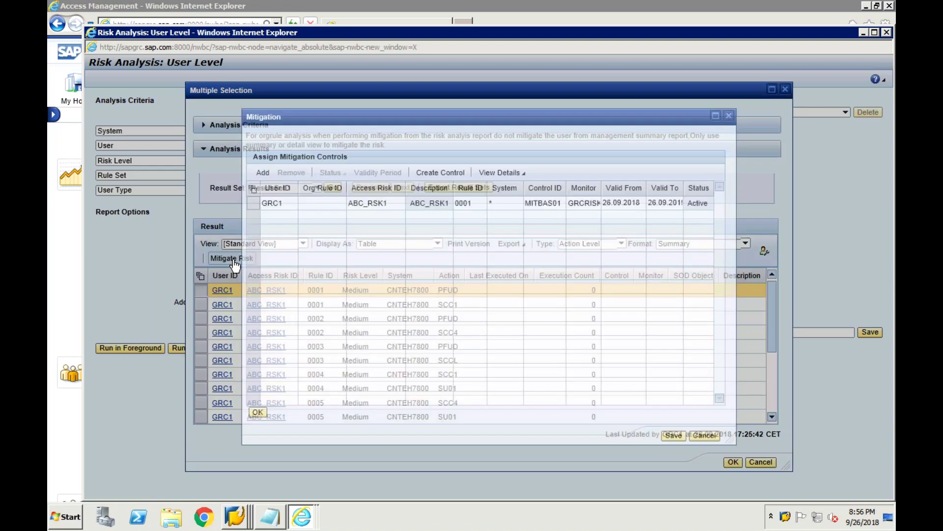
{"action": "left_click_drag", "start_coordinate": [539, 203], "coordinate": [589, 206]}
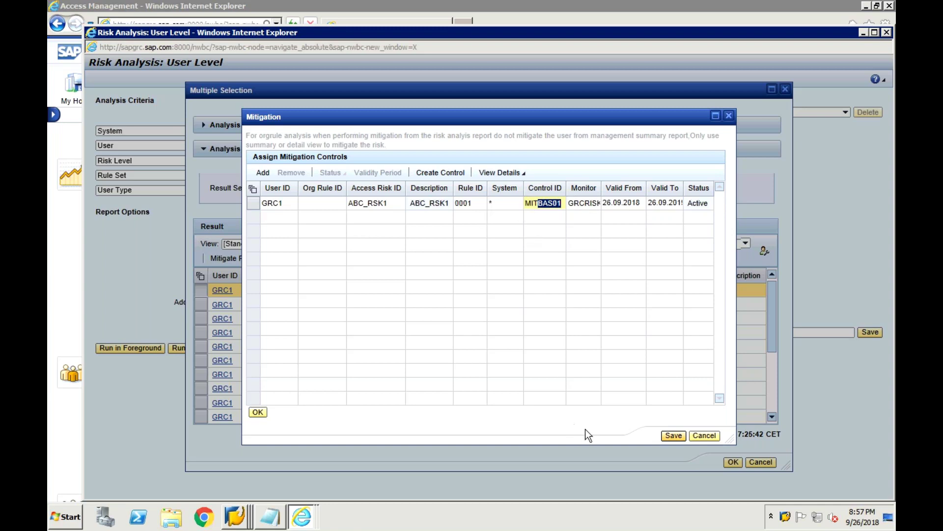
{"action": "left_click", "coordinate": [698, 436]}
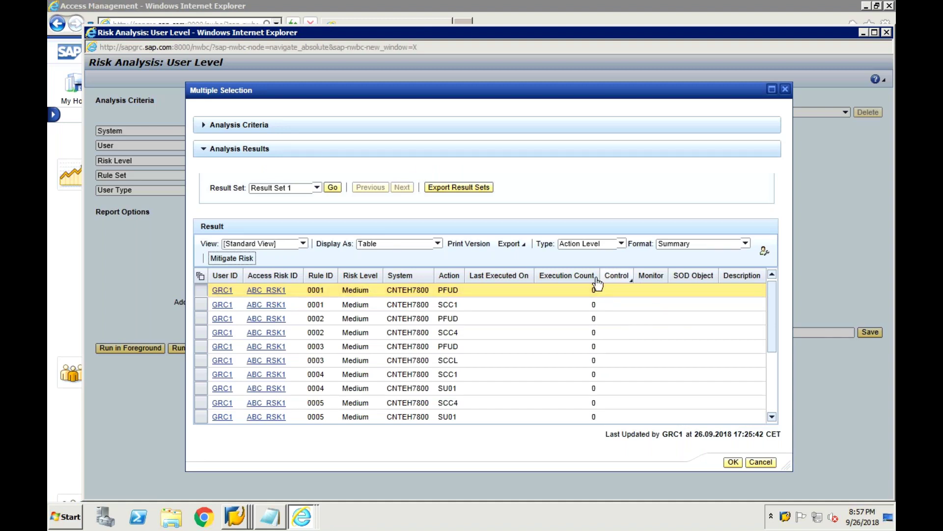
Check the Monitor column in GRC1's risk results and close the results.
{"action": "left_click", "coordinate": [653, 278]}
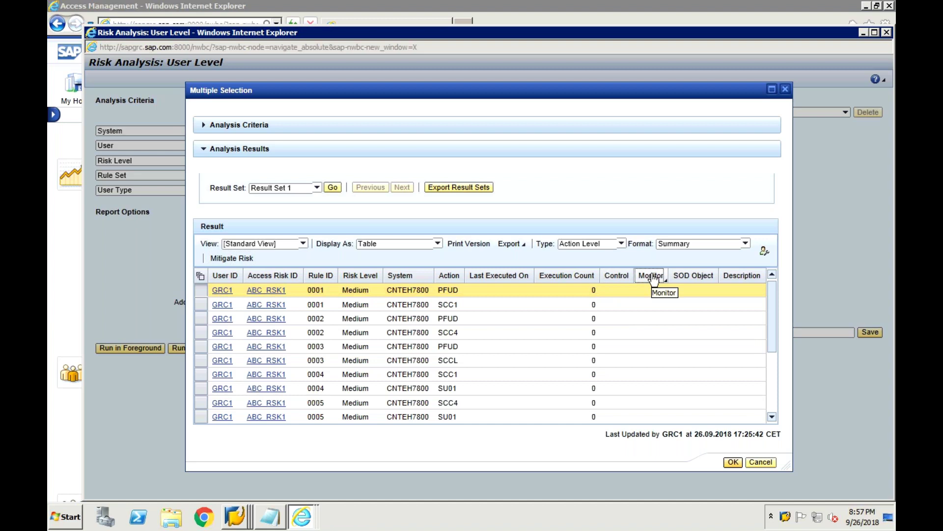
{"action": "left_click", "coordinate": [654, 278]}
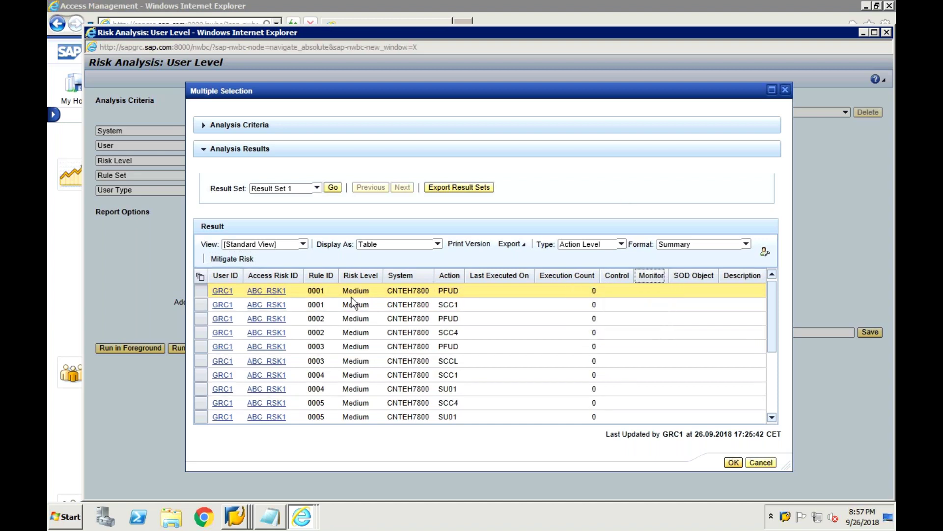
{"action": "left_click", "coordinate": [762, 463]}
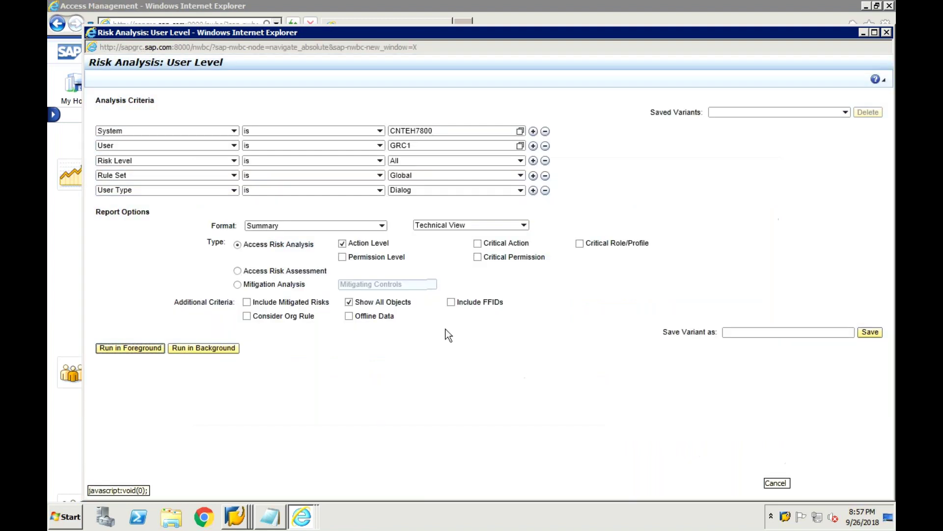
Enable Include Mitigated Risks, rerun the CNTEH7800 analysis in the foreground and close the results.
{"action": "left_click", "coordinate": [247, 302]}
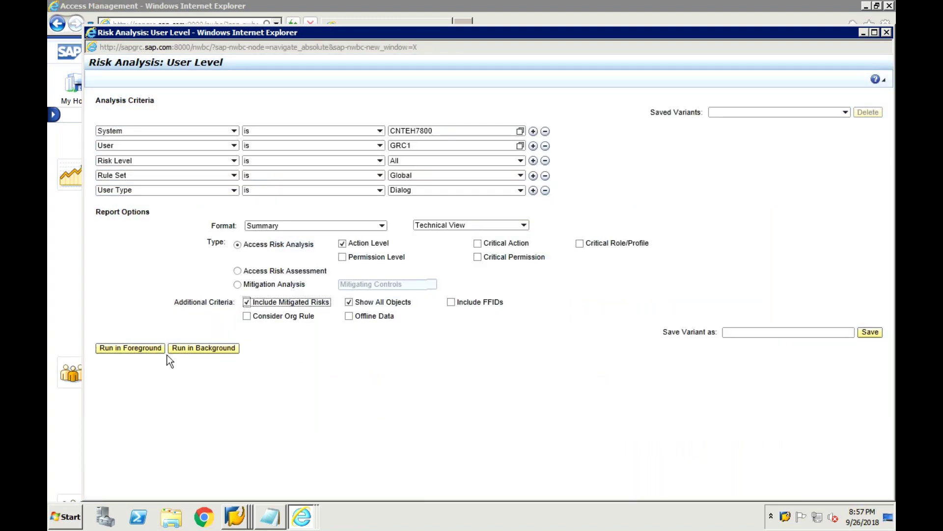
{"action": "left_click", "coordinate": [152, 350]}
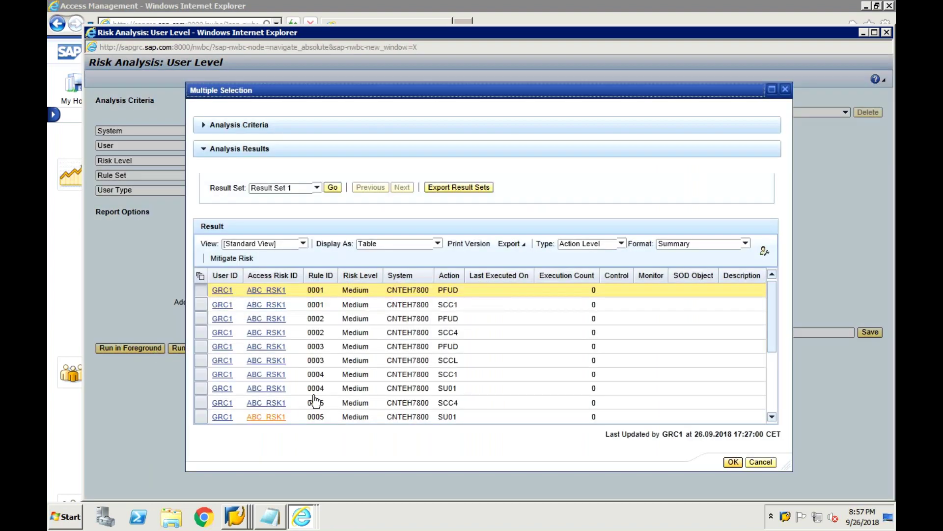
{"action": "left_click", "coordinate": [761, 462]}
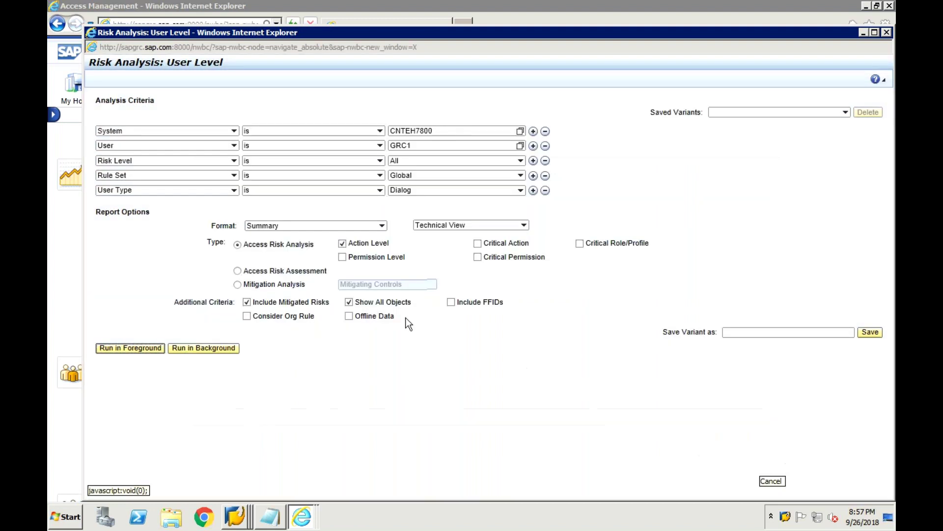
Turn off Show All Objects, rerun the analysis in the foreground and look through the remaining ABC_RSK1 results.
{"action": "left_click", "coordinate": [350, 303]}
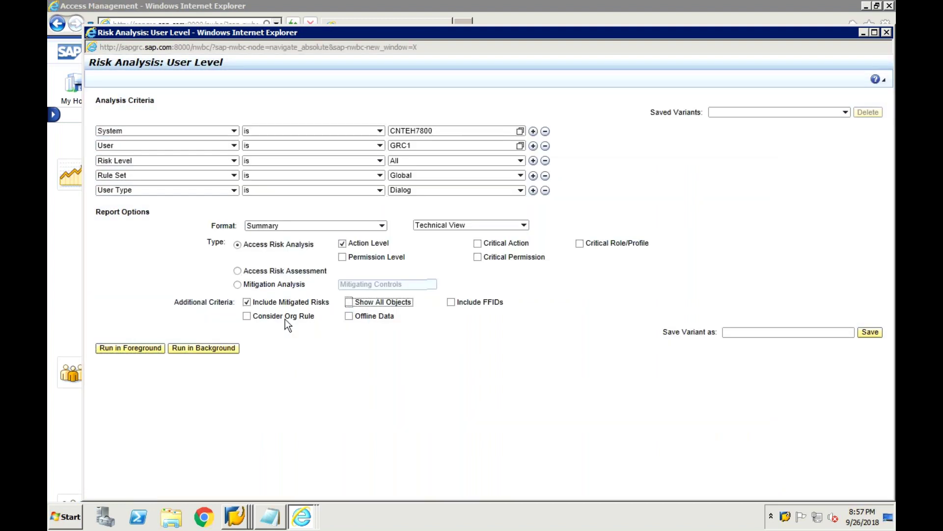
{"action": "left_click", "coordinate": [138, 348]}
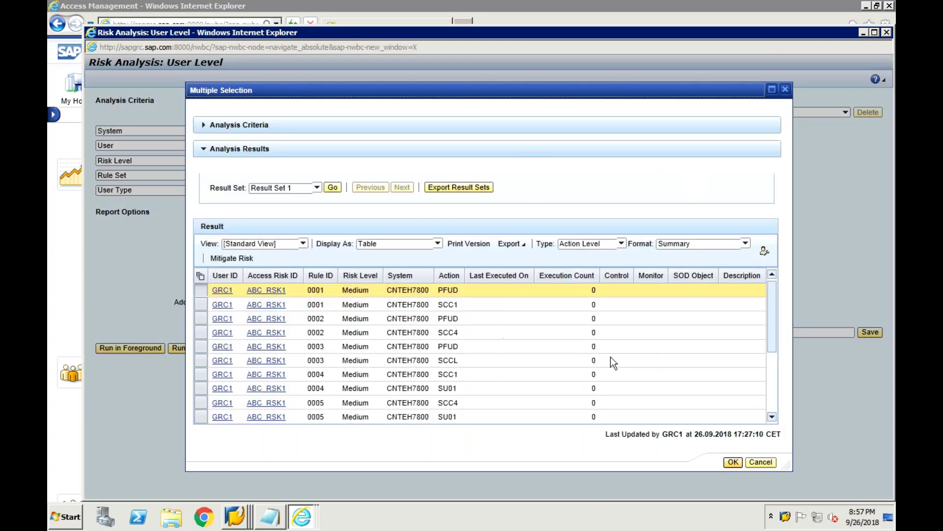
{"action": "left_click", "coordinate": [774, 379]}
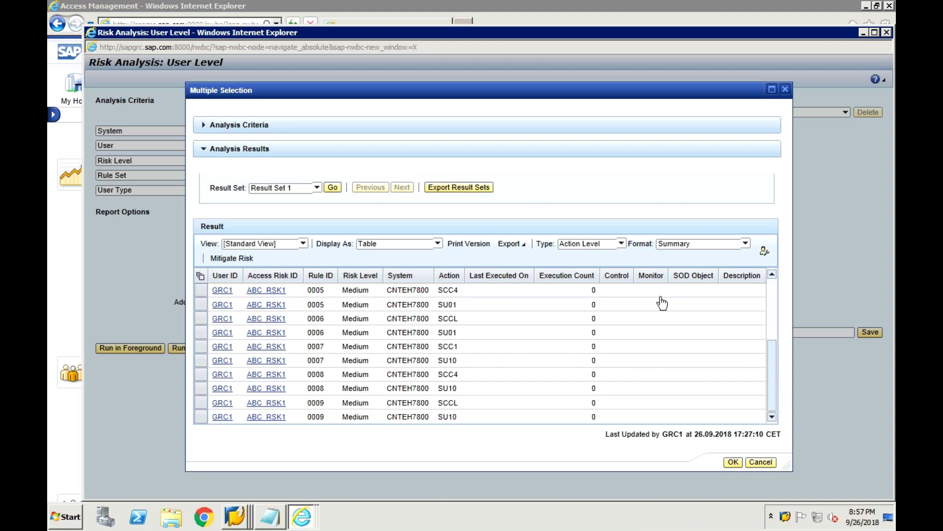
Review the control assigned to GRC1's ABC_RSK1 risk in the mitigation assignment, cancel it without saving and close the analysis results.
{"action": "left_click", "coordinate": [224, 260]}
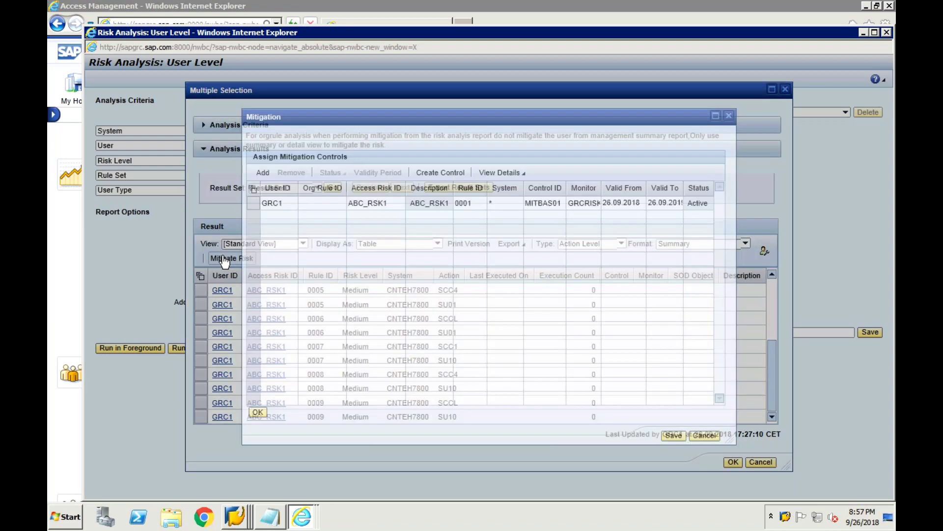
{"action": "left_click", "coordinate": [539, 204]}
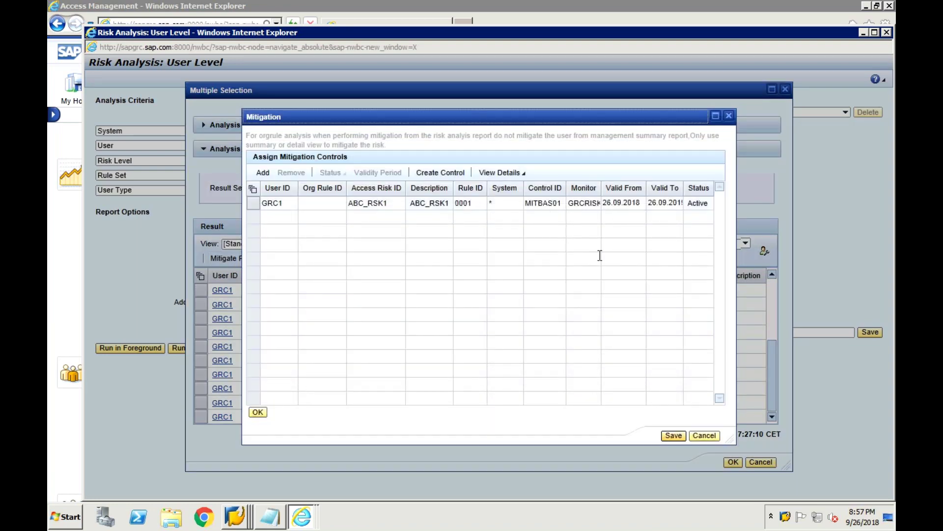
{"action": "left_click", "coordinate": [707, 437]}
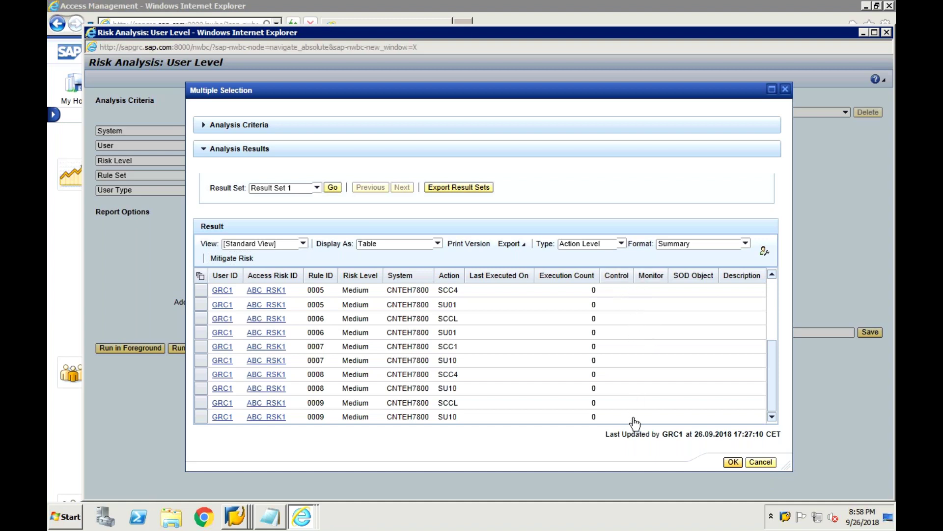
{"action": "left_click", "coordinate": [760, 463]}
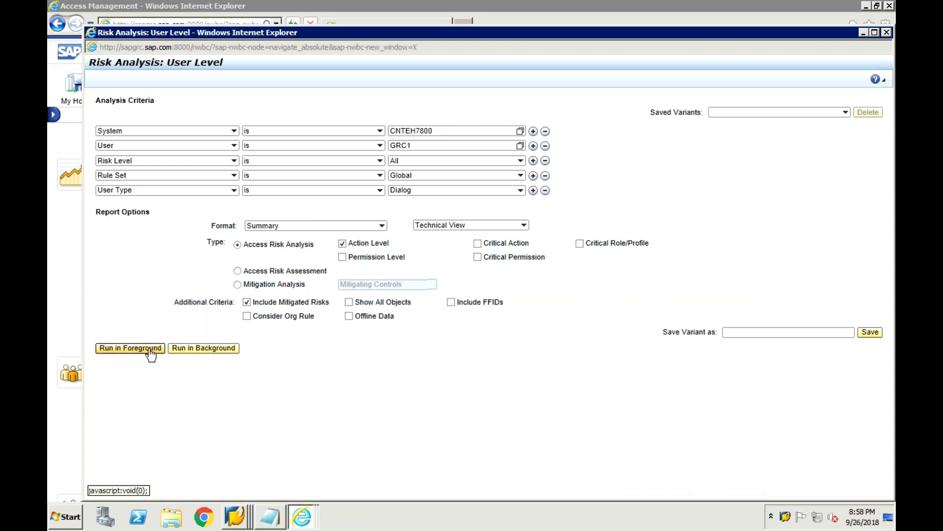
Enable Show All Objects, run a foreground Mitigation Analysis of Mitigating Controls for GRC1 on CNTEH7800, and close the results.
{"action": "left_click", "coordinate": [349, 302]}
{"action": "left_click", "coordinate": [237, 284]}
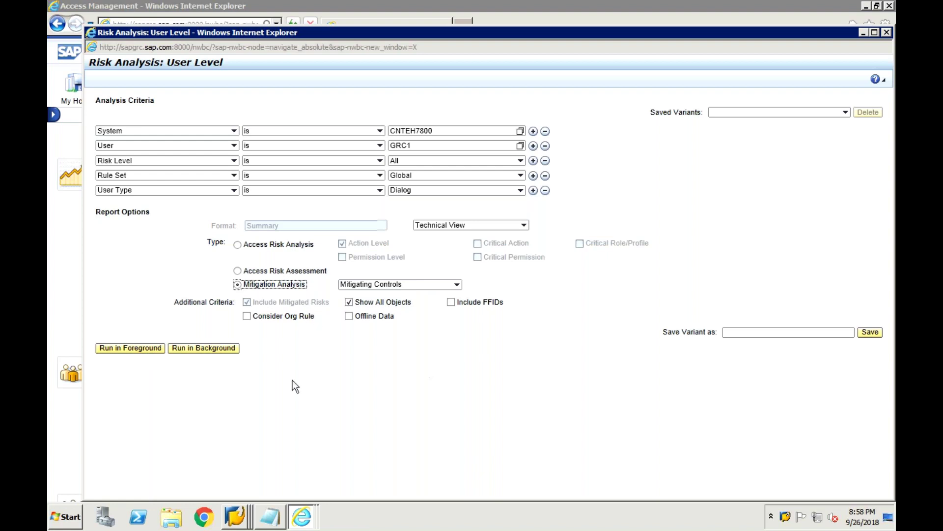
{"action": "left_click", "coordinate": [158, 350]}
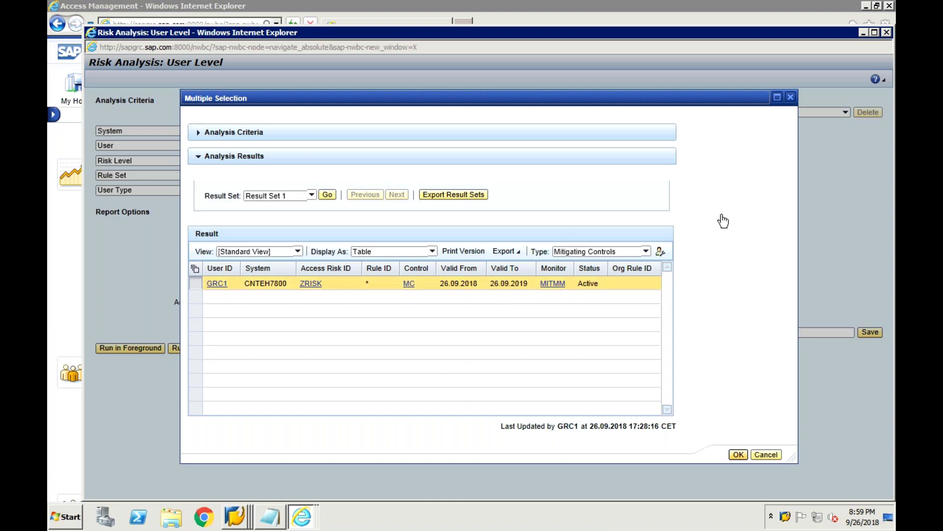
{"action": "left_click", "coordinate": [765, 456]}
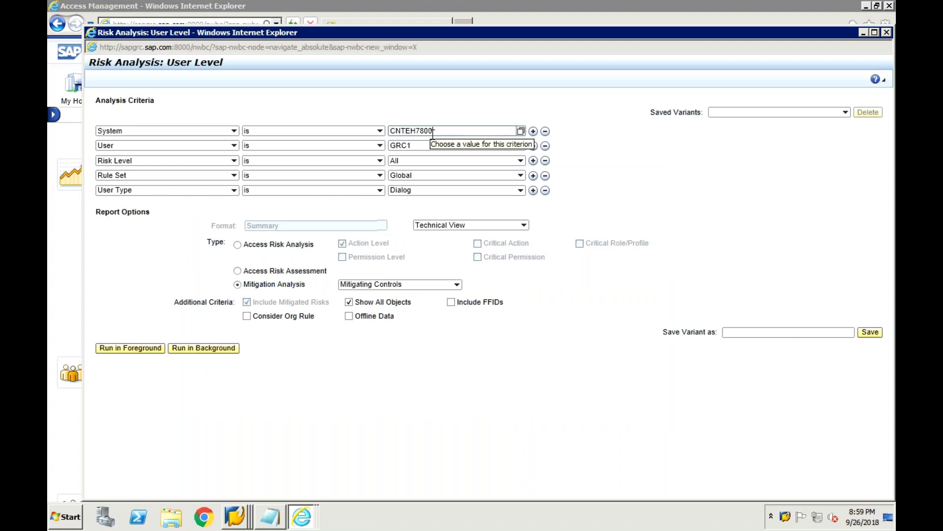
Change the analysis system to SUDHALNT800.
{"action": "key", "text": "BackSpace"}
{"action": "key", "text": "BackSpace"}
{"action": "key", "text": "BackSpace"}
{"action": "key", "text": "BackSpace"}
{"action": "key", "text": "BackSpace"}
{"action": "key", "text": "BackSpace"}
{"action": "key", "text": "BackSpace"}
{"action": "key", "text": "BackSpace"}
{"action": "key", "text": "BackSpace"}
{"action": "type", "text": "SUDHA"}
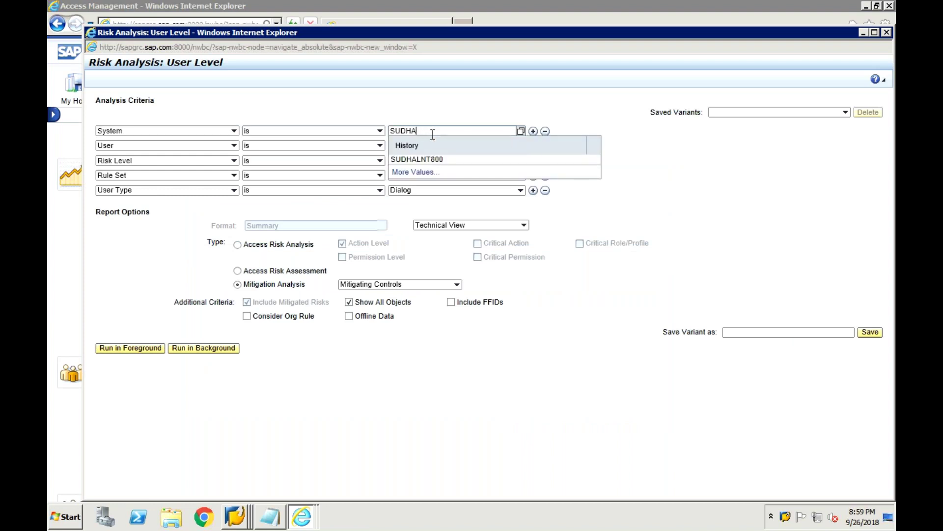
{"action": "key", "text": "Down"}
{"action": "key", "text": "Return"}
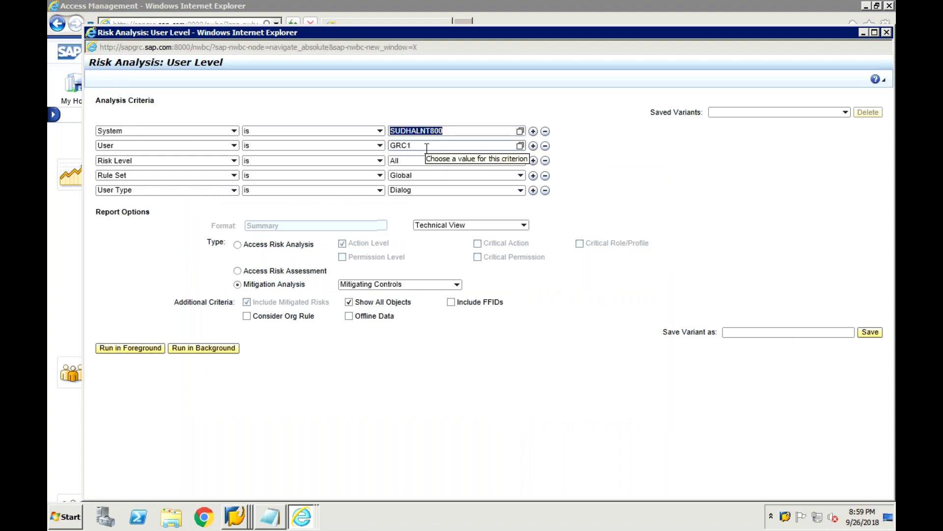
{"action": "left_click", "coordinate": [427, 146]}
{"action": "key", "text": "BackSpace"}
{"action": "key", "text": "BackSpace"}
{"action": "key", "text": "BackSpace"}
{"action": "key", "text": "BackSpace"}
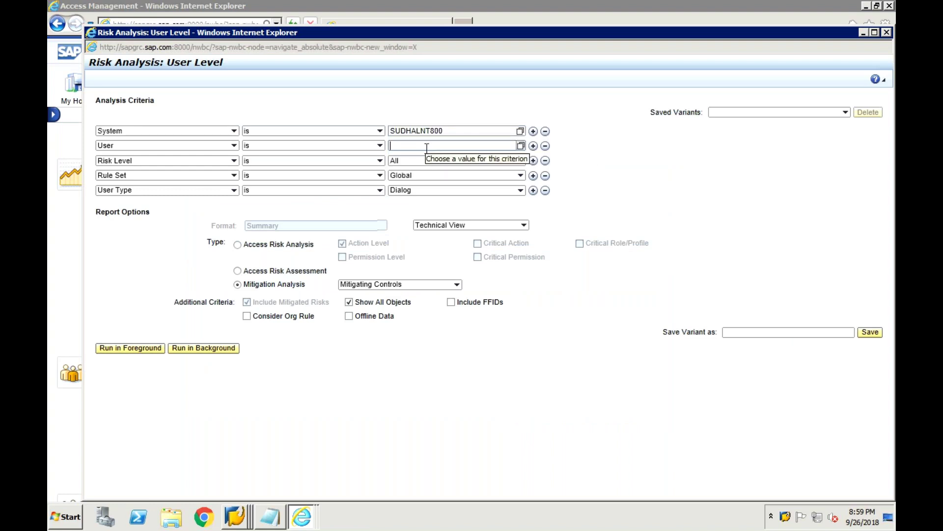
{"action": "type", "text": "SUDHAGRC03"}
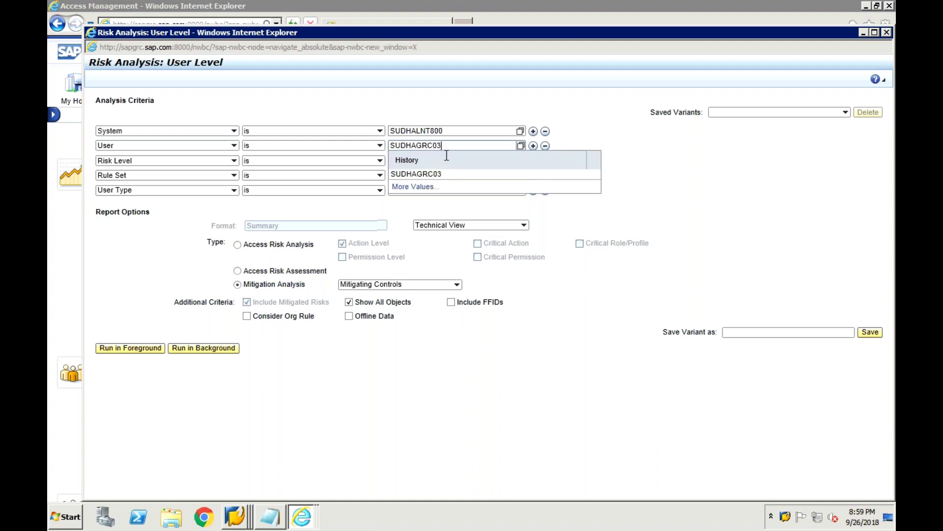
{"action": "left_click", "coordinate": [442, 177]}
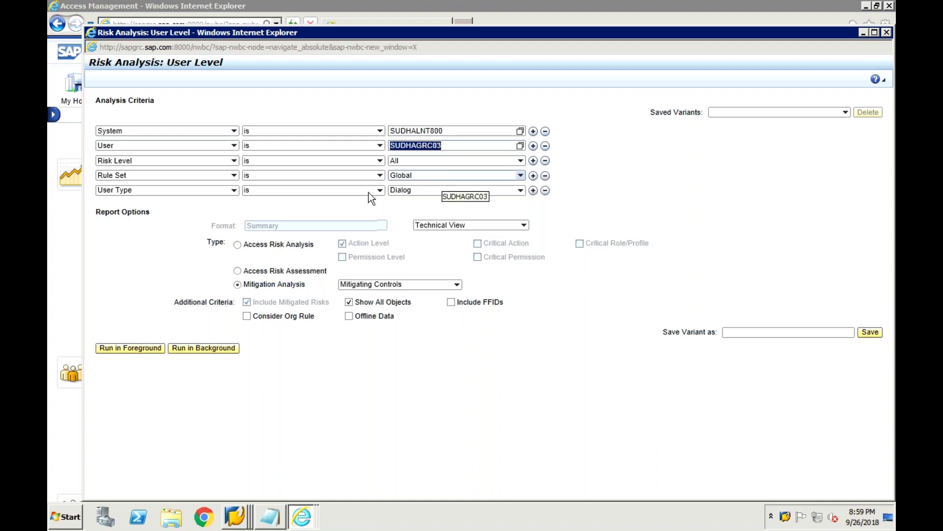
Run the mitigation analysis in the foreground, check the user's assigned control, and close the results and the user-level analysis.
{"action": "left_click", "coordinate": [147, 352]}
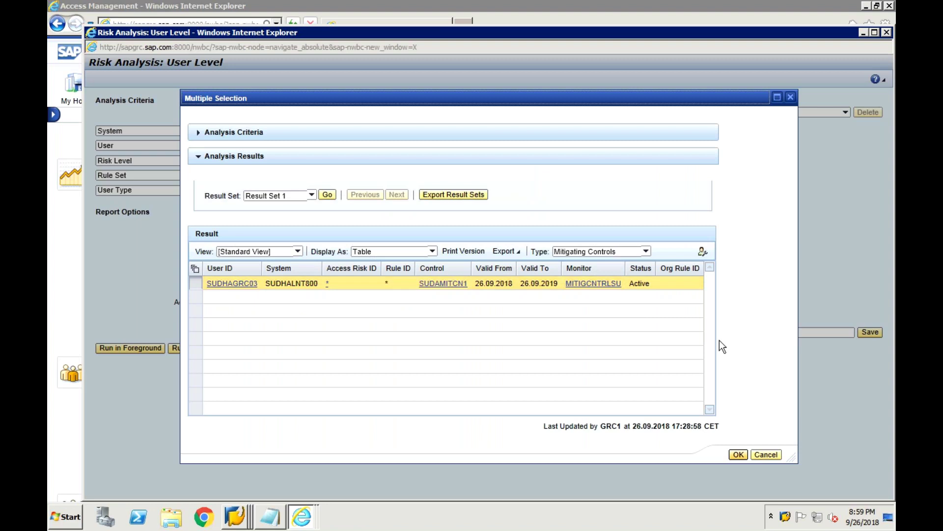
{"action": "left_click", "coordinate": [761, 457]}
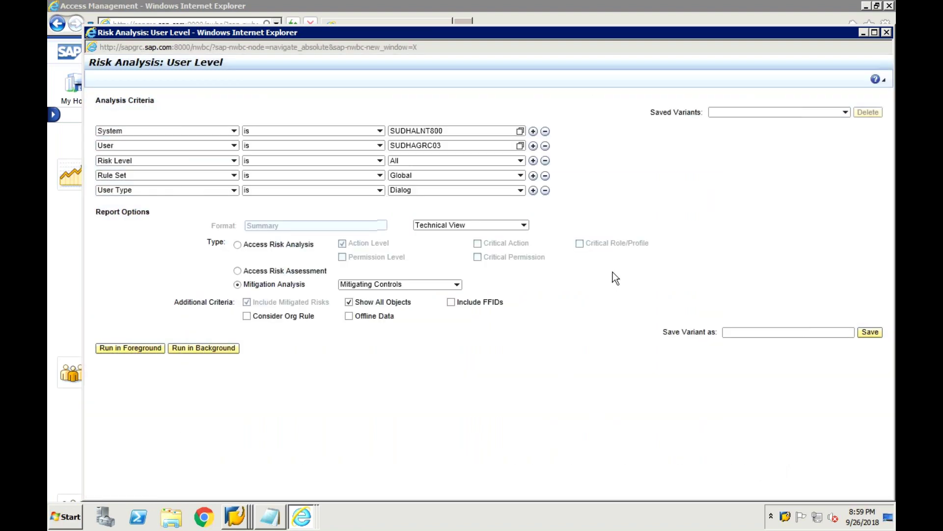
{"action": "left_click", "coordinate": [887, 31]}
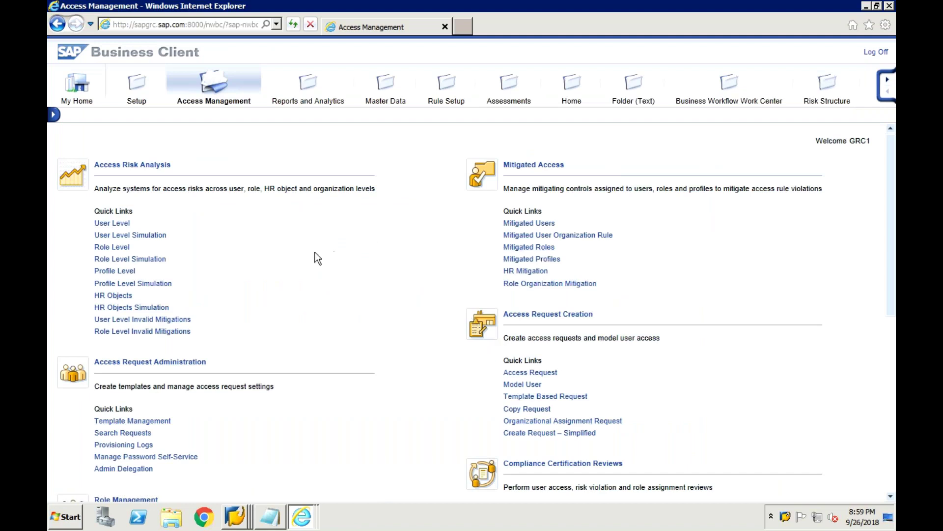
Start a User Level Simulation from Access Risk Analysis and set its system to SUDHALNT800.
{"action": "left_click", "coordinate": [134, 237]}
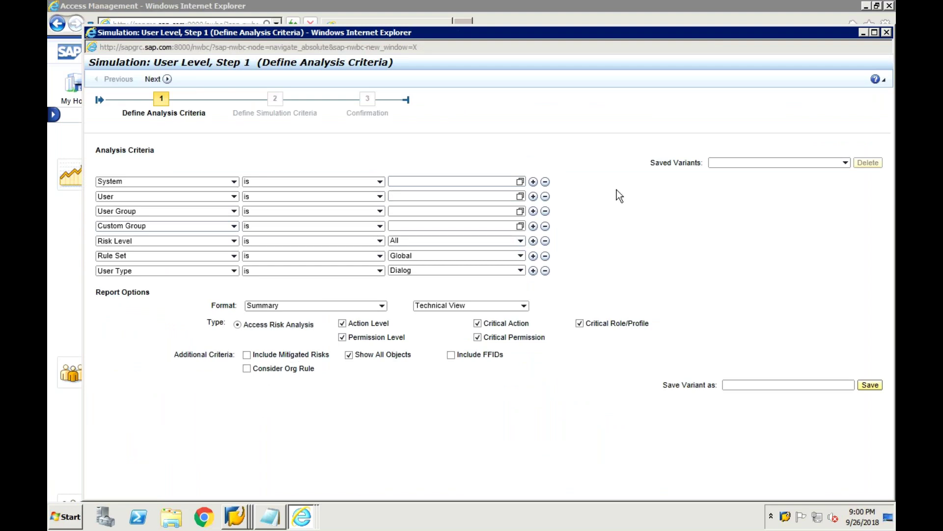
{"action": "left_click", "coordinate": [497, 182]}
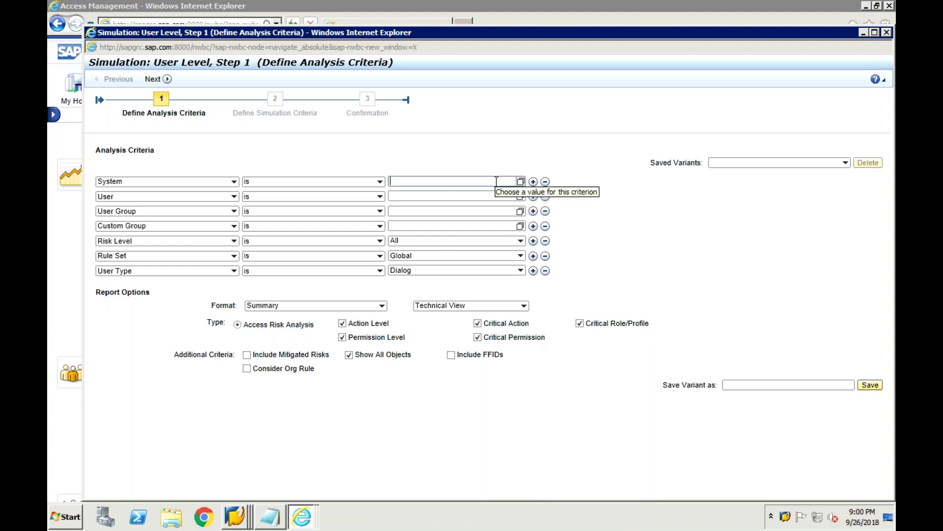
{"action": "type", "text": "S"}
{"action": "key", "text": "BackSpace"}
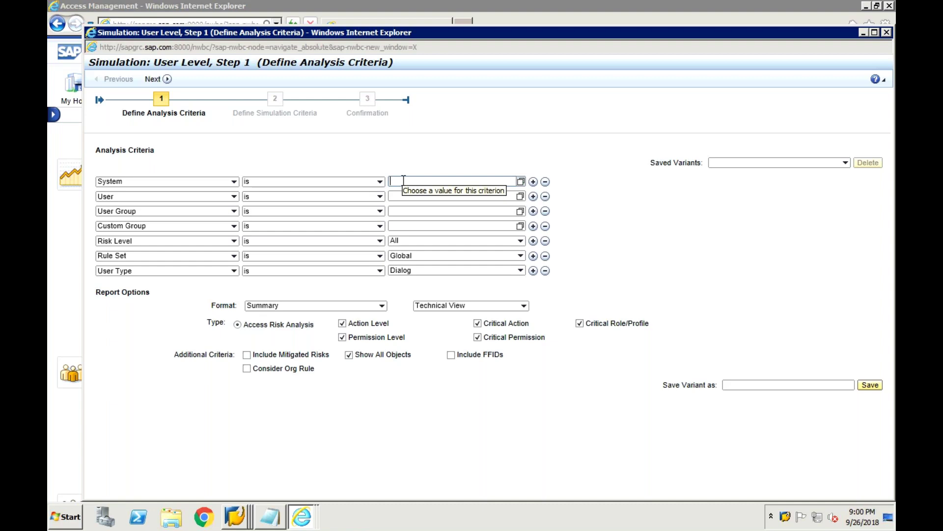
{"action": "type", "text": "SUDHA"}
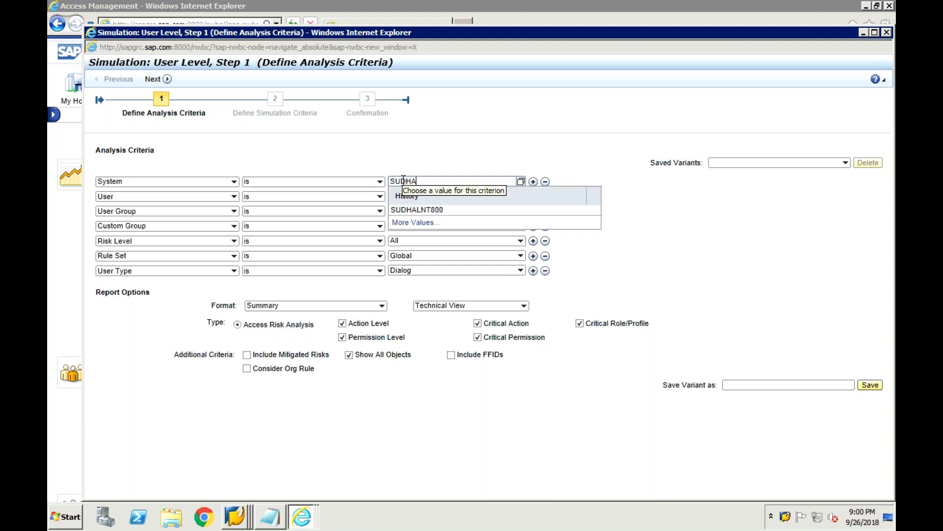
{"action": "left_click", "coordinate": [408, 210]}
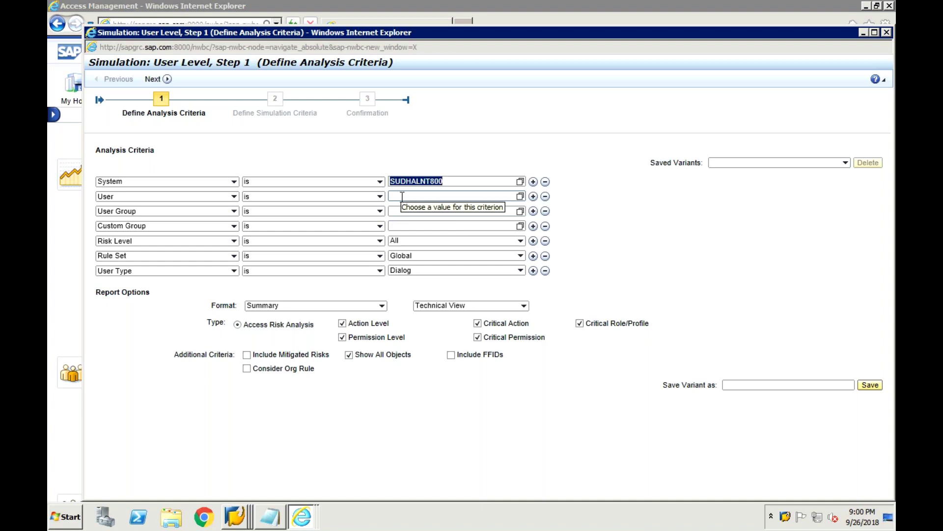
{"action": "type", "text": "S"}
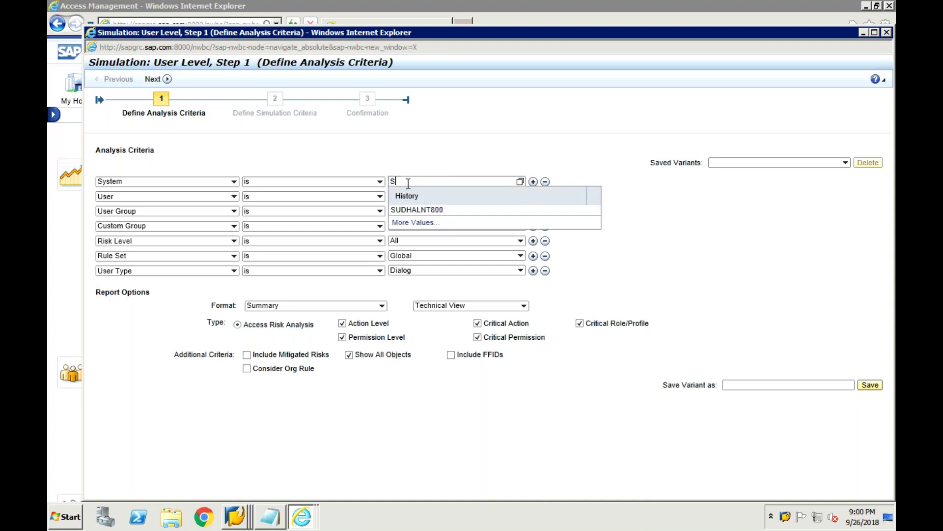
{"action": "left_click", "coordinate": [418, 209]}
{"action": "left_click", "coordinate": [473, 199]}
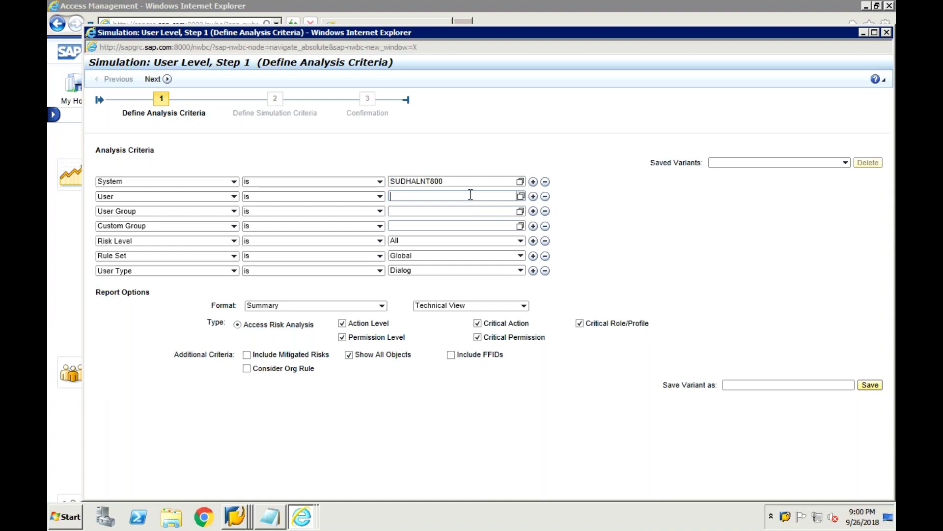
{"action": "type", "text": "S"}
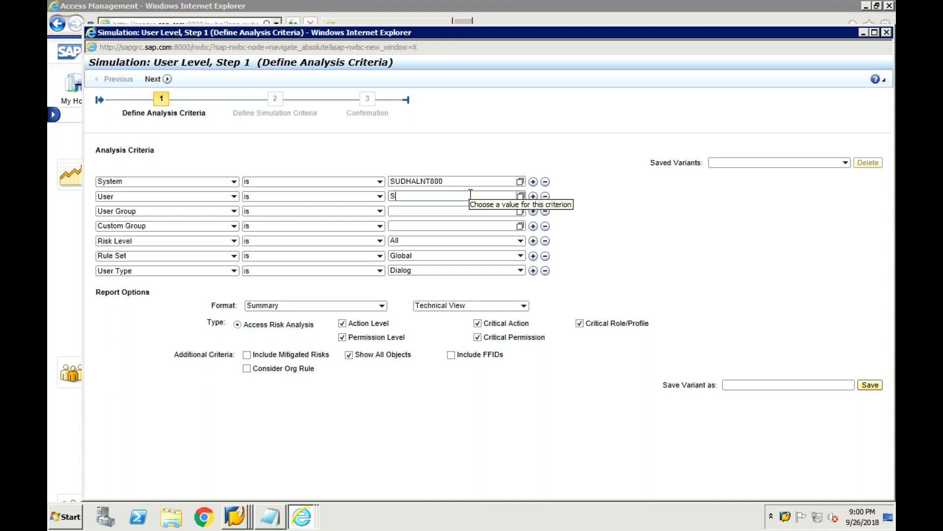
{"action": "type", "text": "UDHA"}
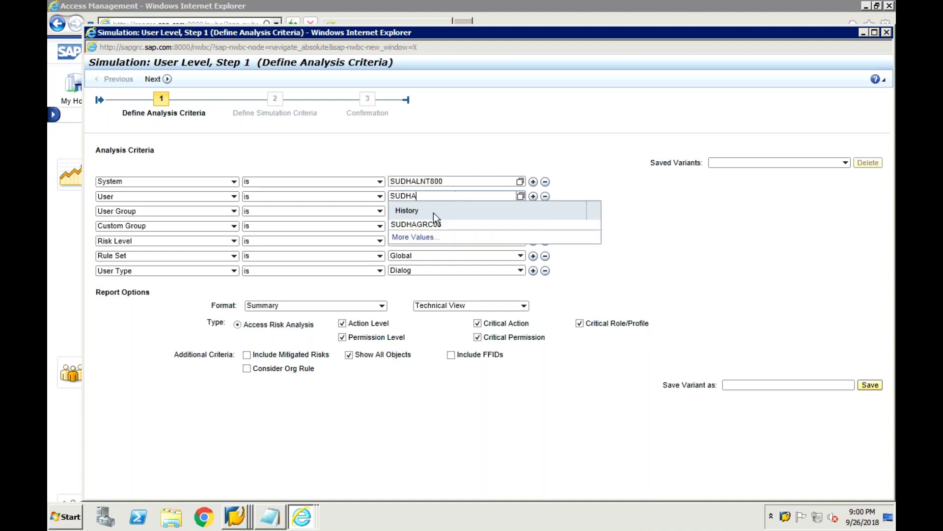
{"action": "left_click", "coordinate": [433, 224]}
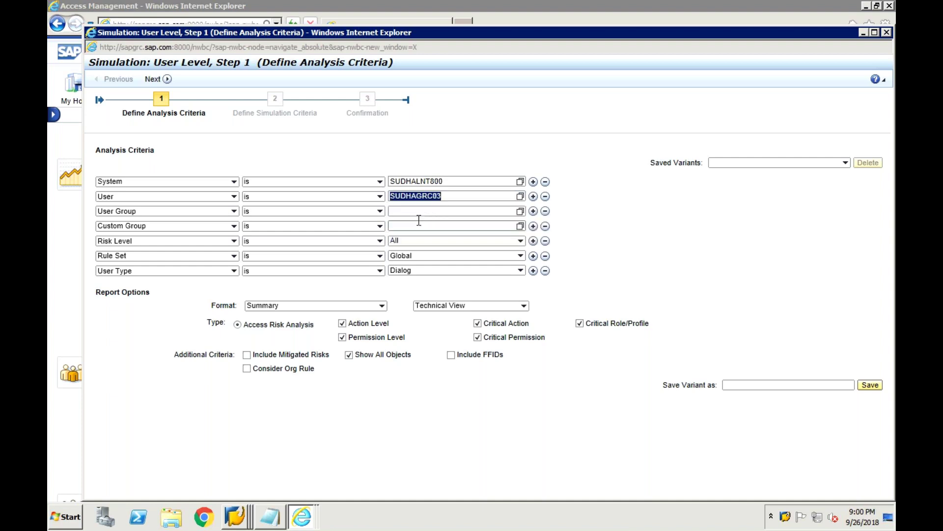
{"action": "left_click", "coordinate": [546, 212]}
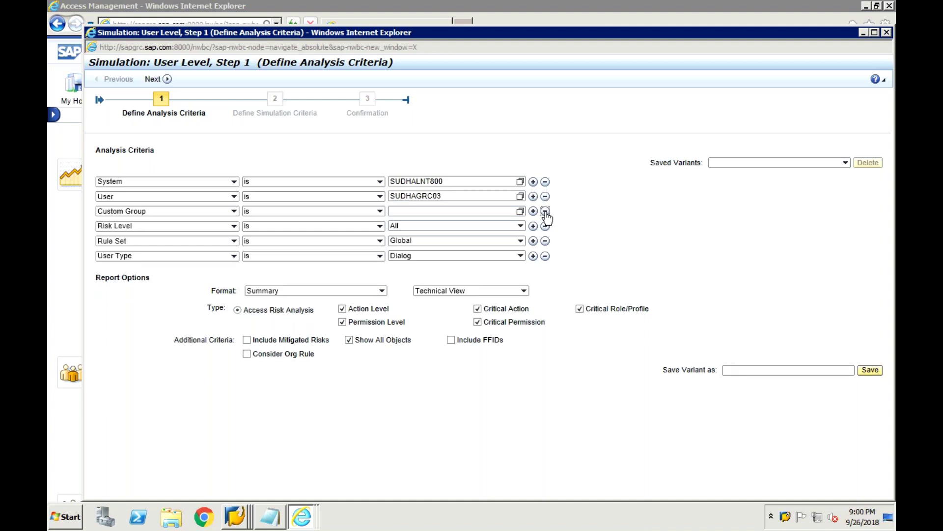
{"action": "left_click", "coordinate": [545, 211]}
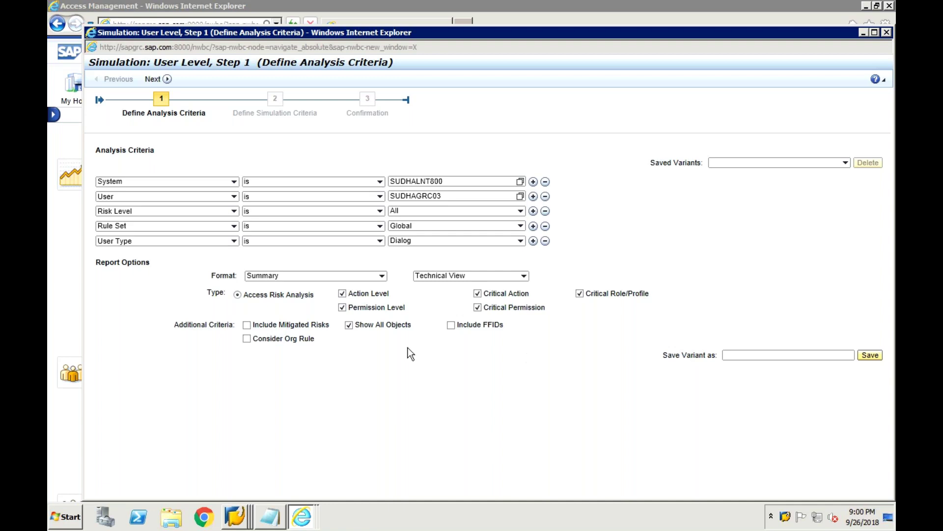
Continue to the simulation criteria and add an action row for the system CONNECTION TO SUDHA ECC SYSTEM.
{"action": "left_click", "coordinate": [153, 79]}
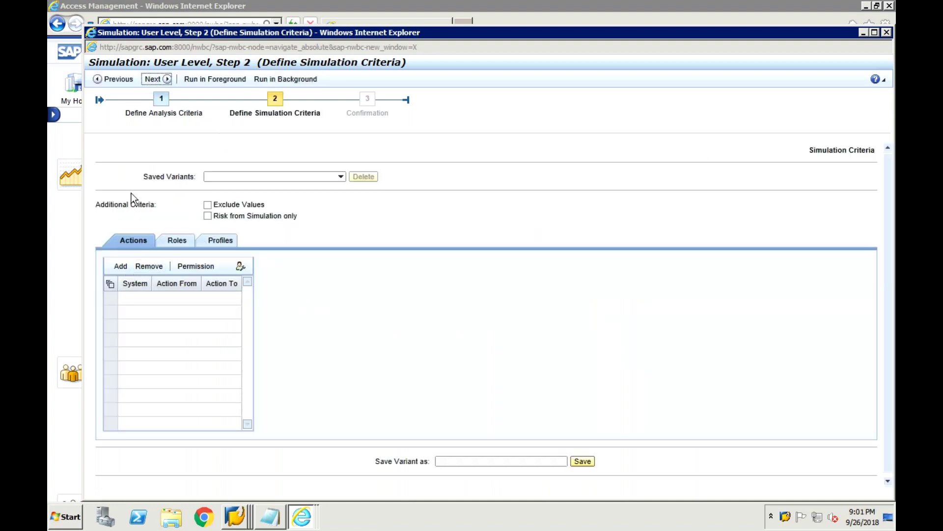
{"action": "left_click", "coordinate": [120, 267]}
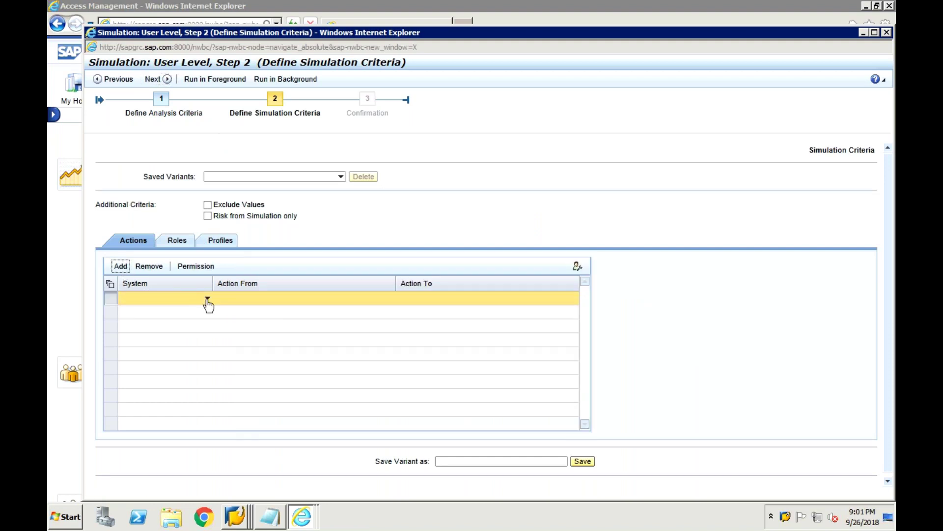
{"action": "left_click", "coordinate": [208, 299]}
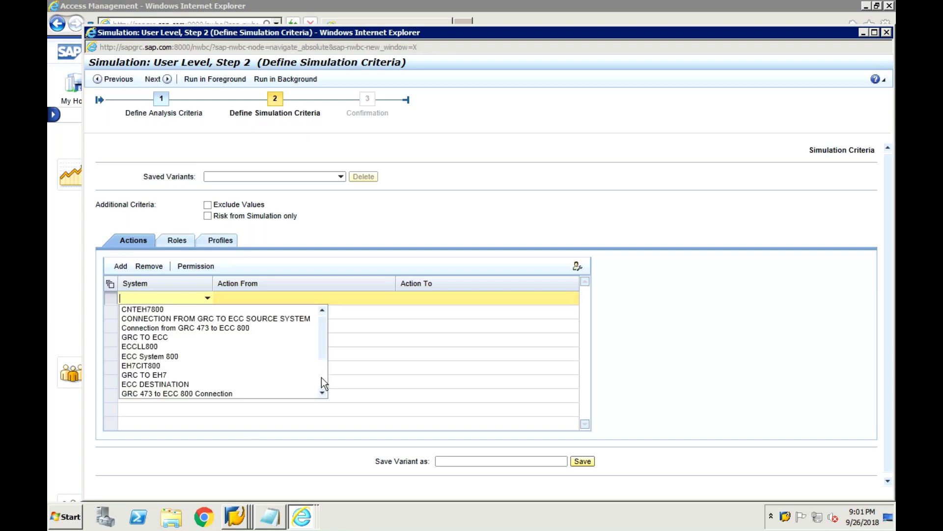
{"action": "scroll", "coordinate": [322, 377], "scroll_direction": "down", "scroll_amount": 2}
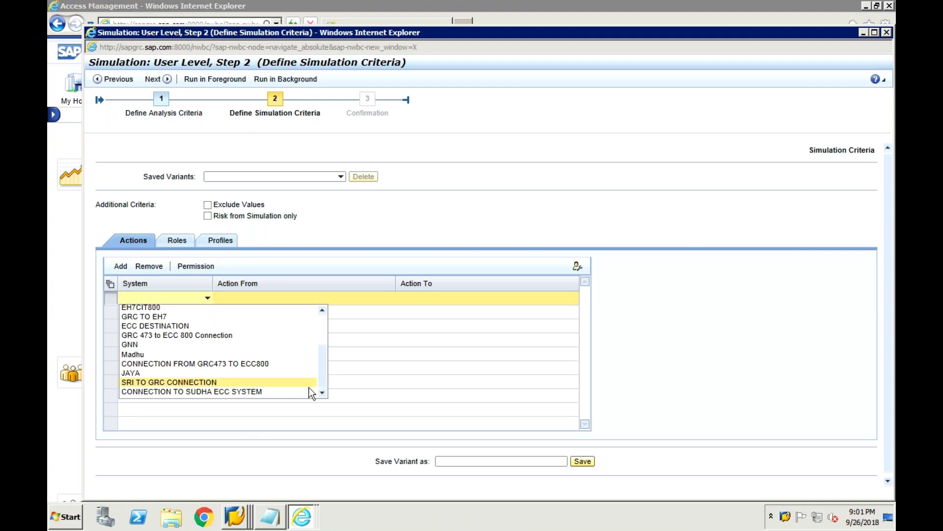
{"action": "left_click", "coordinate": [268, 391]}
Search without criteria for an Action From value for the new row, and close the search.
{"action": "left_click", "coordinate": [267, 298]}
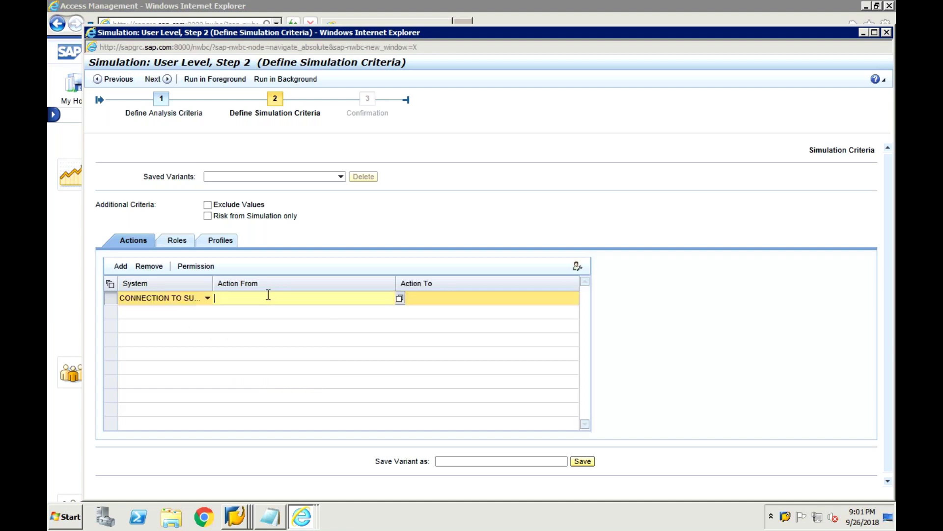
{"action": "left_click", "coordinate": [399, 298]}
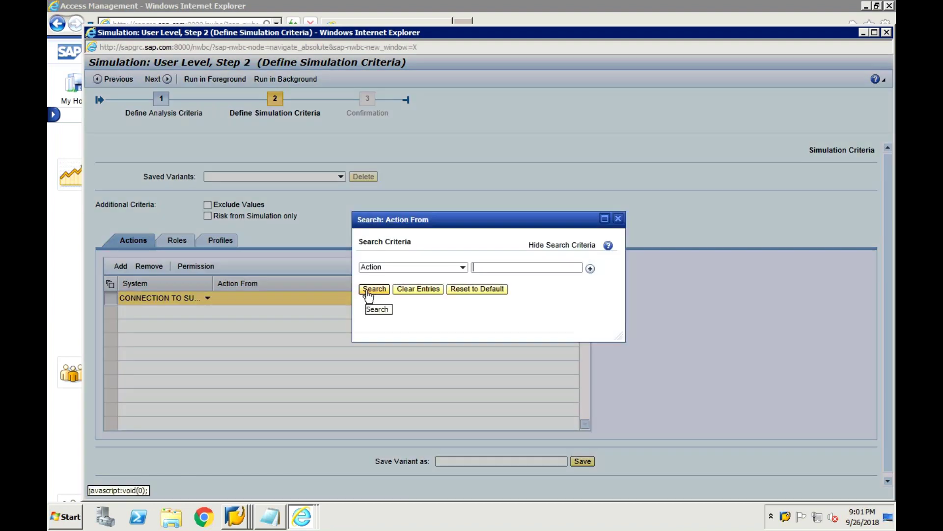
{"action": "left_click", "coordinate": [368, 290]}
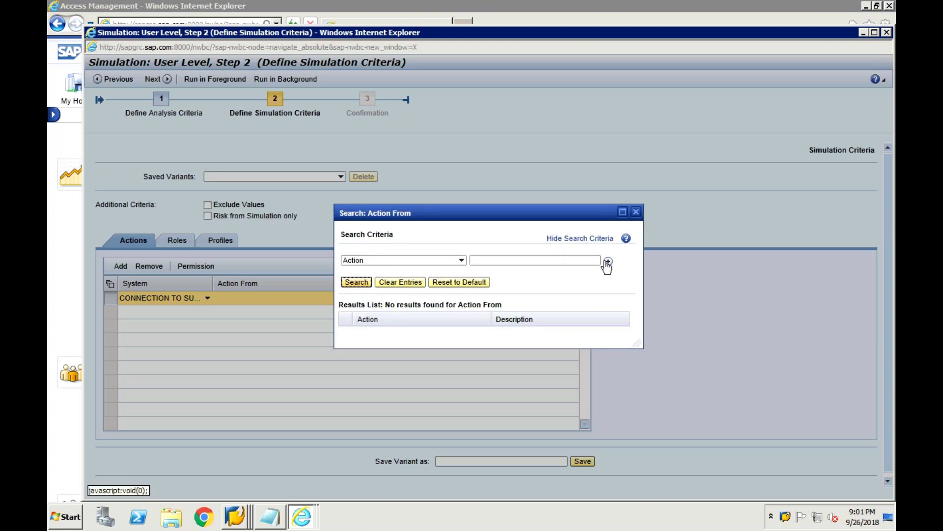
{"action": "left_click", "coordinate": [636, 211]}
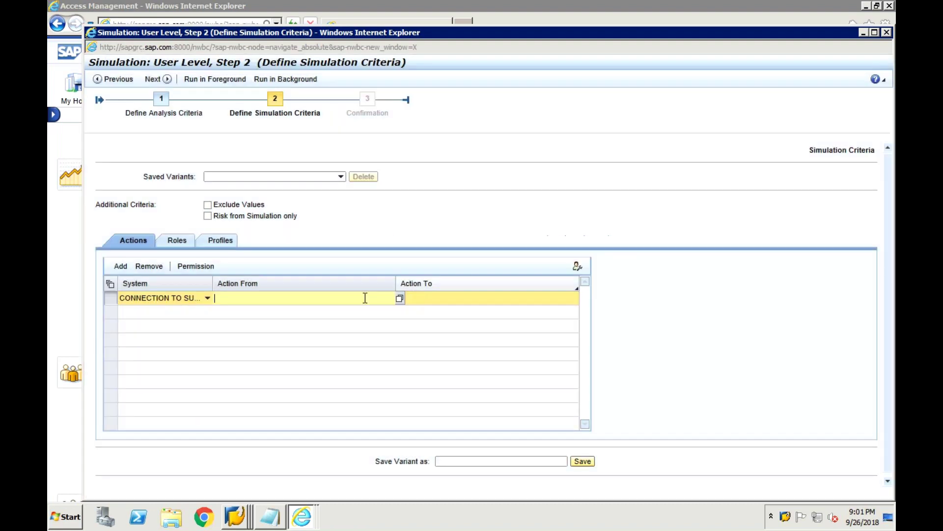
Set the new action row's range from SU01 to SU10.
{"action": "type", "text": "SU01"}
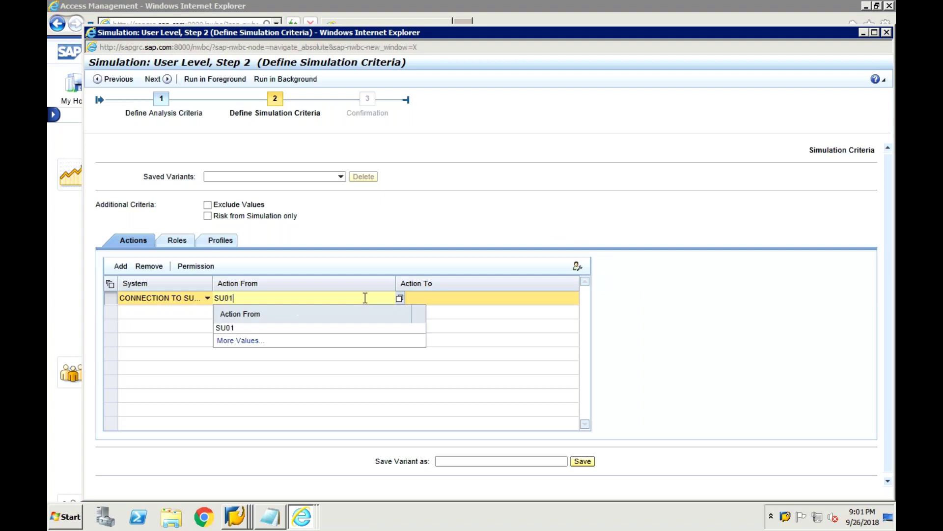
{"action": "key", "text": "Tab"}
{"action": "type", "text": "SO"}
{"action": "key", "text": "BackSpace"}
{"action": "type", "text": "U"}
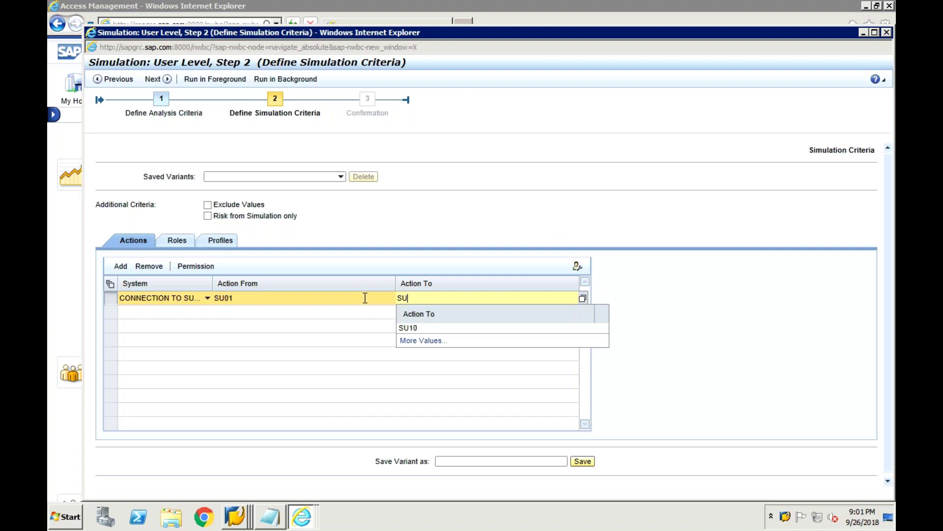
{"action": "key", "text": "Down"}
{"action": "key", "text": "Return"}
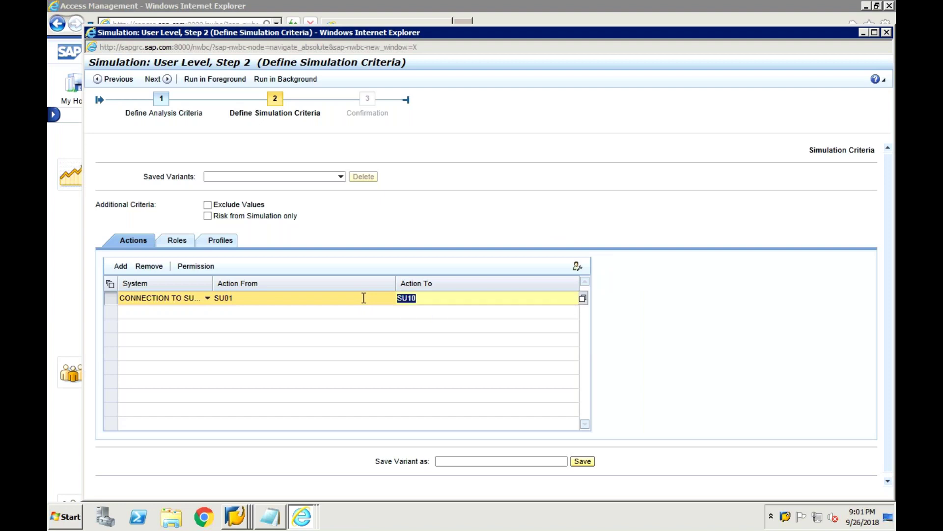
{"action": "left_click", "coordinate": [340, 208]}
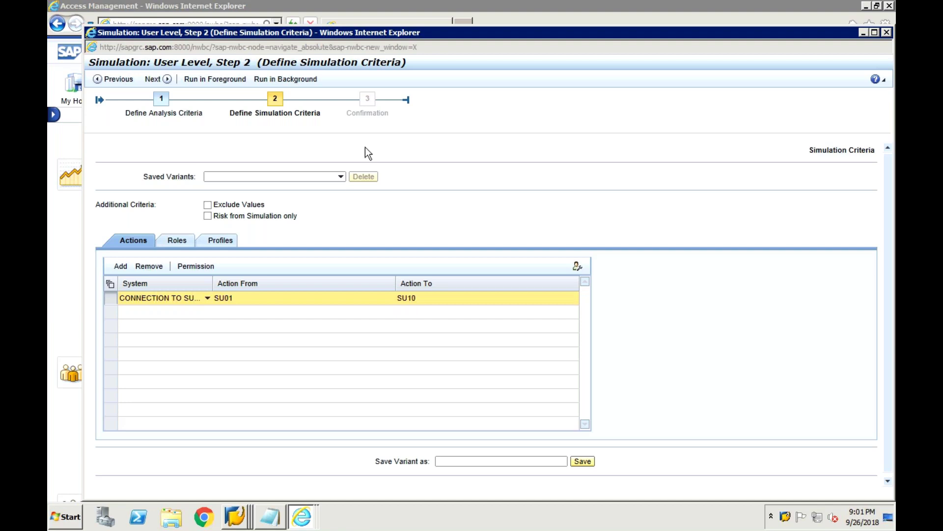
Review the simulation's Confirmation and Define Analysis Criteria steps, and return to Define Simulation Criteria.
{"action": "left_click", "coordinate": [161, 81]}
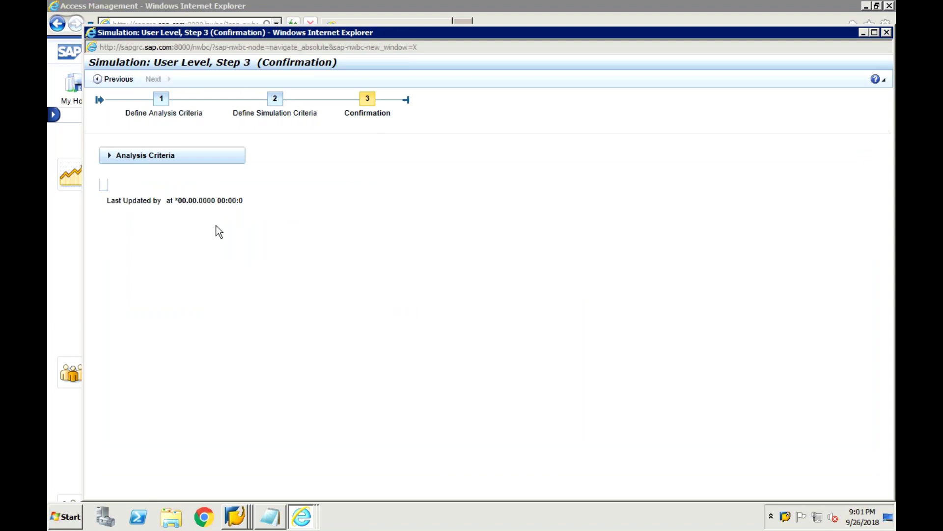
{"action": "left_click", "coordinate": [123, 158]}
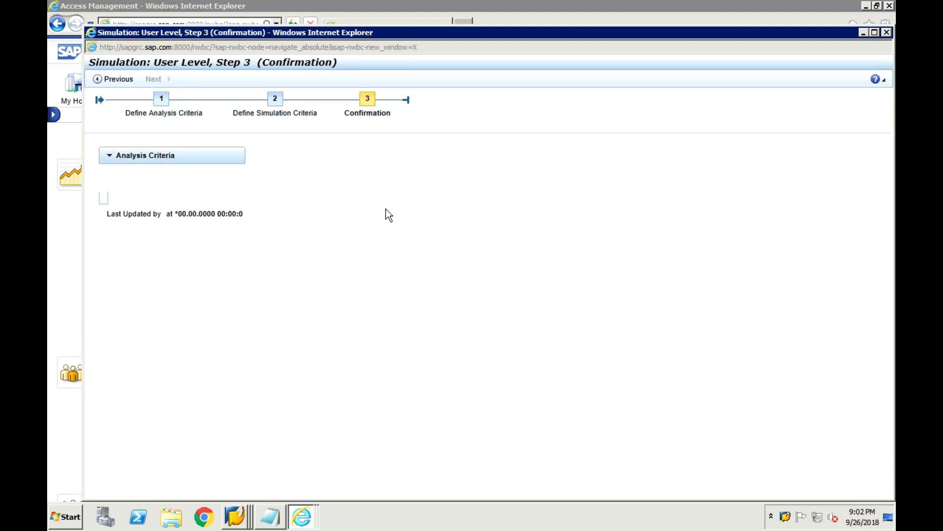
{"action": "left_click", "coordinate": [124, 81]}
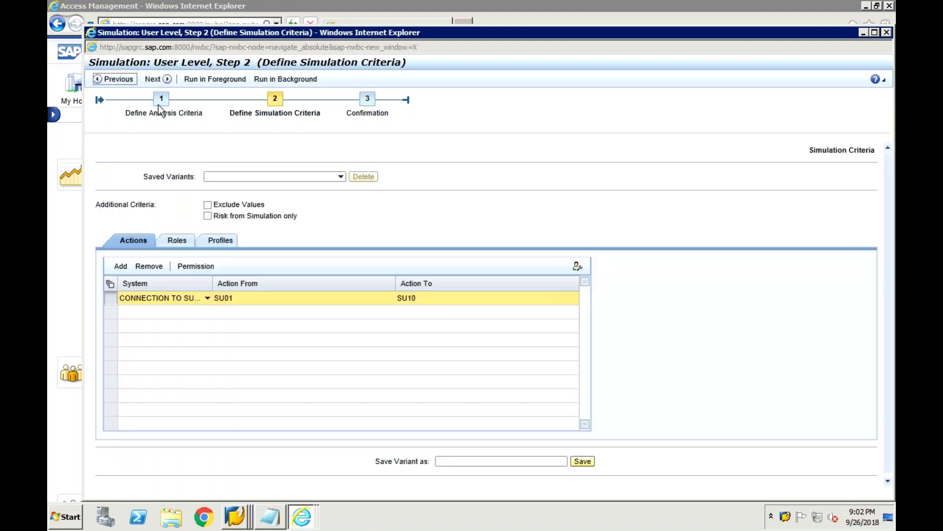
{"action": "left_click", "coordinate": [117, 79]}
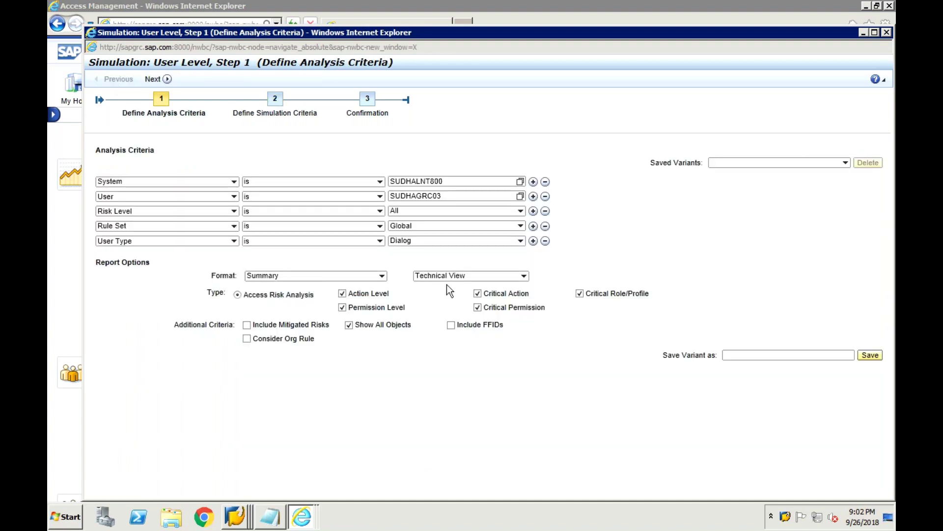
{"action": "left_click", "coordinate": [155, 80]}
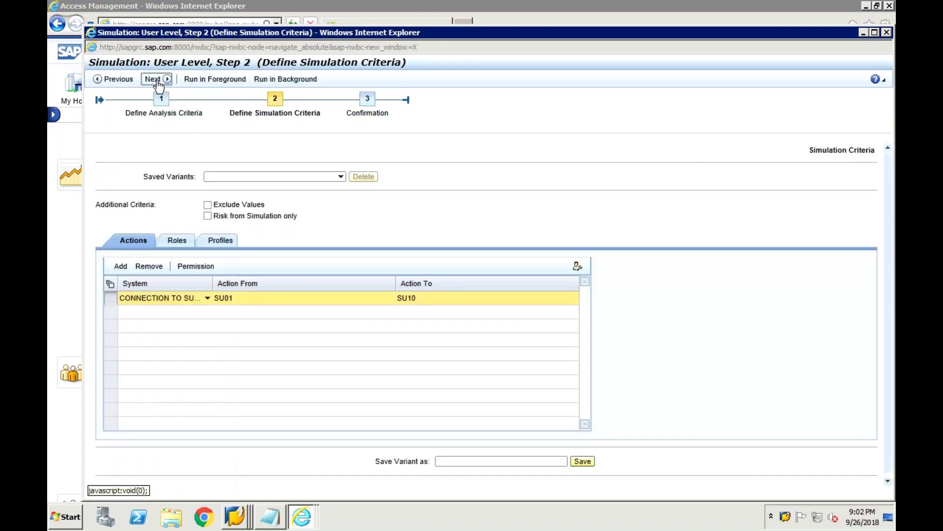